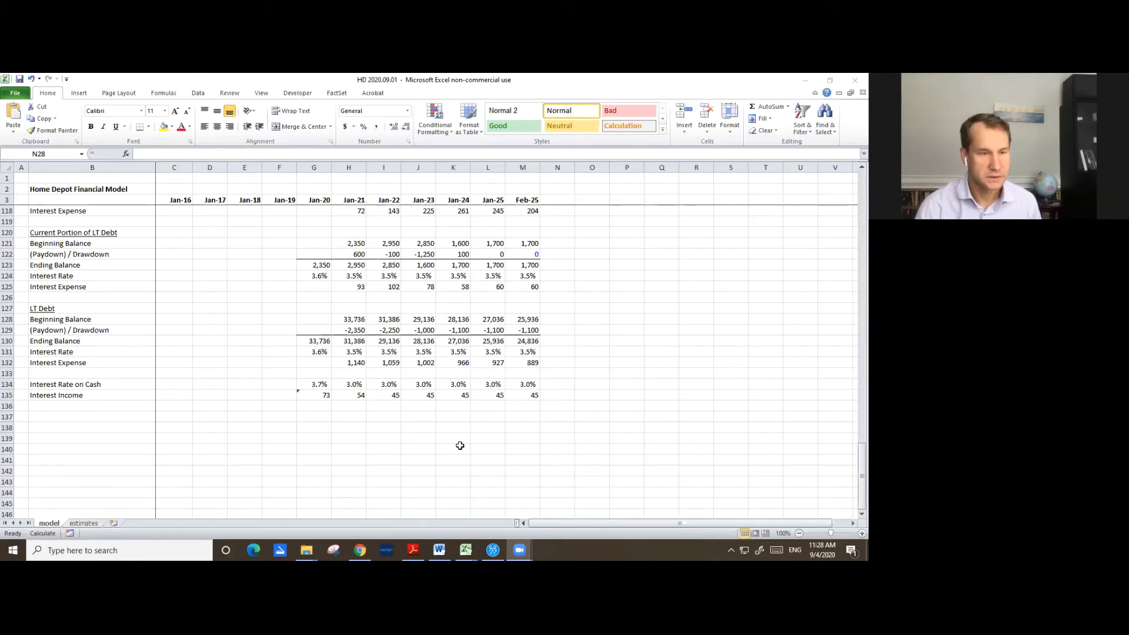
- Copy the Debt Schedule heading bar (B108:M108) to row 137, below the Interest Income row
scroll(461, 391, up, 6)
scroll(79, 361, up, 2)
drag(80, 361, 272, 351)
key(shift+Right)
key(shift+Right)
key(shift+Right)
key(shift+Right)
key(shift+Right)
key(shift+Right)
key(shift+Right)
key(shift+Right)
key(shift+Right)
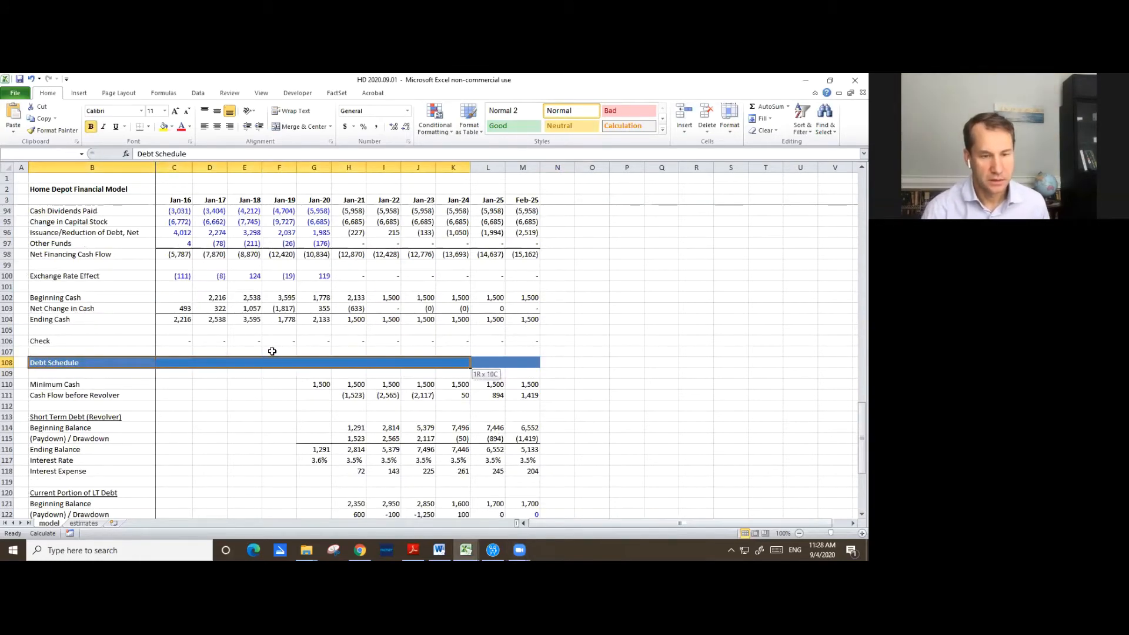
key(ctrl+c)
key(Down)
key(Down)
key(Down)
key(Down)
key(Down)
key(Down)
key(Down)
key(Down)
key(Down)
key(Down)
key(Down)
key(Down)
key(Down)
key(Down)
key(Down)
key(Down)
key(Down)
key(Down)
key(Down)
key(Down)
key(Down)
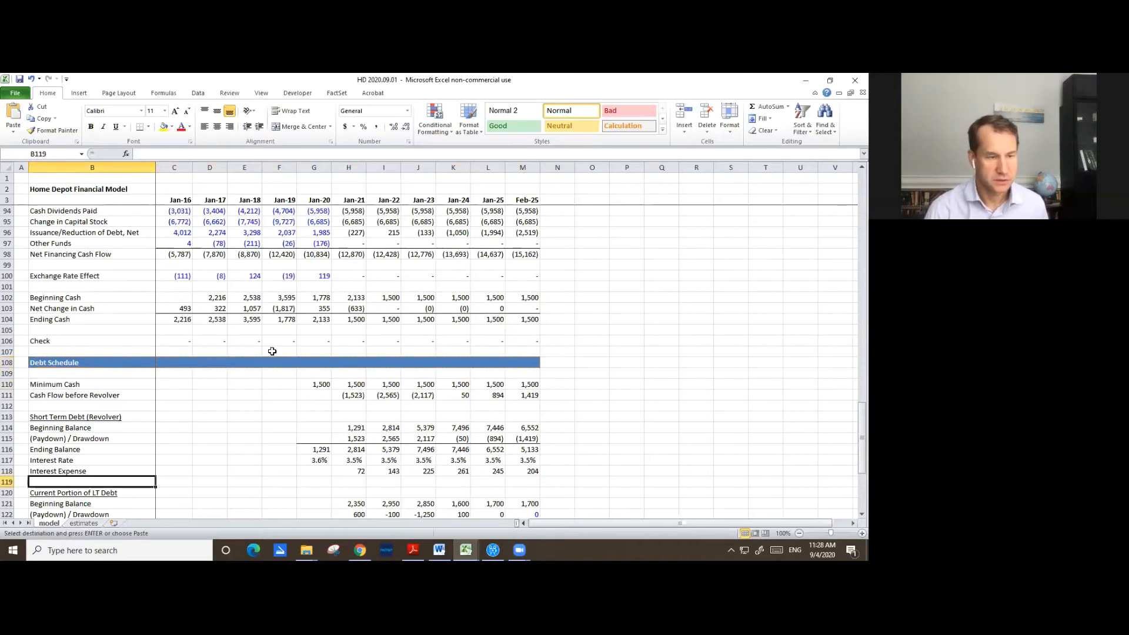
key(Up)
key(Up)
key(Up)
key(Up)
key(Up)
key(Up)
key(Up)
key(Up)
key(Up)
key(Up)
key(Up)
key(Up)
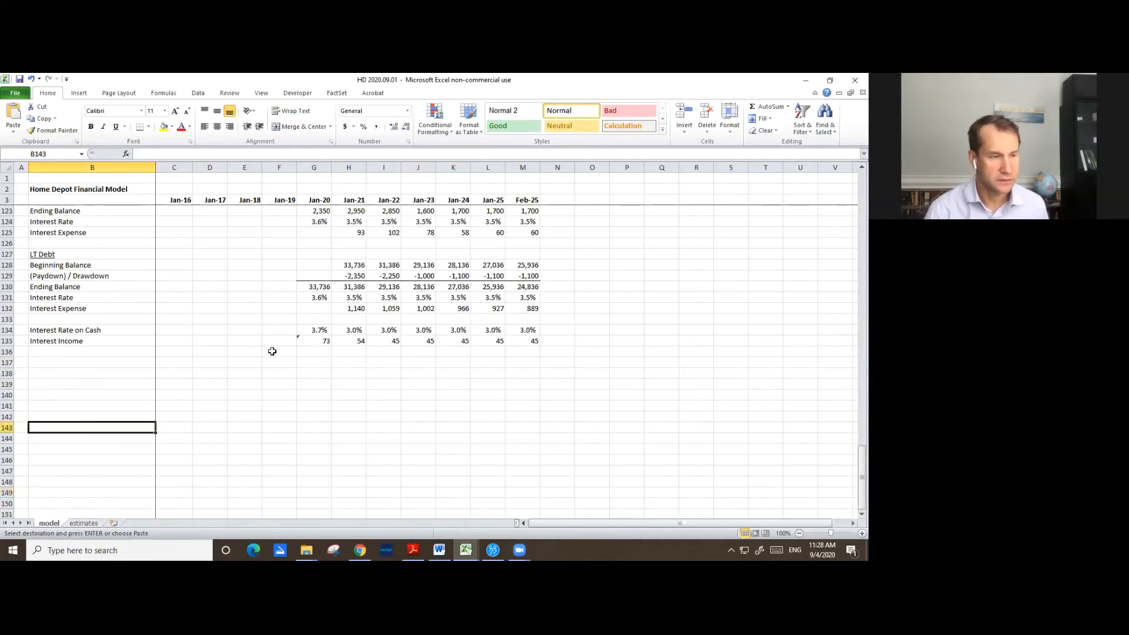
key(Return)
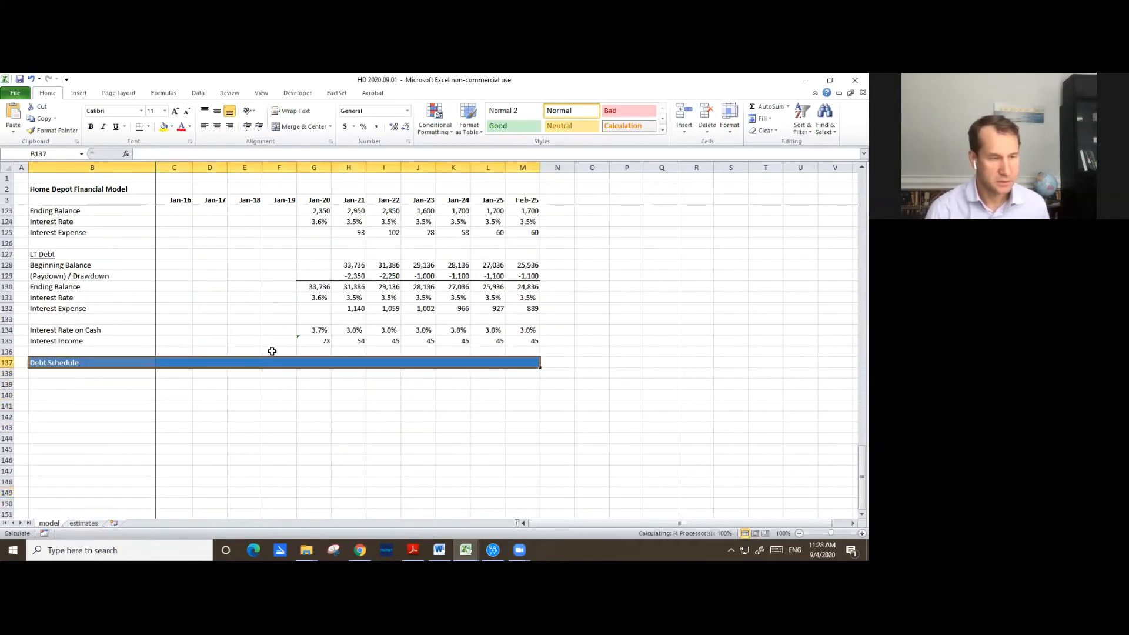
- Retitle the copied heading in B137 as "DCF Schedule"
text(S)
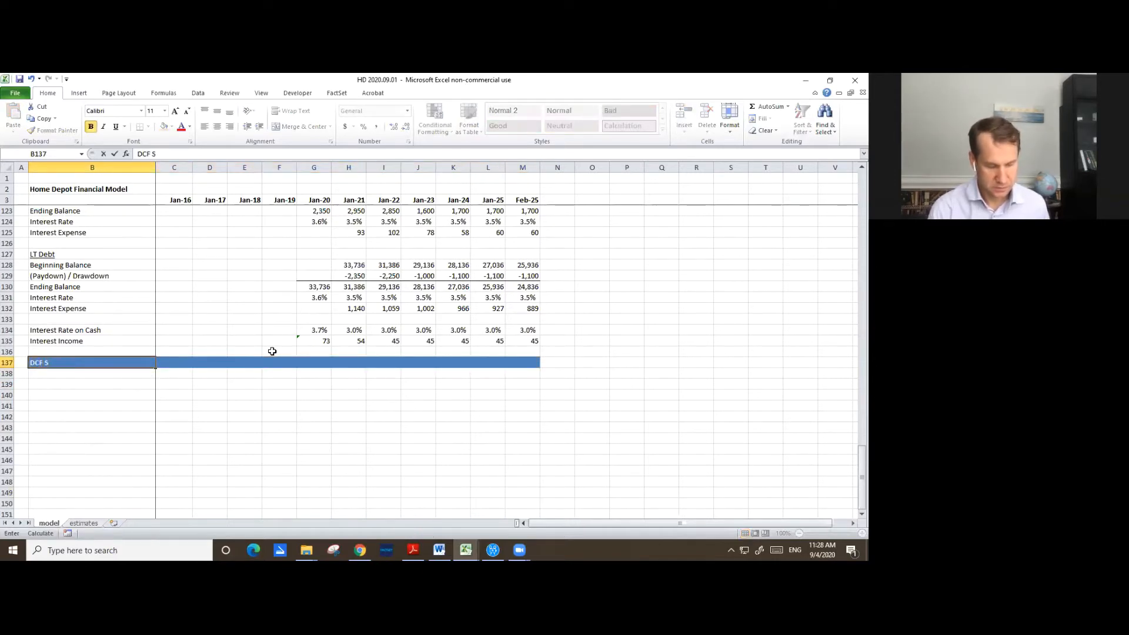
text(chedi;e)
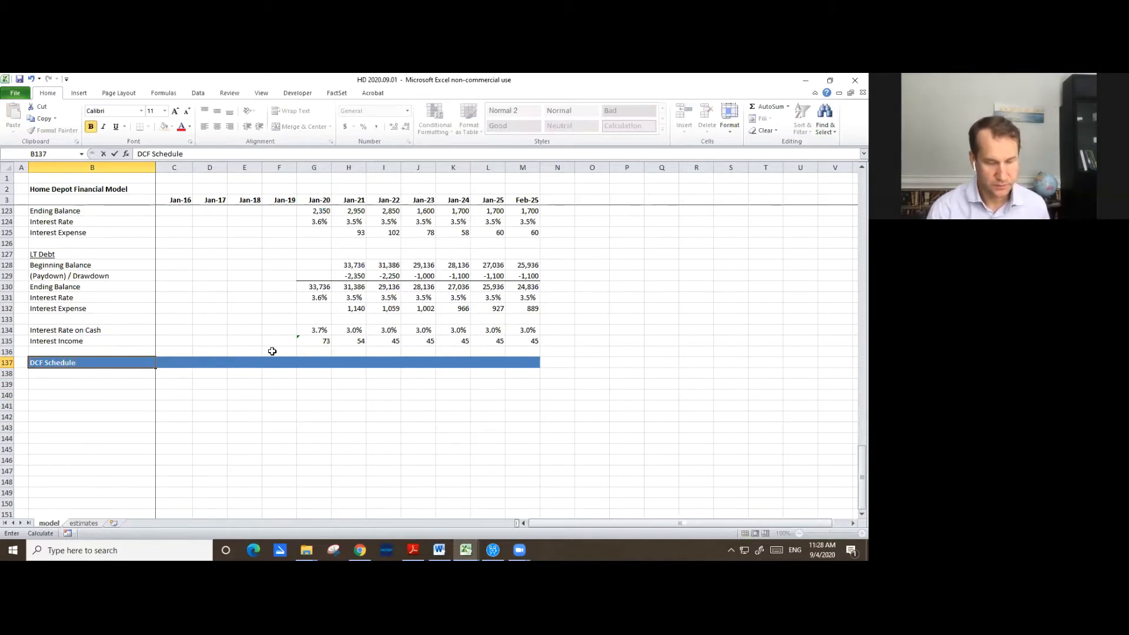
key(Return)
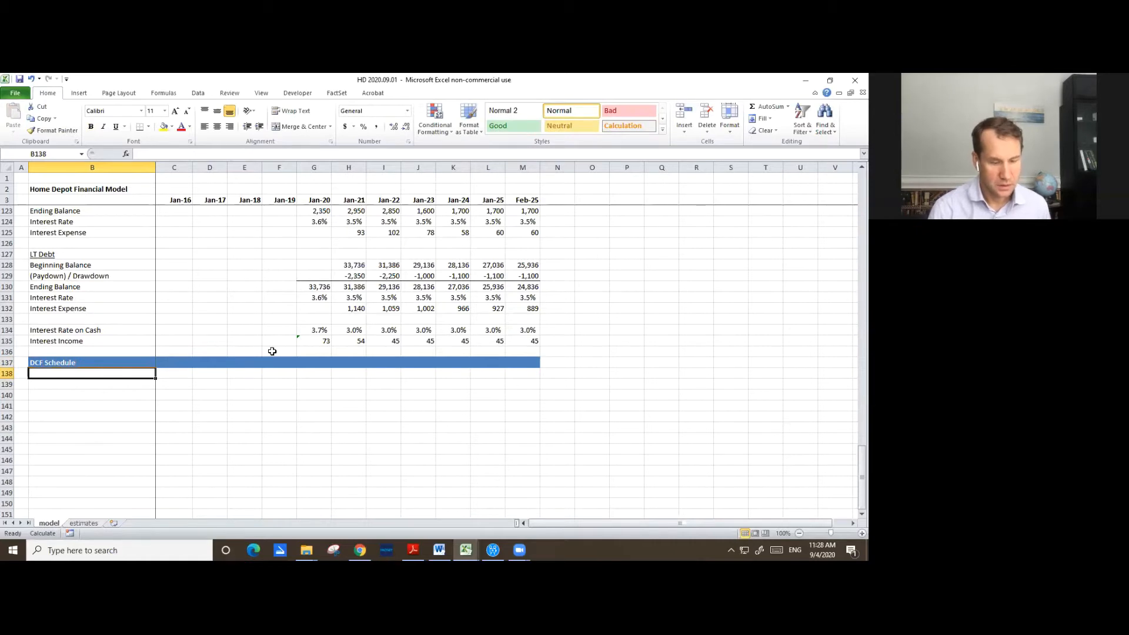
key(Return)
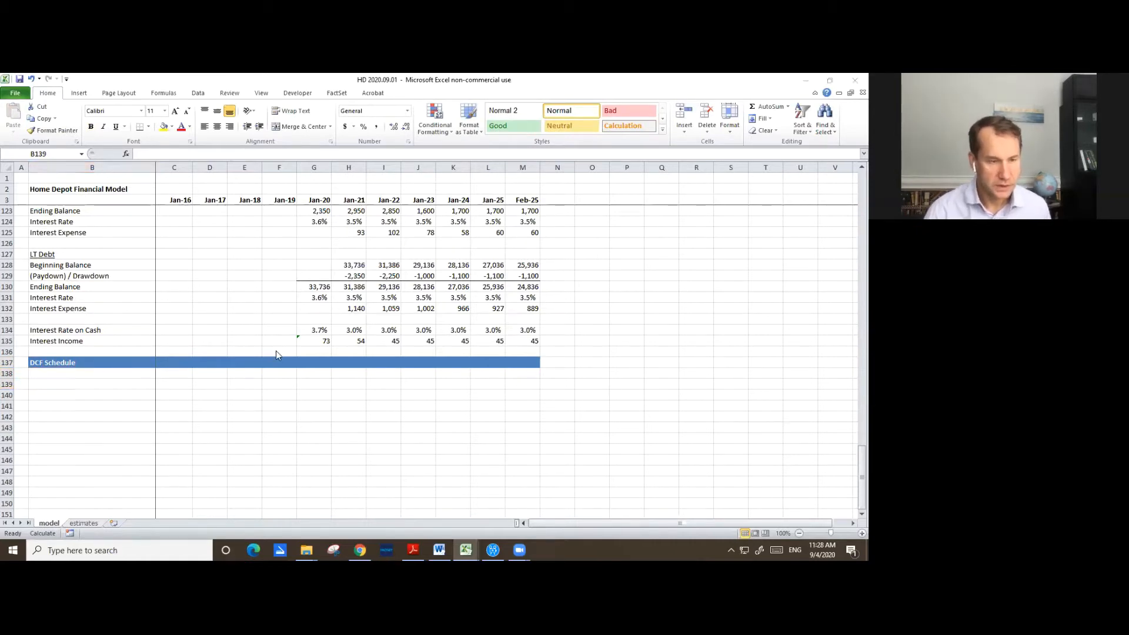
- Switch to Chrome and look up Home Depot's WACC in the key statistics of its FactSet Snapshot page
key(alt+Tab)
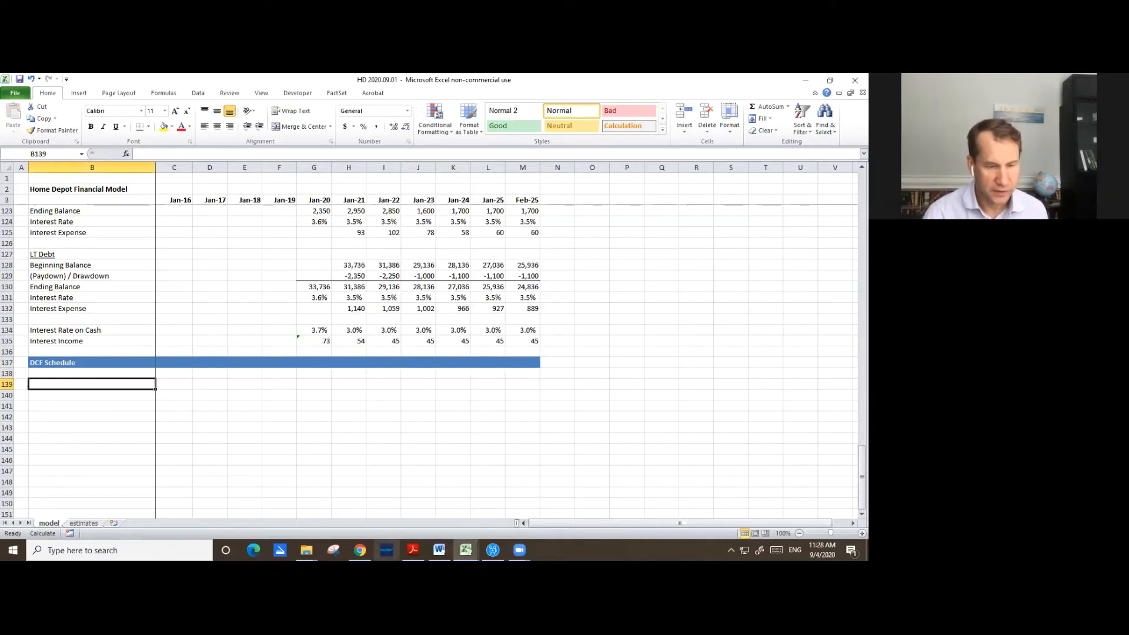
mouse_move(440, 549)
click(360, 550)
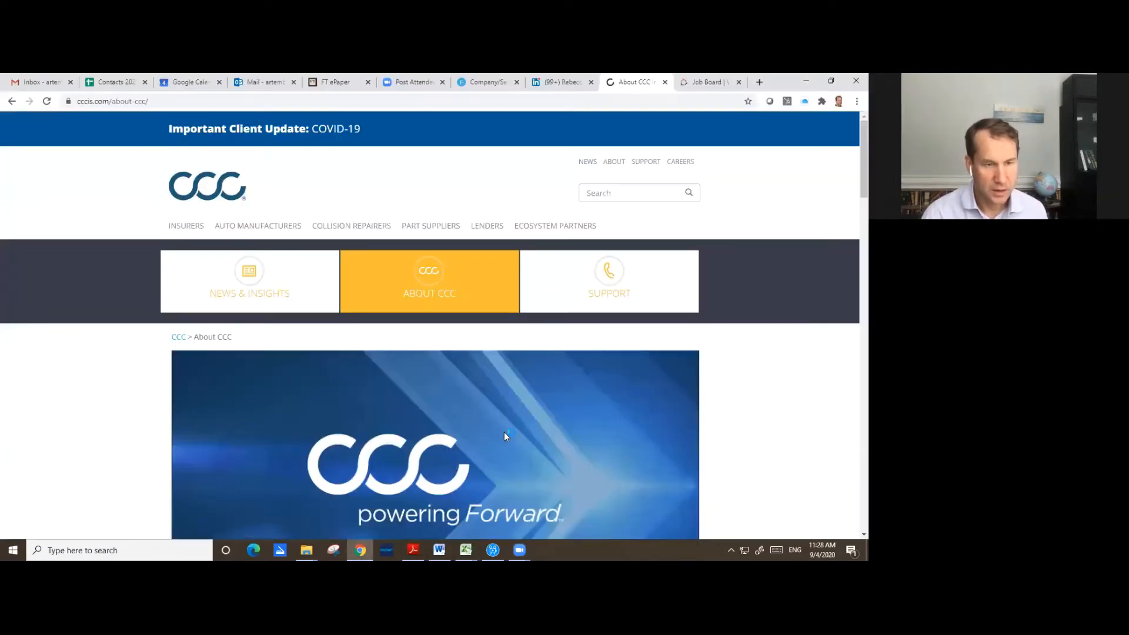
click(493, 83)
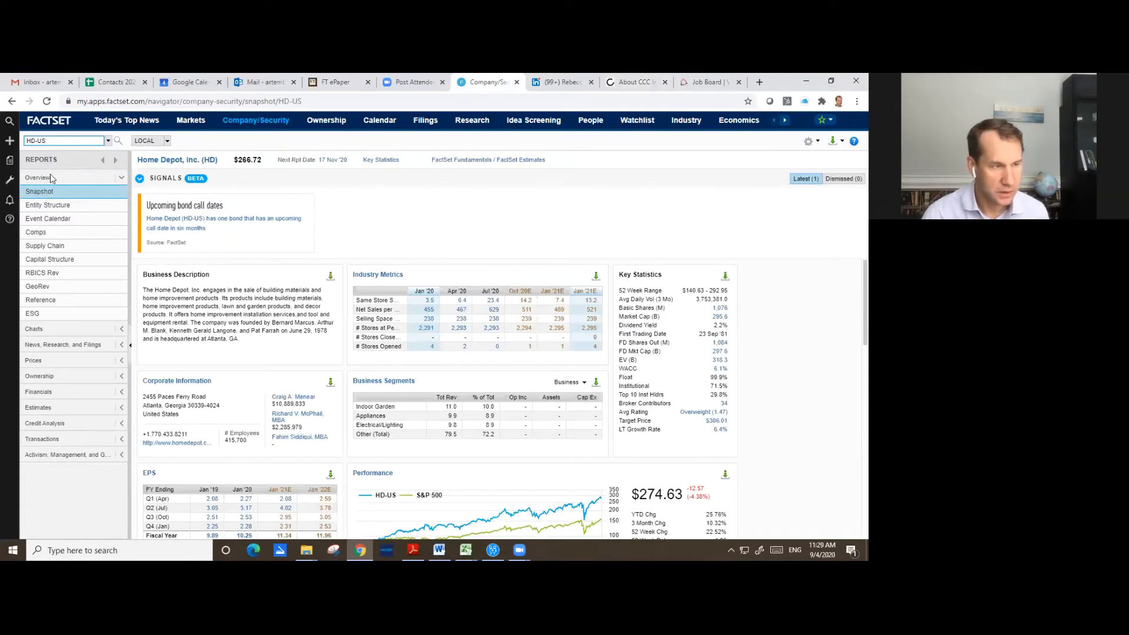
click(48, 193)
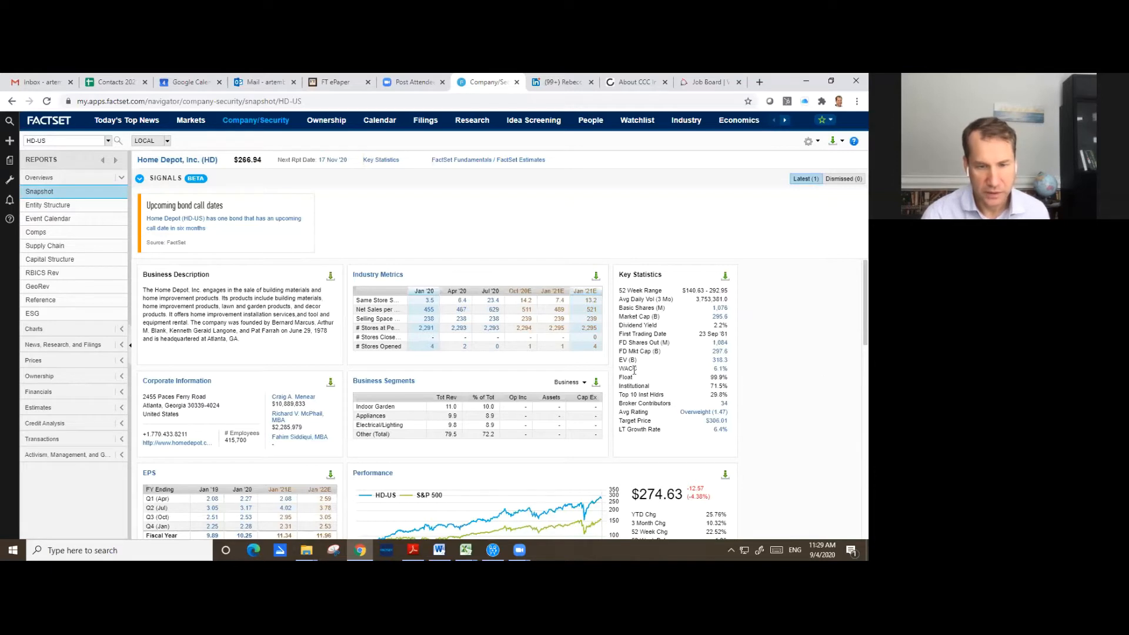
drag(625, 369, 723, 370)
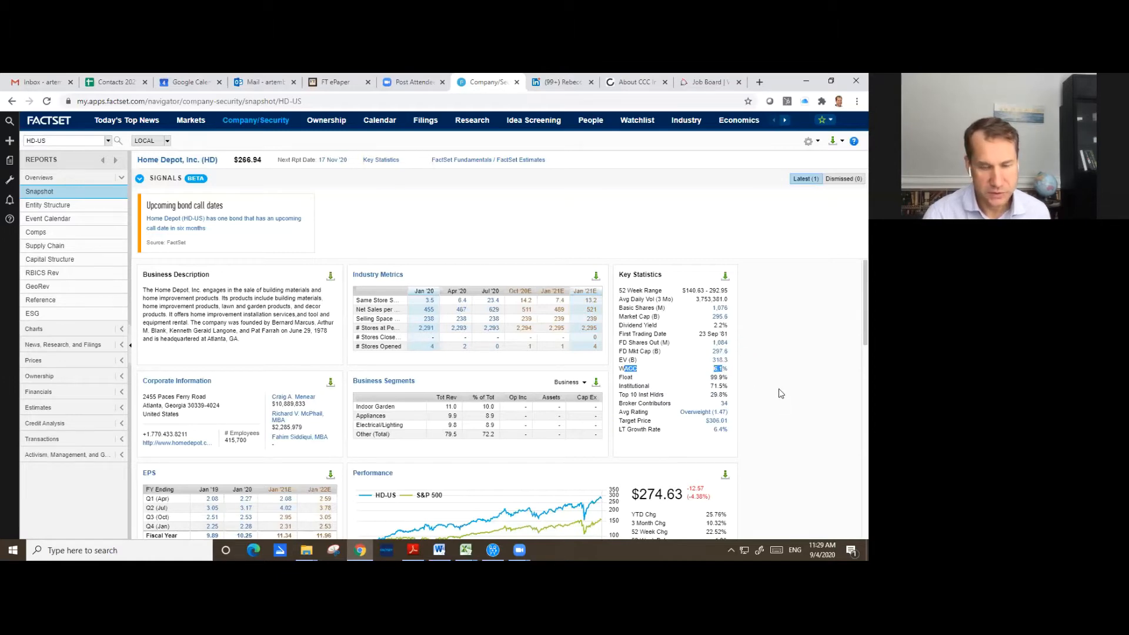
- Switch back to the Excel model and label B139 "Discount Rate"
key(alt+Tab)
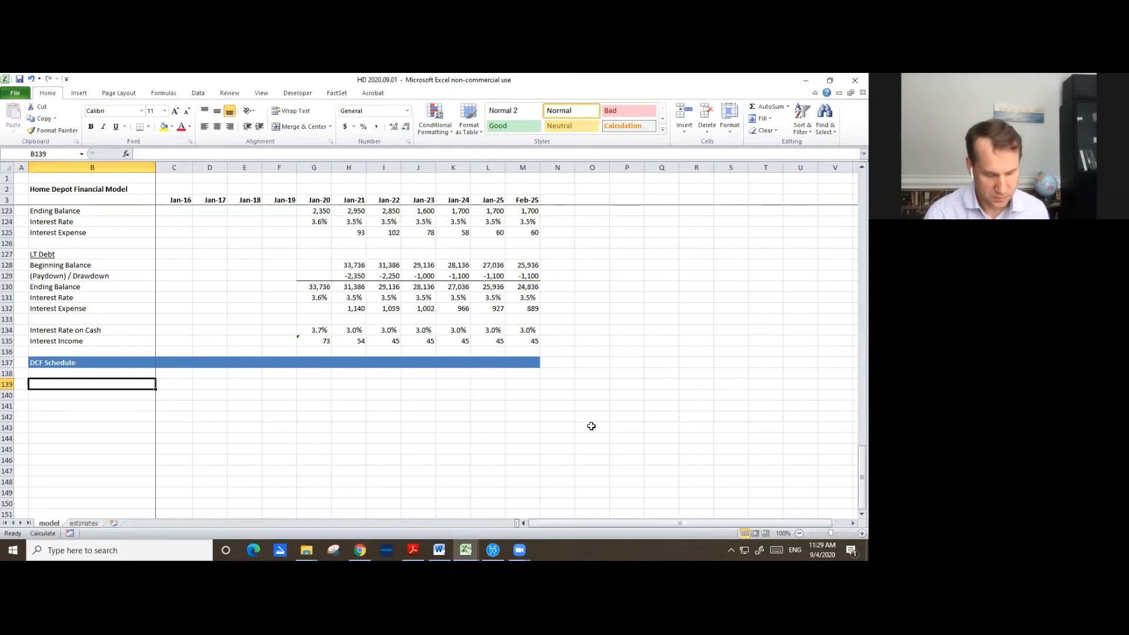
text(Discount )
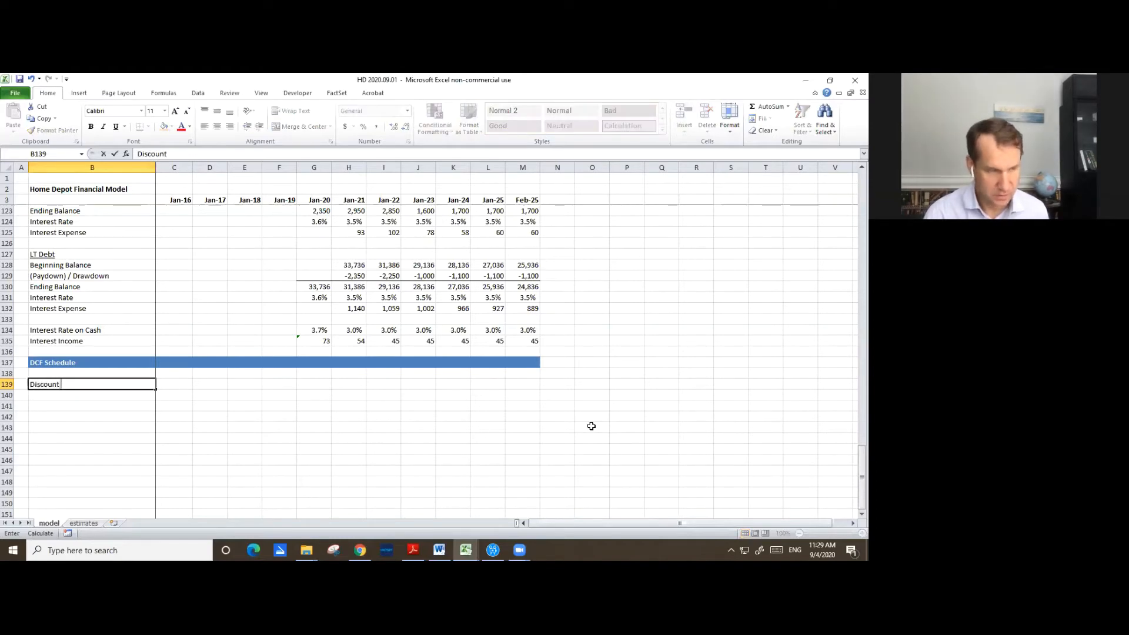
text(Rate)
key(ctrl+Return)
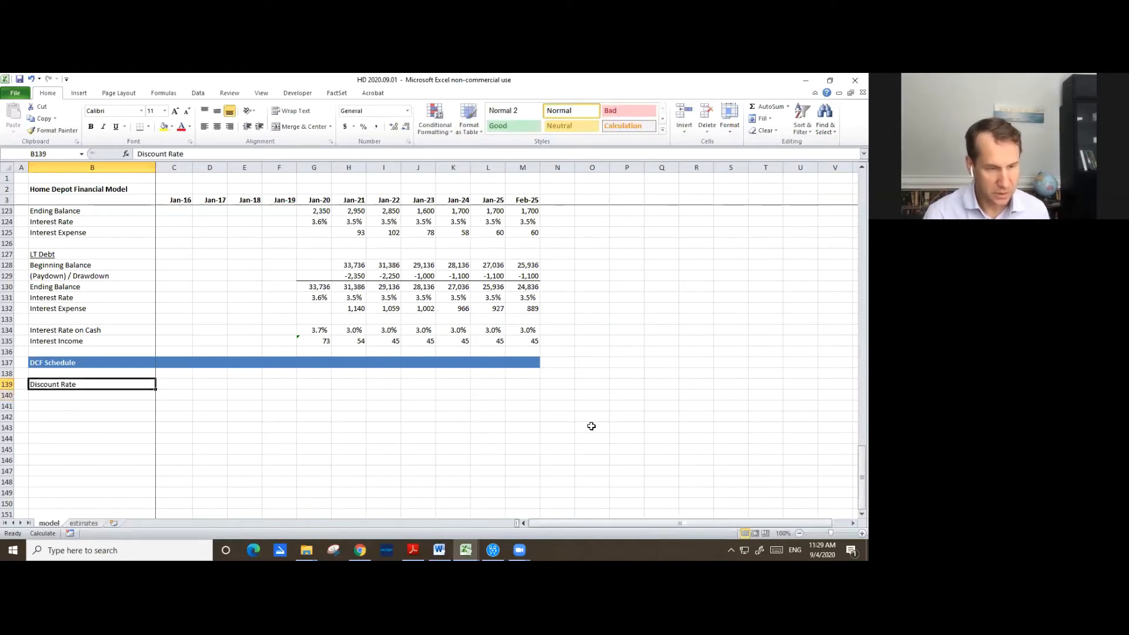
- Enter 6.1% as the discount rate in C139, in blue font
key(Right)
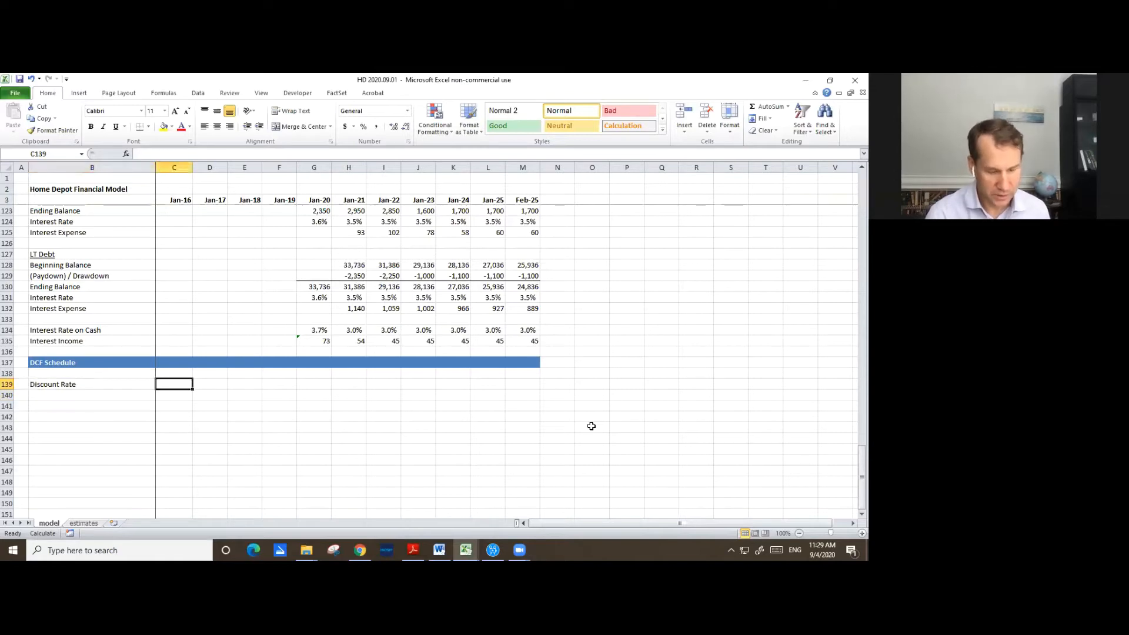
text(6)
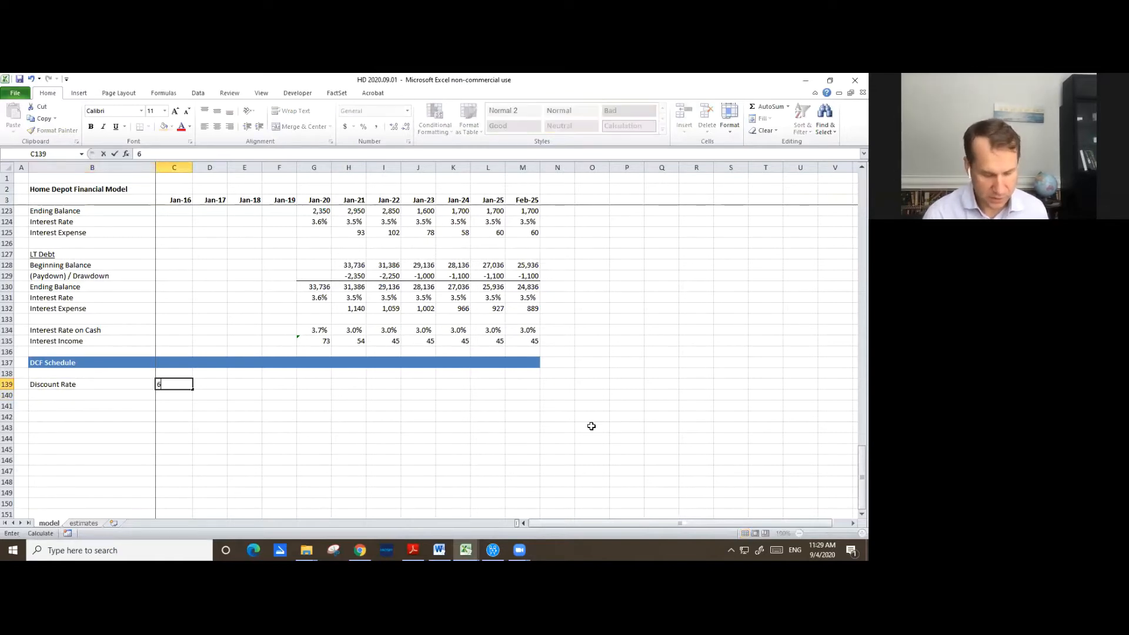
text(.1%)
key(ctrl+Return)
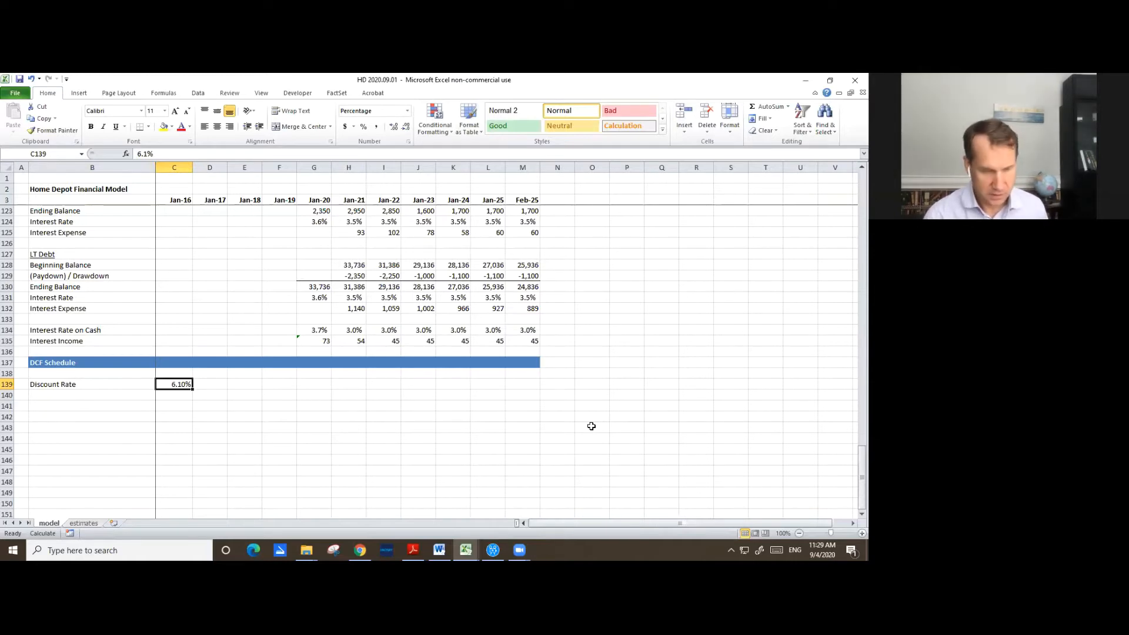
key(BackSpace)
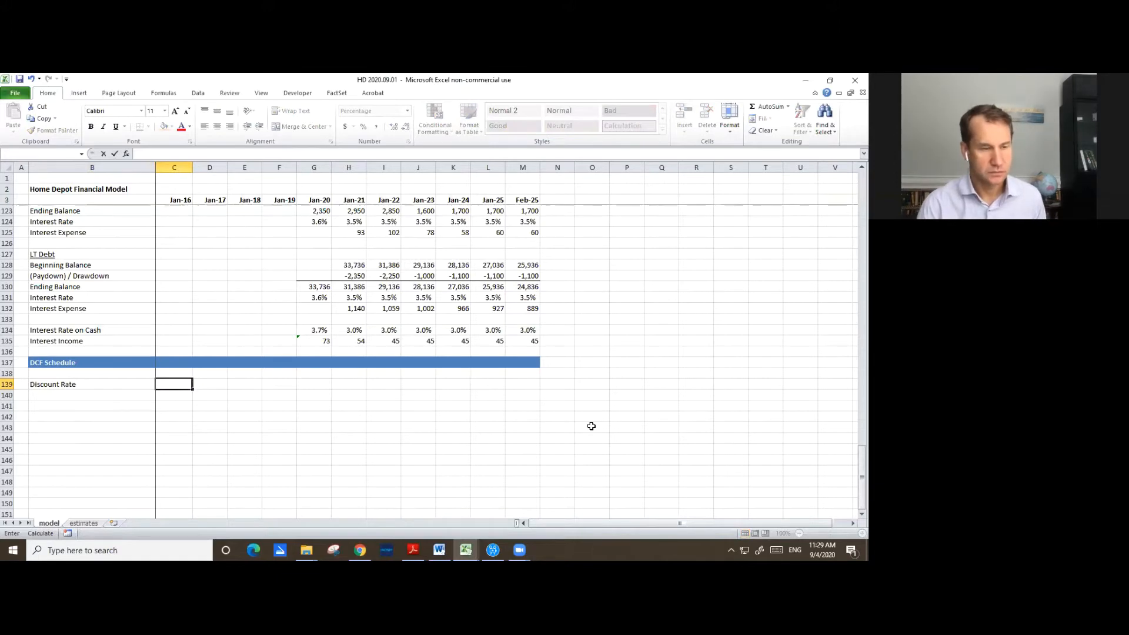
key(Escape)
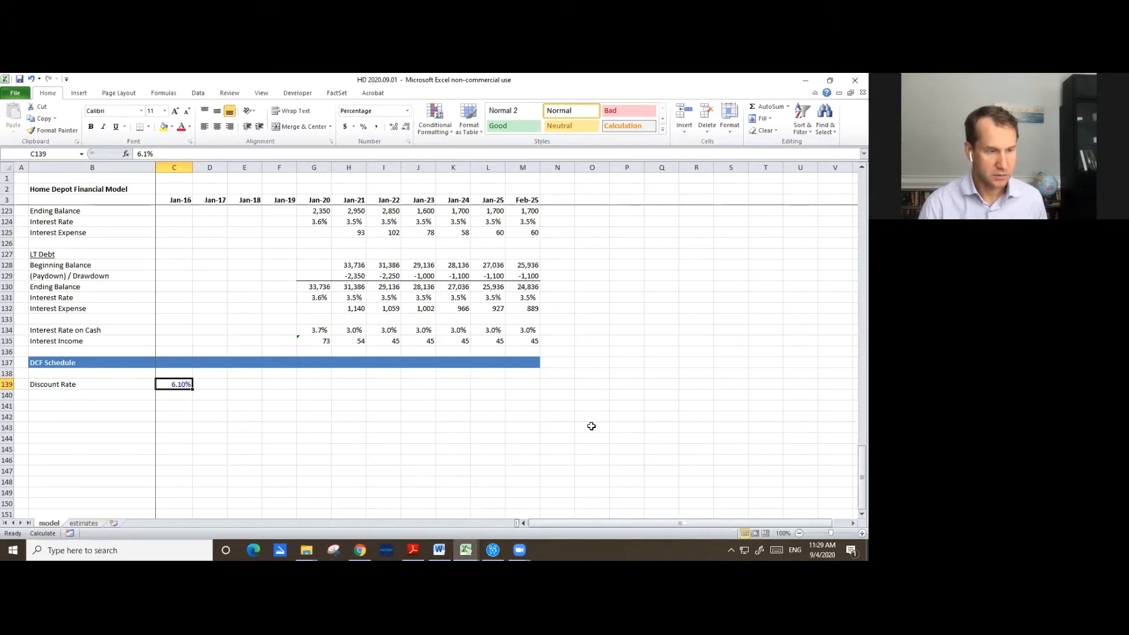
- Label B140 "Growth Rate in Perpetuity" under the discount rate
key(Down)
key(Left)
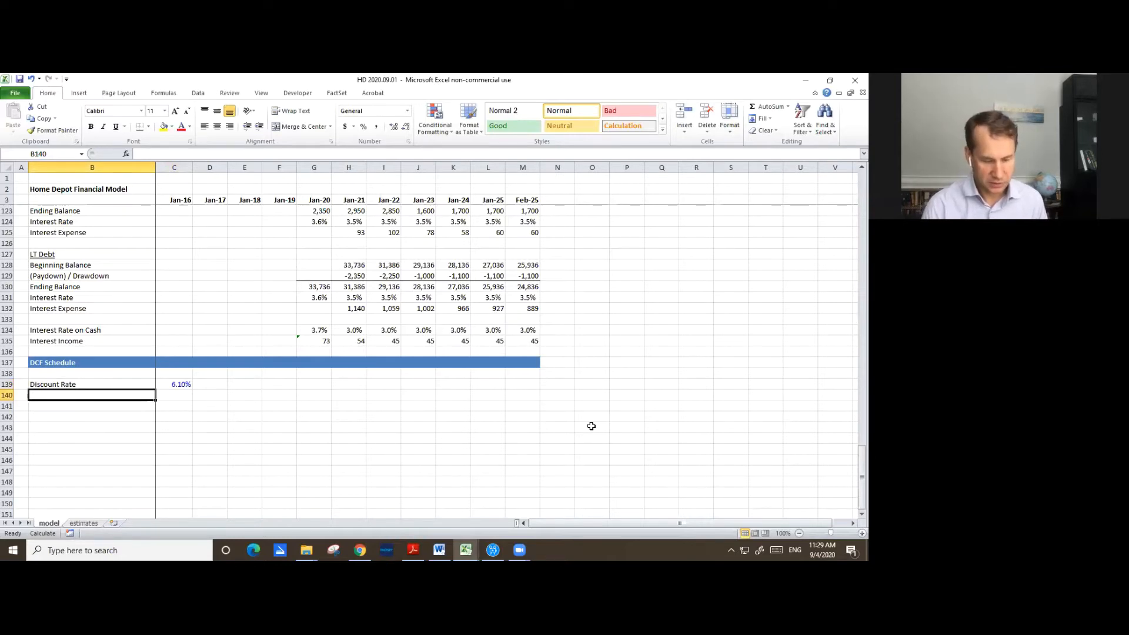
text(G)
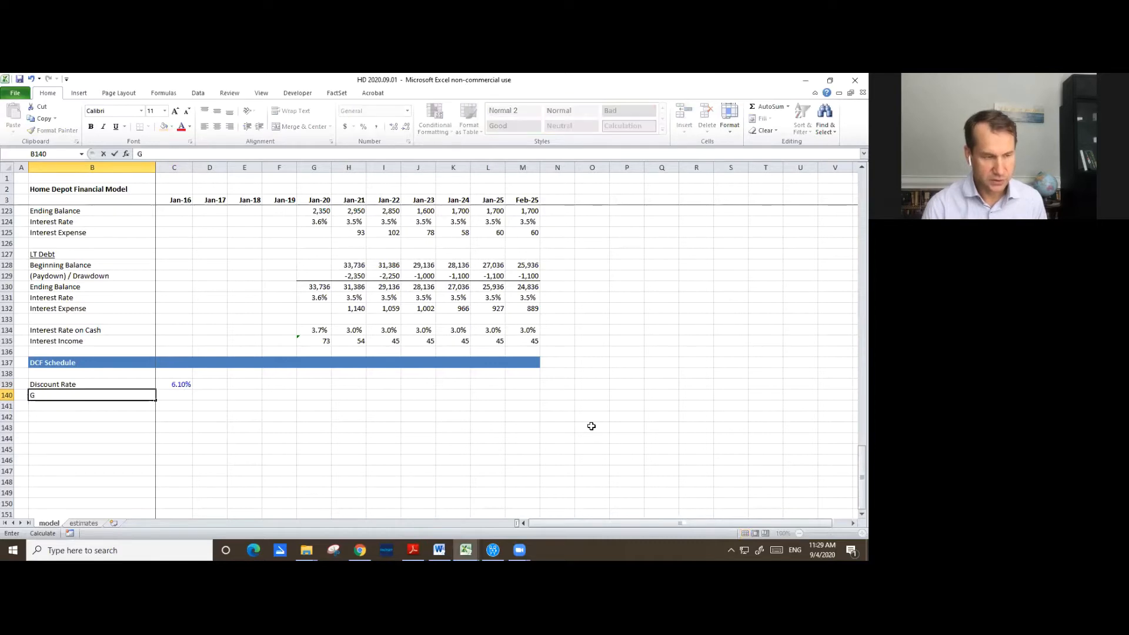
text(rowth)
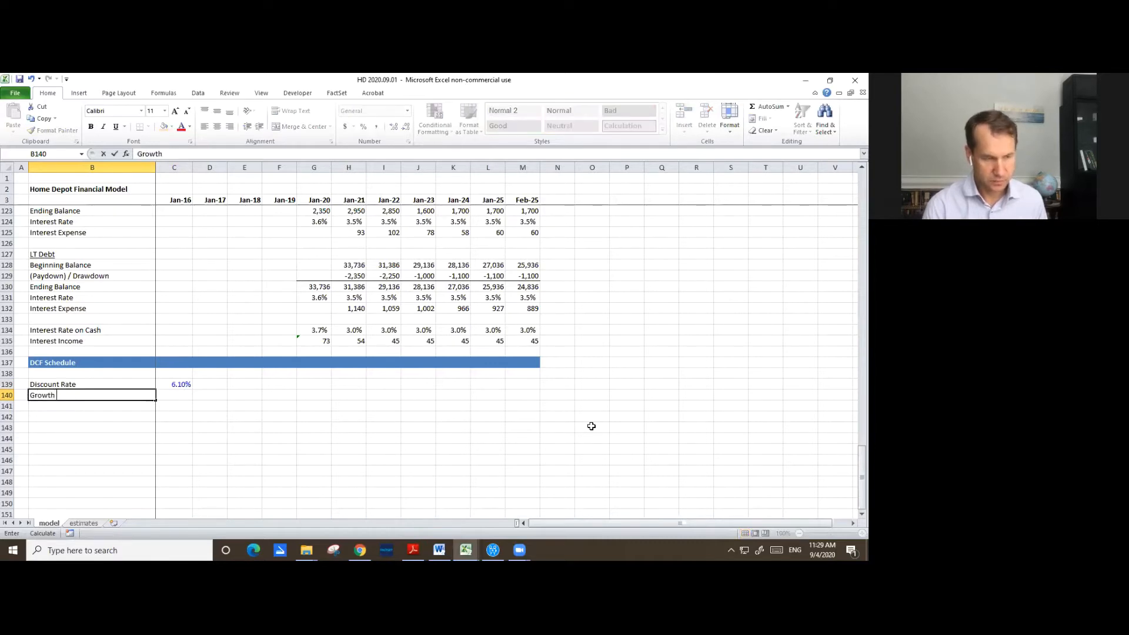
text( Rate in)
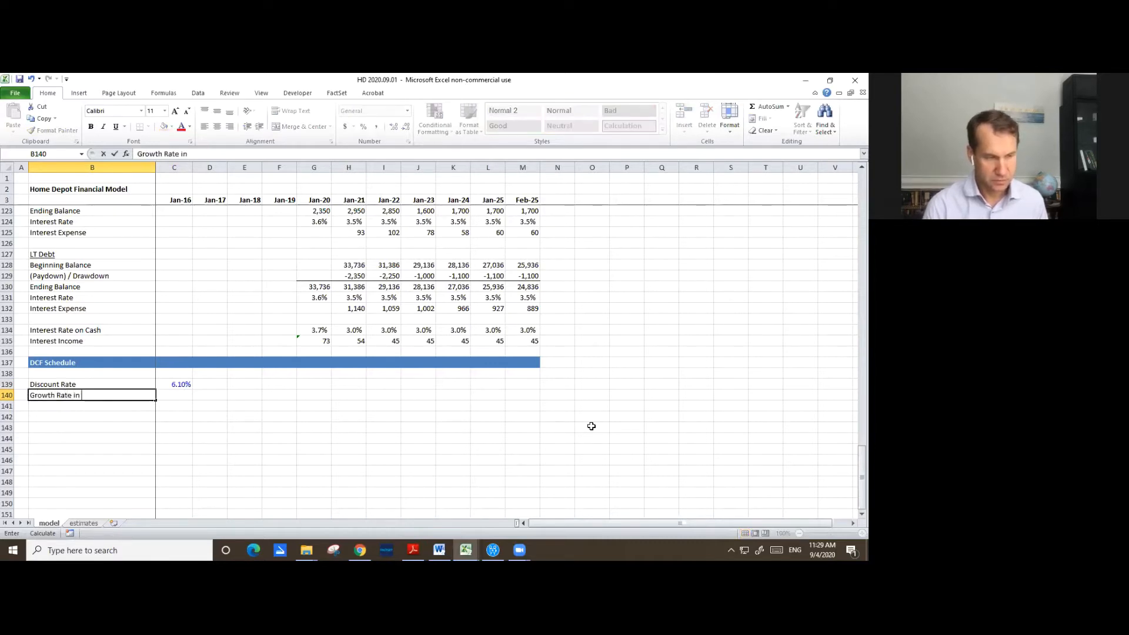
text( Perpe)
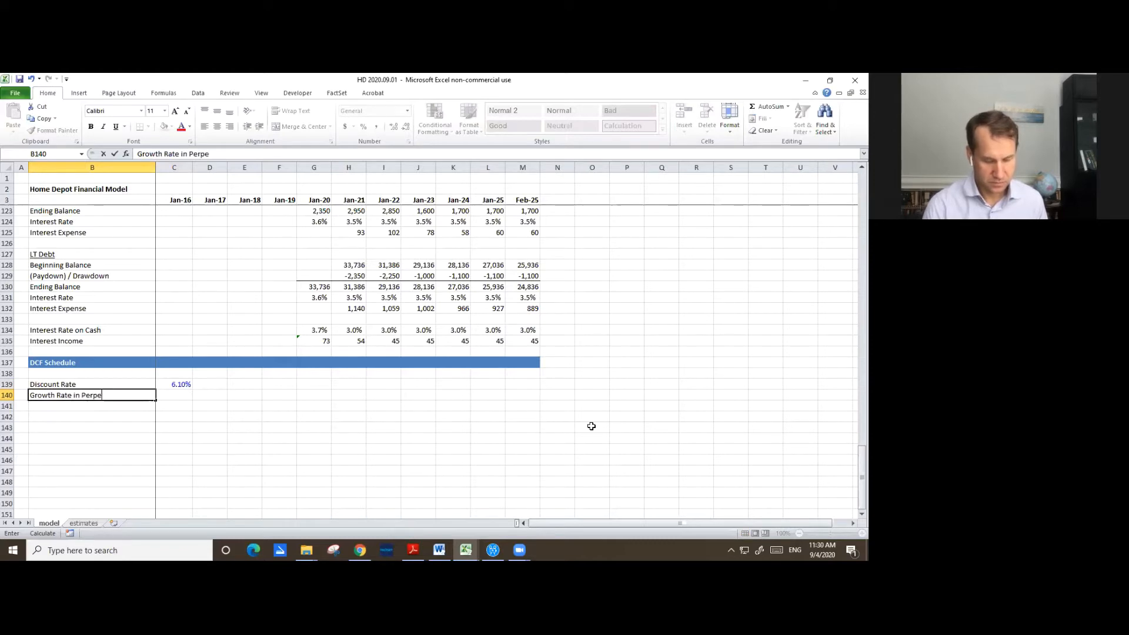
text(tuity)
key(Return)
- Copy the discount rate cell into C140 to reuse its formatting and set the perpetuity growth rate to 2.5%
key(Up)
key(Right)
key(Up)
key(ctrl+c)
key(Down)
key(ctrl+v)
text(2.5)
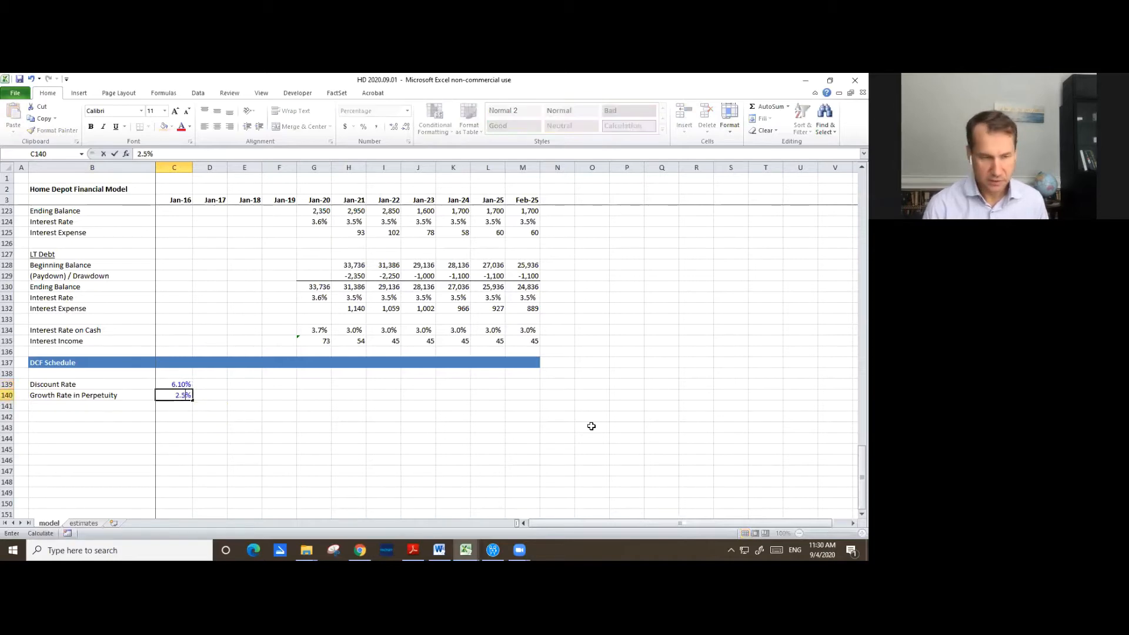
key(Return)
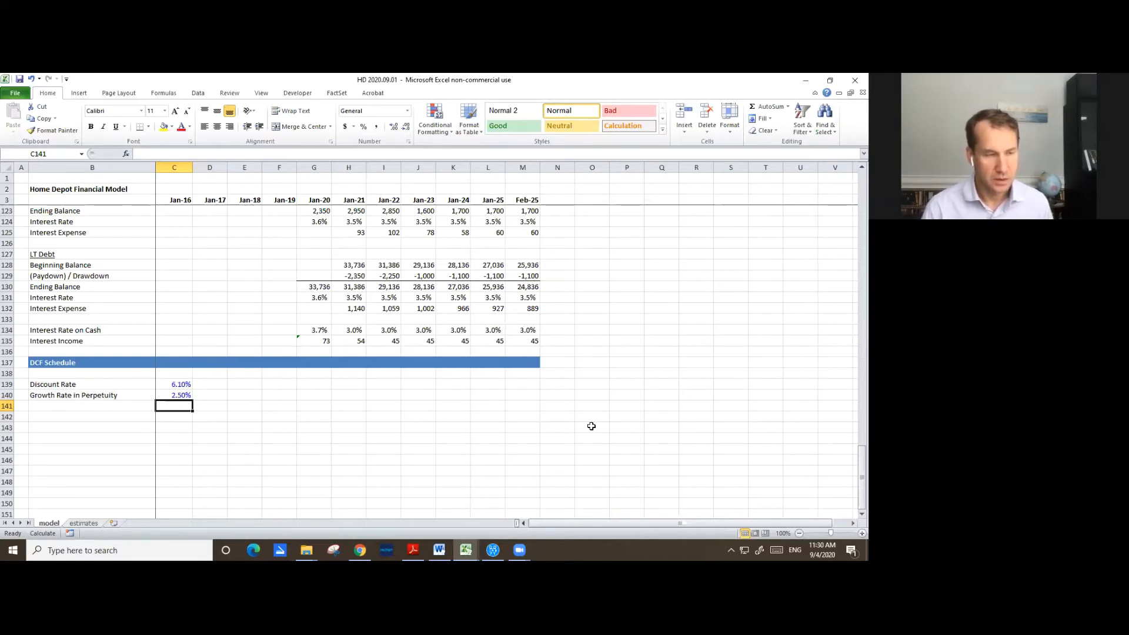
- Add an "Exit Multiple" label in B141 with a value of 20 in C141
key(Left)
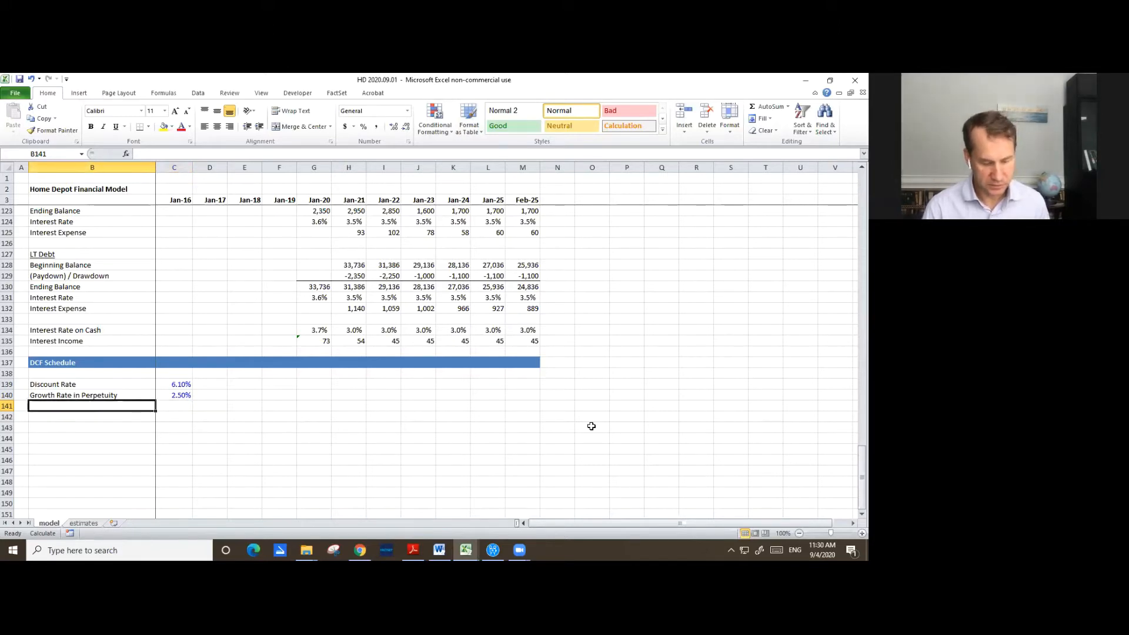
text(Exit Multiple)
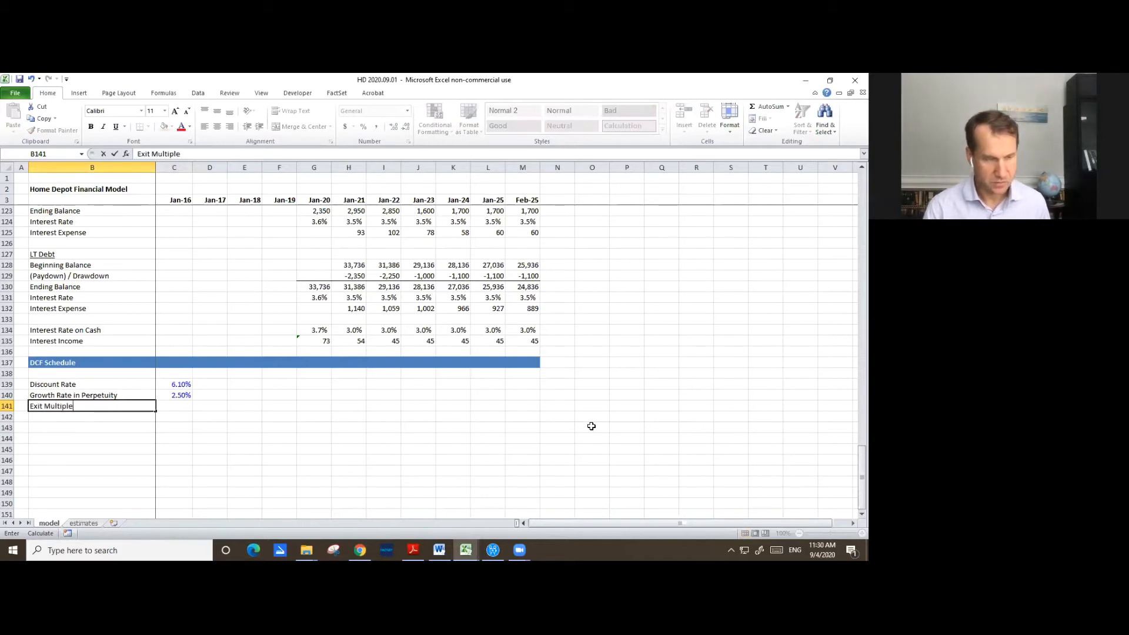
key(Return)
key(Up)
key(Right)
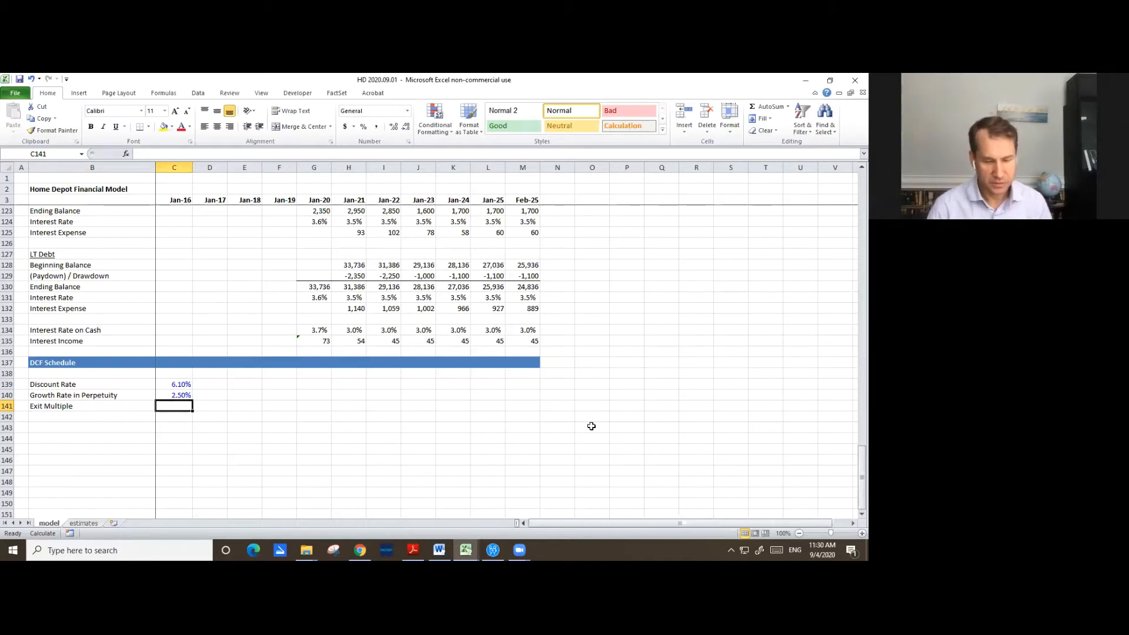
text(20)
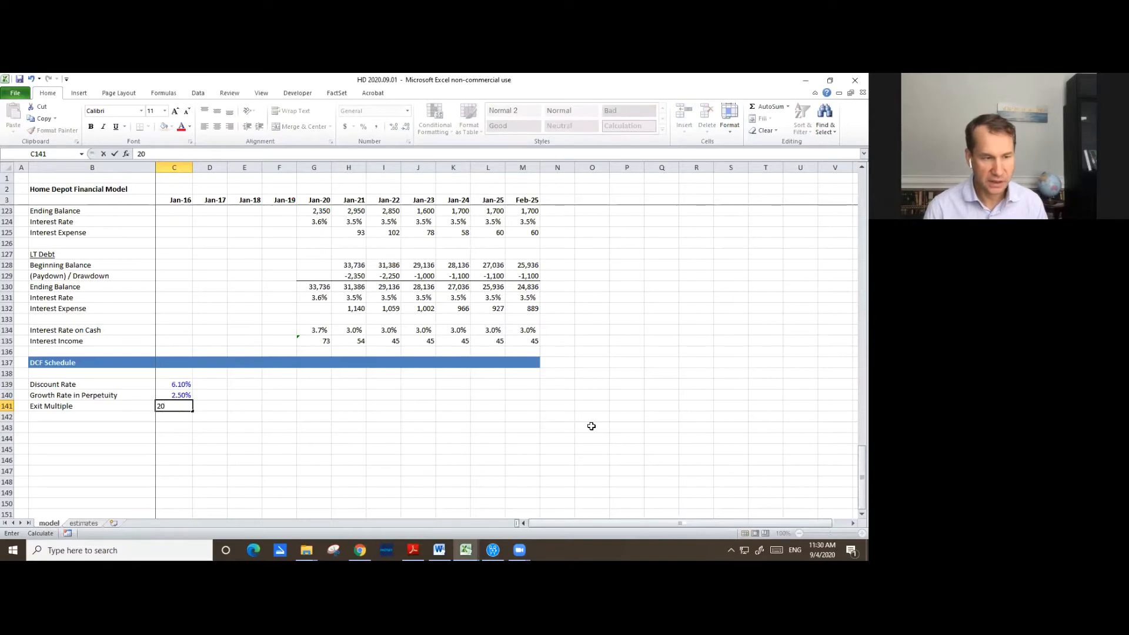
key(Return)
key(Up)
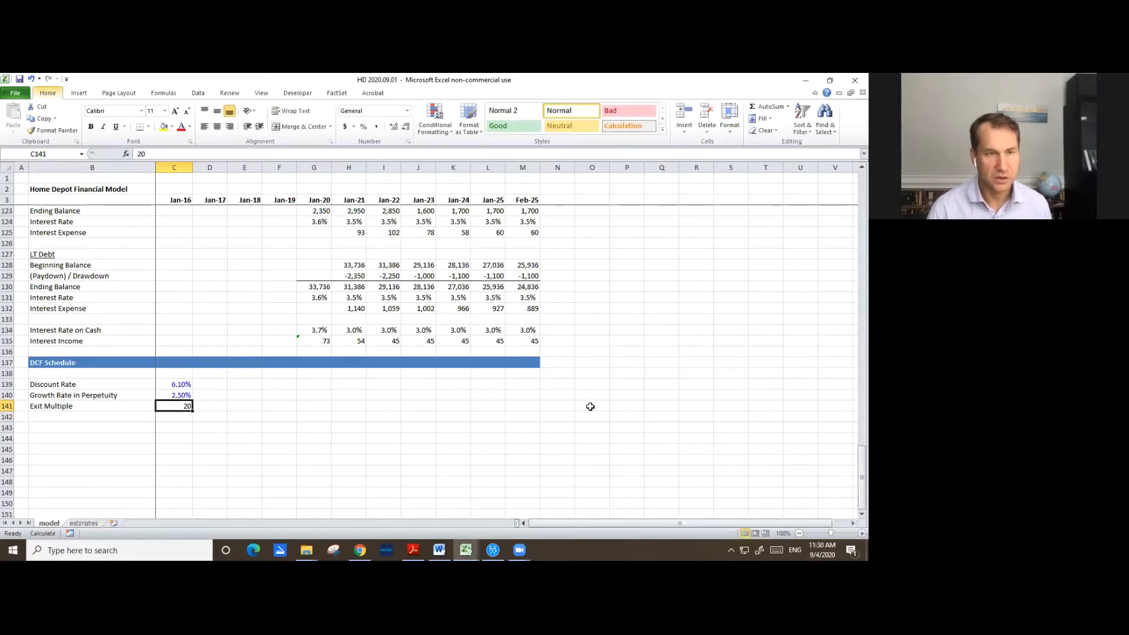
- Format the exit multiple in C141 with the custom number format 0.0x
key(ctrl+1)
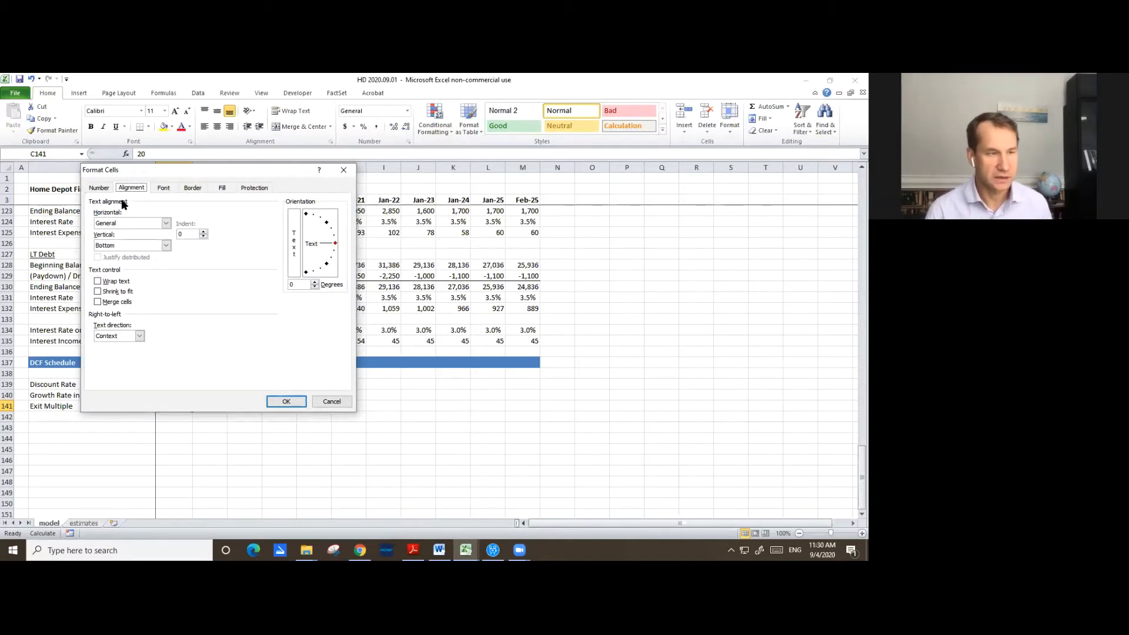
click(100, 188)
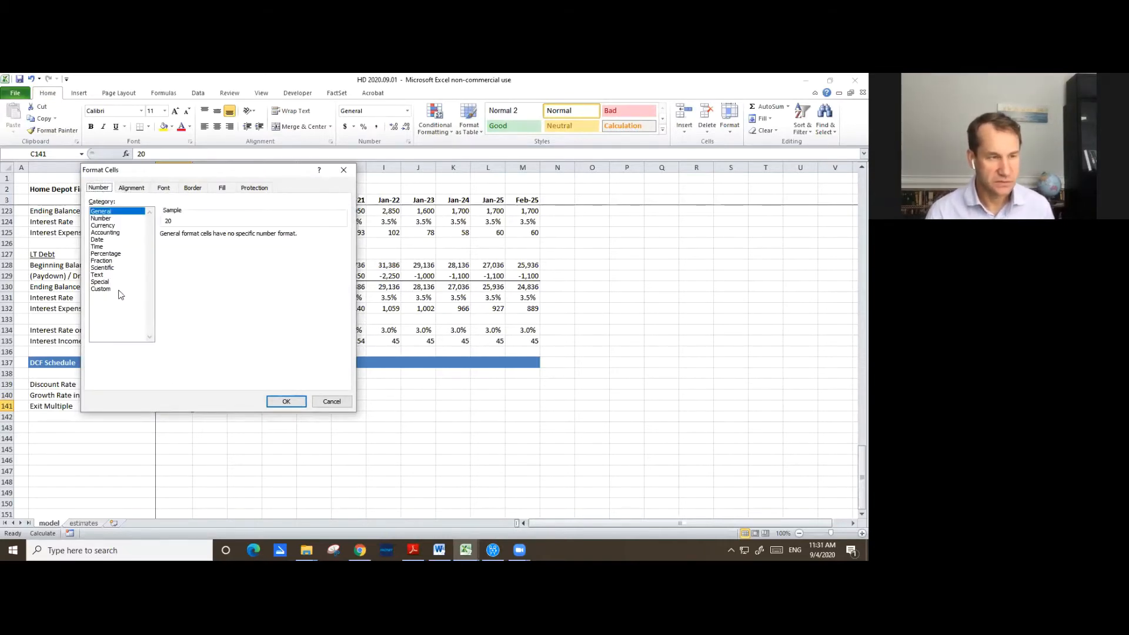
click(107, 219)
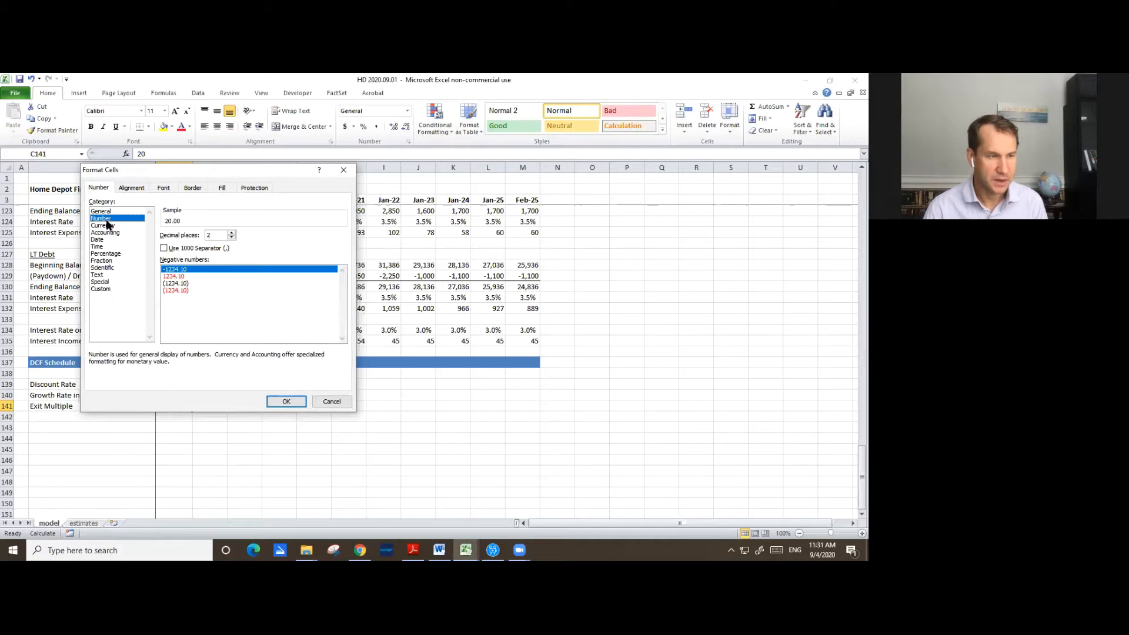
click(101, 288)
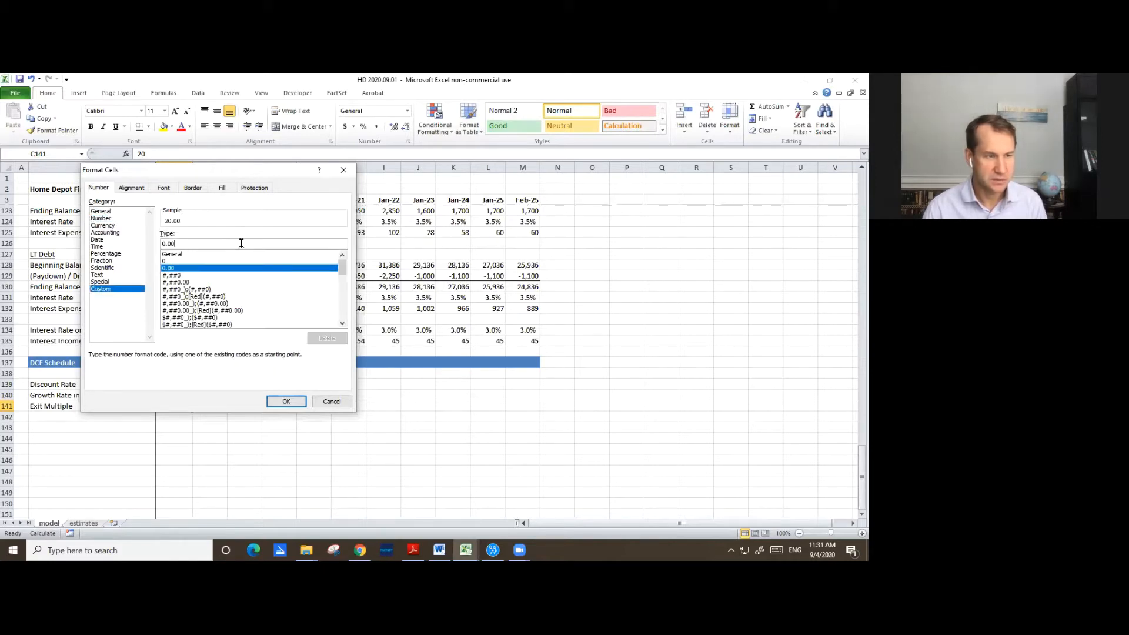
key(BackSpace)
text(x)
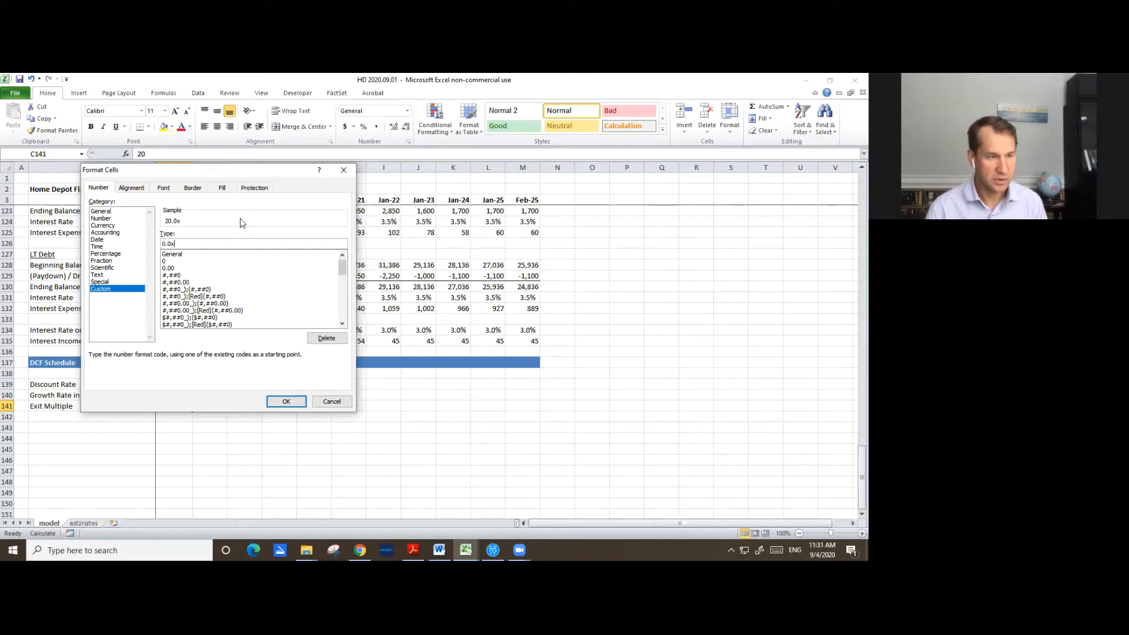
click(305, 405)
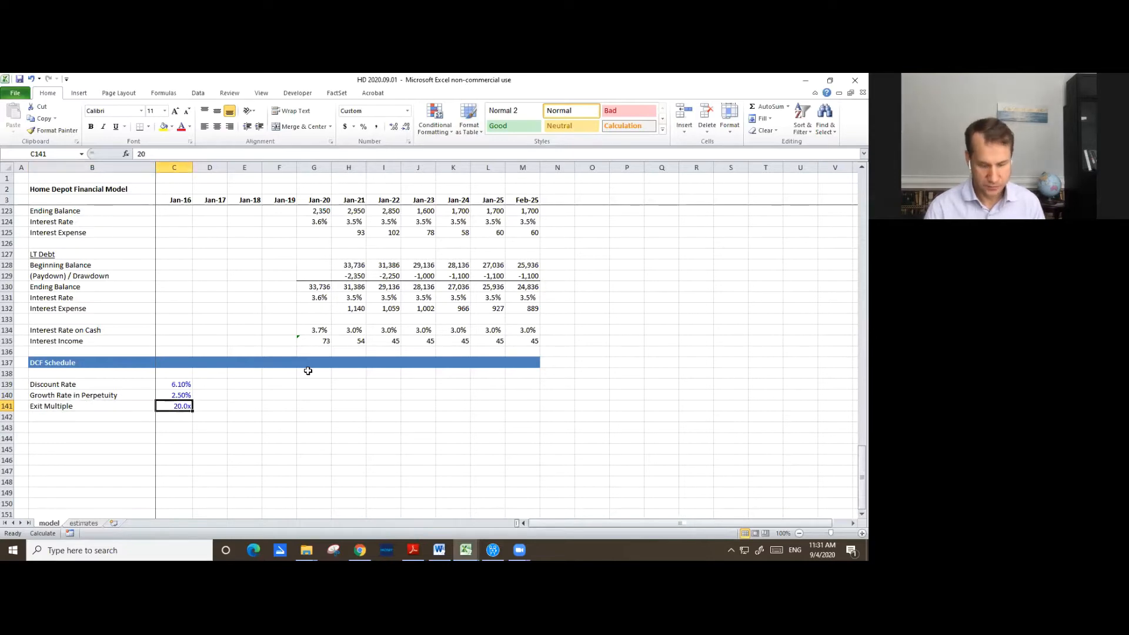
- Label B142 "Valuation Date" under the exit multiple
key(Down)
key(Left)
text(Valu)
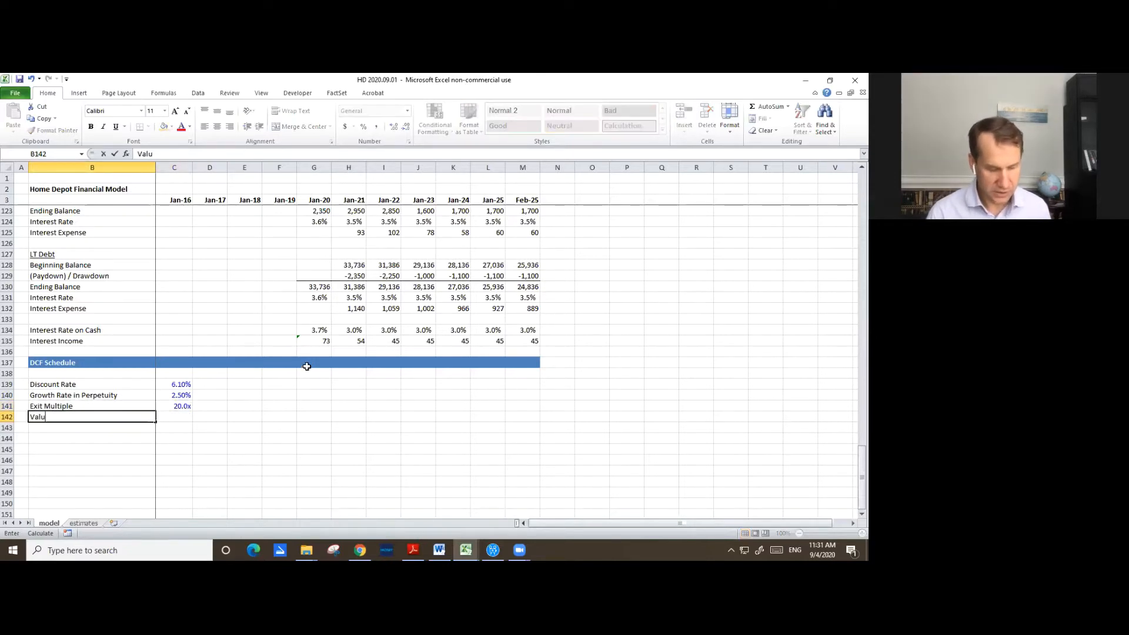
text(ation Date)
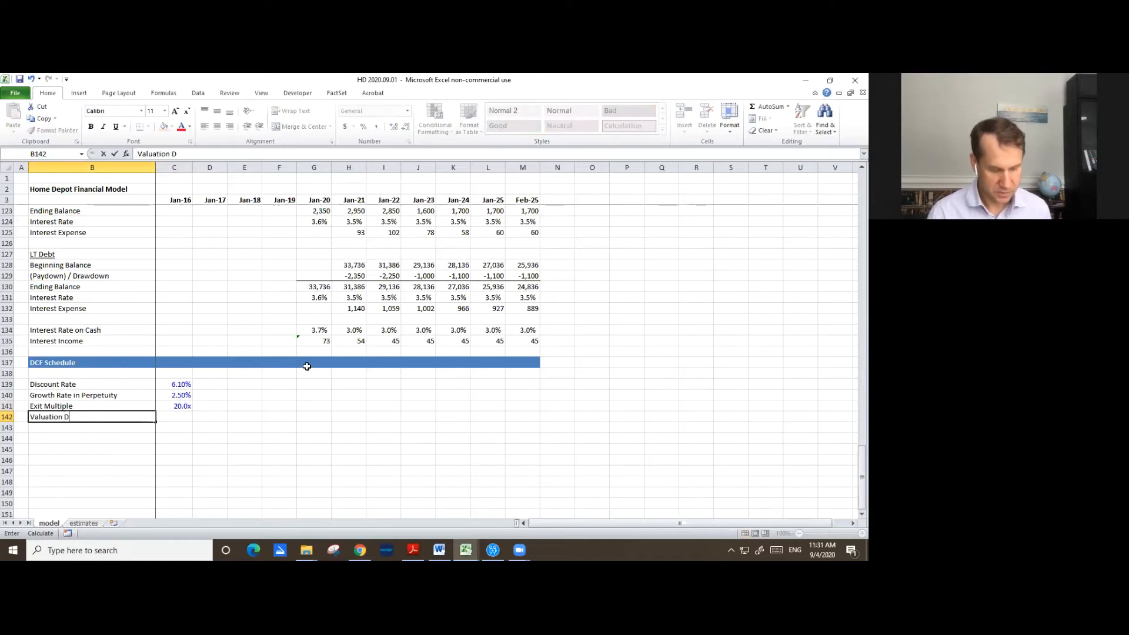
key(Return)
- Enter 9/30/2020 as the valuation date in C142 and go to B144 for the cash flow section
key(Up)
key(Right)
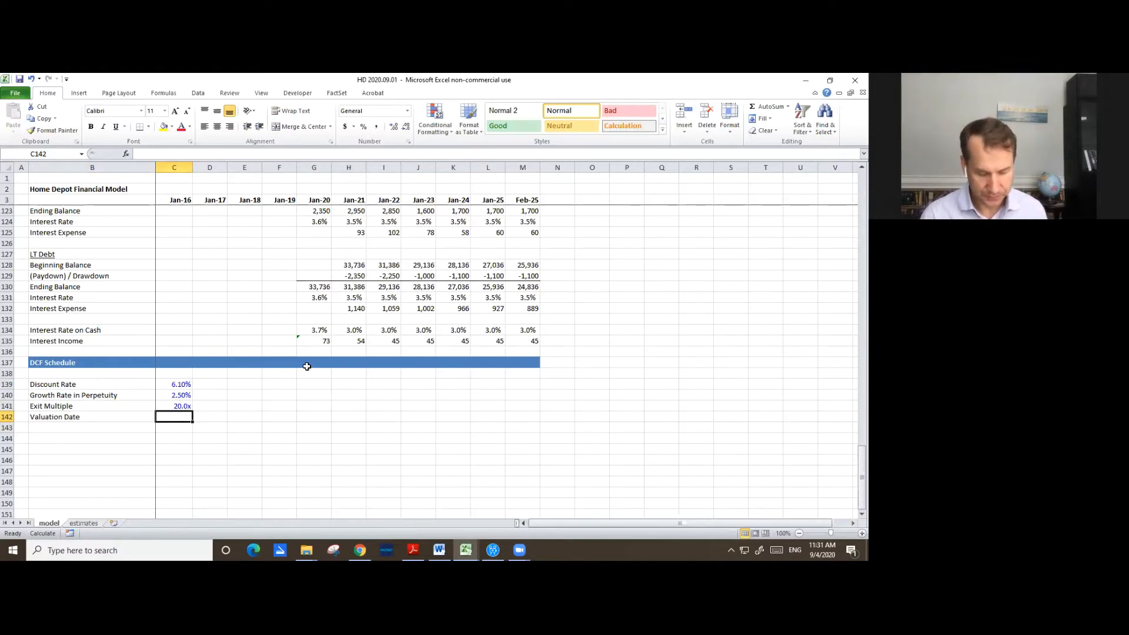
text(9)
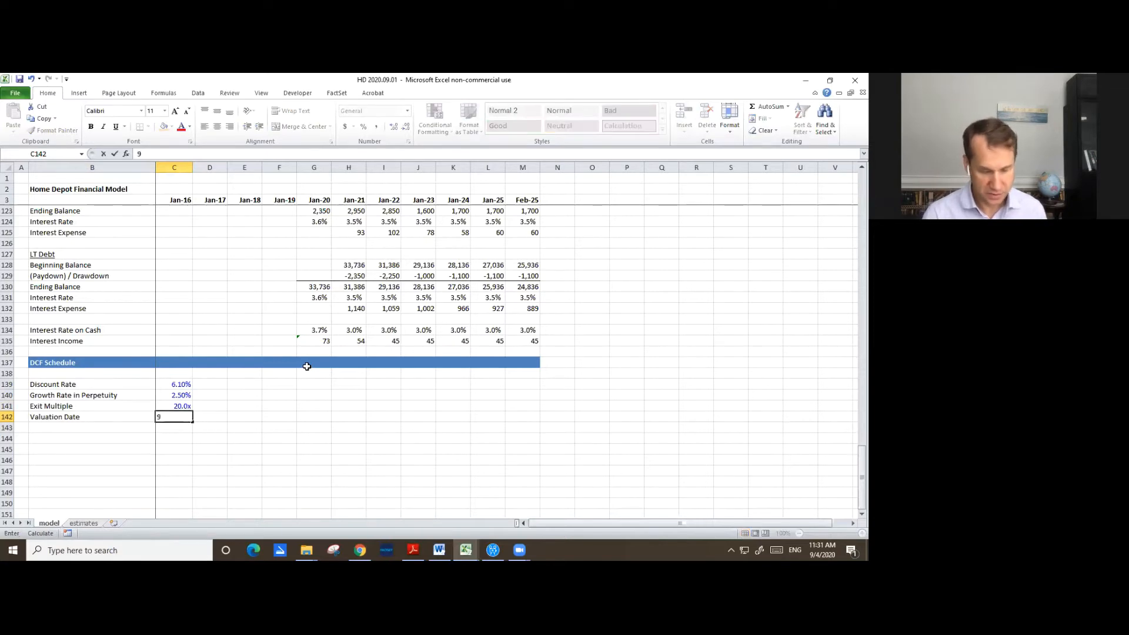
text(/30)
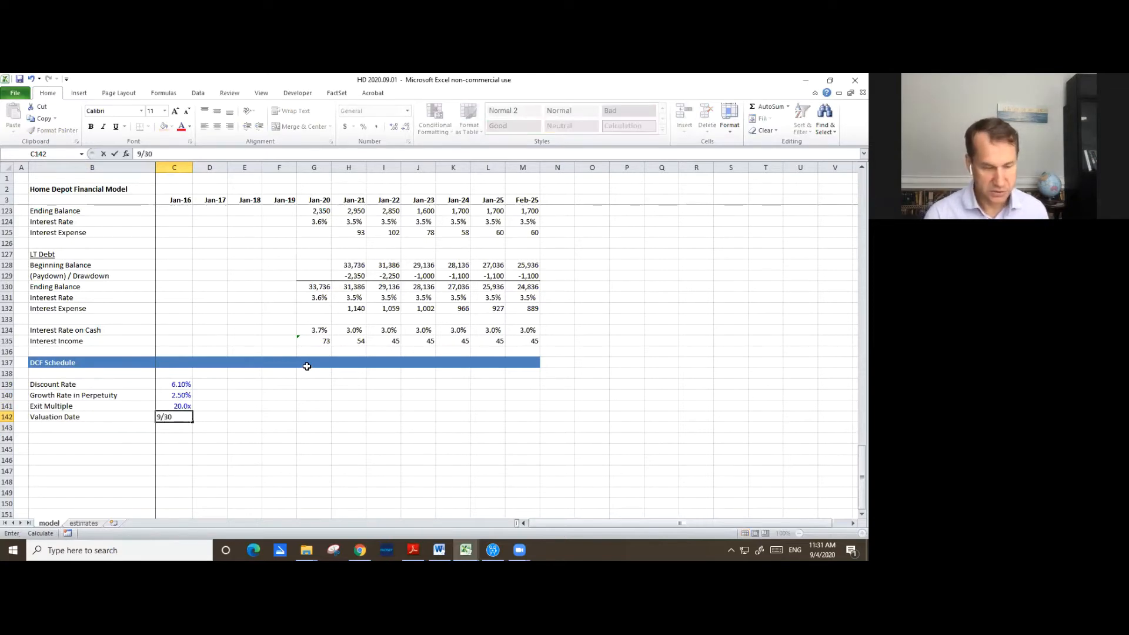
text(/2020)
key(ctrl+Return)
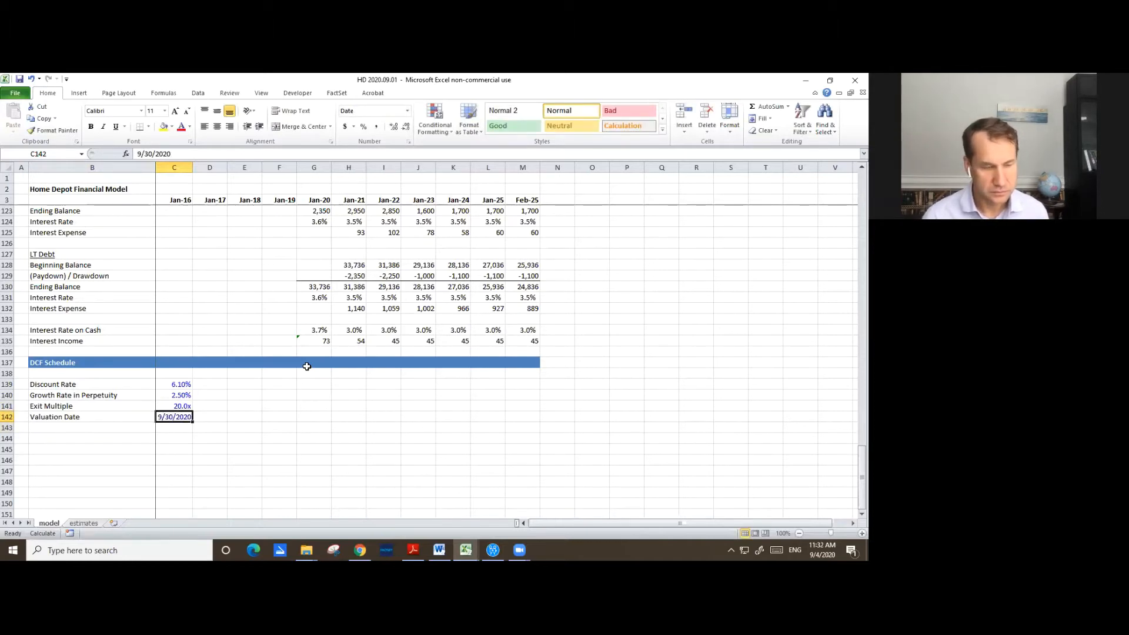
key(Down)
key(Down)
key(Left)
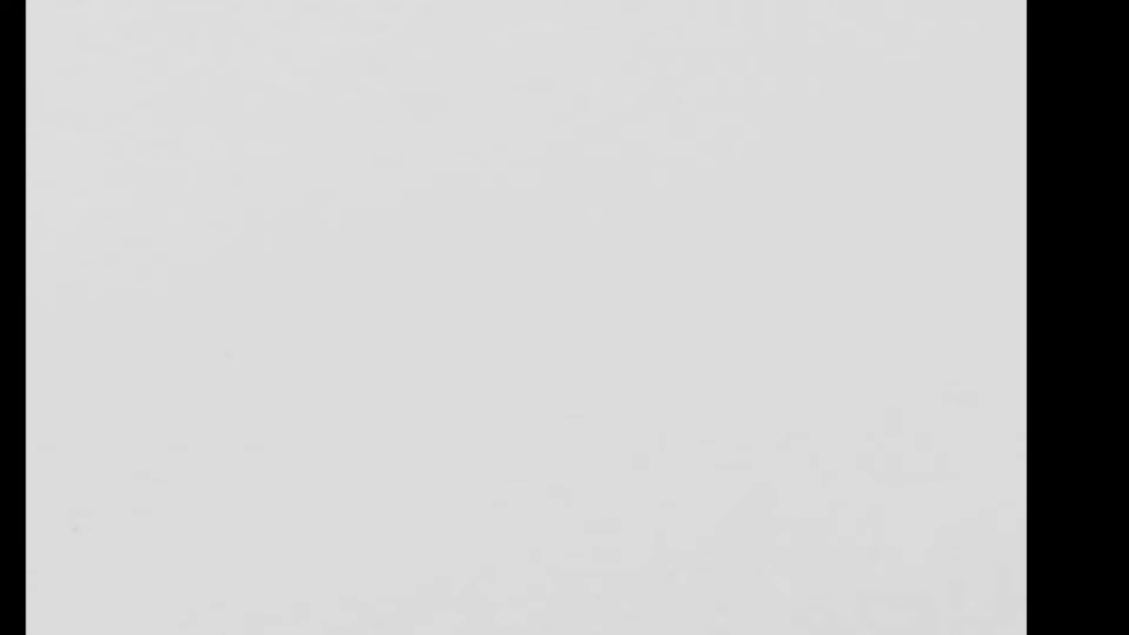
mouse_move(120, 44)
mouse_down()
mouse_move(132, 79)
mouse_move(165, 38)
mouse_move(168, 53)
mouse_move(254, 73)
mouse_move(278, 38)
mouse_up()
drag(244, 57, 324, 51)
drag(309, 59, 347, 58)
drag(437, 33, 470, 68)
drag(432, 50, 479, 26)
drag(494, 32, 503, 66)
mouse_move(493, 37)
mouse_down()
mouse_move(510, 41)
mouse_move(507, 62)
mouse_up()
mouse_move(560, 35)
mouse_down()
mouse_move(566, 60)
mouse_move(578, 58)
mouse_up()
mouse_move(554, 37)
mouse_down()
mouse_move(587, 32)
mouse_move(618, 61)
mouse_move(637, 33)
mouse_move(662, 62)
mouse_up()
mouse_move(657, 33)
mouse_down()
mouse_move(686, 53)
mouse_move(660, 60)
mouse_up()
mouse_move(717, 30)
mouse_down()
mouse_move(711, 68)
mouse_move(759, 71)
mouse_move(762, 51)
mouse_up()
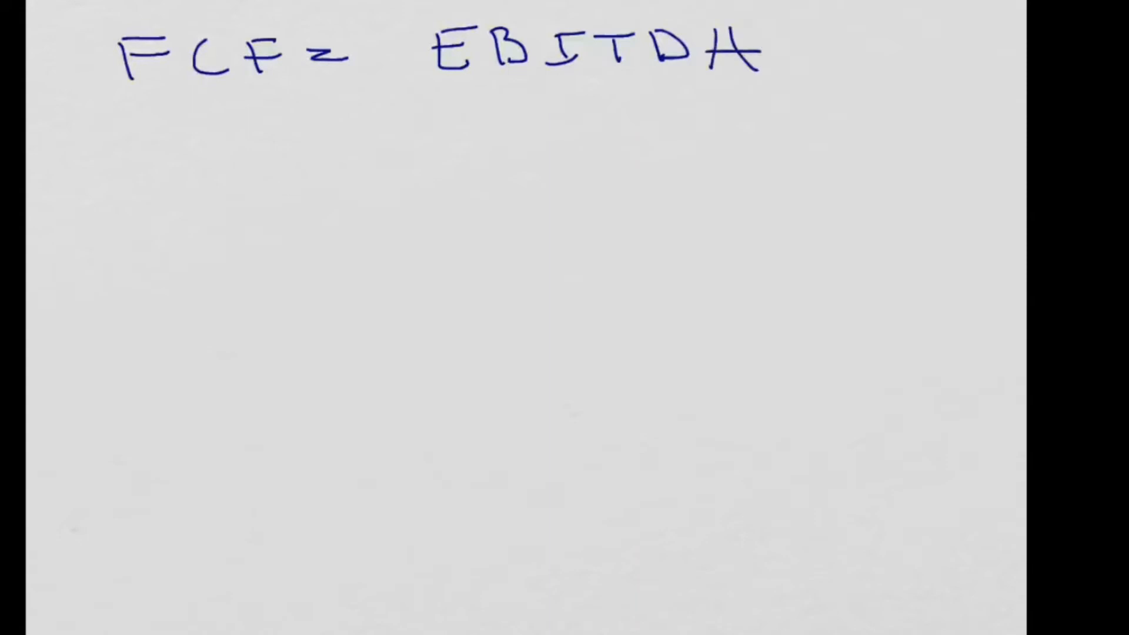
mouse_move(252, 148)
mouse_down()
mouse_move(304, 147)
mouse_move(288, 157)
mouse_up()
mouse_move(322, 134)
mouse_down()
mouse_move(306, 170)
mouse_move(365, 164)
mouse_up()
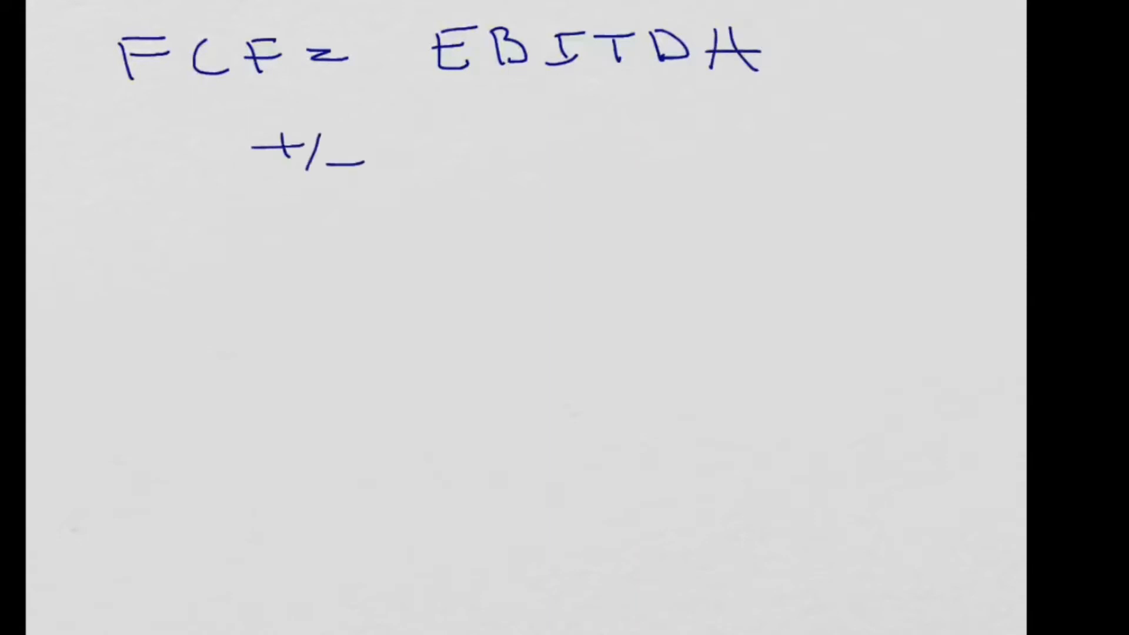
mouse_move(457, 132)
mouse_down()
mouse_move(443, 162)
mouse_move(473, 164)
mouse_up()
drag(491, 126, 532, 162)
mouse_move(552, 147)
mouse_down()
mouse_move(567, 162)
mouse_move(613, 166)
mouse_move(644, 152)
mouse_move(635, 188)
mouse_up()
drag(684, 156, 770, 161)
mouse_move(791, 141)
mouse_down()
mouse_move(793, 158)
mouse_move(824, 156)
mouse_up()
click(760, 128)
mouse_move(870, 127)
mouse_down()
mouse_move(930, 124)
mouse_move(979, 153)
mouse_up()
drag(285, 239, 330, 235)
mouse_move(452, 218)
mouse_down()
mouse_move(446, 254)
mouse_move(499, 238)
mouse_move(542, 284)
mouse_up()
mouse_move(540, 235)
mouse_down()
mouse_move(648, 254)
mouse_move(629, 263)
mouse_up()
drag(300, 326, 343, 324)
drag(452, 310, 461, 346)
mouse_move(414, 306)
mouse_down()
mouse_move(485, 307)
mouse_move(513, 339)
mouse_move(582, 342)
mouse_up()
drag(579, 316, 551, 350)
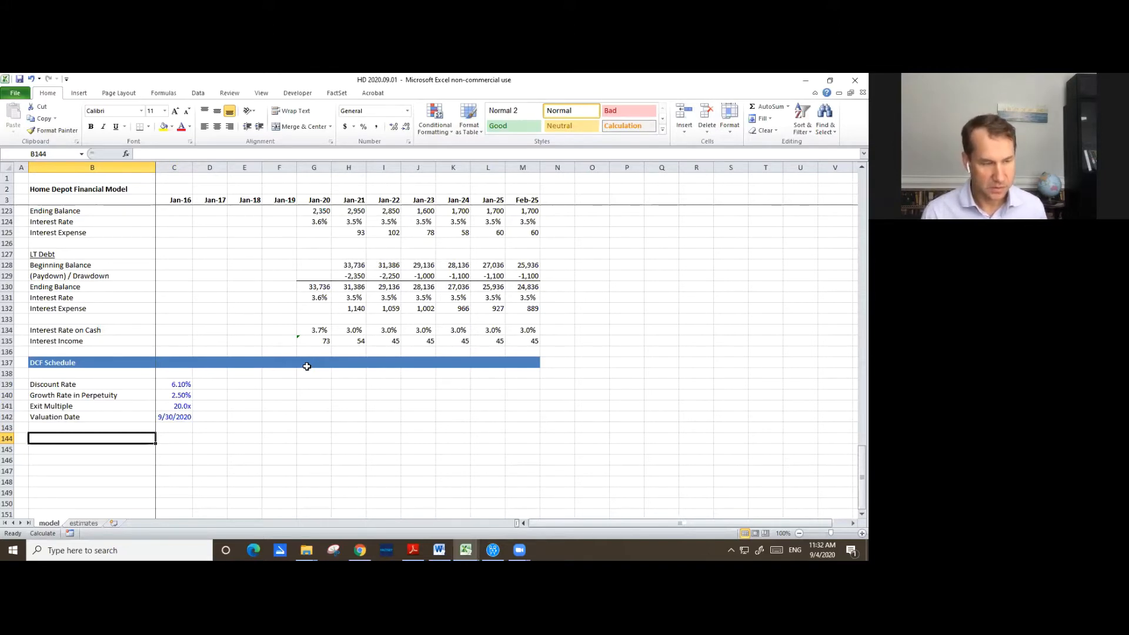
- Add the row labels "EBITDA", "Change in WC" and "CAPEX" in B144 through B146
text(EBITDA)
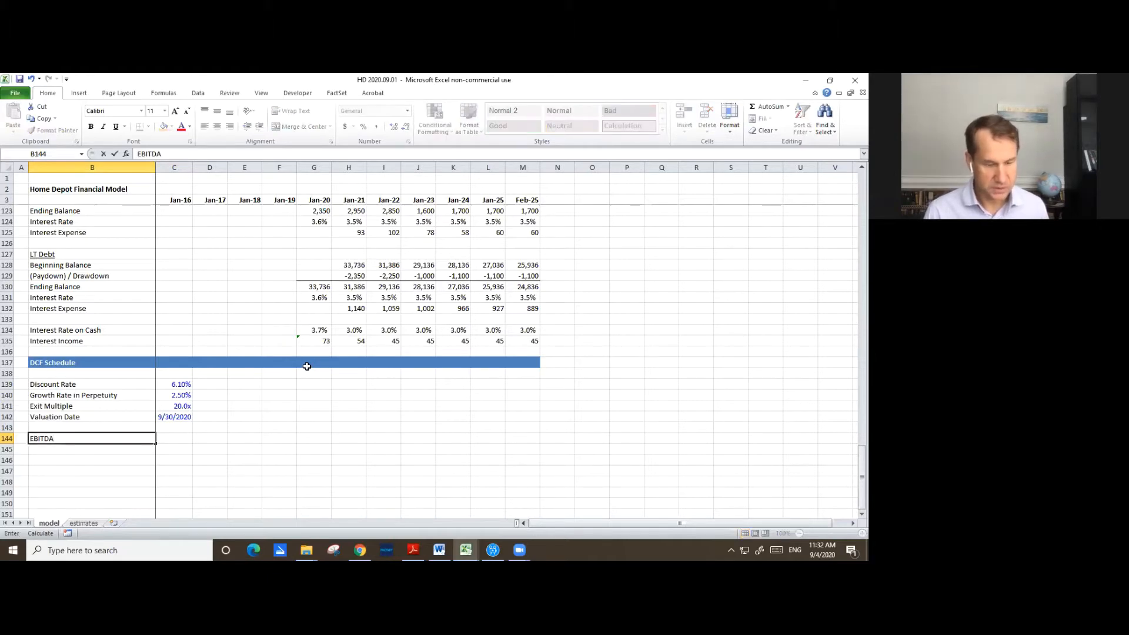
key(Return)
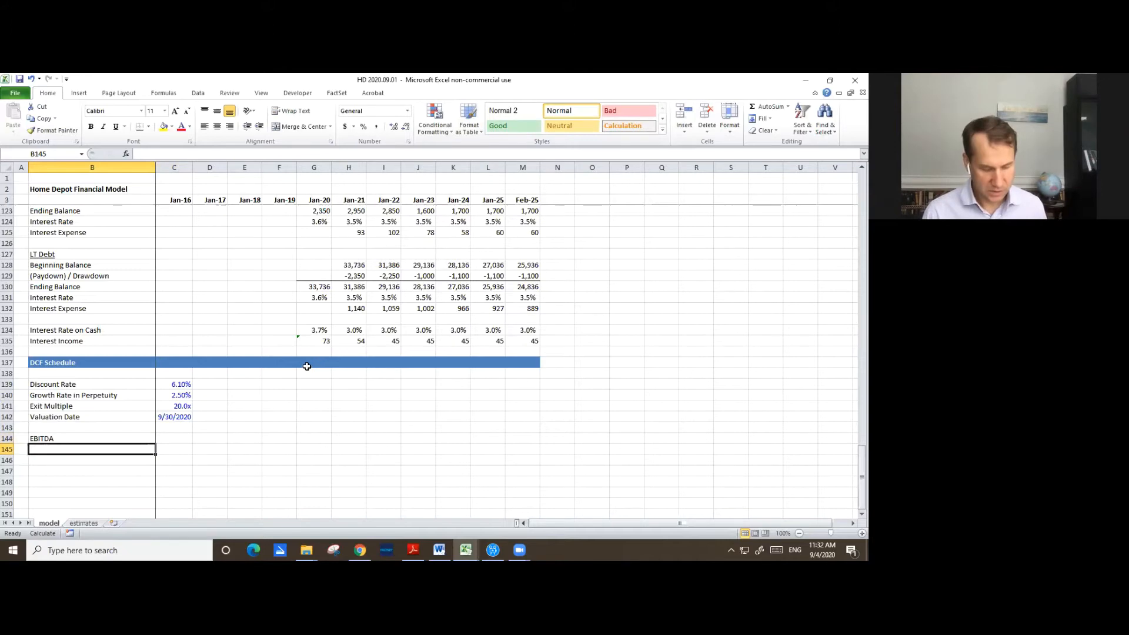
text(Change in WC)
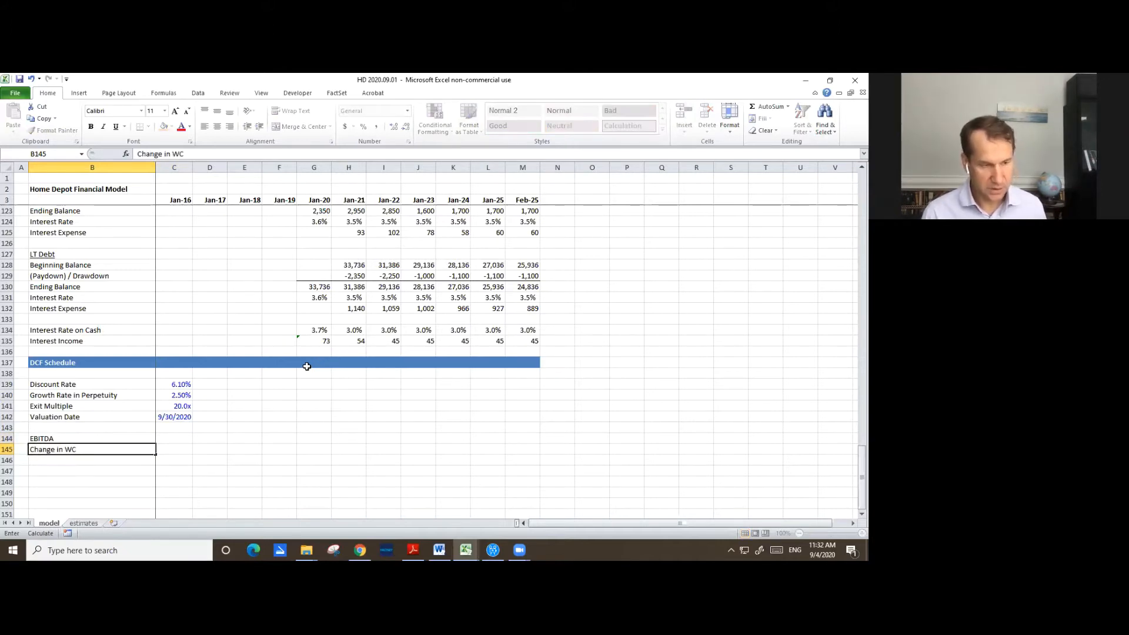
key(Return)
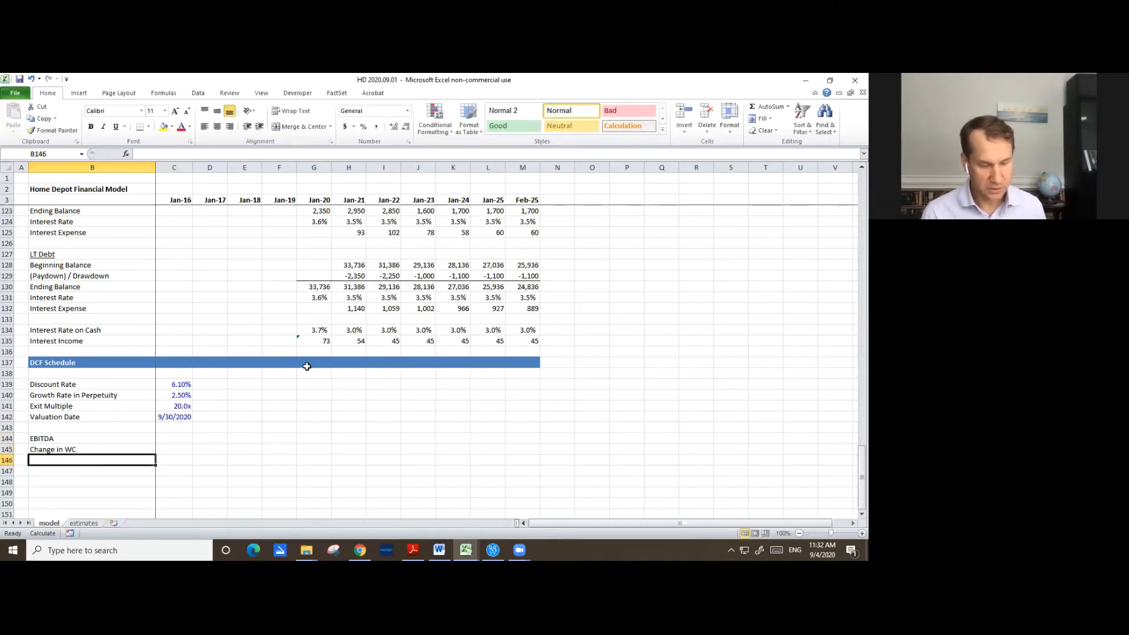
text(C)
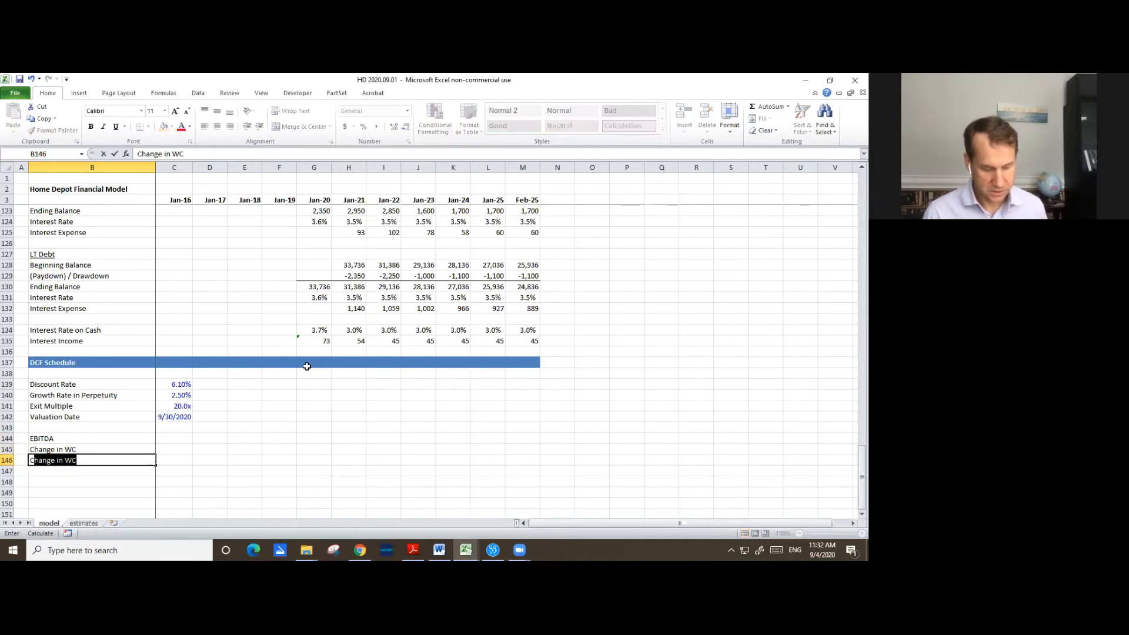
text(APEX)
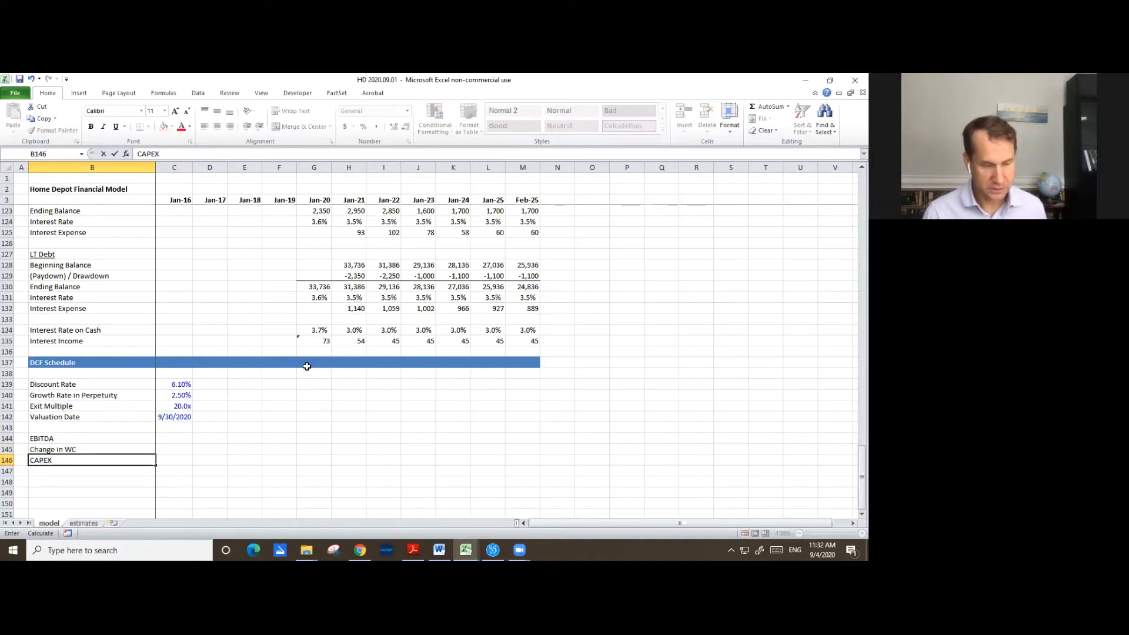
key(Return)
- Add the row labels "Tax" in B147 and "Free Cash Flow" in B148
text(Tax)
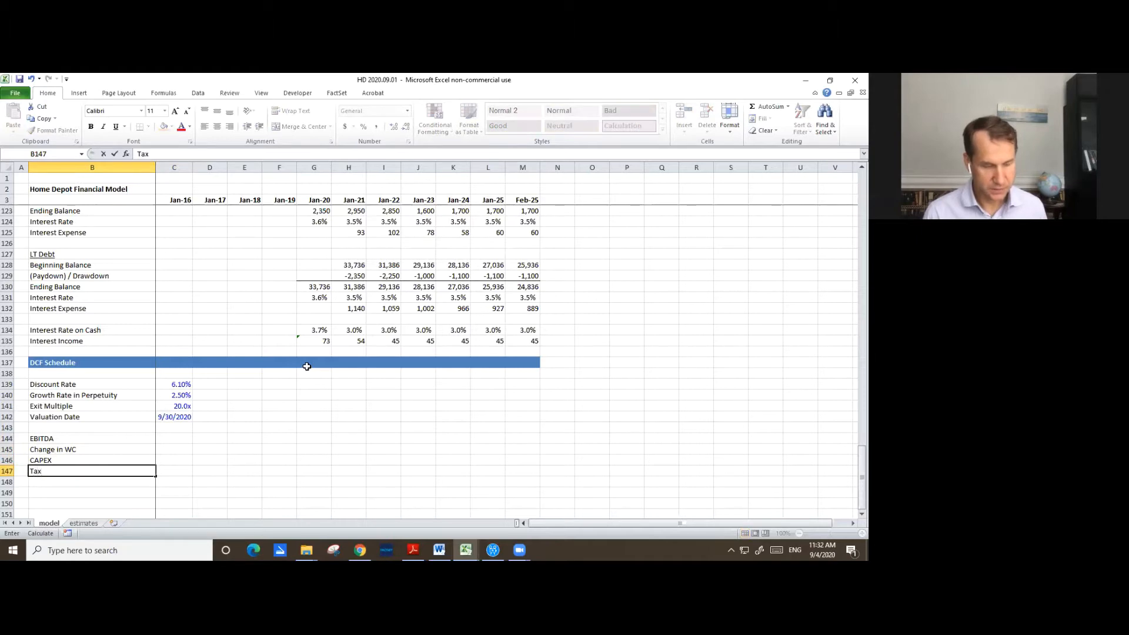
key(Return)
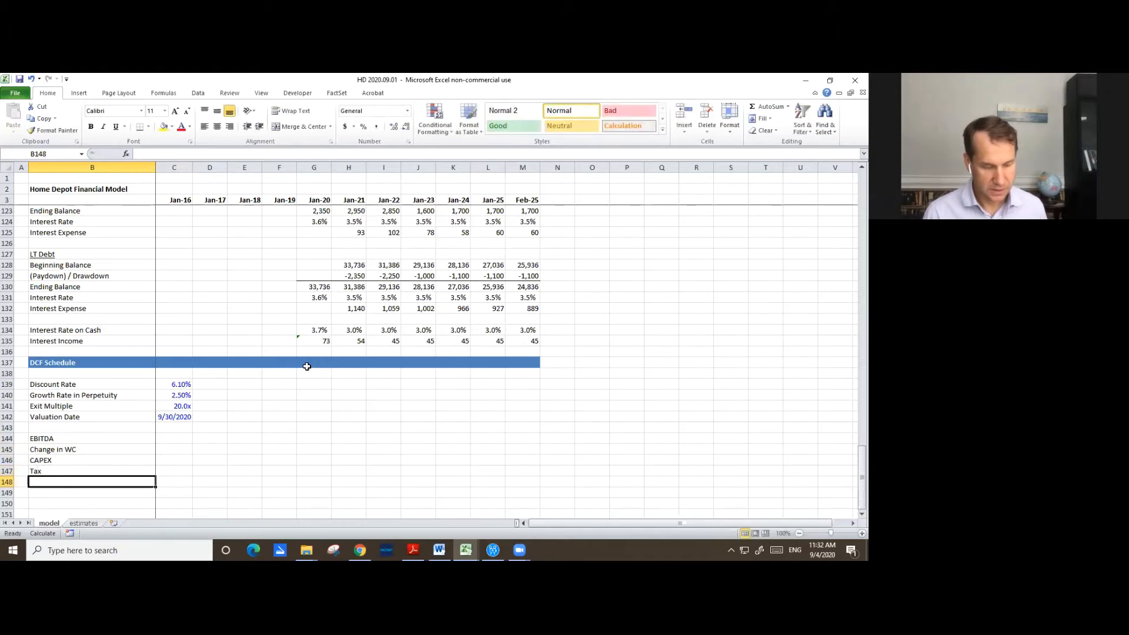
text(F)
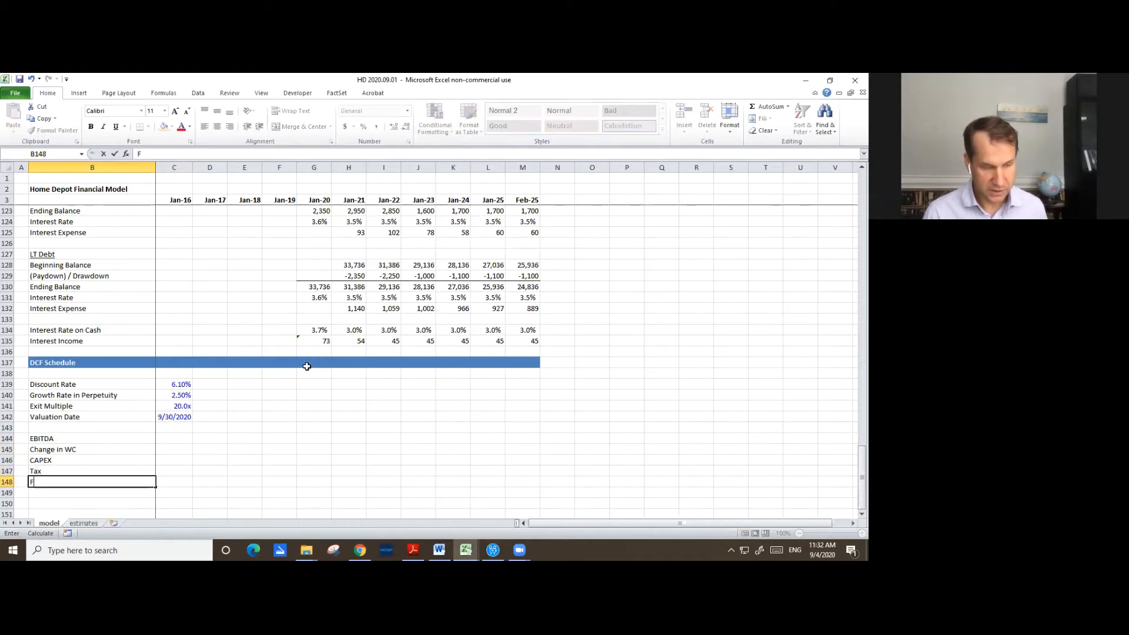
text(ree Cash )
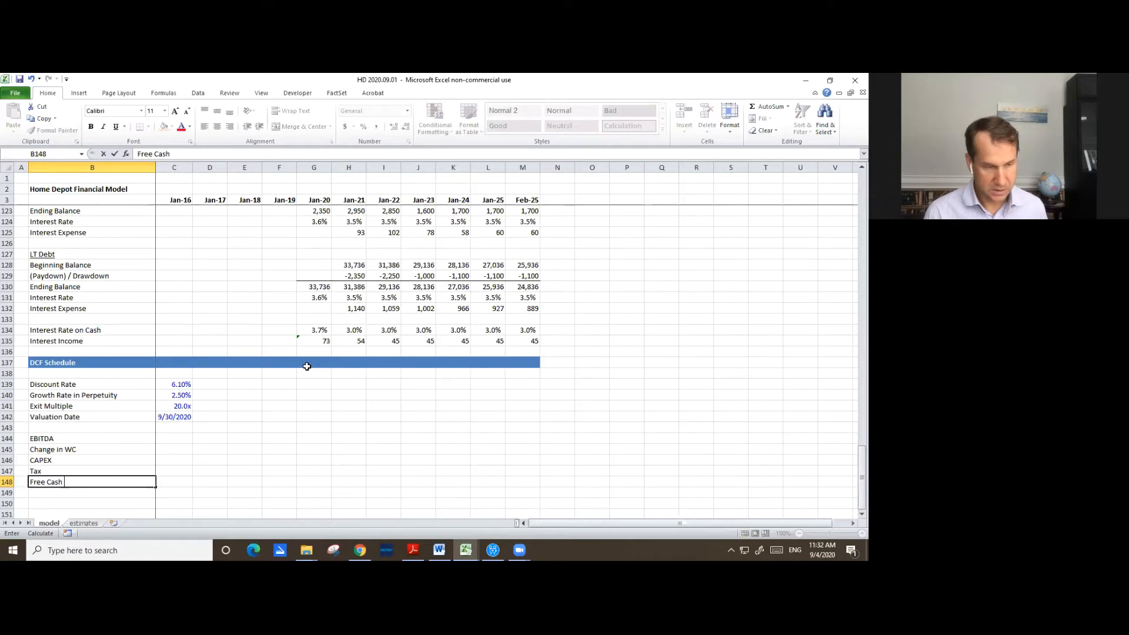
text(Flow)
key(Return)
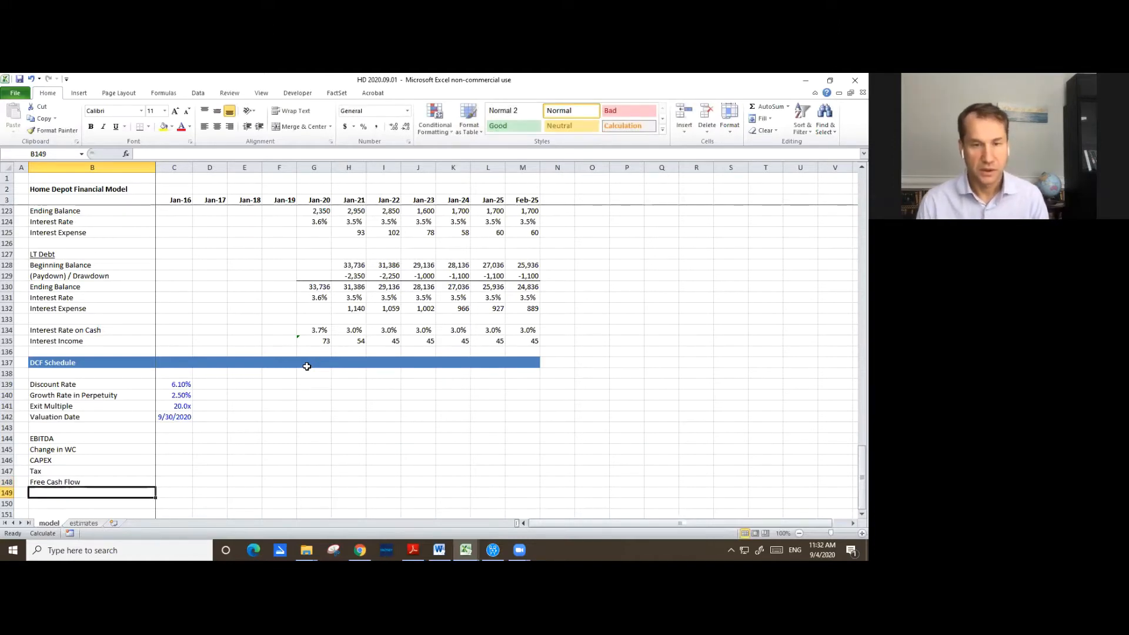
- Link the Jan-21 EBITDA in H144 of the DCF schedule to the EBITDA in H40 below the income statement
key(Up)
key(Up)
key(Up)
key(Up)
key(Up)
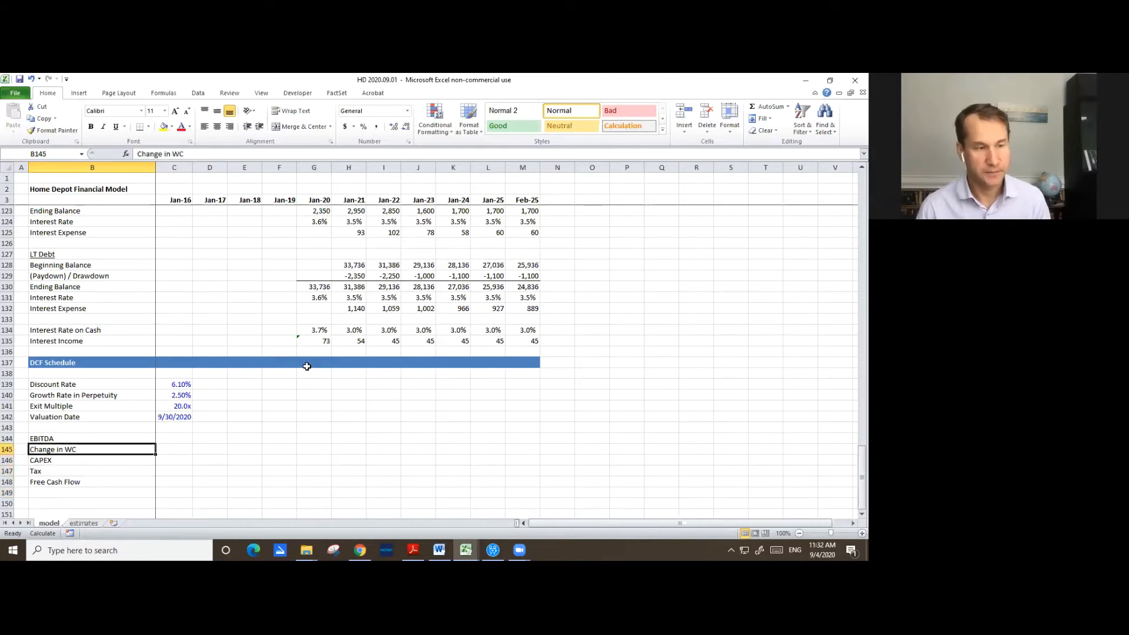
key(Right)
key(Right)
key(Right)
key(Right)
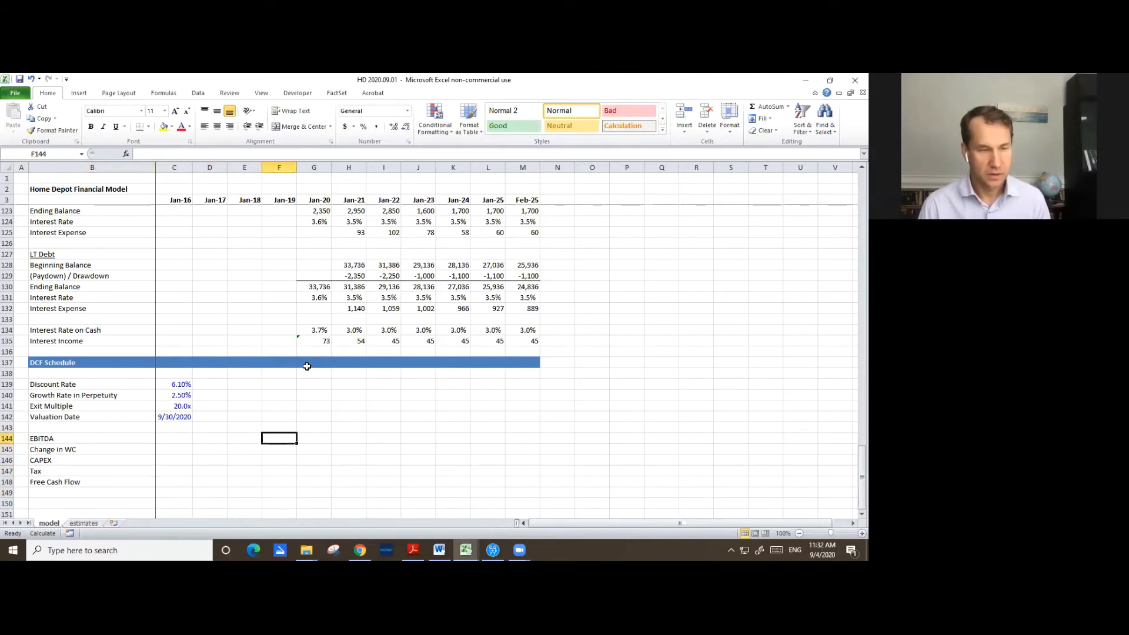
key(Right)
key(Right)
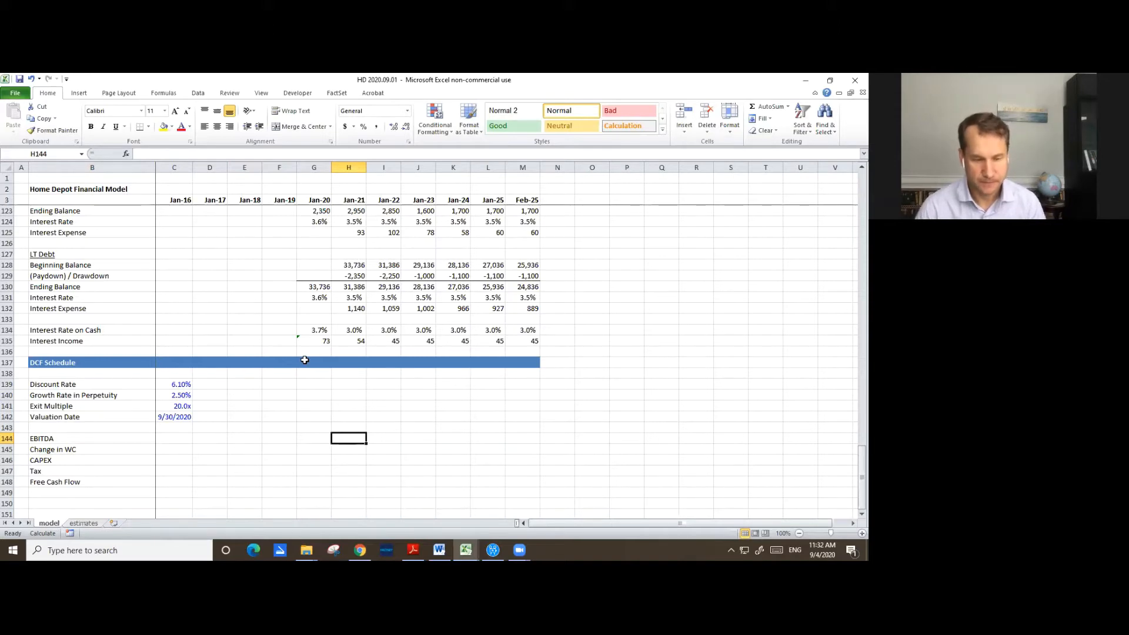
text(=)
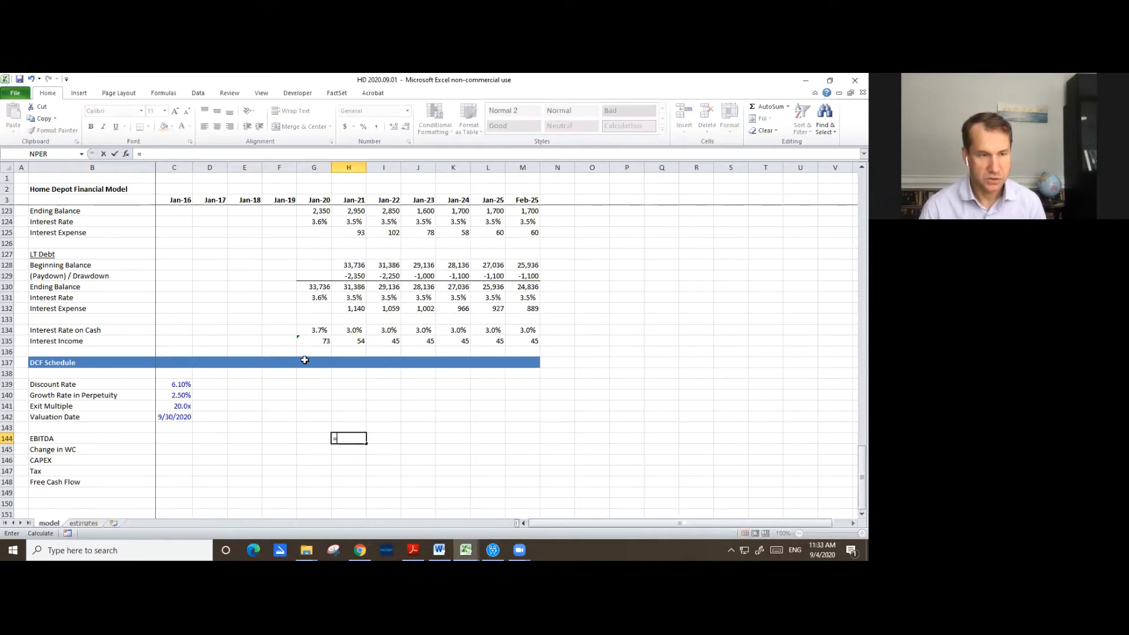
key(Up)
key(Up)
key(Up)
key(Up)
key(Up)
key(Up)
key(Up)
key(Up)
key(Up)
key(Up)
key(Up)
key(Up)
key(Up)
key(Up)
key(Up)
key(Up)
key(Up)
key(Up)
key(Up)
key(Up)
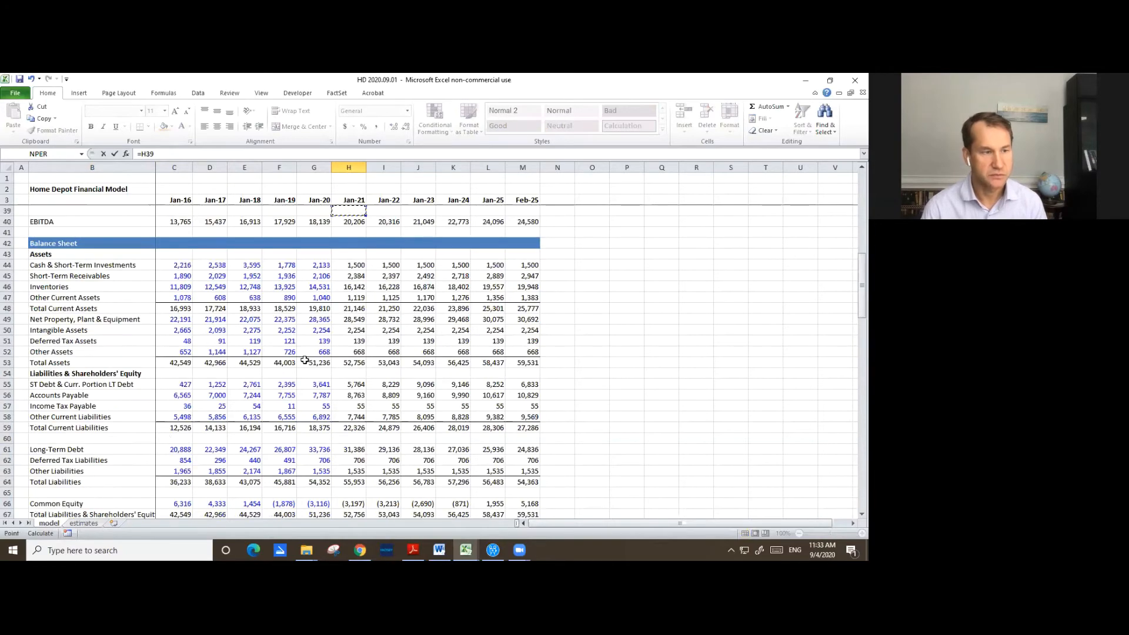
key(Down)
key(Page_Up)
key(Down)
key(Down)
key(Down)
key(Down)
key(Down)
key(Down)
key(Down)
key(Down)
key(Down)
key(Down)
key(Down)
key(Down)
key(Down)
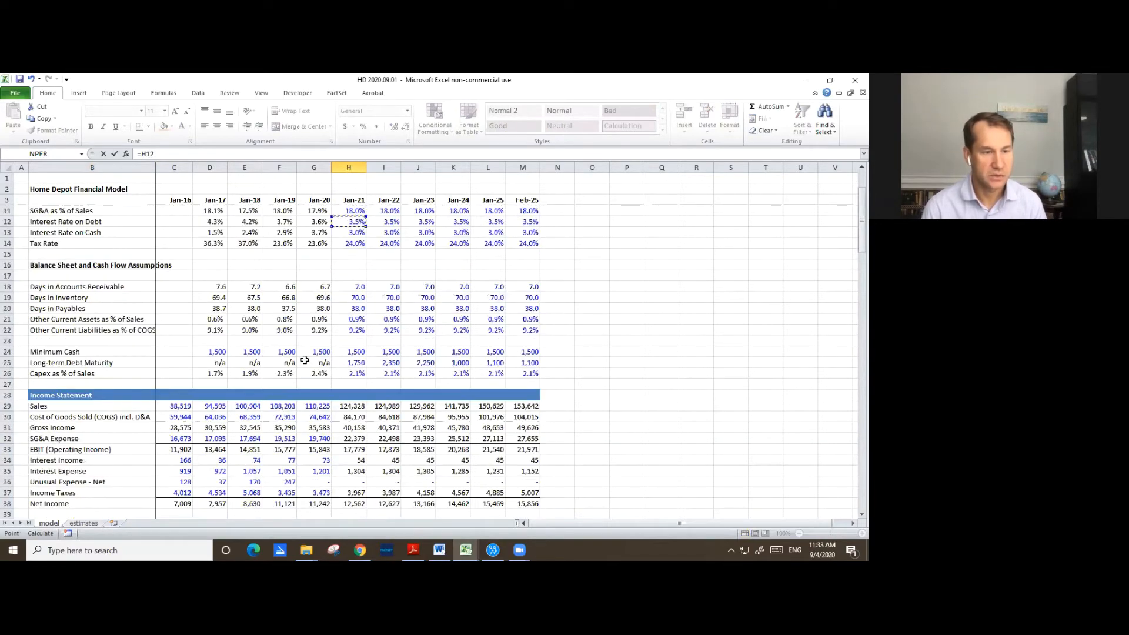
key(Down)
key(Down)
key(Down)
key(Down)
key(Down)
key(Down)
key(Down)
key(Down)
key(Down)
key(Down)
key(Down)
key(Down)
key(Down)
key(Down)
key(Down)
key(Down)
key(Down)
key(Down)
key(Down)
key(Down)
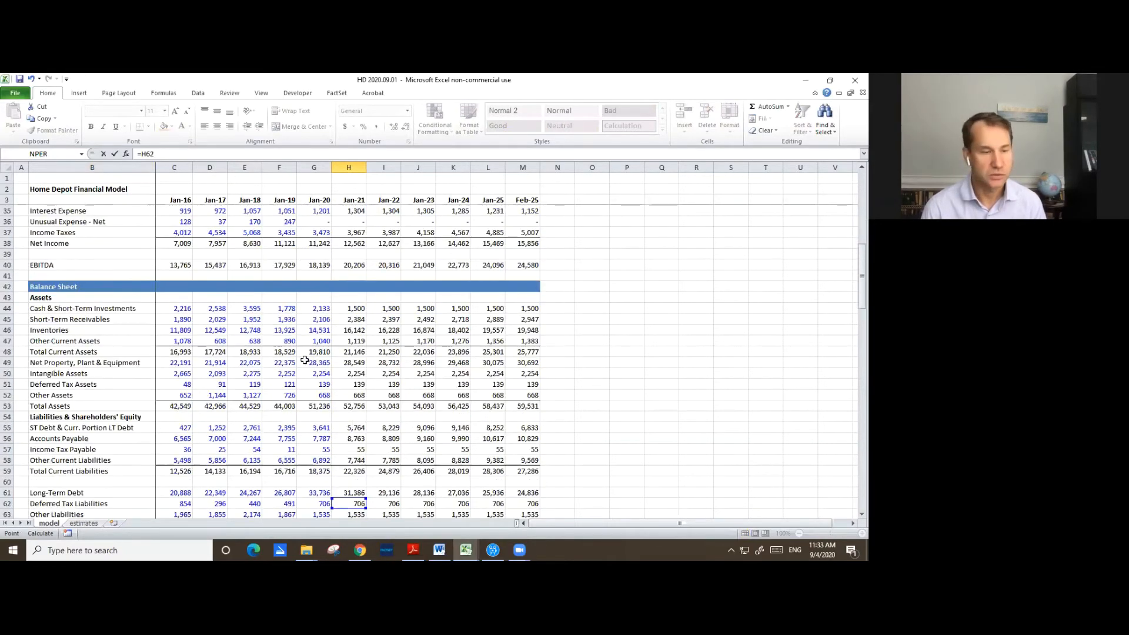
key(Down)
key(Down)
key(Down)
key(Up)
key(Up)
key(Up)
key(Up)
key(Up)
key(Up)
key(Up)
key(Up)
key(Up)
key(Up)
key(Up)
key(Up)
key(Up)
key(Up)
key(Up)
key(Up)
key(Up)
key(Up)
key(Up)
key(Up)
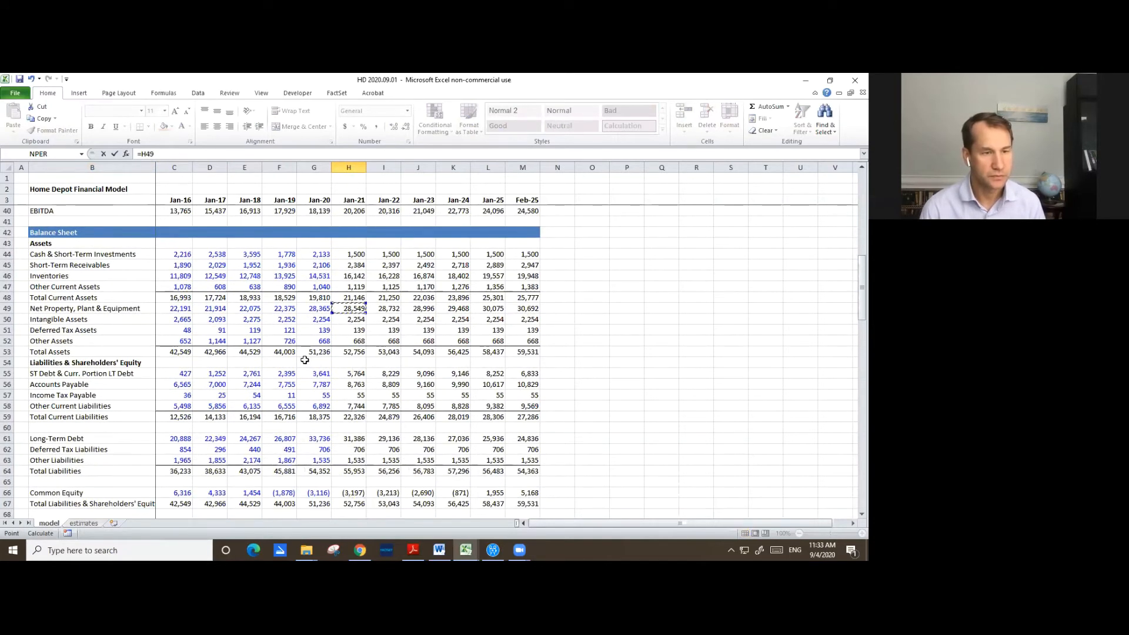
key(Up)
key(Up)
key(Up)
key(Return)
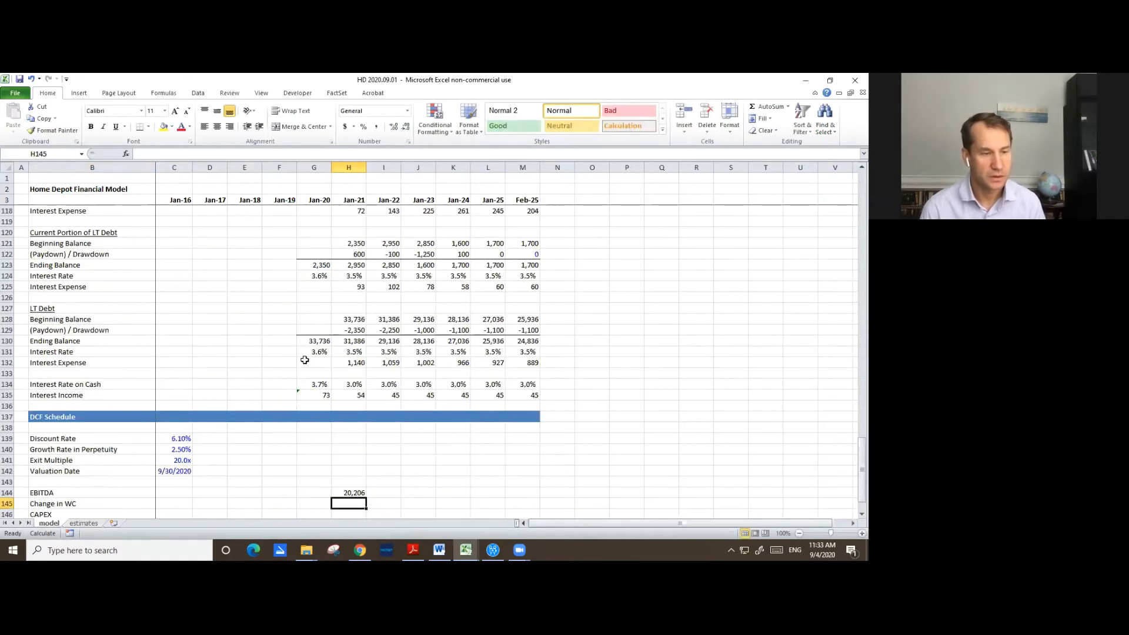
- Calculate the Jan-21 Change in WC in H145 as =SUM(H79:H83), adding the working capital lines of the cash flow statement
scroll(304, 360, down, 1)
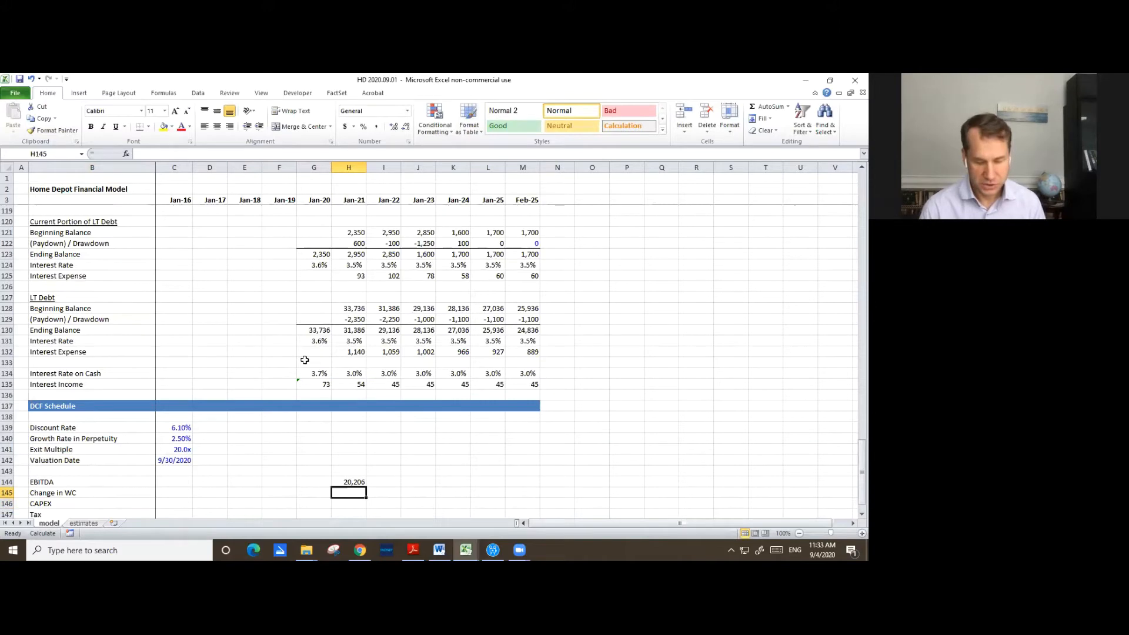
text(=sum()
scroll(305, 360, up, 9)
key(Up)
key(Up)
key(Up)
key(Up)
key(Up)
key(Up)
key(Up)
key(Up)
key(Up)
key(Up)
key(Up)
key(Up)
key(Up)
key(Up)
key(Up)
key(Up)
key(Up)
key(Up)
key(Up)
key(Up)
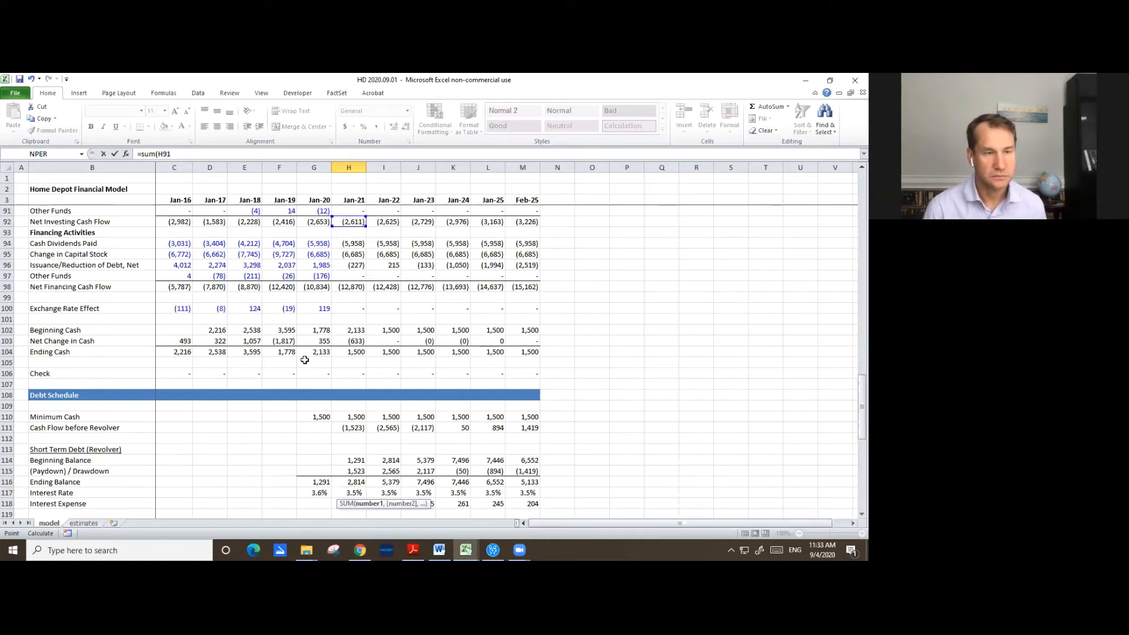
key(Up)
key(Up)
key(Up)
key(Up)
key(Up)
key(Up)
key(Up)
key(Up)
key(Up)
key(Up)
key(Up)
key(Up)
key(Up)
key(Up)
key(Down)
key(Down)
key(shift+Down)
key(shift+Down)
key(shift+Down)
key(shift+Down)
text())
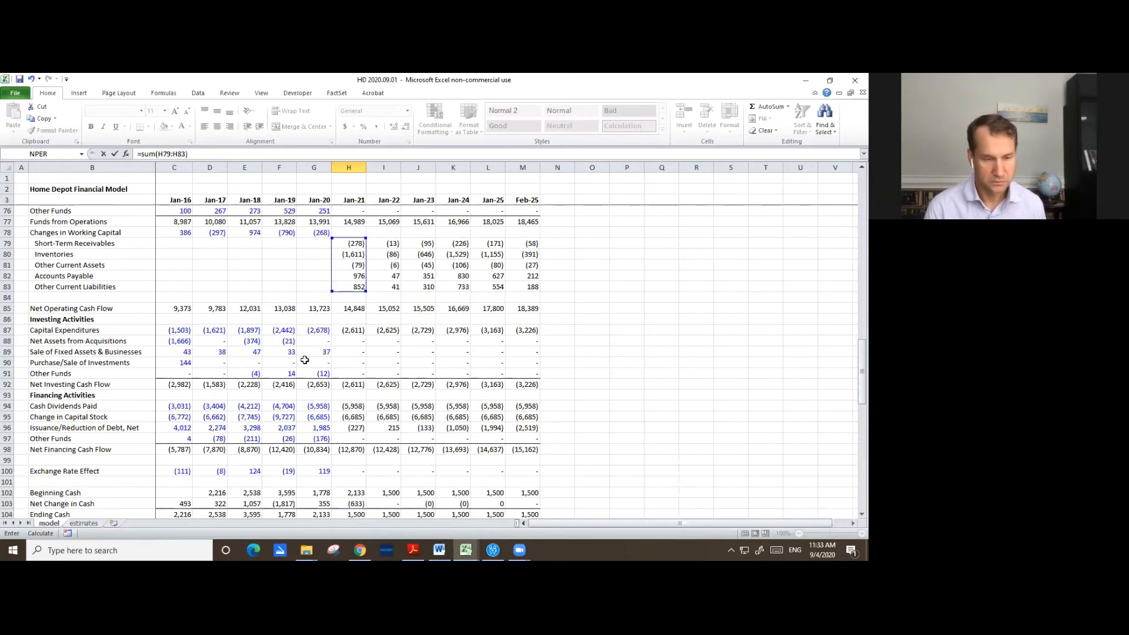
key(Return)
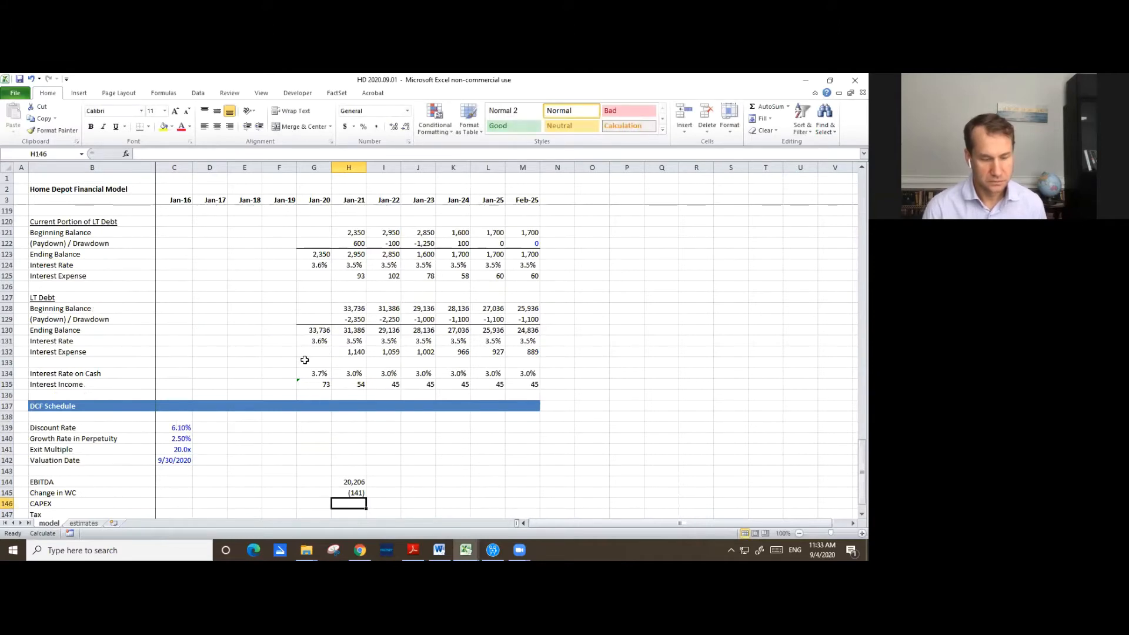
- Link the Jan-21 CAPEX in H146 of the DCF schedule to the Capital Expenditures line of the cash flow statement
text(=)
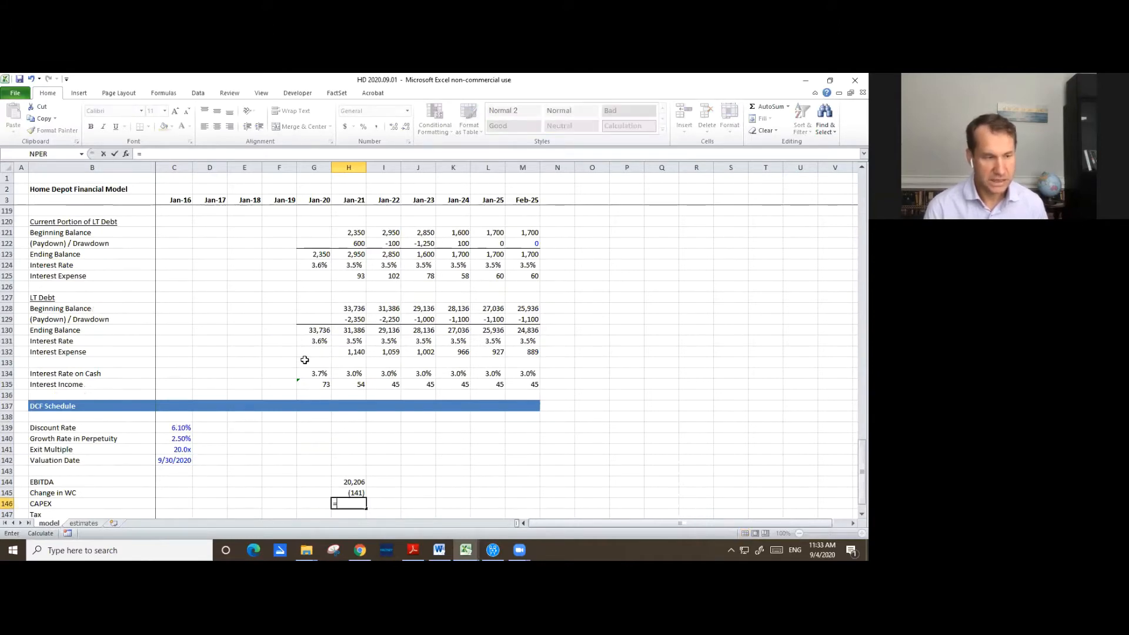
key(Up)
key(Up)
key(Up)
key(Up)
key(Up)
key(Up)
key(Up)
key(Up)
key(Up)
key(Up)
key(Up)
key(Up)
key(Up)
key(Up)
key(Up)
key(Up)
key(Up)
key(Up)
key(Up)
key(Up)
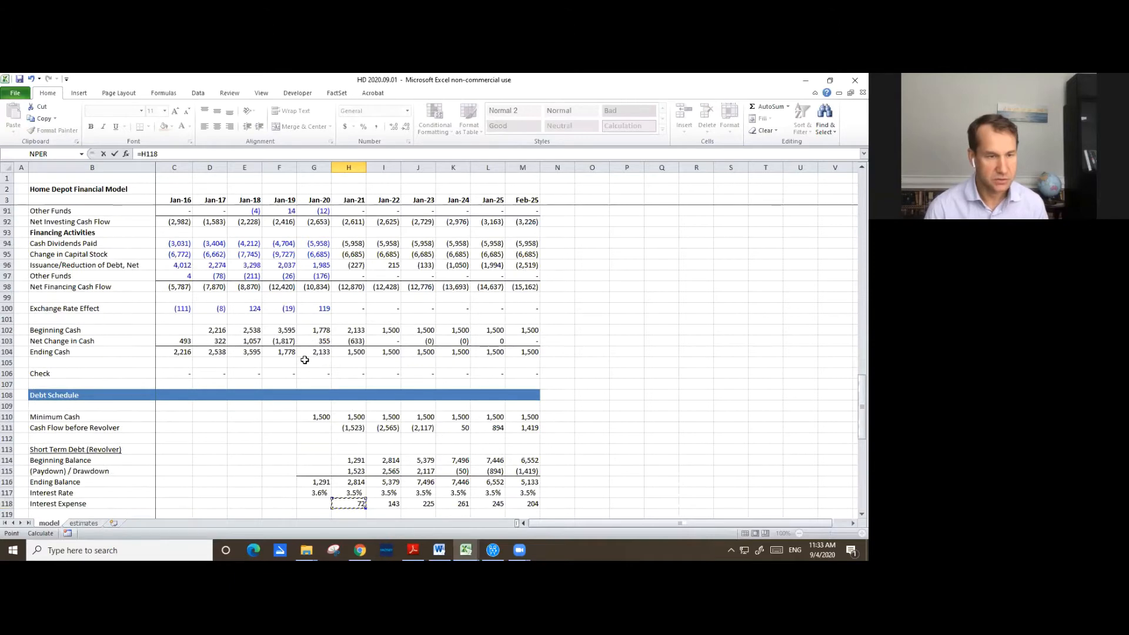
key(Page_Up)
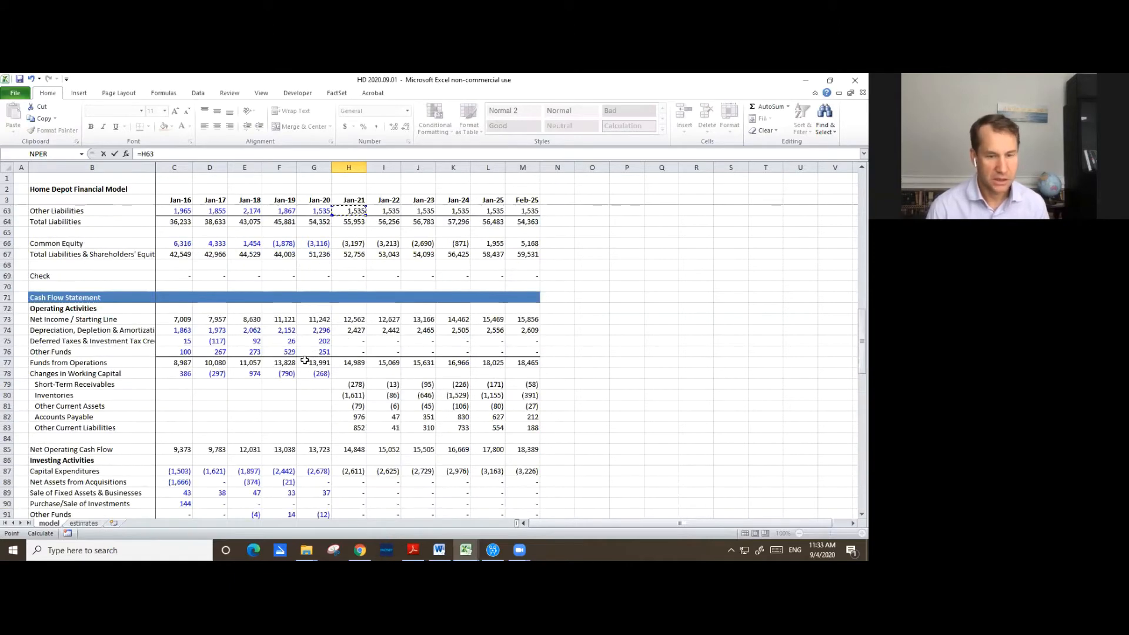
key(Up)
key(Down)
key(Down)
key(Down)
key(Down)
key(Down)
key(Down)
key(Down)
key(Down)
key(Down)
key(Down)
key(Down)
key(Down)
key(Down)
key(Down)
key(Down)
key(Down)
key(Down)
key(Down)
key(Down)
key(Down)
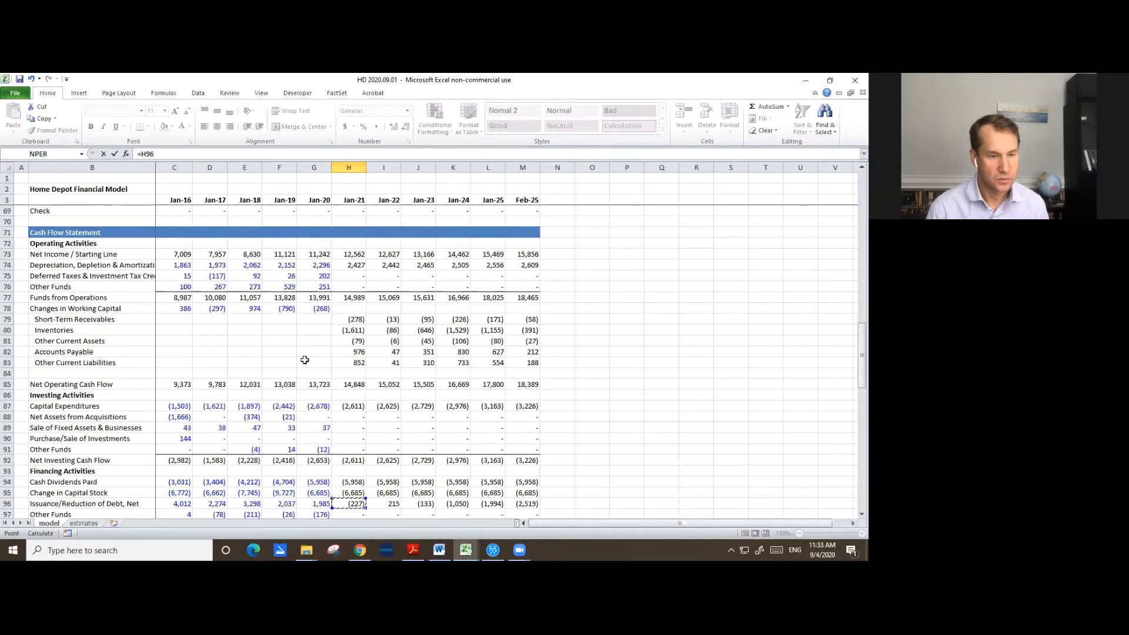
key(Down)
key(Down)
key(Down)
key(Down)
key(Up)
key(Up)
key(Up)
key(Up)
key(Up)
key(Up)
key(Up)
key(Up)
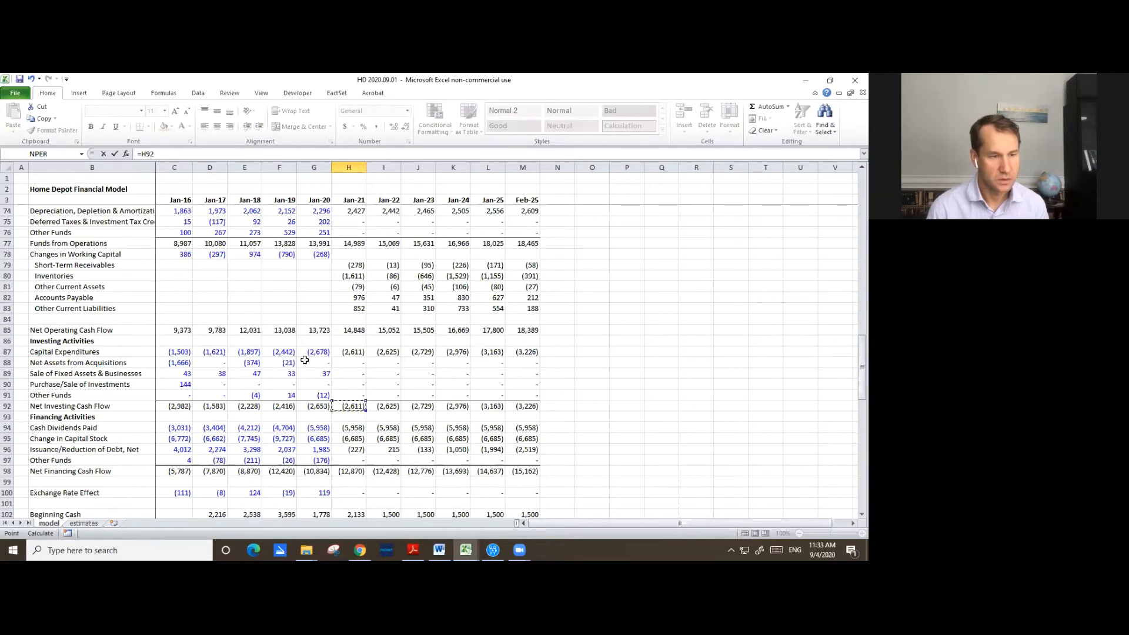
key(Up)
key(Up)
key(Up)
key(Up)
key(Up)
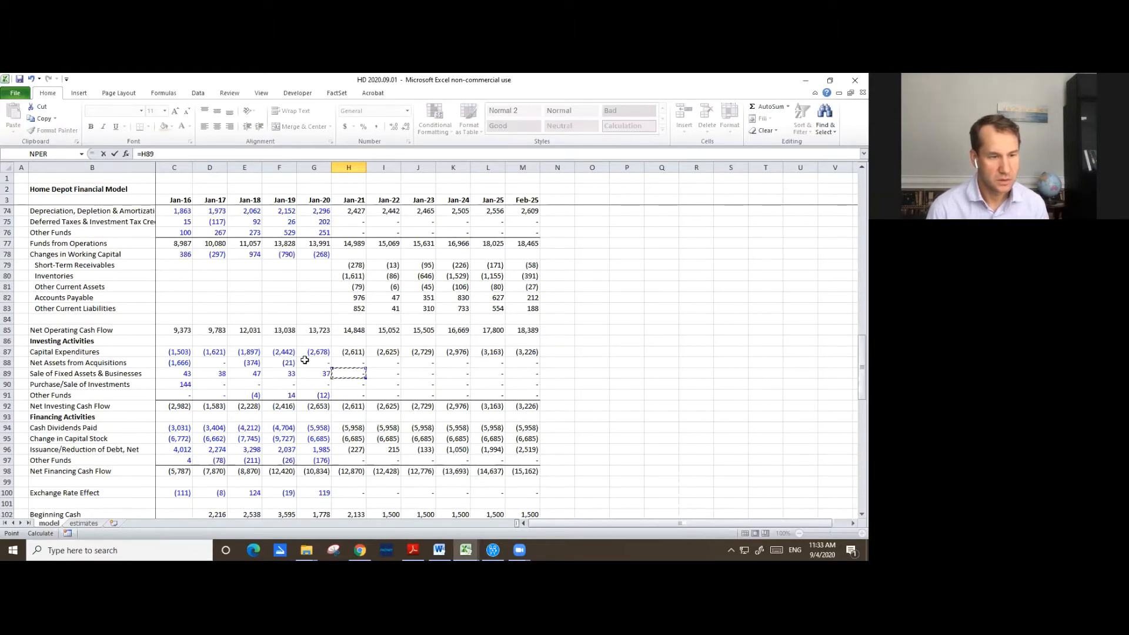
key(Escape)
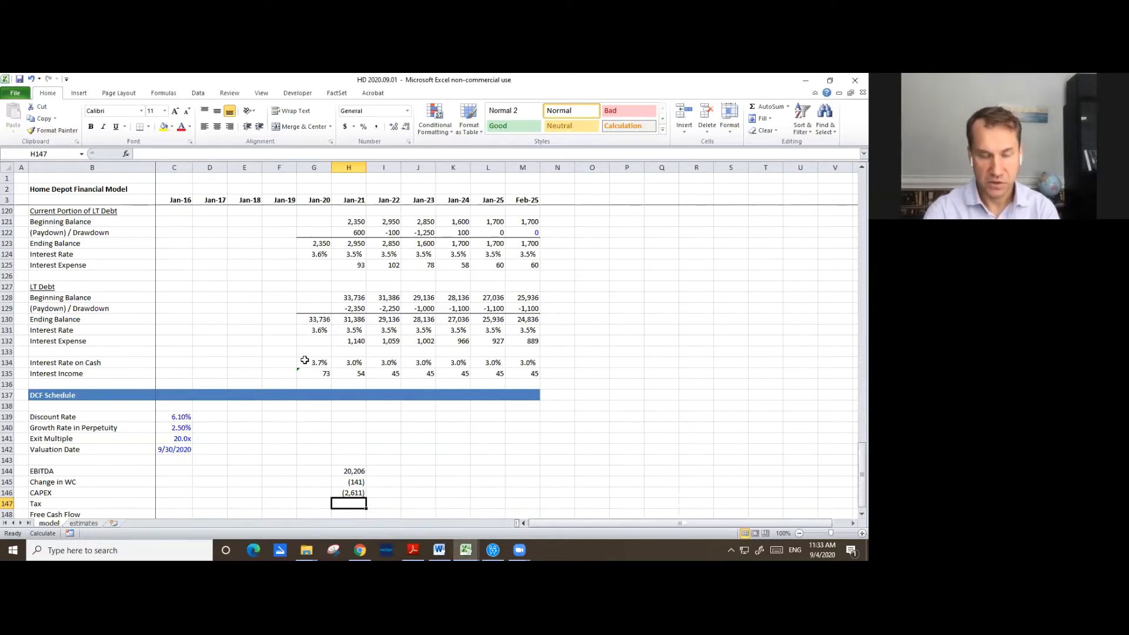
- Begin the Jan-21 Tax formula in H147 with EBIT minus Unusual Expense, H33-H36, from the income statement
text(=)
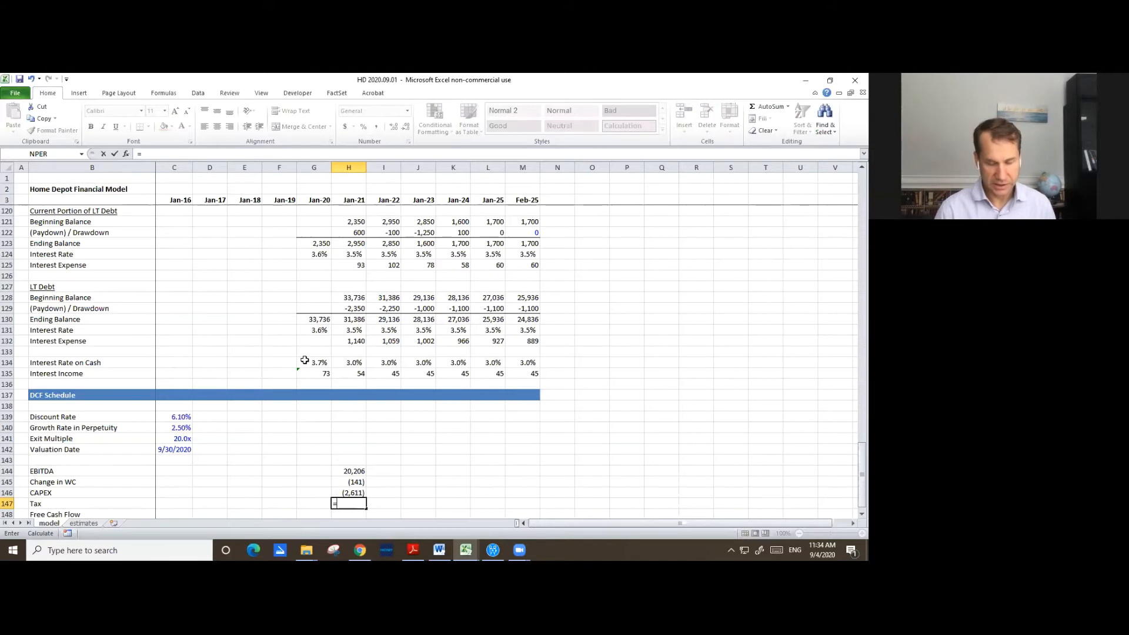
key(Page_Up)
key(Page_Up)
key(Page_Up)
key(Page_Up)
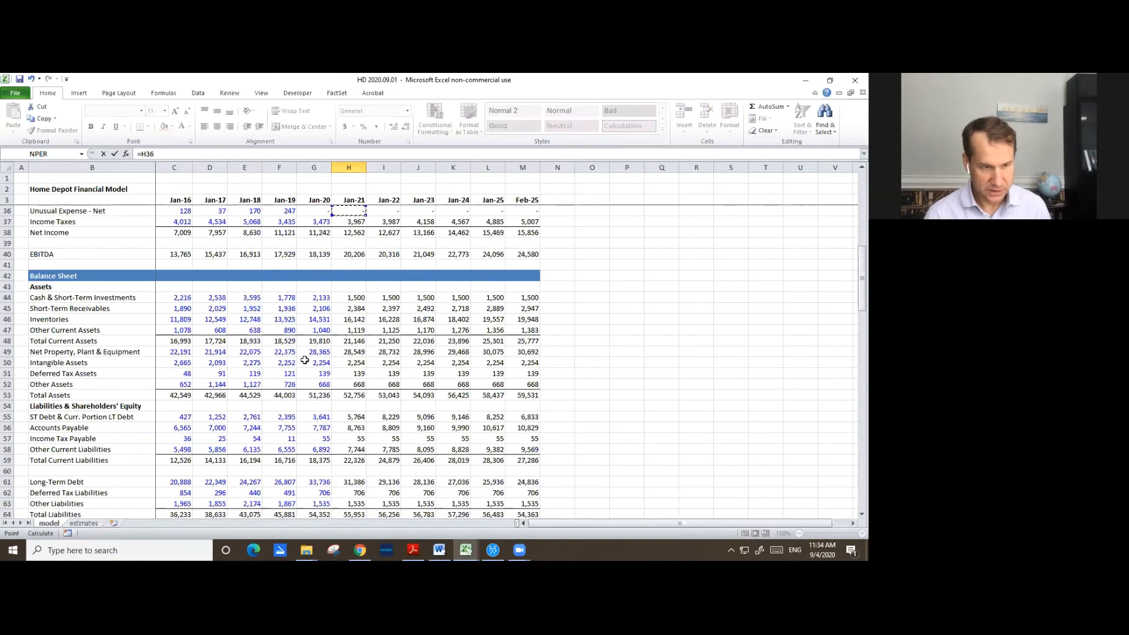
scroll(317, 371, down, 4)
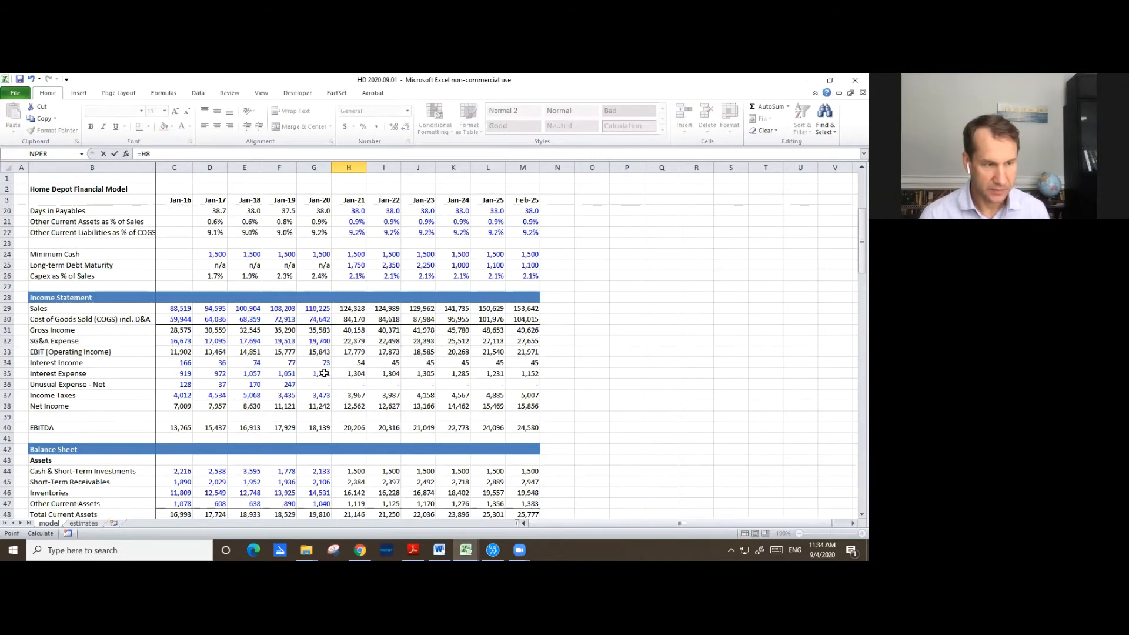
scroll(322, 373, down, 1)
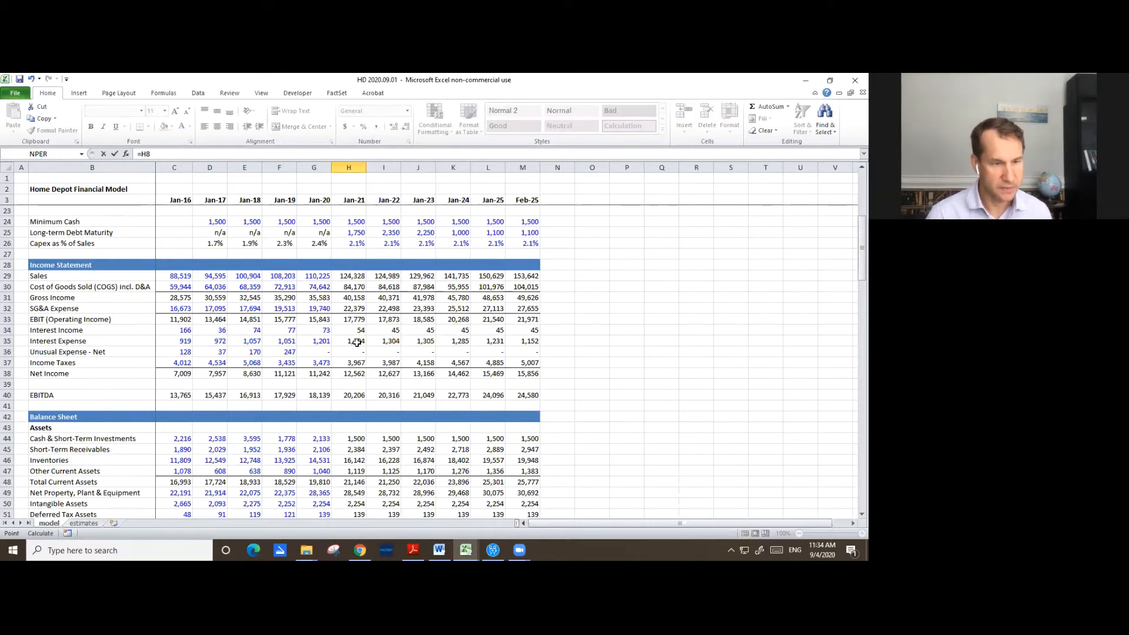
click(353, 320)
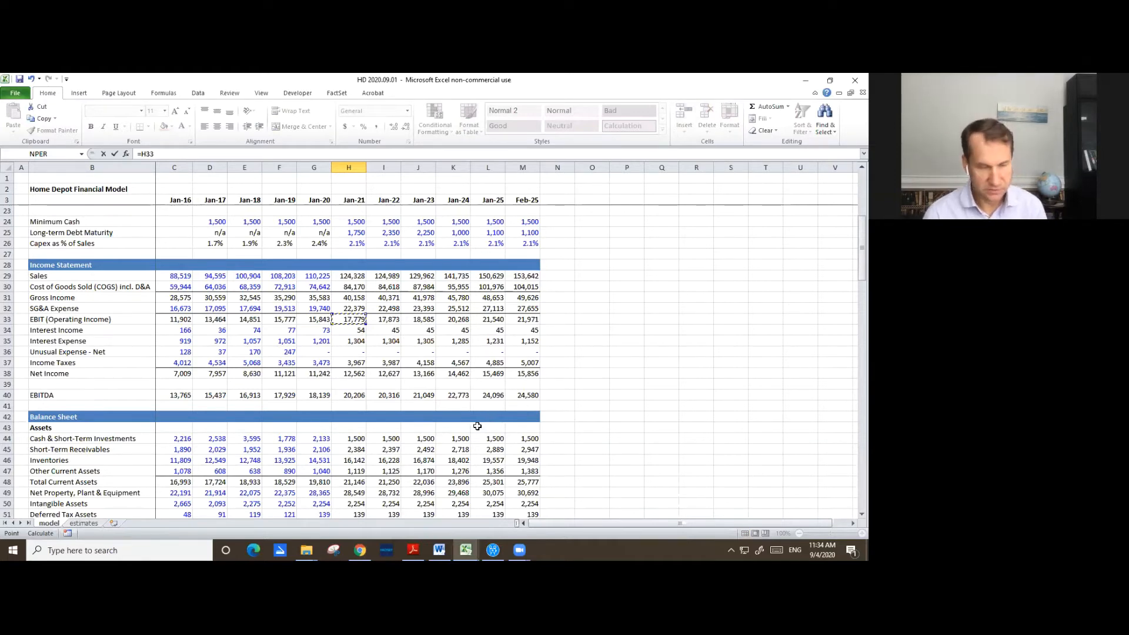
text(-)
click(357, 353)
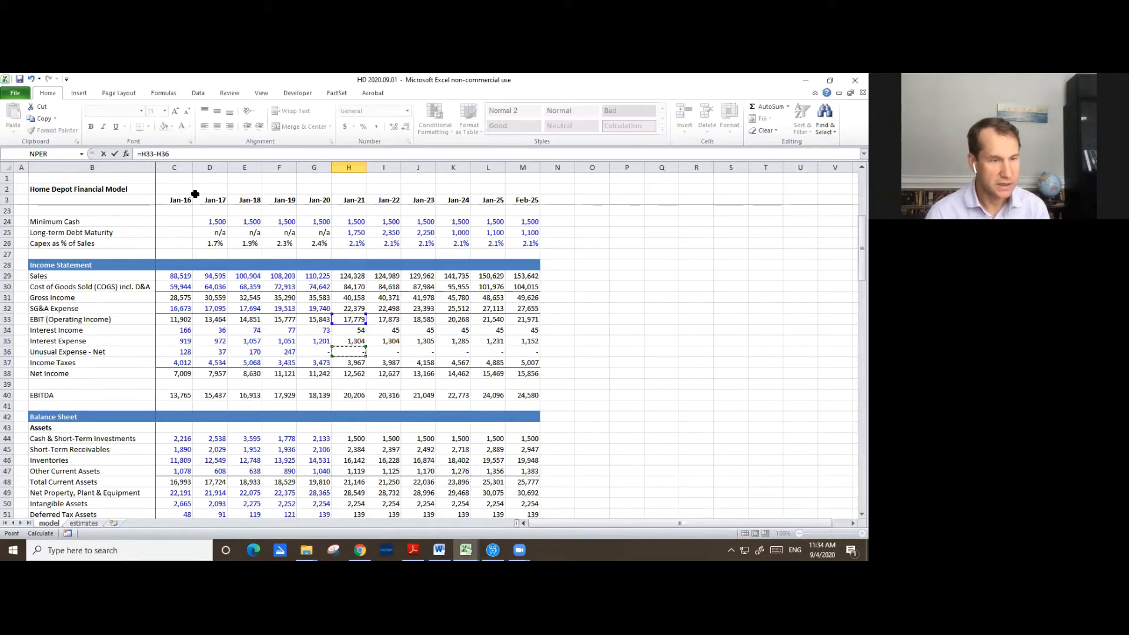
- Enclose H33-H36 in parentheses and multiply it by the Jan-21 Tax Rate in H14, giving =(H33-H36)*H14
click(141, 154)
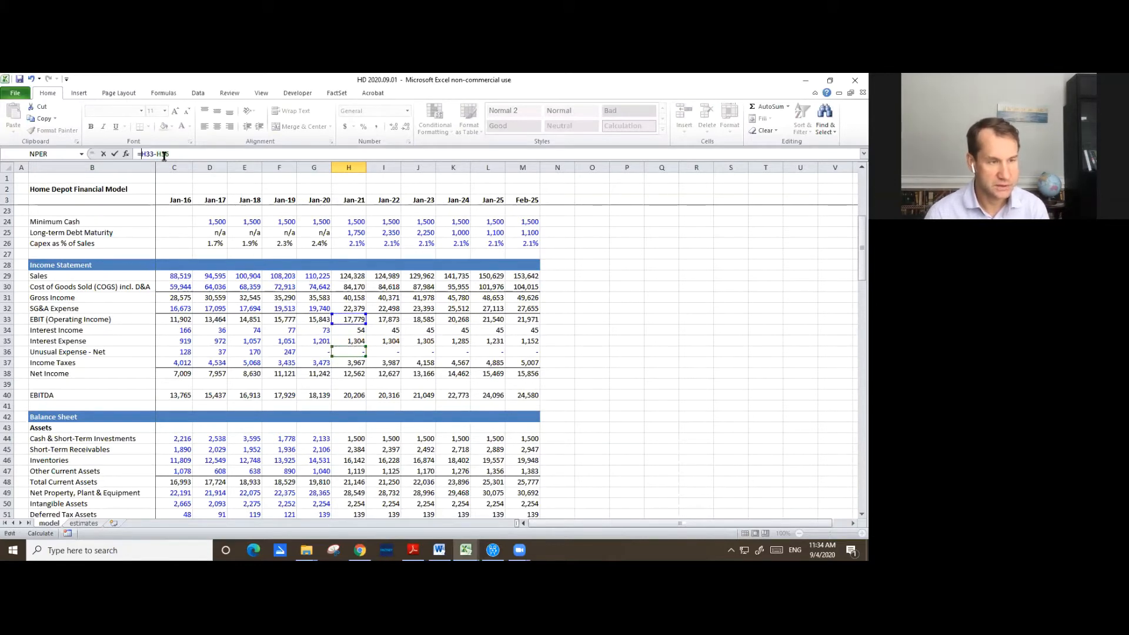
text(()
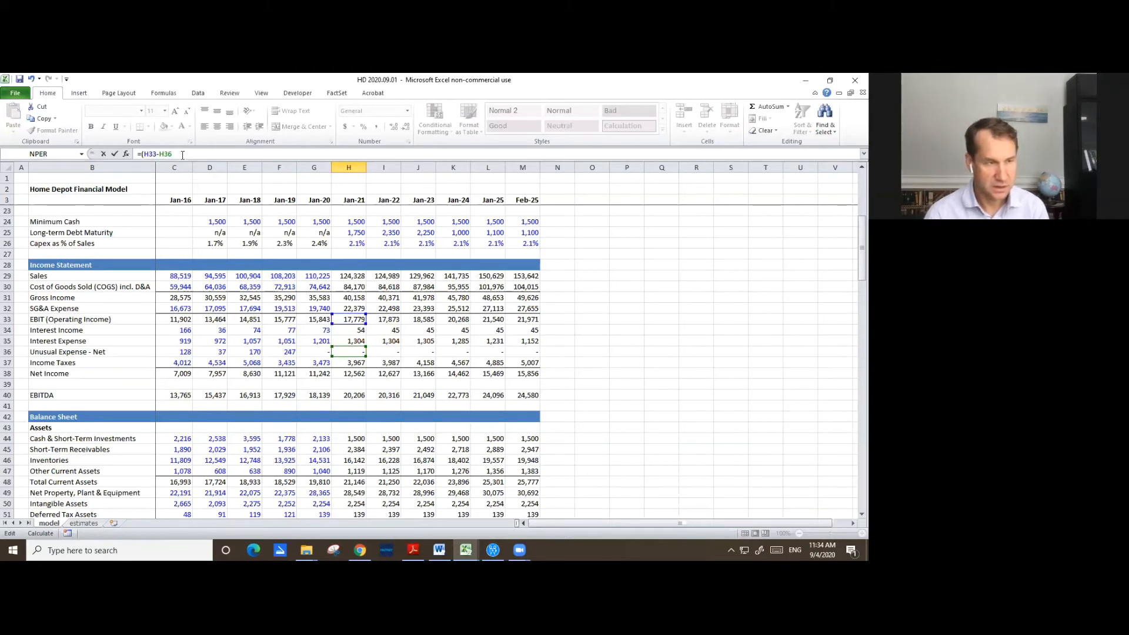
text(*)
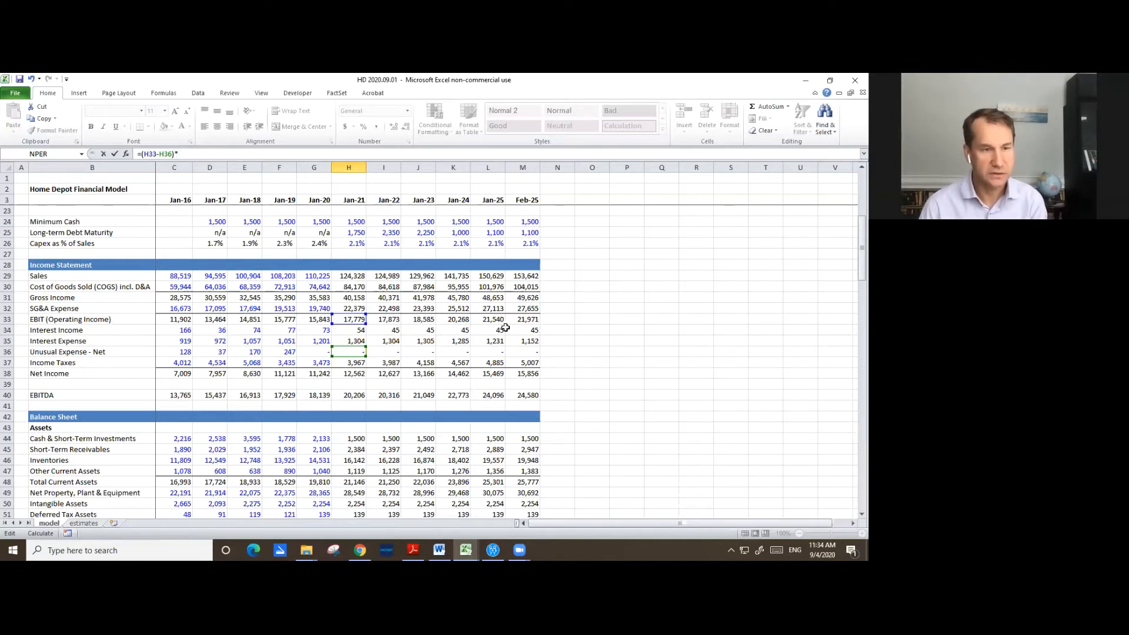
click(350, 235)
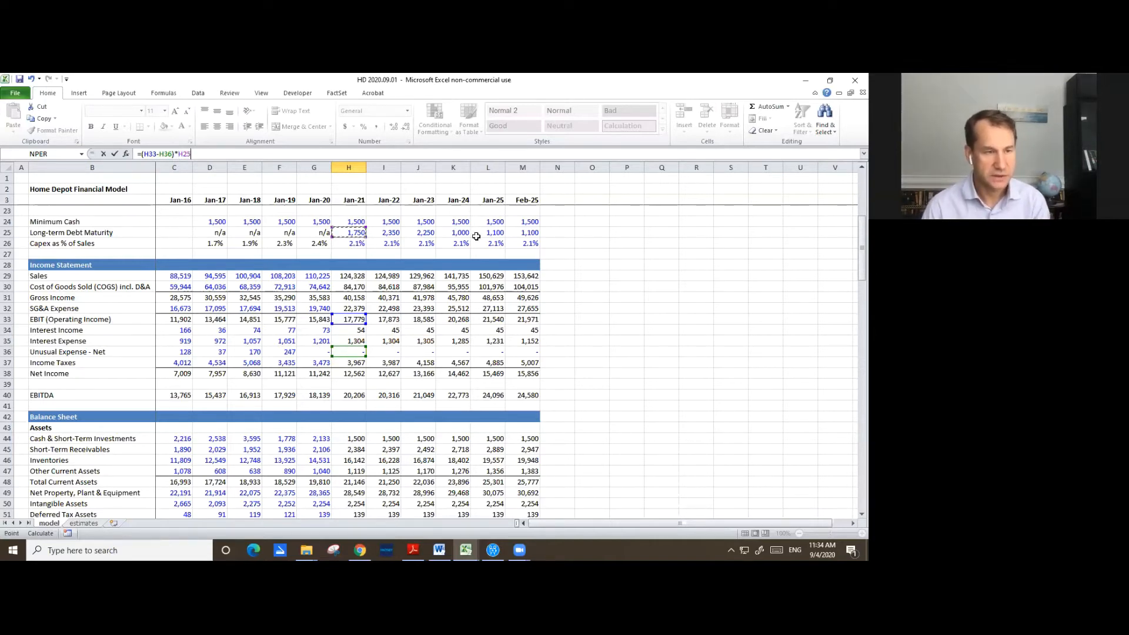
key(Up)
key(Up)
key(Up)
key(Up)
key(Up)
key(Up)
key(Up)
key(Up)
key(Up)
key(Up)
key(Up)
key(Up)
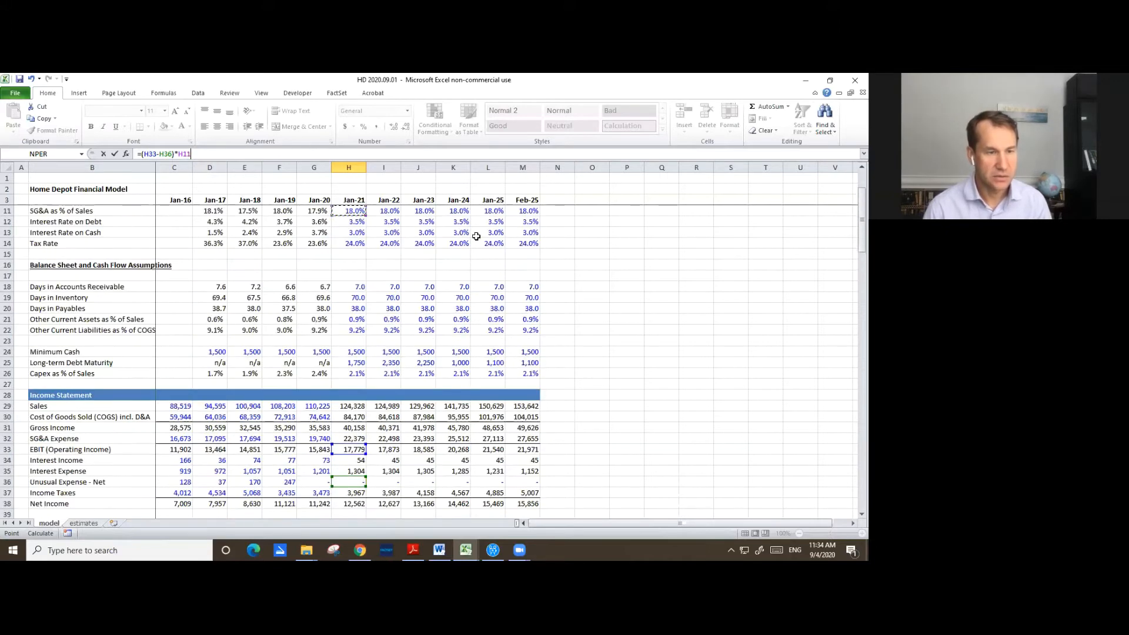
key(Down)
key(Down)
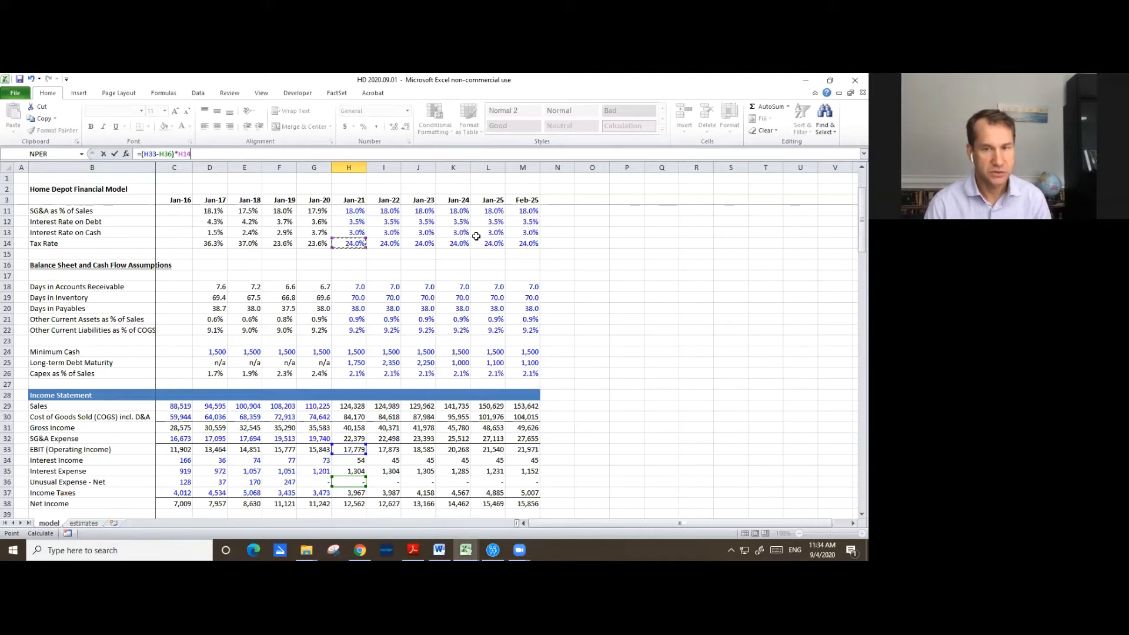
key(Return)
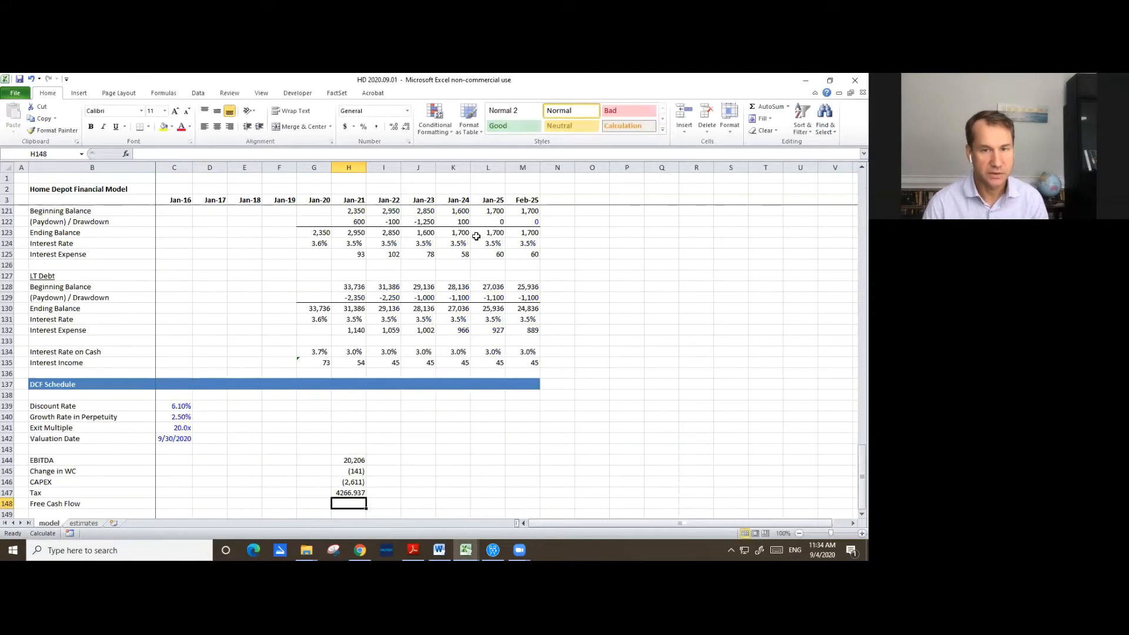
- Copy only the formatting of the CAPEX cell H146 onto the Tax cell H147
key(Down)
key(Down)
key(Up)
key(Up)
key(Up)
key(Up)
key(ctrl+c)
key(Down)
key(alt+e)
key(s)
key(t)
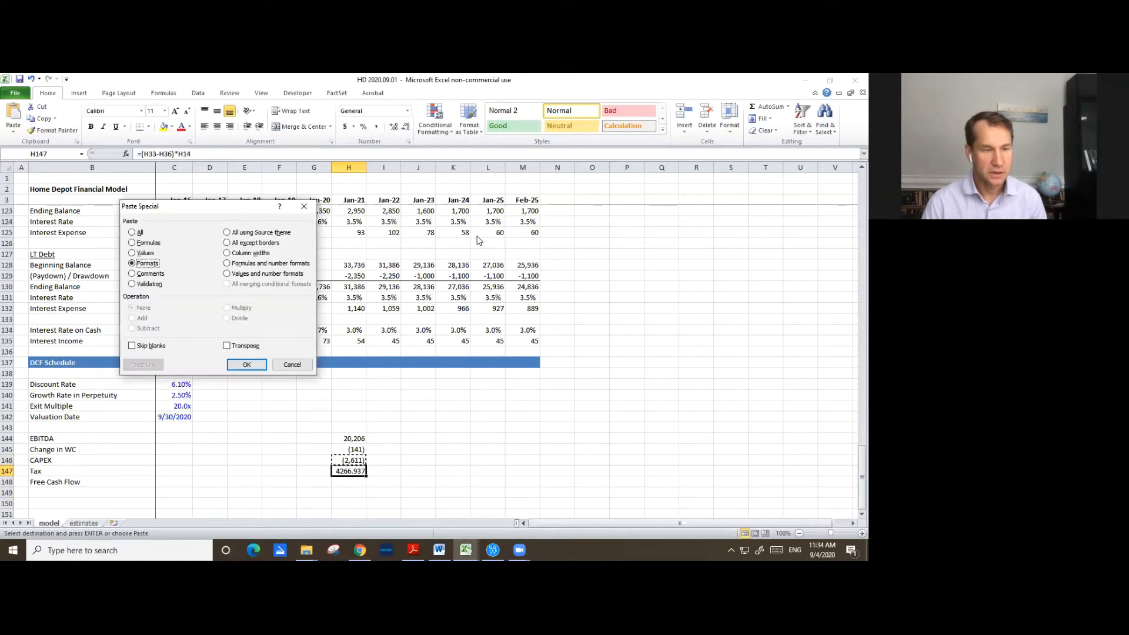
key(Return)
- Make the Jan-21 Tax in H147 an outflow by putting a minus sign in front of its formula
key(F2)
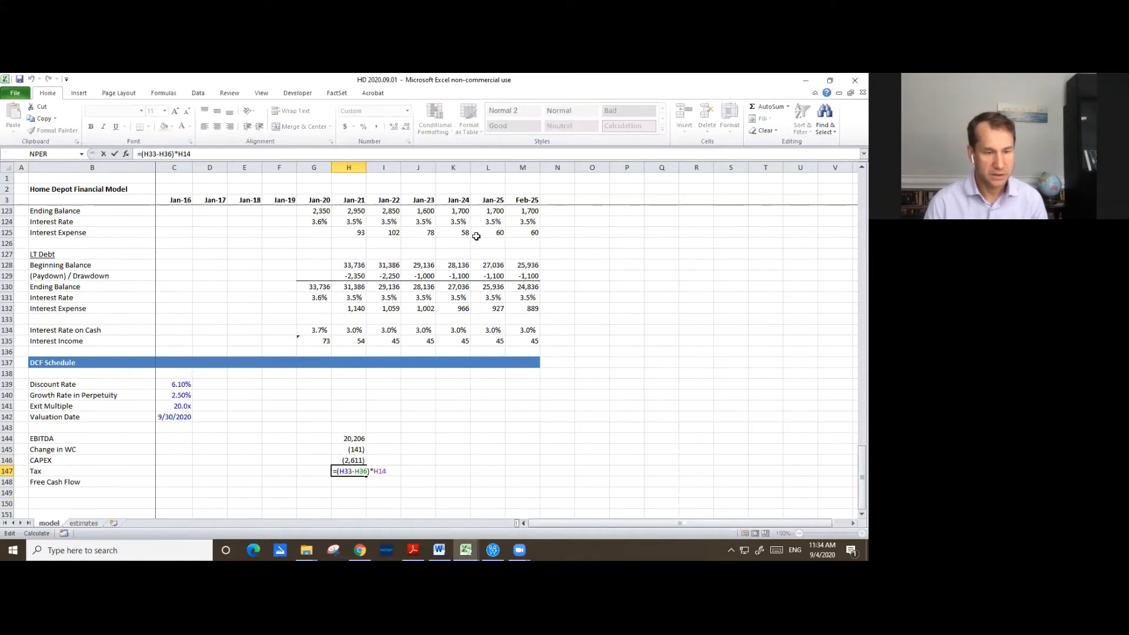
key(Left)
text(-)
key(Return)
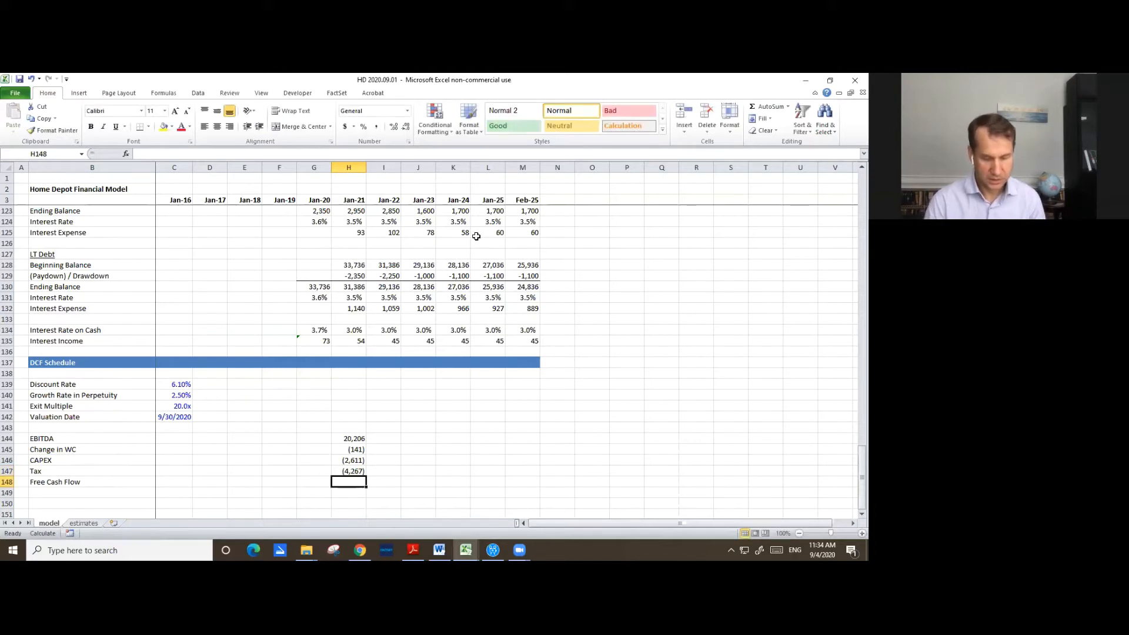
- Calculate the Jan-21 Free Cash Flow in H148 as =SUM(H144:H147), covering EBITDA through Tax
key(alt+equal)
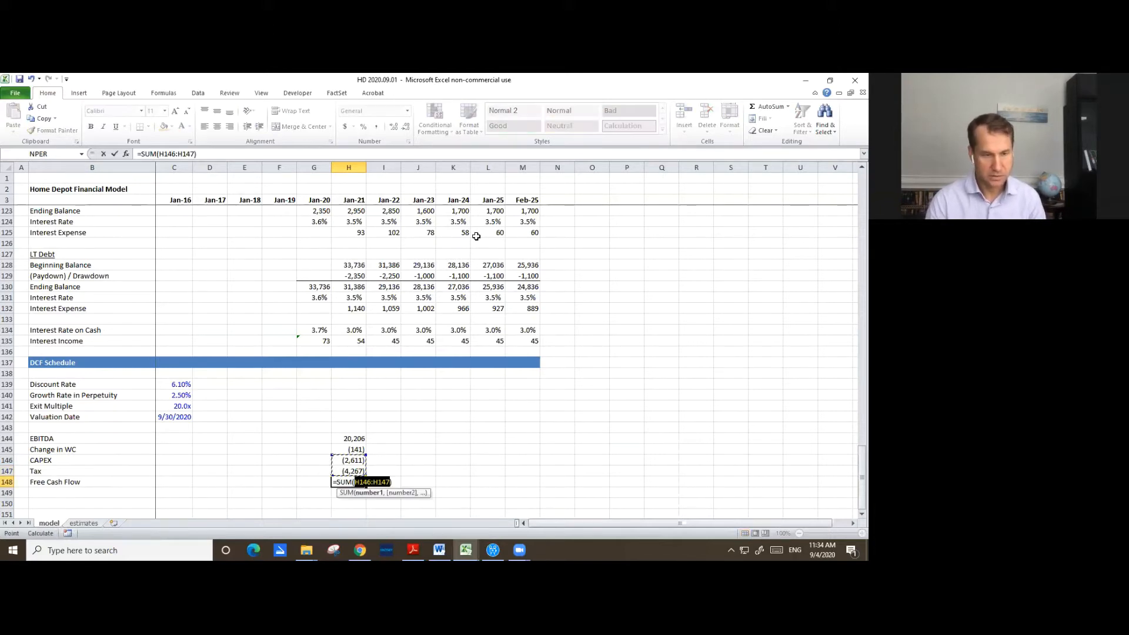
key(Escape)
text(=)
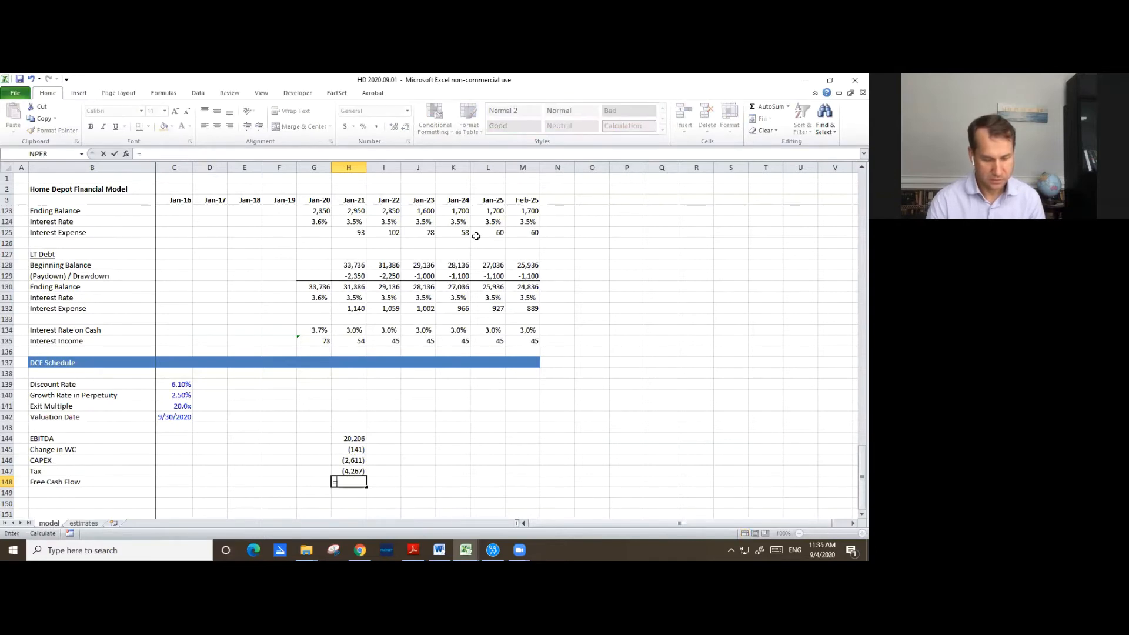
text(sum()
key(Up)
key(Up)
key(Up)
key(Up)
key(shift+Down)
key(shift+Down)
key(shift+Down)
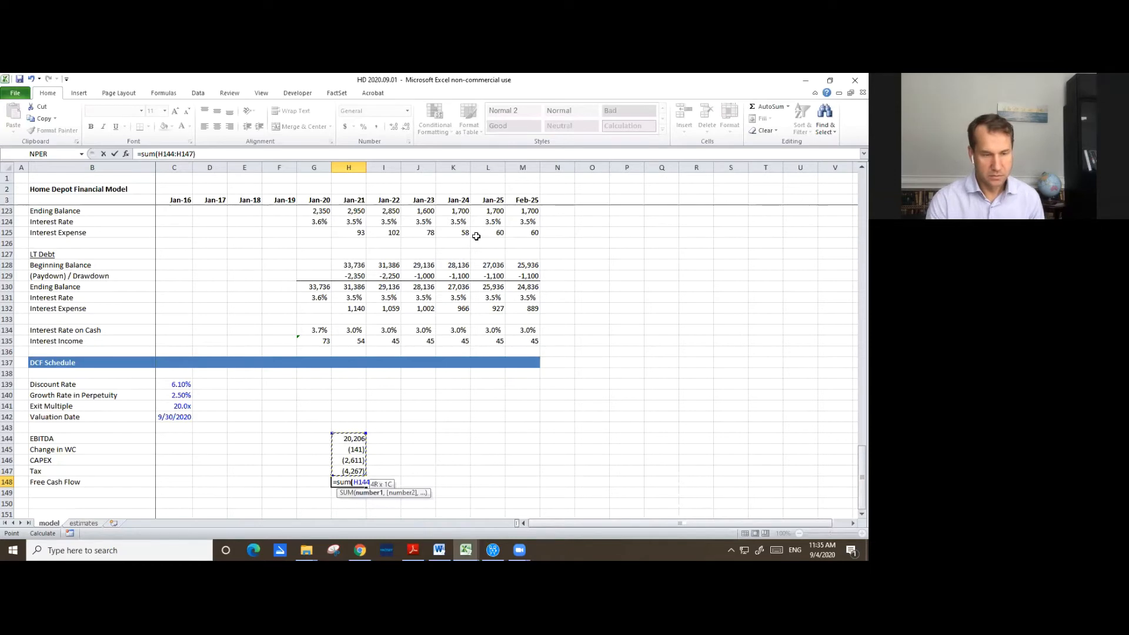
key(Return)
- Add a top border to the Jan-21 Free Cash Flow cell H148 to separate the total from the lines above
key(Up)
key(ctrl+1)
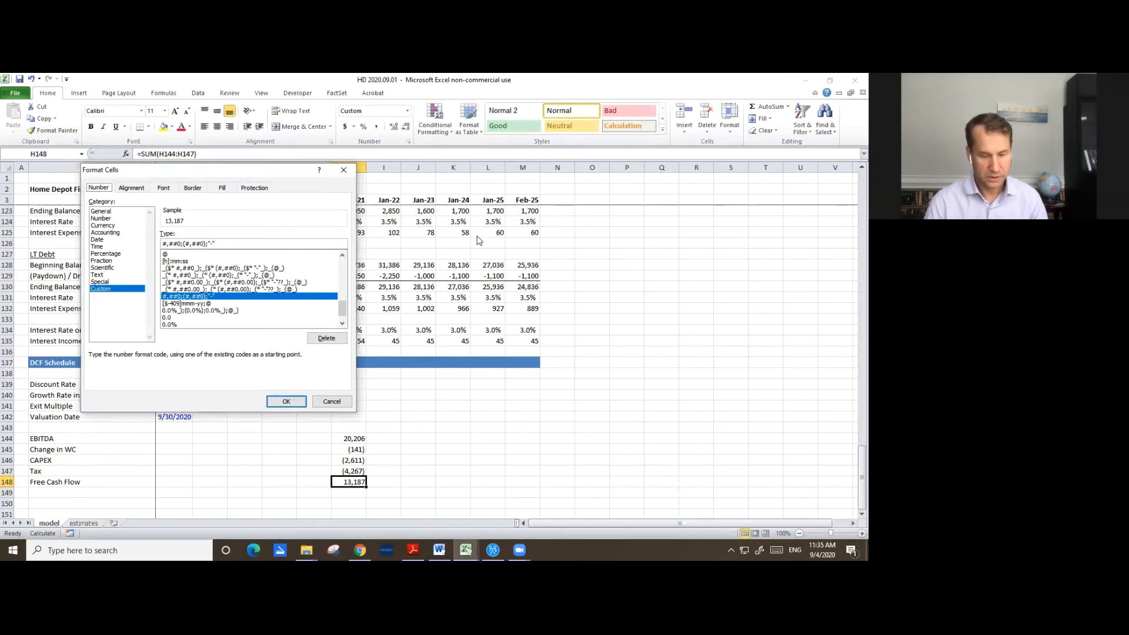
key(End)
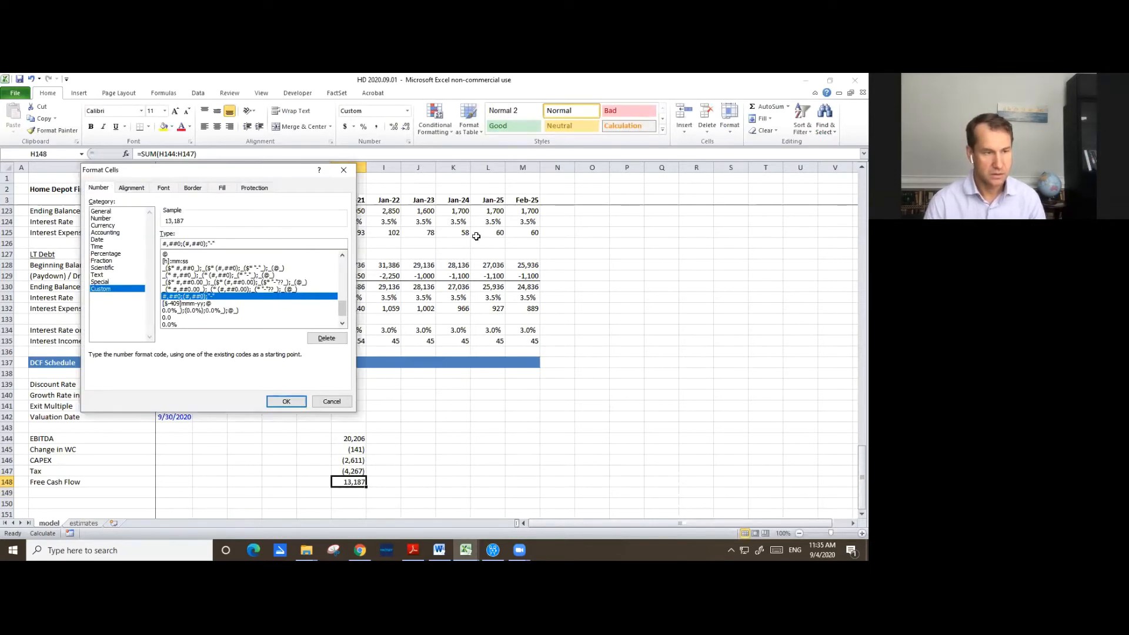
key(Escape)
key(ctrl+1)
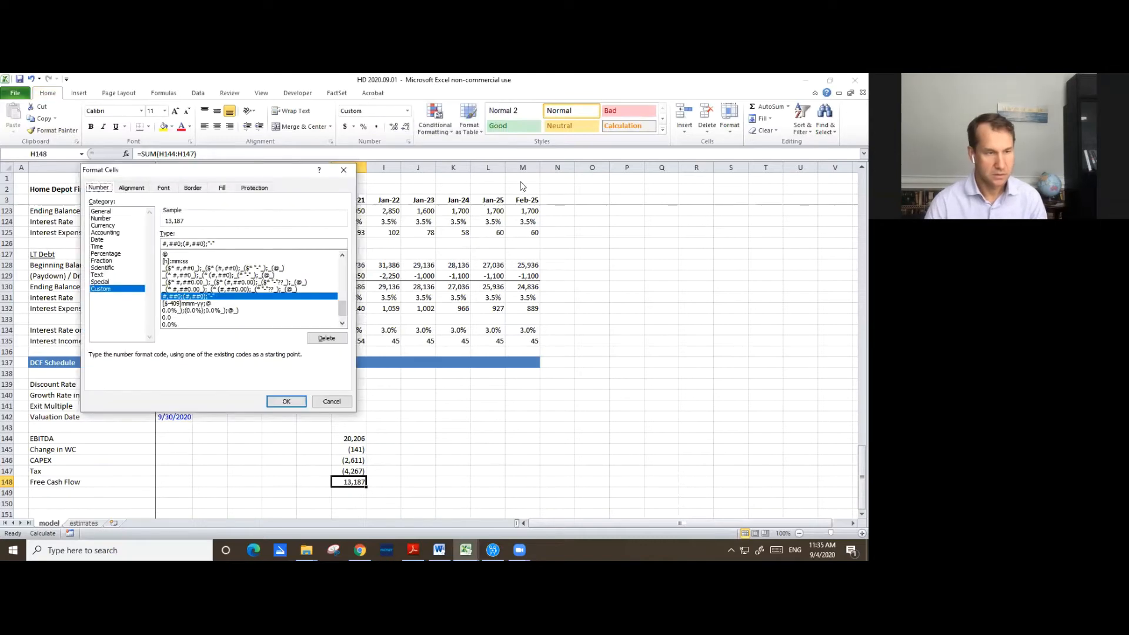
key(ctrl+Tab)
key(ctrl+Tab)
key(ctrl+Tab)
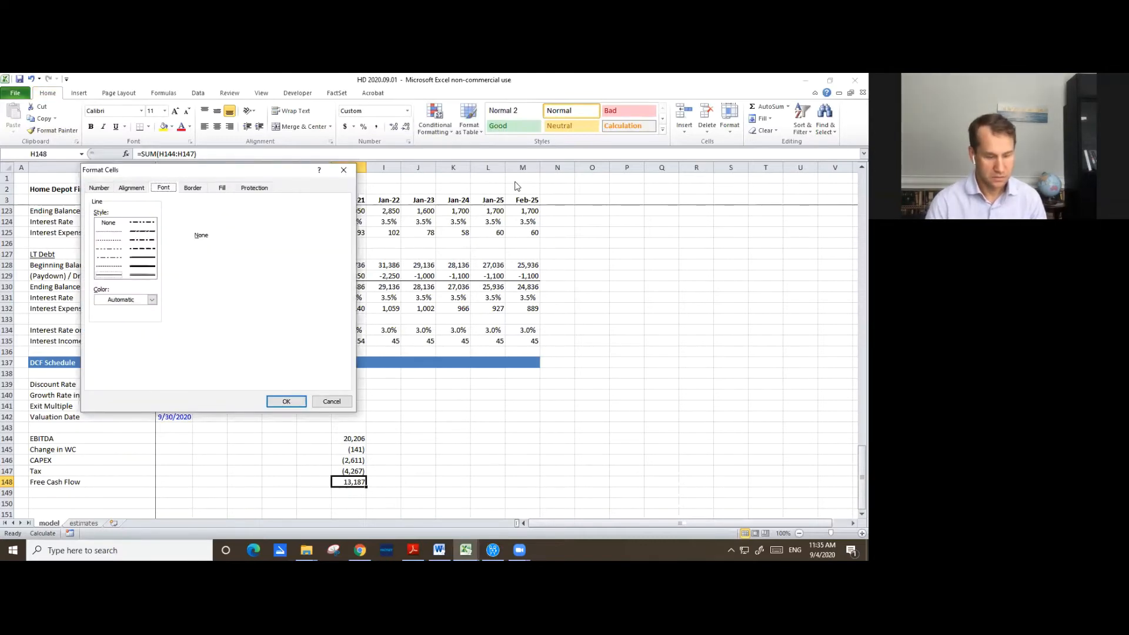
key(Escape)
- Copy the Jan-21 formulas in H144:H148 across the projection years through Feb-25 in column M
key(Up)
key(Up)
key(Up)
key(Up)
key(shift+Down)
key(shift+Down)
key(shift+Down)
key(shift+Down)
key(ctrl+c)
key(shift+Right)
key(shift+Right)
key(shift+Right)
key(shift+Right)
key(shift+Right)
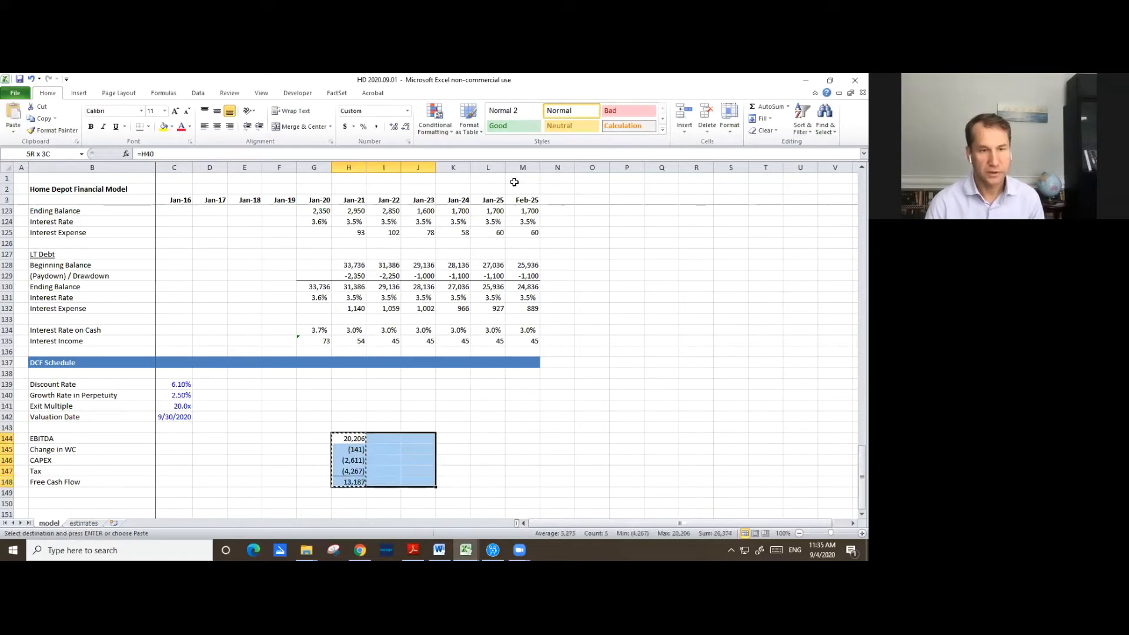
key(Return)
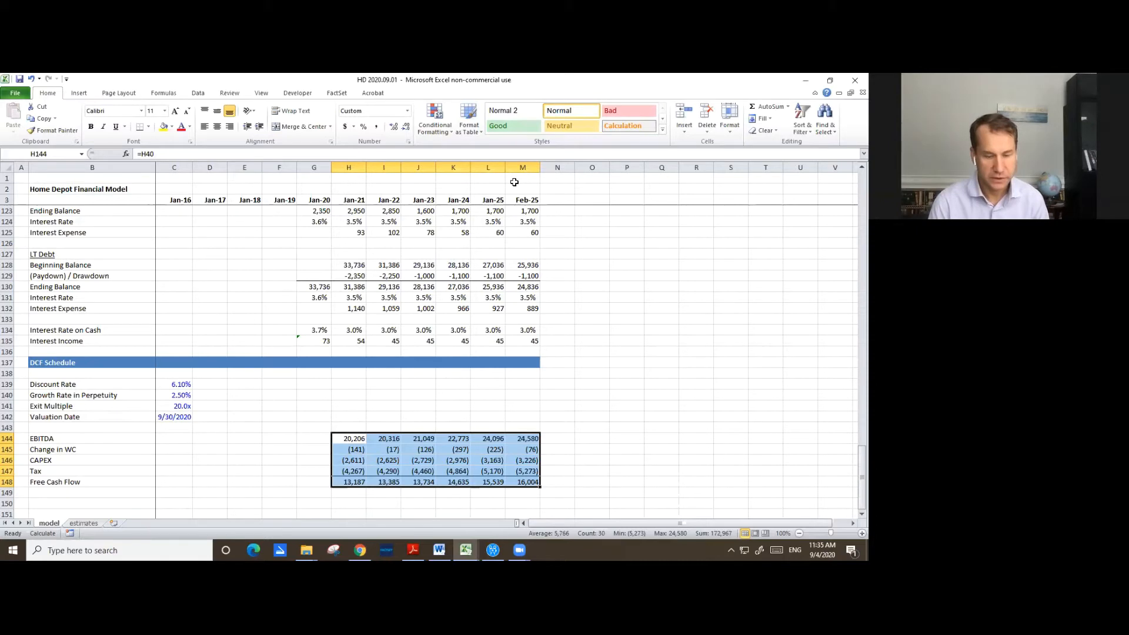
key(Down)
key(Down)
key(Down)
key(Down)
key(Down)
key(Down)
key(Down)
key(Down)
key(Down)
key(Down)
key(Down)
key(Down)
key(Down)
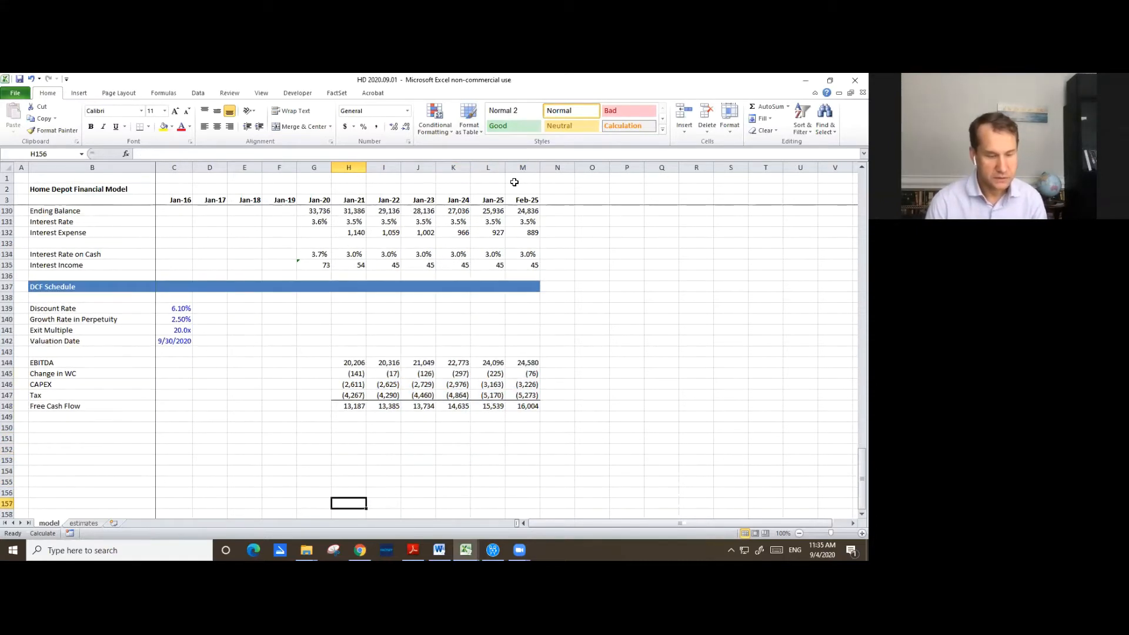
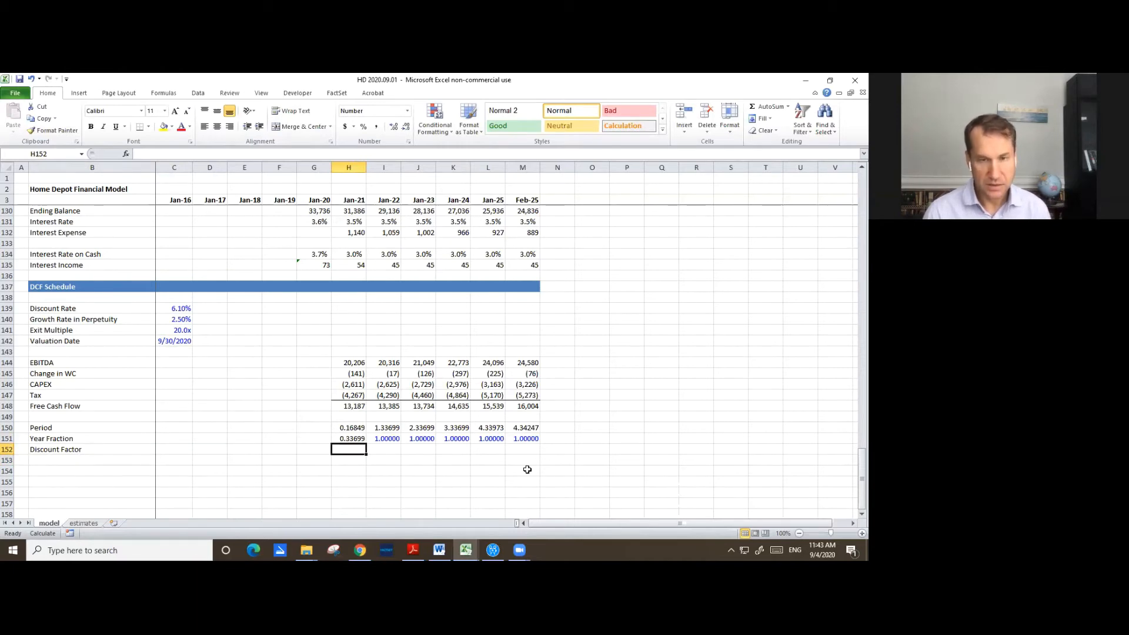
- Calculate the Jan-21 Discount Factor in H152 as =1/(1+$C$139)^H150, with the discount rate reference locked
text(=)
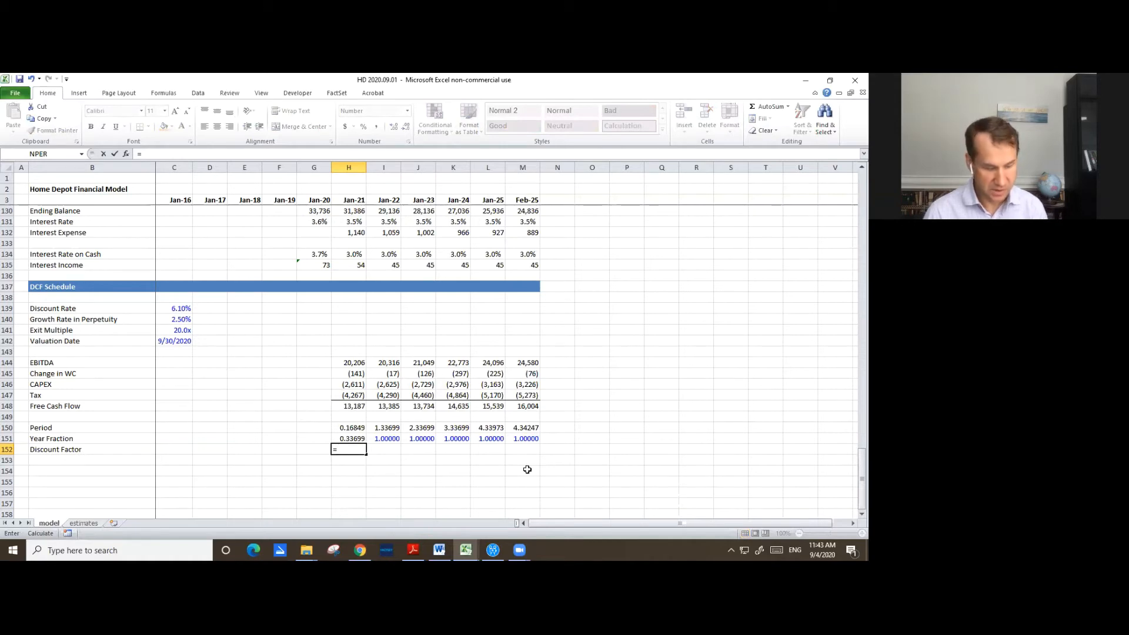
text(1/()
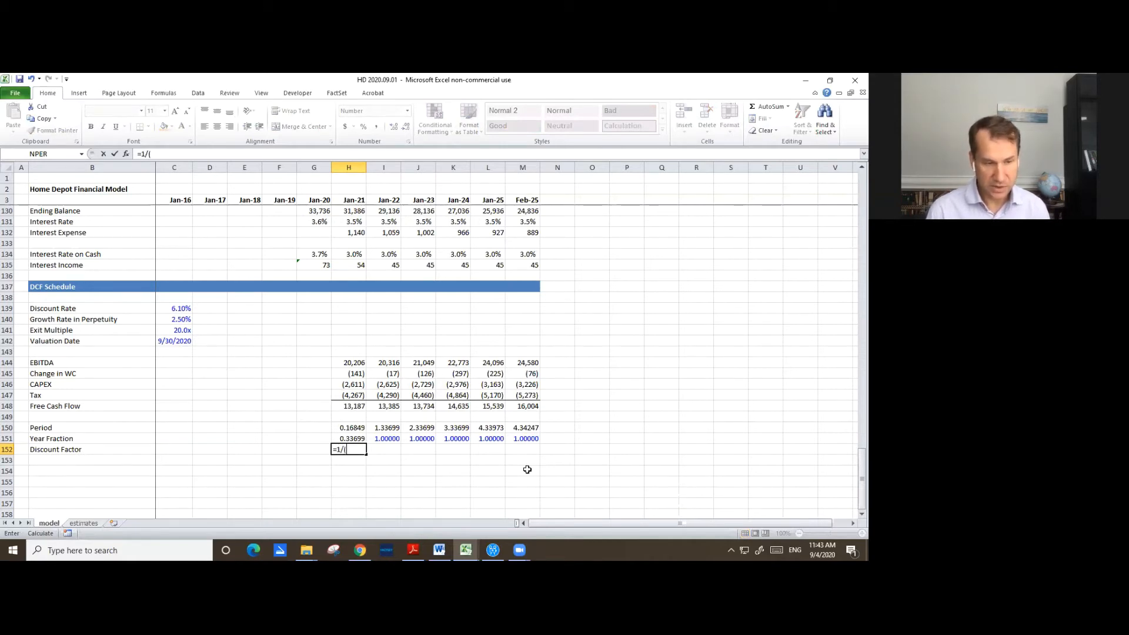
text(1+)
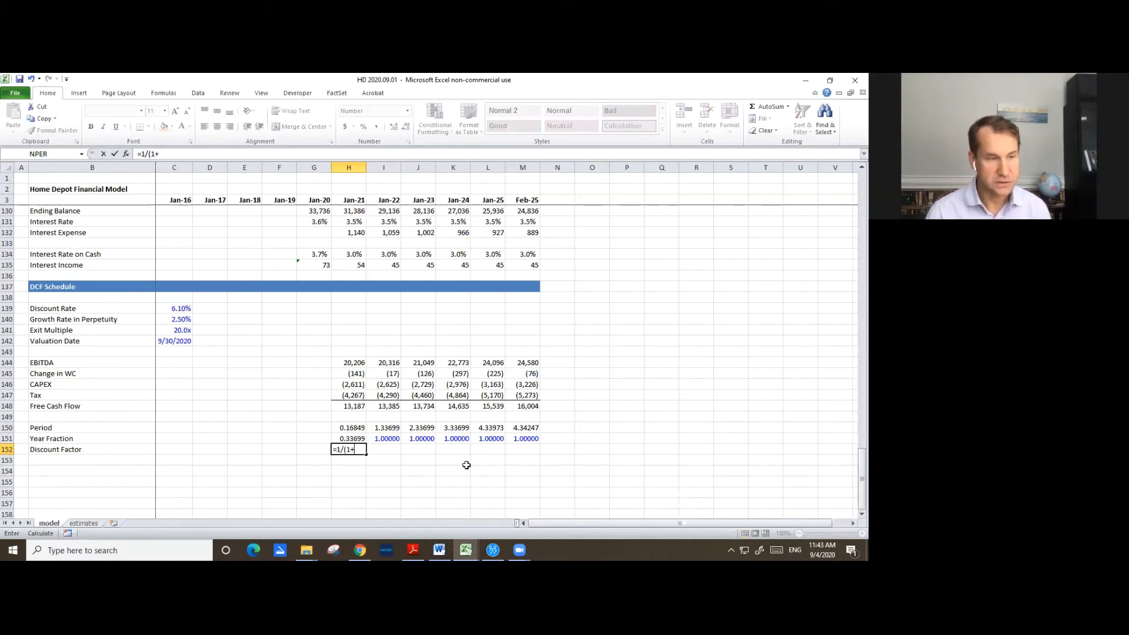
click(177, 308)
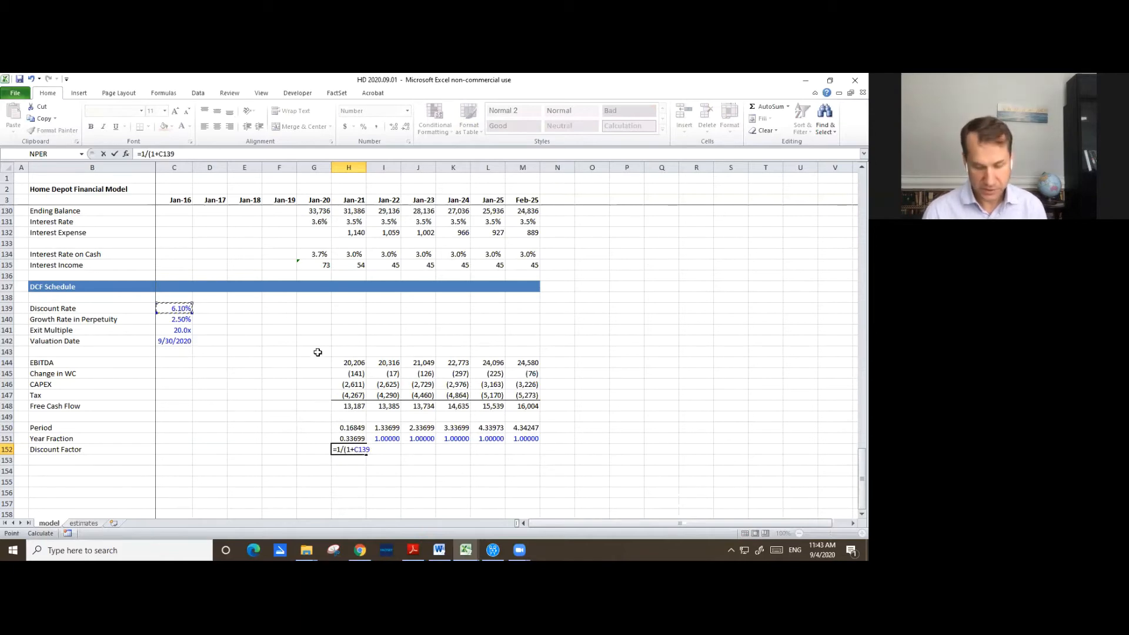
text()^)
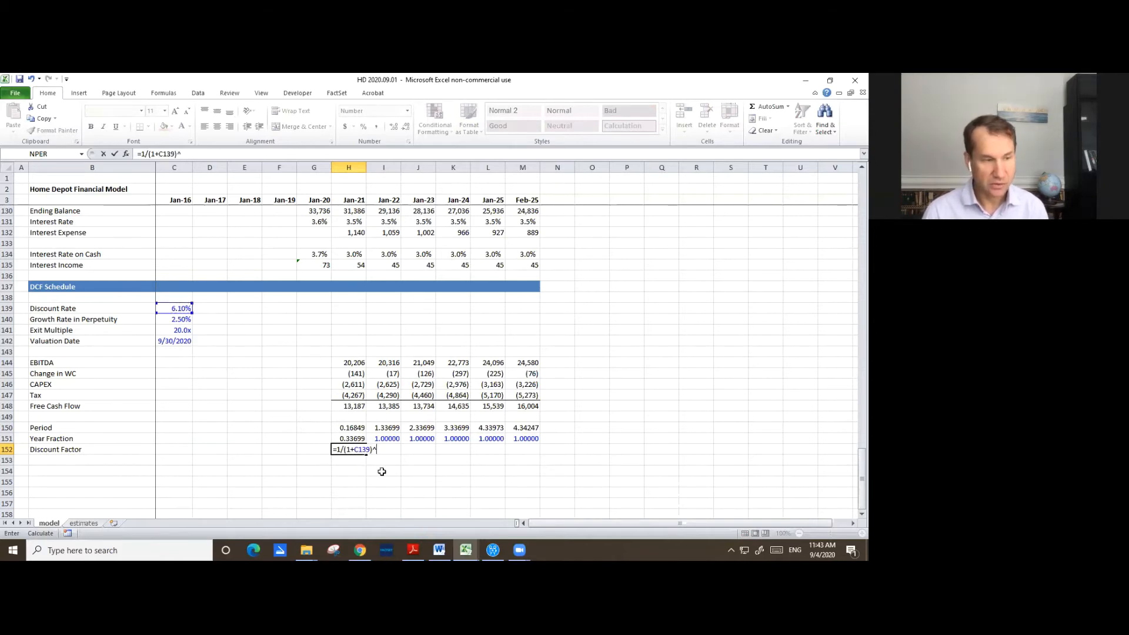
click(354, 425)
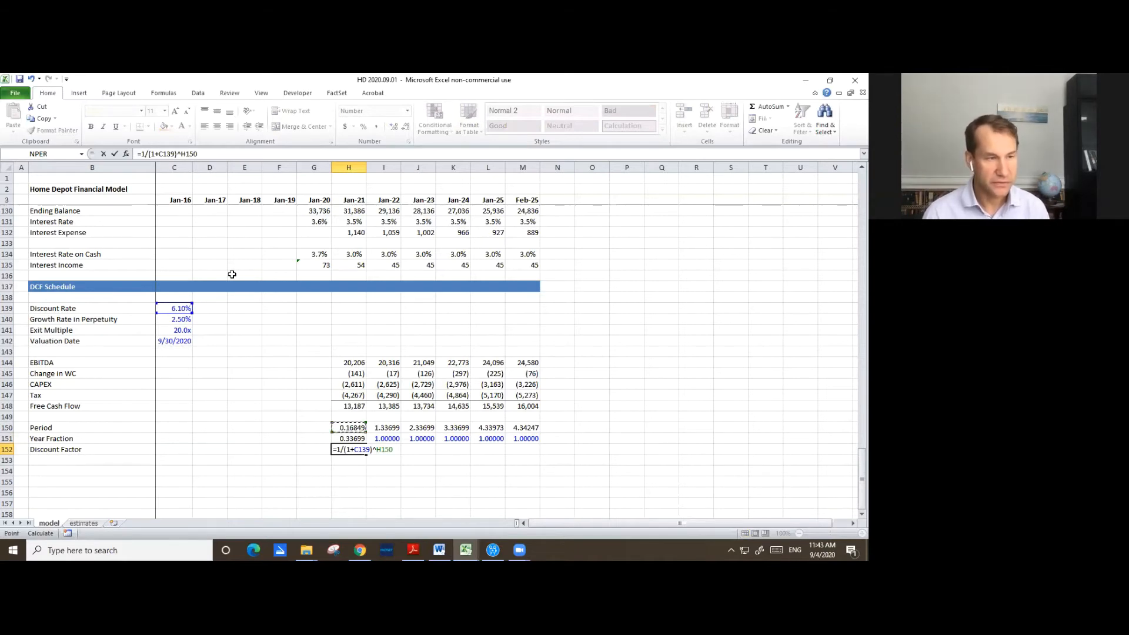
click(169, 153)
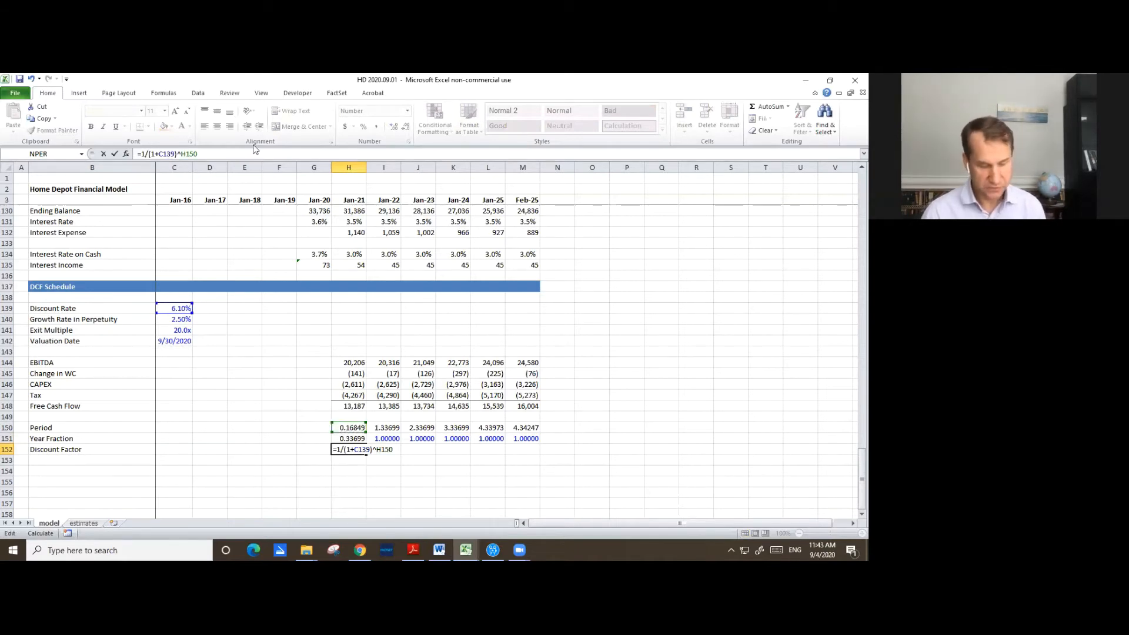
key(F4)
key(Return)
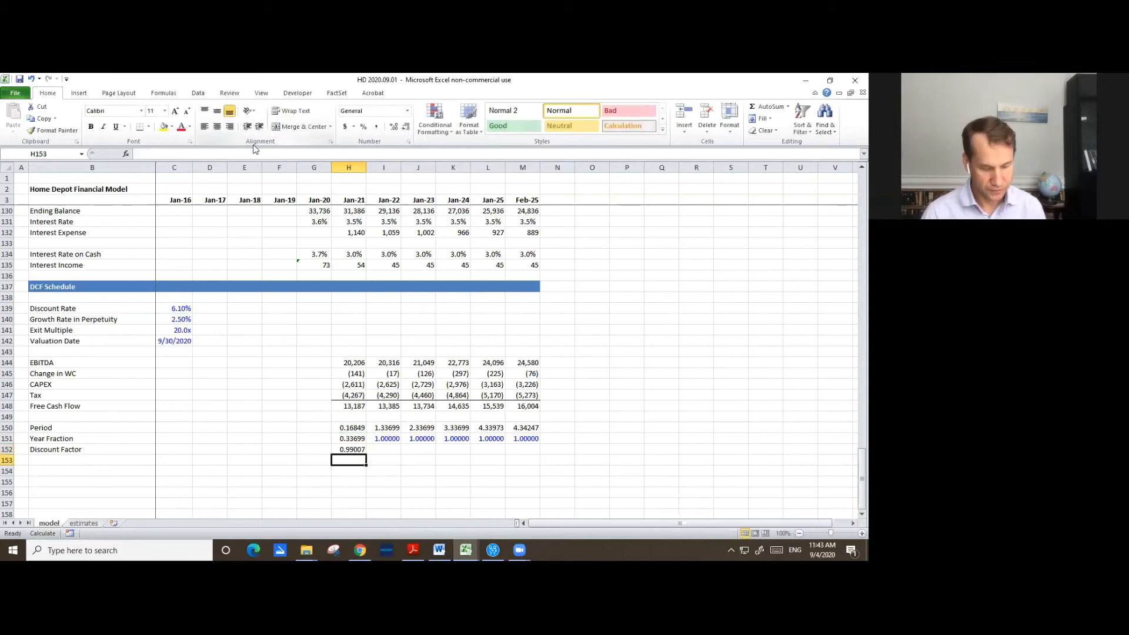
- Copy the Jan-21 Discount Factor formula in H152 across the projection years through column M
key(Up)
key(ctrl+c)
key(shift+Right)
key(shift+Right)
key(shift+Right)
key(shift+Right)
key(shift+Right)
key(ctrl+v)
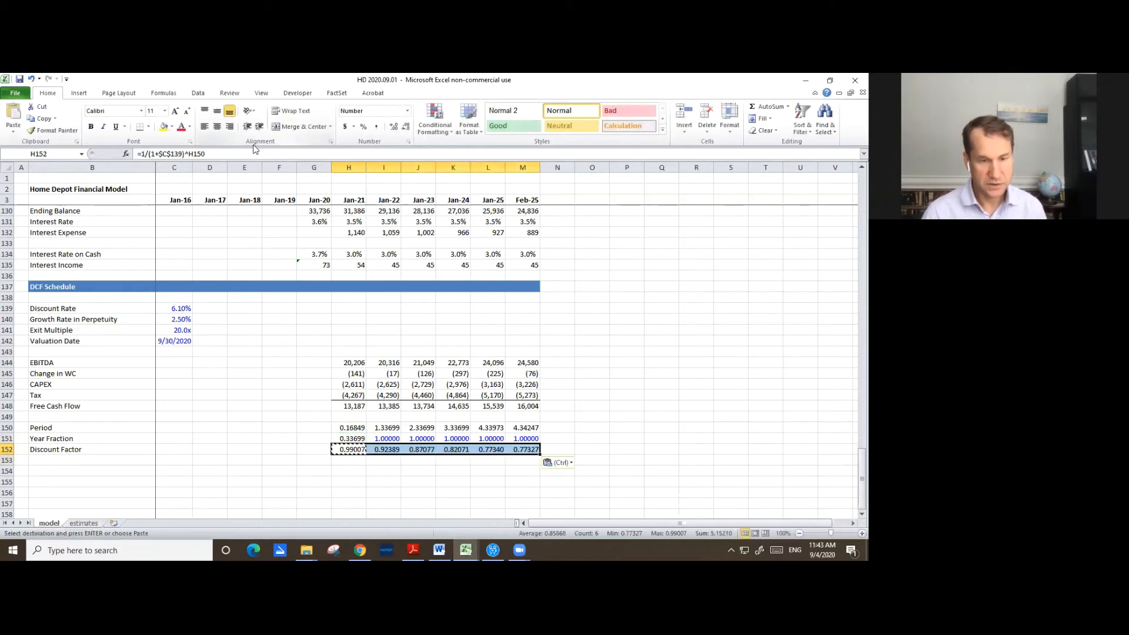
key(Escape)
- Check which cells the final-year Discount Factor formula in M152 refers to
key(Right)
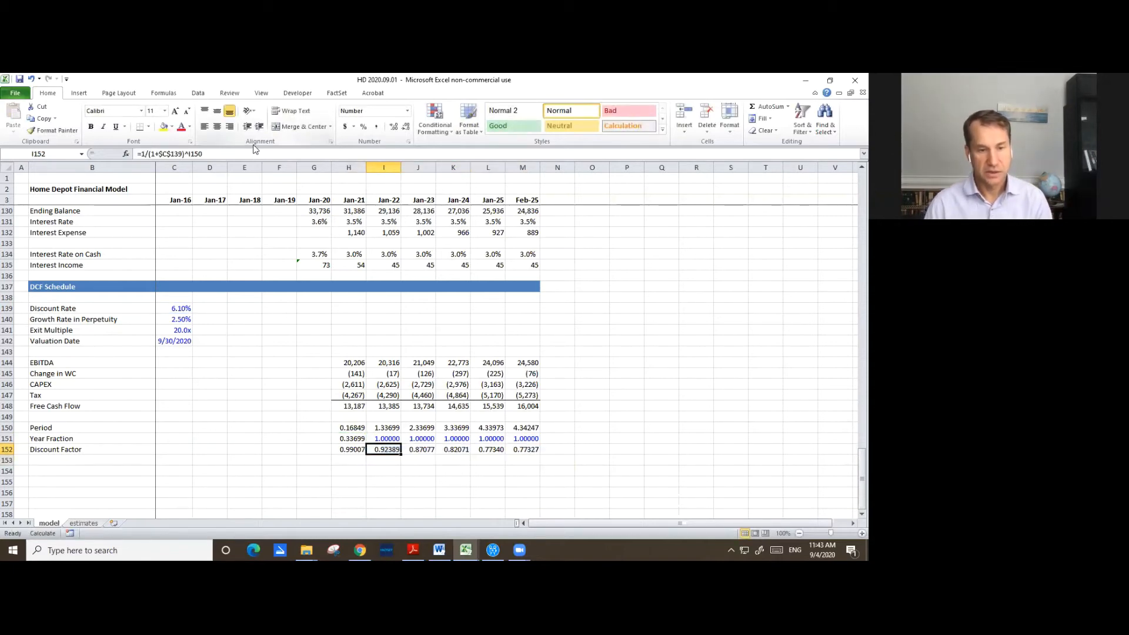
key(Right)
key(Right)
key(Right)
key(Right)
key(F2)
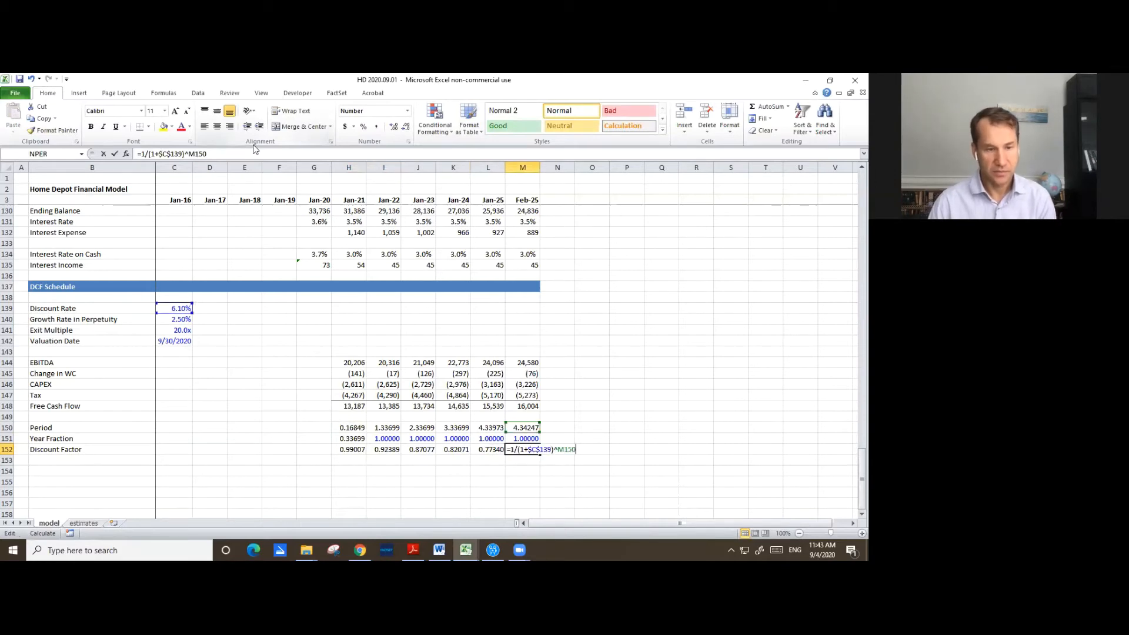
key(ctrl+Return)
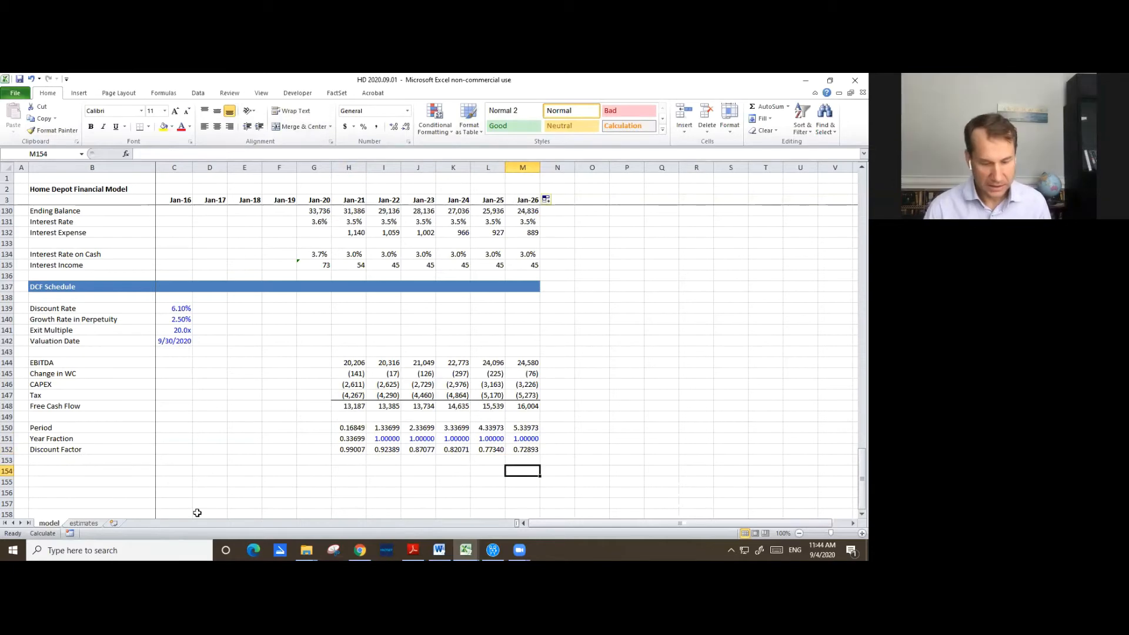
- Label row 154 in column B as "Discounted Interim Cash Flows"
click(75, 470)
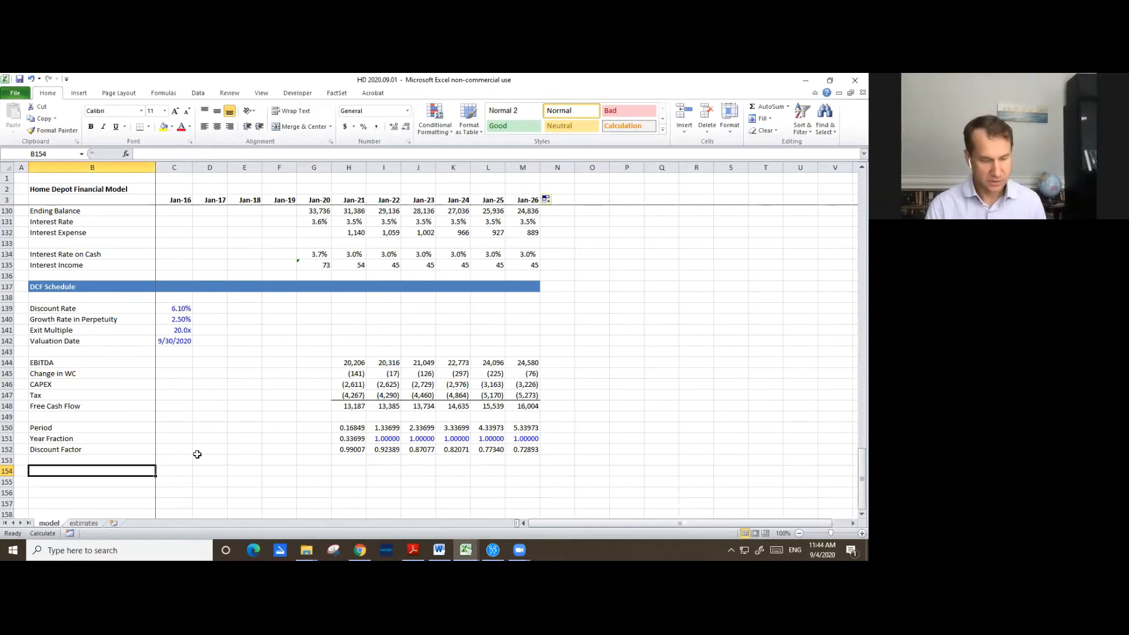
text(D)
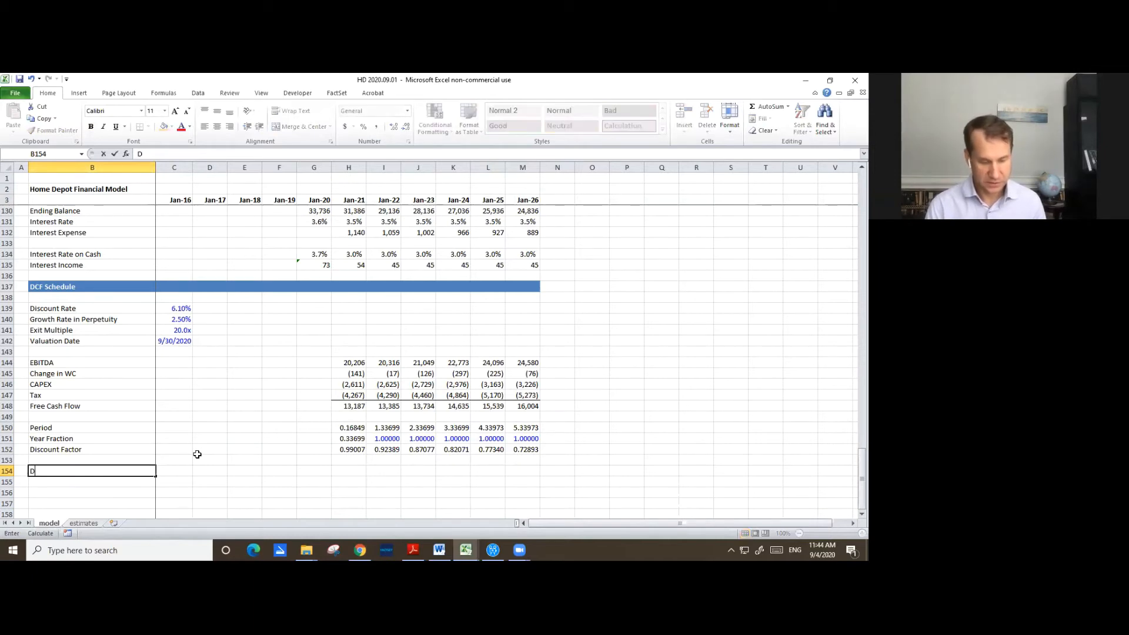
text(iscounted I)
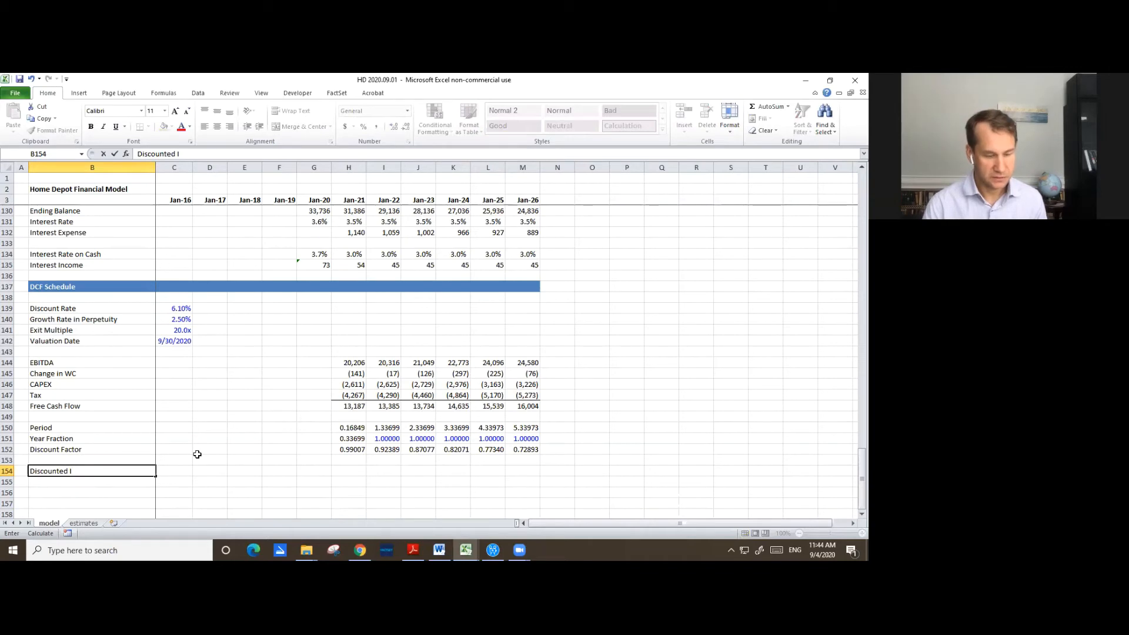
text(nterim)
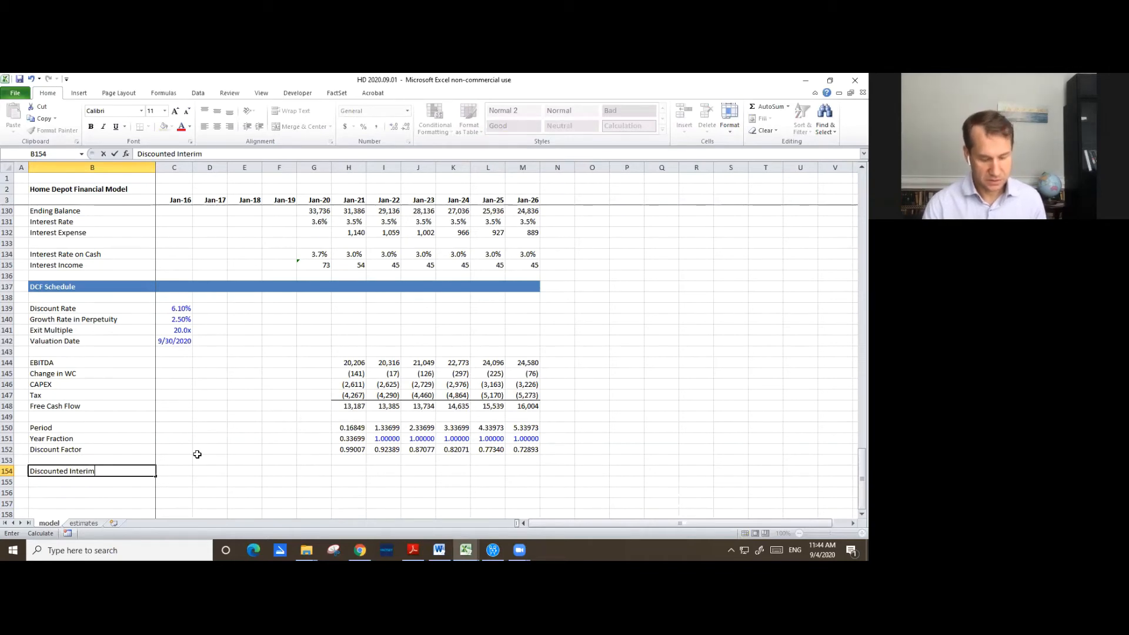
text( Cash Flow)
key(Return)
key(Up)
key(F2)
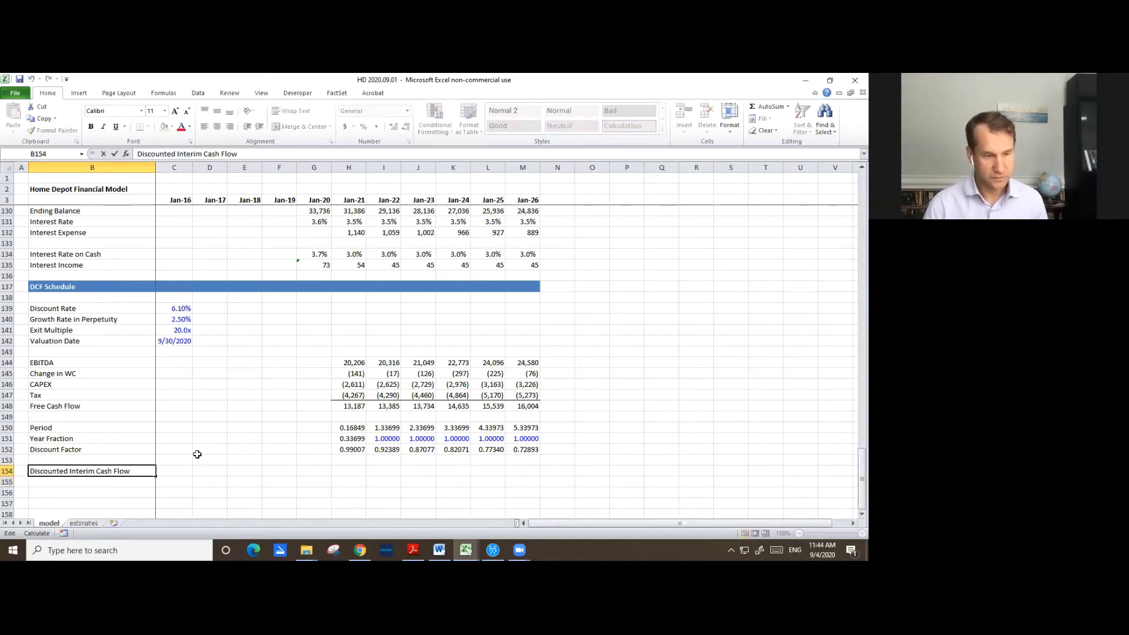
text(s)
key(Tab)
- Calculate the Jan-21 discounted interim cash flow in H154 as =H148*H151*H152, multiplying Free Cash Flow by Year Fraction and Discount Factor
key(Tab)
key(Tab)
key(Right)
key(Right)
key(Right)
text(=)
key(Up)
key(Up)
key(Up)
key(Up)
key(Up)
key(Up)
text(*)
key(Up)
key(Up)
key(Up)
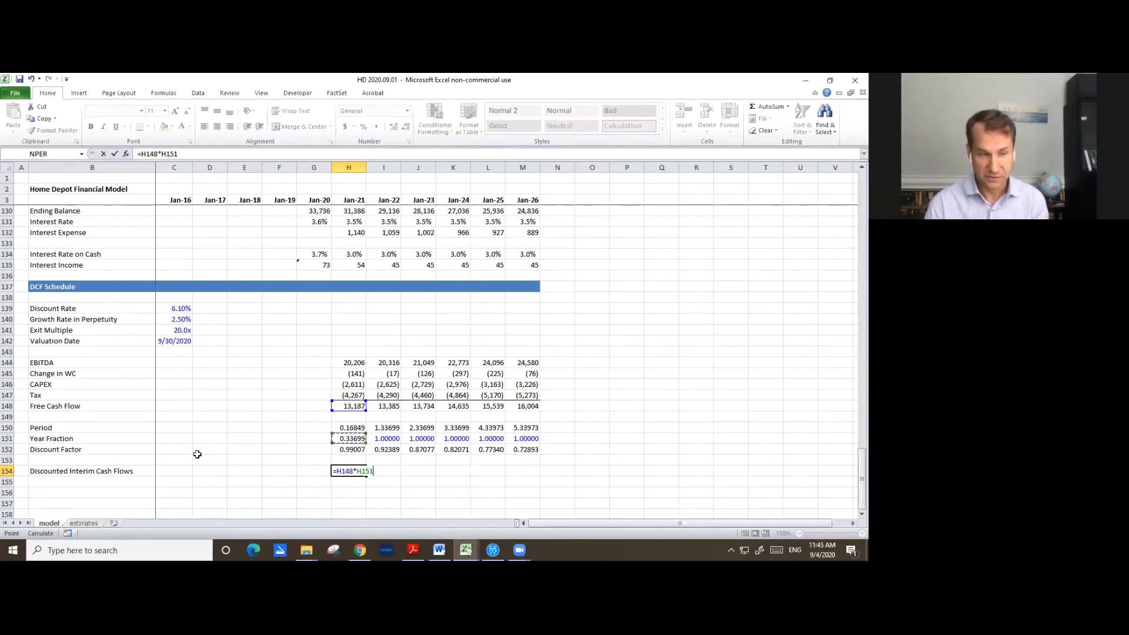
text(*)
key(Up)
key(Up)
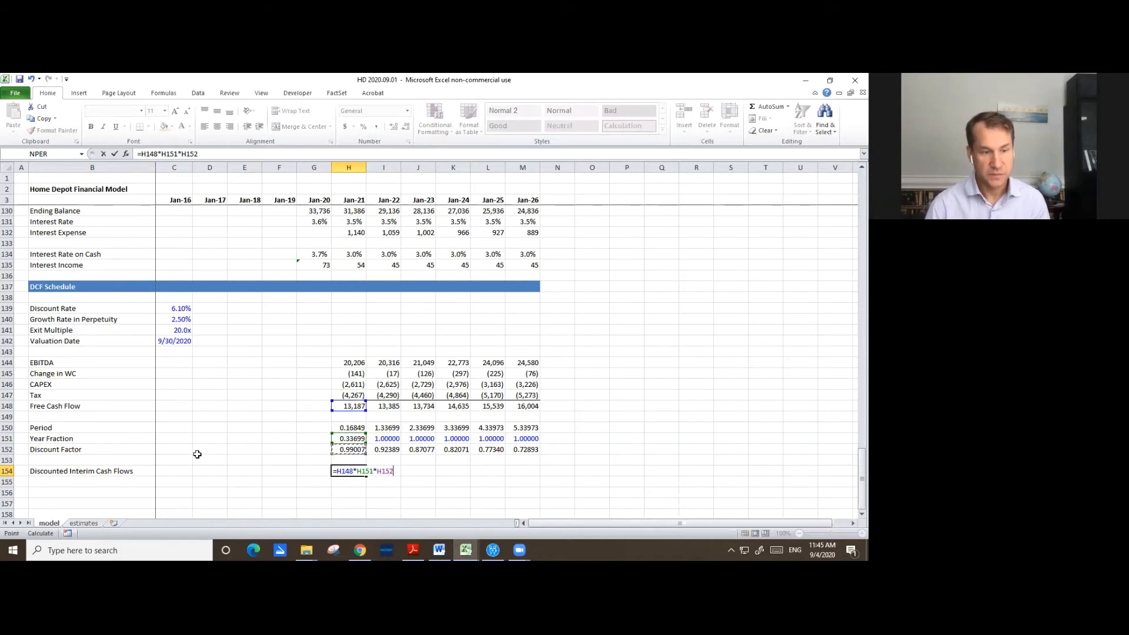
key(Return)
- Apply only the number formatting of the Jan-21 EBITDA cell H144 to the discounted cash flow cell H154
key(Up)
key(Up)
key(Up)
key(Up)
key(Up)
key(Up)
key(Up)
key(Up)
key(Up)
key(Up)
key(ctrl+c)
key(Down)
key(Down)
key(Down)
key(Down)
key(Down)
key(Down)
key(Down)
key(Down)
key(Down)
key(Down)
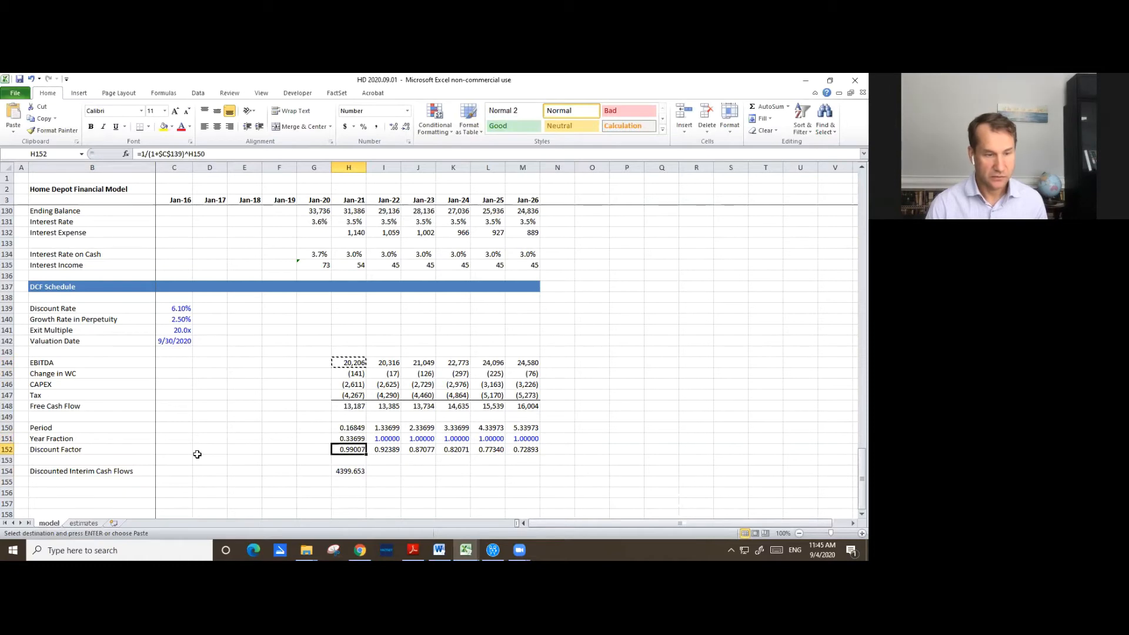
key(alt+e)
key(s)
key(t)
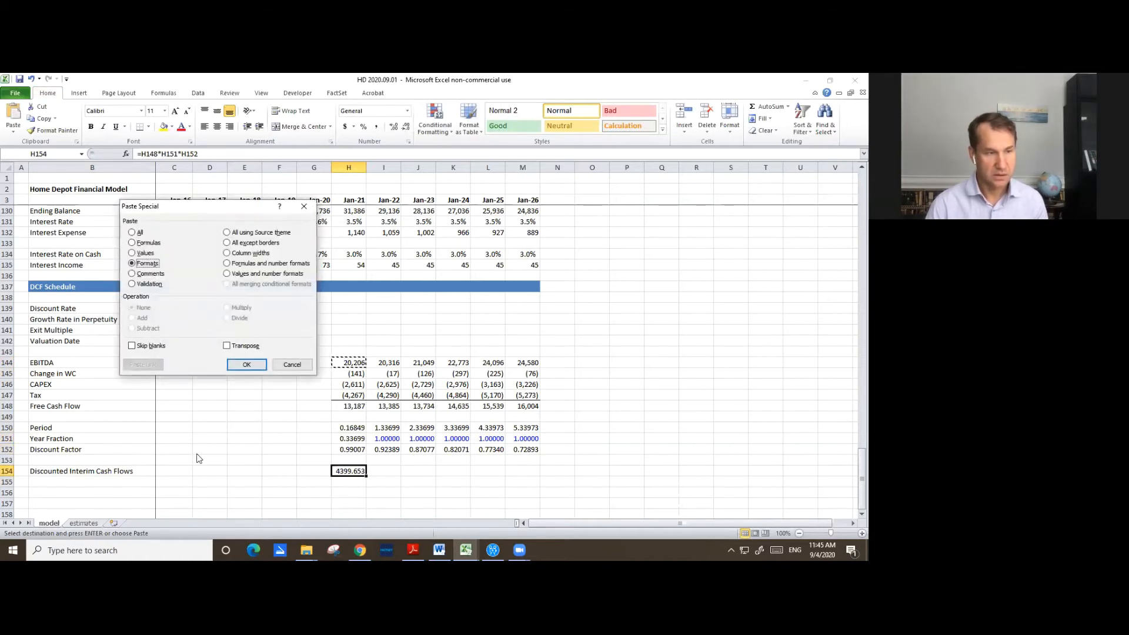
key(Return)
- Copy the Jan-21 discounted interim cash flow formula in H154 across the projection years through column M
key(shift+Right)
key(shift+Right)
key(shift+Right)
key(shift+Right)
key(shift+Right)
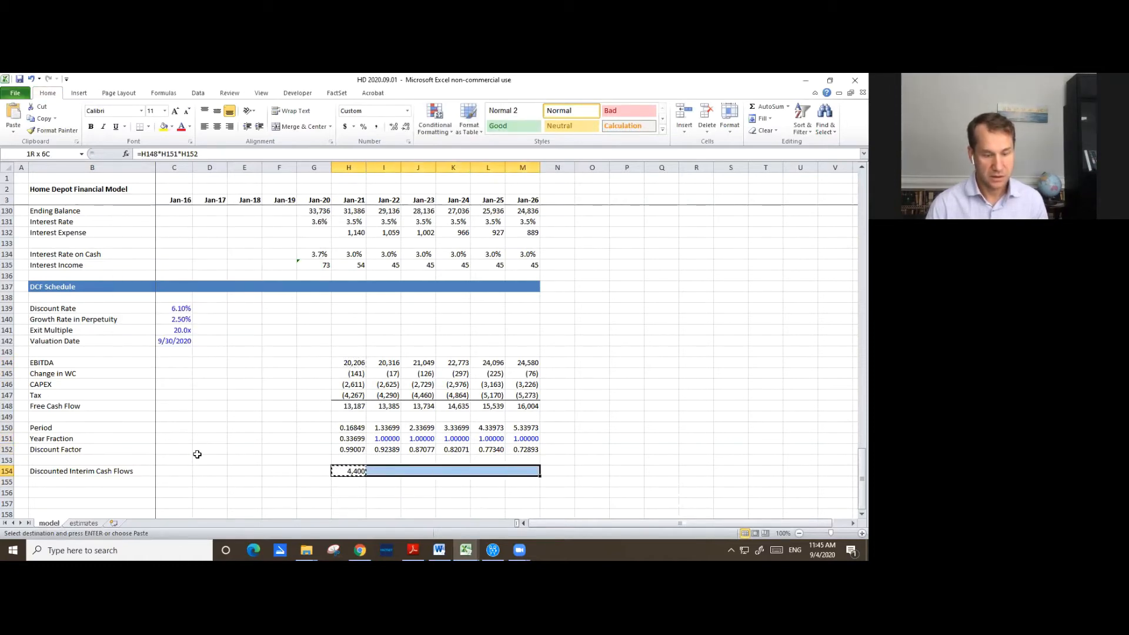
key(ctrl+v)
key(Escape)
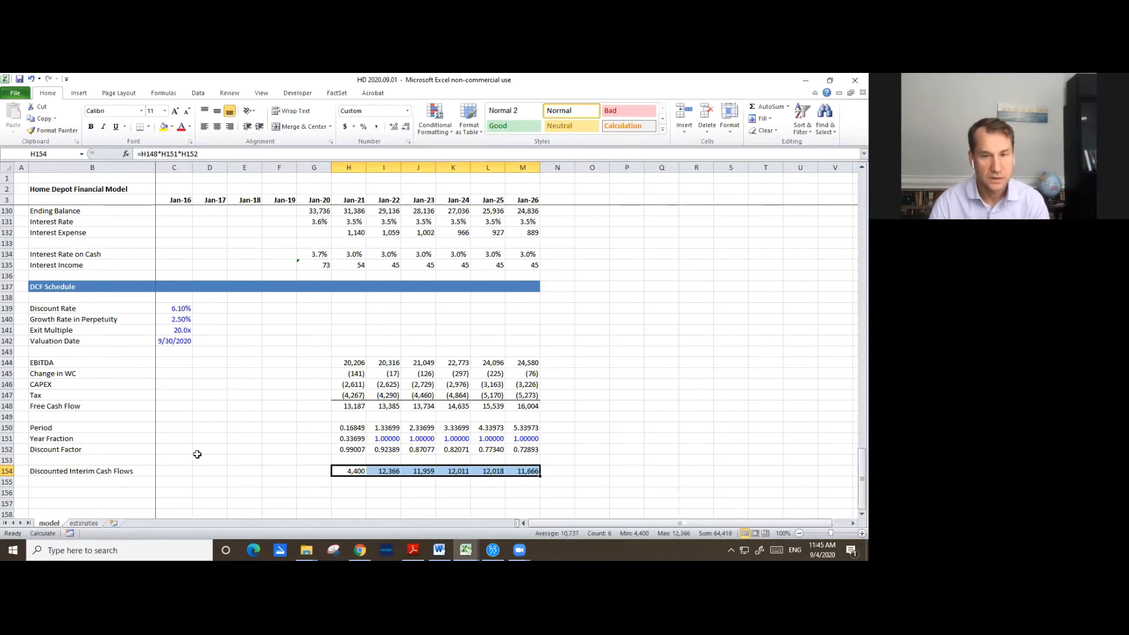
- Label cell B156 as "Terminal Value", two rows below the discounted interim cash flows
key(Down)
key(Down)
key(Down)
key(Left)
key(Left)
key(Left)
key(Left)
key(Left)
key(Left)
key(Left)
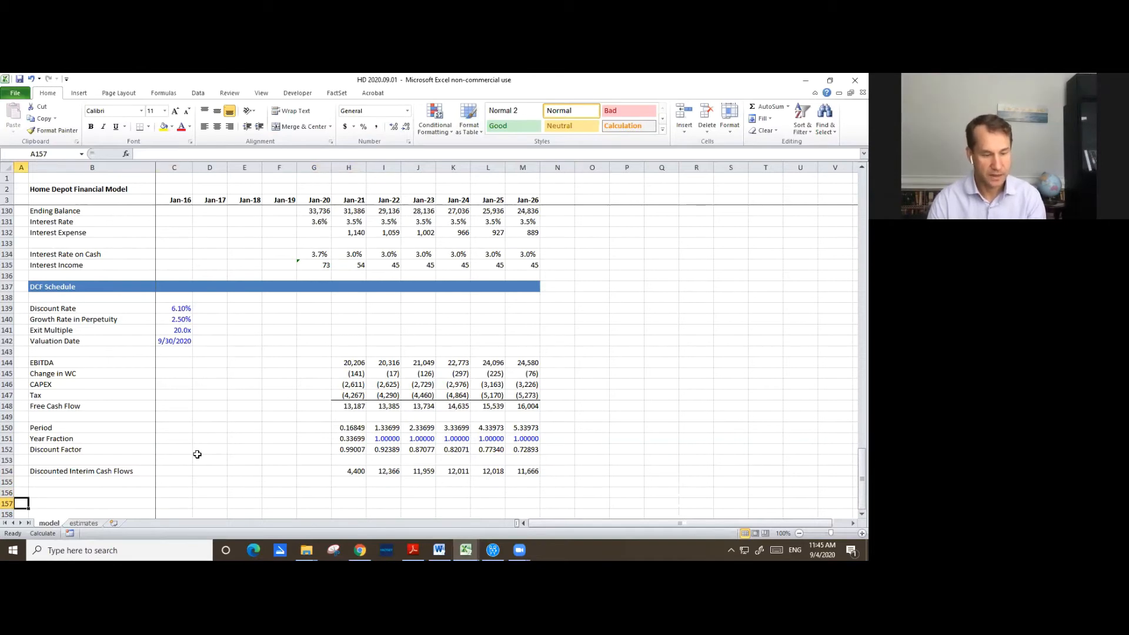
key(Up)
key(Right)
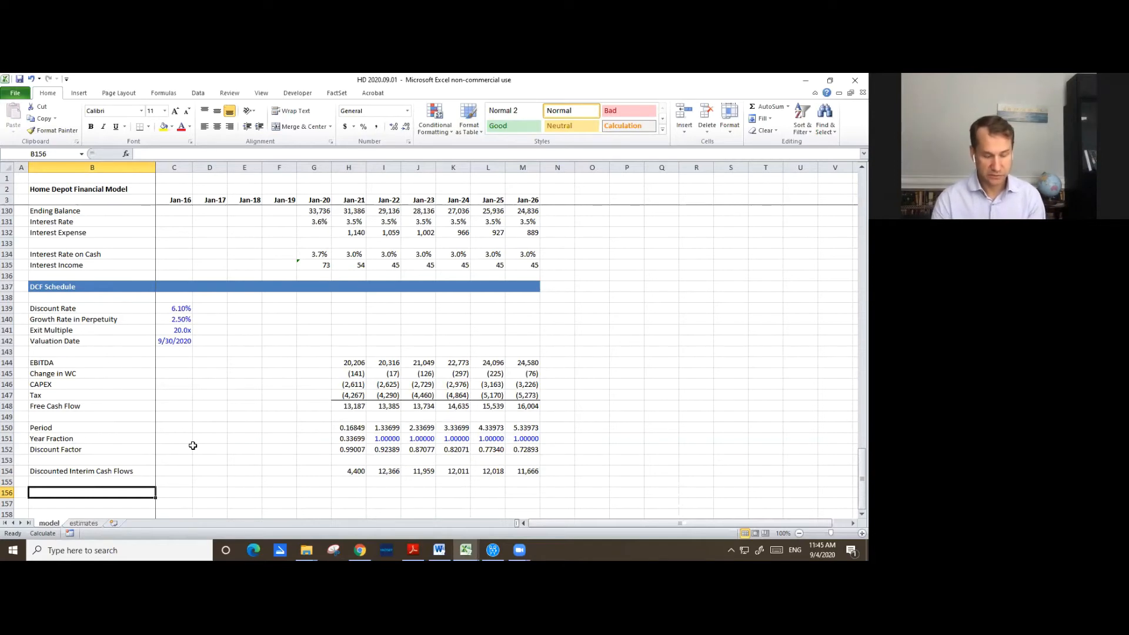
text(Term)
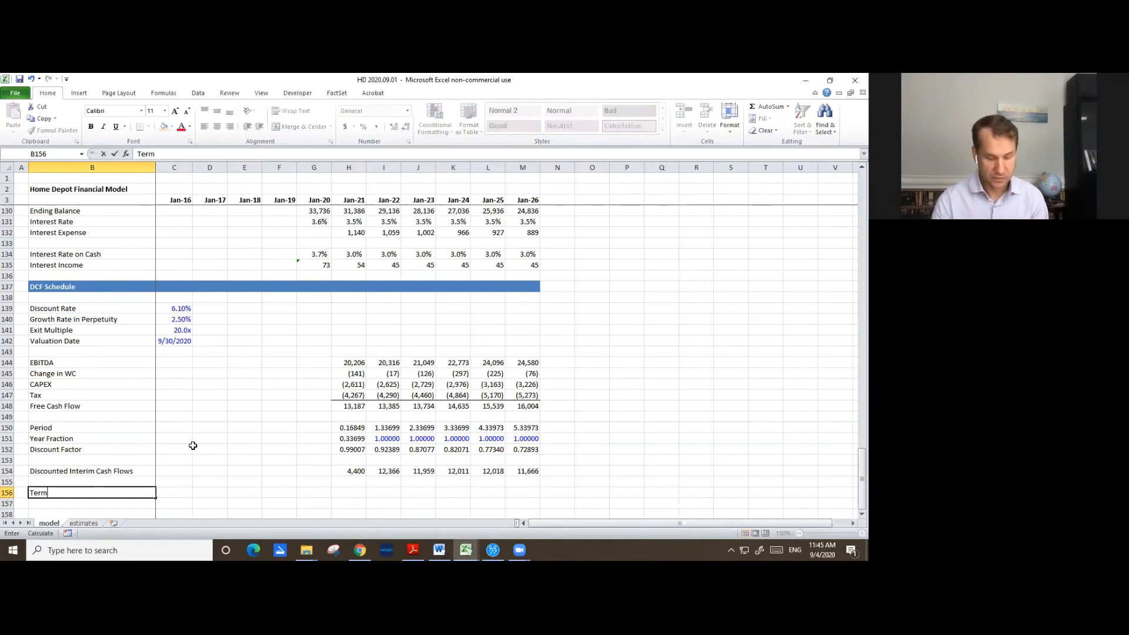
text(inal Va)
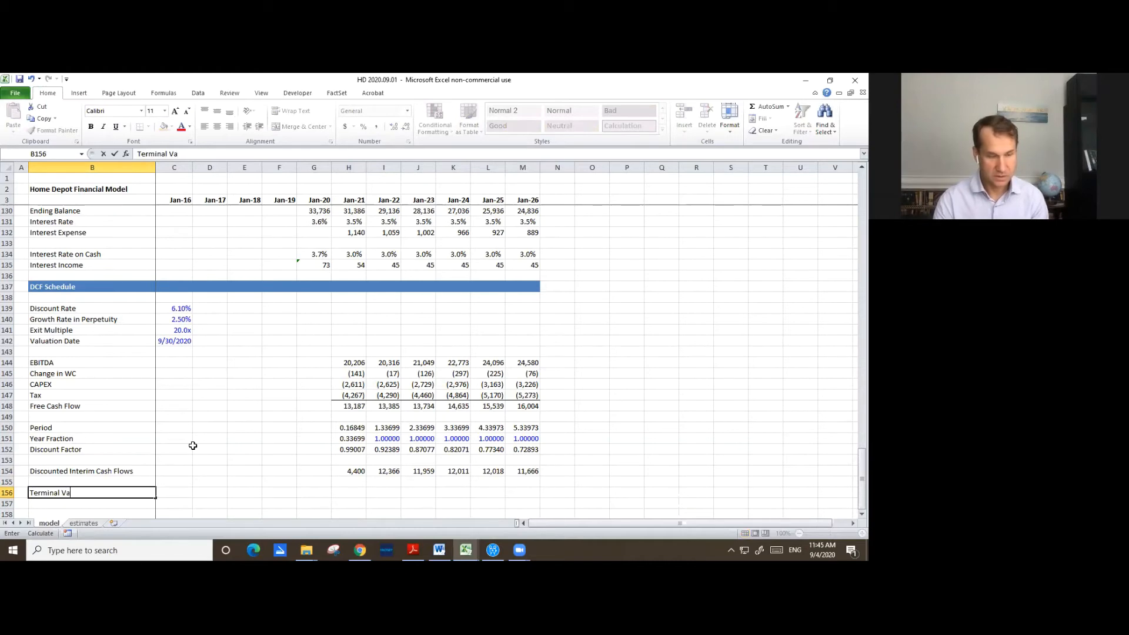
text(lue)
key(ctrl+Return)
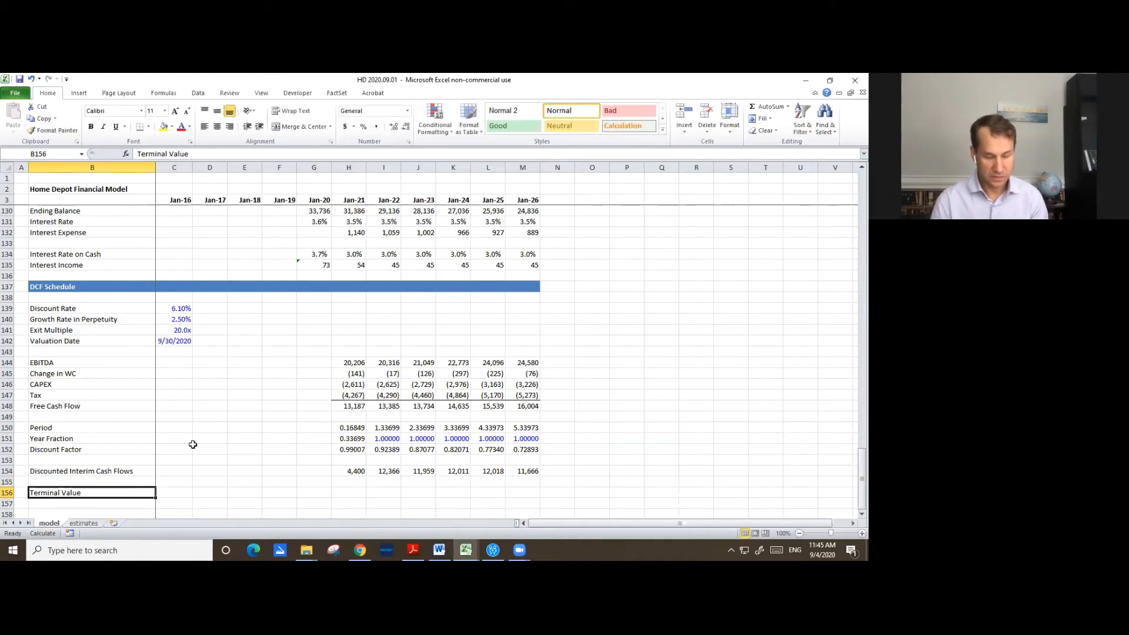
- Add the column heading "Mult" in C155 above the Terminal Value row, centred and bold
key(Up)
key(Right)
text(M)
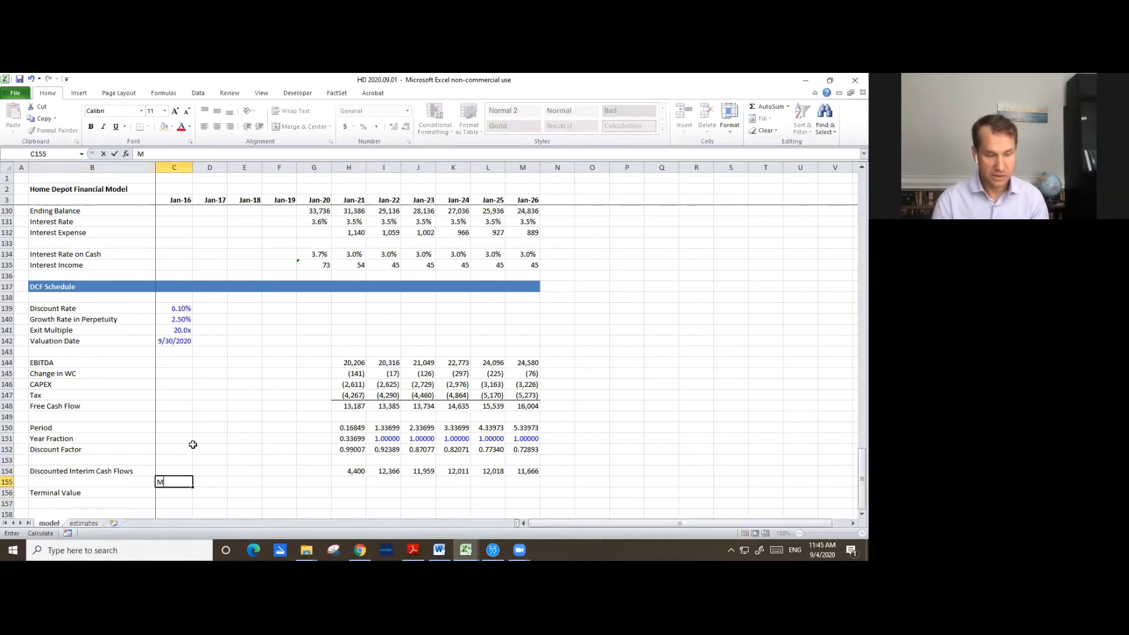
text(u)
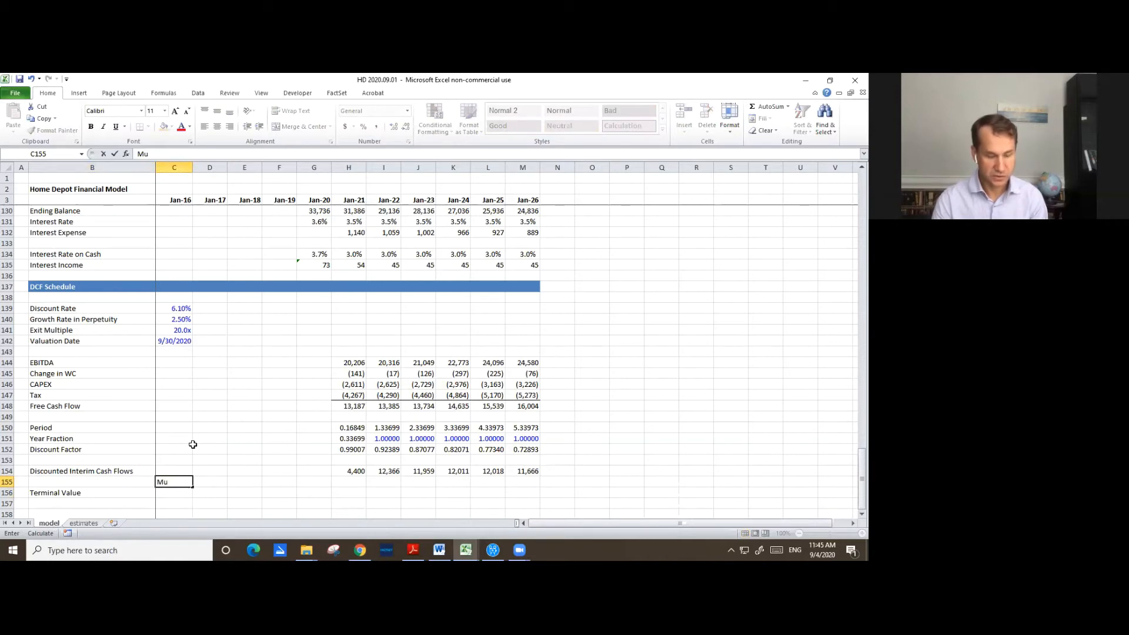
text(lt)
key(Return)
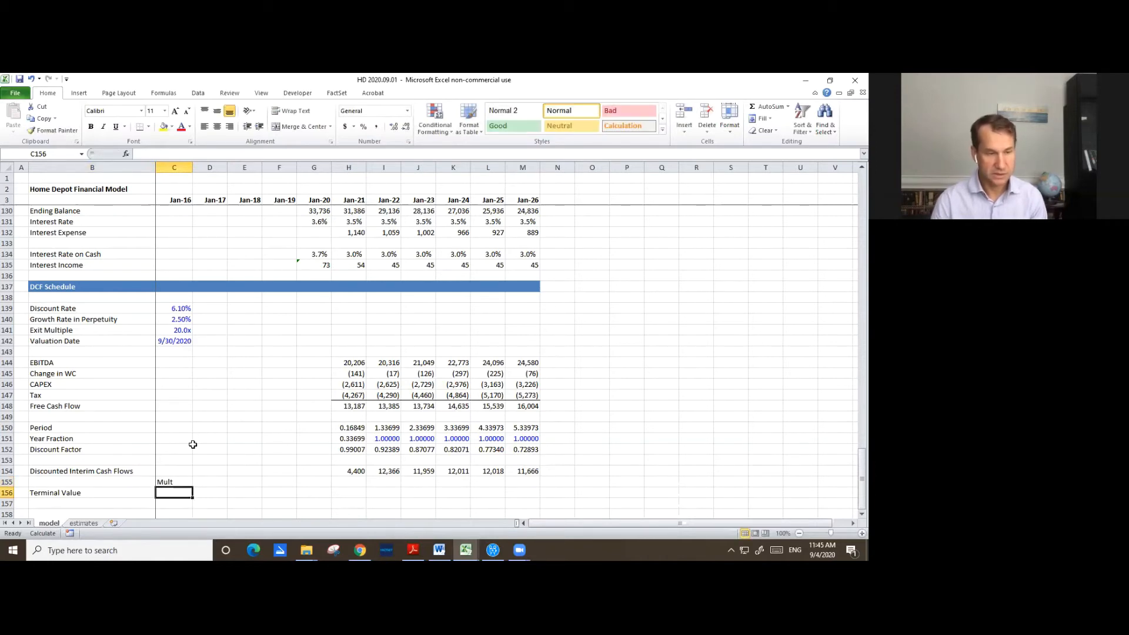
key(Up)
click(217, 127)
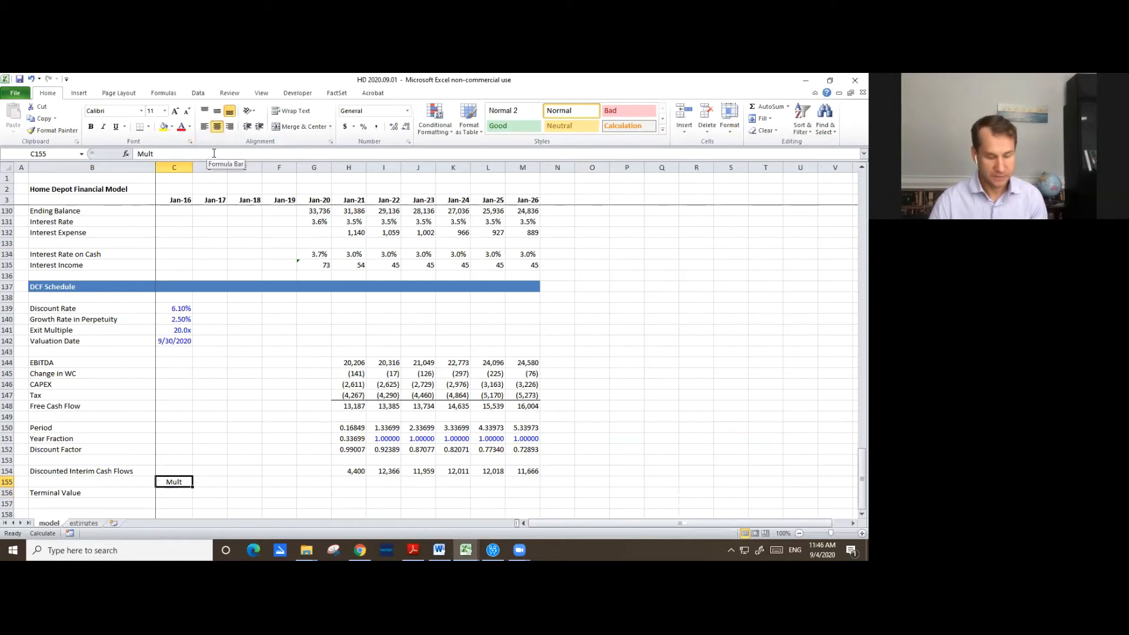
key(ctrl+b)
- Add the column heading "GRIP" in D155 and give it the same formatting as the "Mult" heading
key(Right)
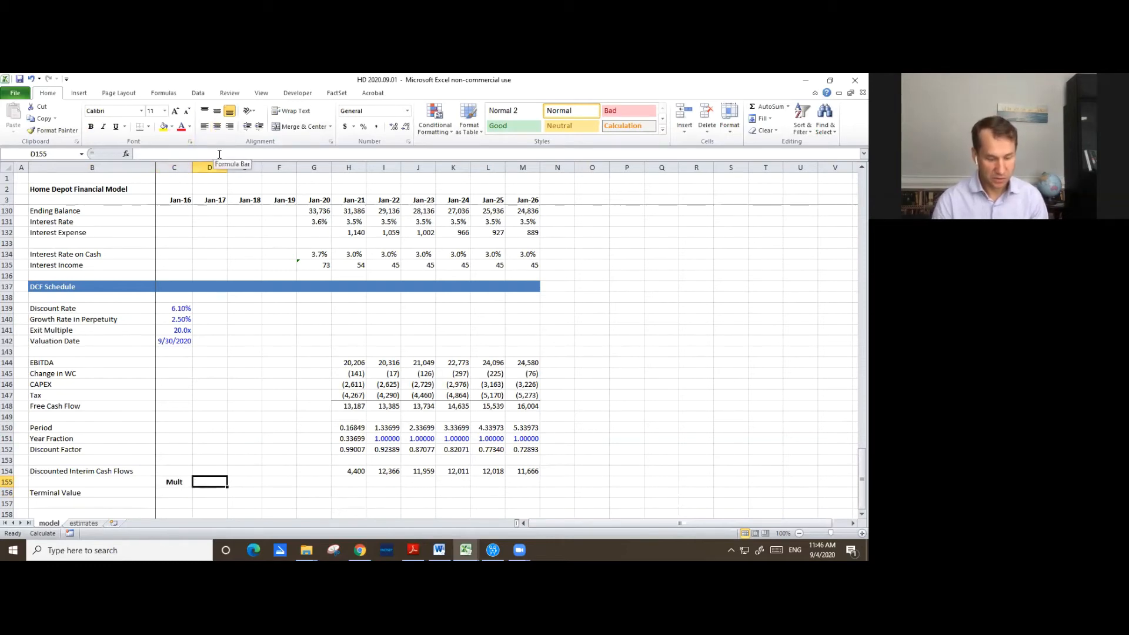
text(GRIP)
key(Left)
key(ctrl+c)
key(Right)
key(alt+e)
key(s)
key(t)
key(Return)
key(Escape)
key(Down)
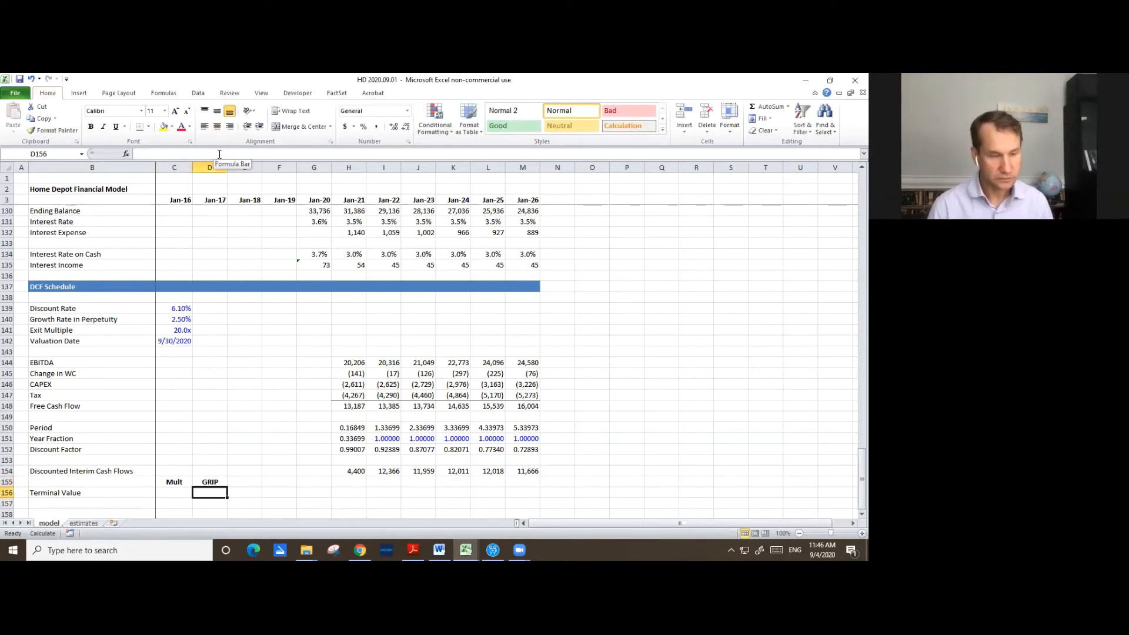
key(Left)
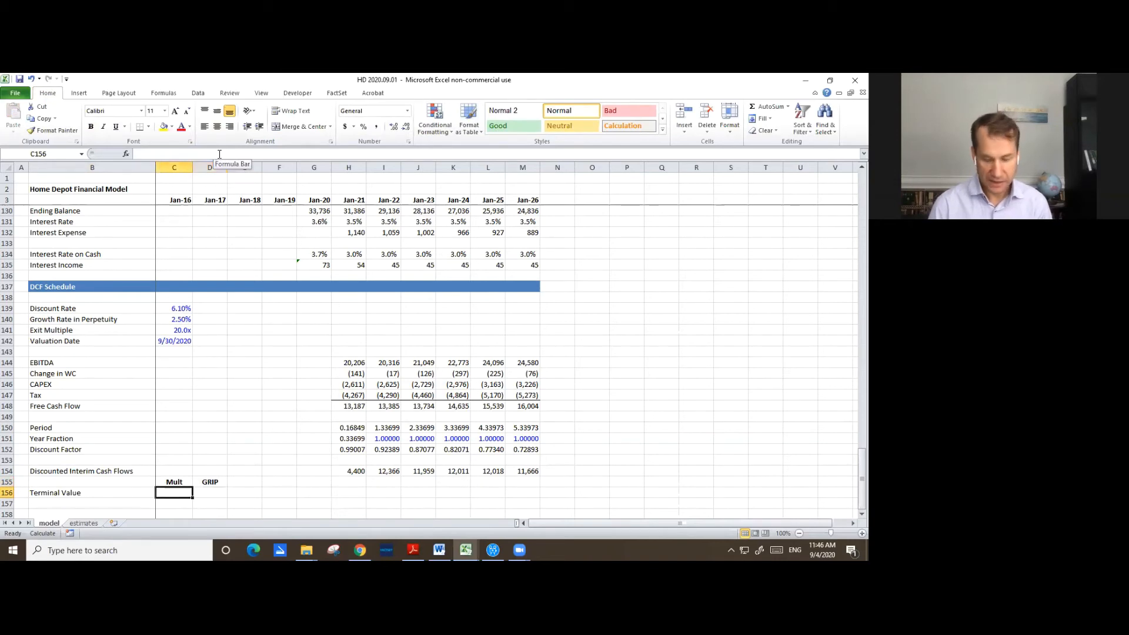
- Calculate the Mult terminal value in C156 as the exit multiple times Jan-26 EBITDA, using =C141*M144
text(=)
key(Up)
key(Up)
key(Up)
key(Up)
key(Up)
key(Up)
key(Up)
key(Up)
key(Up)
key(Up)
key(Up)
key(Up)
key(Up)
key(Up)
key(Up)
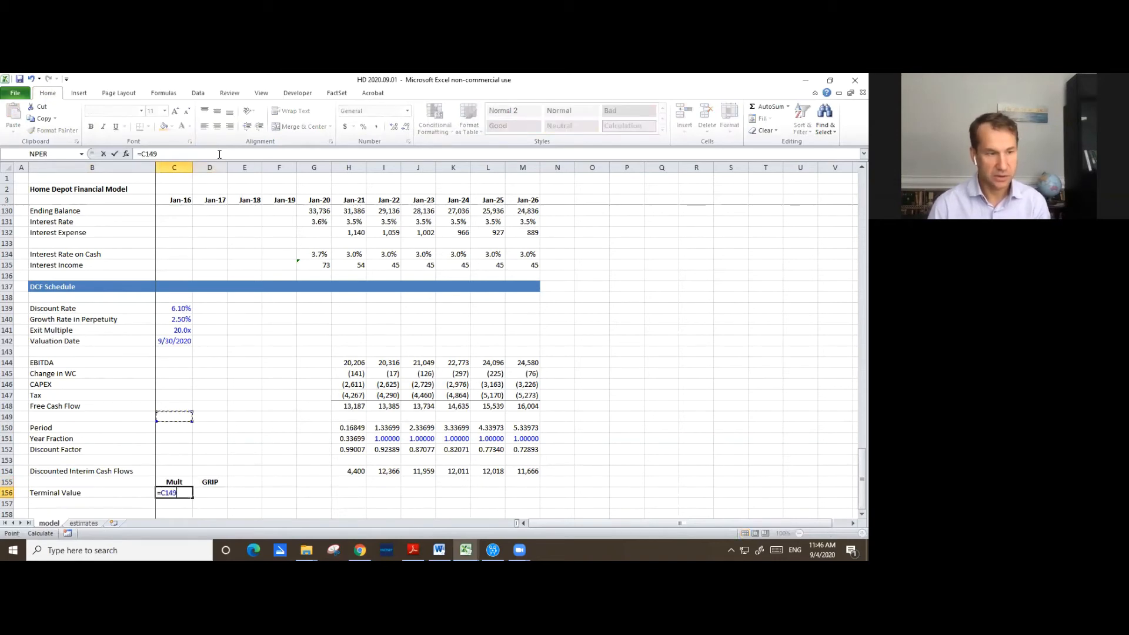
text(*)
key(Up)
key(Up)
key(Up)
key(Up)
key(Up)
key(Up)
key(Up)
key(Up)
key(Up)
key(Up)
key(Up)
key(Up)
key(Right)
key(Right)
key(Right)
key(Right)
key(Right)
key(Right)
key(Right)
key(Right)
key(Right)
key(Right)
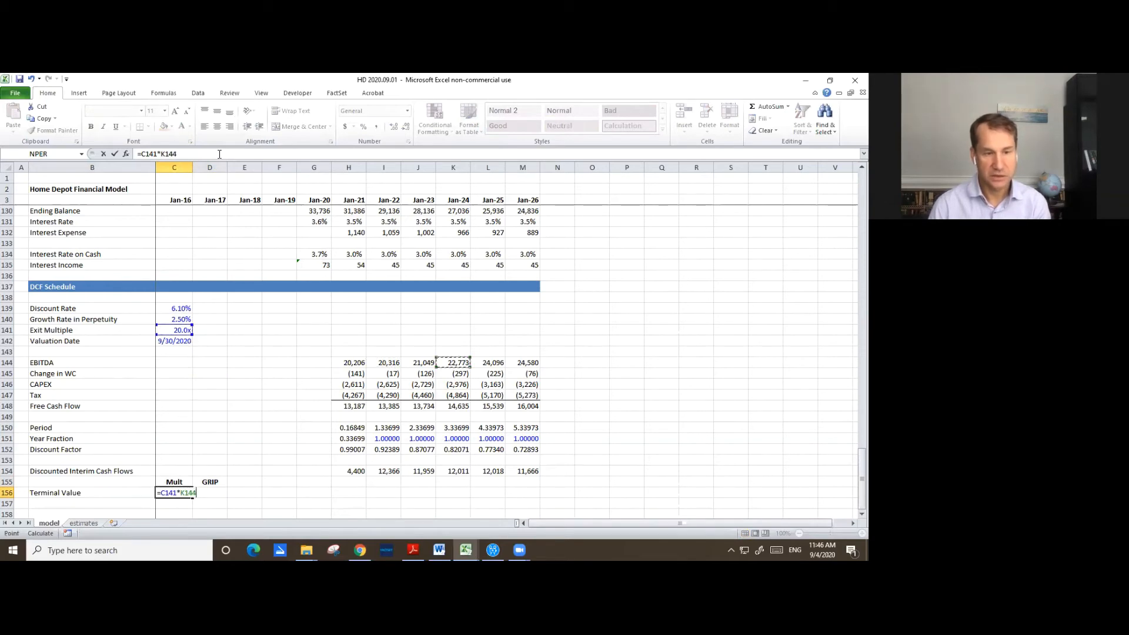
key(Return)
- Copy only the number format of the Jan-21 EBITDA cell H144 onto the range C156:D172
key(Up)
key(Right)
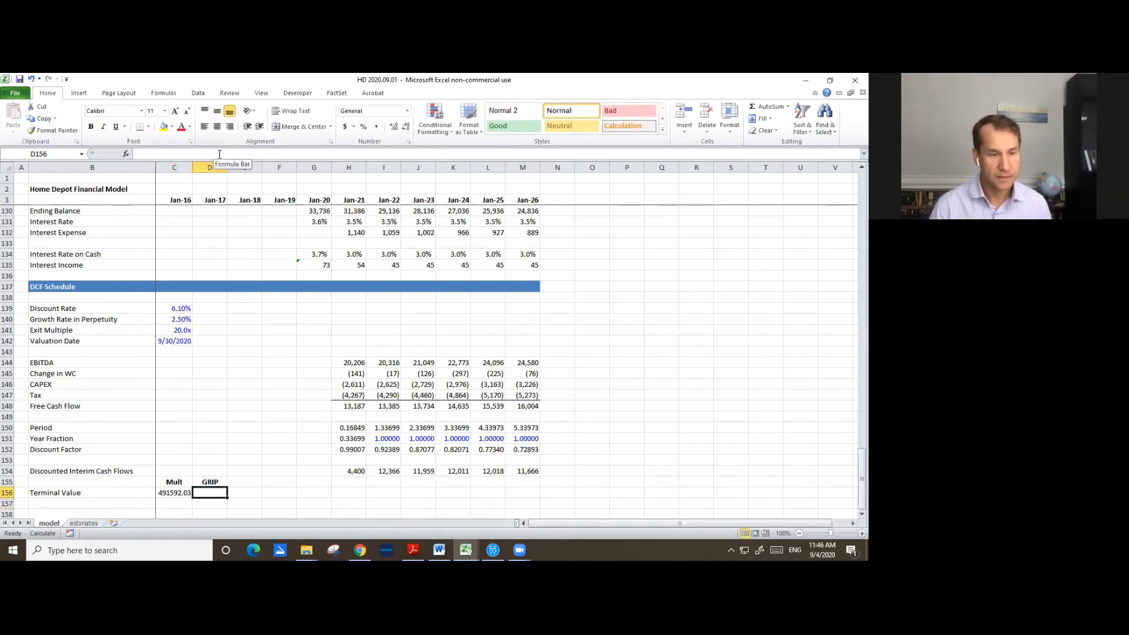
key(Up)
key(Up)
key(Up)
key(Up)
key(Up)
key(Up)
key(Up)
key(Up)
key(Up)
key(Up)
key(Up)
key(Up)
key(Right)
key(Right)
key(Right)
key(Right)
key(ctrl+c)
key(Down)
key(Down)
key(Down)
key(Down)
key(Down)
key(Down)
key(Down)
key(Down)
key(Down)
key(Down)
key(Left)
key(Left)
key(Left)
key(Left)
key(Down)
key(Left)
key(Left)
key(Down)
key(Right)
key(shift+Down)
key(shift+Right)
key(shift+Down)
key(shift+Down)
key(shift+Down)
key(shift+Down)
key(shift+Down)
key(shift+Down)
key(shift+Down)
key(shift+Down)
key(shift+Down)
key(shift+Down)
key(shift+Down)
key(shift+Down)
key(shift+Down)
key(shift+Down)
key(shift+Down)
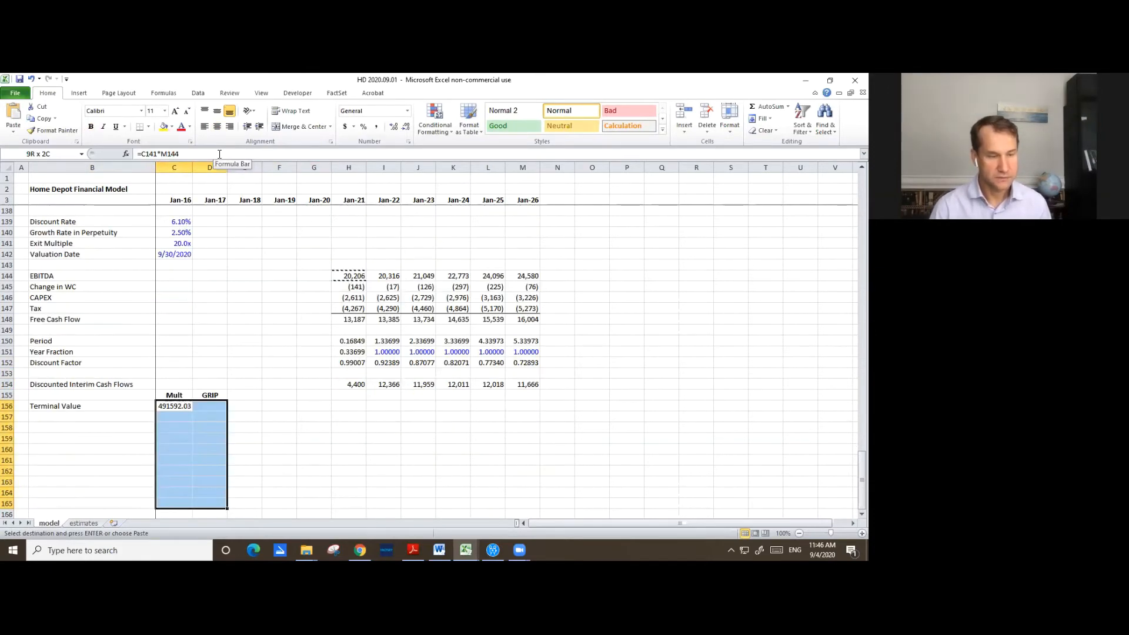
key(ctrl+alt+v)
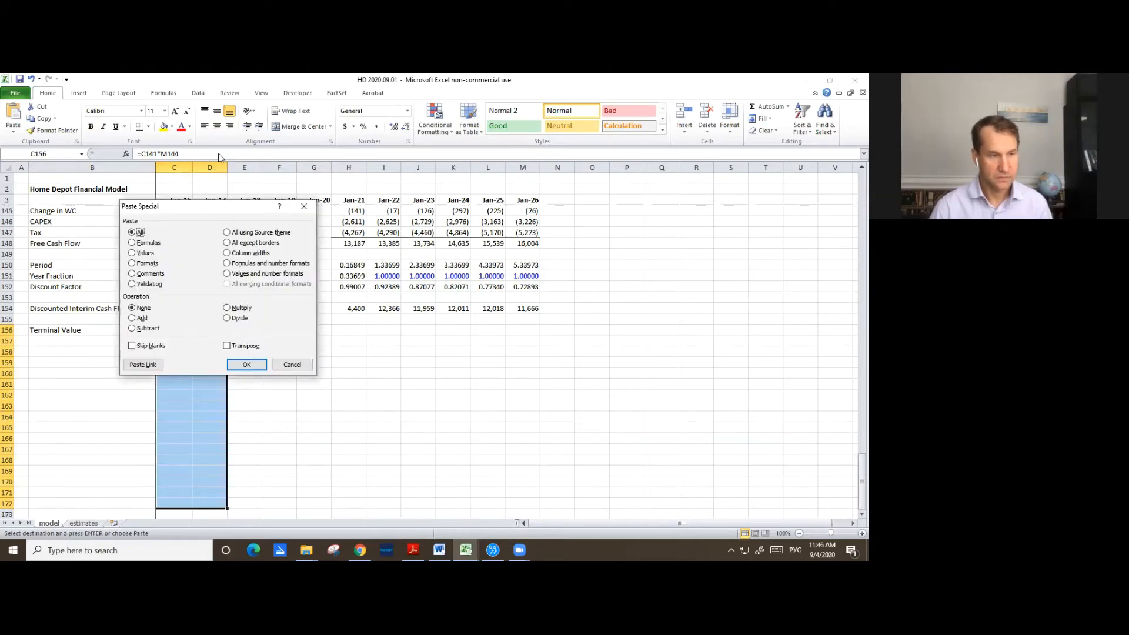
click(133, 264)
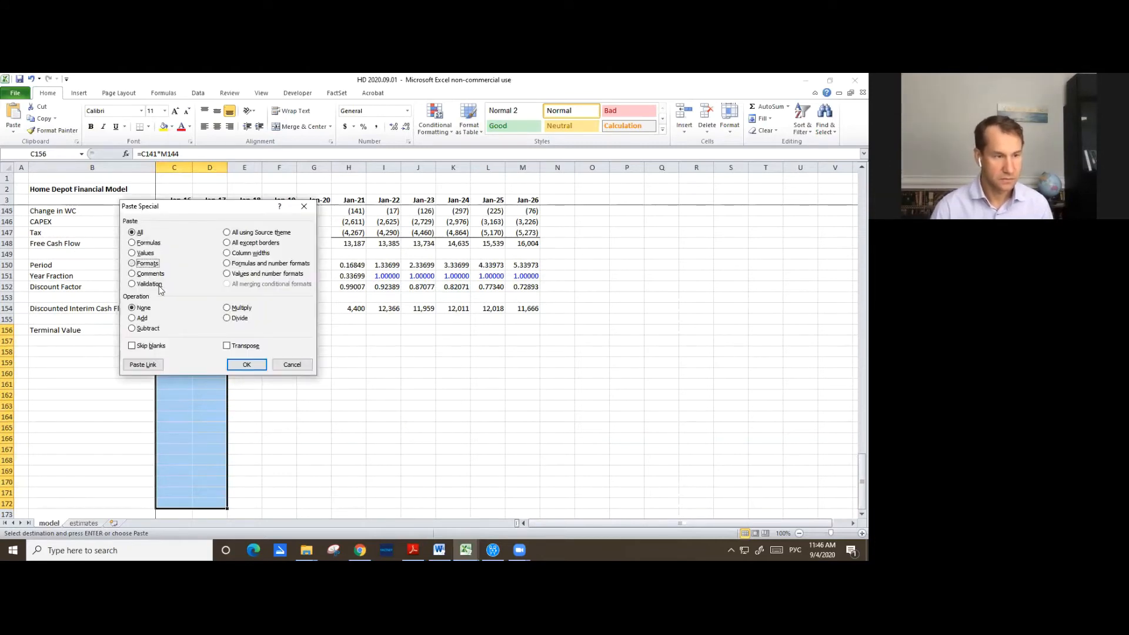
click(246, 365)
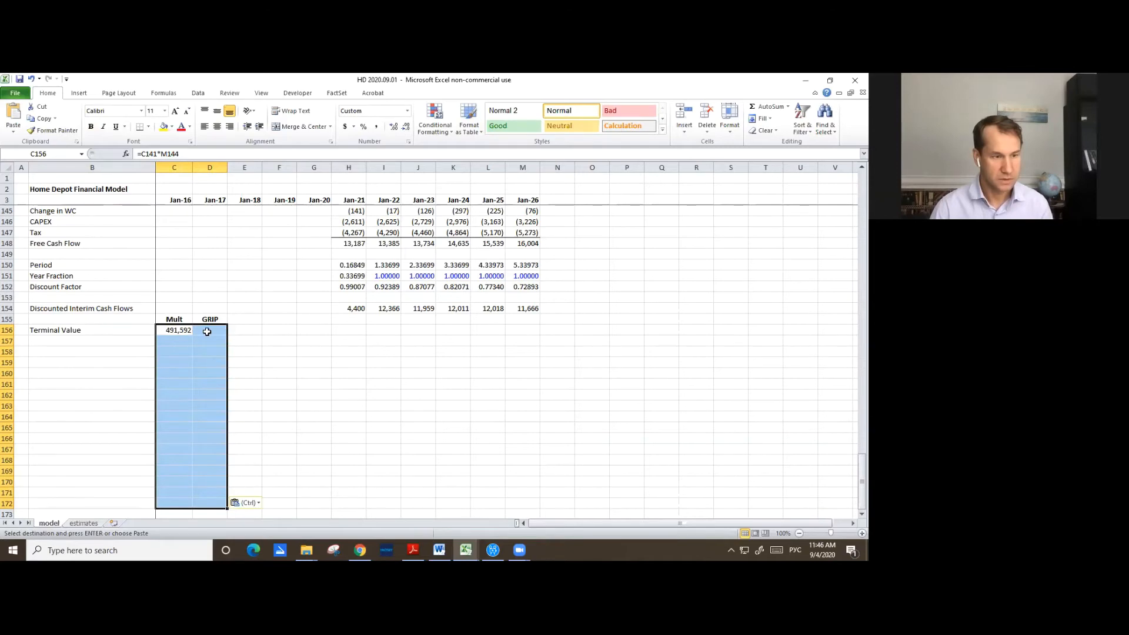
- Calculate the GRIP terminal value in D156 from Jan-26 free cash flow with =(M148*(1+C140))/(C139-C140)
click(207, 331)
scroll(462, 374, up, 1)
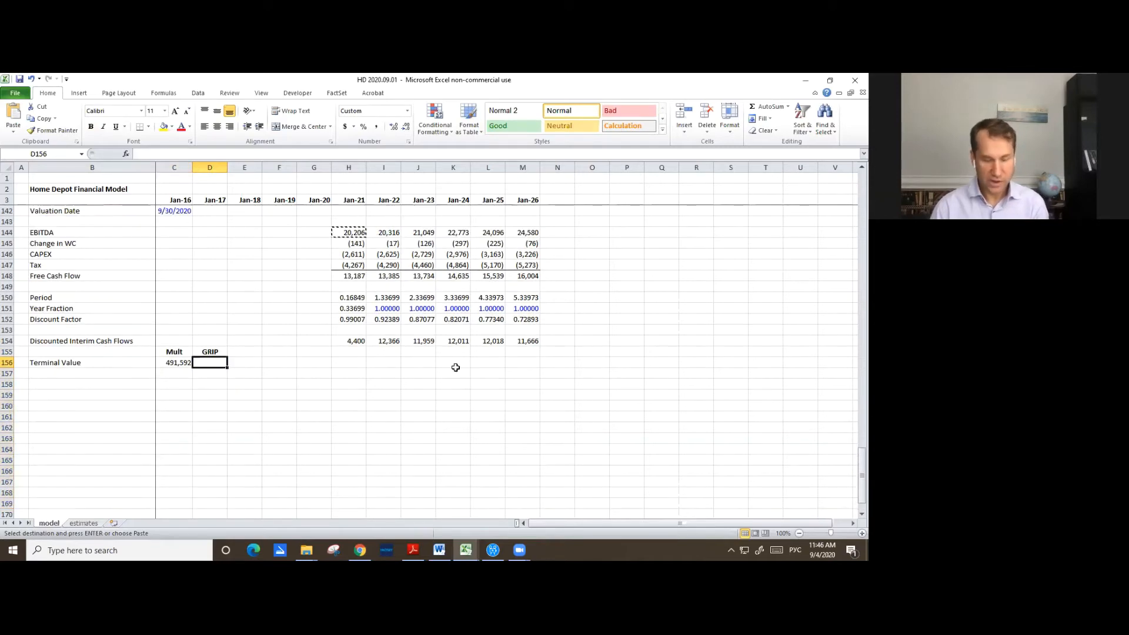
text(=)
key(Up)
key(Up)
key(Up)
key(Up)
key(Up)
key(Up)
key(Up)
key(Up)
key(Up)
key(Up)
key(Up)
key(Down)
key(Down)
key(Down)
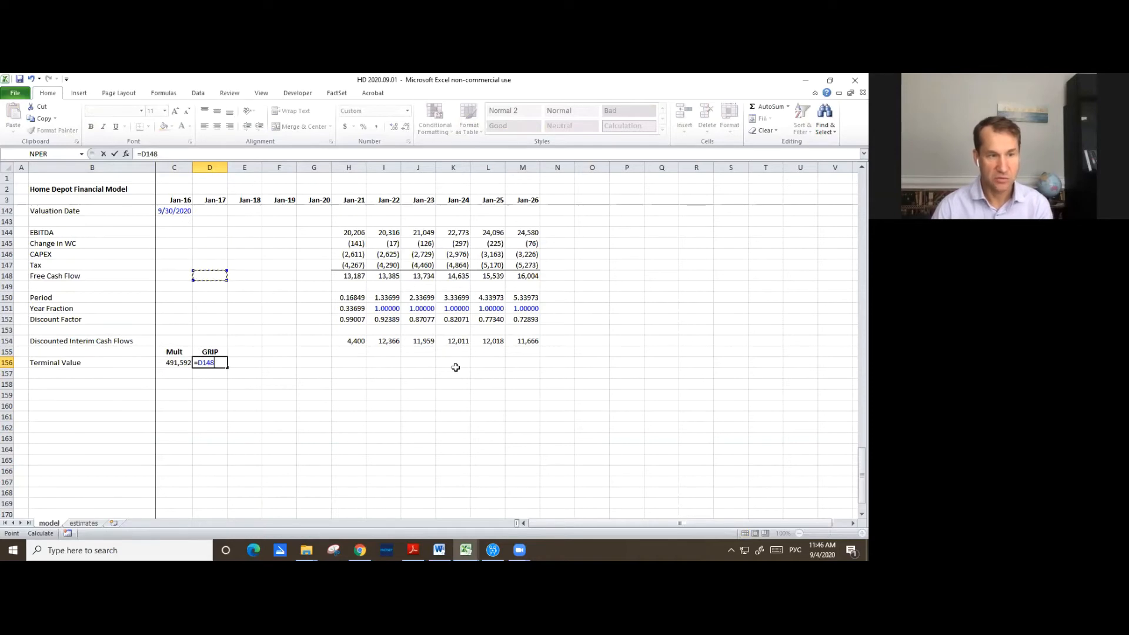
key(Right)
key(Right)
key(Right)
key(Right)
key(Right)
key(Right)
key(Right)
key(Right)
key(Right)
text(*(1+)
scroll(450, 360, up, 2)
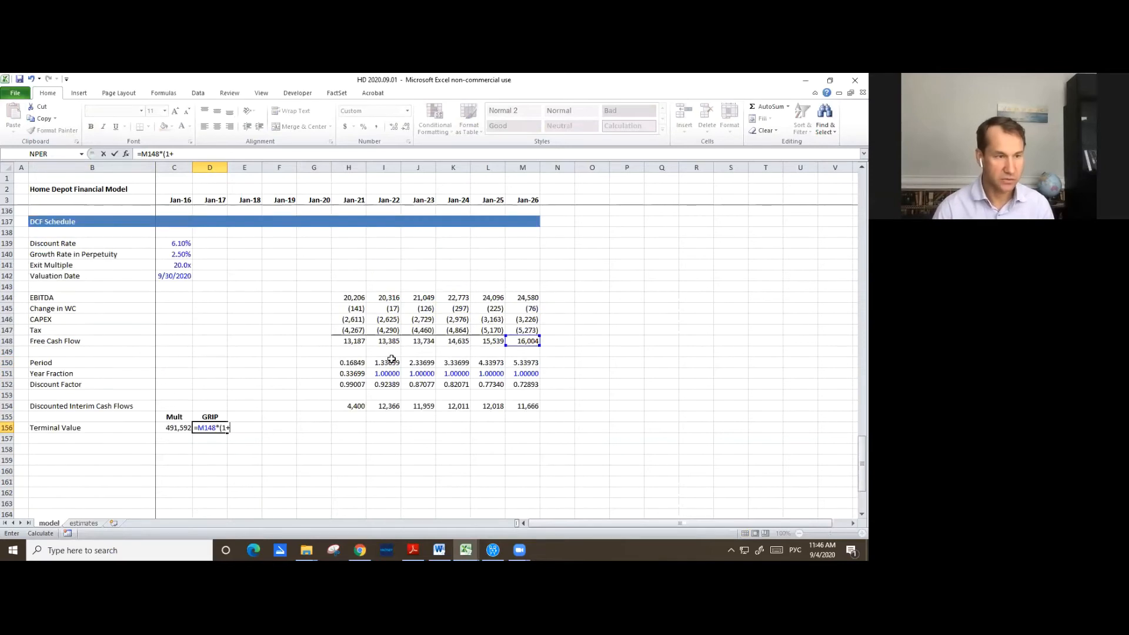
click(174, 257)
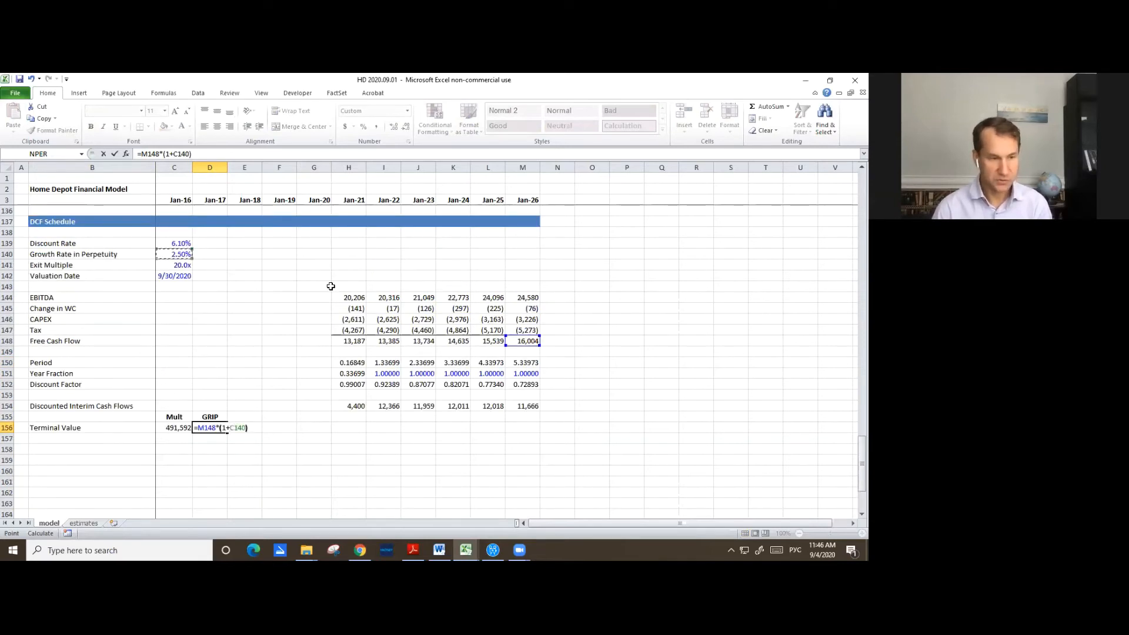
text()/()
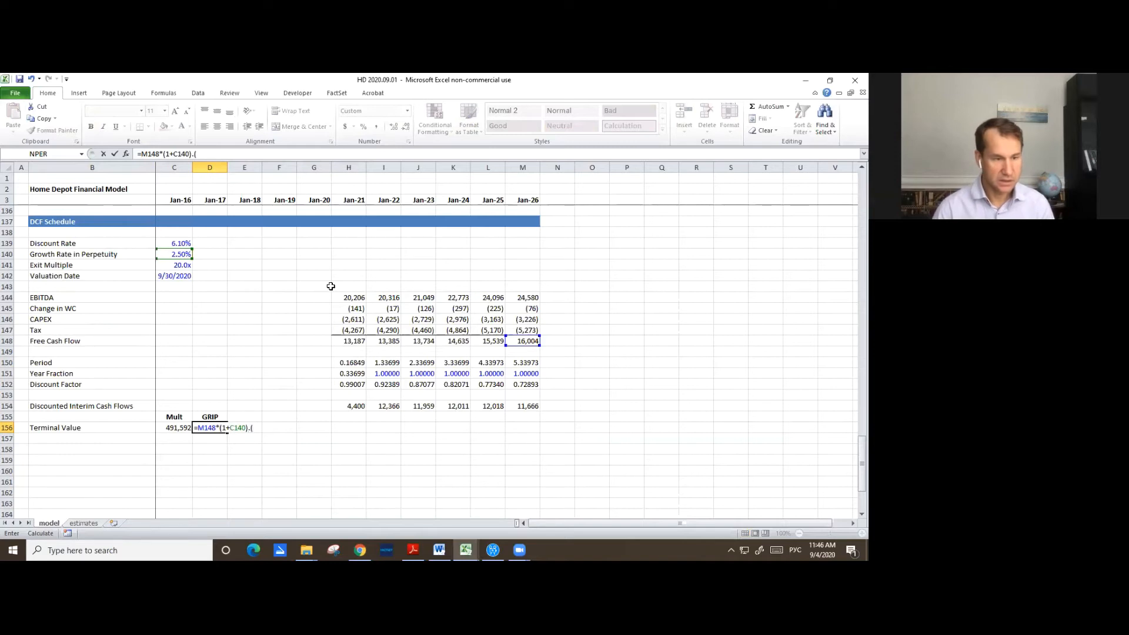
key(BackSpace)
key(BackSpace)
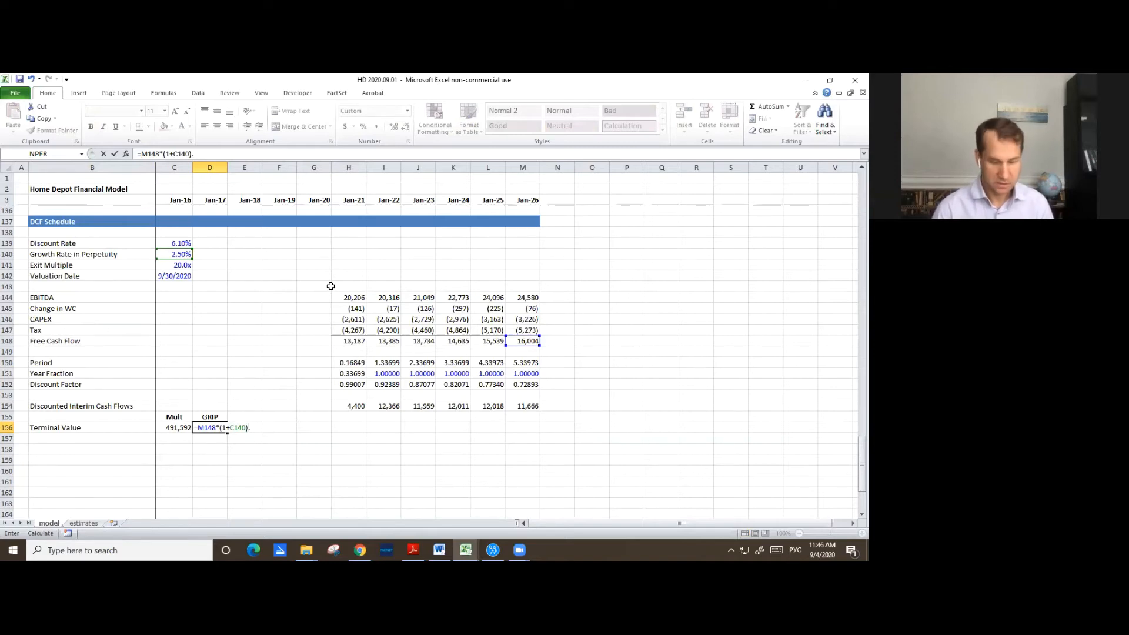
key(BackSpace)
key(alt+shift)
text(/)
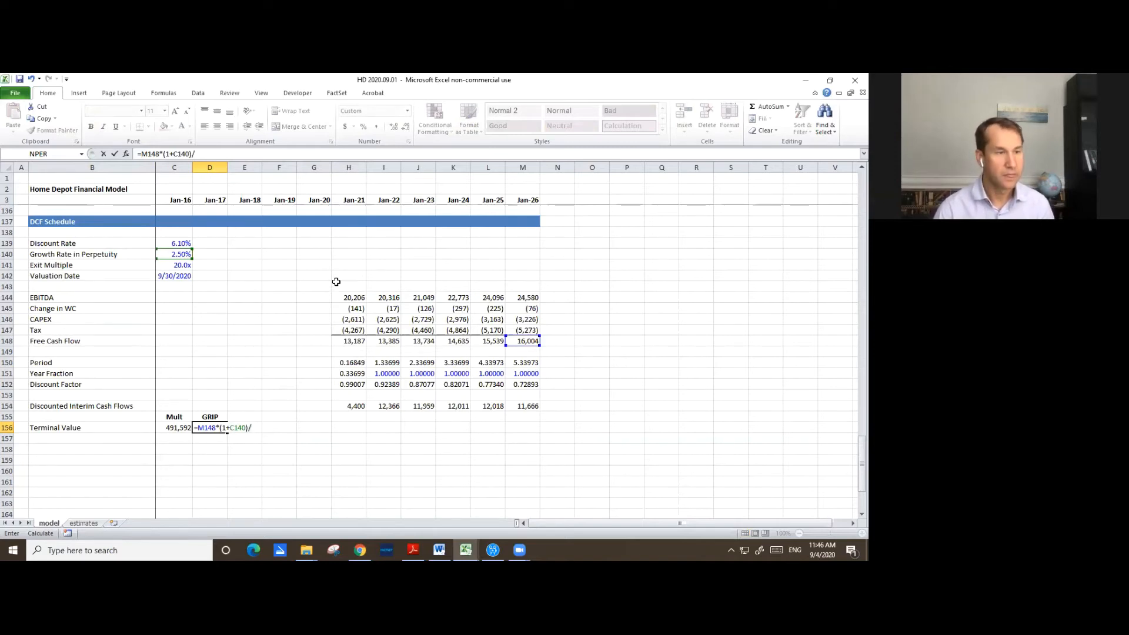
click(184, 243)
text(-)
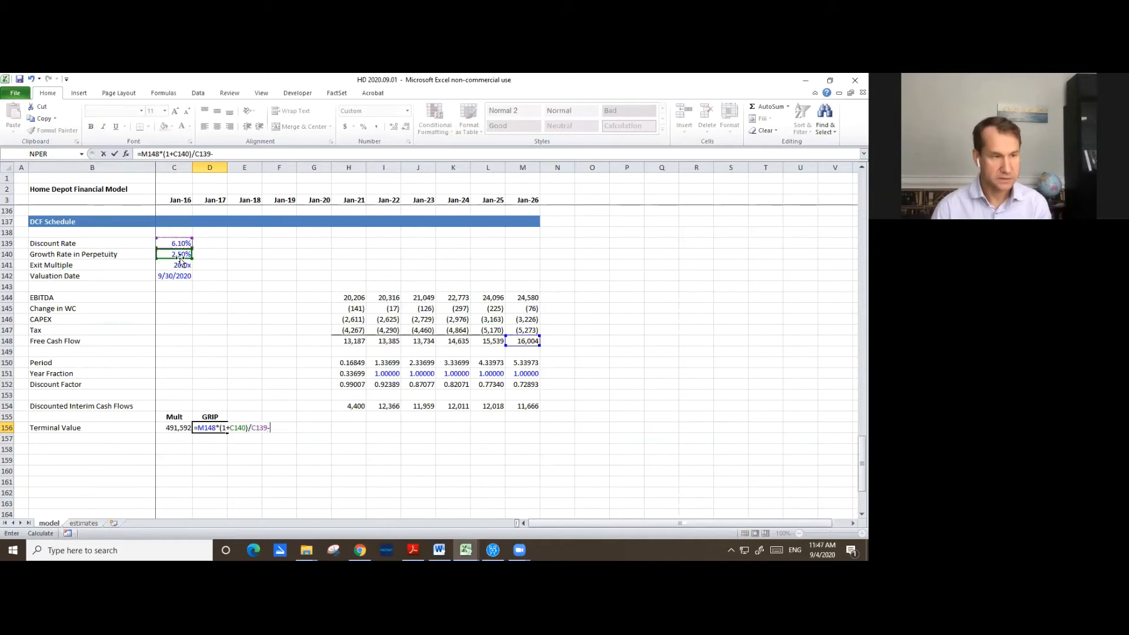
click(179, 255)
text())
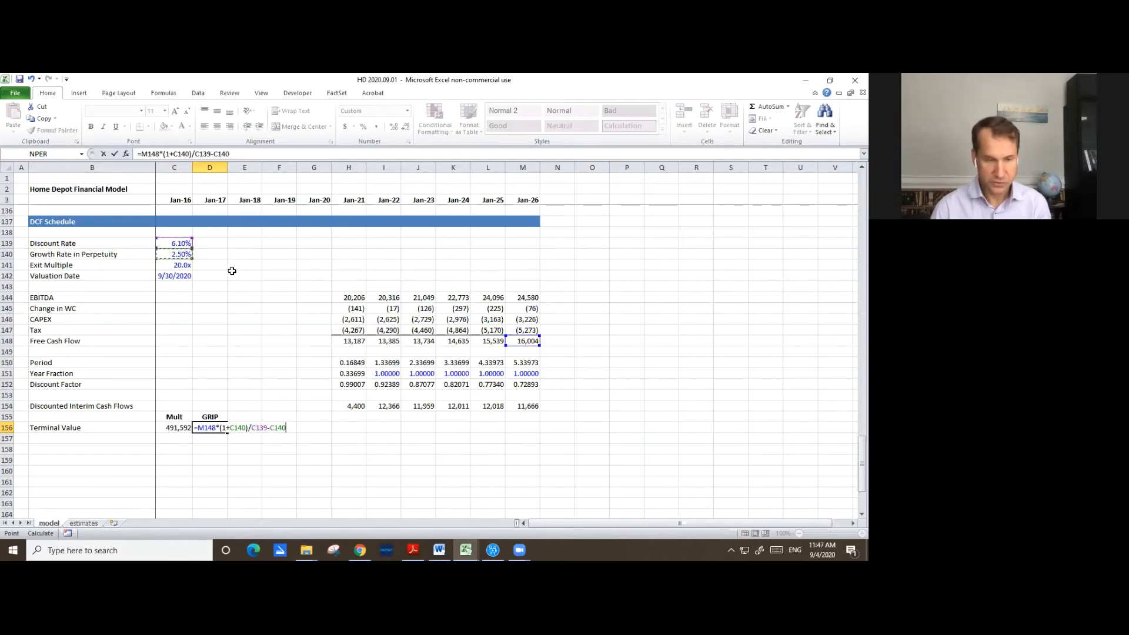
key(Return)
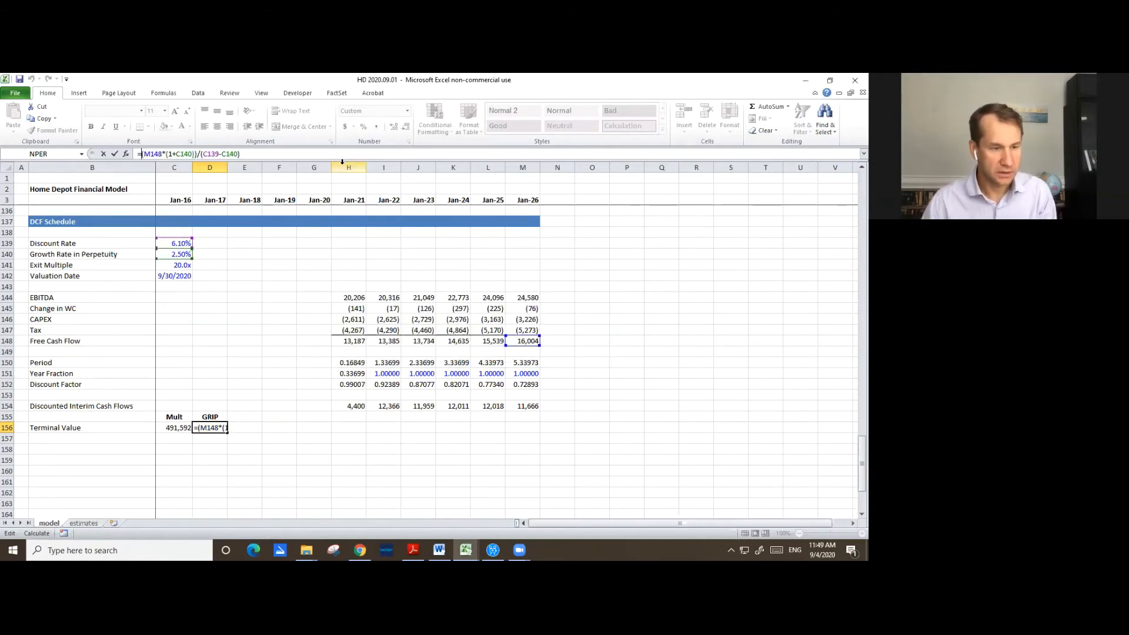
key(ctrl+Return)
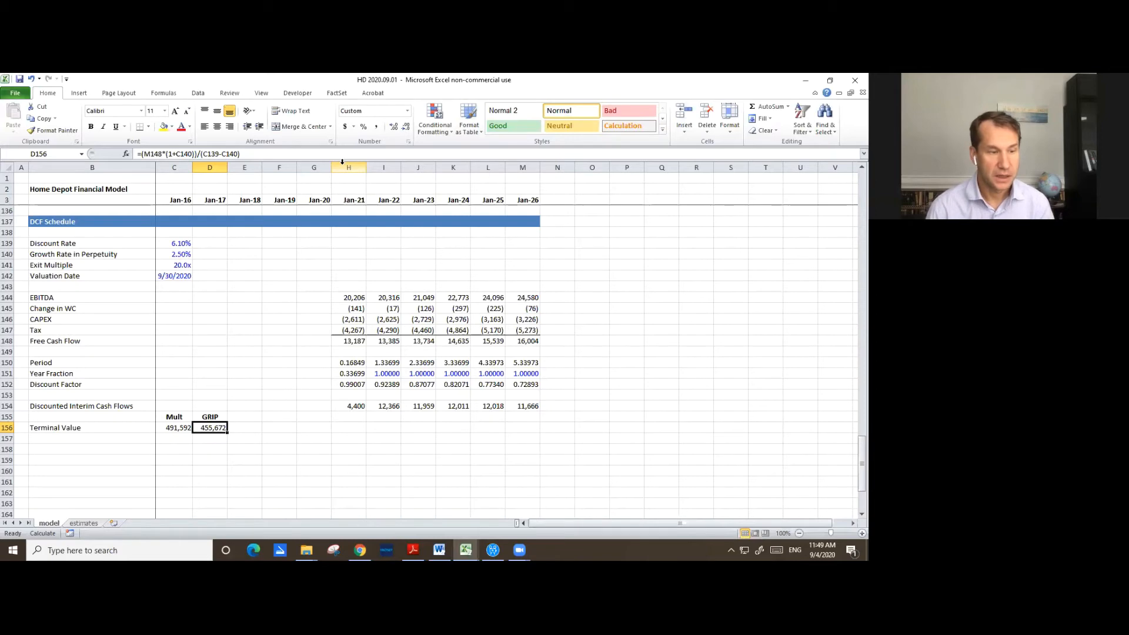
- Discount the Mult terminal value in C156 by multiplying its formula by the Jan-26 discount factor M152
key(Left)
click(270, 154)
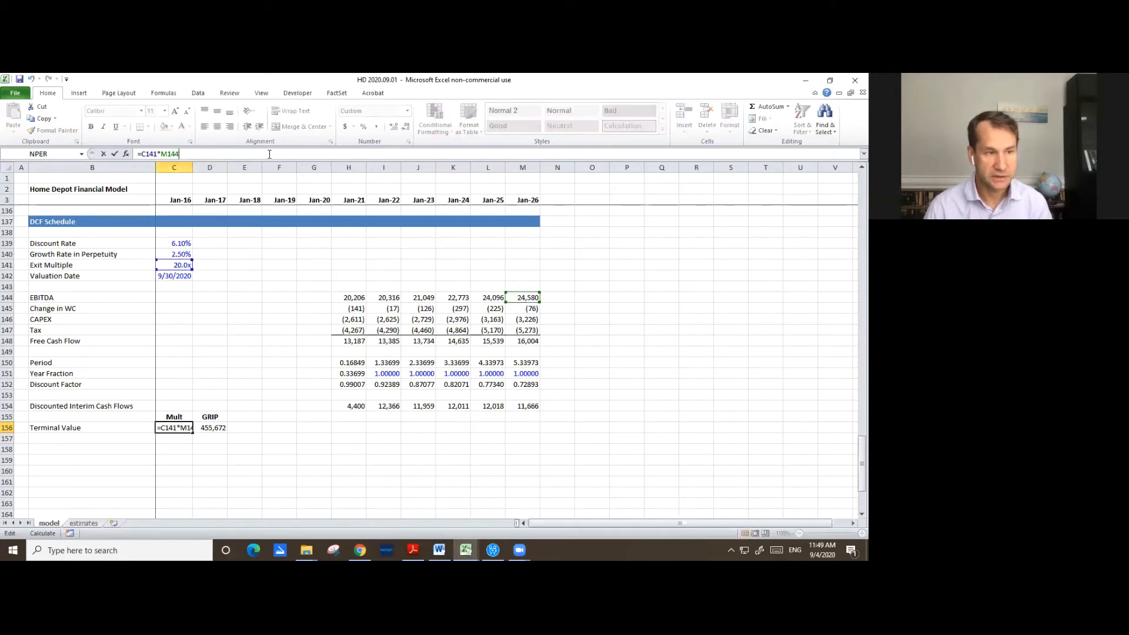
key(End)
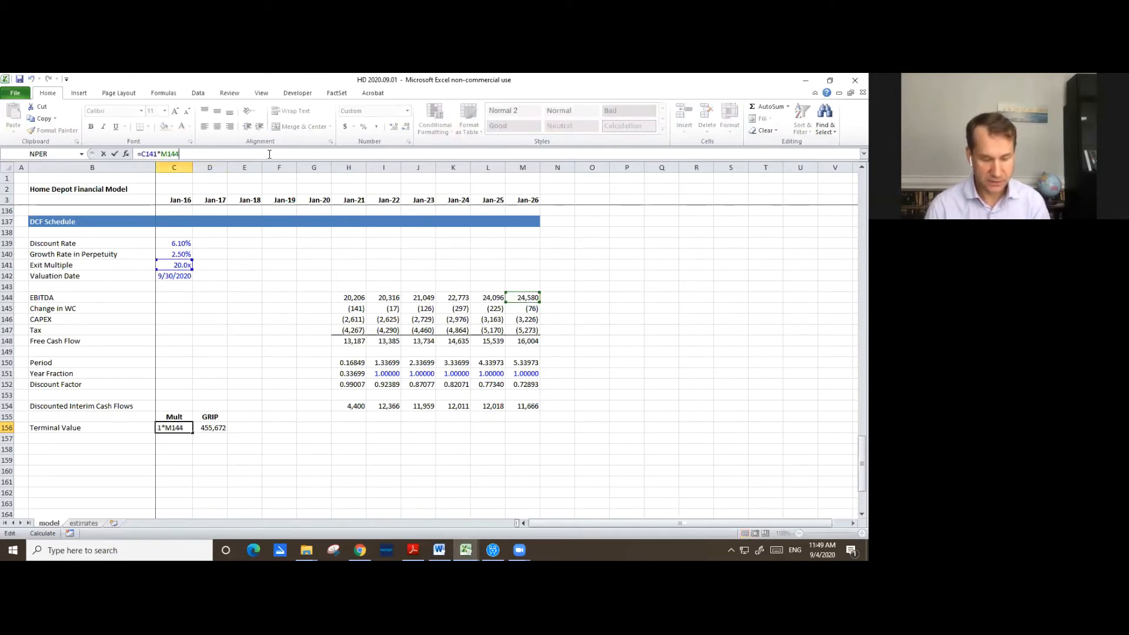
text(*)
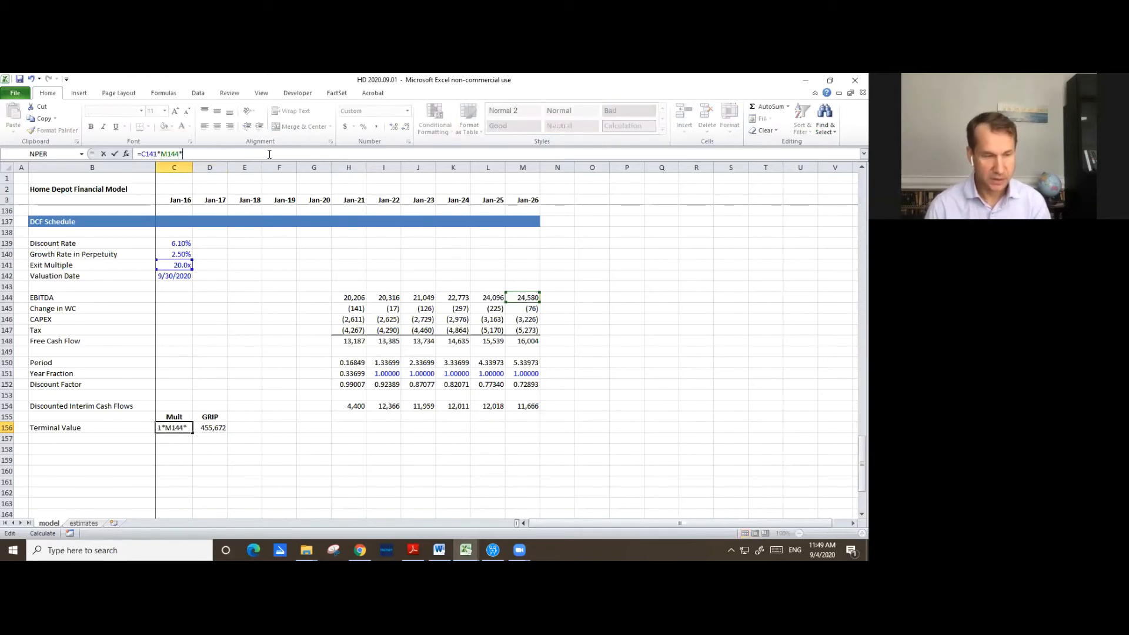
click(525, 385)
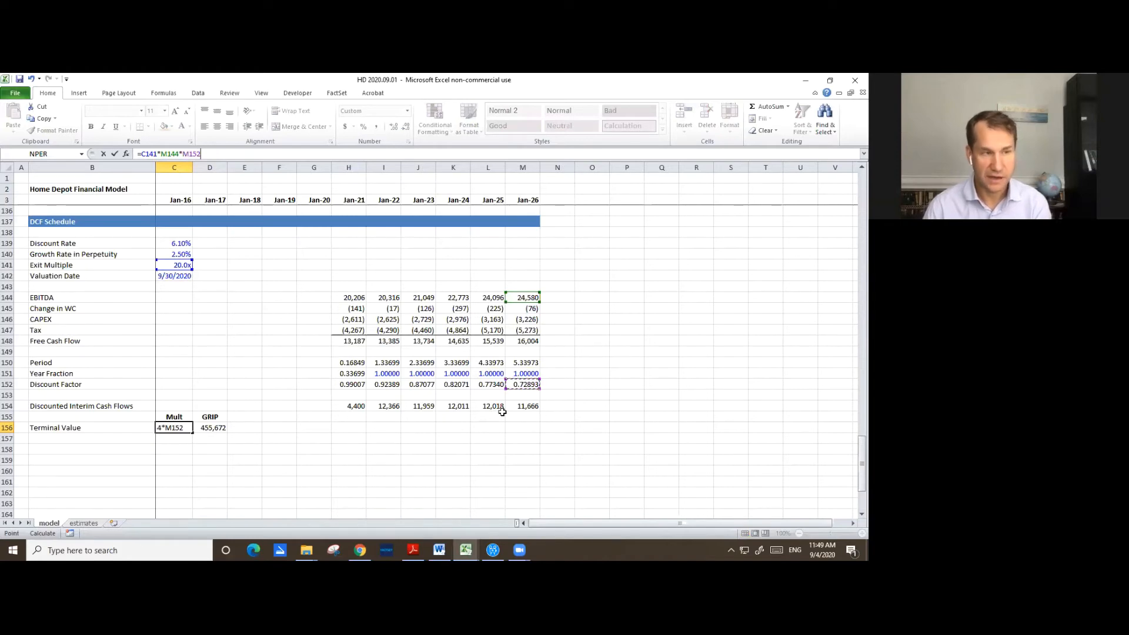
key(Return)
- Discount the GRIP terminal value in D156 by multiplying its formula by the Jan-26 discount factor M152
click(223, 429)
key(F2)
text(*)
click(529, 386)
key(Return)
- Label cell B157 as "Discounted Interim Cash Flows", directly below the Terminal Value row
click(97, 429)
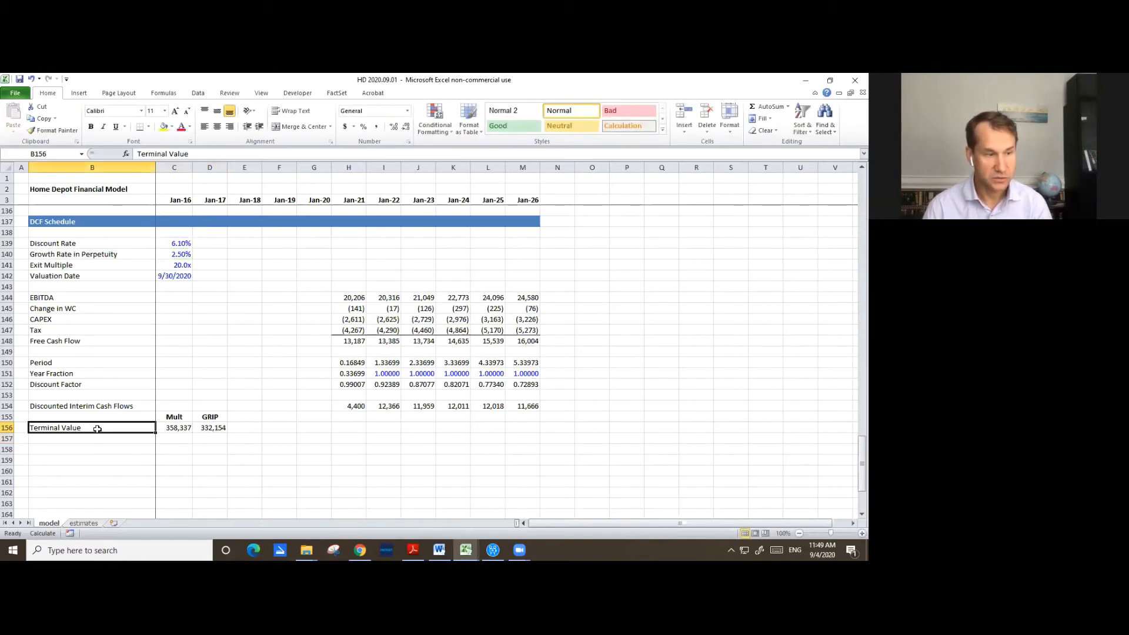
key(Right)
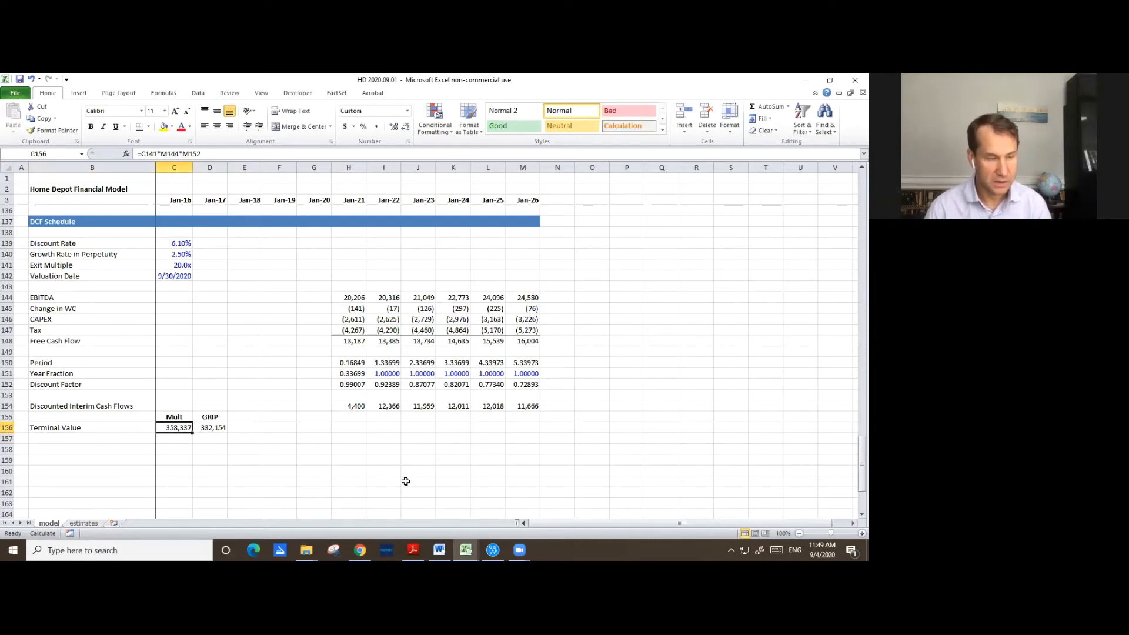
key(Down)
key(Left)
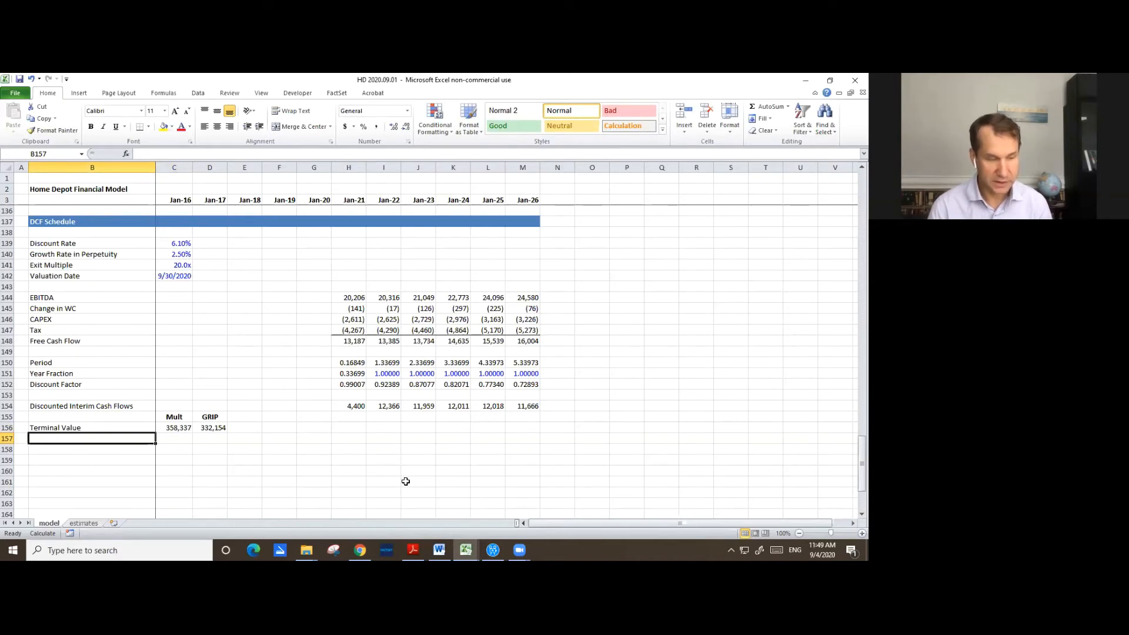
text(Discounted Interim Cash Flows)
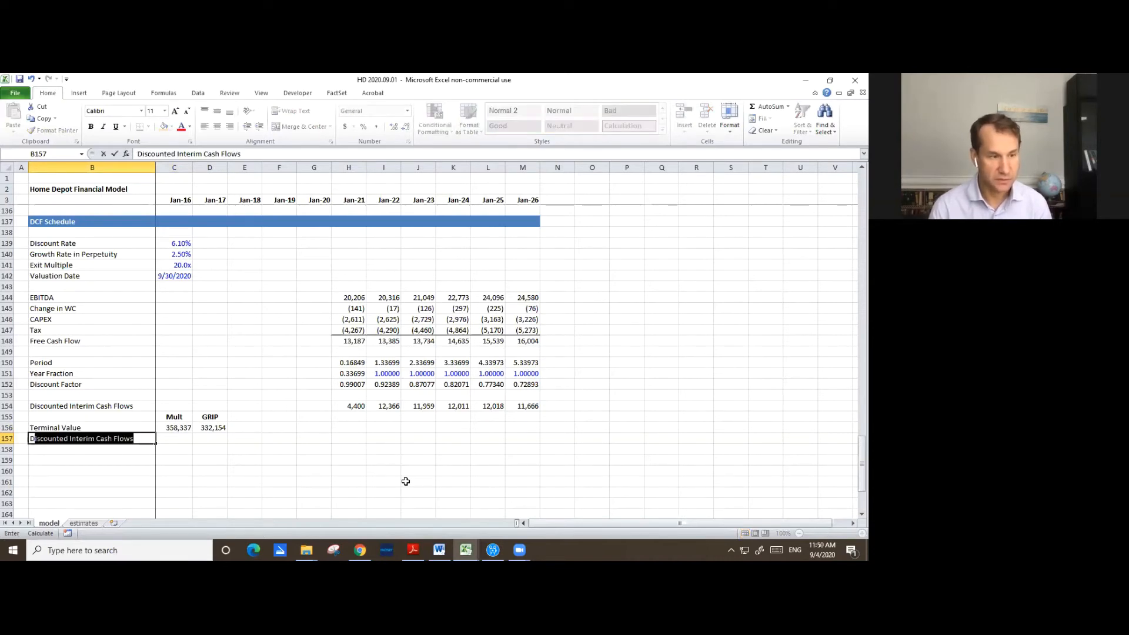
key(Tab)
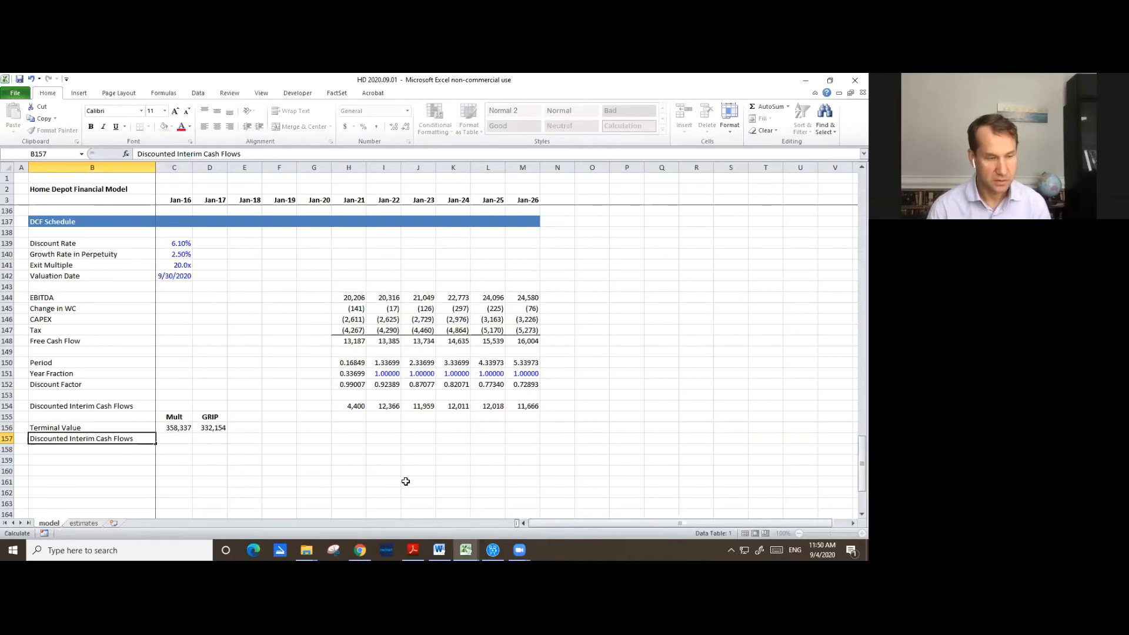
- Total the Jan-21 to Jan-26 discounted interim cash flows in the Mult column with =SUM(H154:M154) in C157
text(=)
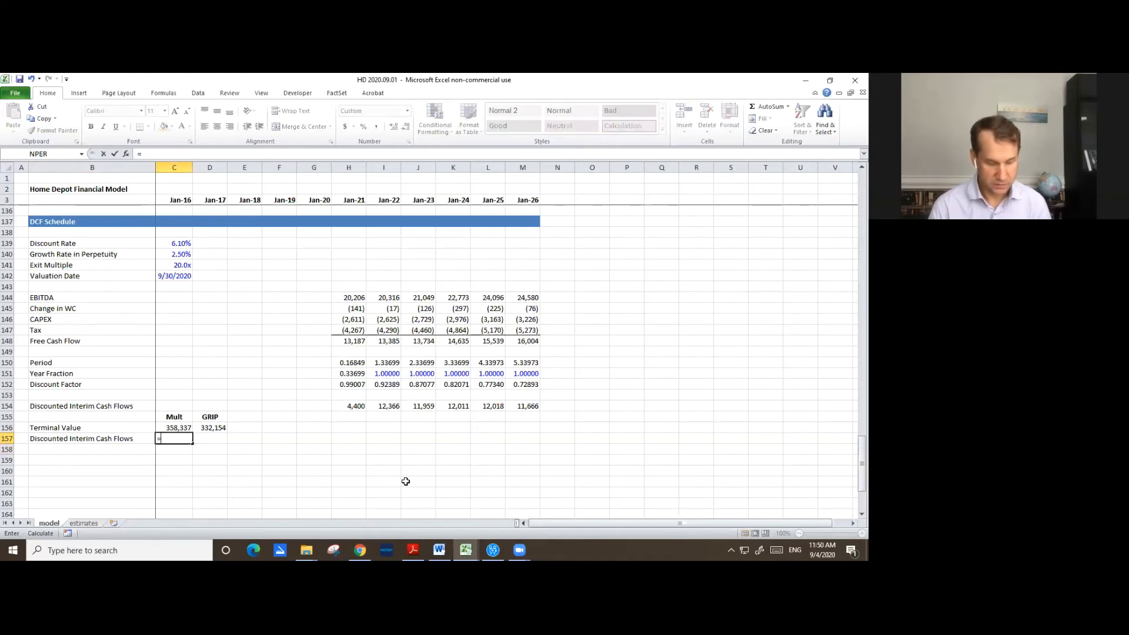
text(sum()
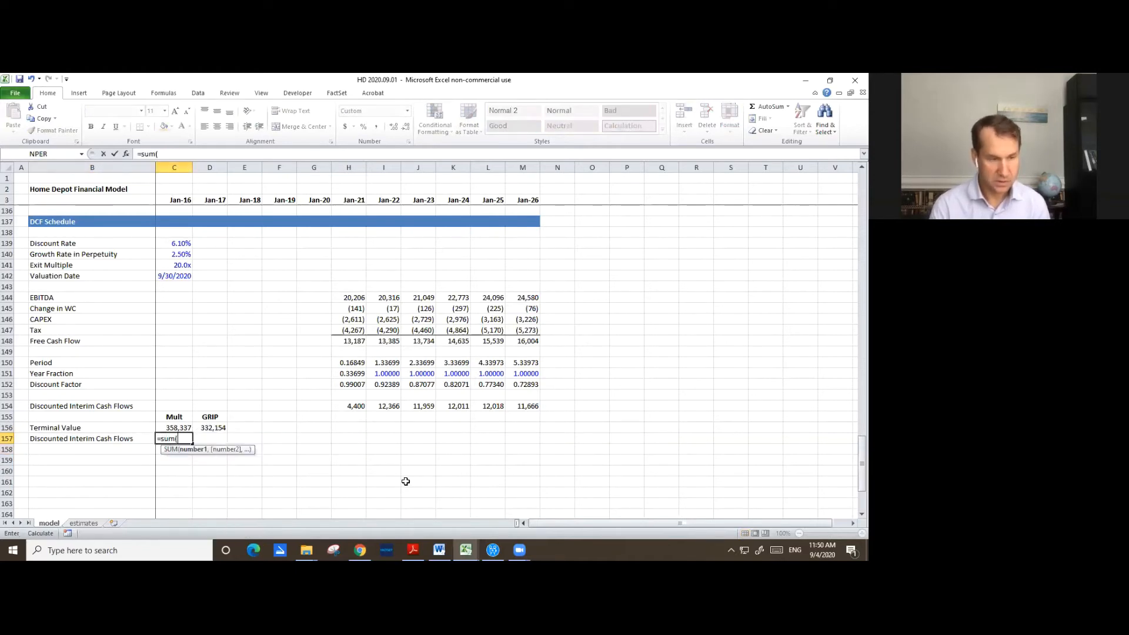
key(Up)
key(Up)
key(Up)
key(Right)
key(Right)
key(Right)
key(Right)
key(Right)
key(shift+Right)
key(shift+Right)
key(shift+Right)
key(shift+Right)
key(shift+Right)
text())
key(Return)
- Link the GRIP discounted interim cash flows in D157 to the Mult figure with =C157
key(Up)
key(Right)
text(=)
key(Left)
key(ctrl+Return)
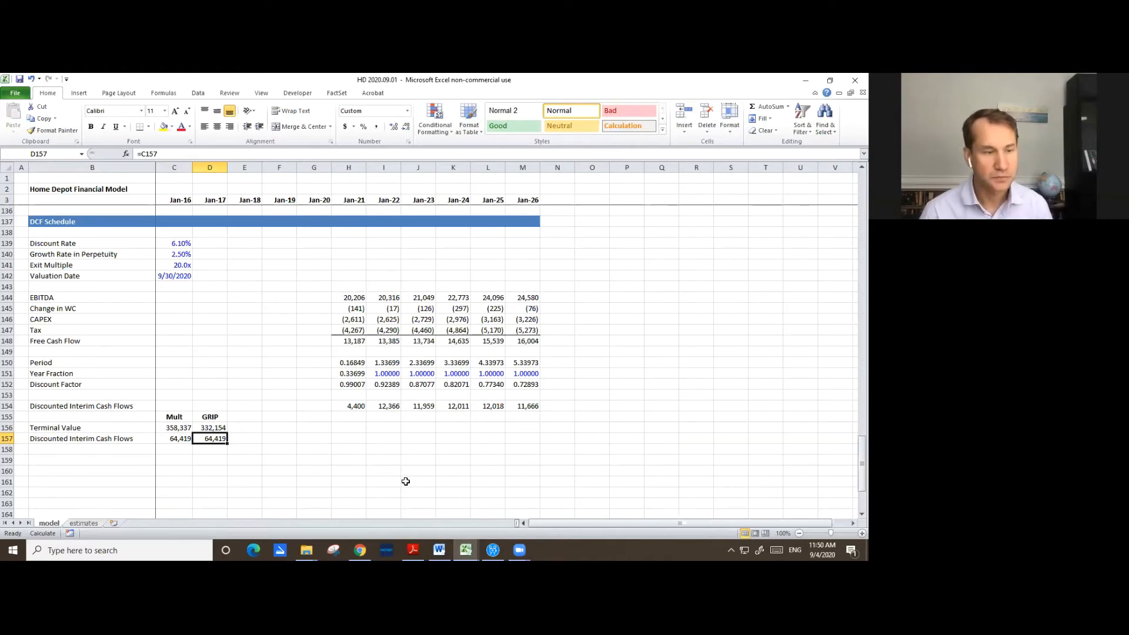
- Label cell B158 as "Enterprise Value", directly below the Discounted Interim Cash Flows row
key(Left)
key(Down)
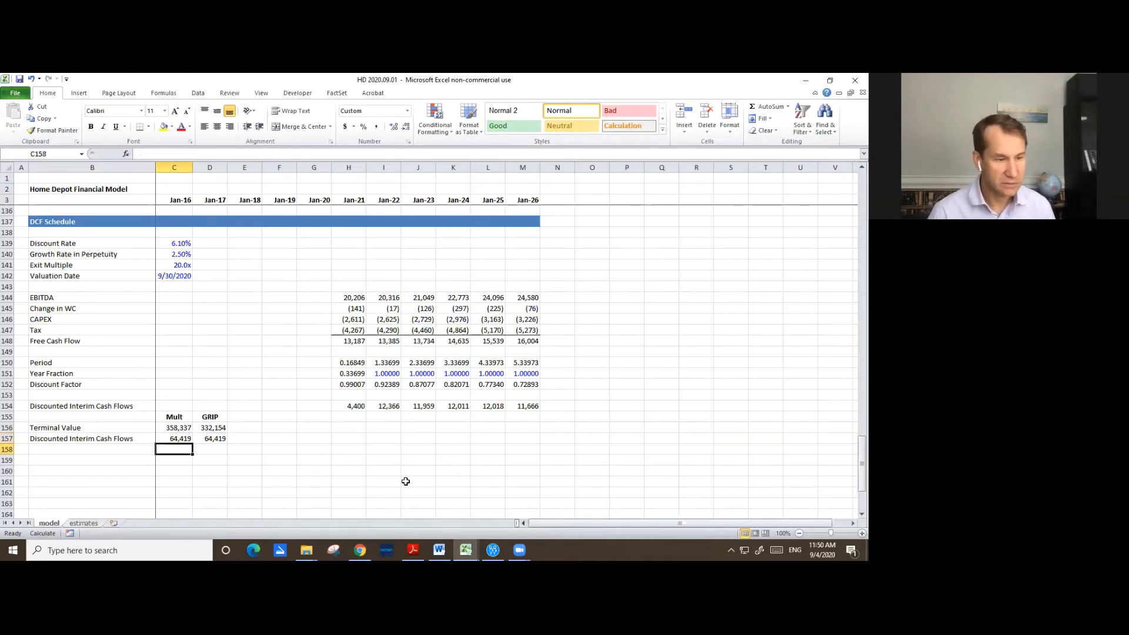
key(Left)
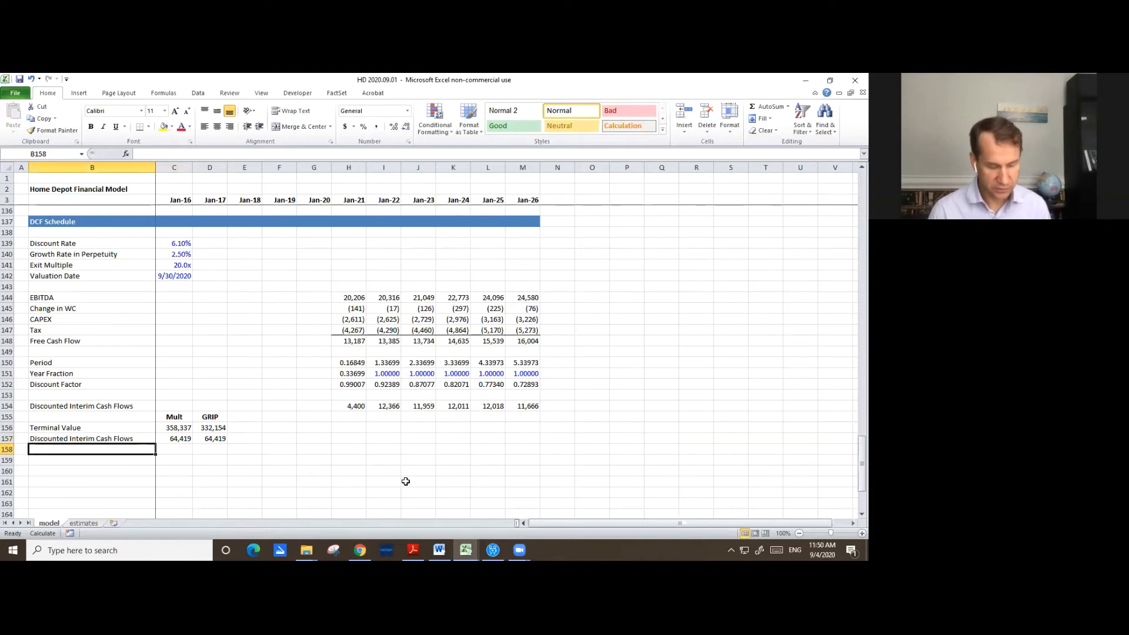
text(Enterprise Value)
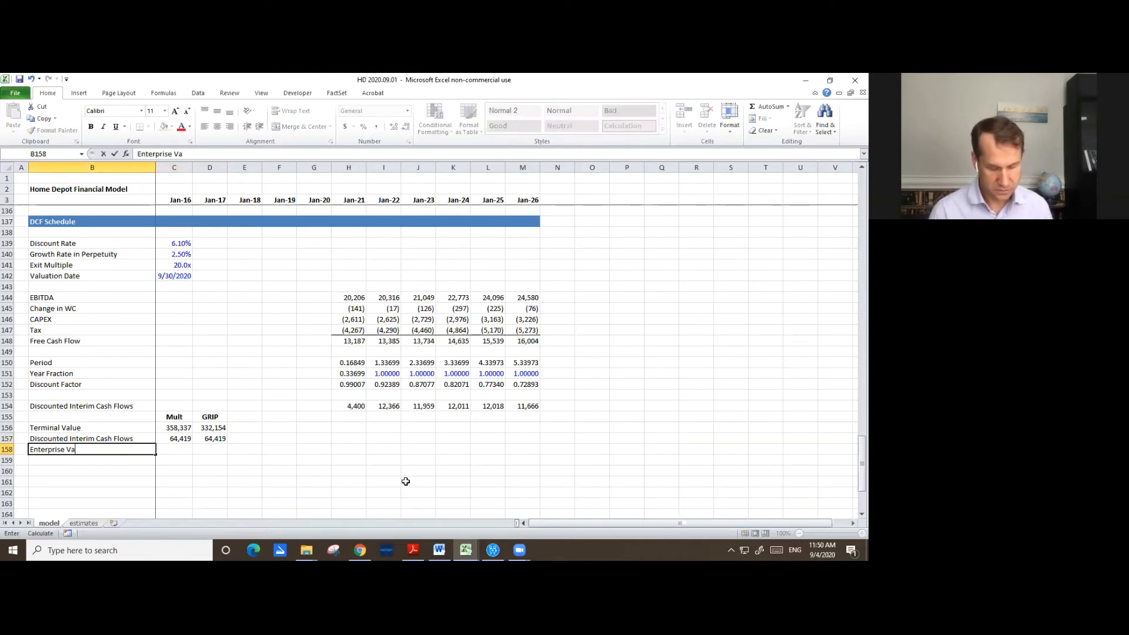
key(Right)
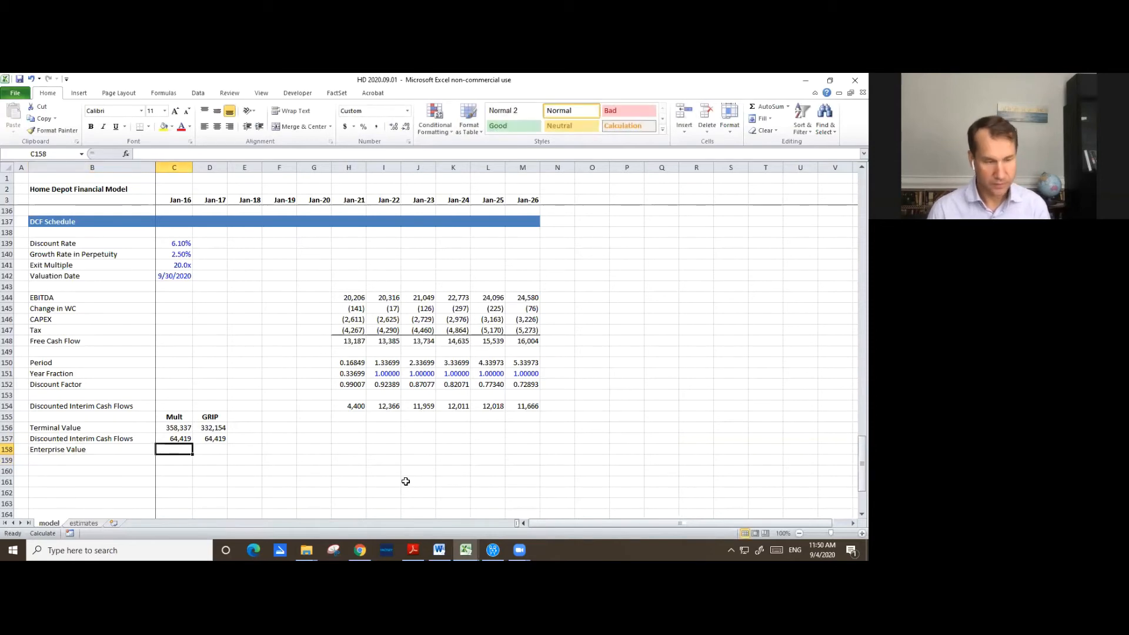
- Calculate enterprise value in C158 with =C156+C157 and copy the formula across to the GRIP column in D158
text(=)
key(Up)
key(Up)
text(+)
key(Up)
key(Return)
key(Up)
key(ctrl+c)
key(shift+Right)
key(ctrl+v)
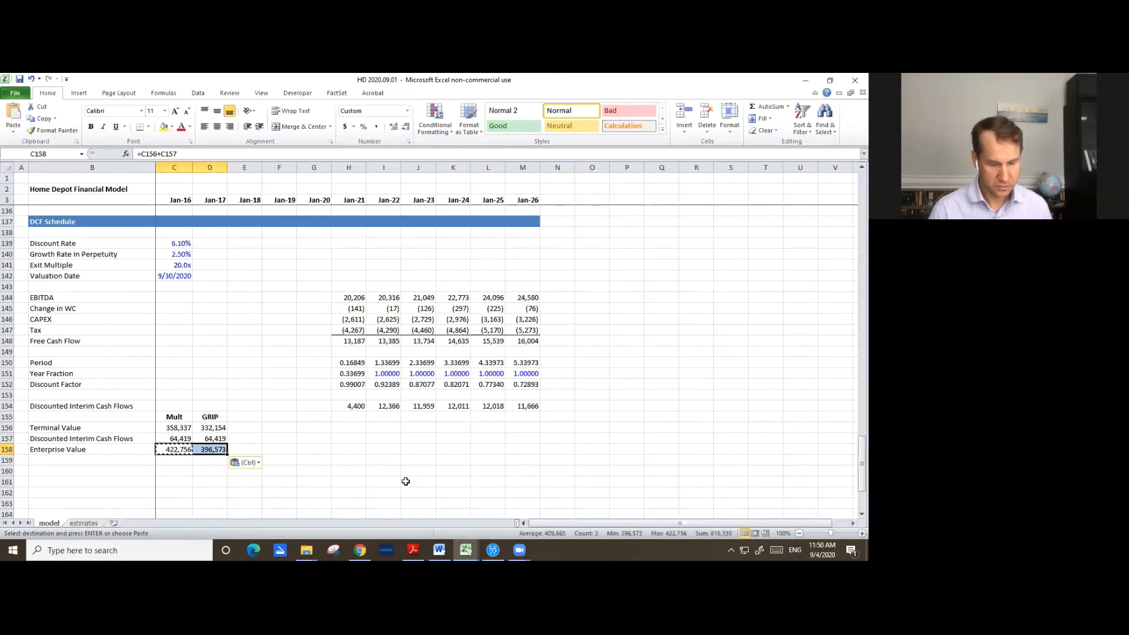
- Add a top border to the Enterprise Value cells C158:D158
key(alt)
key(h)
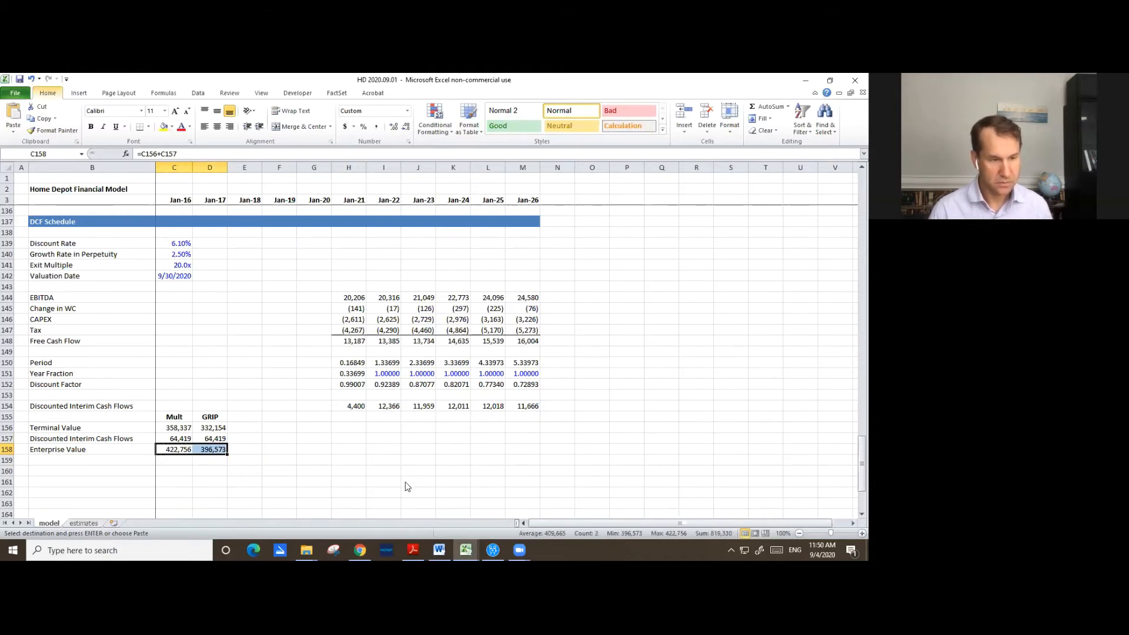
key(b)
key(m)
click(178, 259)
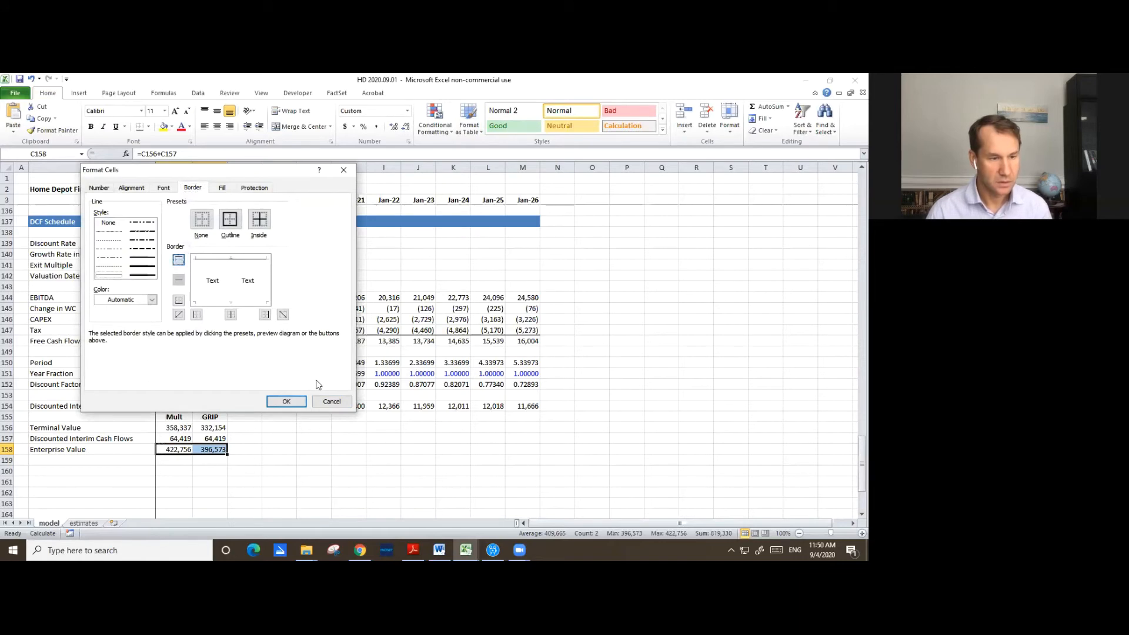
click(293, 403)
- Label cell B159 as "Net Debt", directly below the Enterprise Value row
click(132, 464)
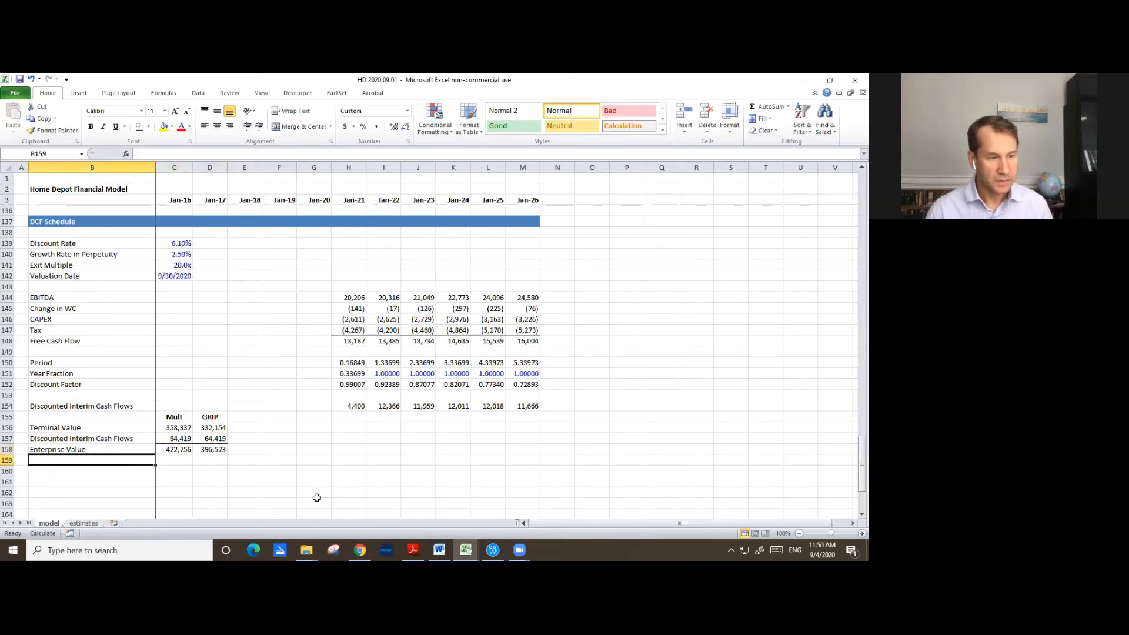
scroll(390, 484, down, 3)
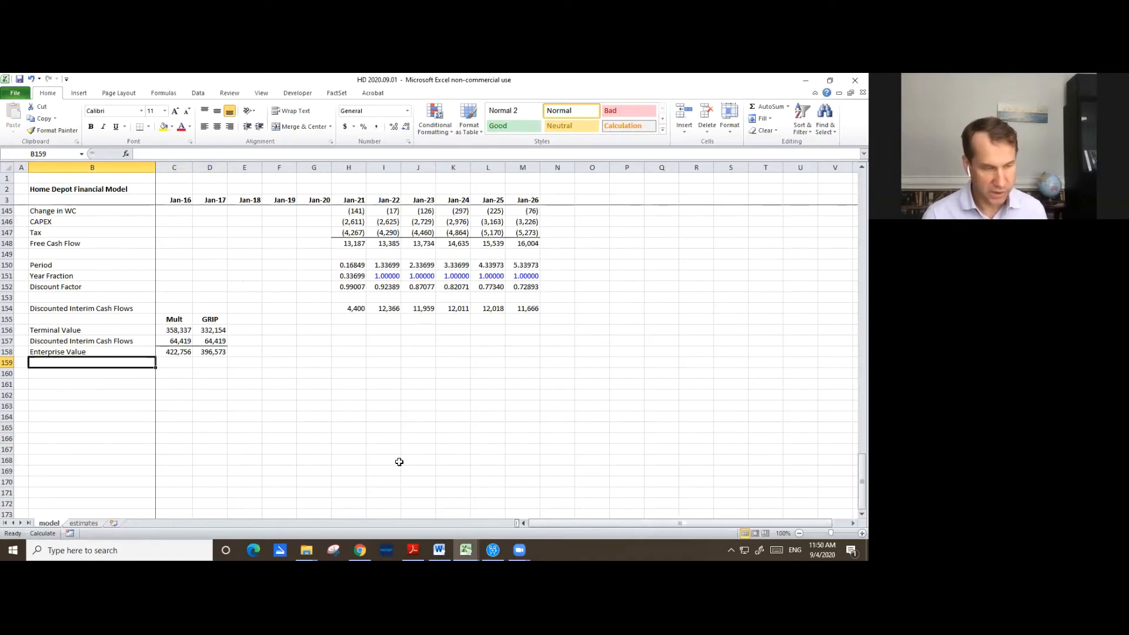
text(Debt)
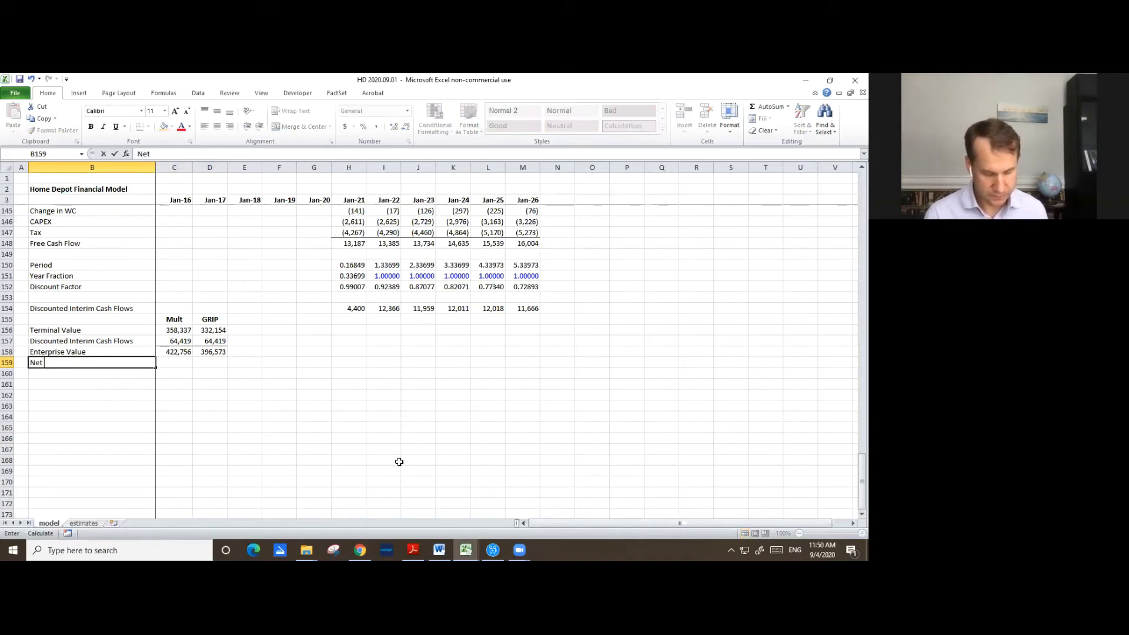
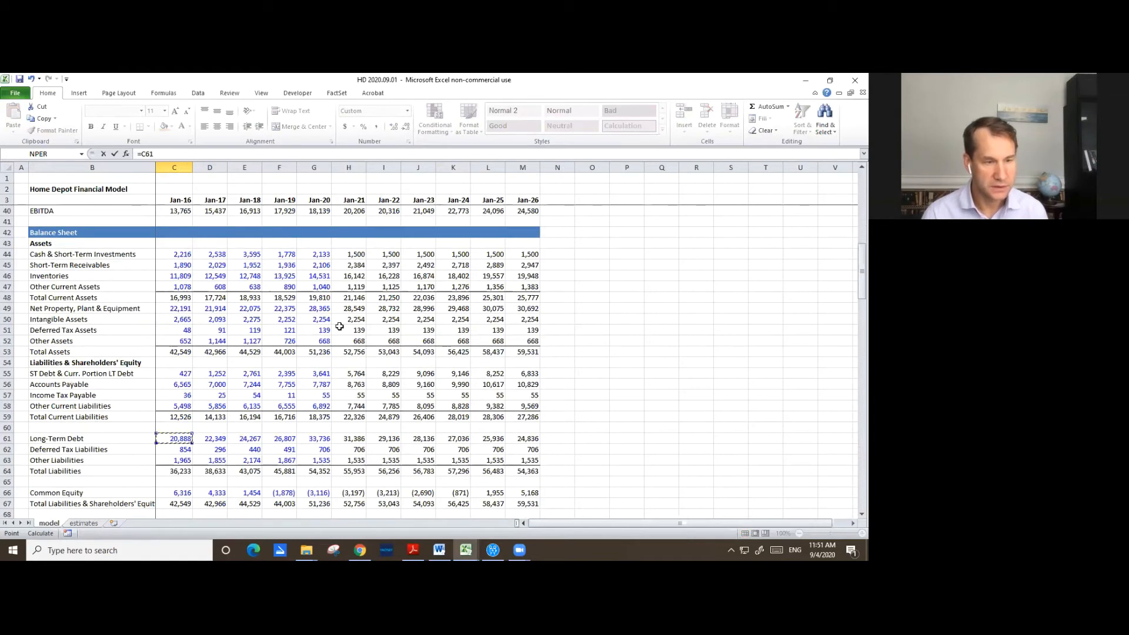
- Calculate negative net debt in C159 from the Jan-20 balance sheet debt and cash with =-(G55+G61-G44)
scroll(339, 327, down, 1)
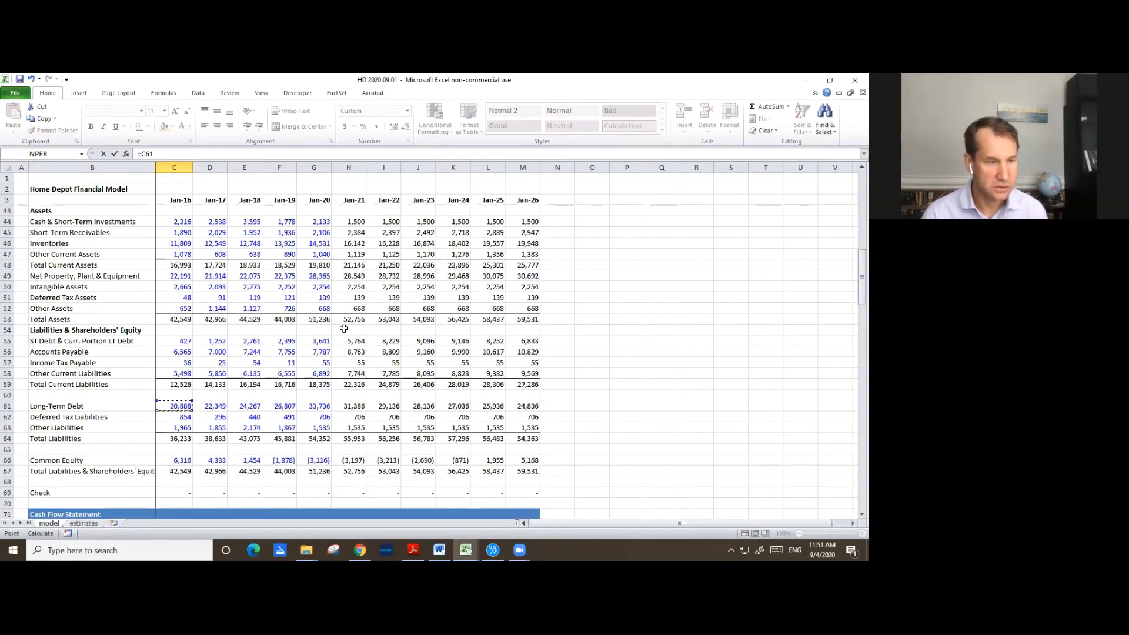
click(309, 341)
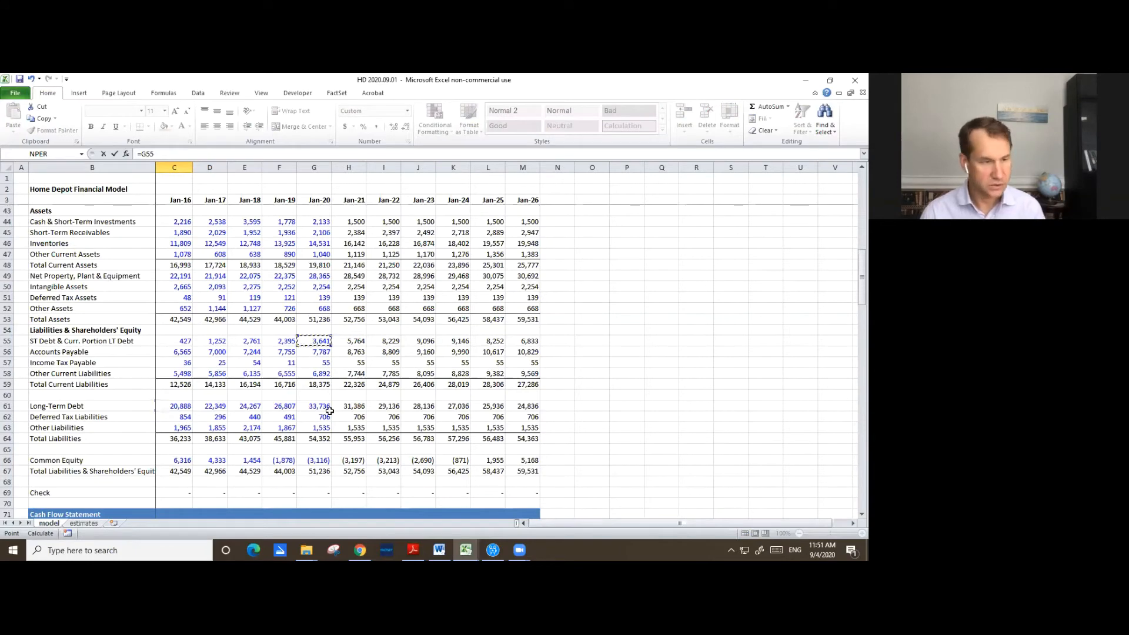
text(+)
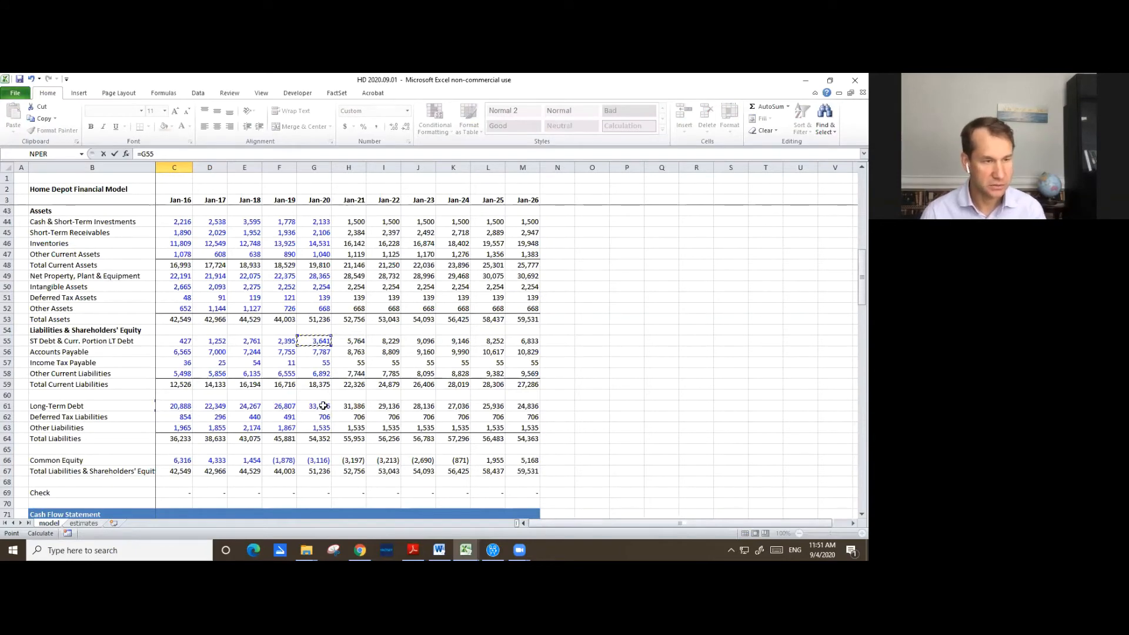
click(323, 407)
text(-)
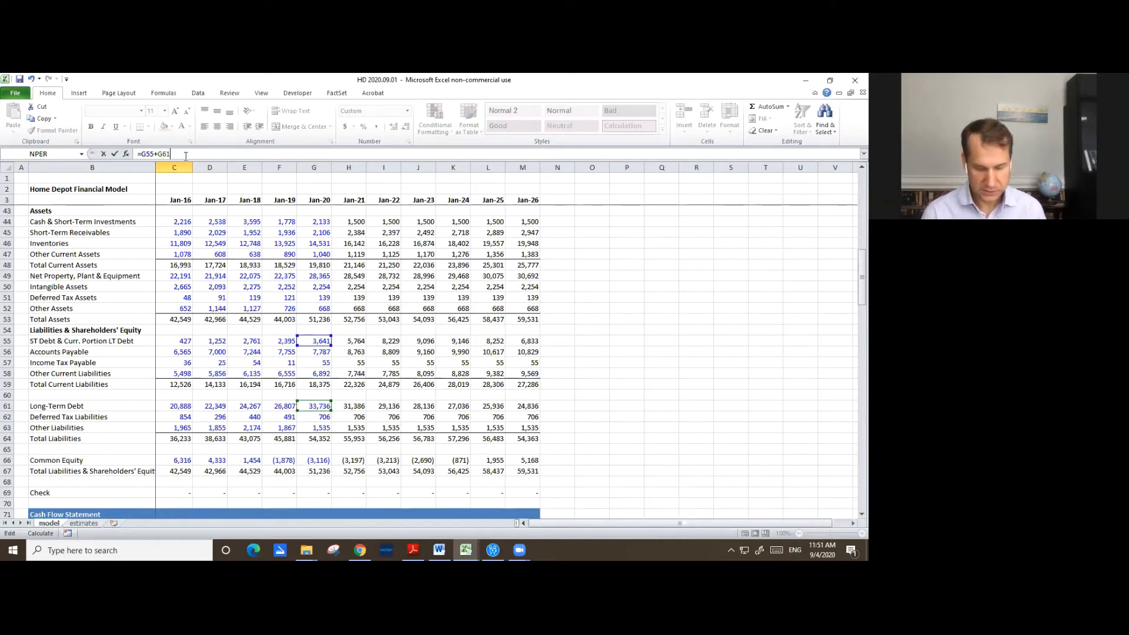
click(310, 224)
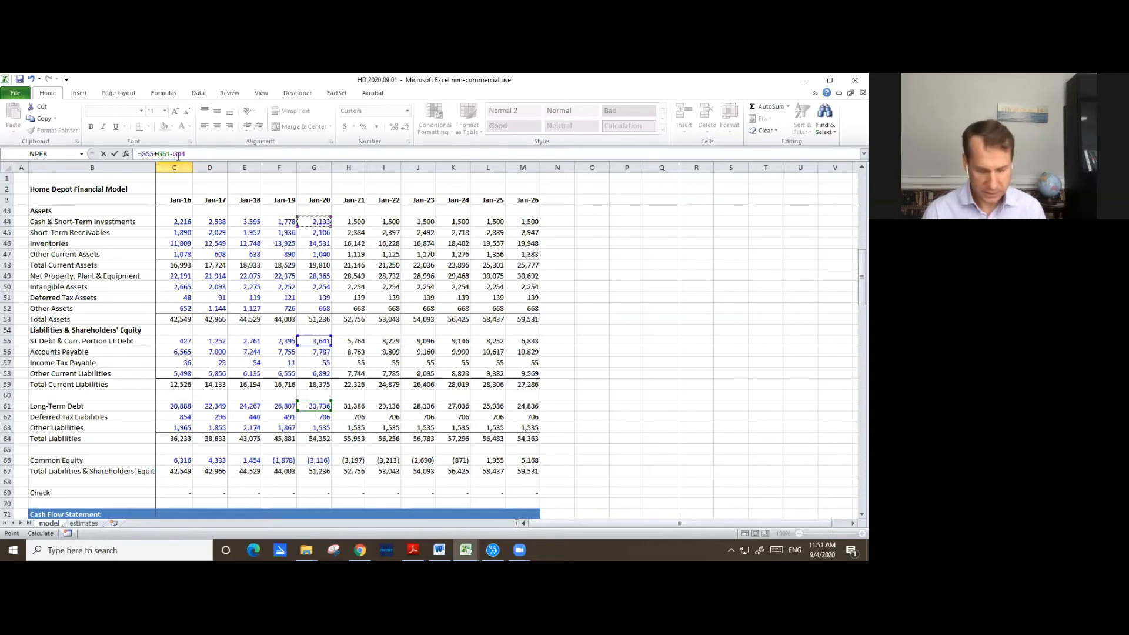
click(141, 154)
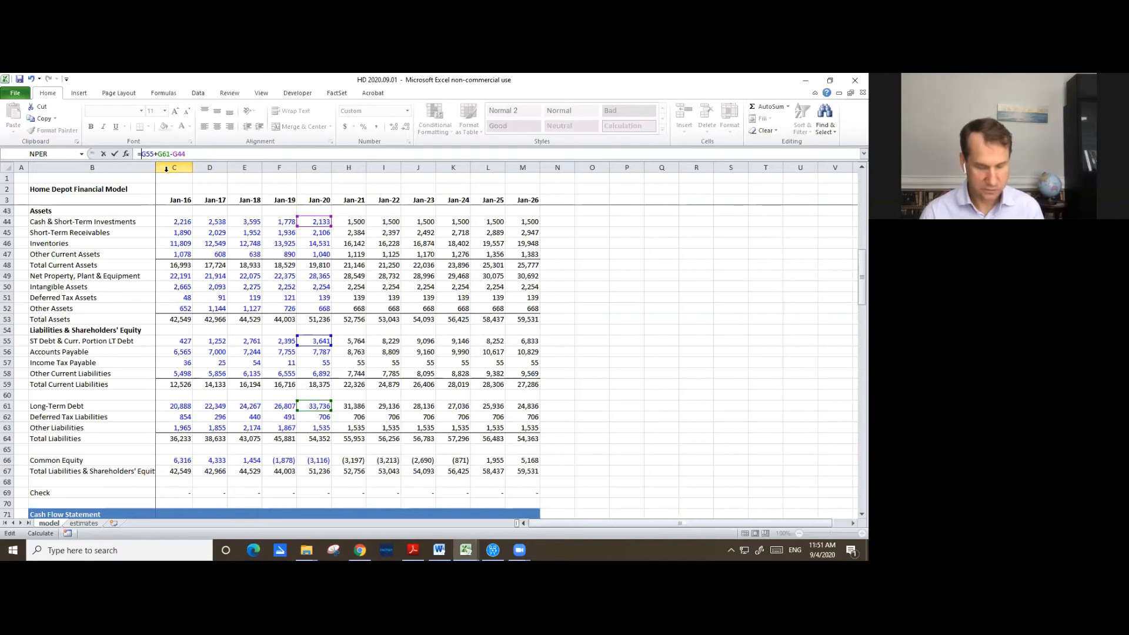
text(()
key(End)
text())
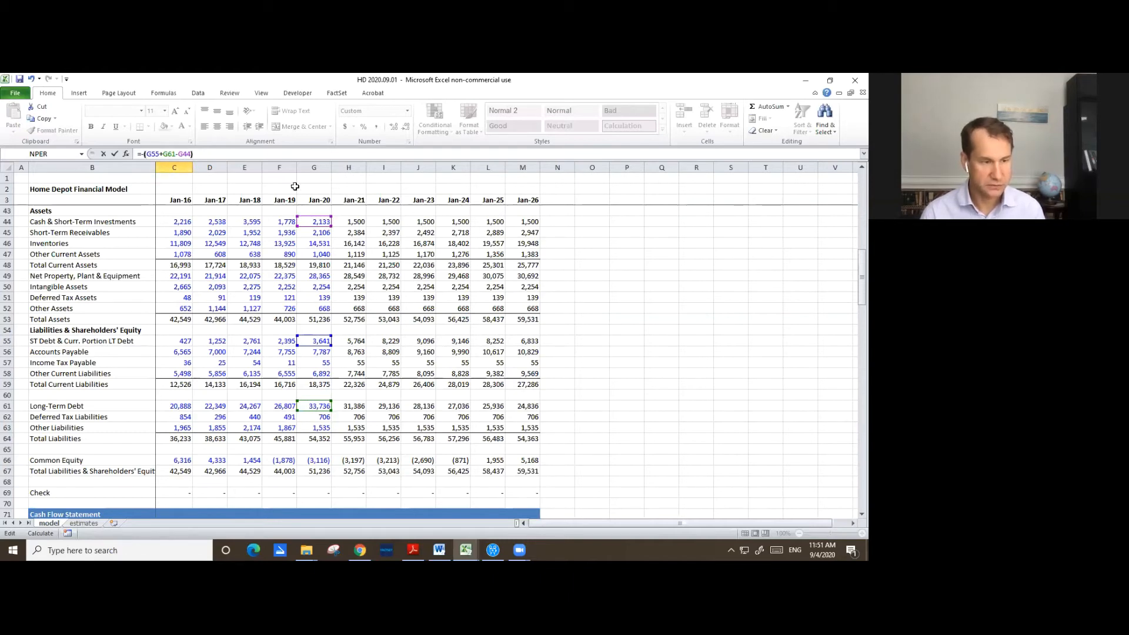
key(Return)
- Link the GRIP net debt in D159 to the Mult figure with =C159
key(Up)
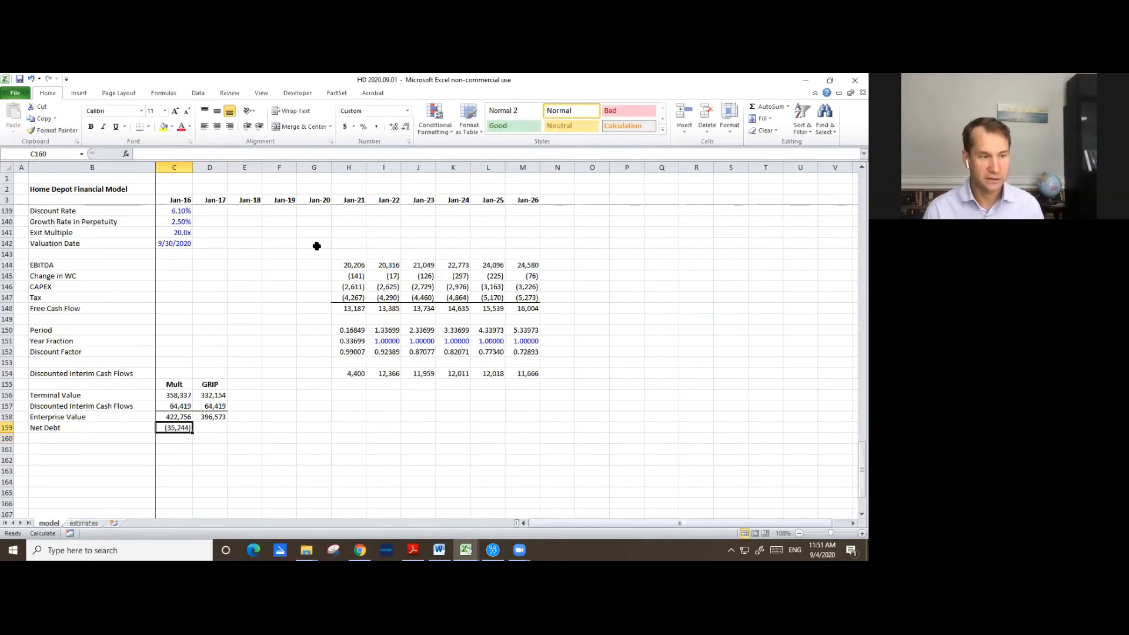
key(Right)
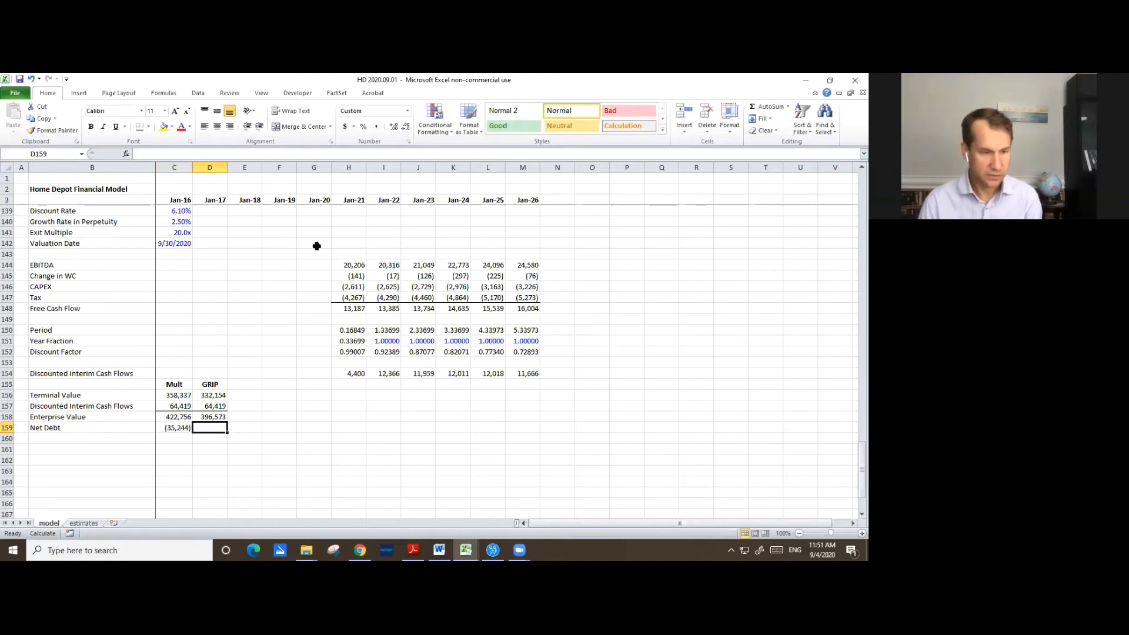
text(=C159)
key(Return)
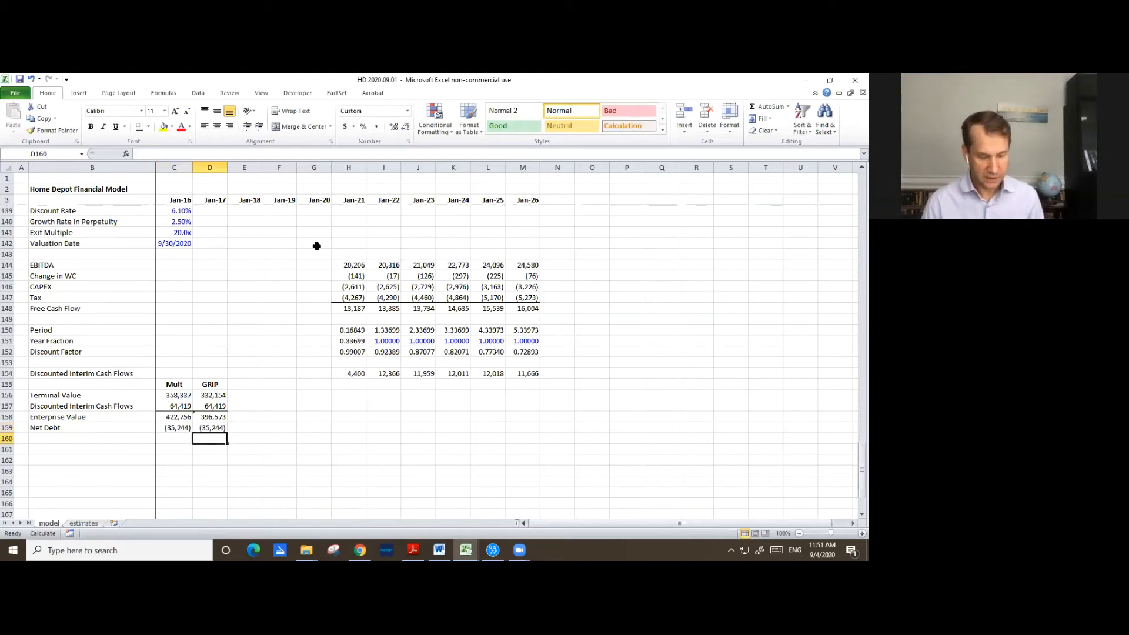
- Label cell B160 as "Equity Value", directly below the Net Debt row
key(Left)
key(Left)
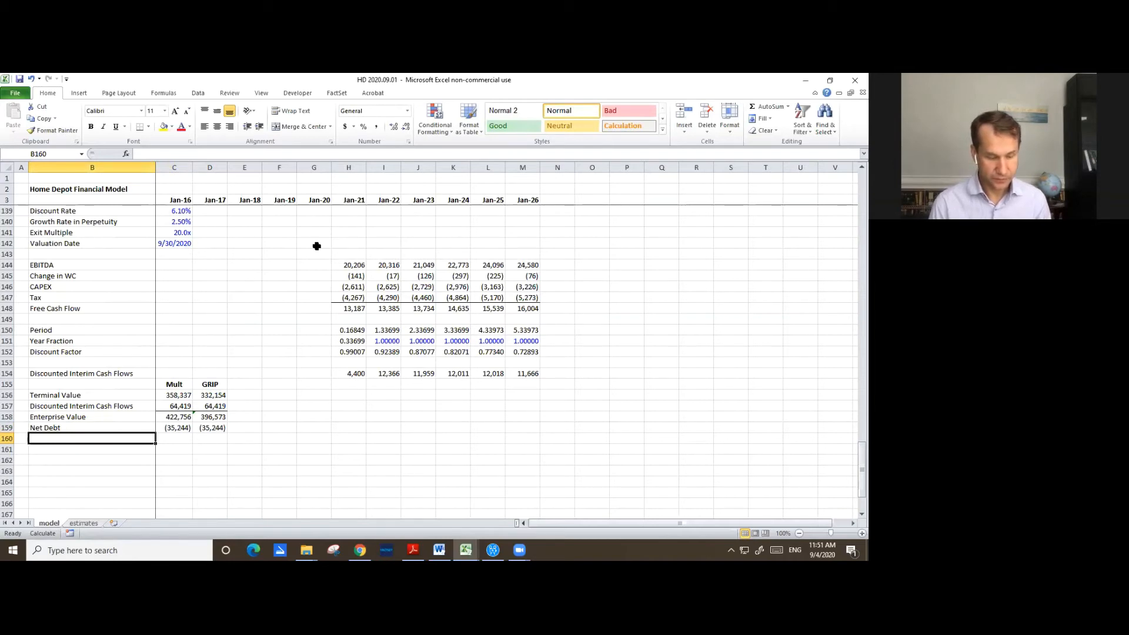
text(Equi)
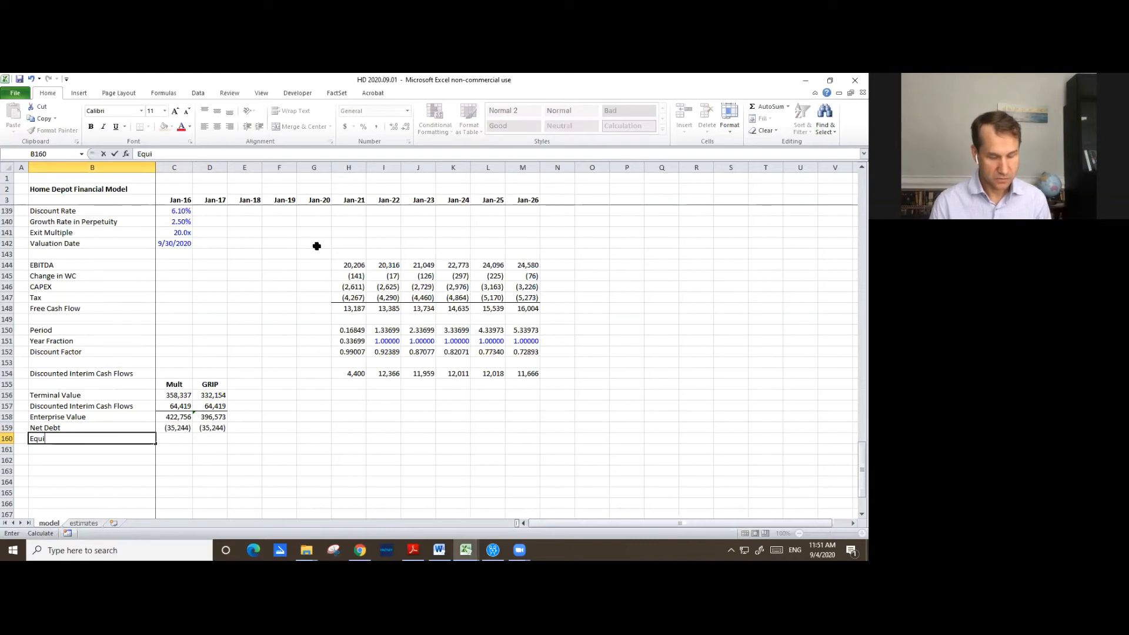
text(ty Value)
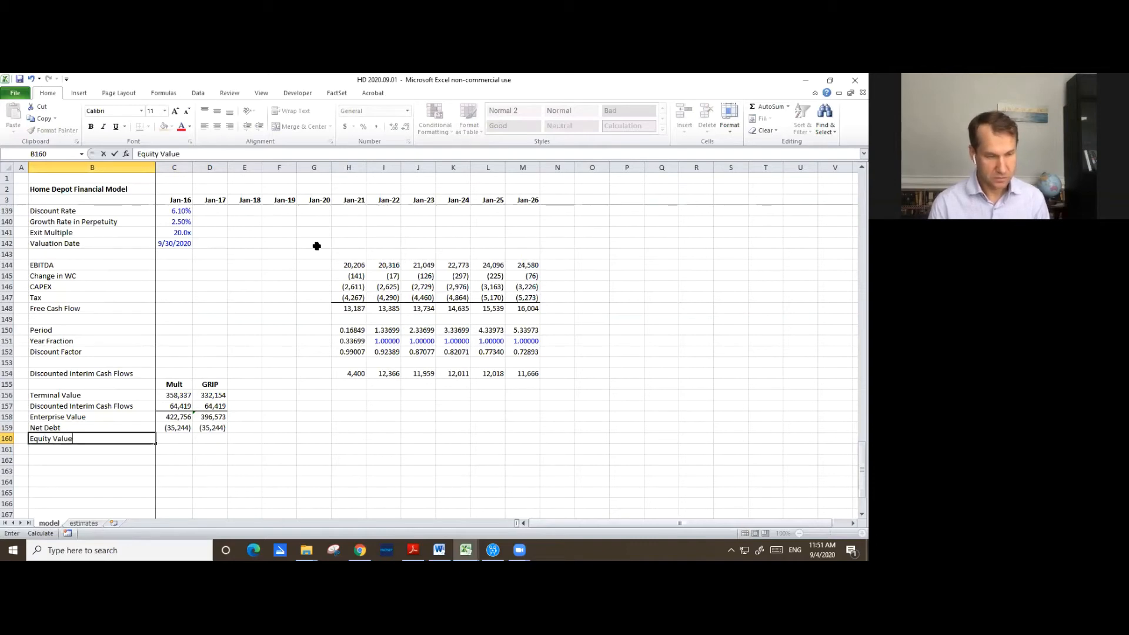
key(Tab)
- Calculate equity value in C160 with =C158+C159 and copy the formula across to the GRIP column in D160
text(=)
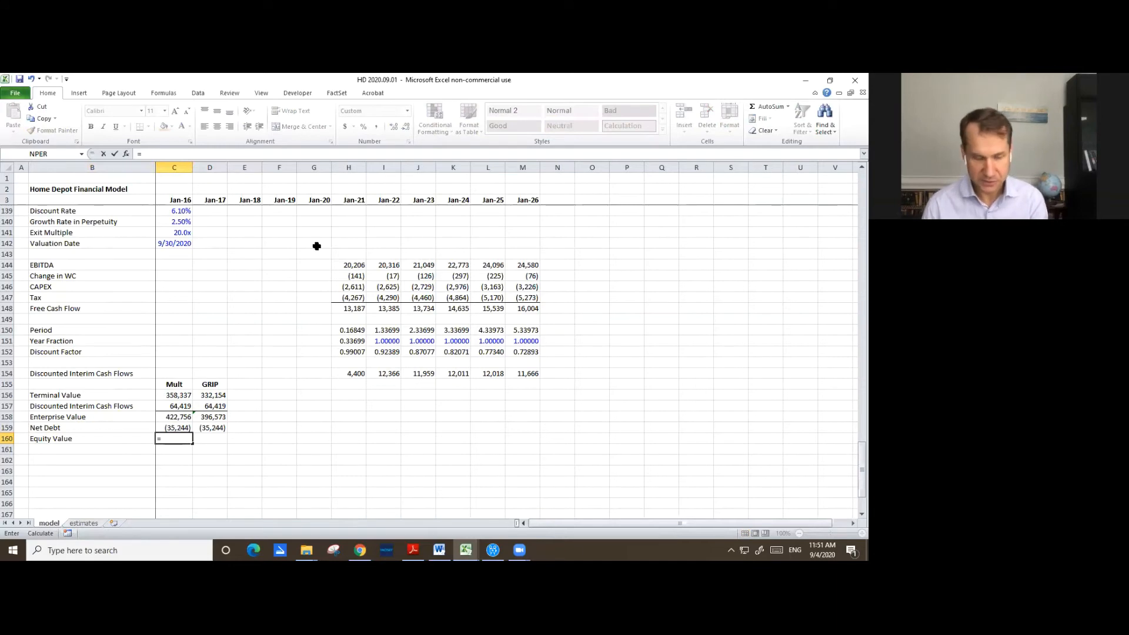
key(Up)
key(Up)
text(+)
key(Up)
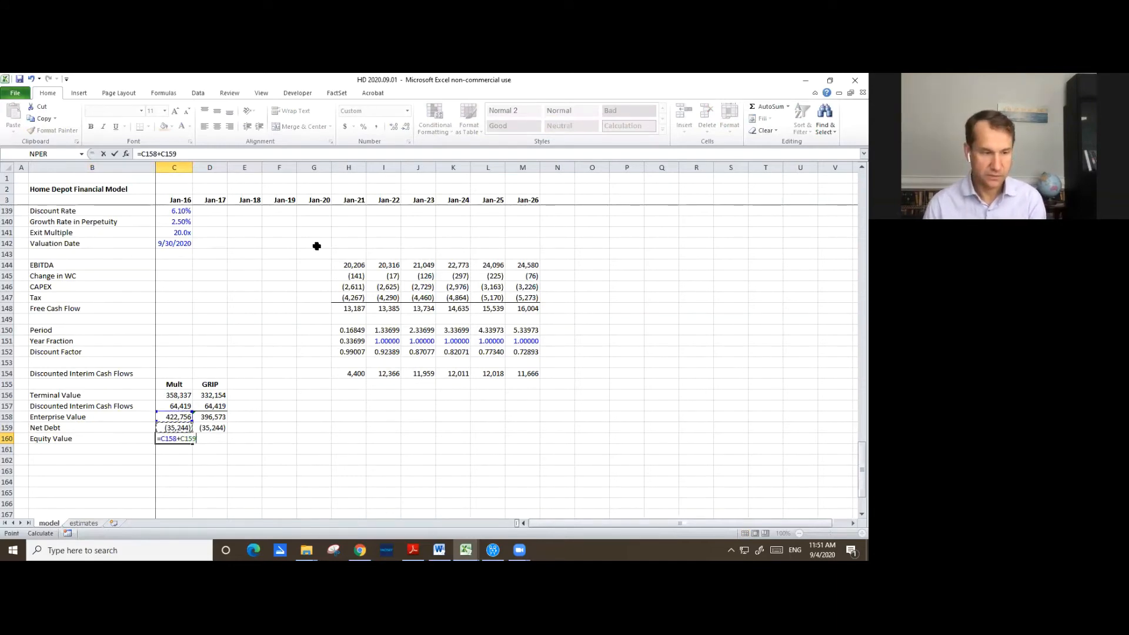
key(ctrl+Return)
key(ctrl+c)
key(shift+Right)
key(ctrl+v)
- Add a top border to the Equity Value cells C160:D160
key(alt+o)
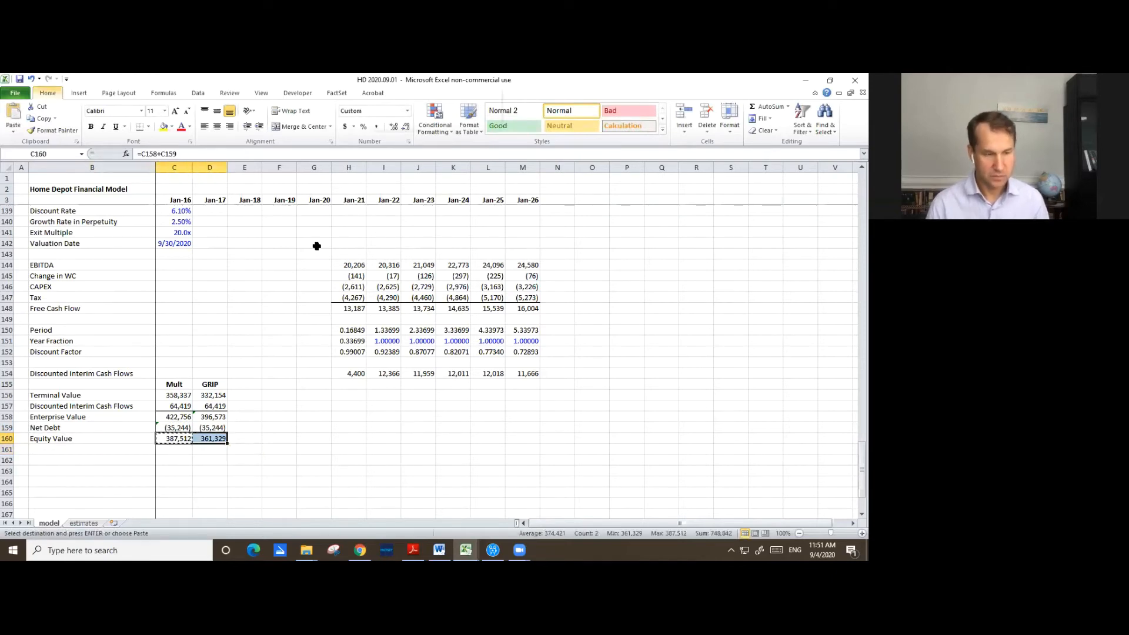
key(e)
key(alt+t)
key(Return)
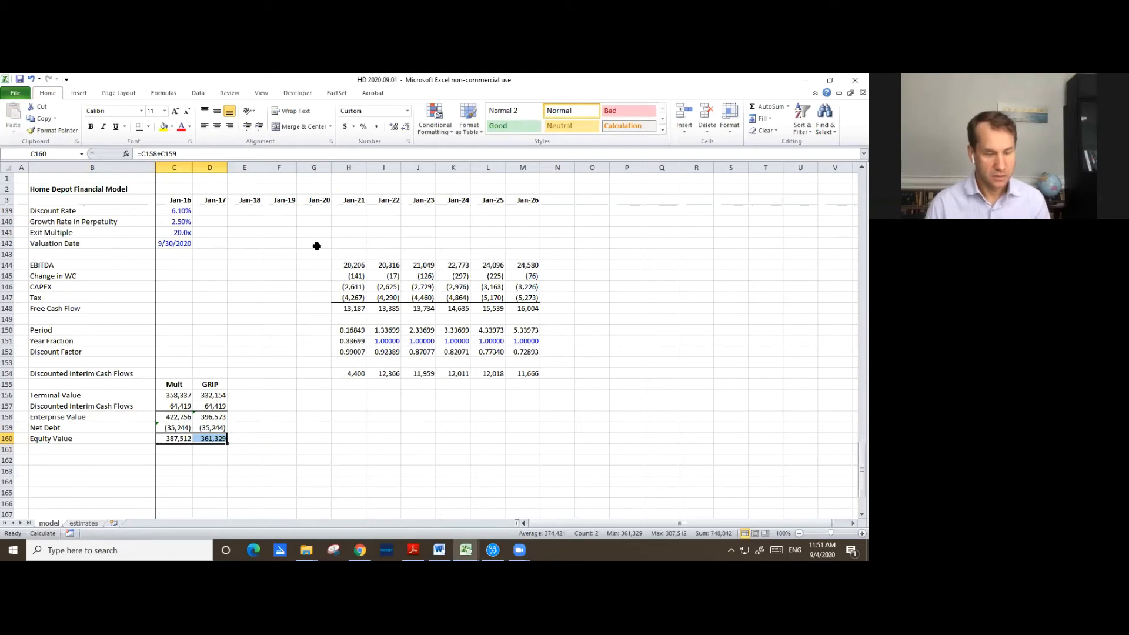
- Label cell B161 as "Shares Outstanding", directly below the Equity Value row
key(Down)
key(Left)
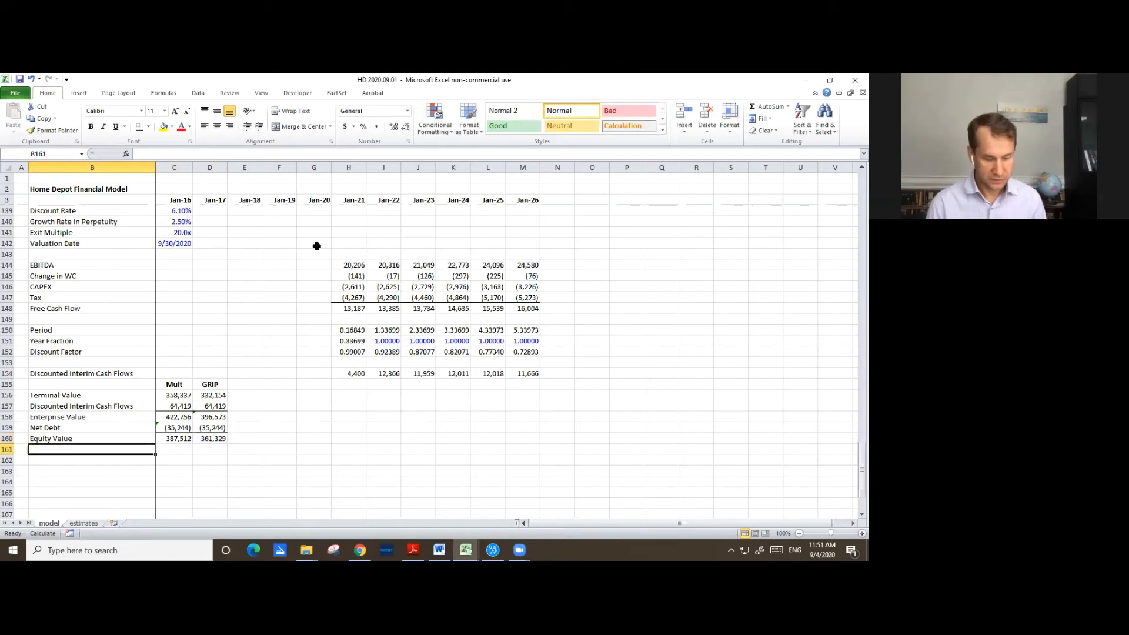
text(Sh)
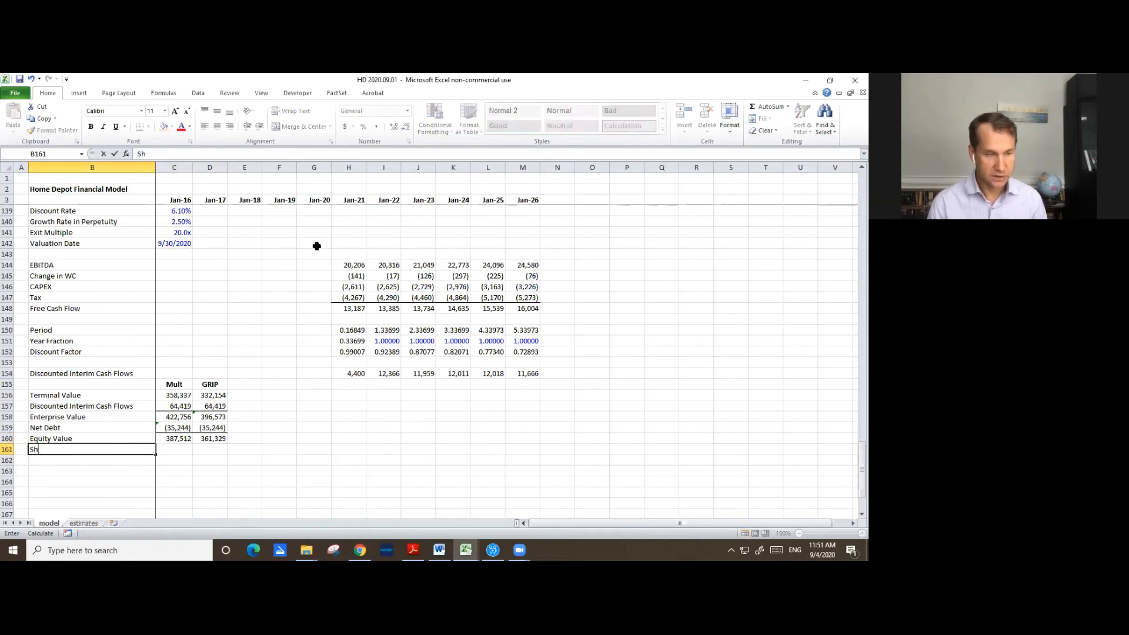
text(ares)
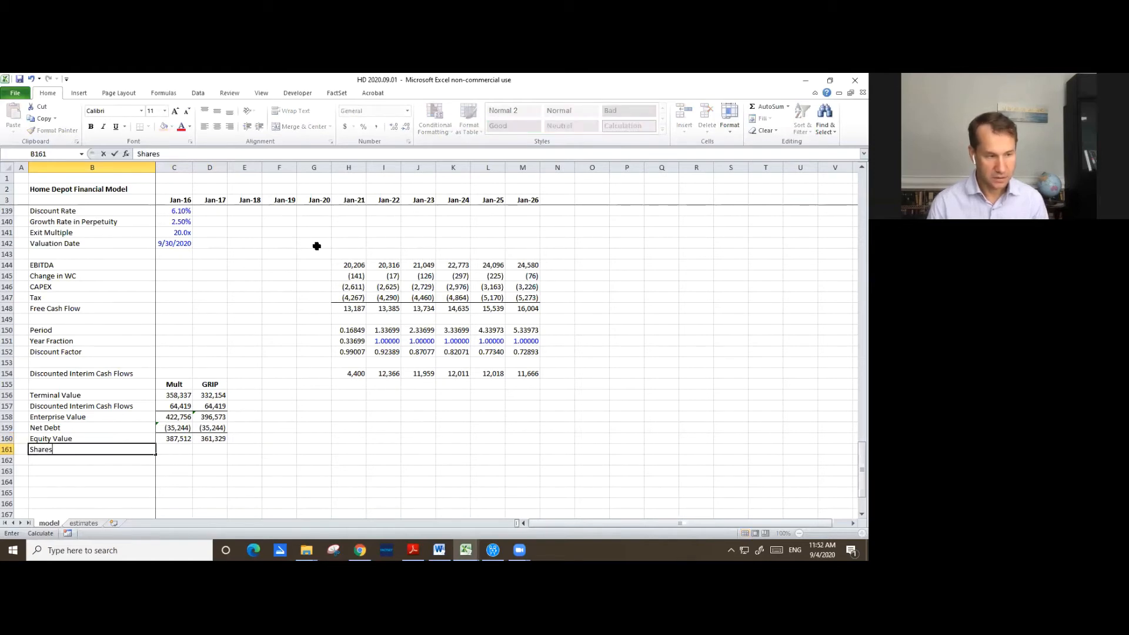
text( Outstanding)
key(Tab)
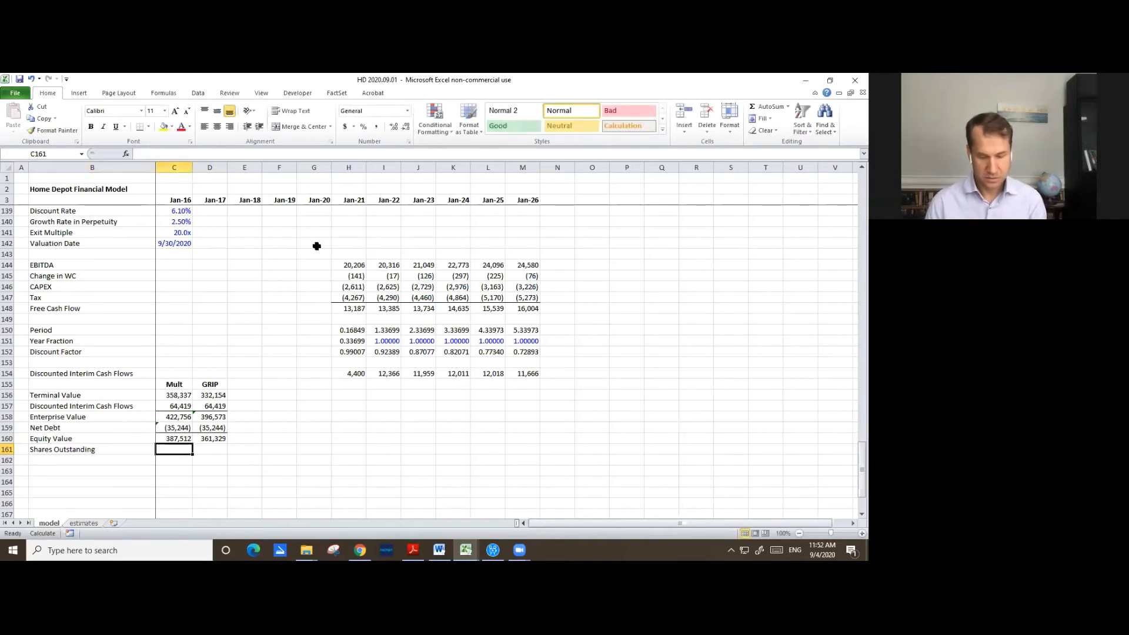
text(=)
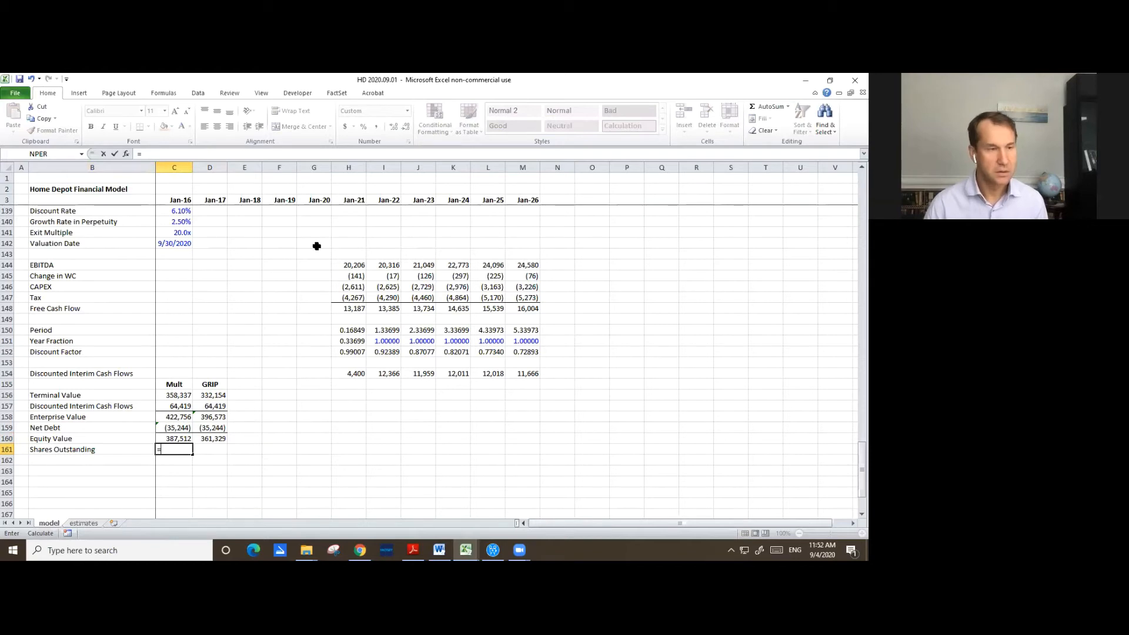
key(Page_Up)
key(Page_Up)
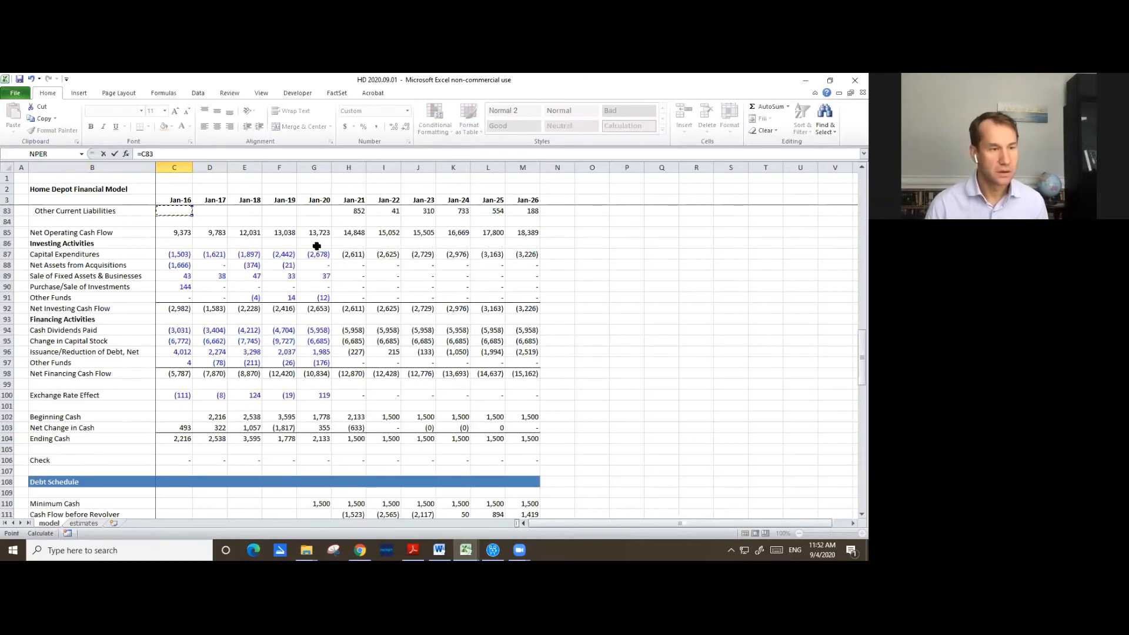
key(Page_Down)
key(Escape)
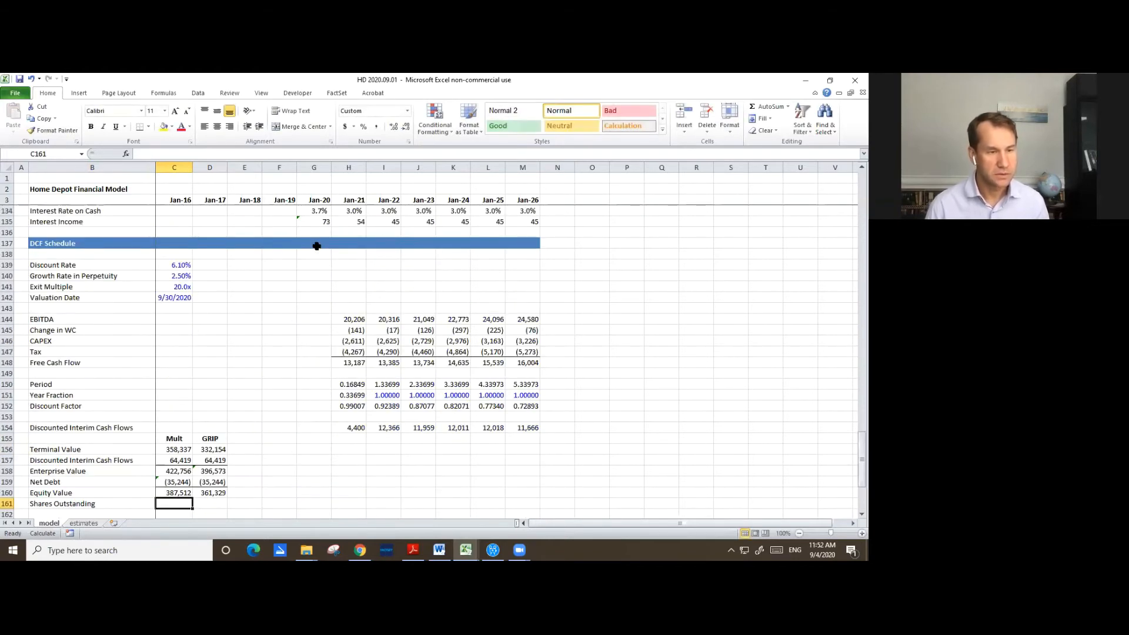
- Switch to the FactSet snapshot in Chrome and copy Home Depot's fully diluted shares outstanding, 1,083,528,497, from the share breakdown
scroll(216, 461, down, 2)
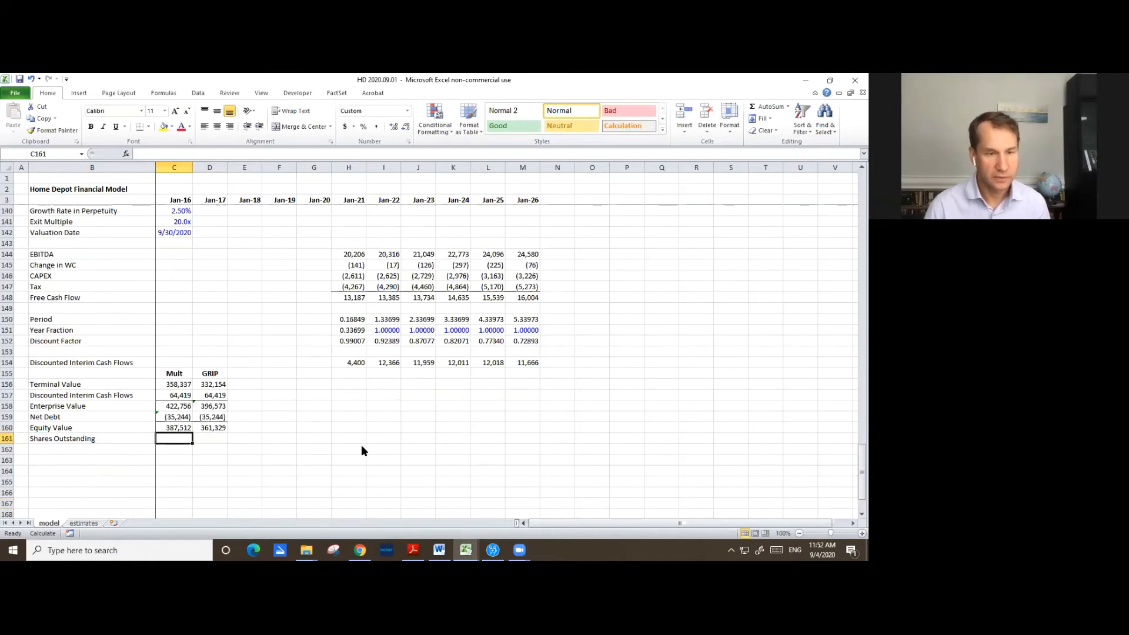
key(alt+Tab)
key(alt+Tab)
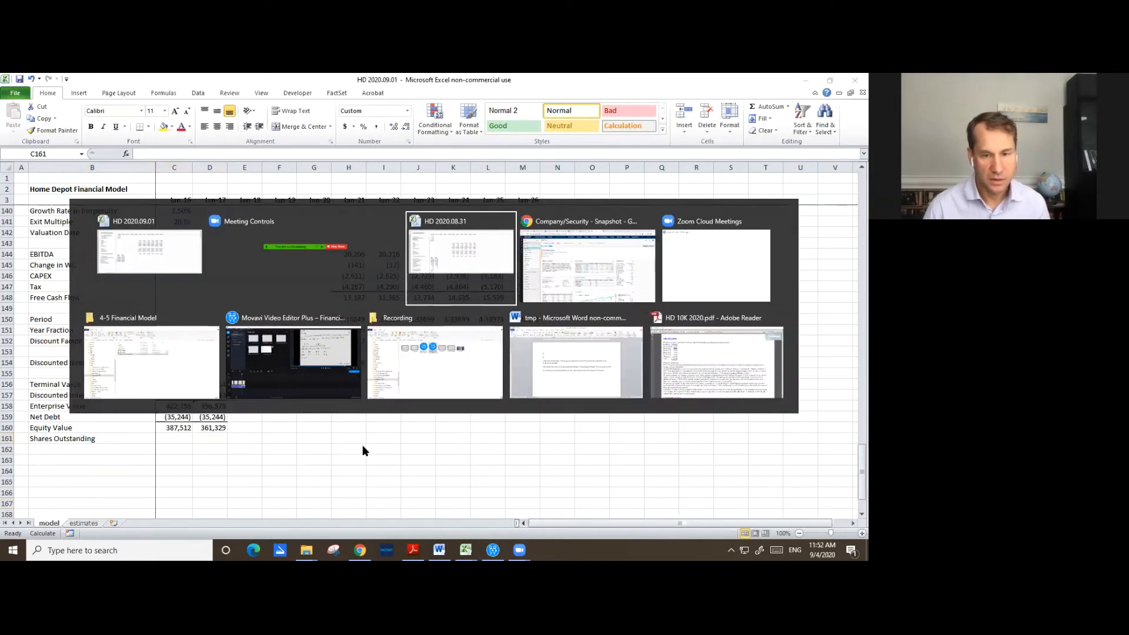
key(alt+Tab)
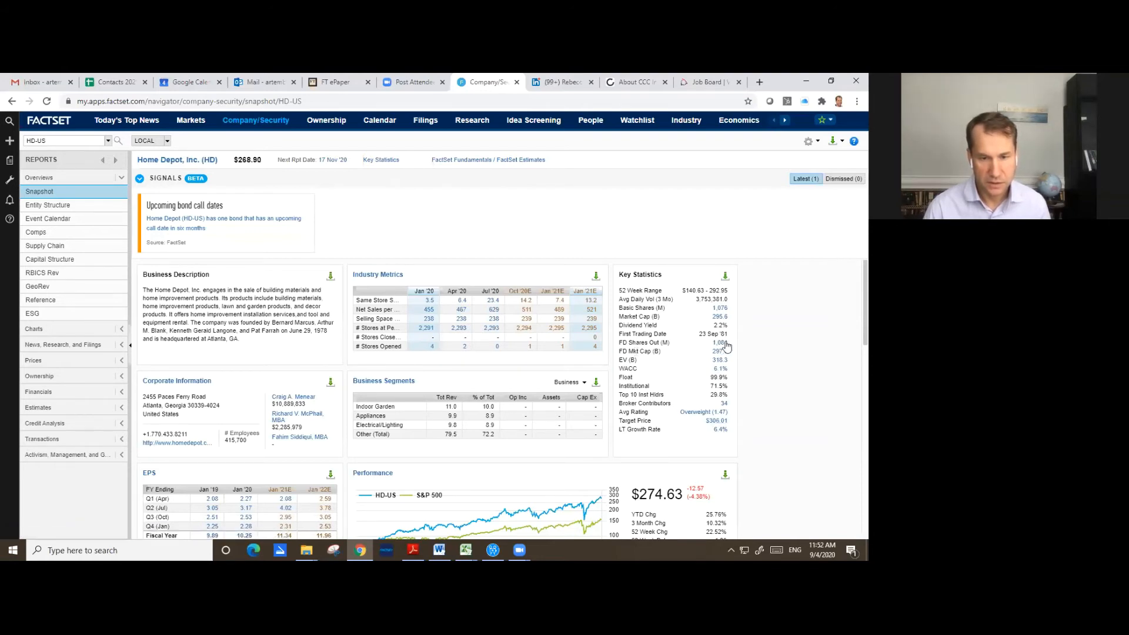
click(720, 342)
click(720, 343)
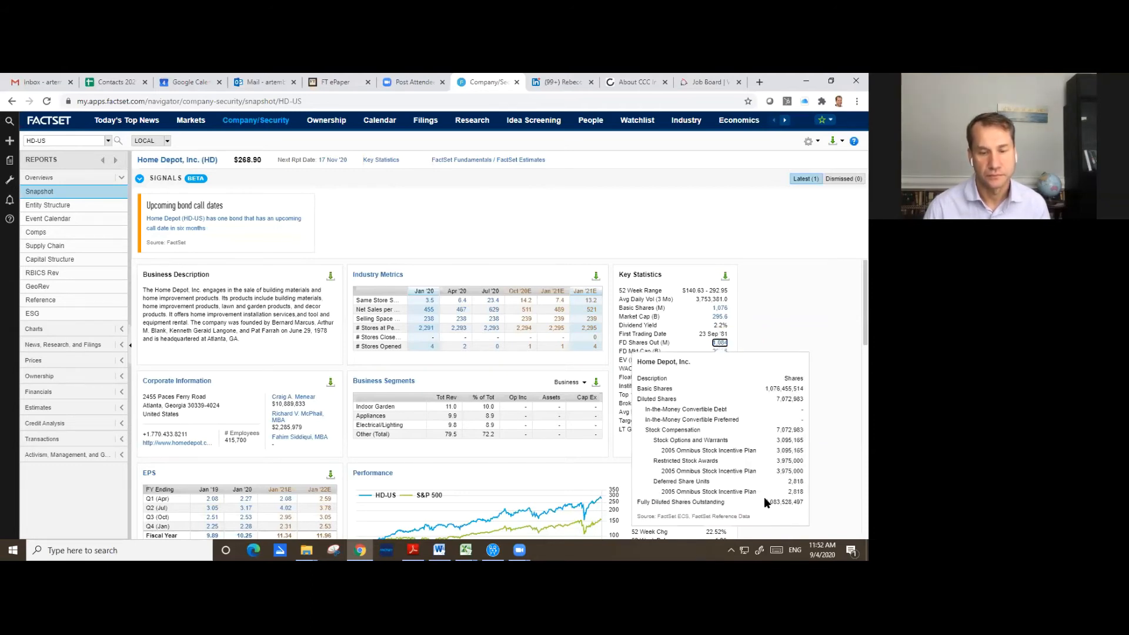
drag(764, 502, 805, 503)
right_click(804, 503)
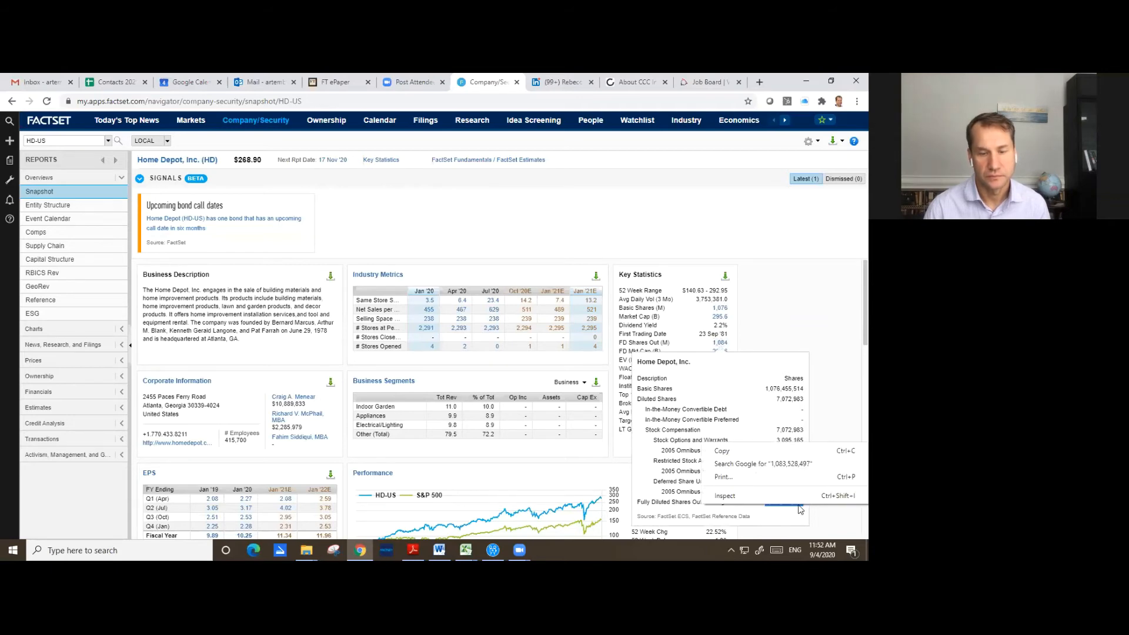
click(734, 451)
- Return to the HD 2020.09.01 workbook, paste the share count as text into C161 and convert it to millions as 1083.528497
key(alt+Tab)
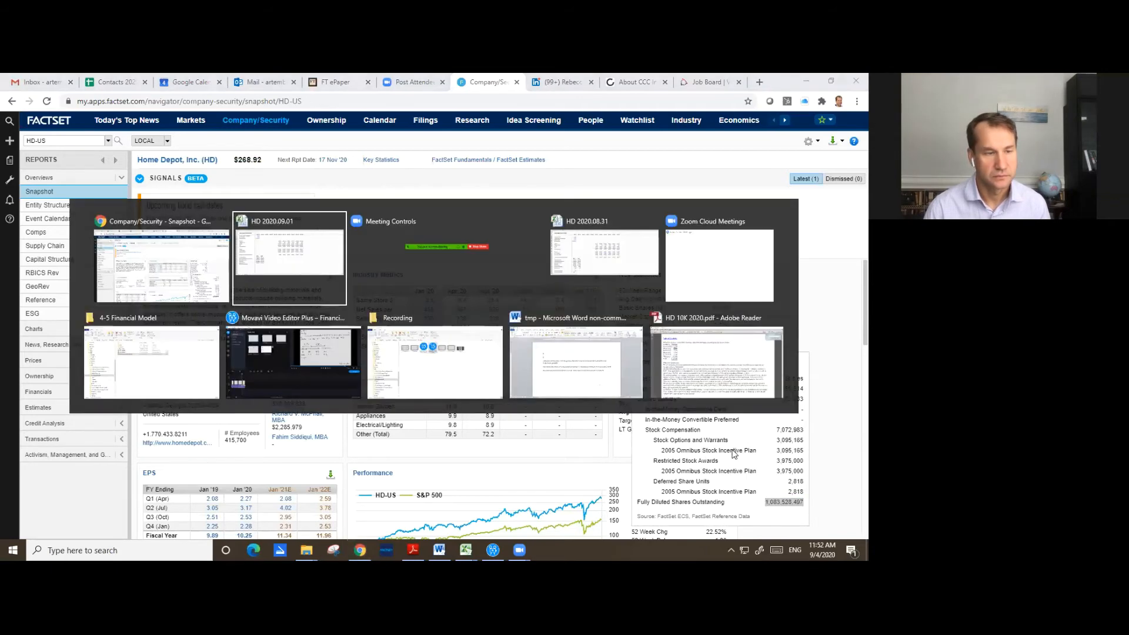
key(ctrl+alt+v)
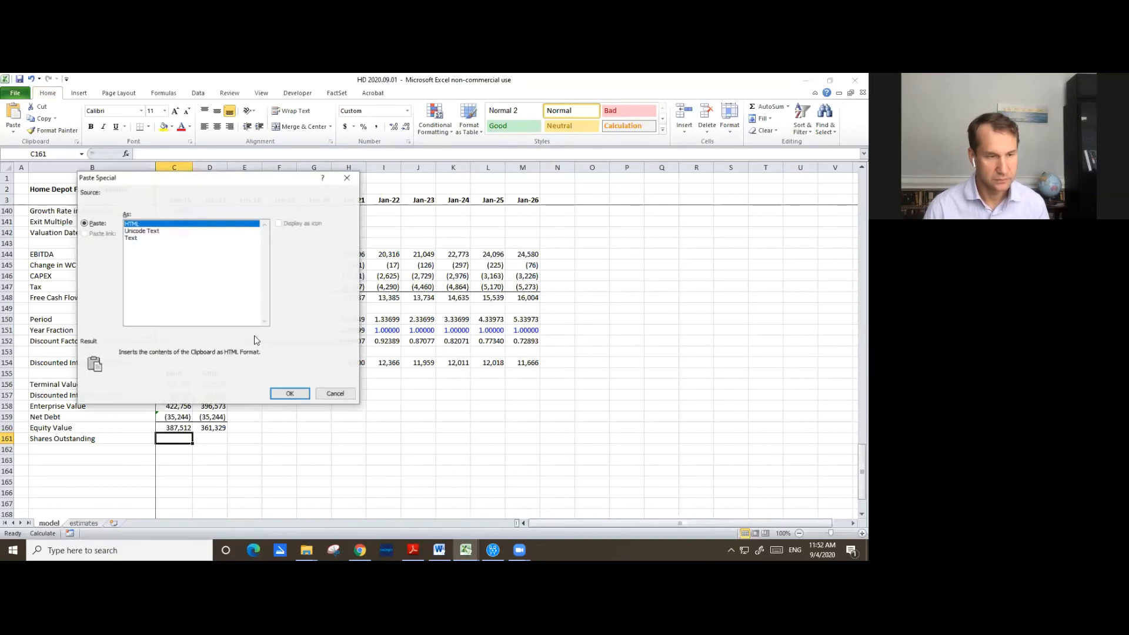
double_click(134, 238)
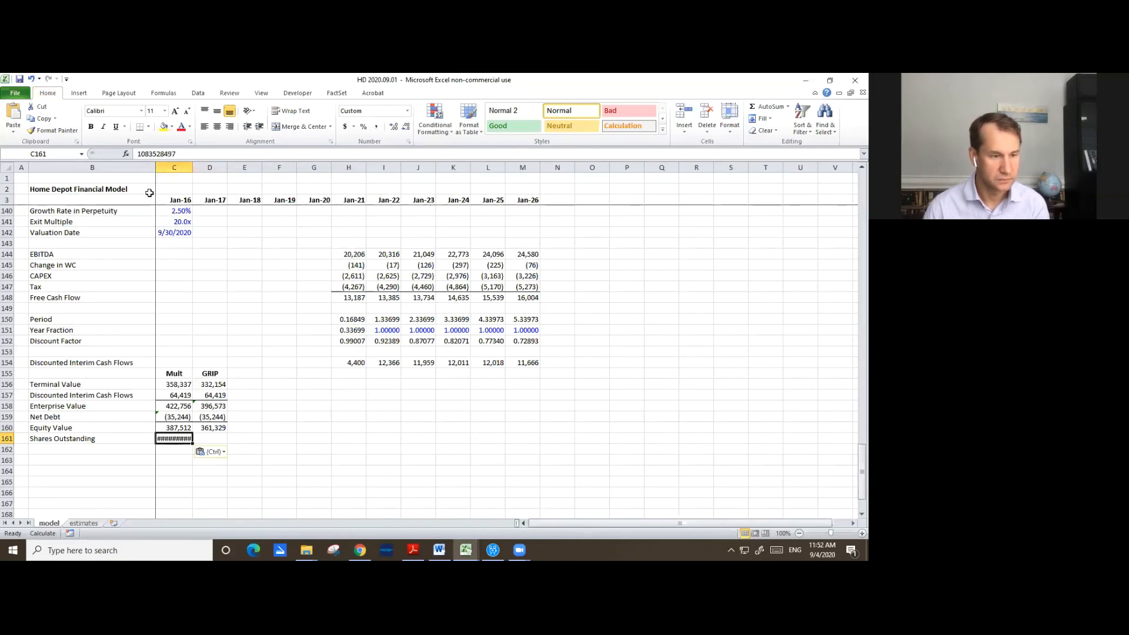
click(152, 154)
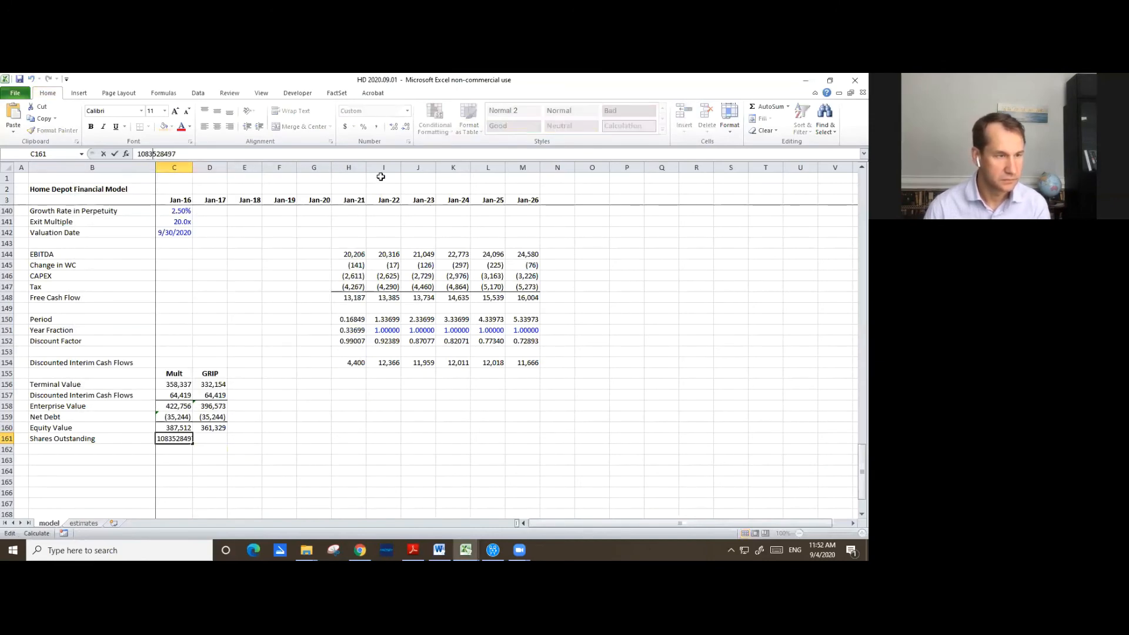
text(.)
key(Return)
- Link the GRIP column's shares outstanding in D161 to the Mult column with =C161
key(Up)
key(Right)
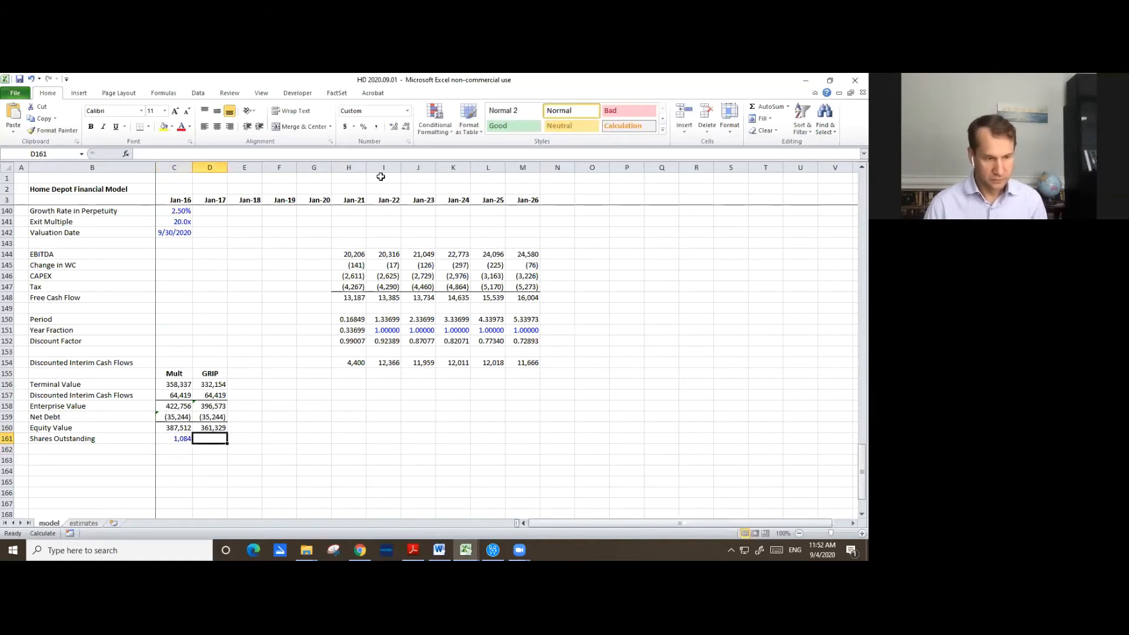
text(=)
key(Left)
key(Return)
- Label cell B162 as "Share Price", directly below the Shares Outstanding row
key(Left)
key(Left)
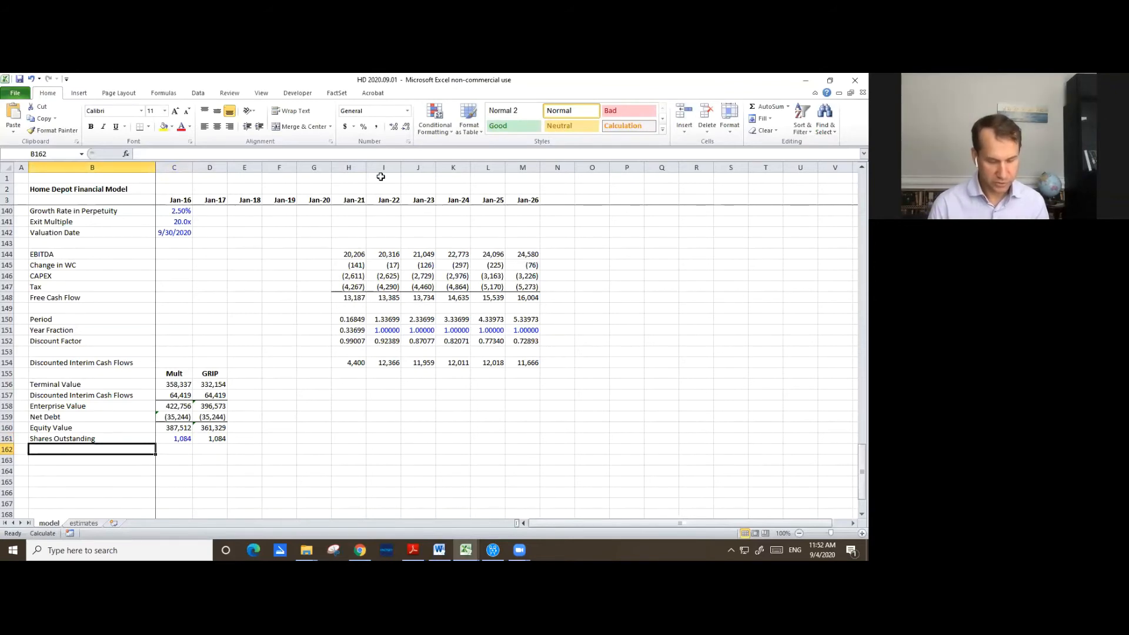
text(Sha)
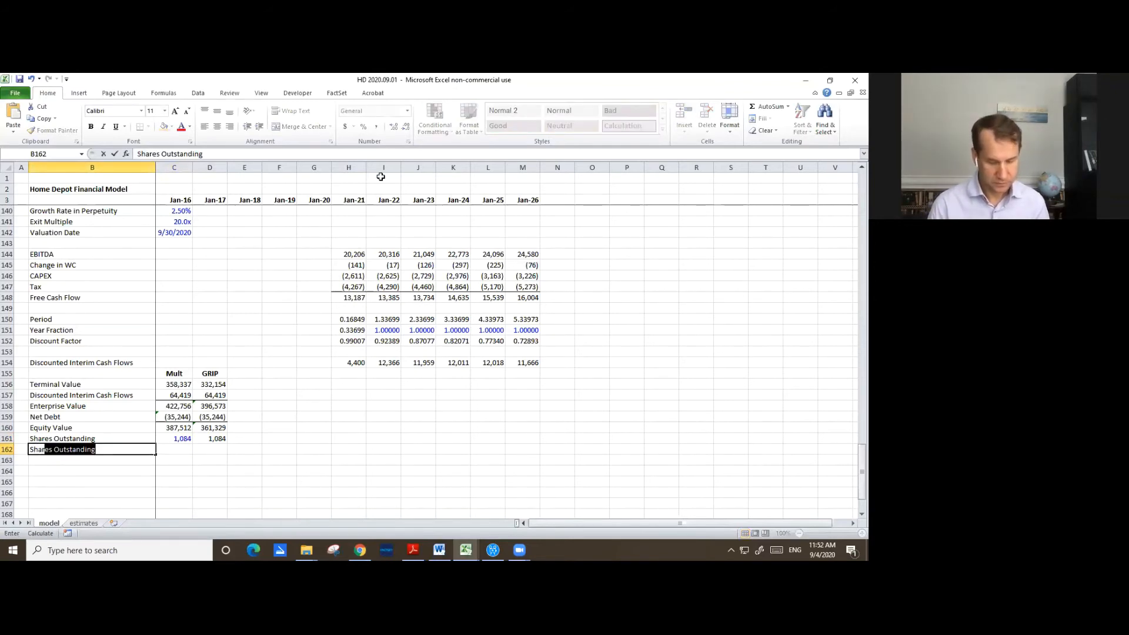
text(re Price)
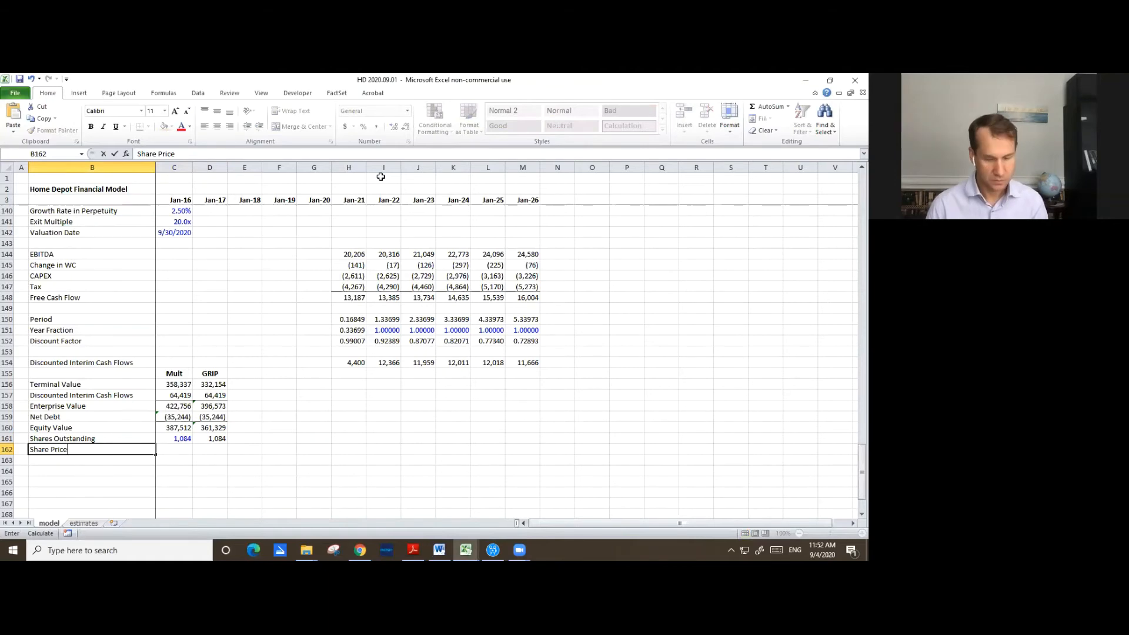
- Calculate the share price in C162 with =C160/C161 and copy the formula across to the GRIP column in D162
key(Tab)
text(=)
key(Up)
key(Up)
text(/)
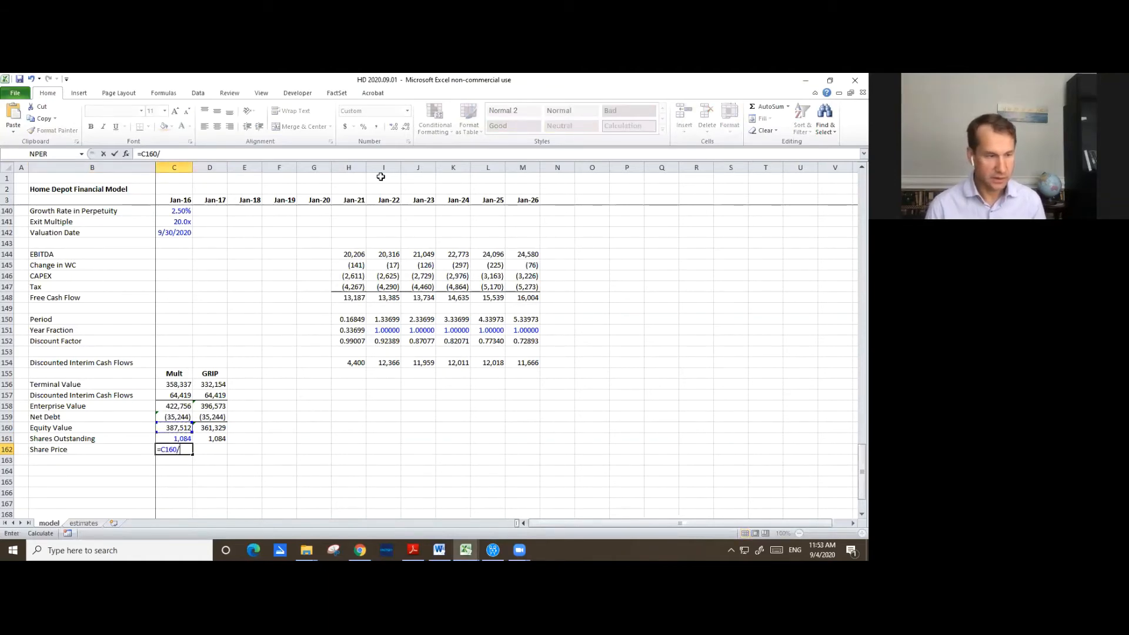
key(Up)
key(ctrl+Return)
key(ctrl+c)
key(Right)
key(ctrl+v)
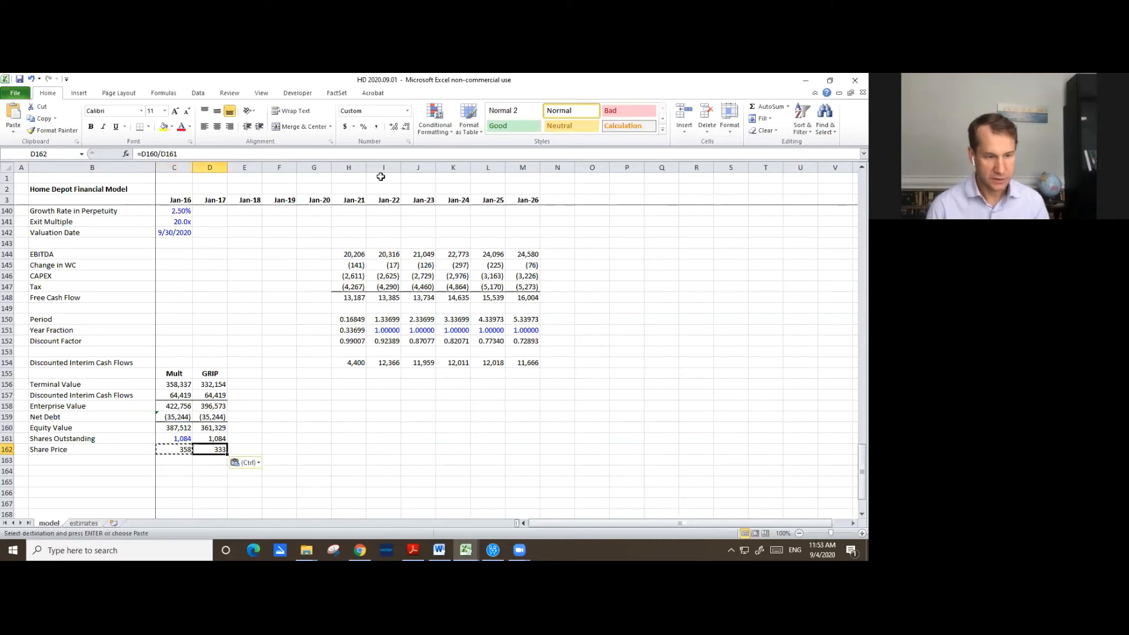
key(Escape)
- Label cell B164 as "Current Share Price", leaving one blank row below the Share Price row
key(Left)
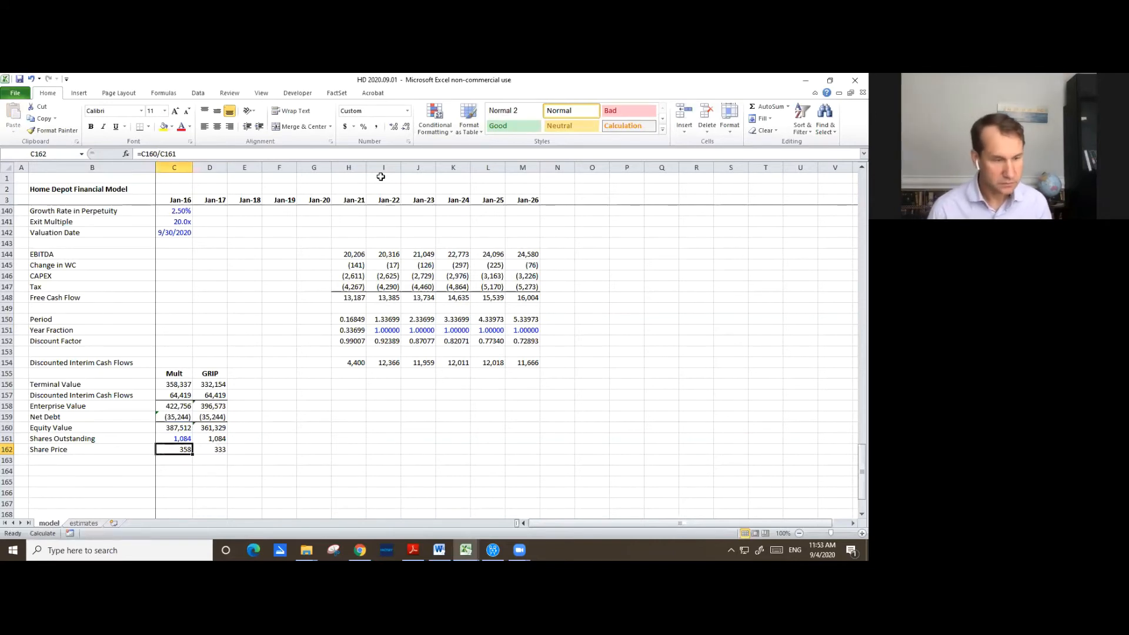
key(Down)
key(Left)
key(Down)
text(C)
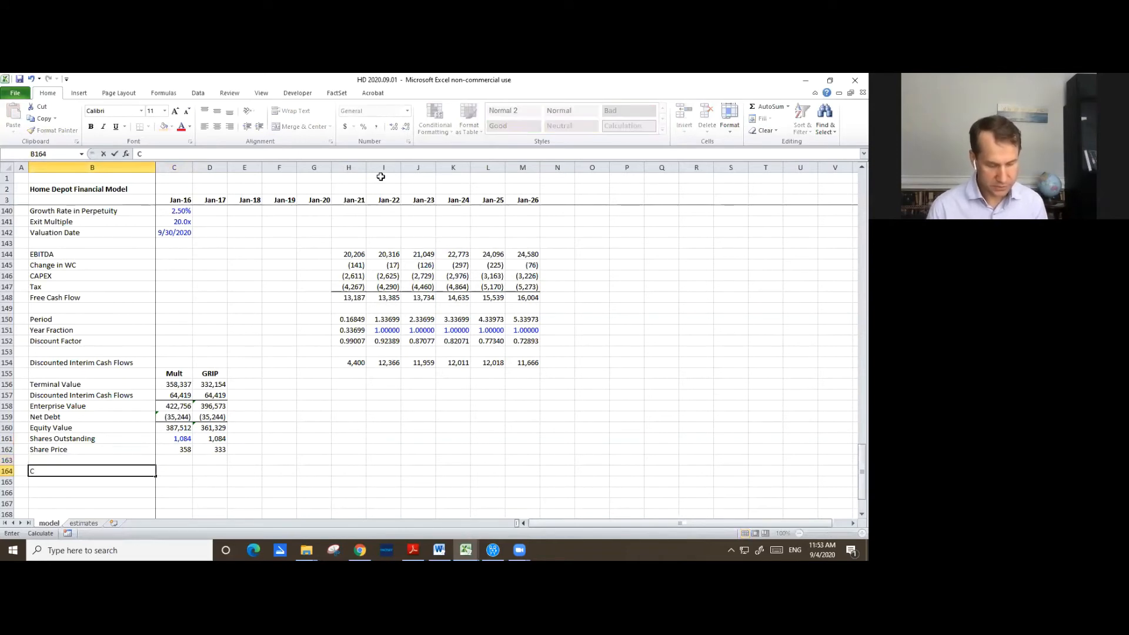
text(urrent)
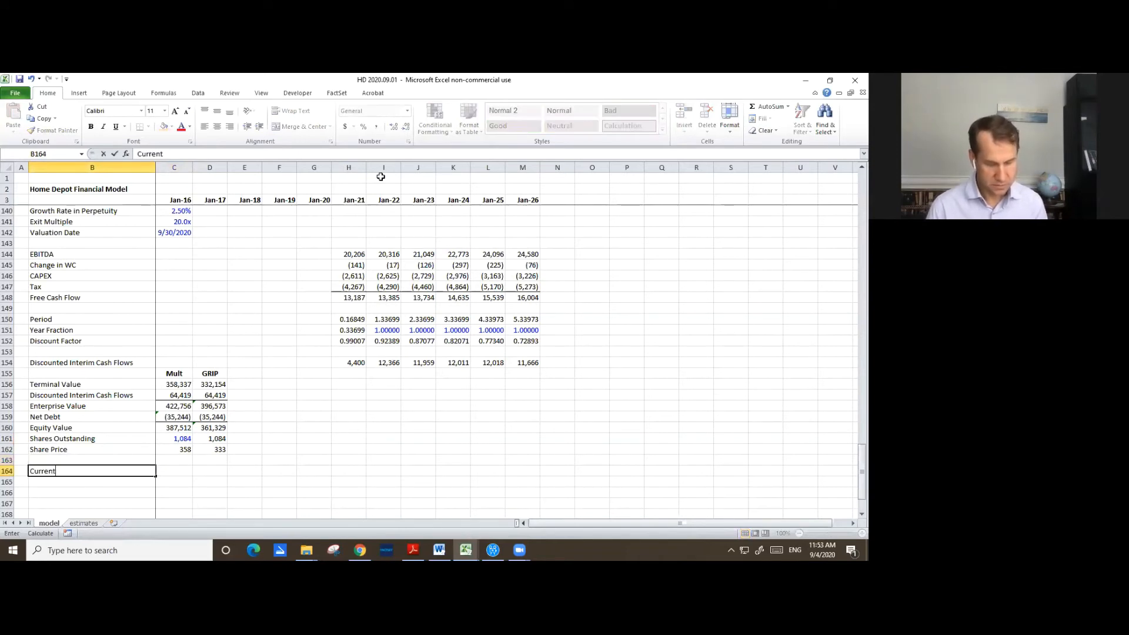
text( Share Pric)
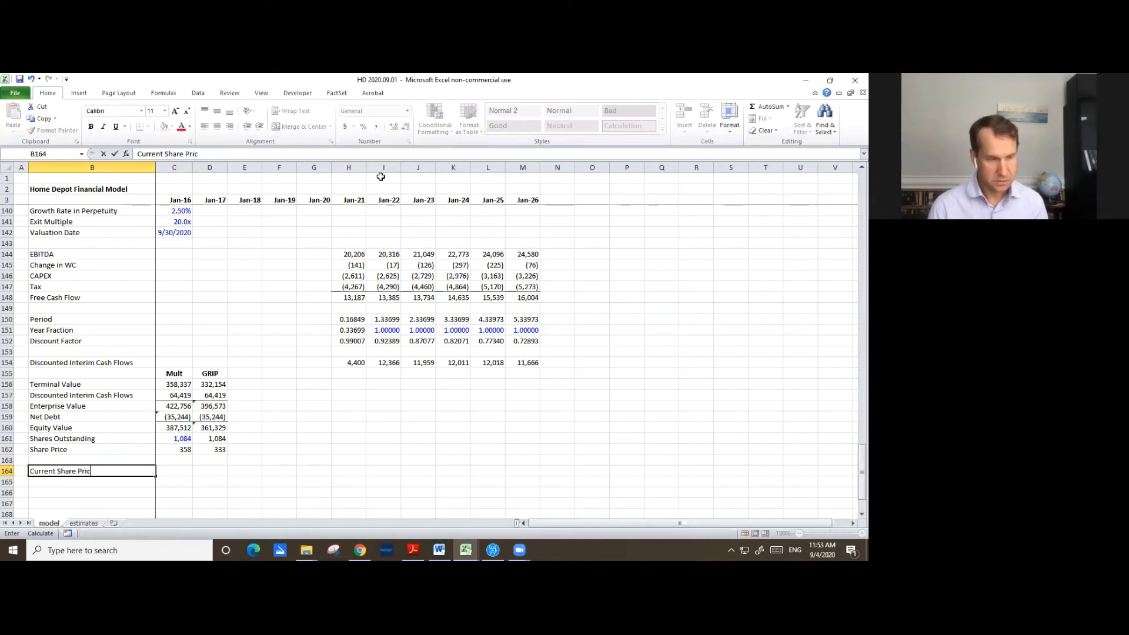
text(e)
- Copy Home Depot's current share price of 269.18 from the FactSet page in Chrome and paste it into C164 of the workbook
key(Tab)
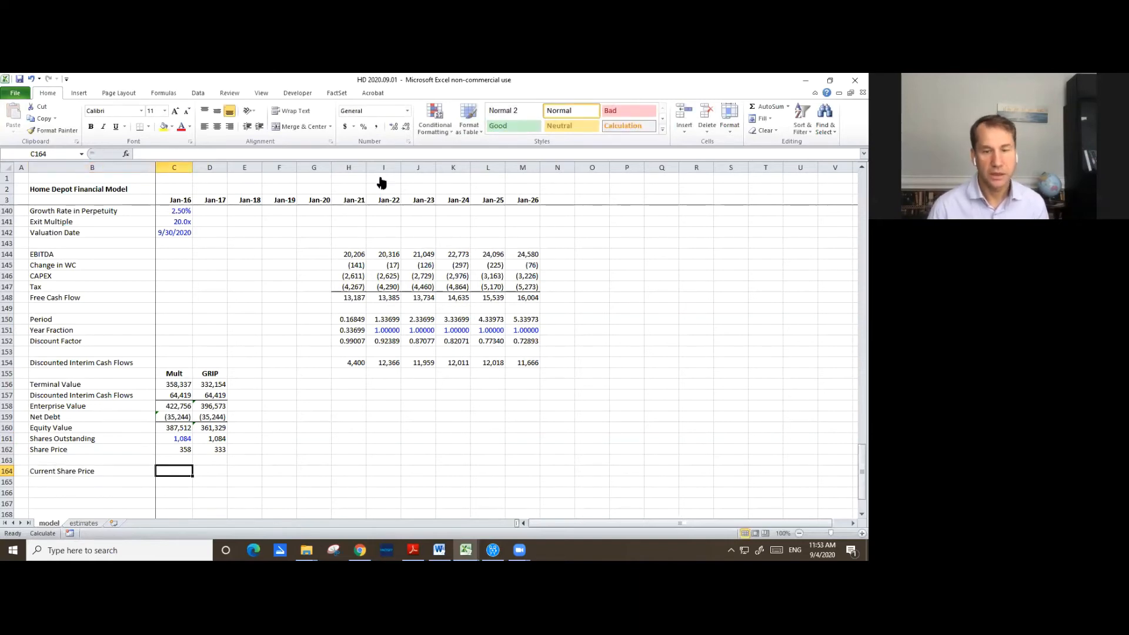
key(alt+Tab)
drag(238, 160, 257, 157)
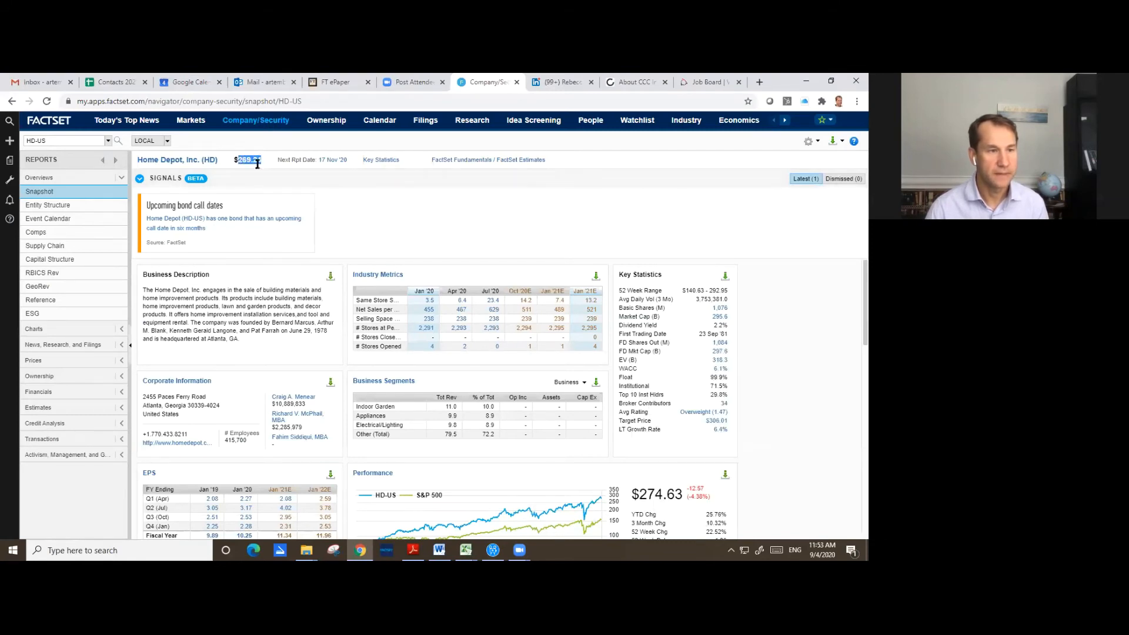
drag(238, 159, 263, 160)
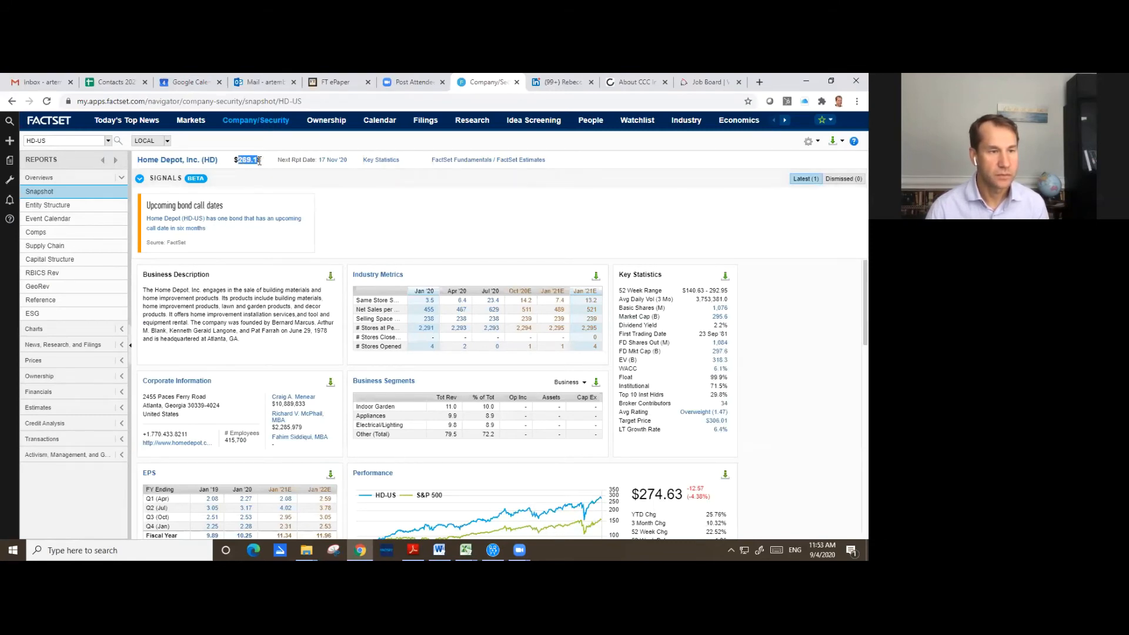
right_click(254, 160)
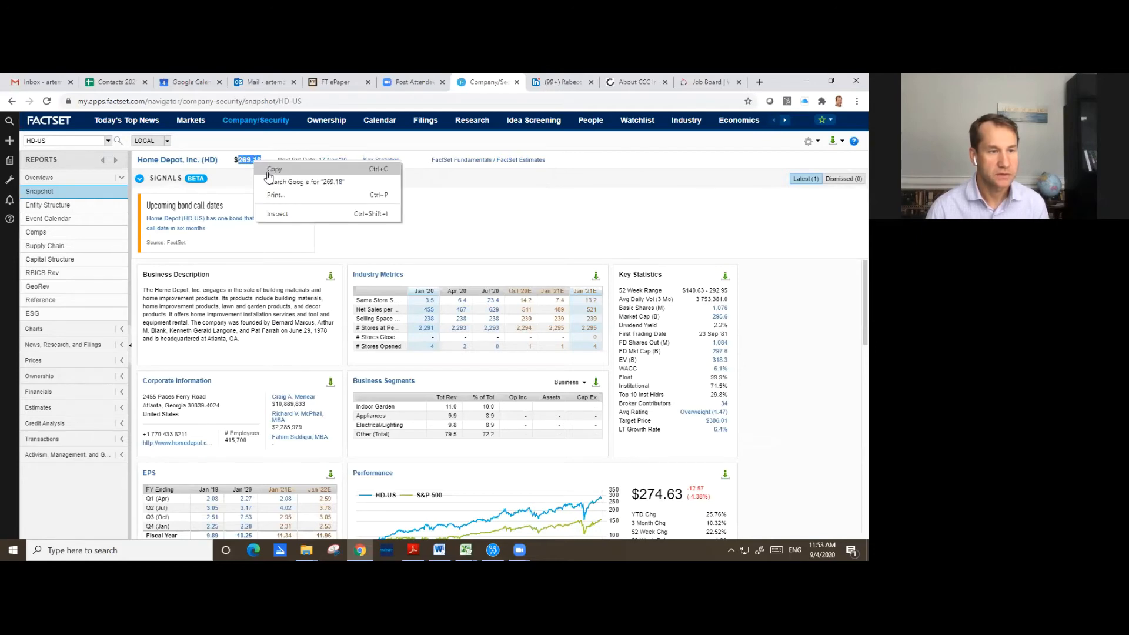
click(270, 168)
key(alt+Tab)
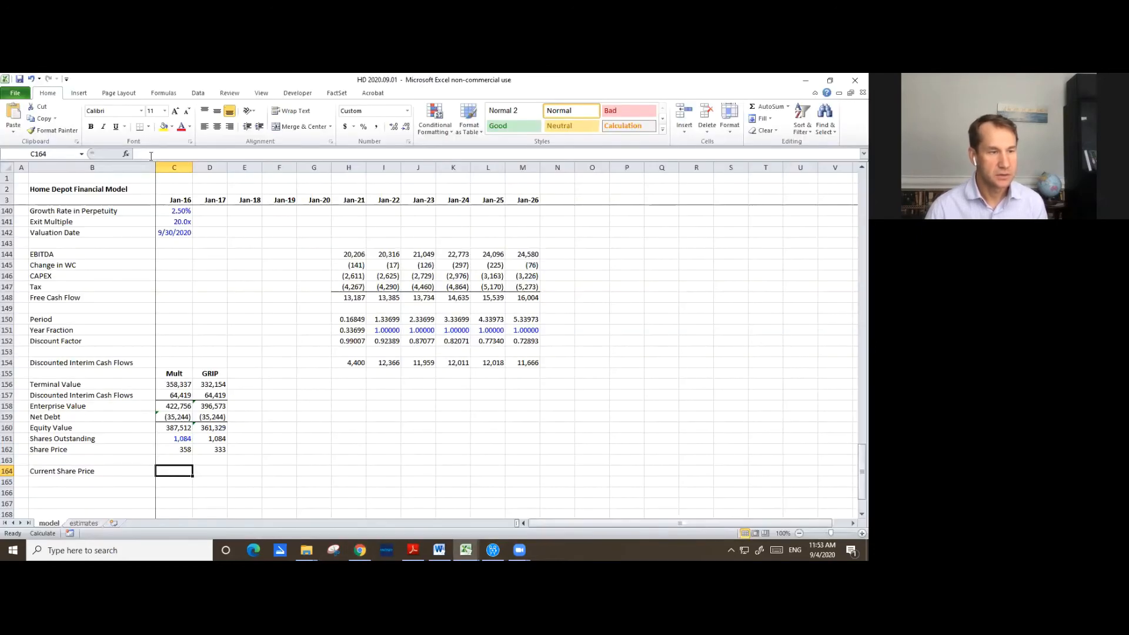
key(ctrl+v)
key(Return)
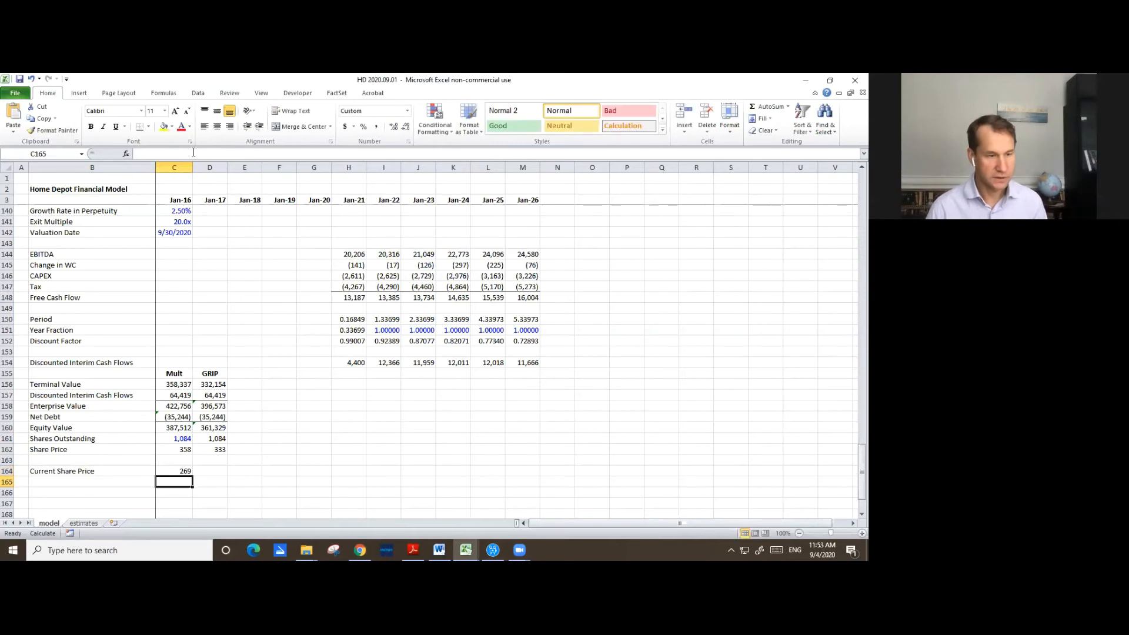
- Label cell B165 as "Recommendation", directly below the Current Share Price row
key(Left)
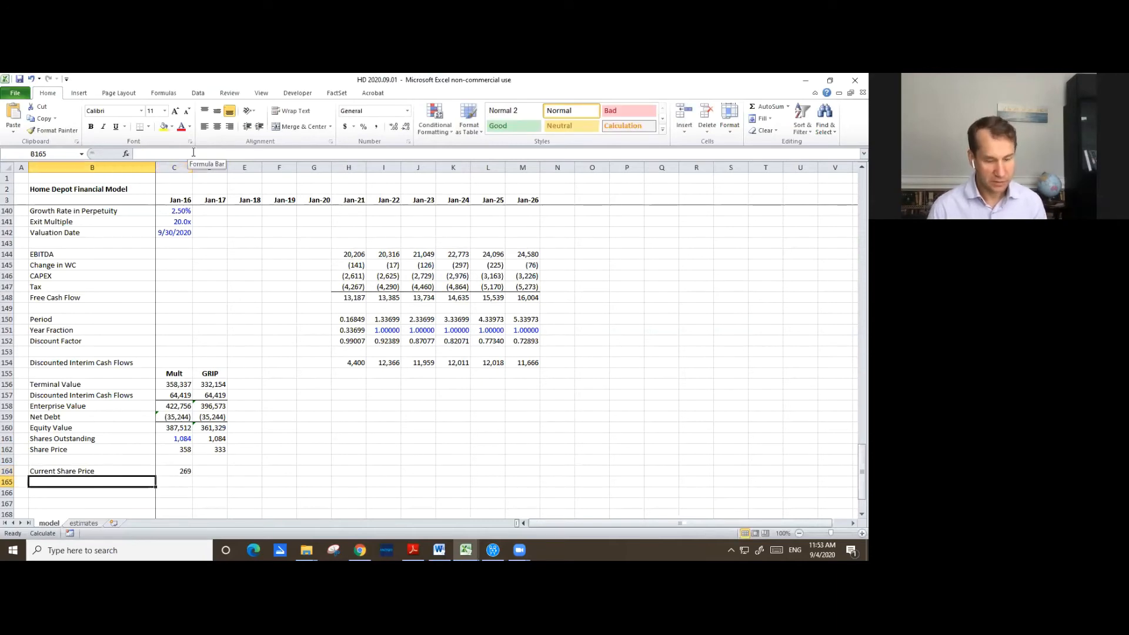
text(Recom)
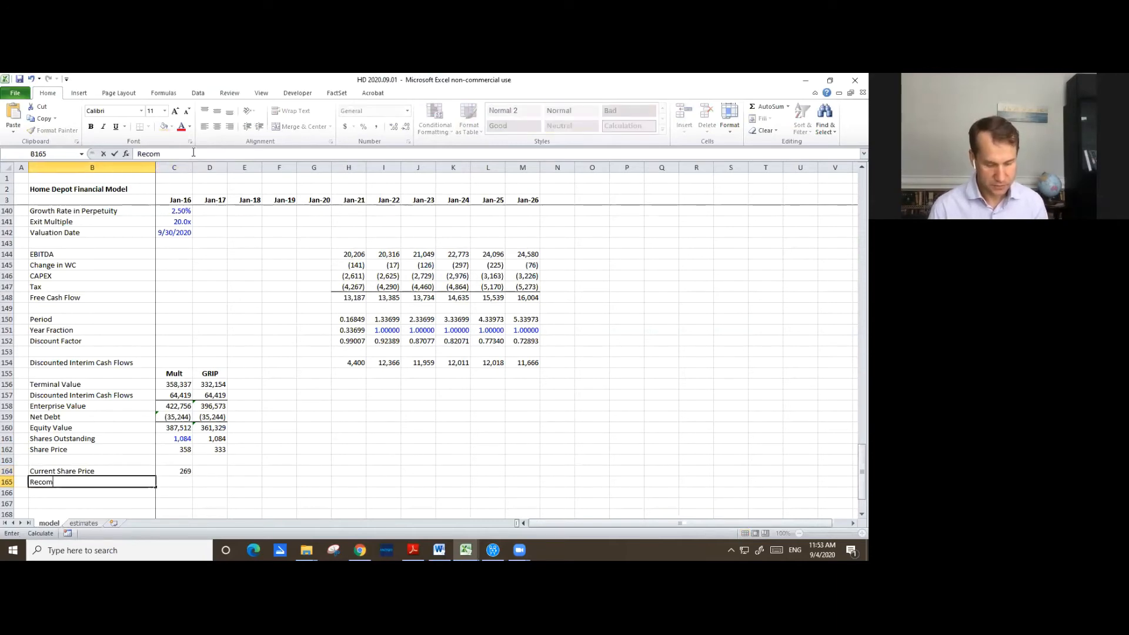
text(mendation)
key(Return)
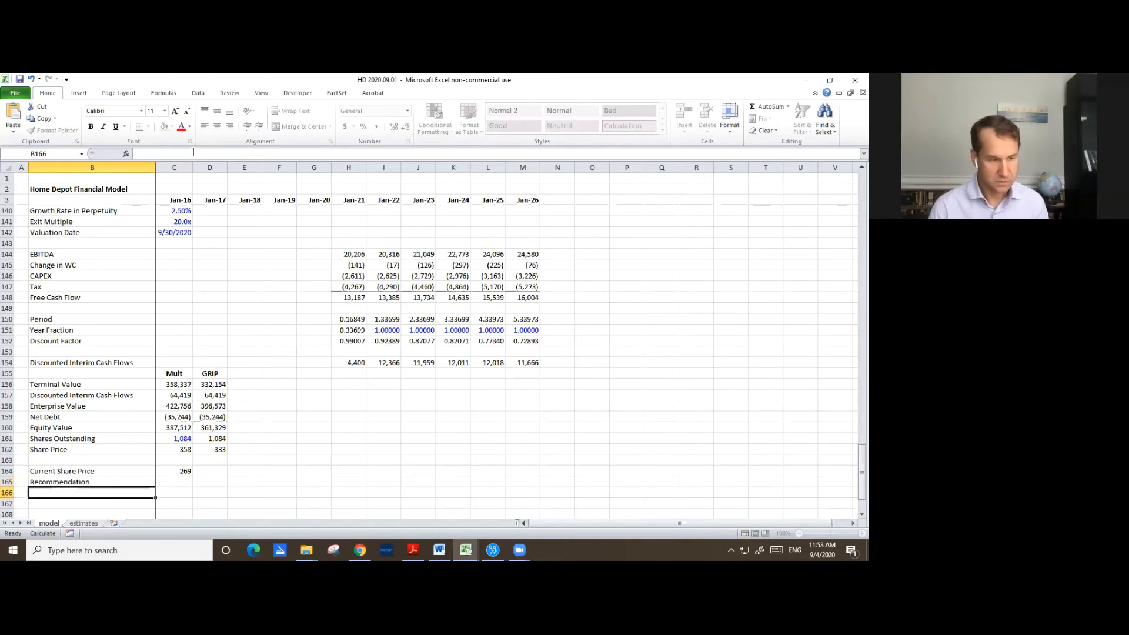
- Enter the recommendation formula =IF(C162>$C$164,"buy","sell") in C165, with the current share price reference locked
key(Up)
key(Right)
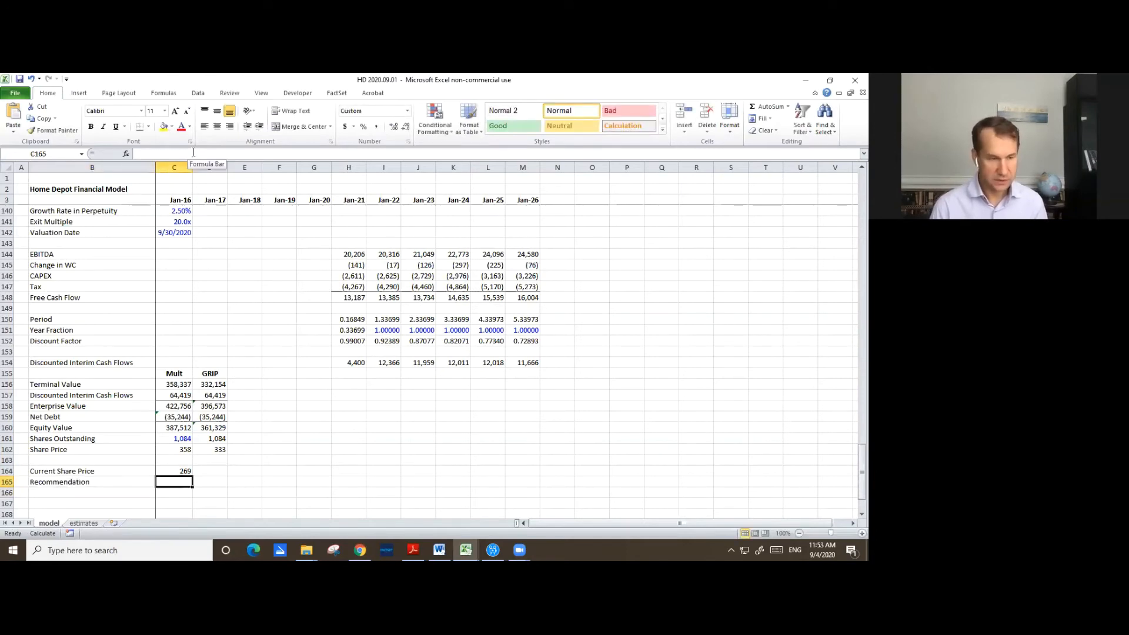
text(=)
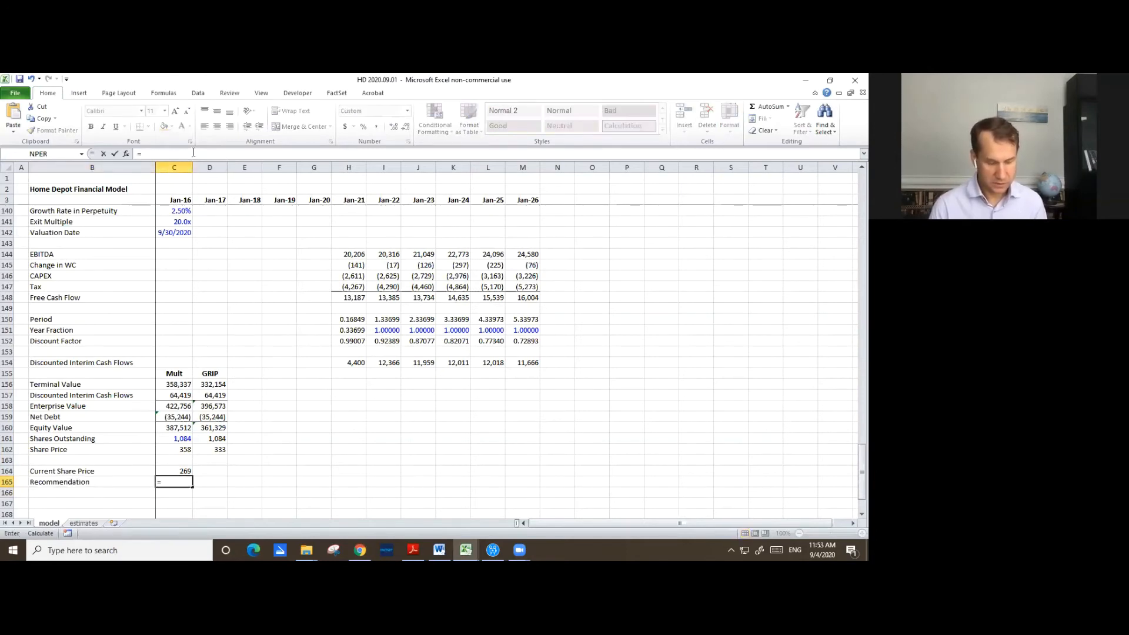
text(if()
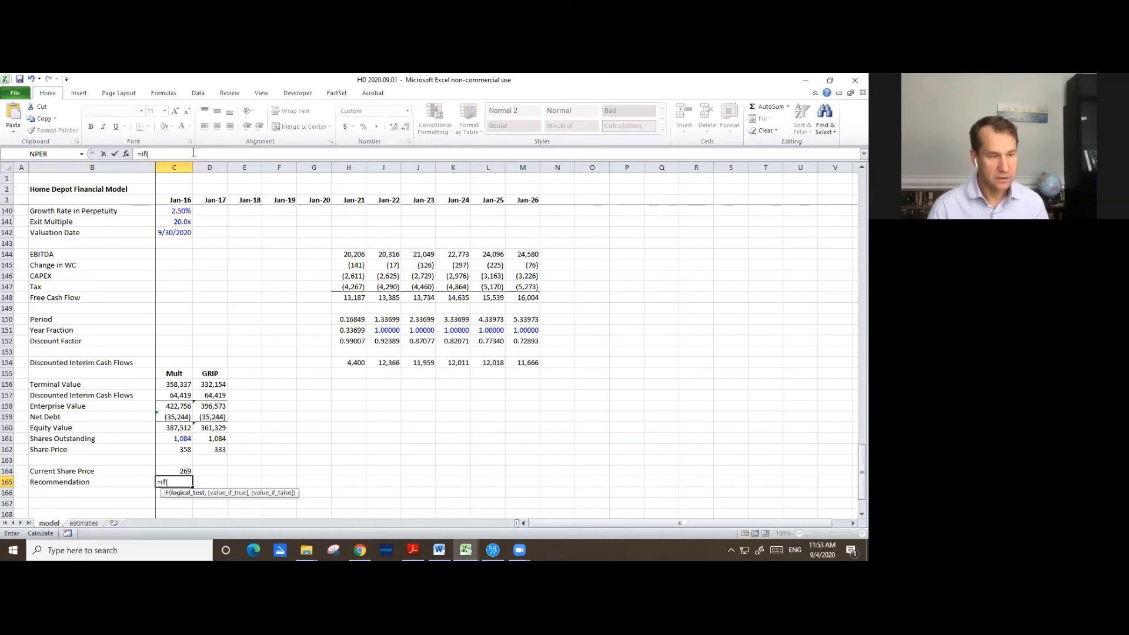
key(Up)
key(Up)
key(Up)
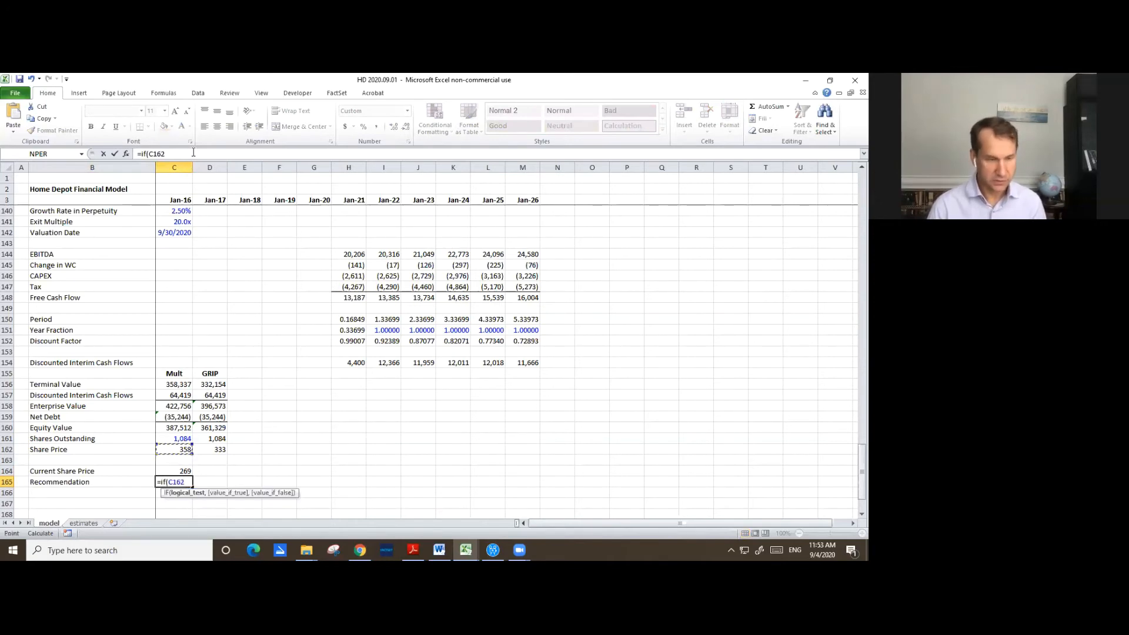
text(>)
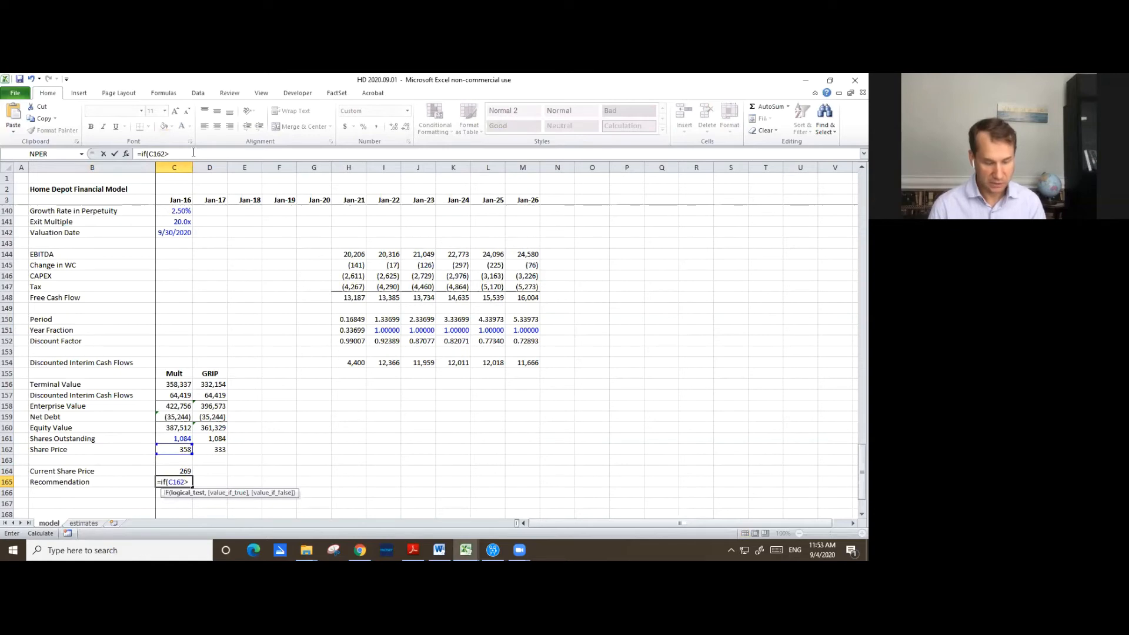
key(Up)
key(F4)
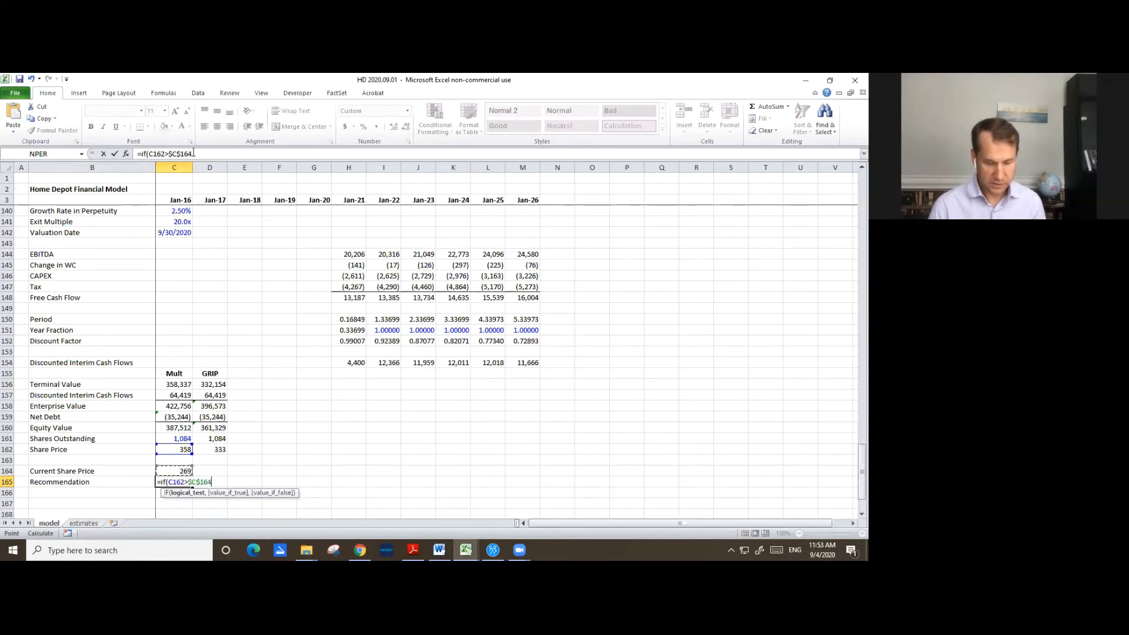
text(,)
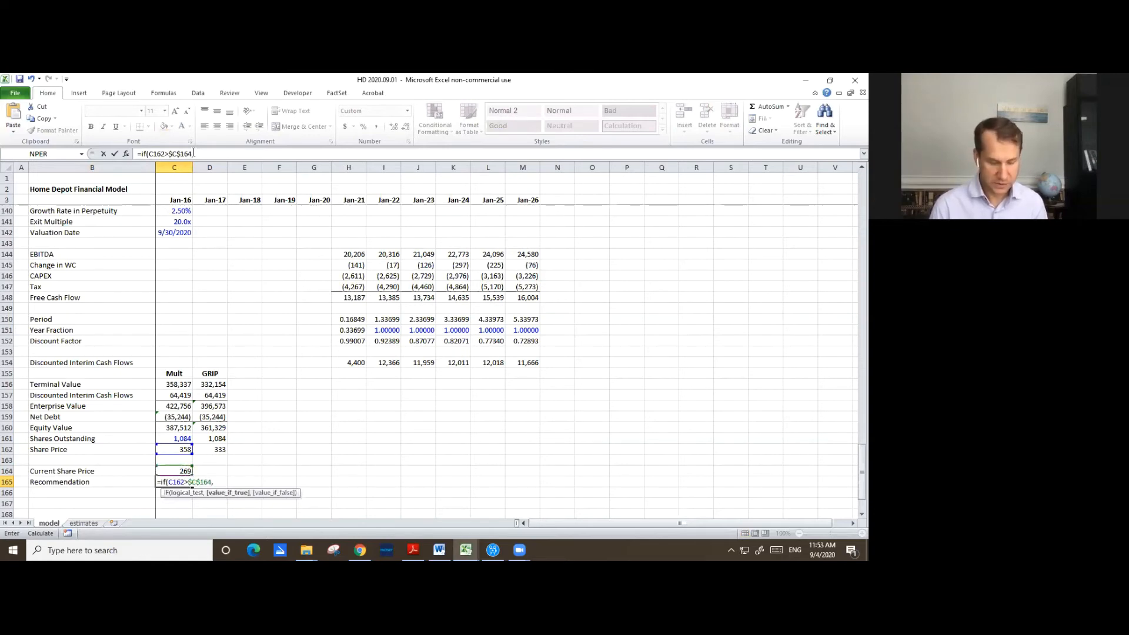
text("buy)
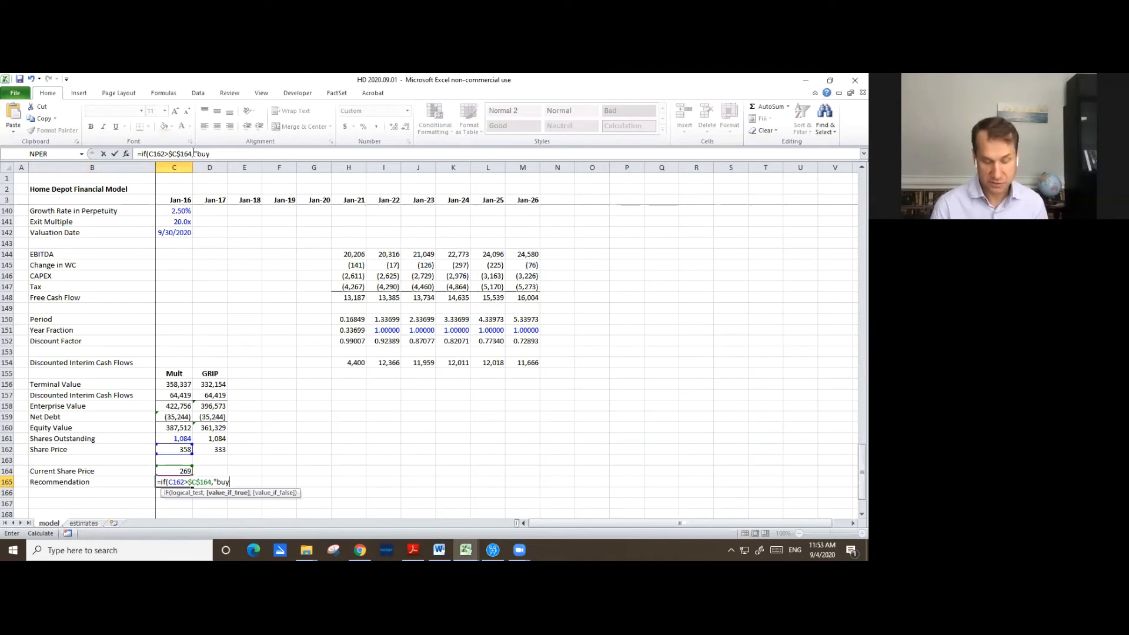
text(")
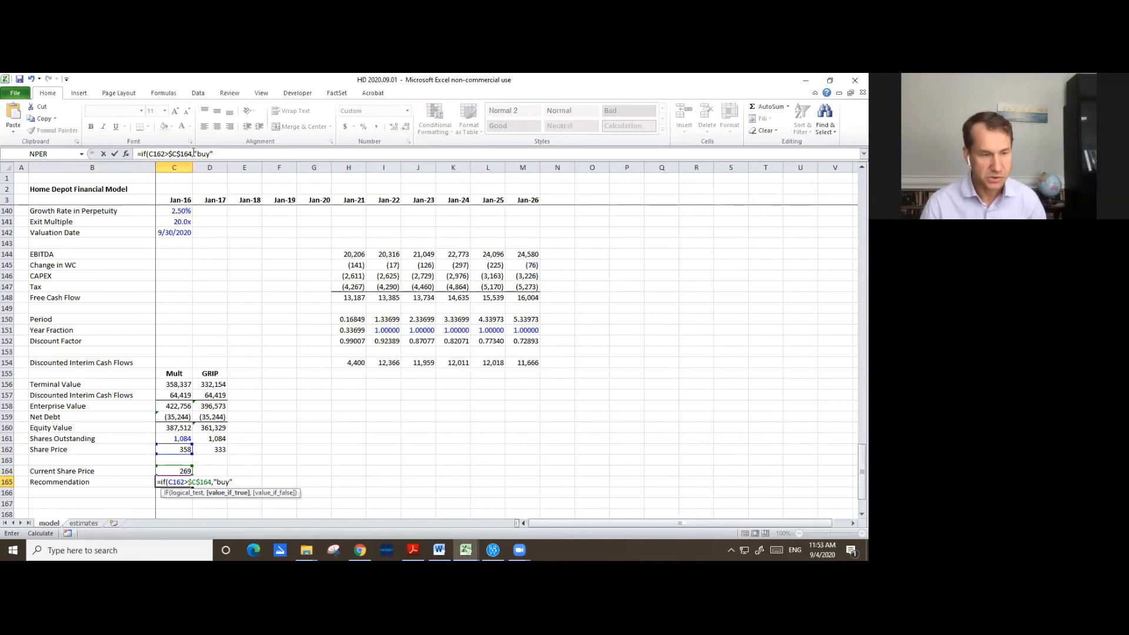
text(,)
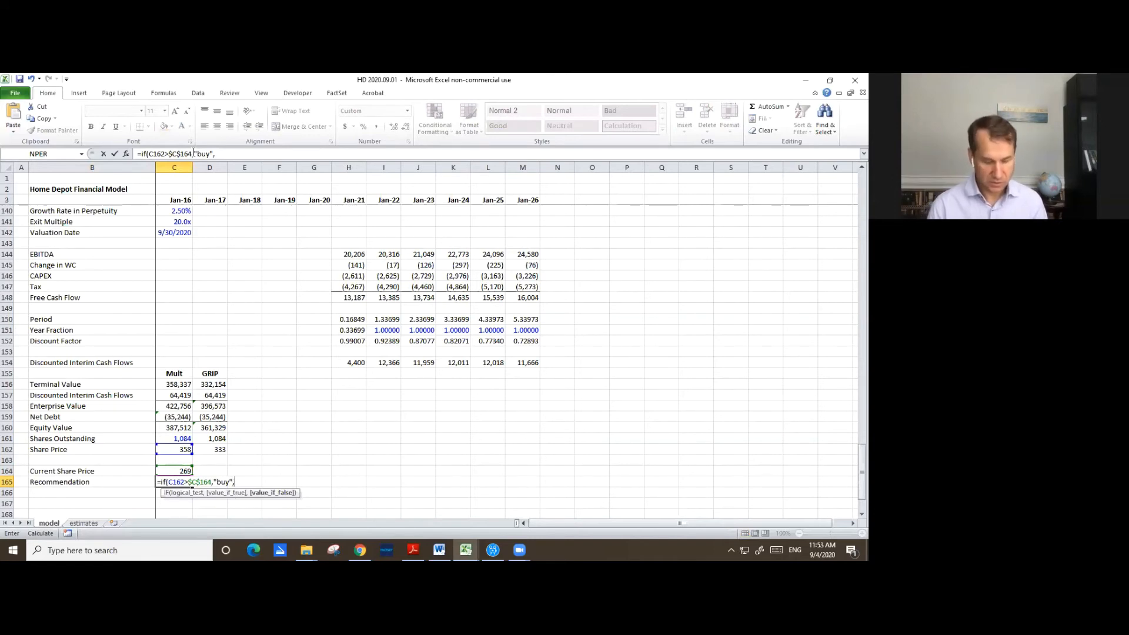
text("se)
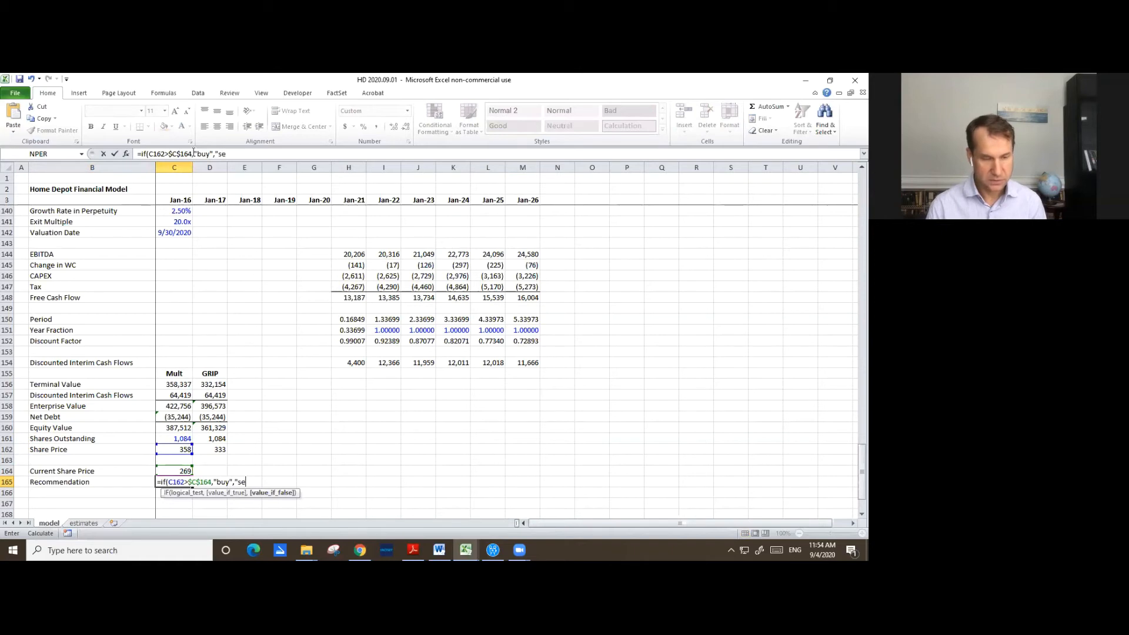
text(ll")
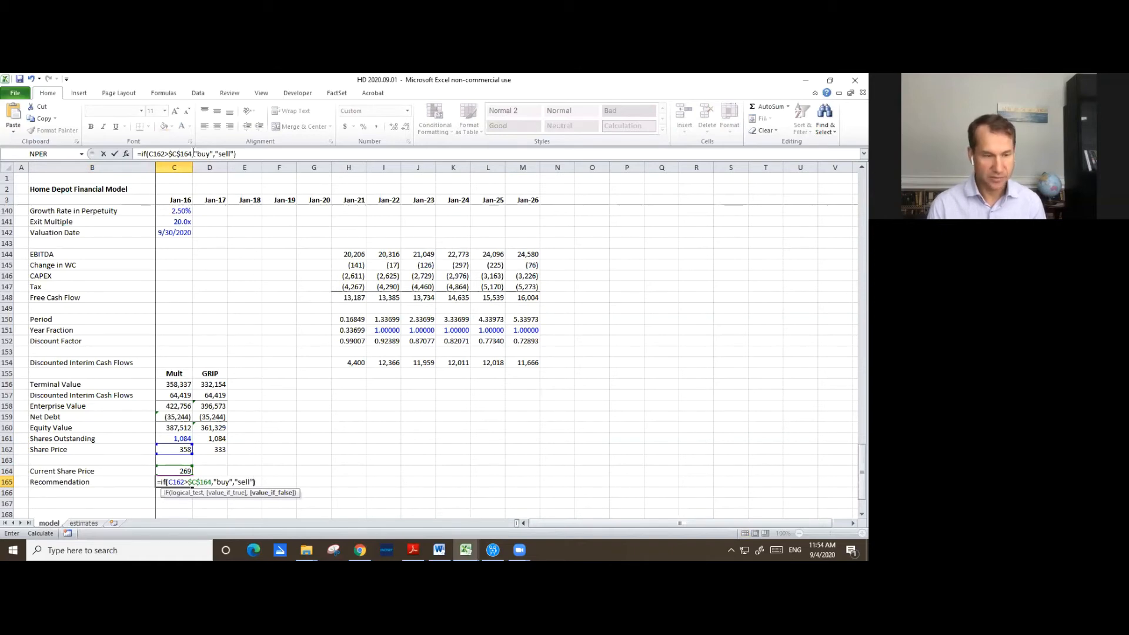
key(Return)
key(Up)
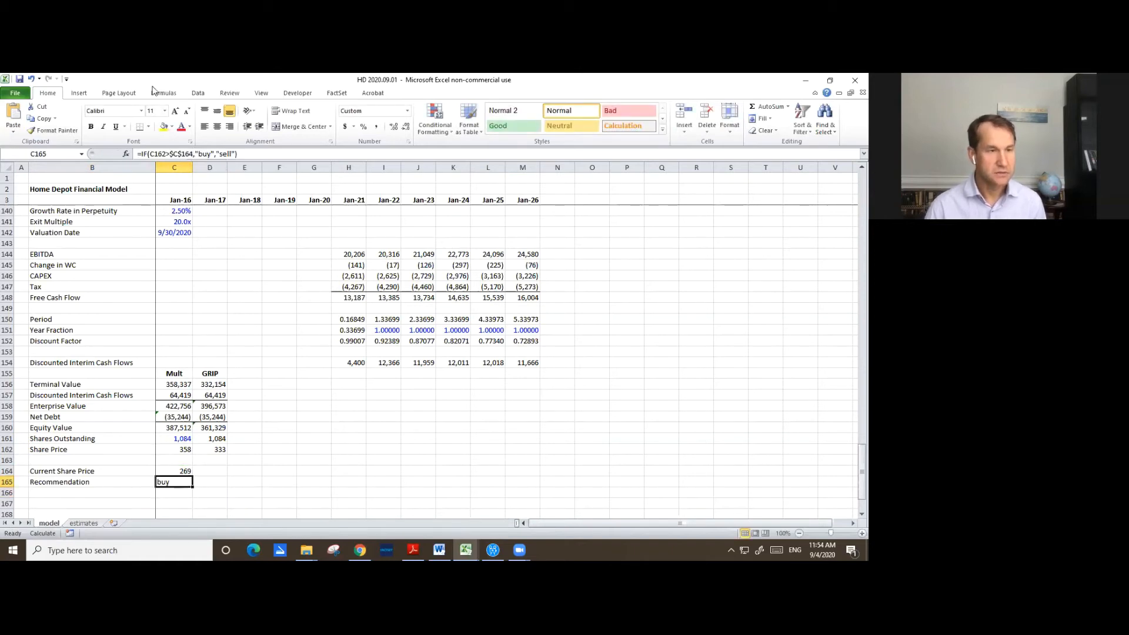
- Right-align the recommendation in C165 and copy it across to the GRIP column in D165
click(229, 126)
key(ctrl+c)
key(Right)
key(ctrl+v)
key(Left)
key(Escape)
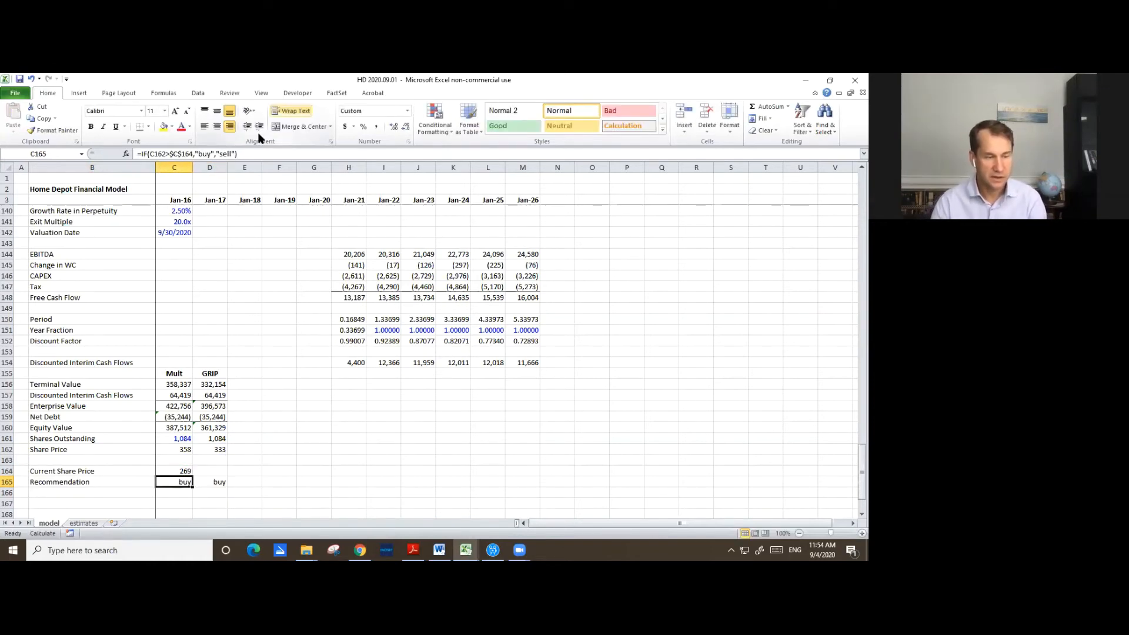
- Review the discount rate, perpetuity growth rate and exit multiple assumptions alongside the resulting share prices and recommendations
key(Down)
key(Down)
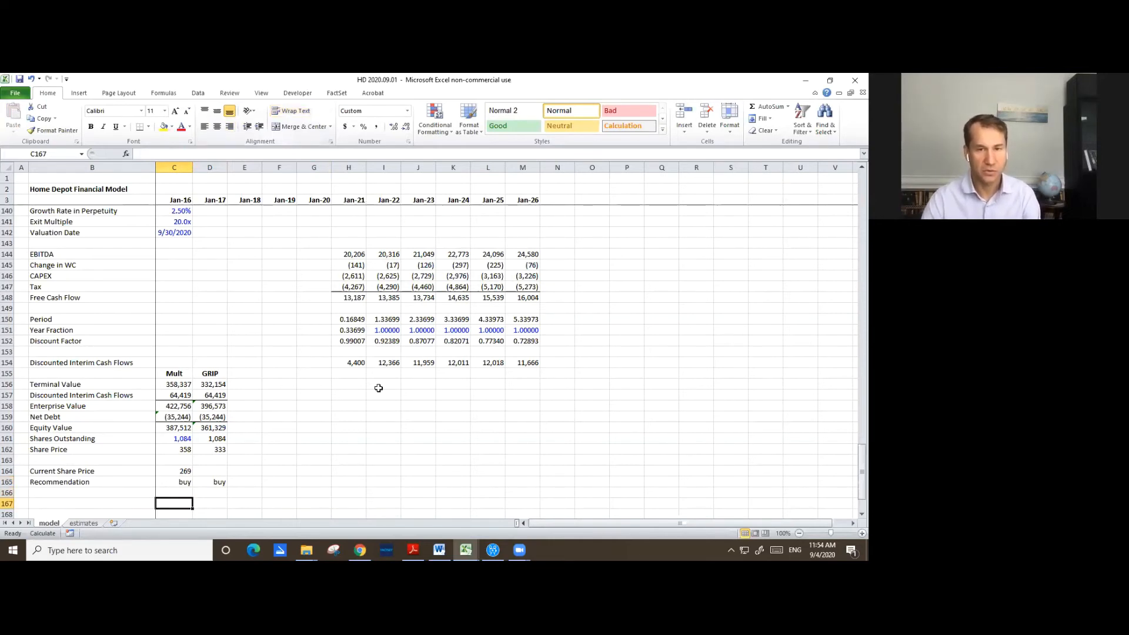
scroll(388, 391, down, 2)
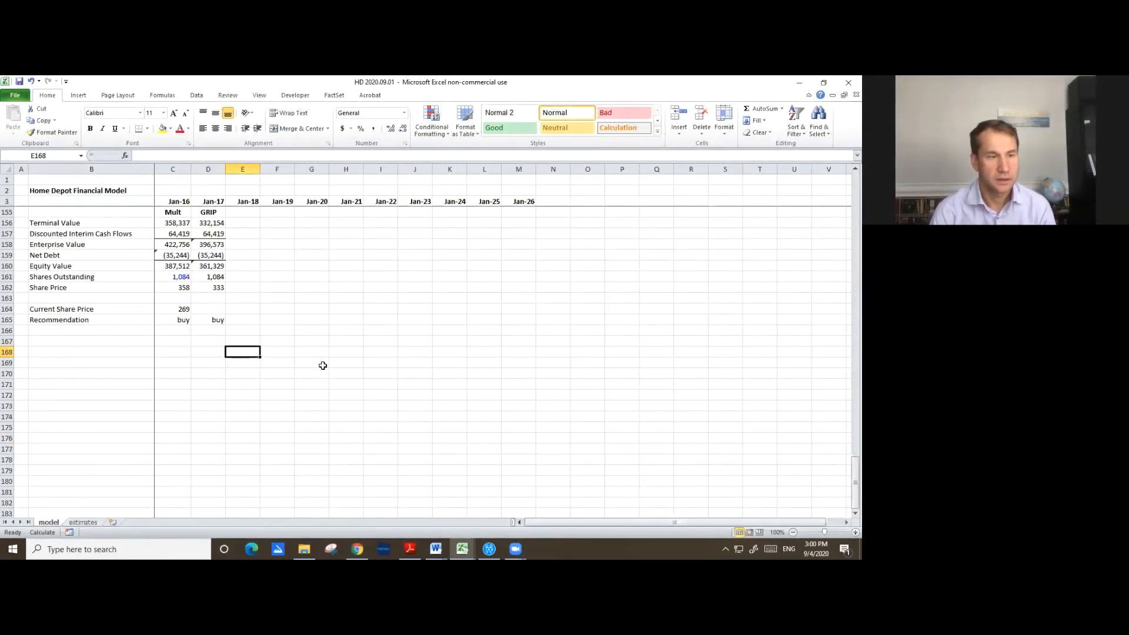
key(Left)
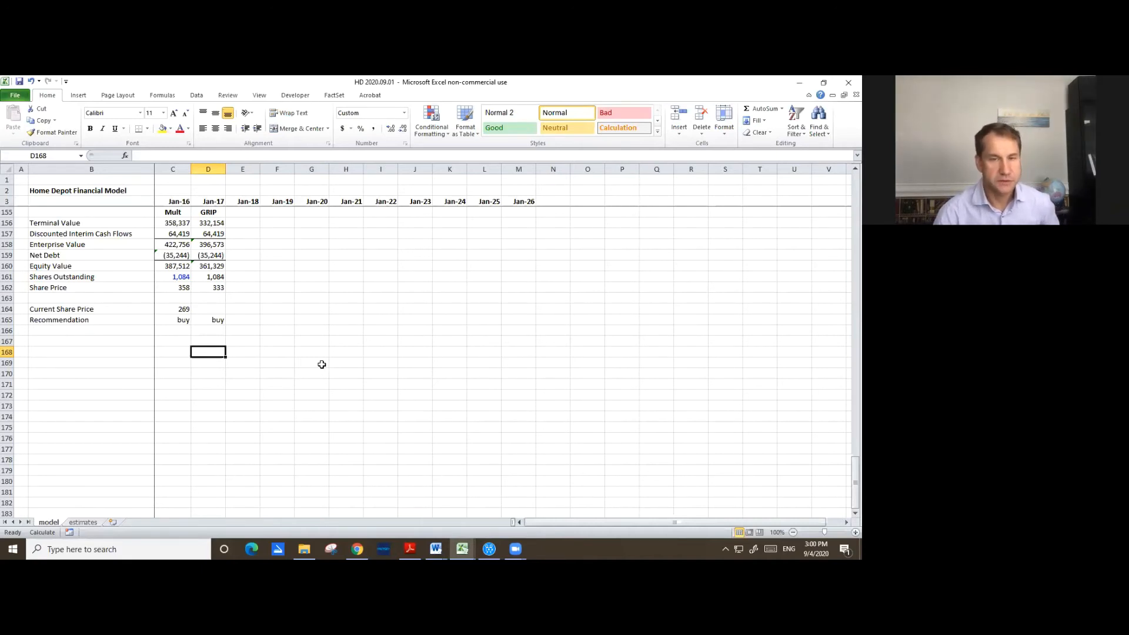
scroll(345, 399, up, 6)
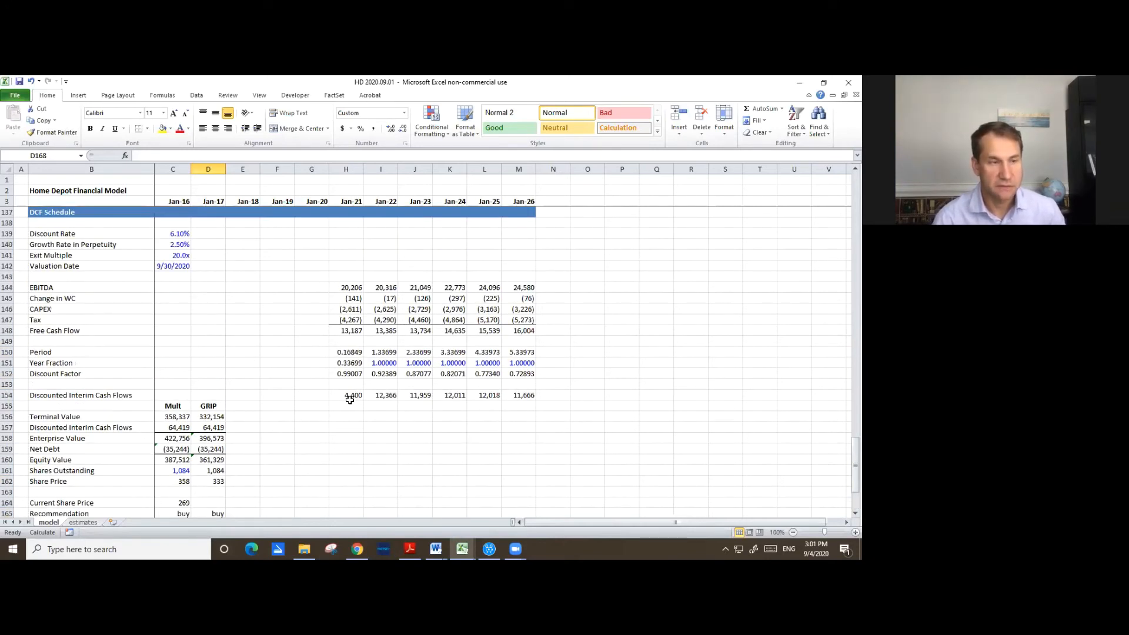
click(66, 235)
key(Right)
key(Right)
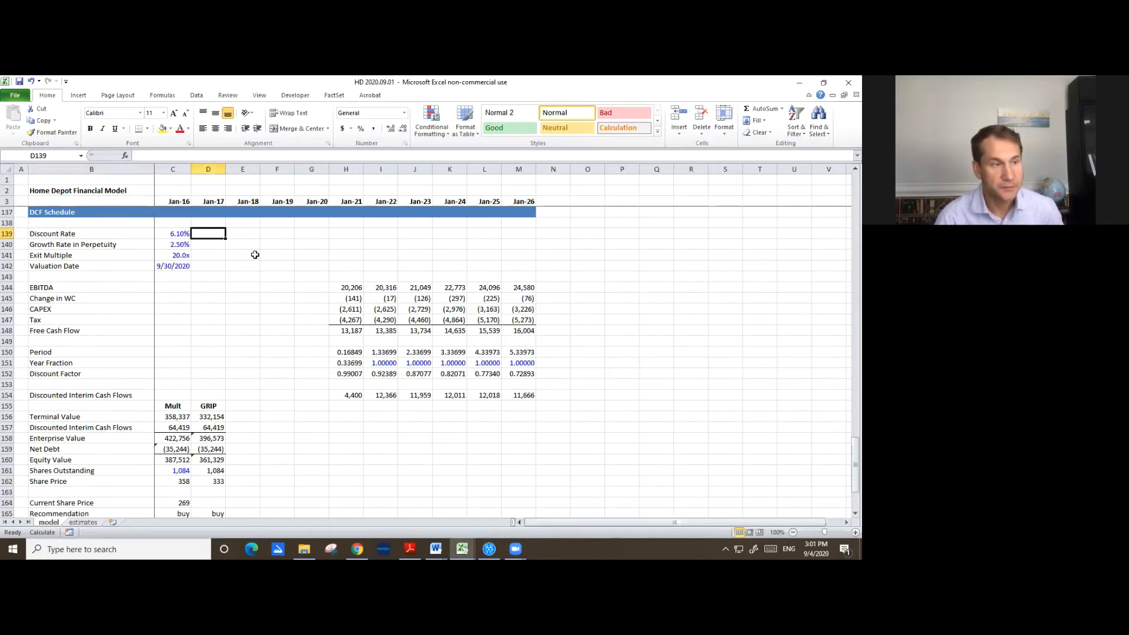
key(Down)
key(Left)
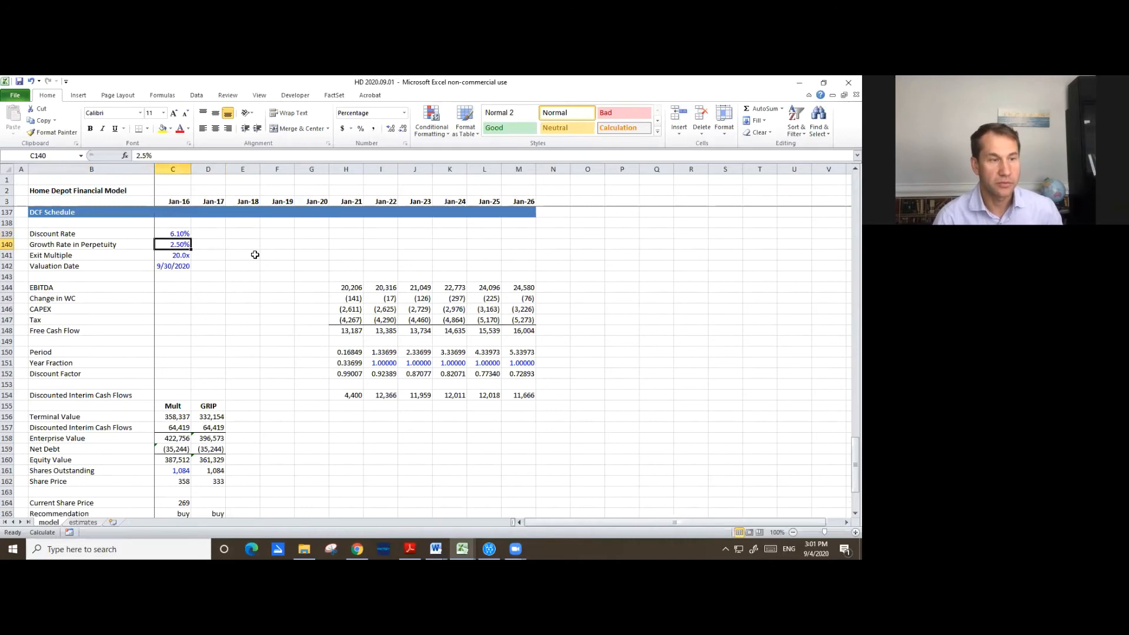
key(Down)
key(Left)
key(Up)
key(Up)
key(Right)
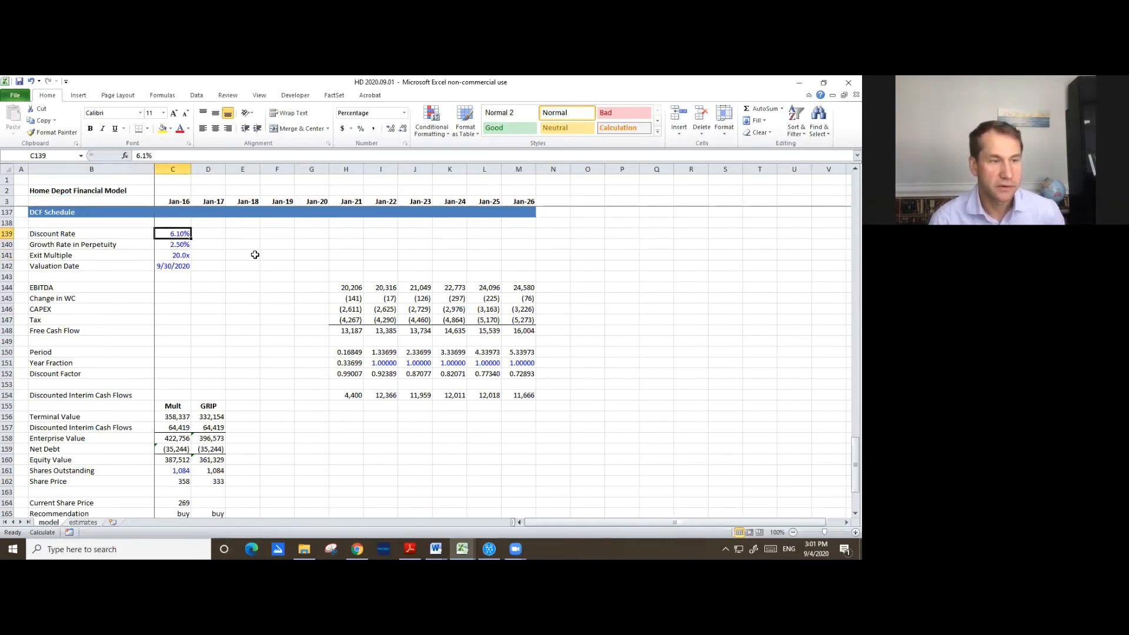
key(Down)
key(Down)
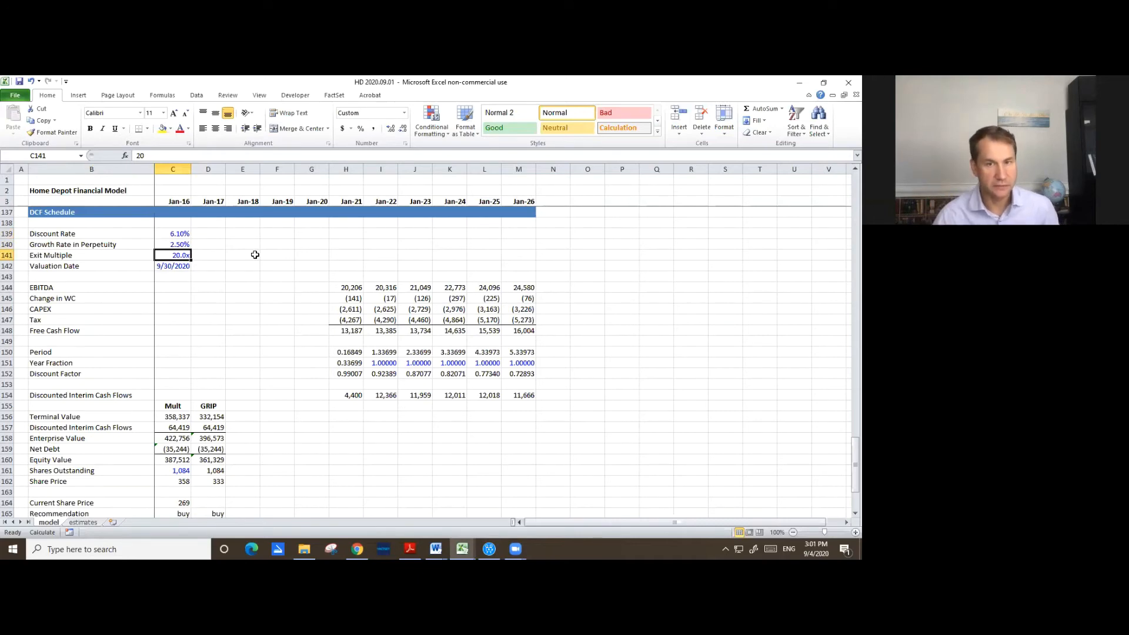
scroll(327, 372, down, 1)
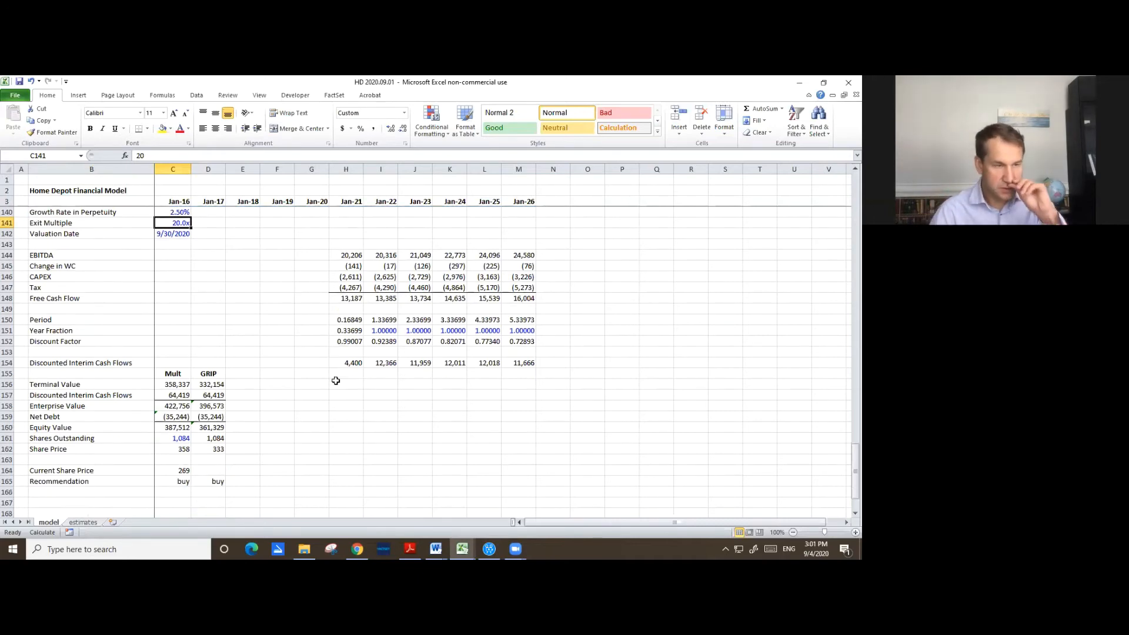
scroll(328, 385, down, 5)
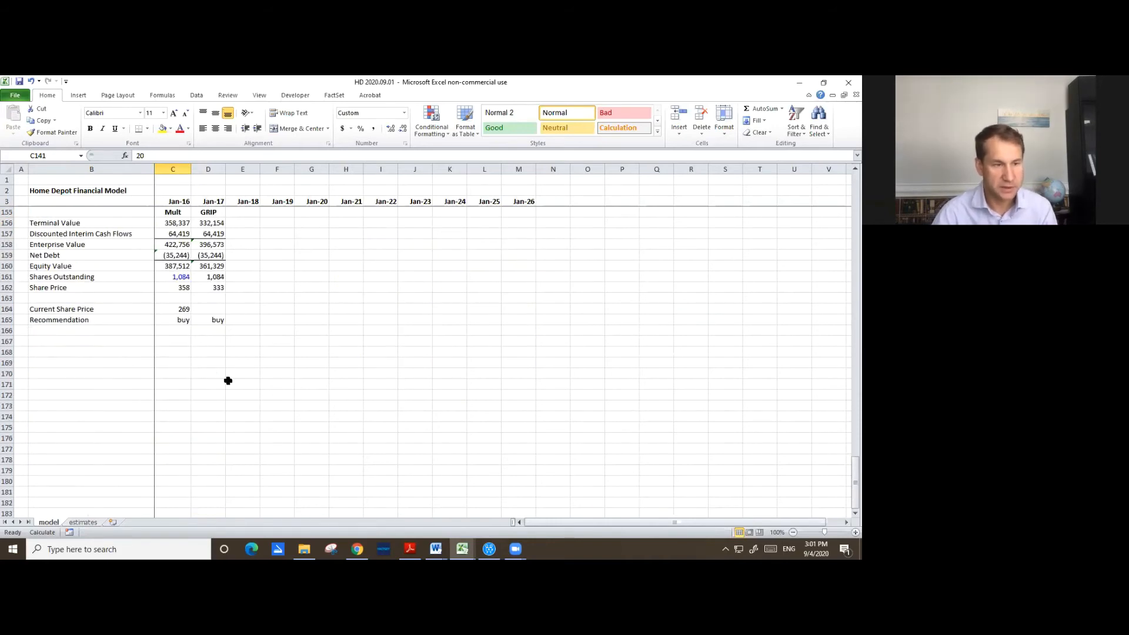
scroll(259, 382, up, 6)
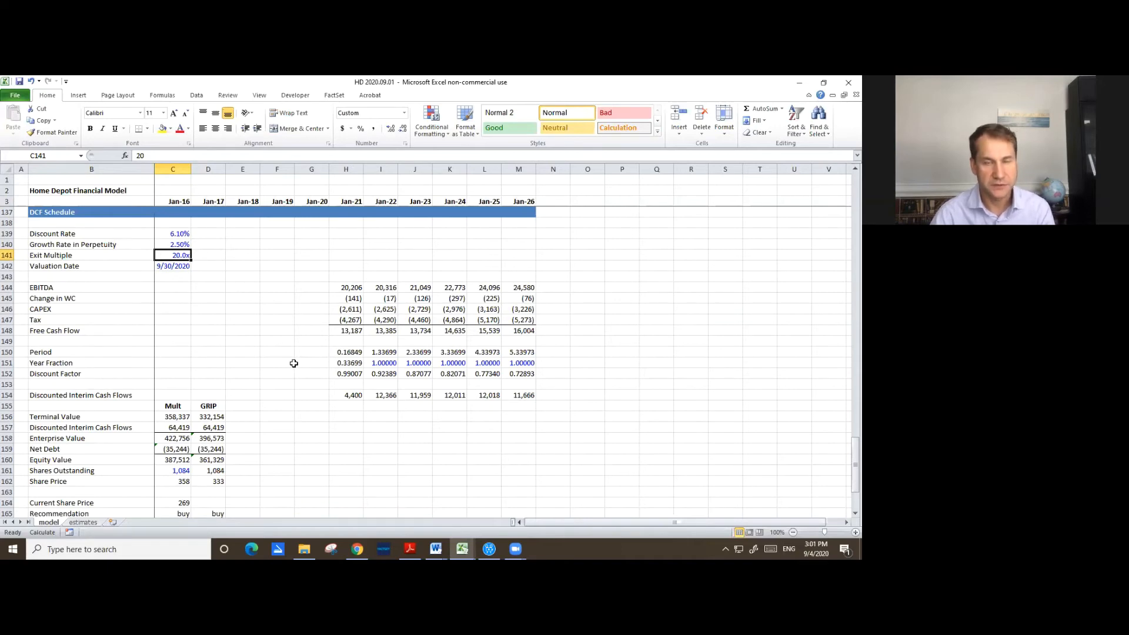
scroll(294, 363, down, 7)
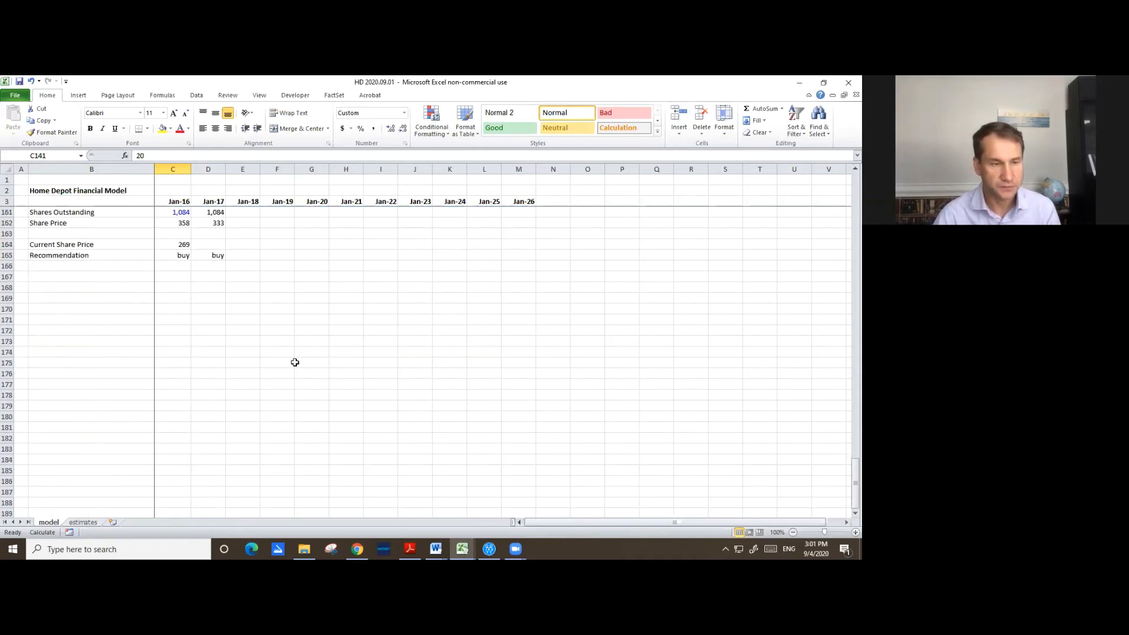
click(207, 331)
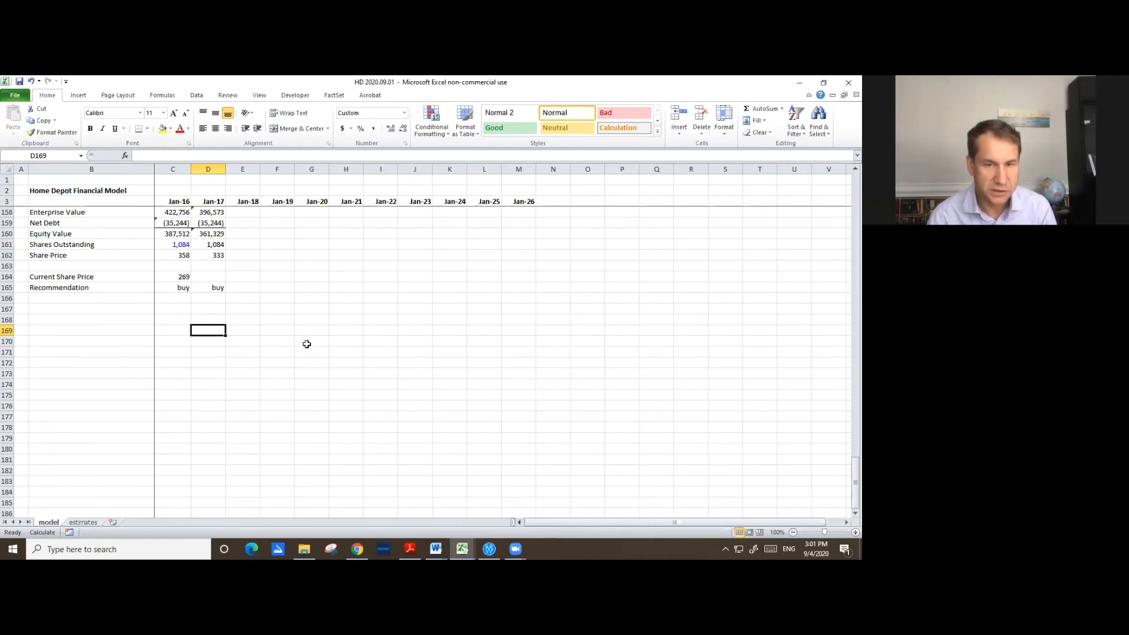
text(=sdfsd)
key(BackSpace)
key(BackSpace)
key(BackSpace)
key(BackSpace)
key(BackSpace)
key(BackSpace)
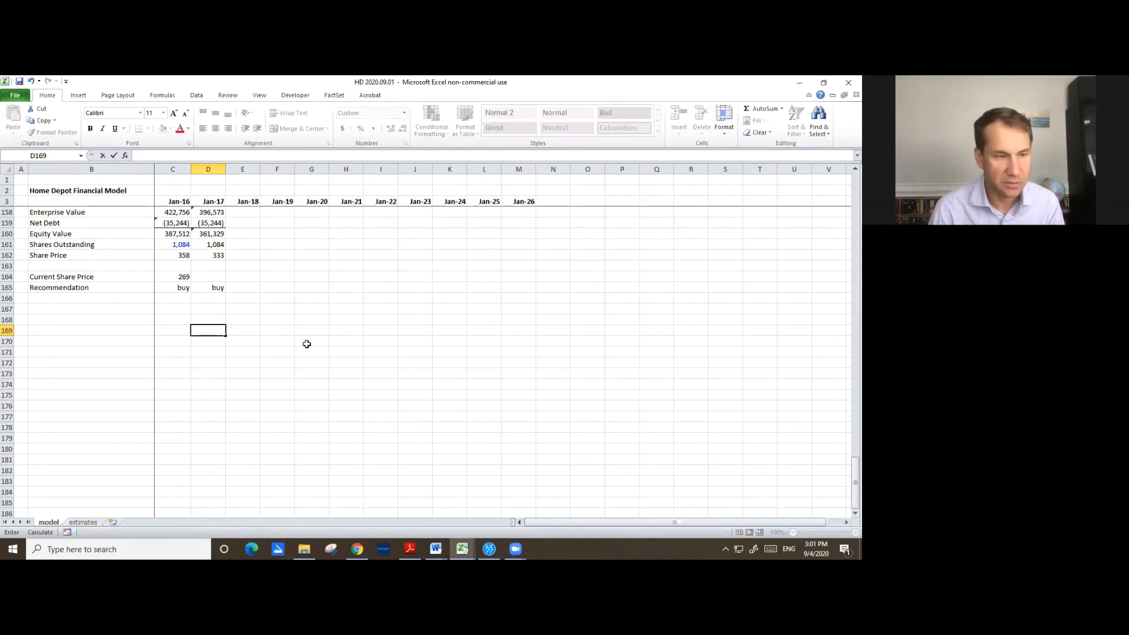
key(Escape)
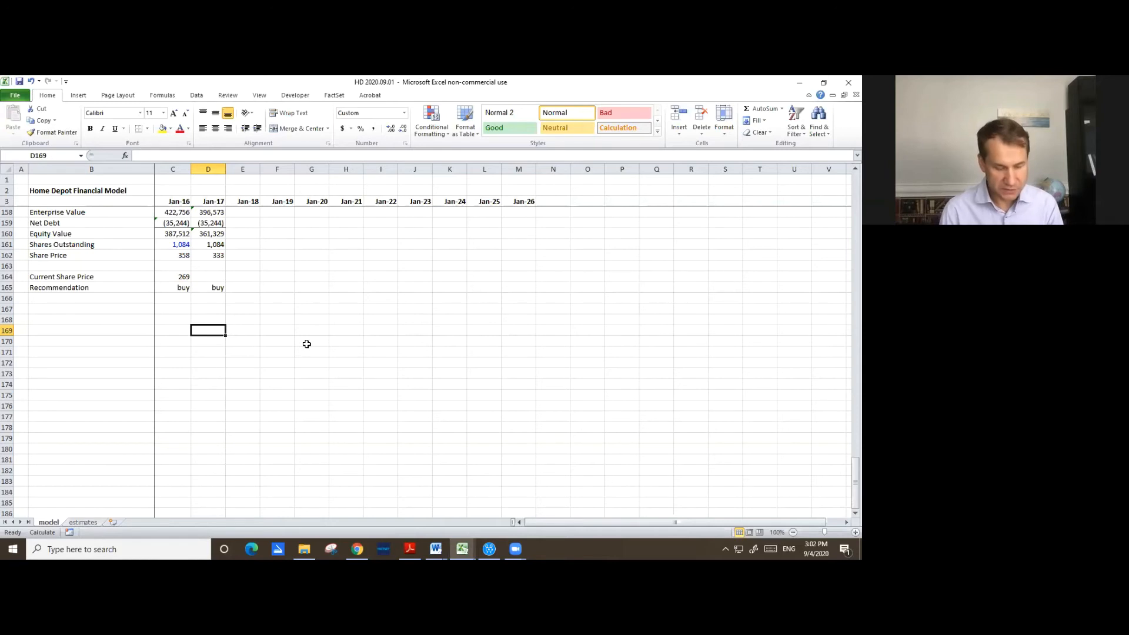
- Label cell D169 as "Exit Multiple", below the recommendation rows
text(E)
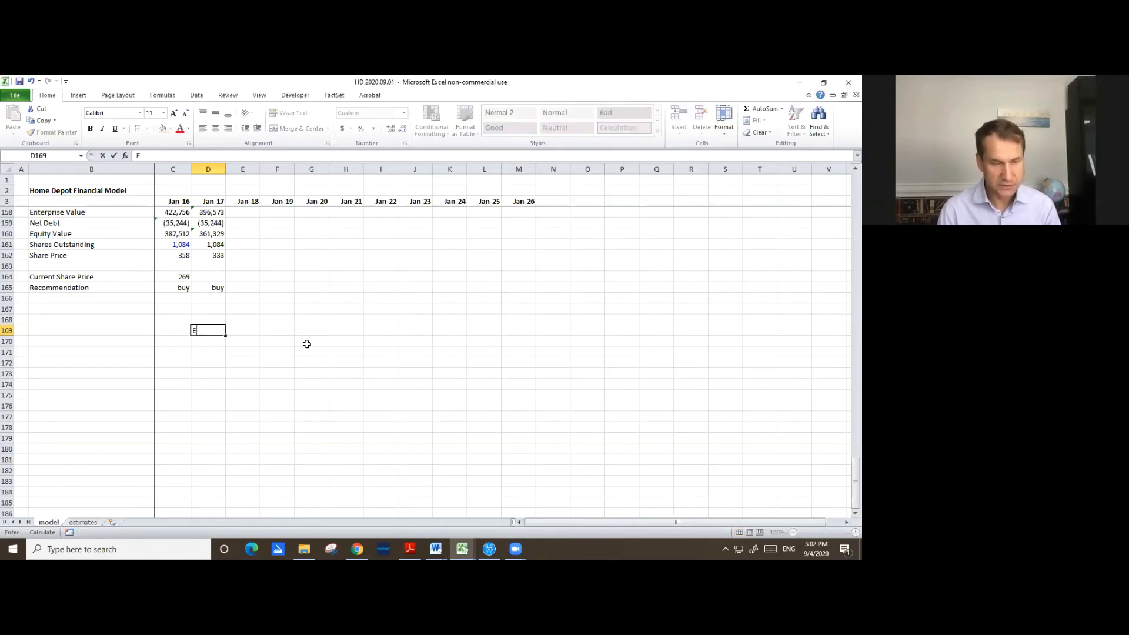
text(xi)
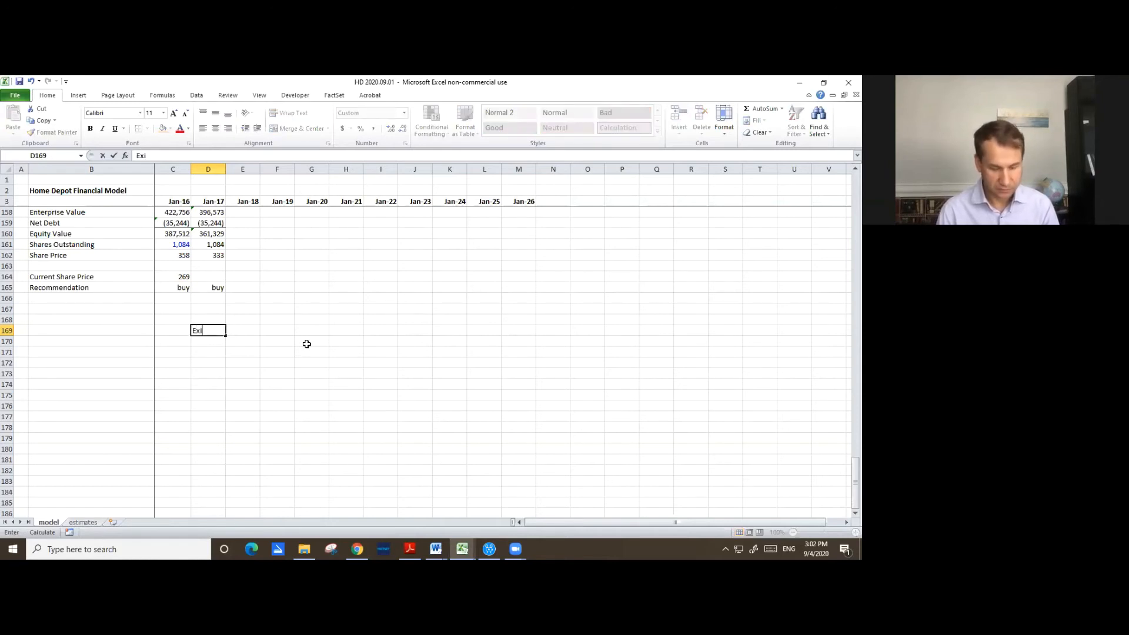
text(t Multiple)
key(ctrl+Return)
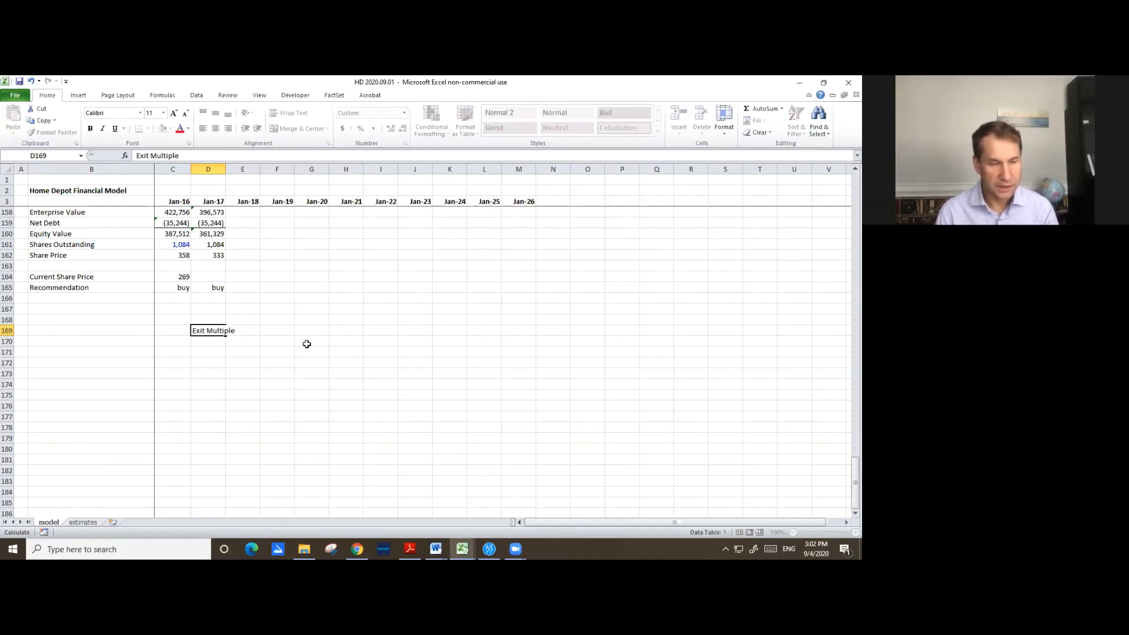
- Copy the 20.0x exit multiple from C141 into F170 and centre it in the cell
key(Return)
key(Return)
key(Up)
key(Right)
key(Right)
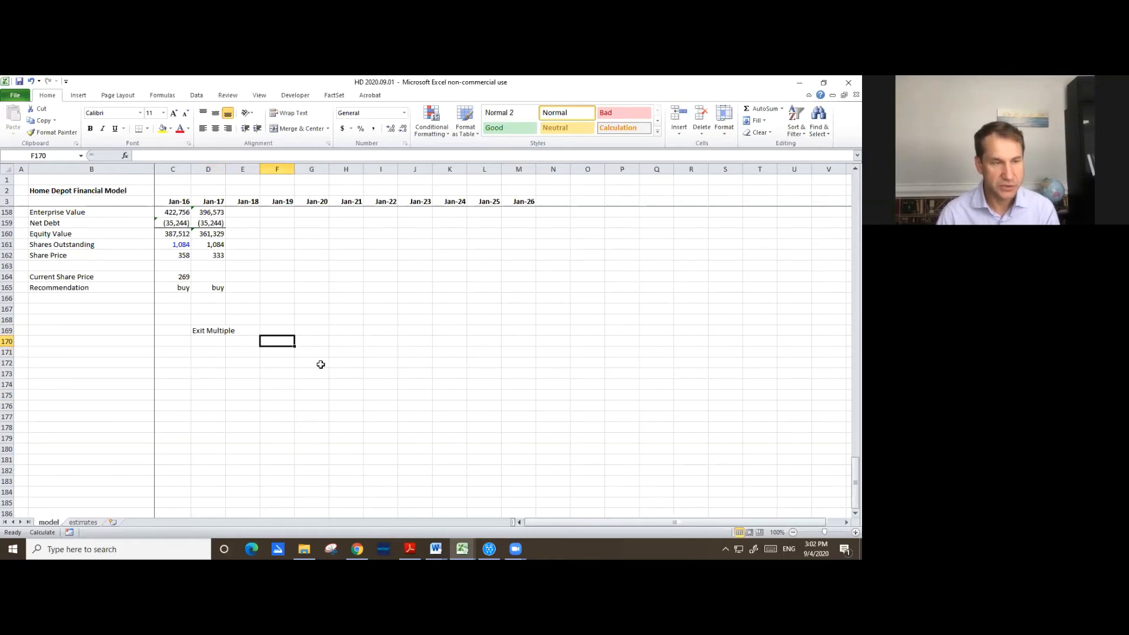
scroll(320, 365, up, 5)
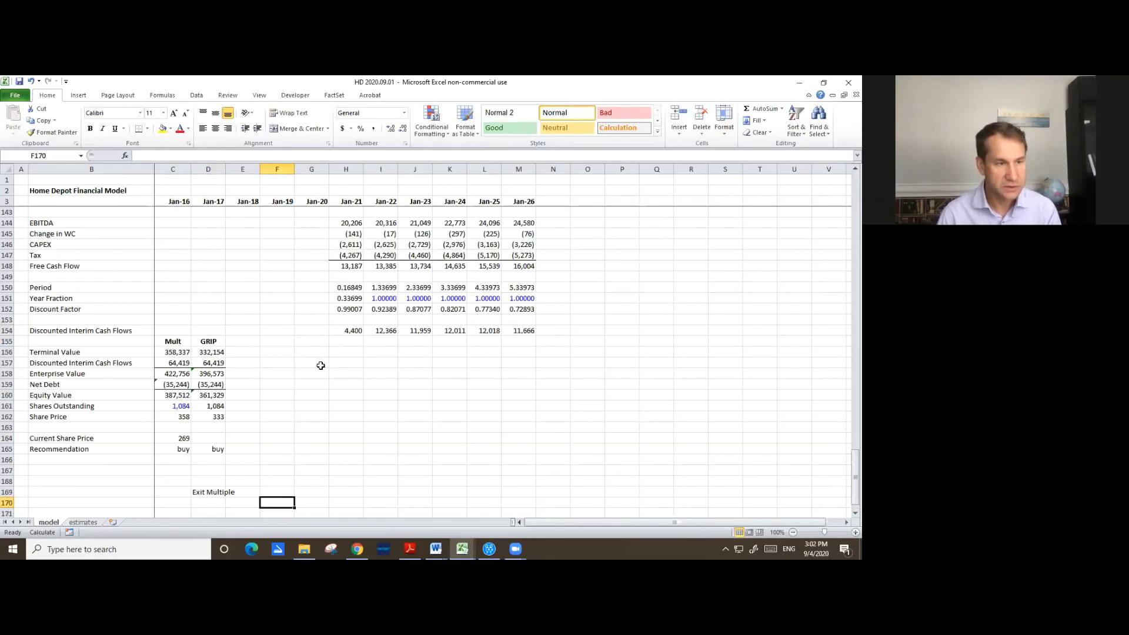
scroll(175, 279, up, 2)
click(172, 256)
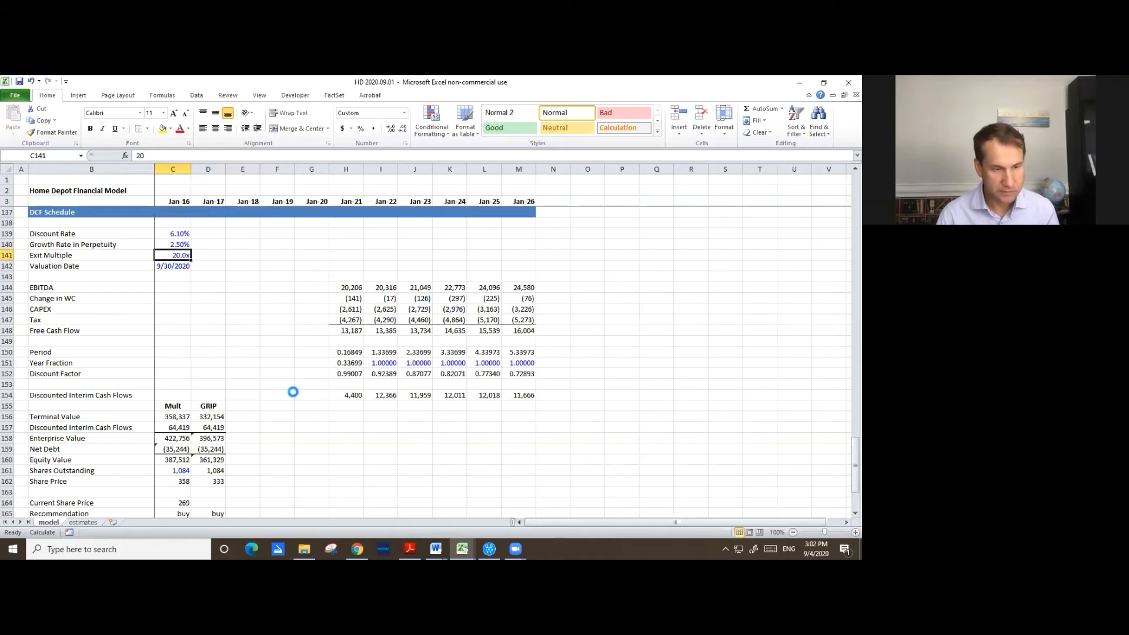
key(ctrl+c)
scroll(293, 391, down, 7)
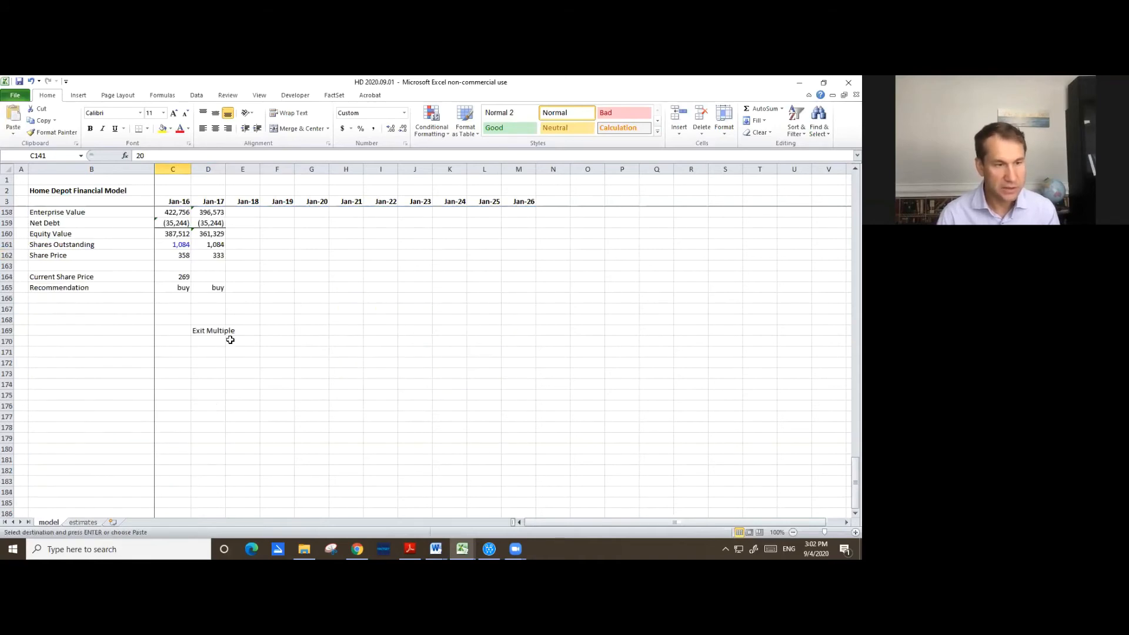
click(276, 341)
key(ctrl+v)
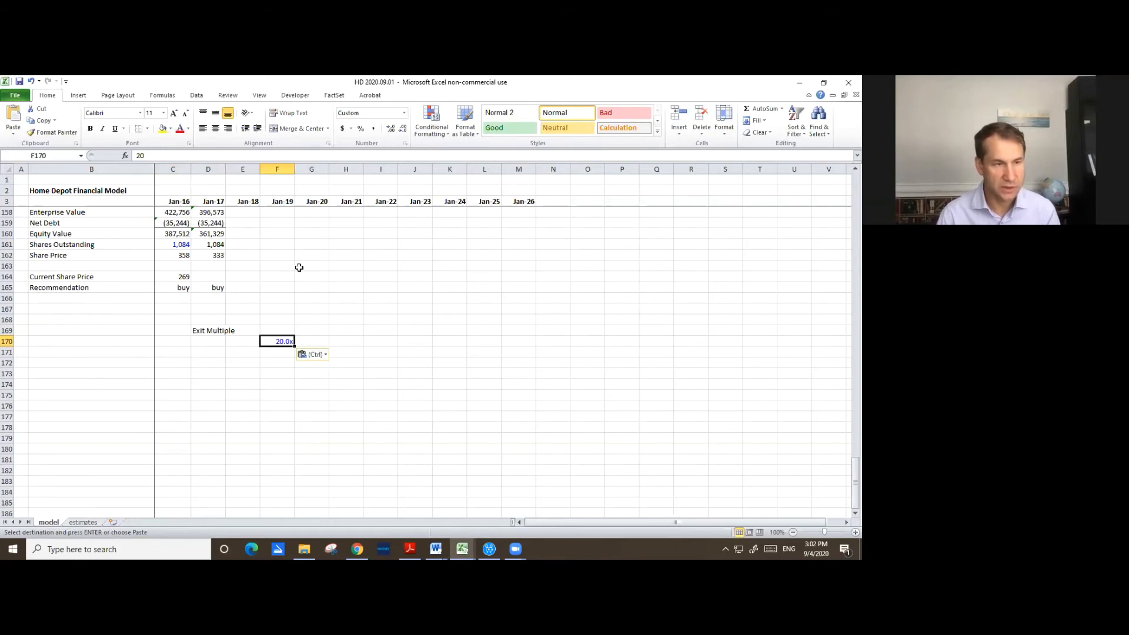
click(216, 128)
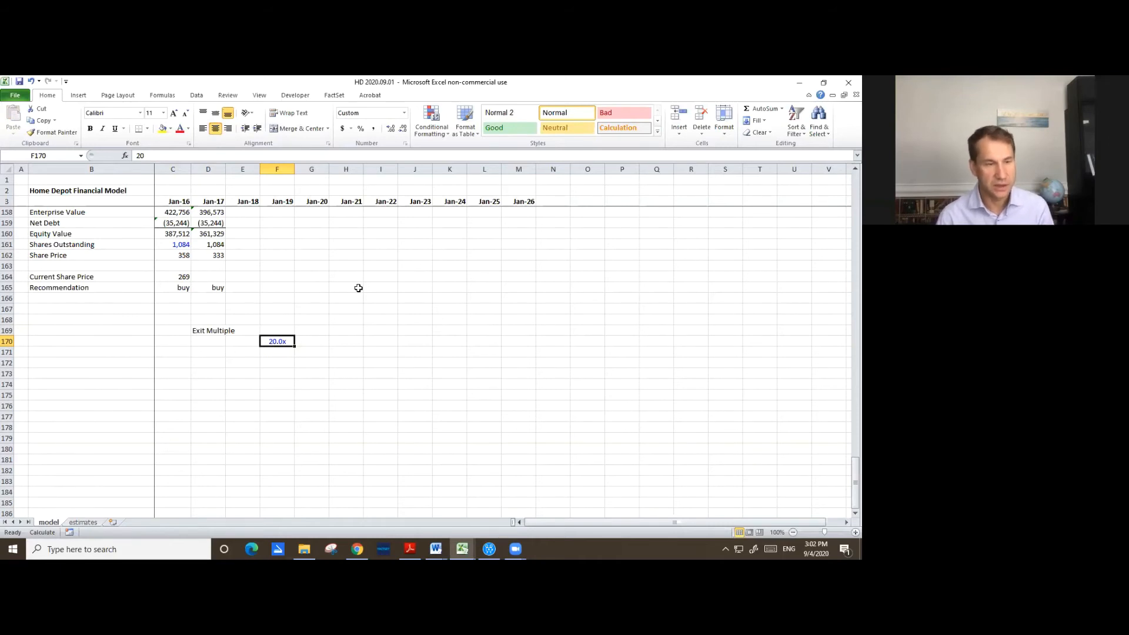
- Copy only the formatting of F170 across the range D170:H170
key(ctrl+c)
key(Left)
key(Left)
key(shift+Right)
key(shift+Right)
key(shift+Right)
key(shift+Right)
key(shift+Right)
key(shift+Left)
key(alt+e)
key(s)
key(t)
key(Return)
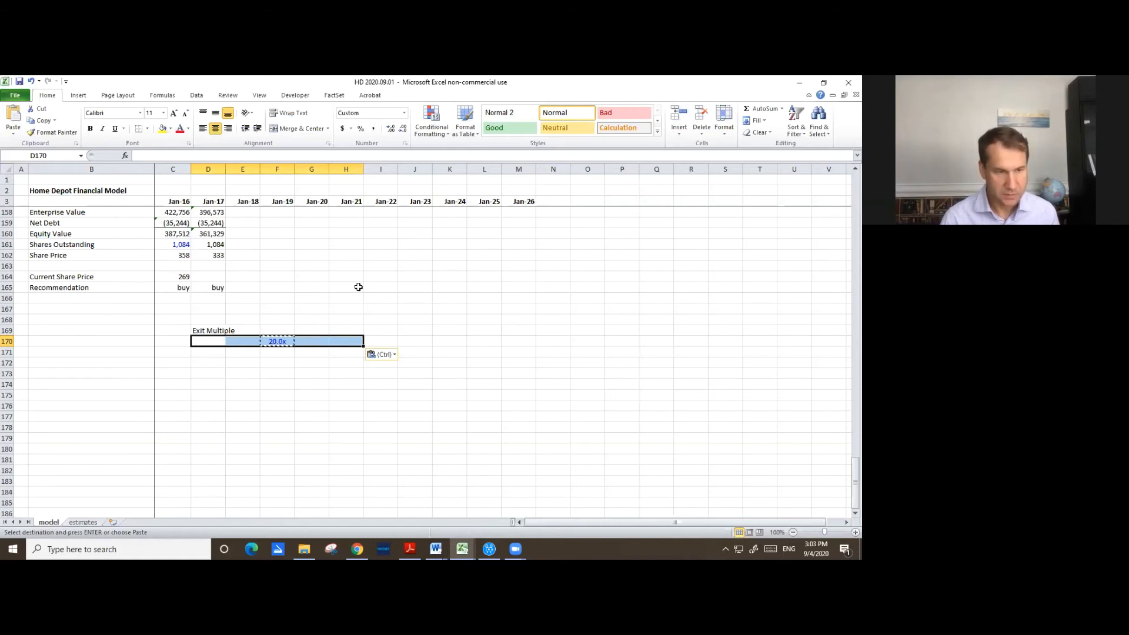
- Set the font colour of the exit multiple row D170:H170 to black
key(Escape)
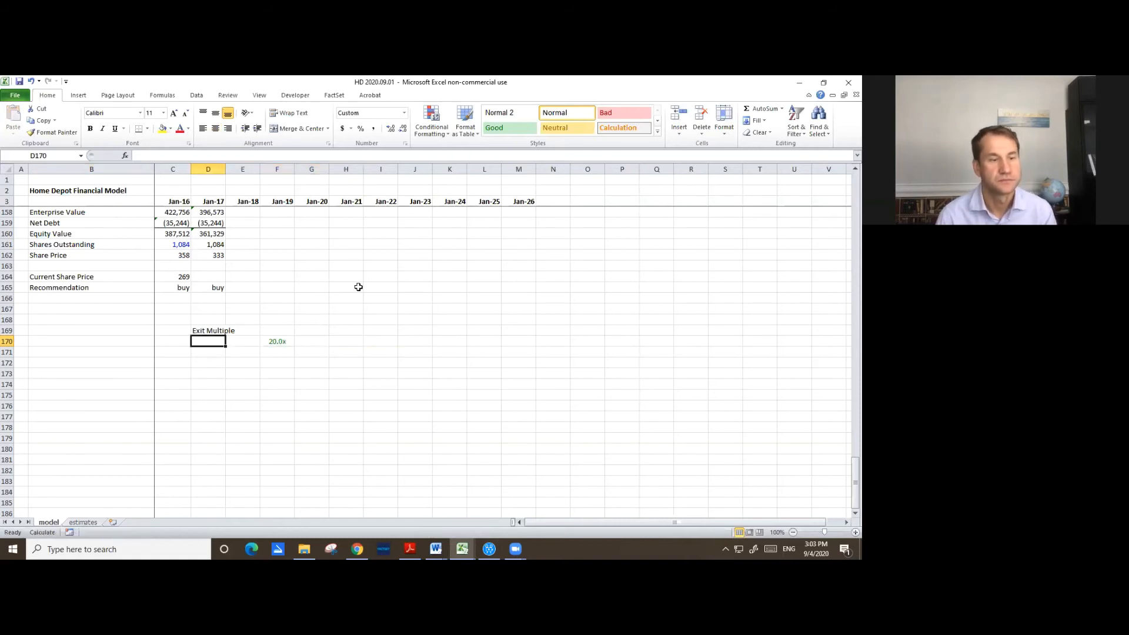
key(shift+Right)
key(shift+Right)
key(shift+Right)
key(shift+Right)
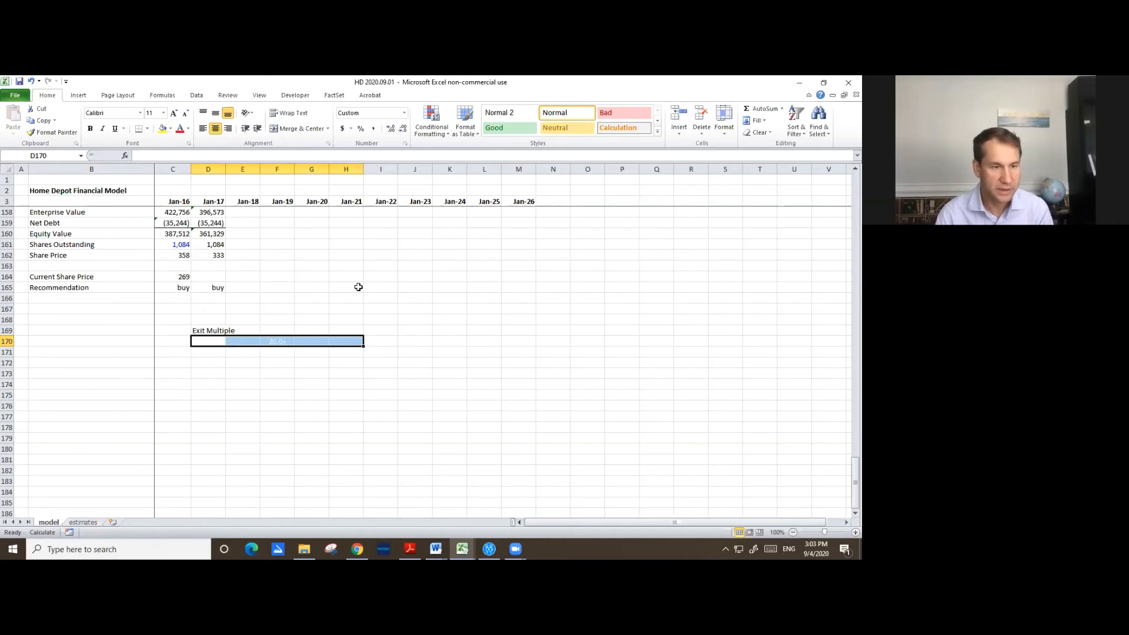
key(Right)
key(Right)
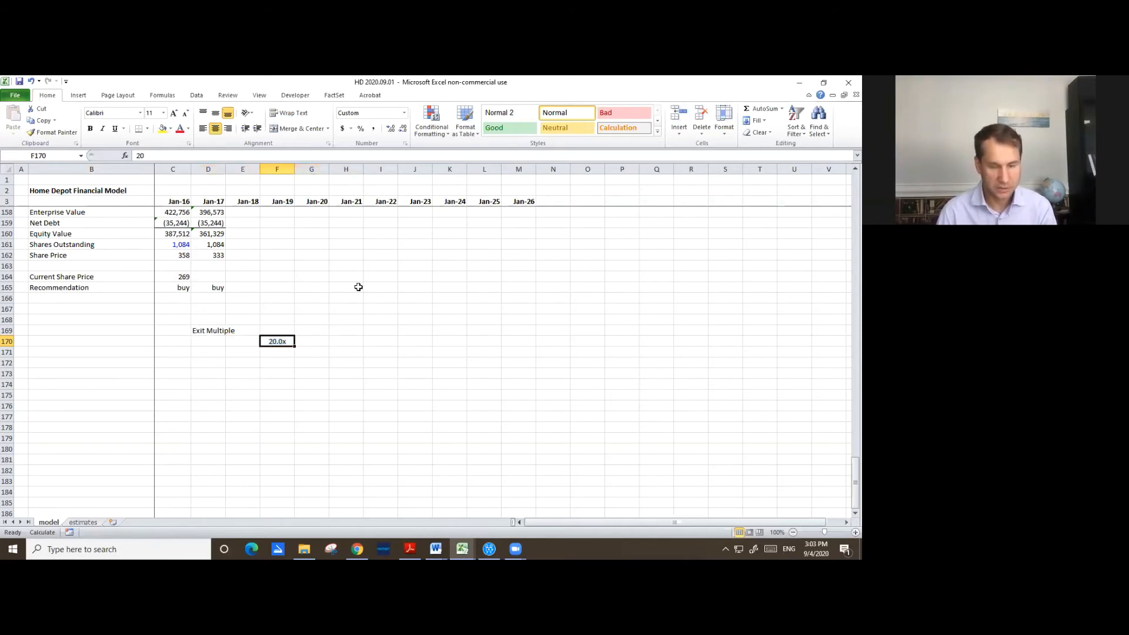
- Enter =F170-1 in G170 and copy the formula to H170
key(Right)
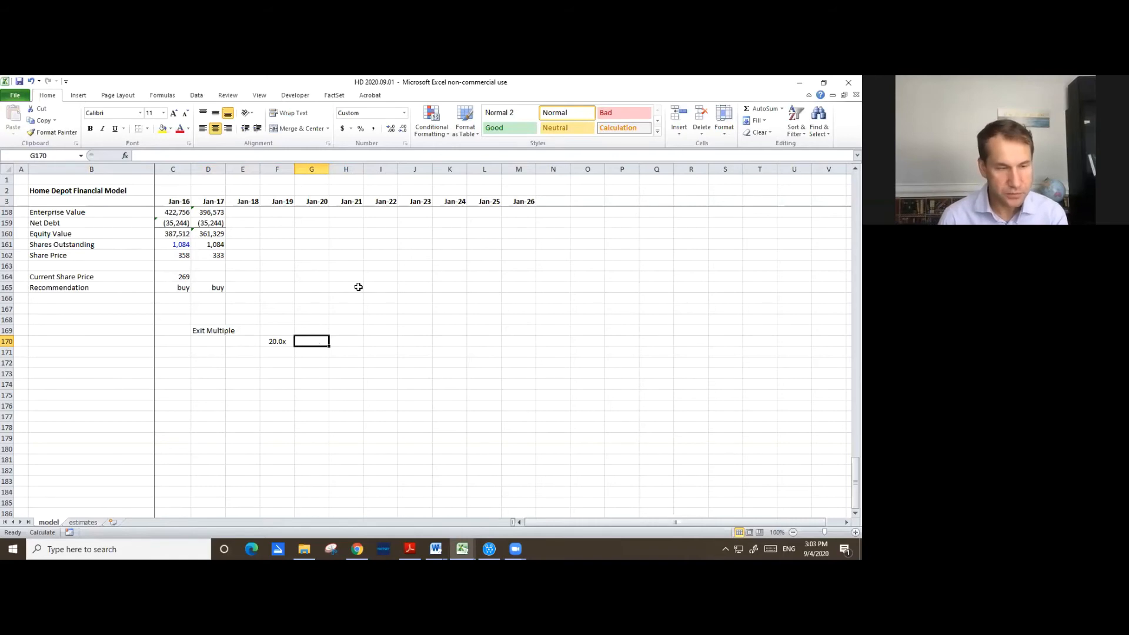
text(=)
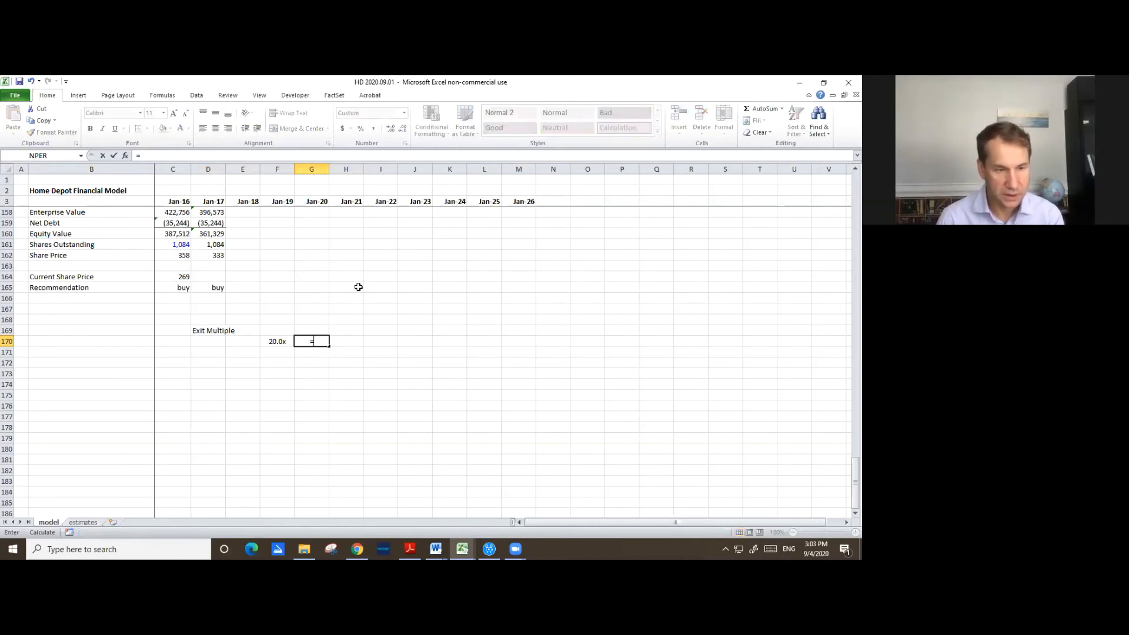
key(Left)
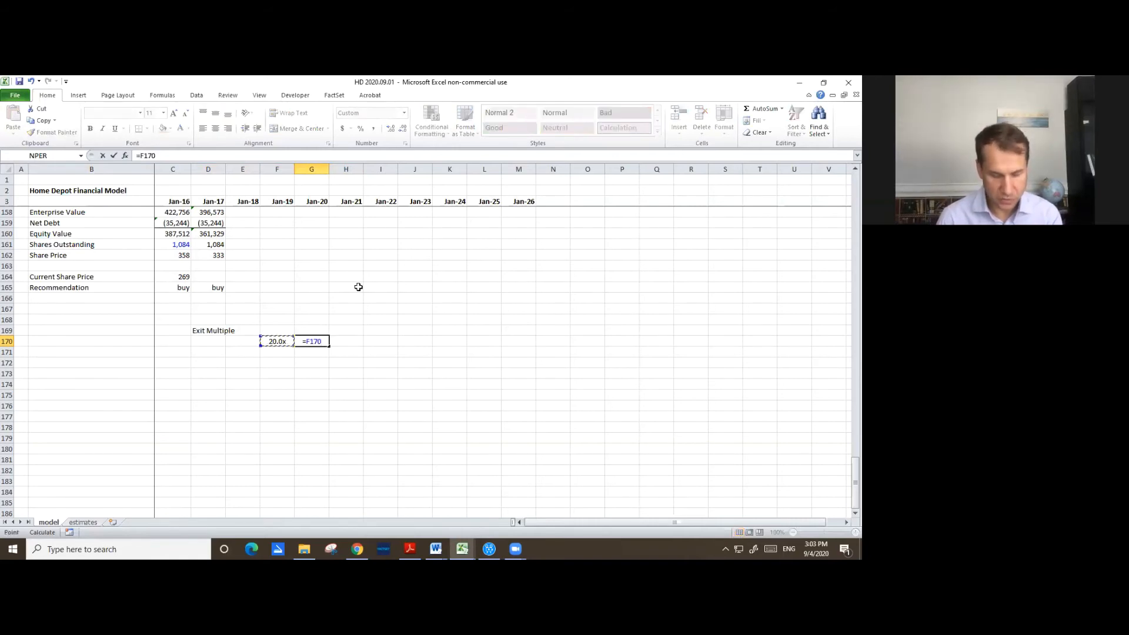
text(-)
text(1)
key(ctrl+Return)
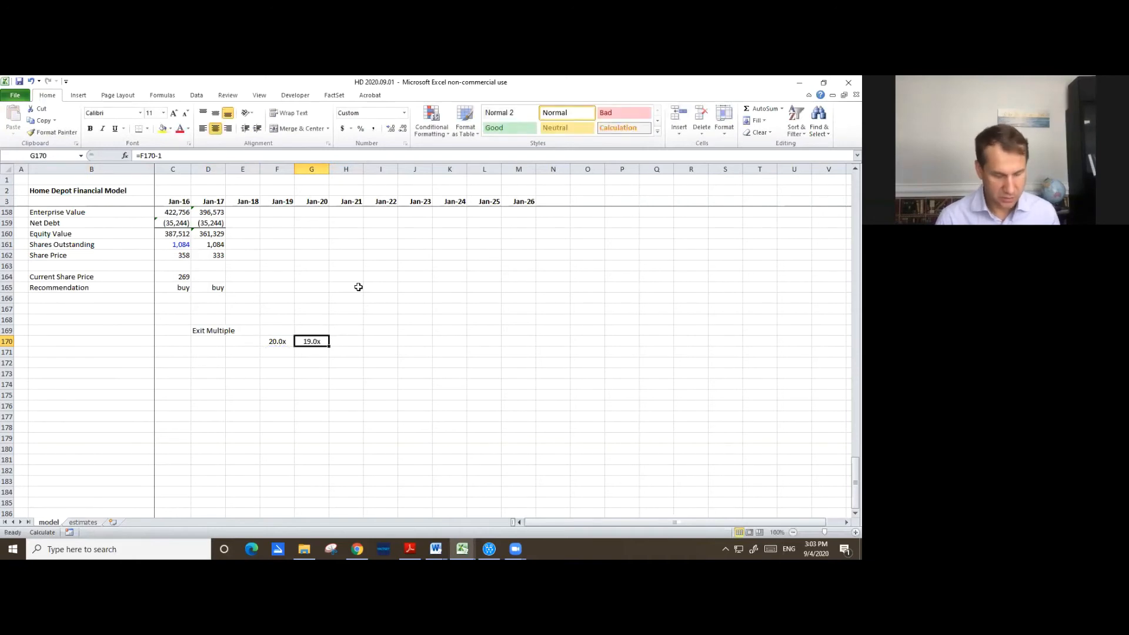
key(ctrl+c)
key(Right)
key(ctrl+v)
- Enter =F170+1 in E170 and copy the formula to D170
key(Left)
key(Left)
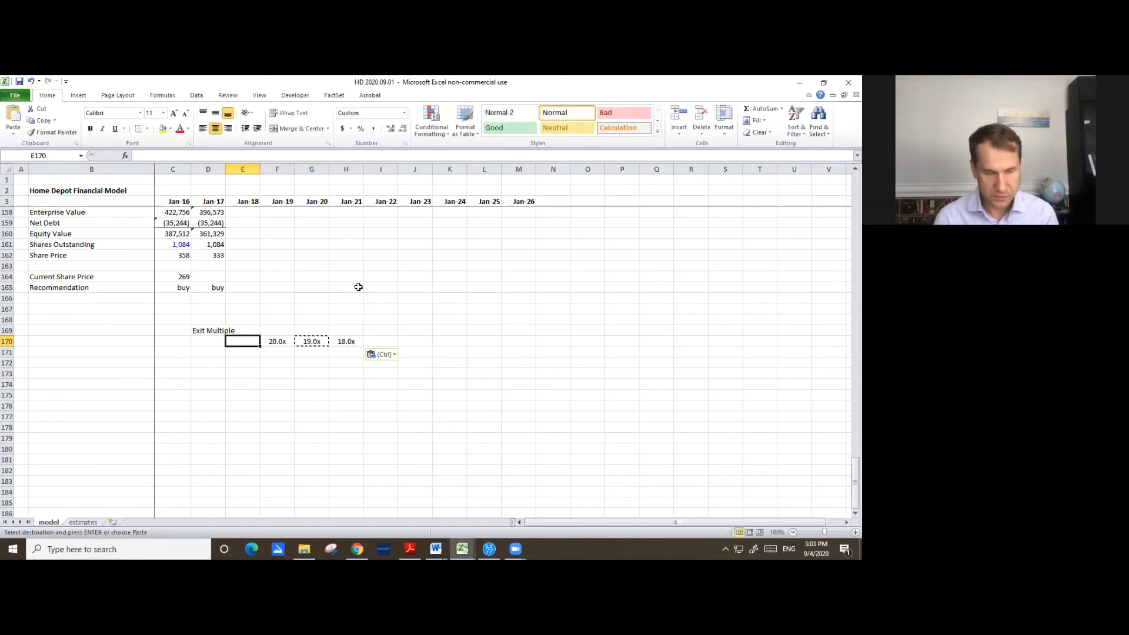
text(=)
key(Right)
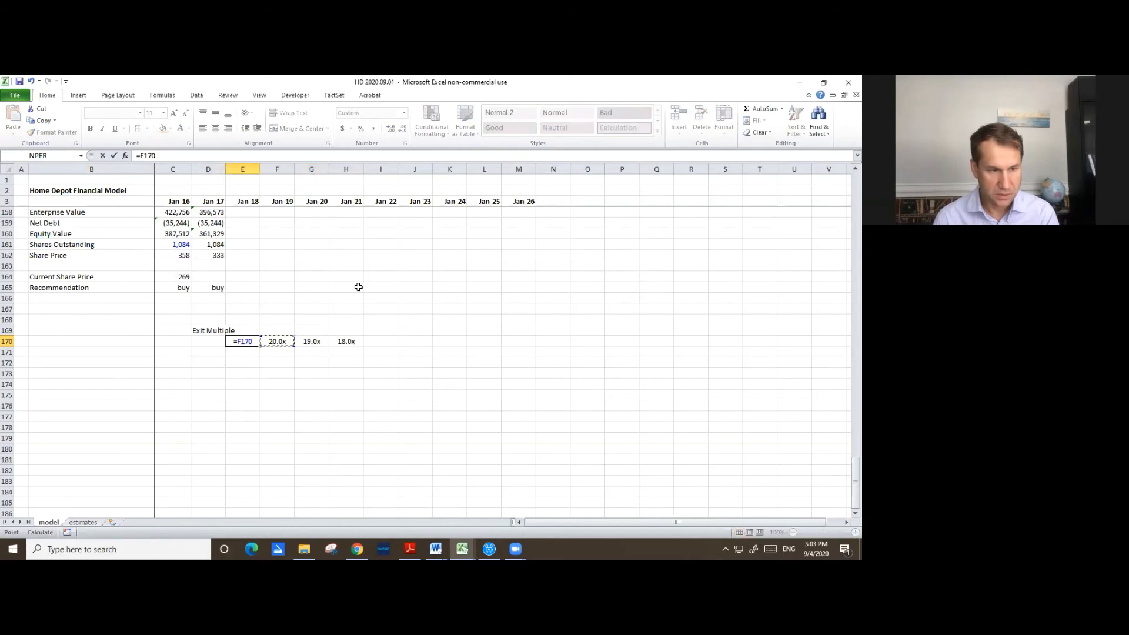
text(+1)
key(ctrl+Return)
key(ctrl+c)
key(Left)
key(ctrl+v)
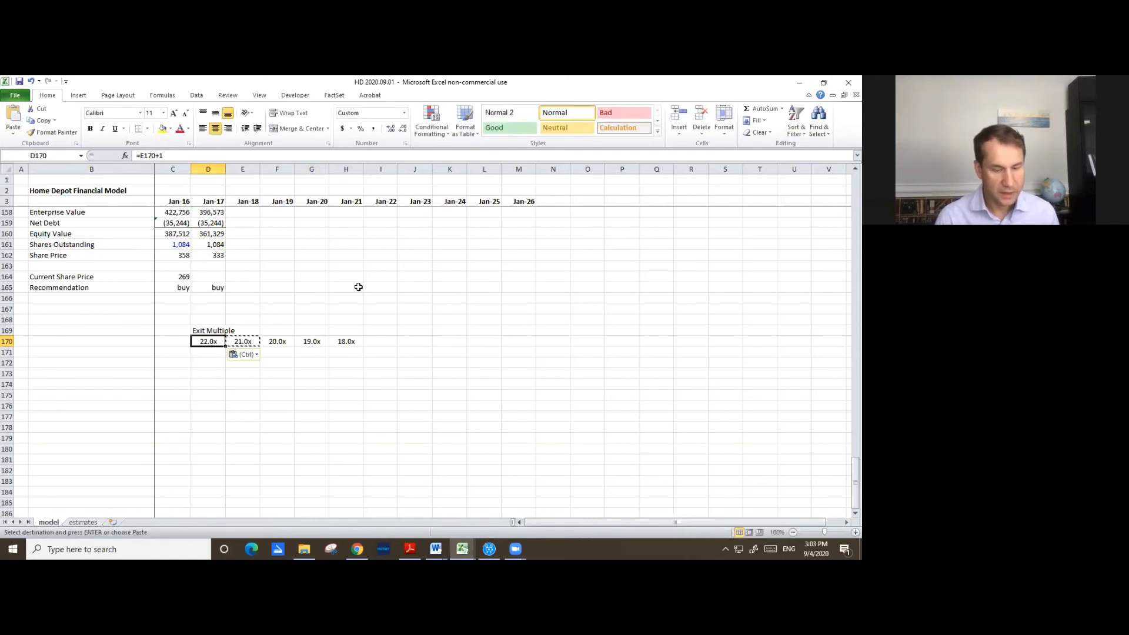
key(Escape)
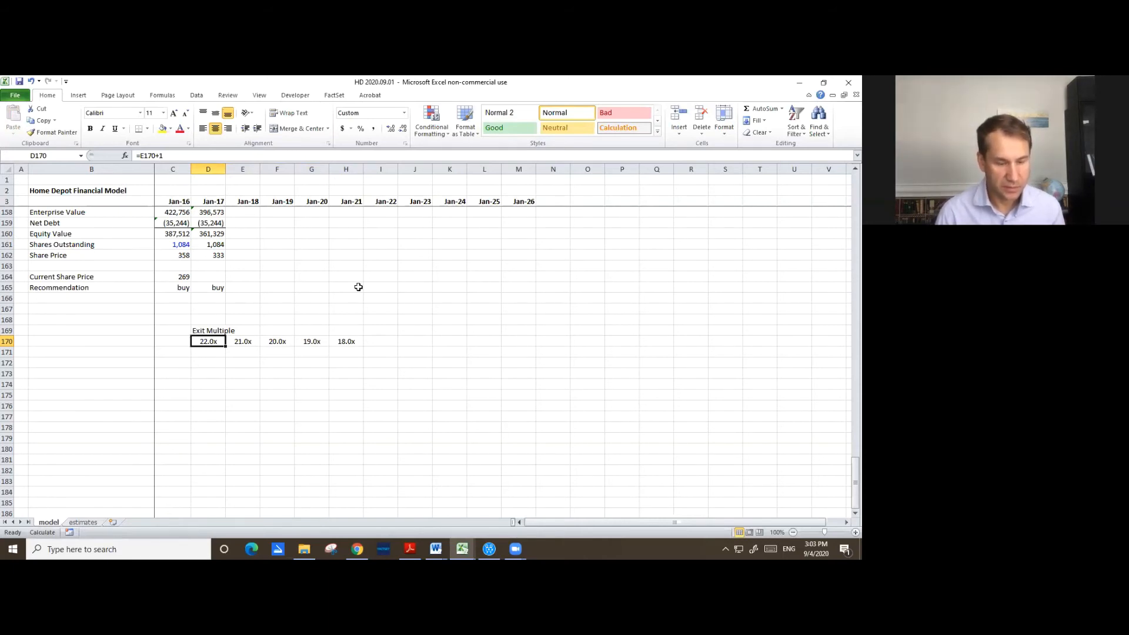
- Replace the formula in G170 with =F170+1 and copy it to H170 so the exit multiples ascend
key(Right)
key(Right)
key(Right)
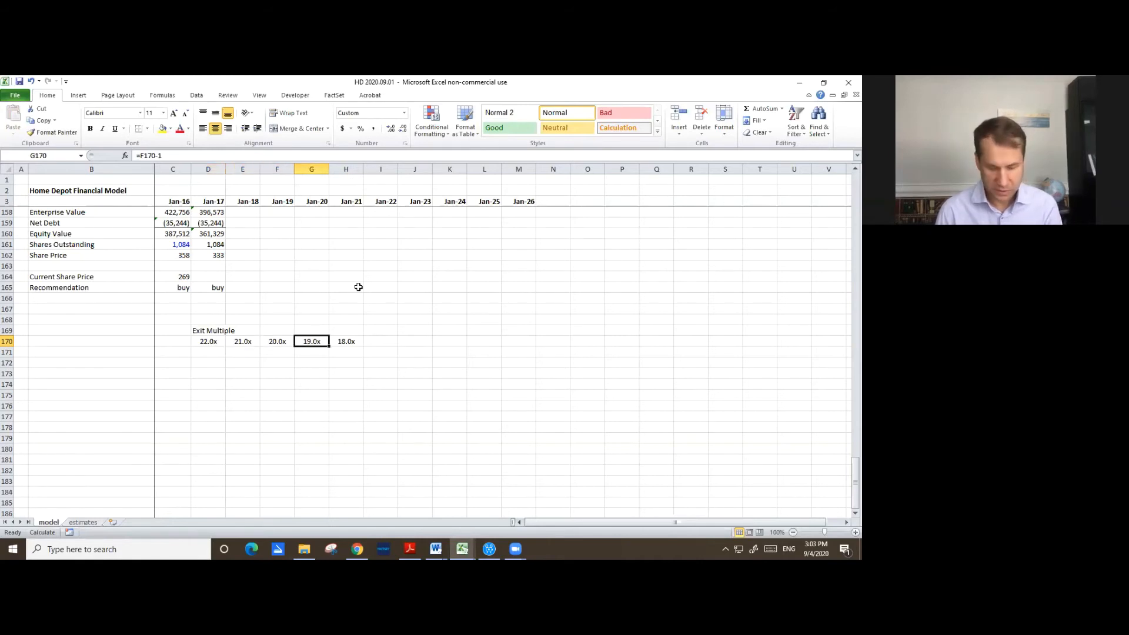
text(=)
key(Left)
text(+1)
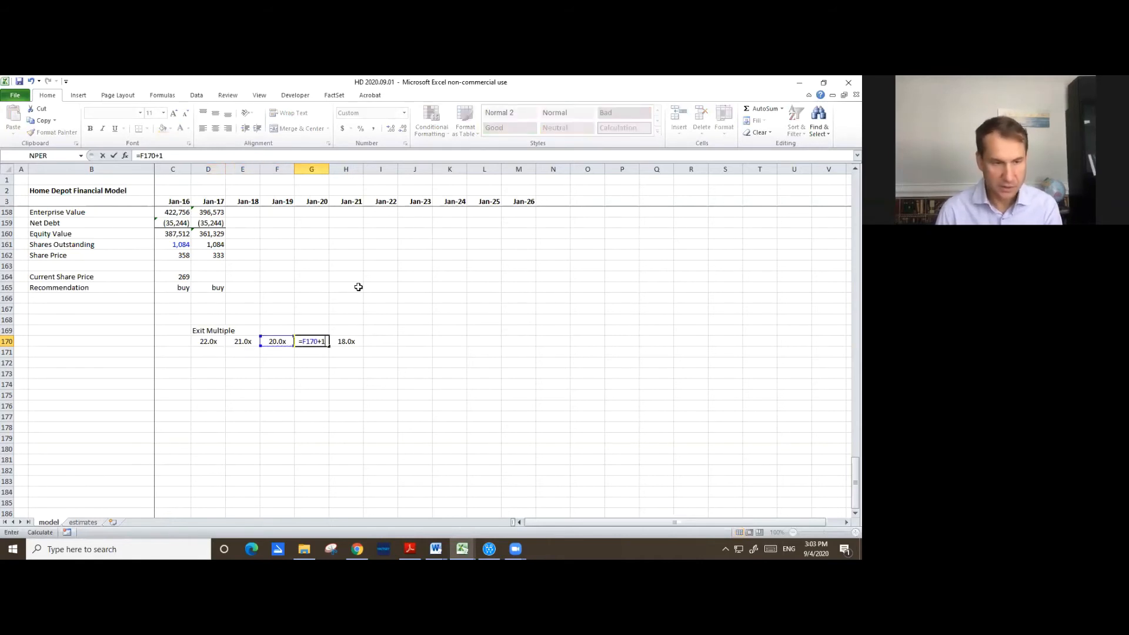
key(ctrl+Return)
key(ctrl+c)
key(Right)
key(ctrl+v)
key(Left)
key(Left)
key(Left)
text(=)
key(Right)
text(-)
key(Left)
key(Left)
key(Right)
key(Escape)
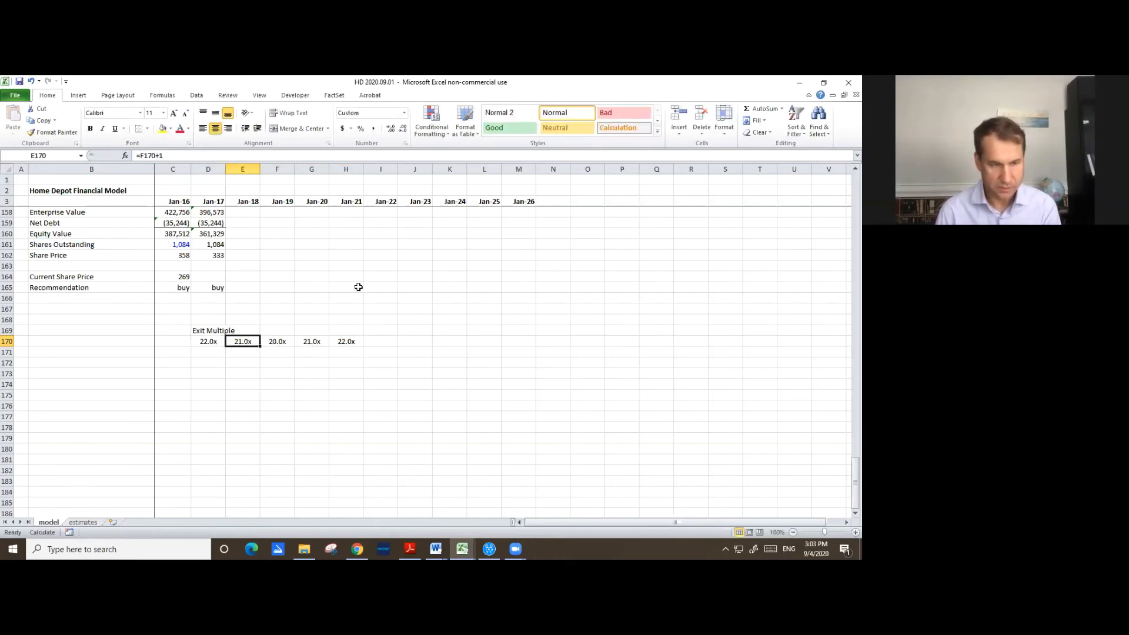
- Replace the formula in E170 with =F170-1 and copy it to D170
text(=)
key(Right)
text(-1)
key(ctrl+Return)
key(ctrl+c)
key(Left)
key(ctrl+v)
key(Escape)
key(Left)
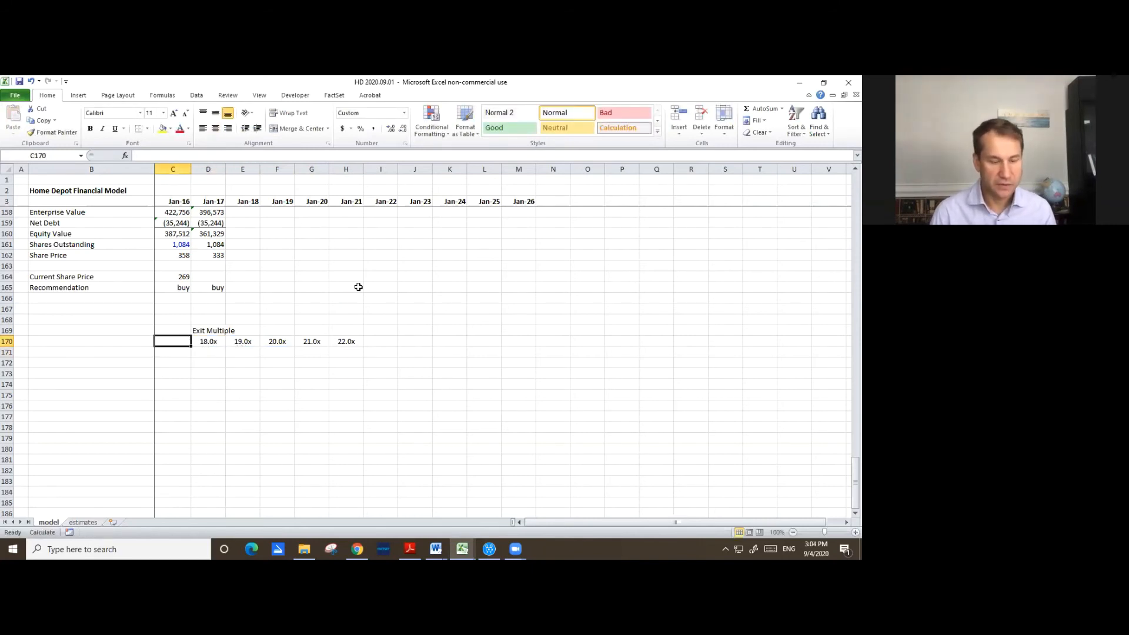
key(Right)
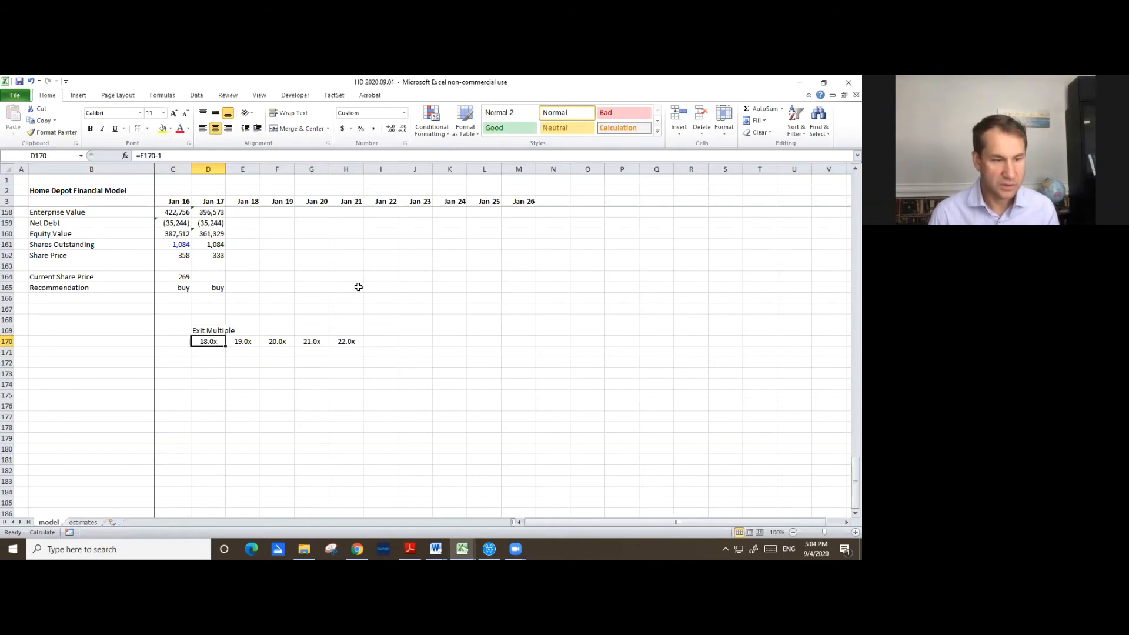
key(Right)
key(Right)
key(Right)
key(Right)
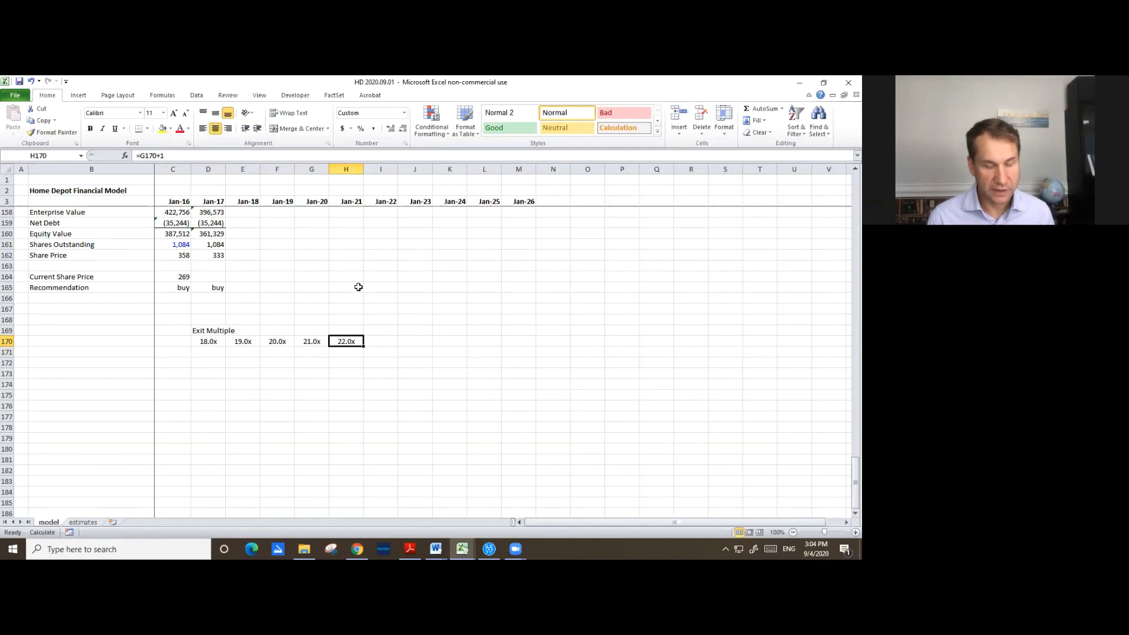
key(Left)
key(Left)
key(Left)
key(Down)
key(Left)
key(Down)
key(Up)
key(Left)
key(Down)
key(Down)
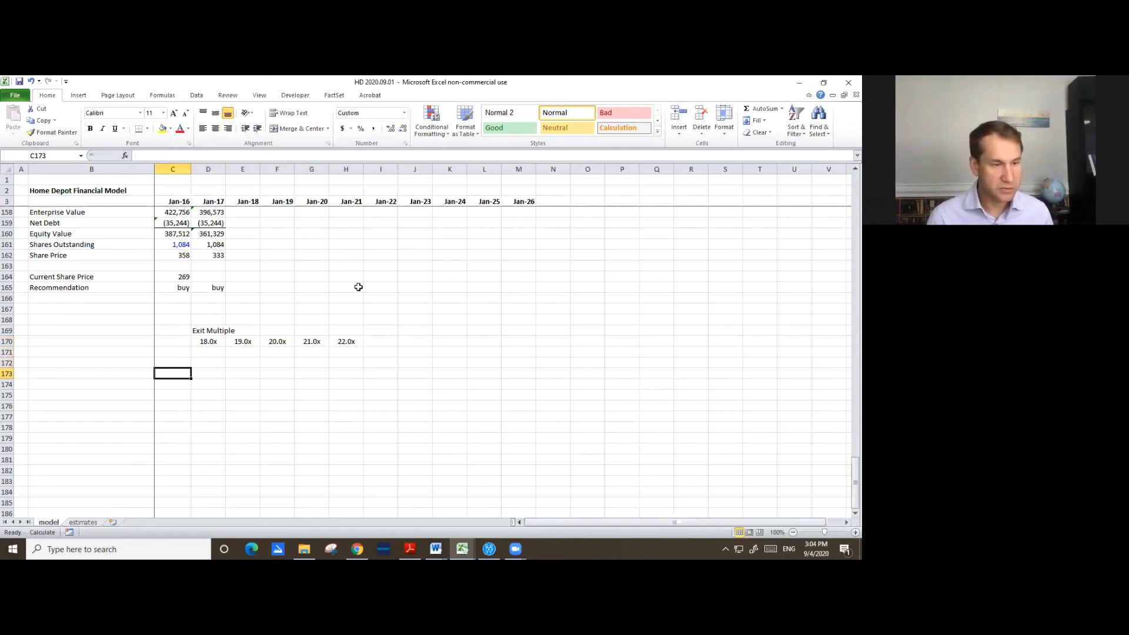
- Copy the discount rate from C139 into C171:C175 as the row axis of the exit multiple table
key(Up)
key(Up)
key(Up)
key(Up)
key(Up)
key(Up)
key(Up)
key(Up)
key(Up)
key(Up)
key(Up)
key(Up)
key(Up)
key(Up)
key(Up)
key(Up)
key(Up)
key(Up)
key(Up)
key(Up)
key(Up)
key(Up)
key(Up)
key(Up)
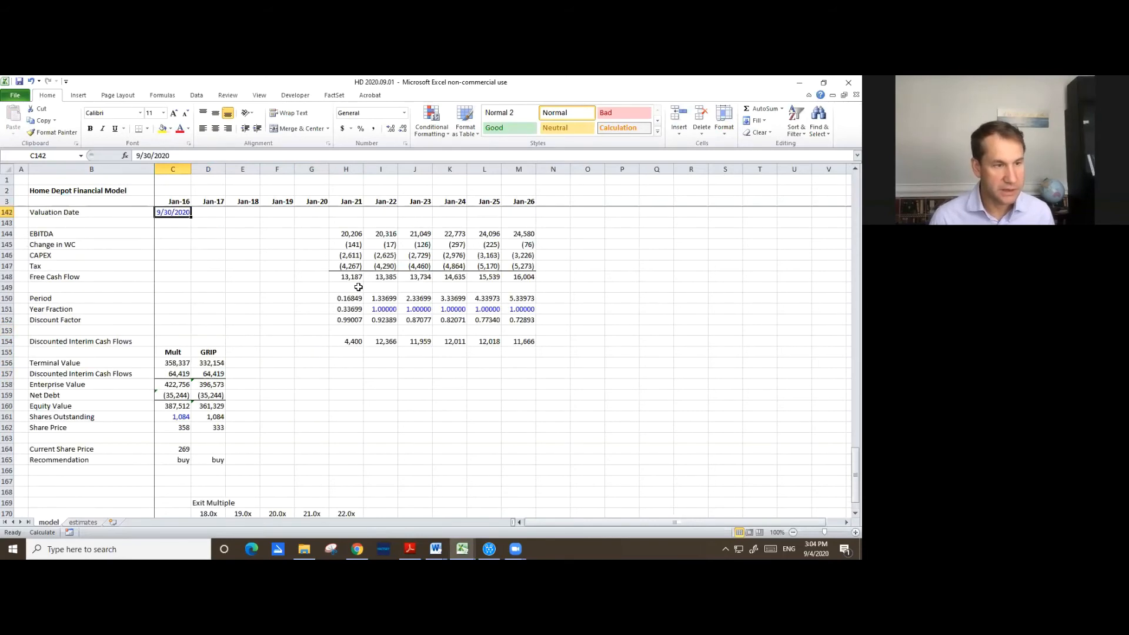
key(Up)
key(ctrl+c)
key(Down)
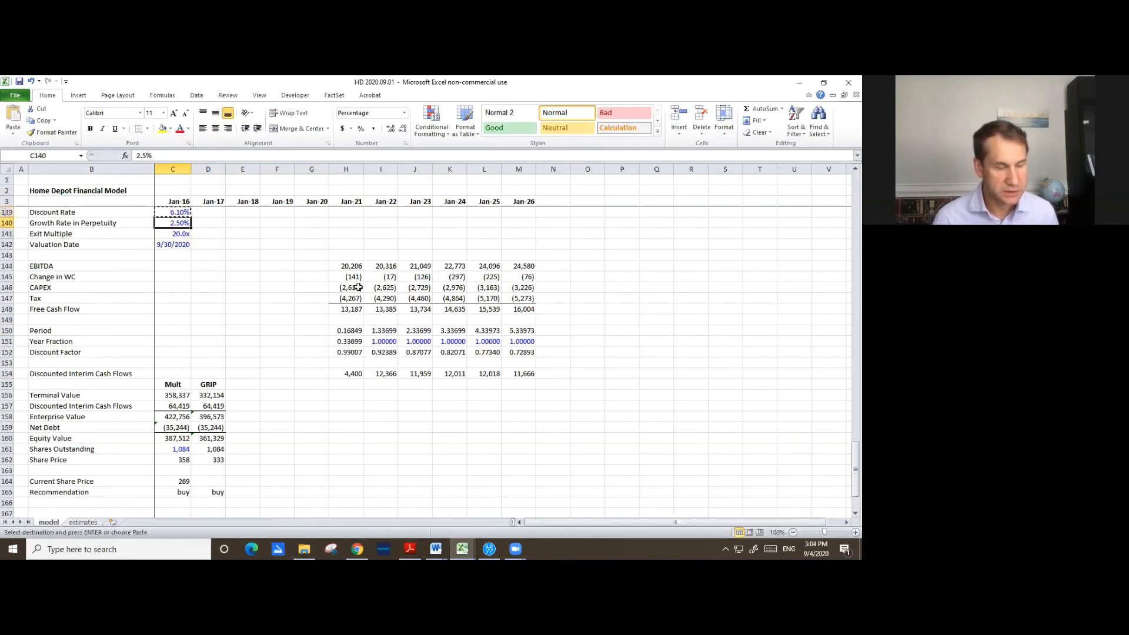
key(Down)
key(Down)
key(Down)
key(Down)
key(Down)
key(Down)
key(Down)
key(Down)
key(Down)
key(Down)
key(Down)
key(Down)
key(Down)
key(Down)
key(Down)
key(Down)
key(Down)
key(Down)
key(Down)
key(Down)
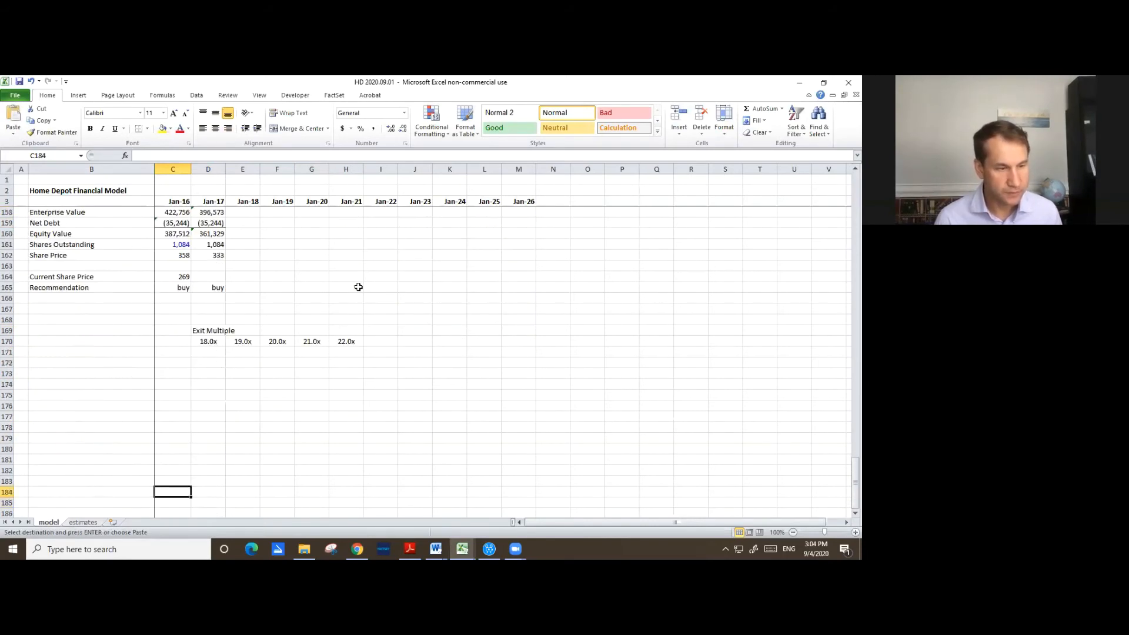
key(Up)
key(Up)
key(Up)
key(Up)
key(Up)
key(Up)
key(Up)
key(Up)
key(Up)
key(Up)
key(shift+Down)
key(shift+Down)
key(shift+Down)
key(shift+Down)
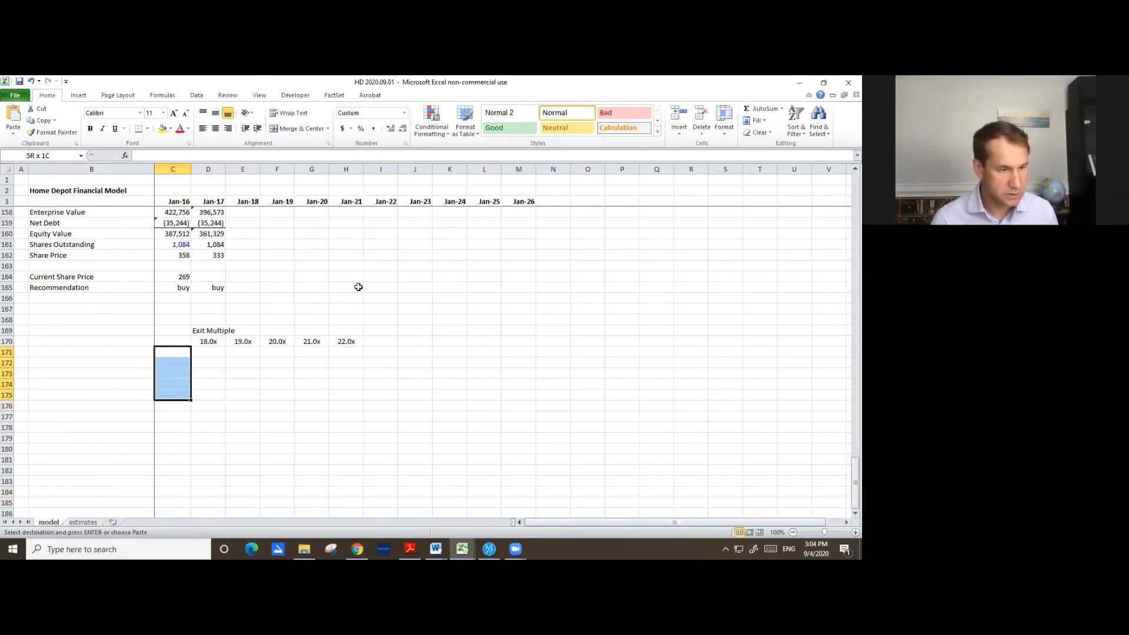
key(ctrl+v)
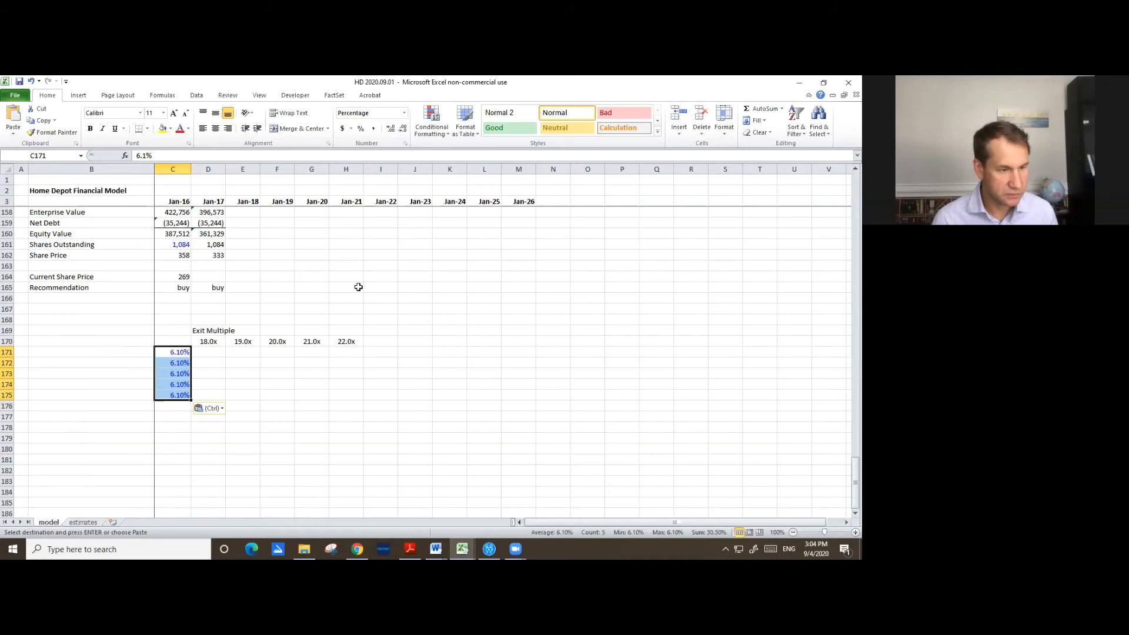
- Clear C171, C172, C174 and C175, keeping only the discount rate in the middle cell C173
key(shift+Up)
key(shift+Up)
key(shift+Up)
key(shift+Up)
key(Delete)
key(Down)
key(Delete)
key(Down)
key(Down)
key(Delete)
key(Down)
key(Delete)
key(Up)
key(Up)
key(Up)
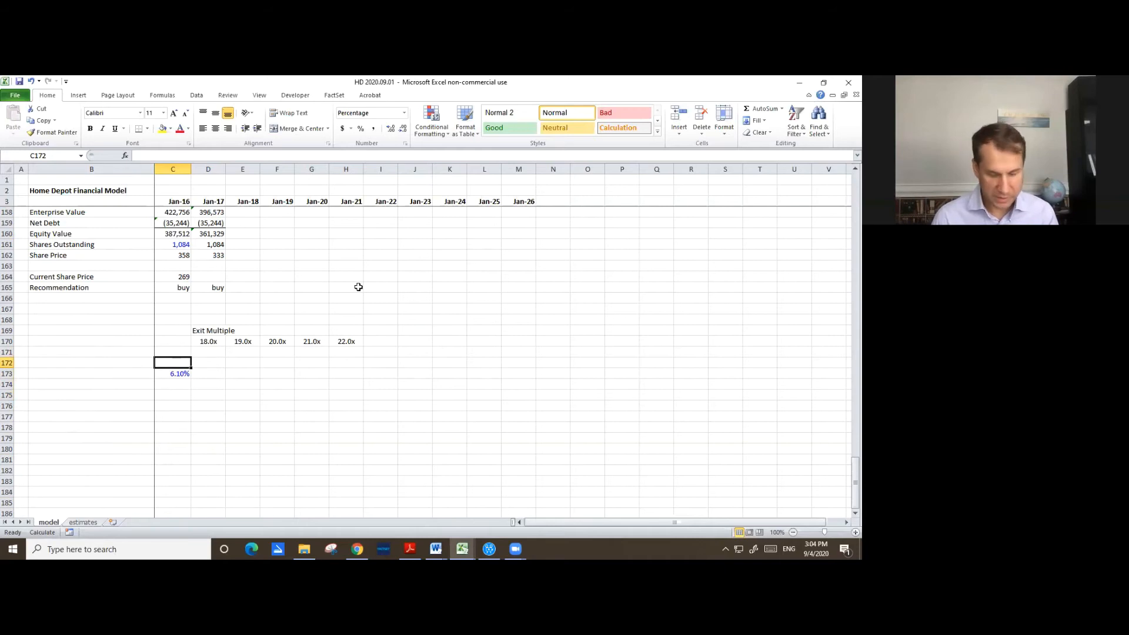
- Enter discount rates of 8% in C171, 7% in C172, 5% in C174 and 4% in C175 around the middle rate
text(7%)
key(Tab)
key(Up)
key(Left)
text(8%)
key(Return)
key(Down)
key(Down)
text(5%)
key(Return)
text(4%)
key(Return)
- Change the font colour of the discount rates in C171:C175 to black
key(Up)
key(Up)
key(Up)
key(Up)
key(Up)
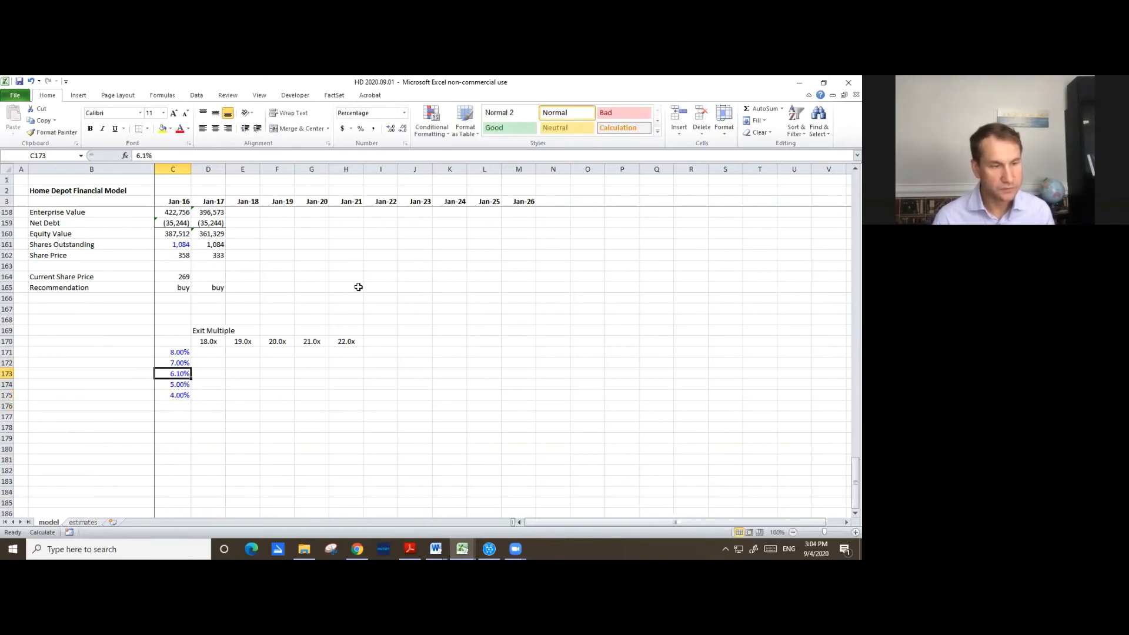
key(shift+Down)
key(shift+Down)
key(shift+Down)
key(shift+Down)
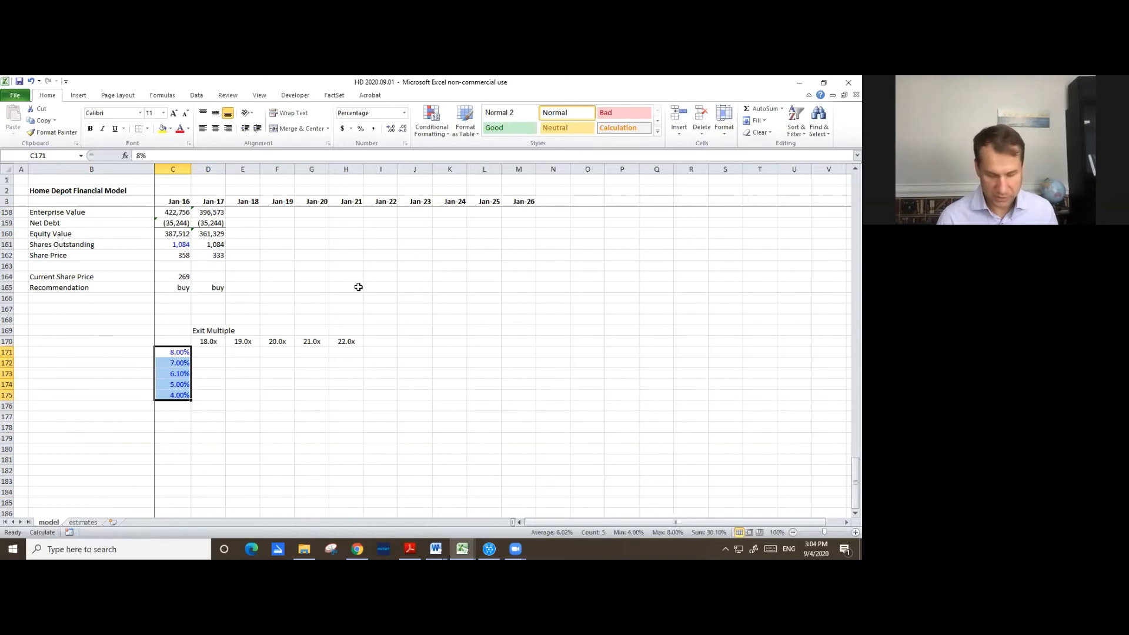
key(ctrl+apostrophe)
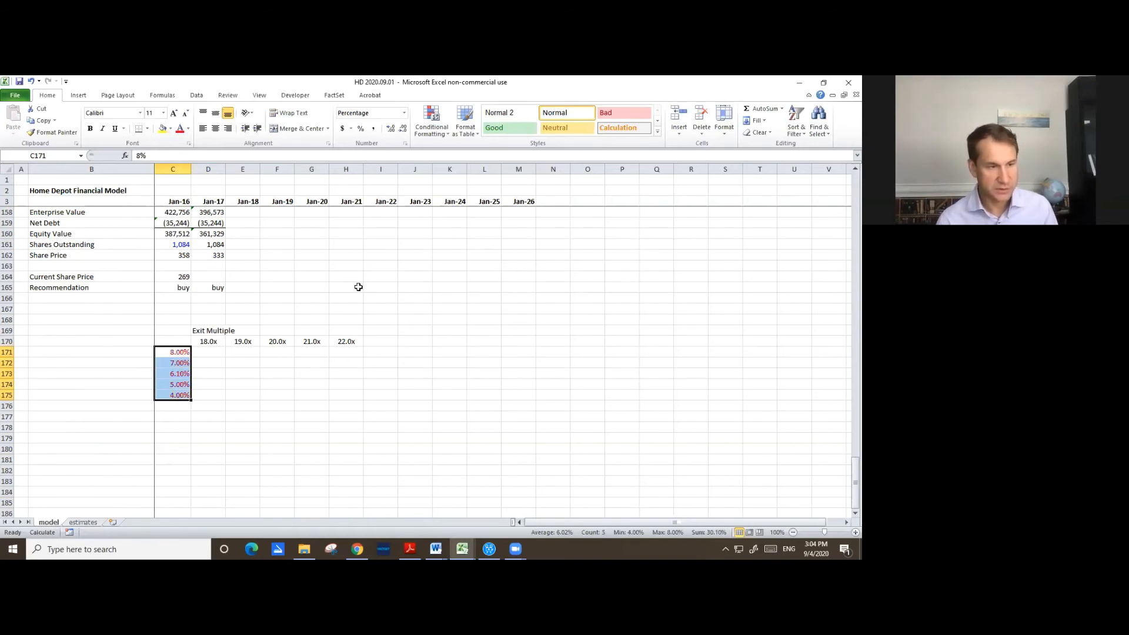
key(ctrl+apostrophe)
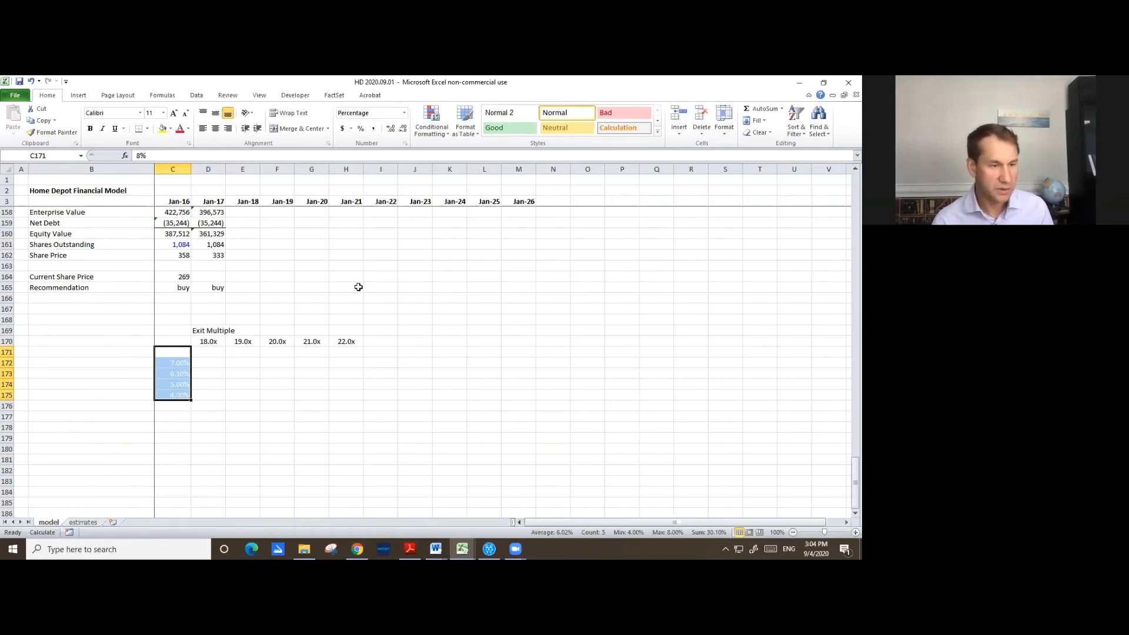
key(ctrl+apostrophe)
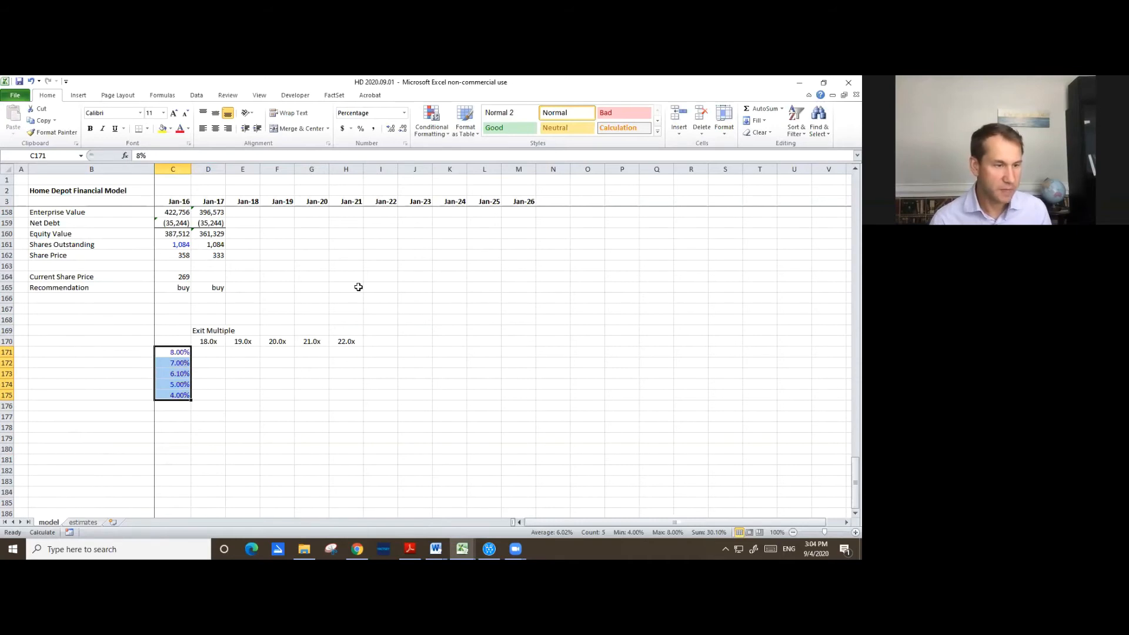
key(Down)
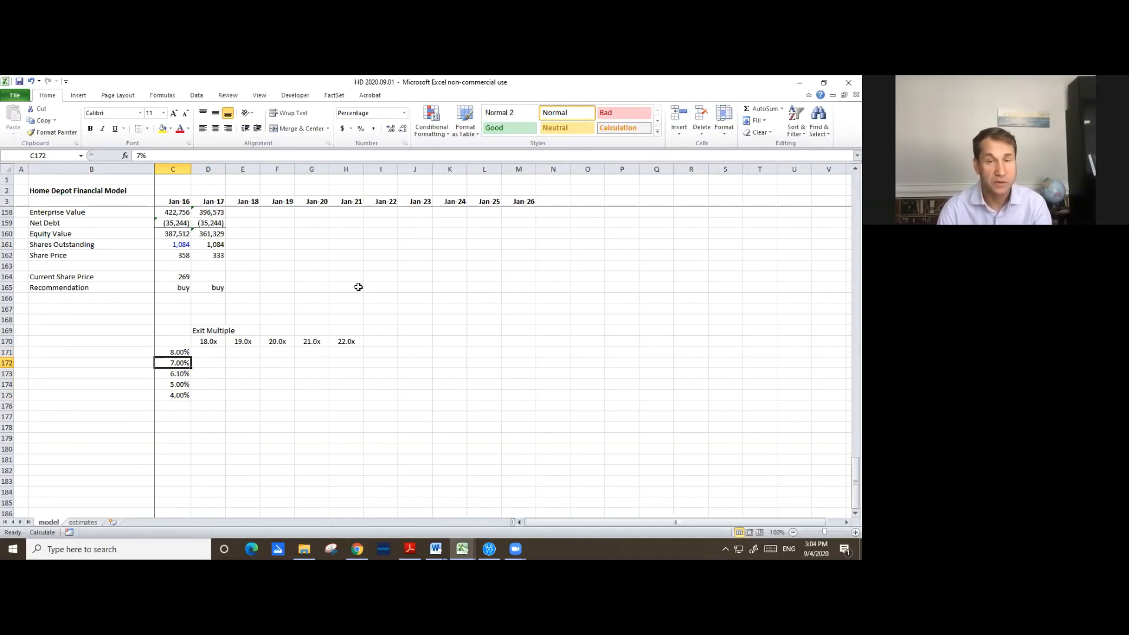
- Review the exit multiple formulas across D170:H170 and the discount rate axis beside the empty corner cell C170
key(Up)
key(Up)
key(Right)
key(Right)
key(Right)
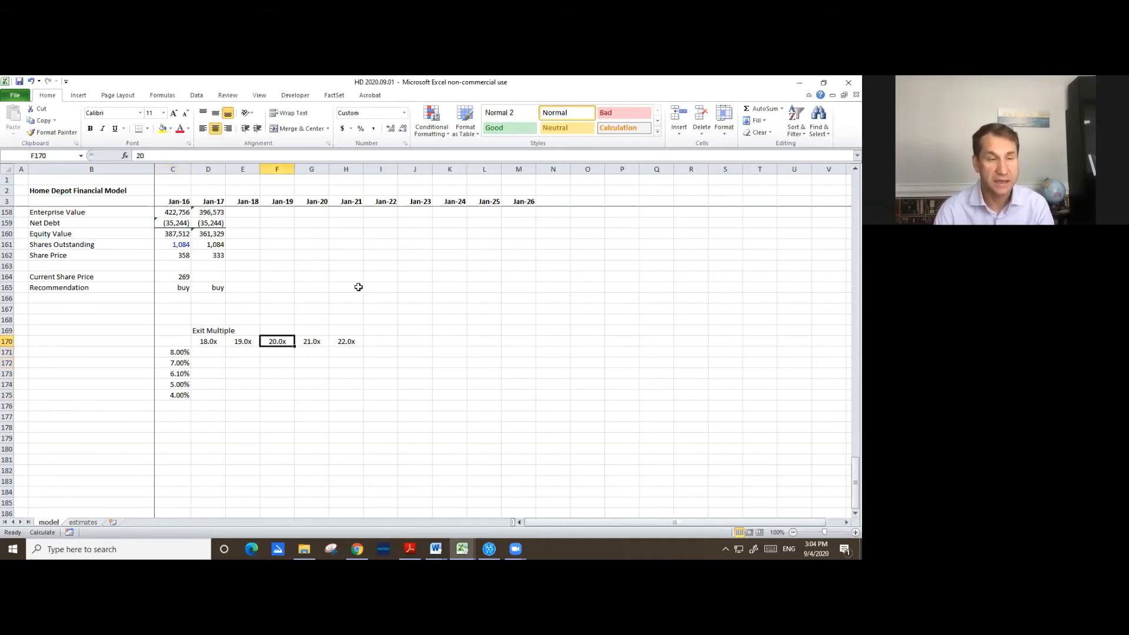
key(Left)
key(Left)
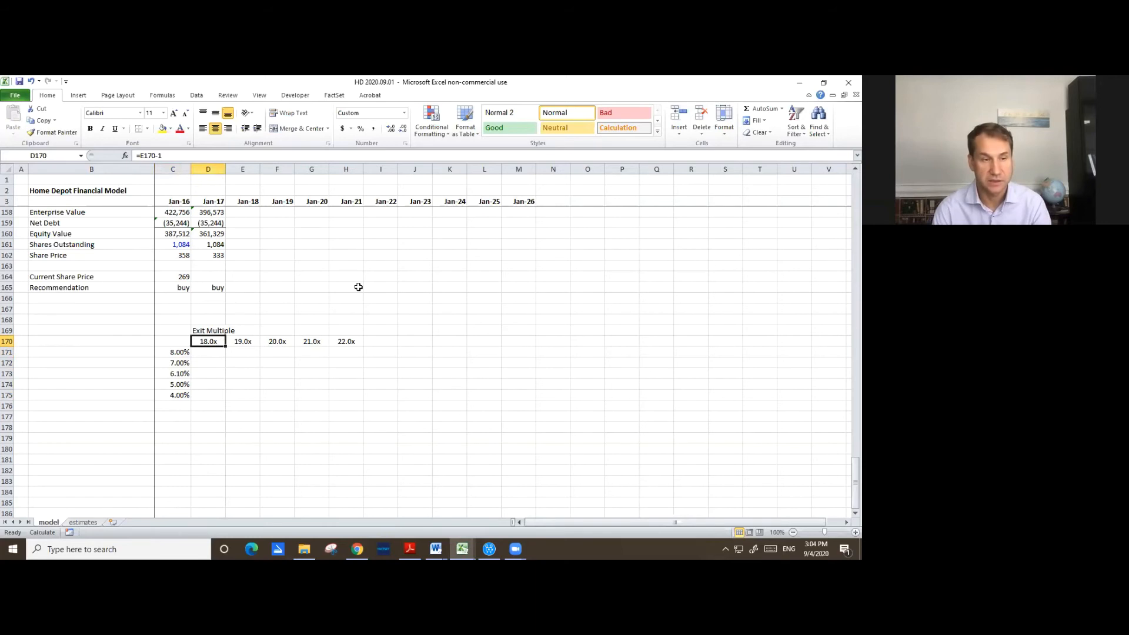
key(Right)
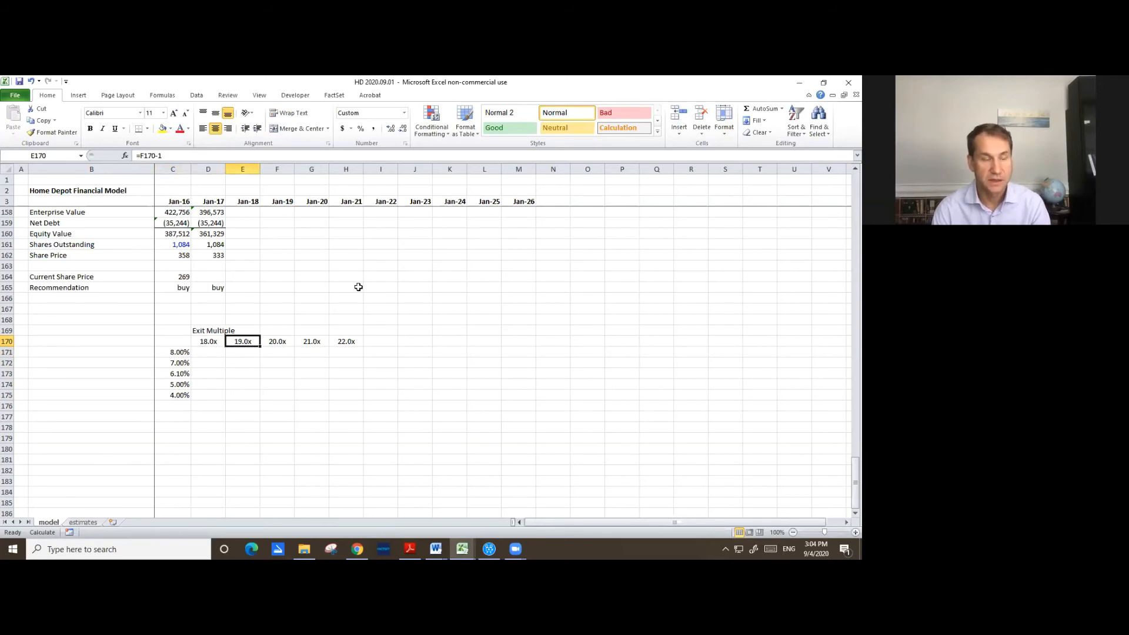
key(Right)
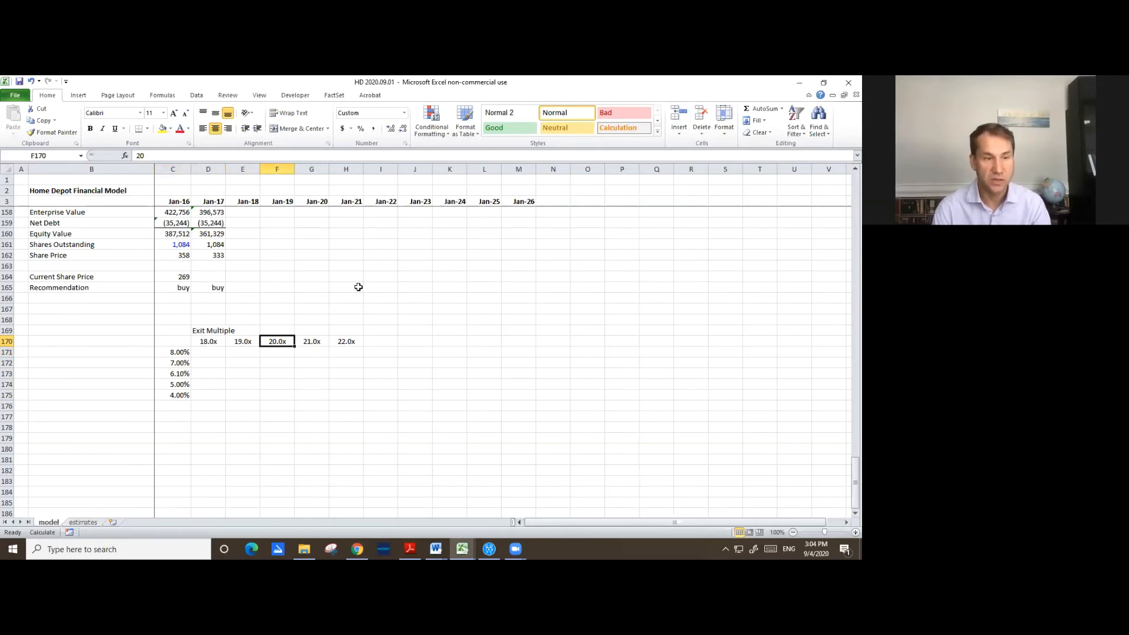
key(Right)
key(Right)
key(F2)
key(Escape)
key(ctrl+Left)
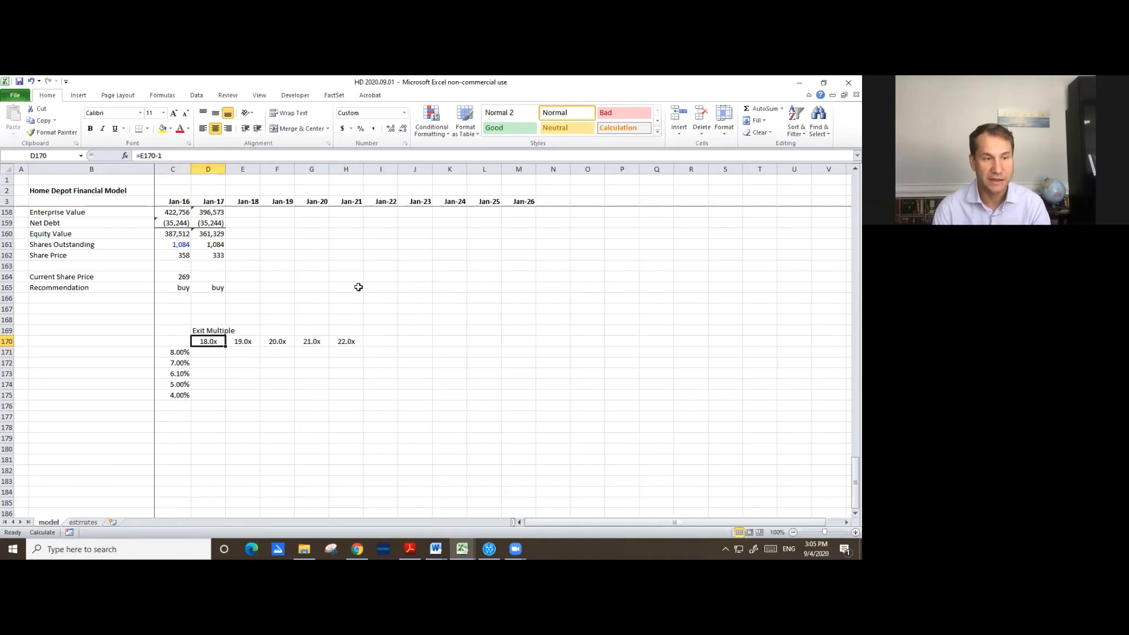
key(ctrl+Right)
key(ctrl+Left)
key(Left)
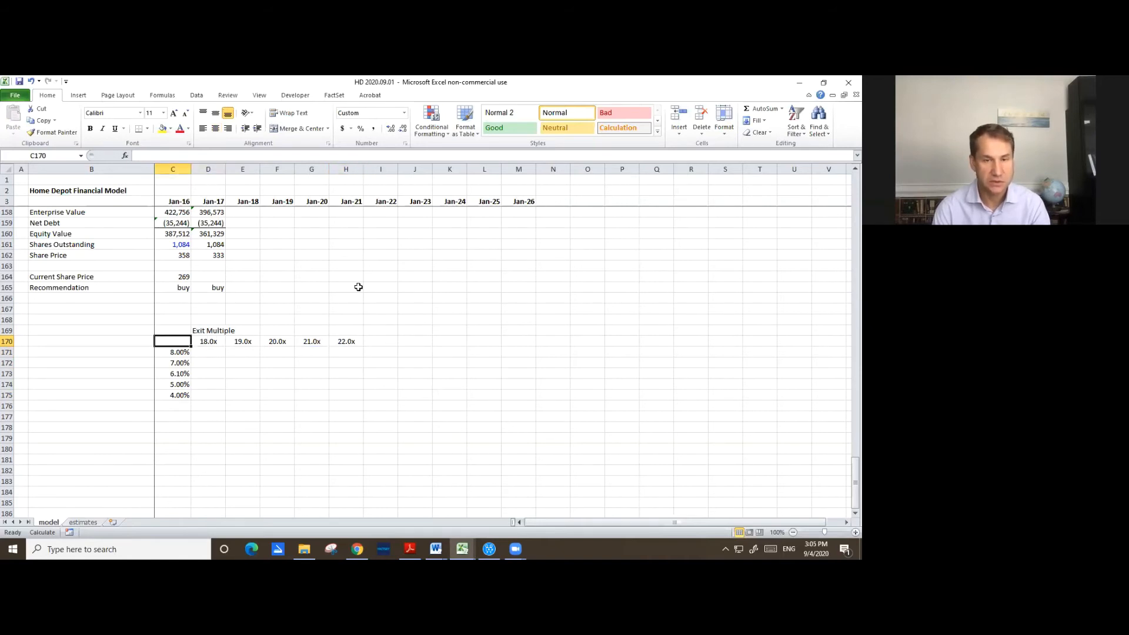
key(Left)
key(Down)
key(Down)
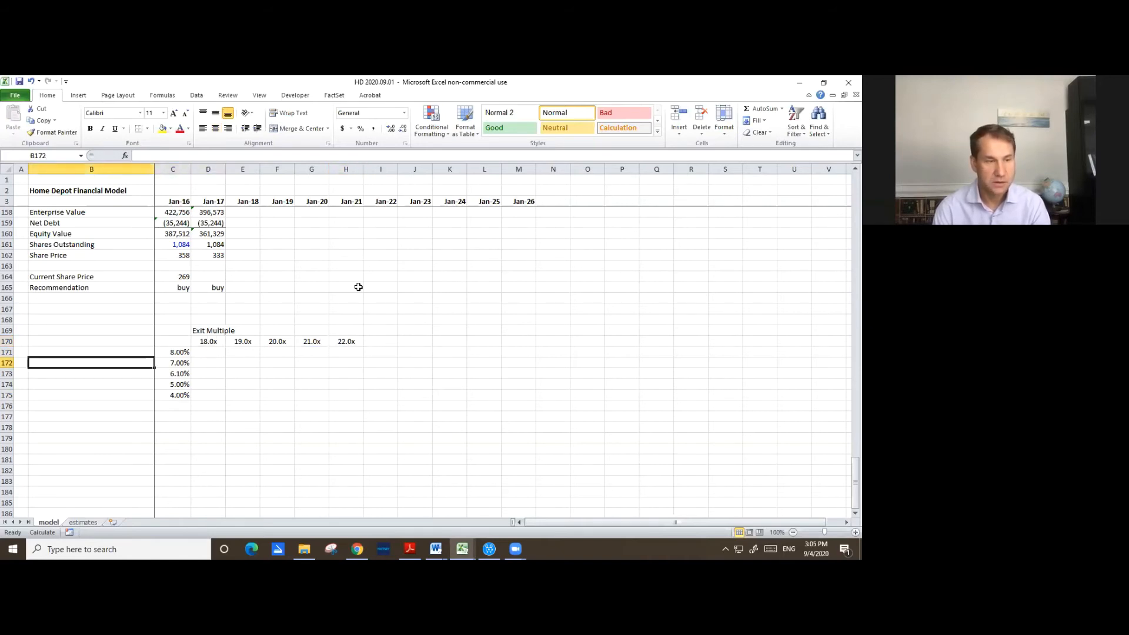
key(Right)
key(Up)
key(Up)
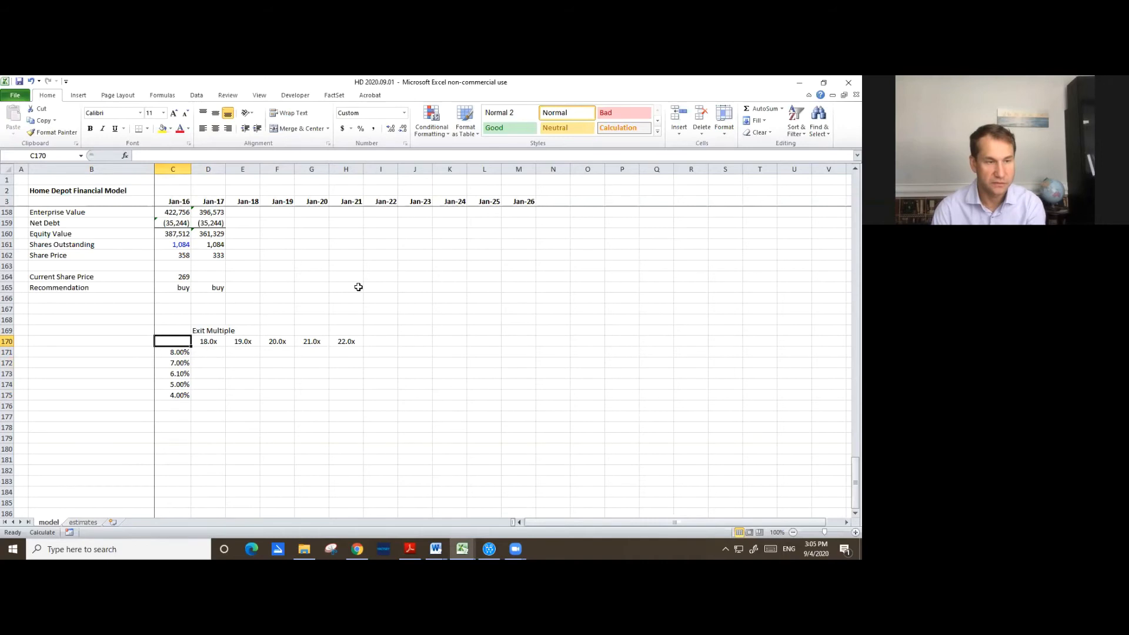
- Link the table's corner cell C170 to the multiple-based share price with =C162 and check the formula
text(=)
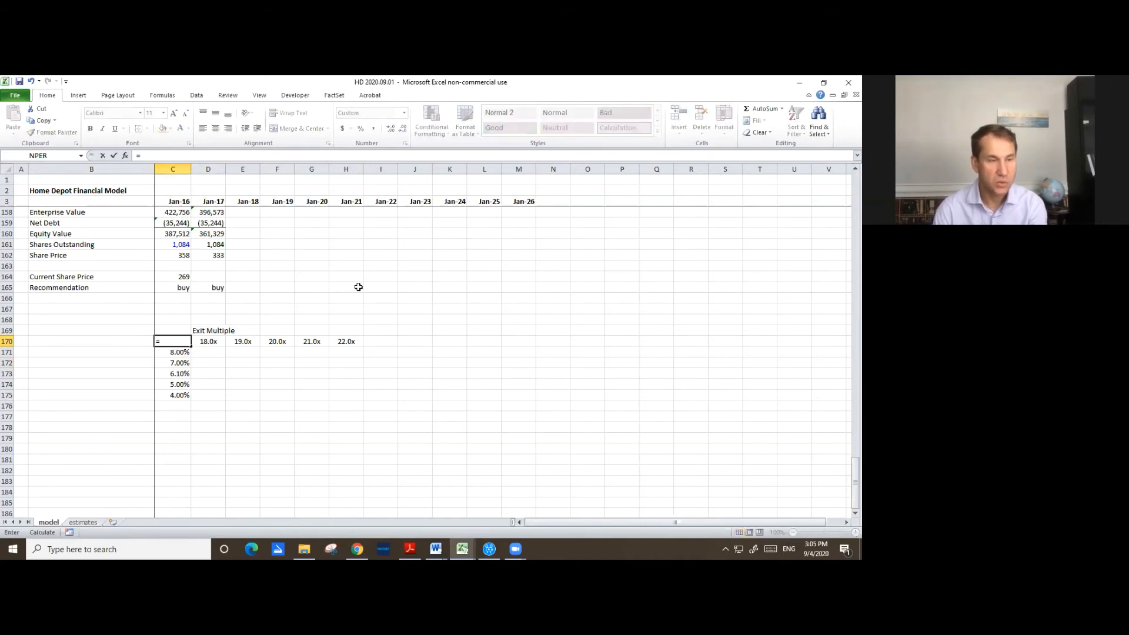
key(Left)
key(Up)
key(Up)
key(Up)
key(Up)
key(Up)
key(Up)
key(Up)
key(Up)
key(Up)
key(Up)
key(Up)
key(Up)
key(Up)
key(Up)
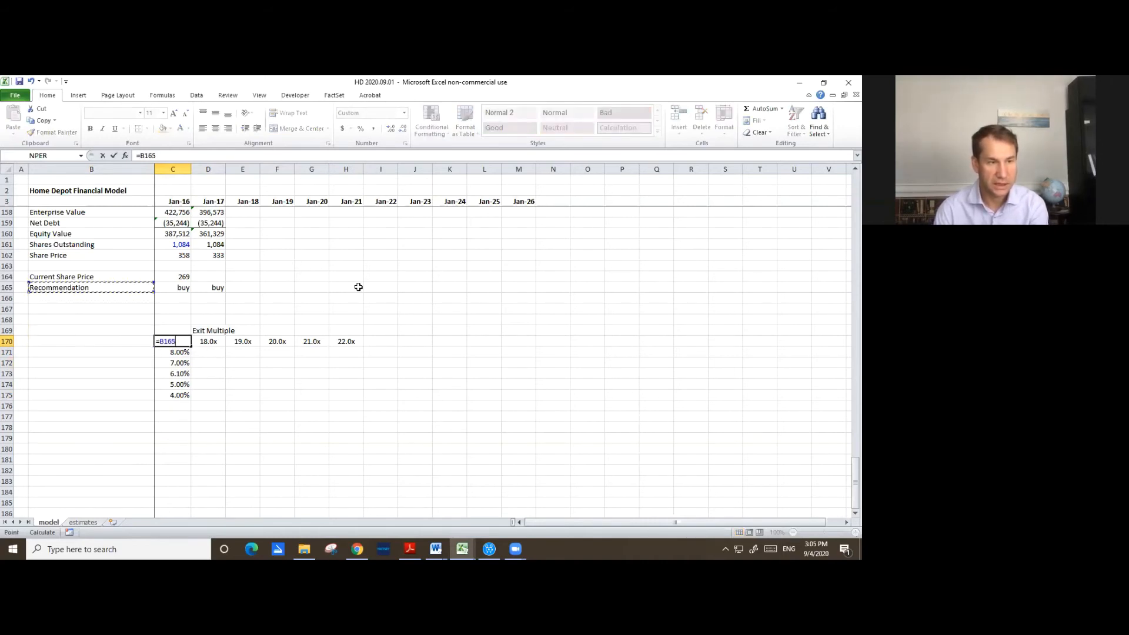
key(Up)
key(Up)
key(Up)
key(Up)
key(Down)
key(Down)
key(Down)
key(Down)
key(Down)
key(Down)
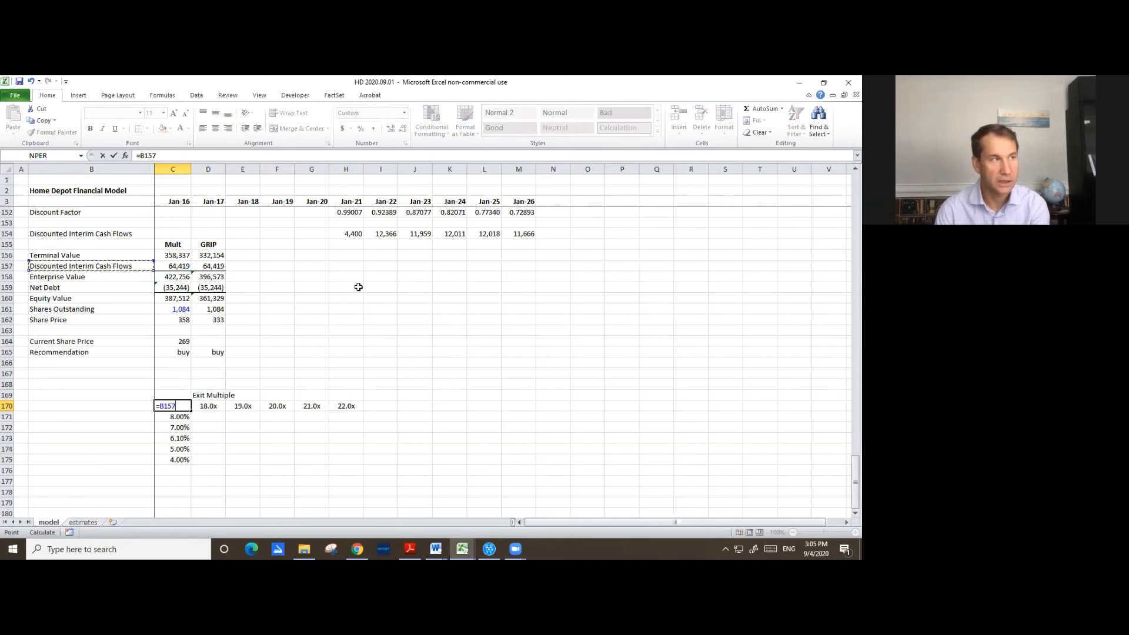
key(Down)
key(Down)
key(Down)
key(Down)
key(Right)
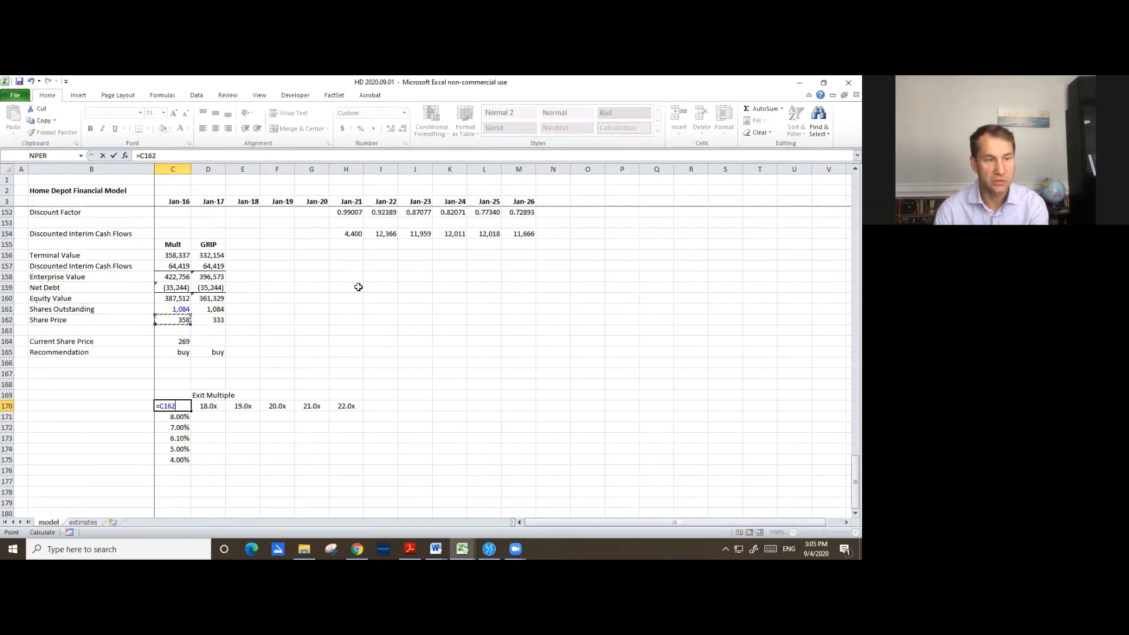
key(Return)
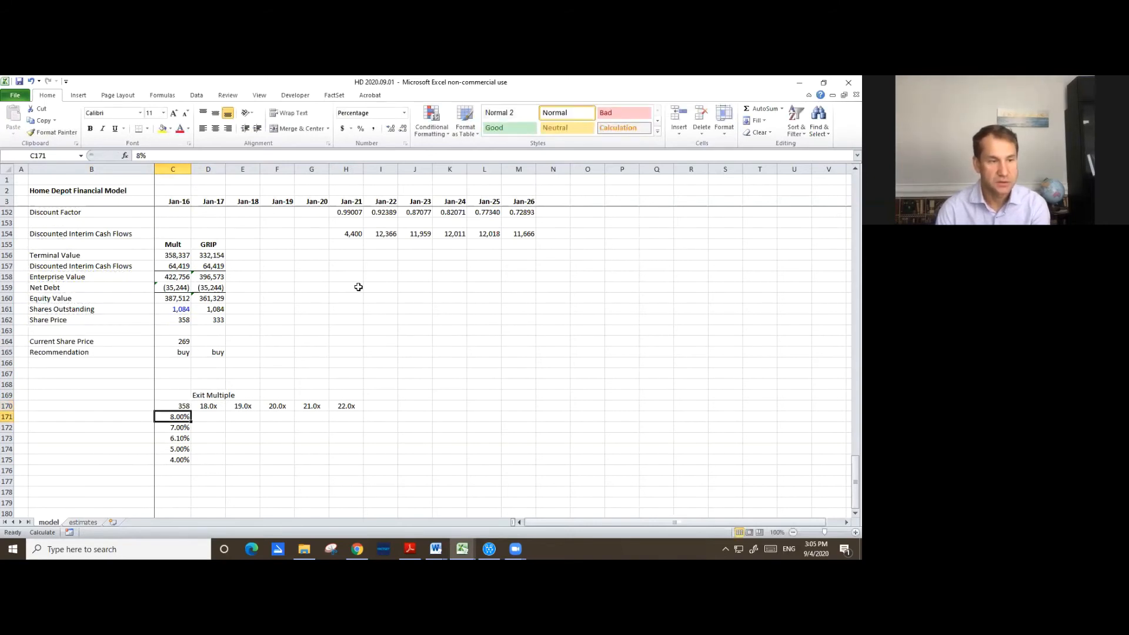
key(Up)
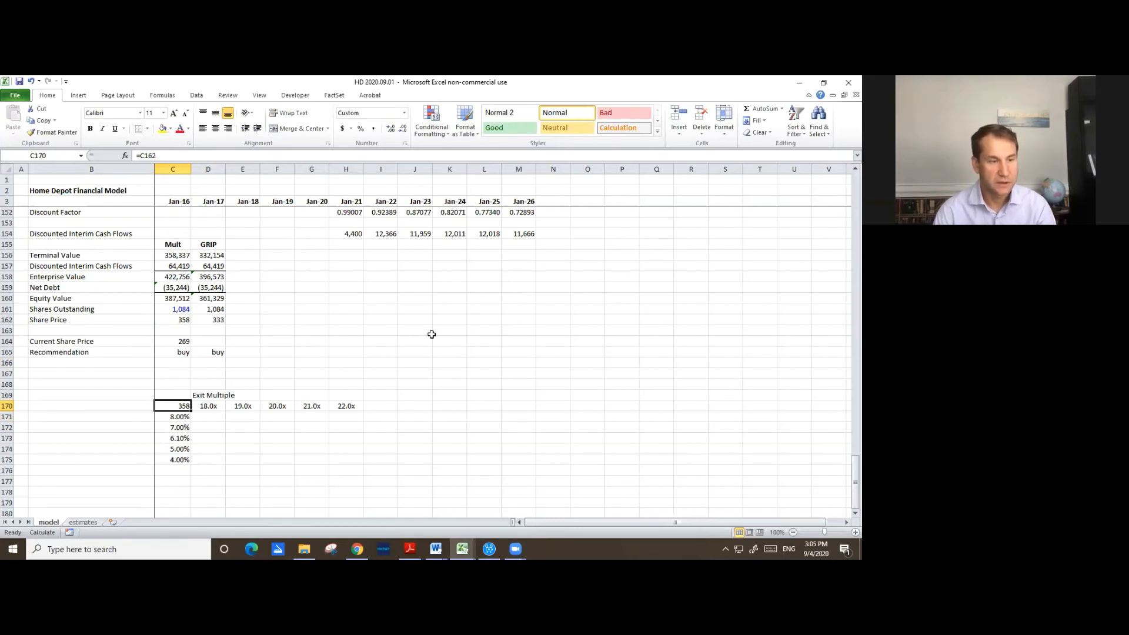
scroll(431, 366, down, 2)
key(F2)
key(Escape)
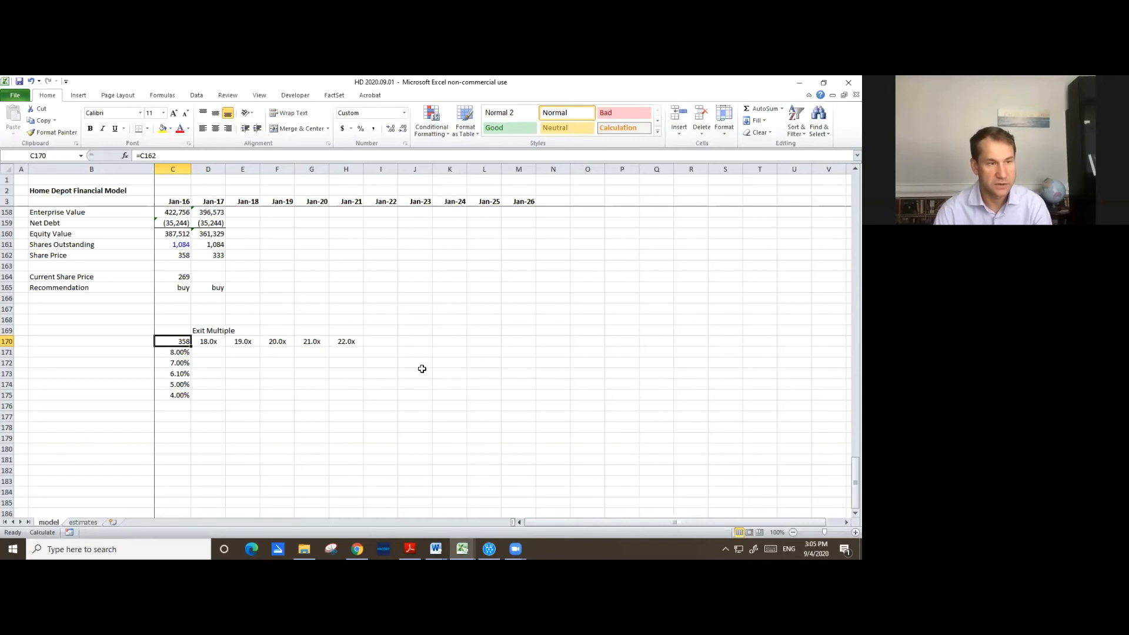
- Hide the linked share price in C170 by setting its font colour to white
scroll(422, 369, up, 2)
scroll(421, 368, down, 1)
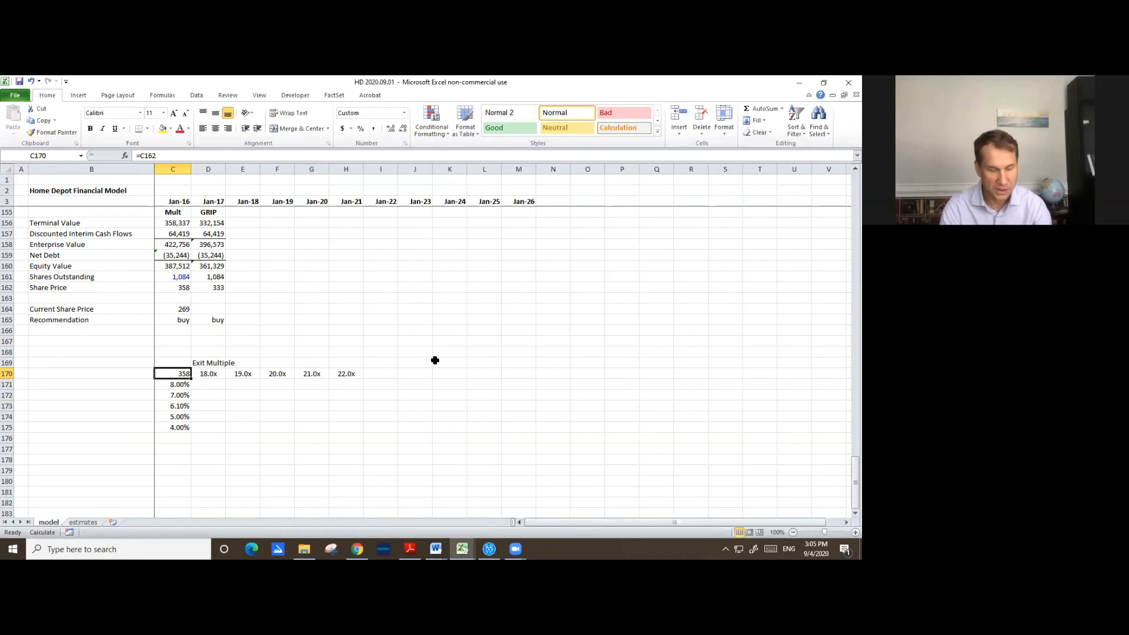
key(ctrl+1)
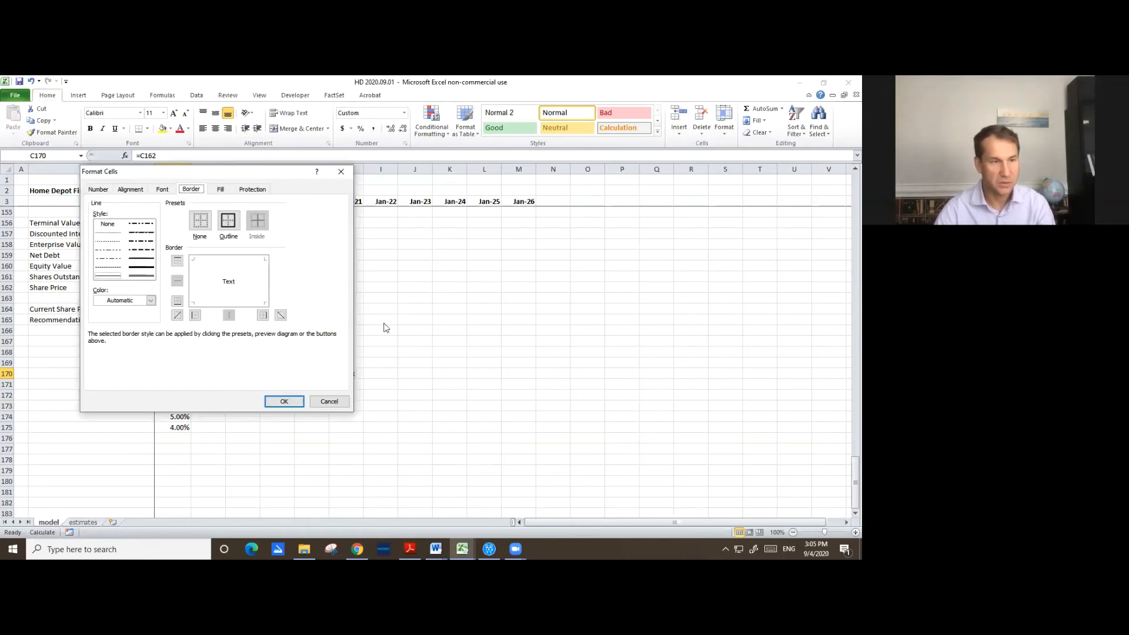
click(98, 190)
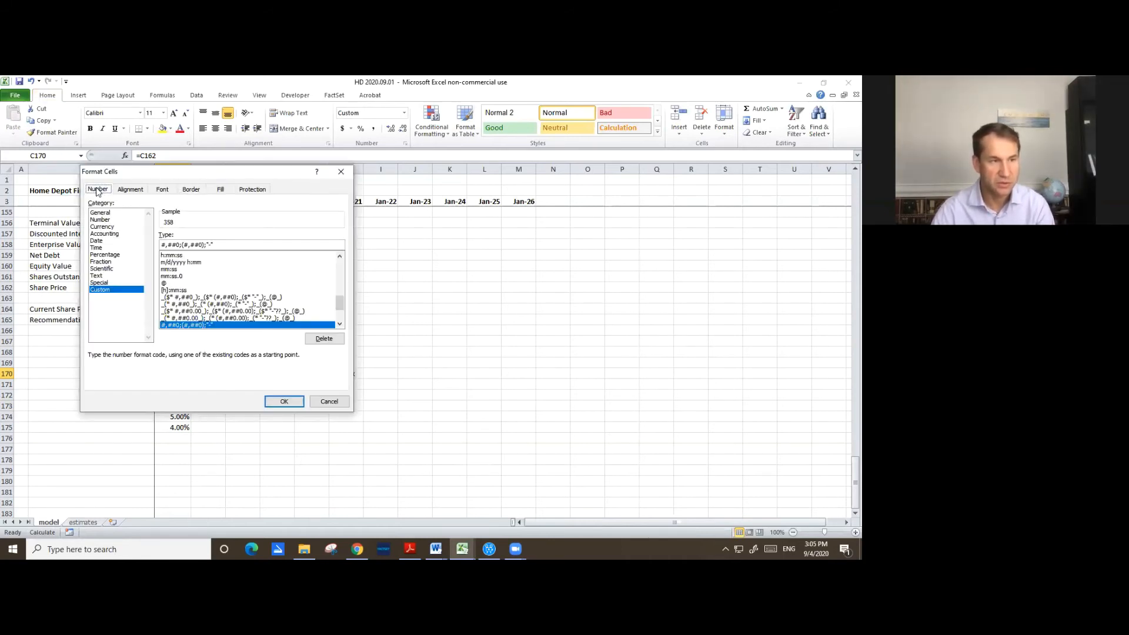
click(221, 190)
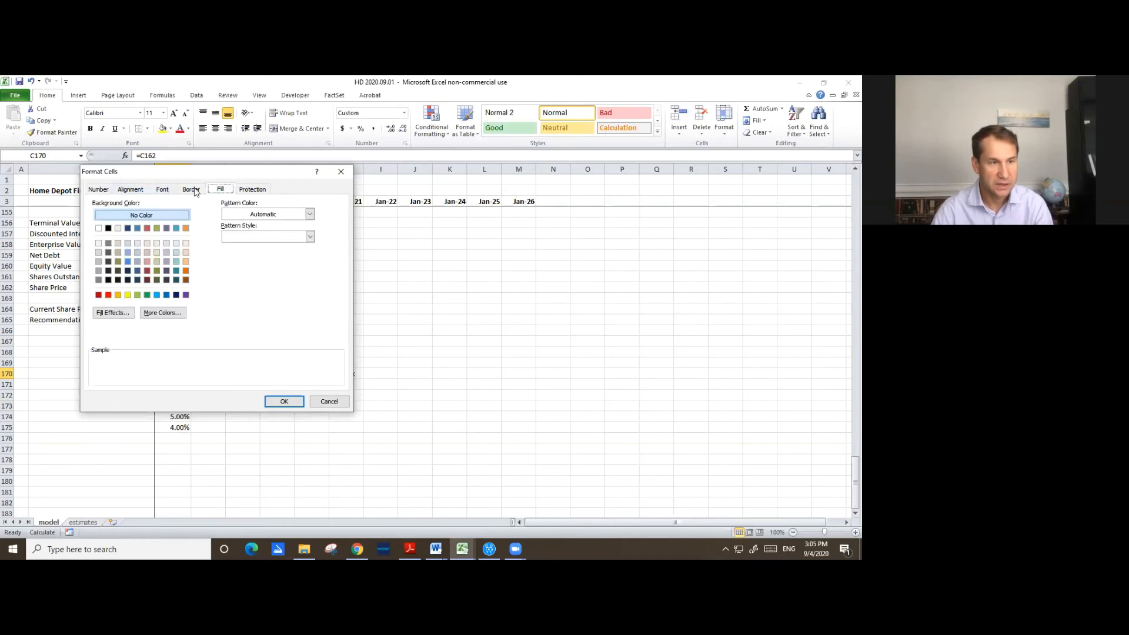
click(163, 190)
click(192, 190)
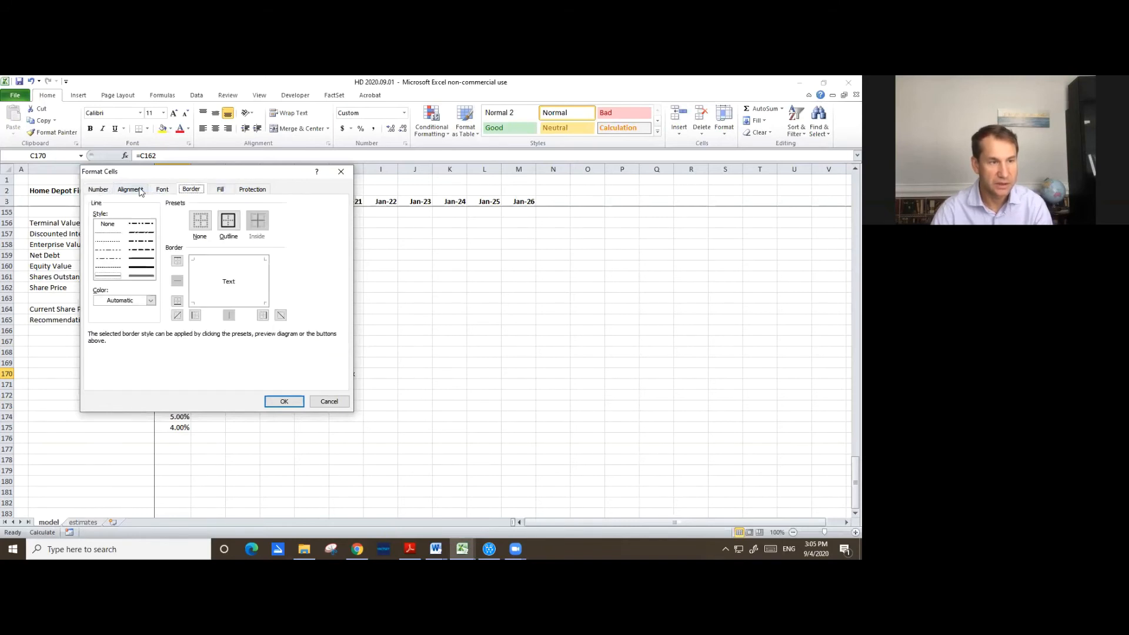
click(163, 189)
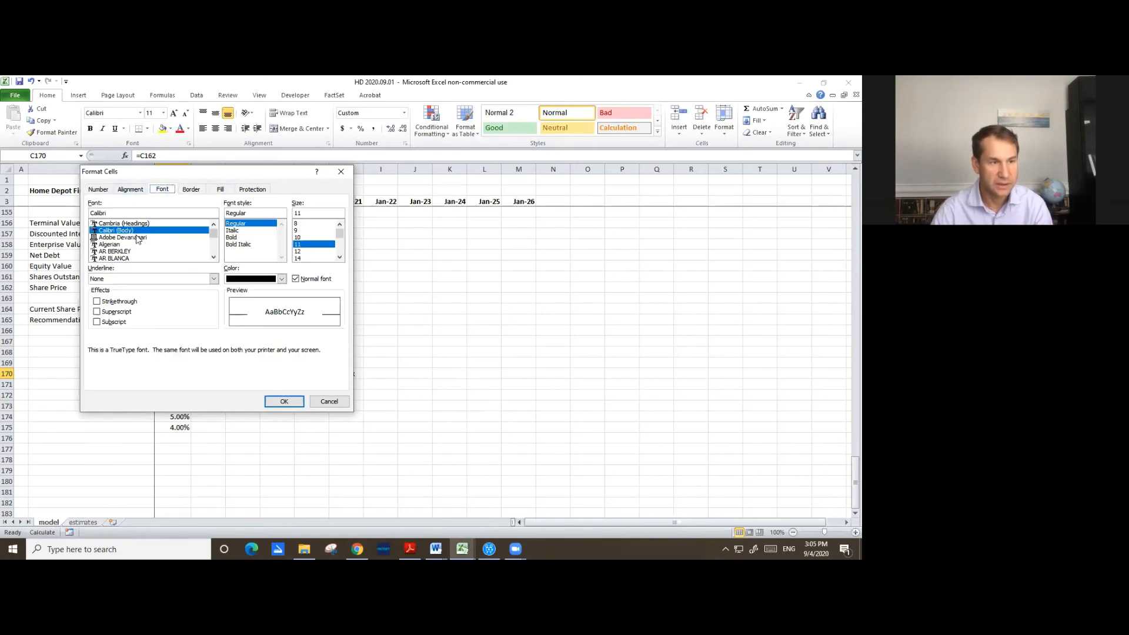
click(280, 280)
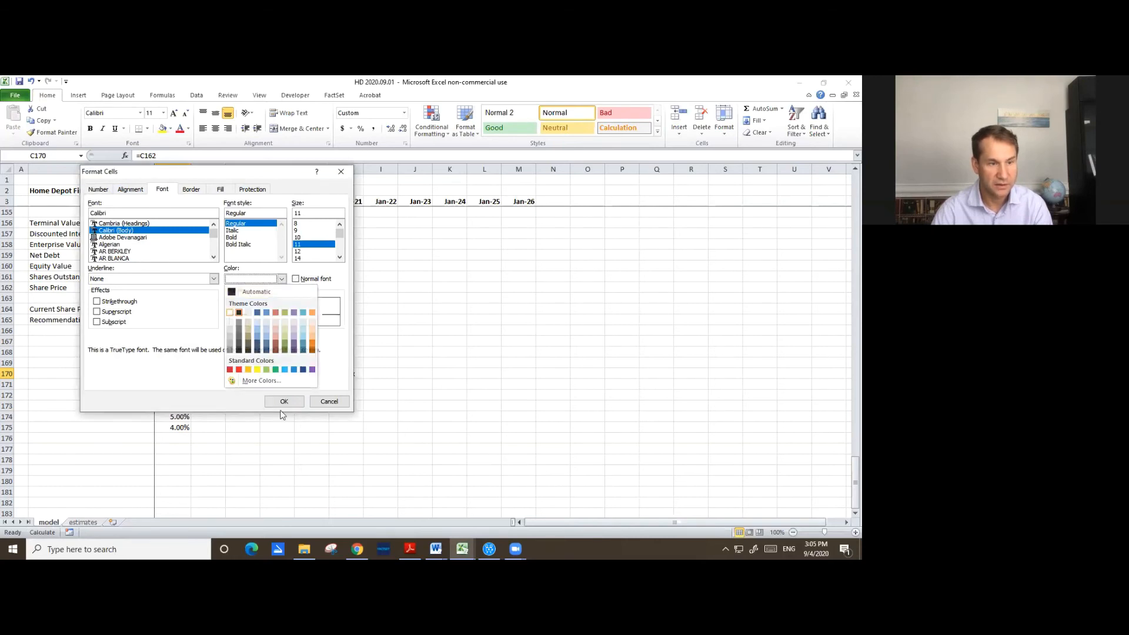
click(230, 313)
click(284, 401)
click(346, 416)
click(186, 372)
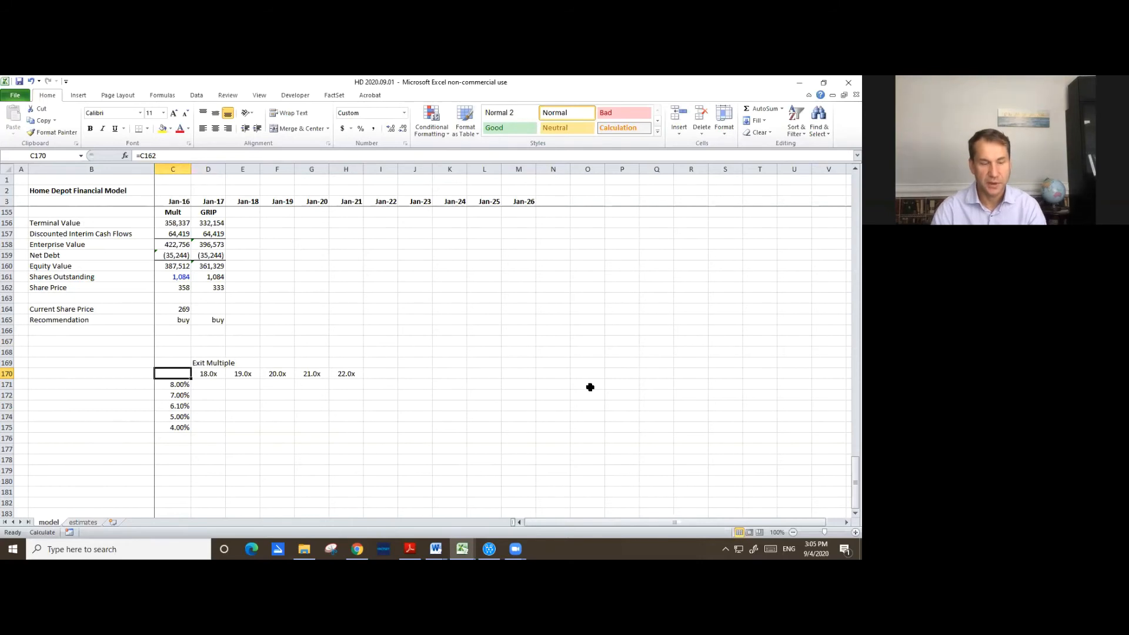
- Centre the Exit Multiple heading across D169:H169 using Center Across Selection
drag(208, 362, 347, 363)
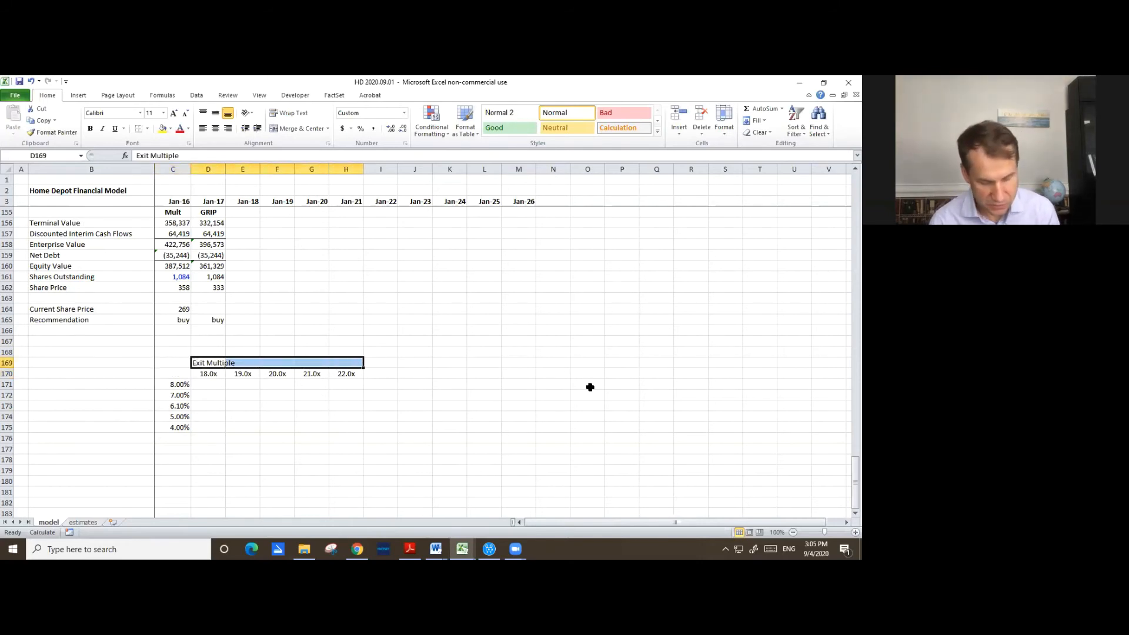
key(ctrl+1)
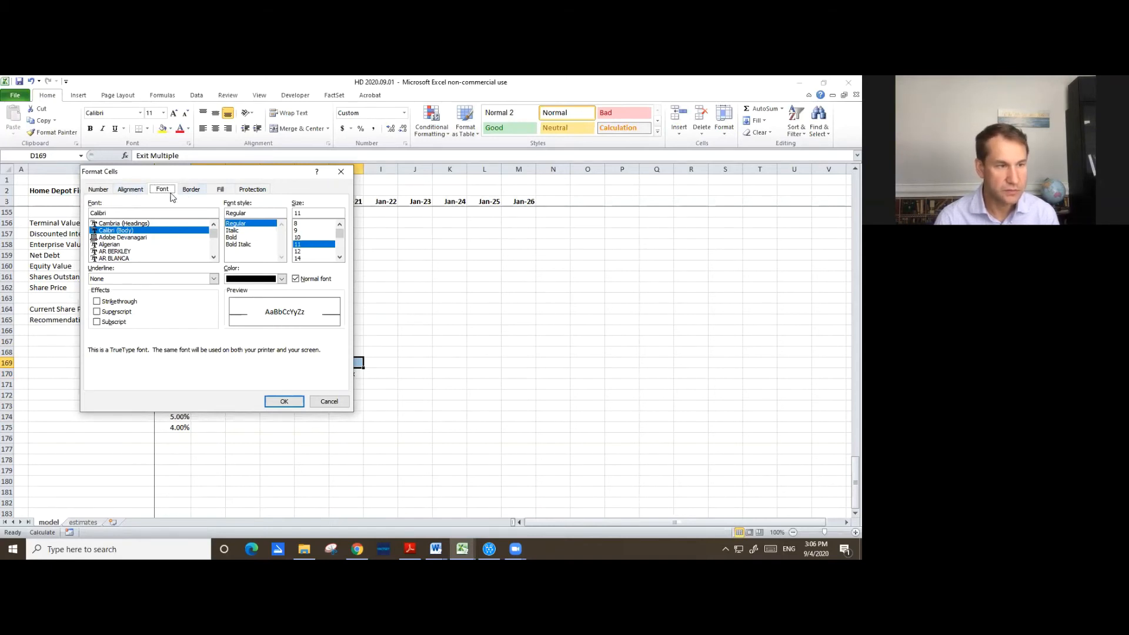
click(130, 191)
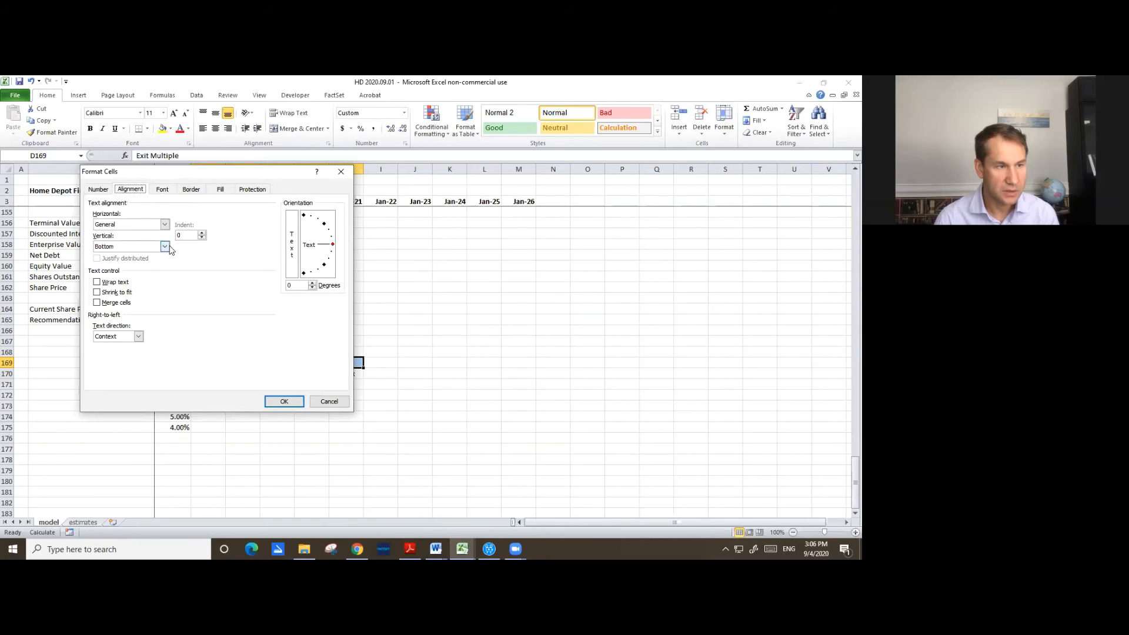
click(164, 247)
click(164, 225)
click(164, 224)
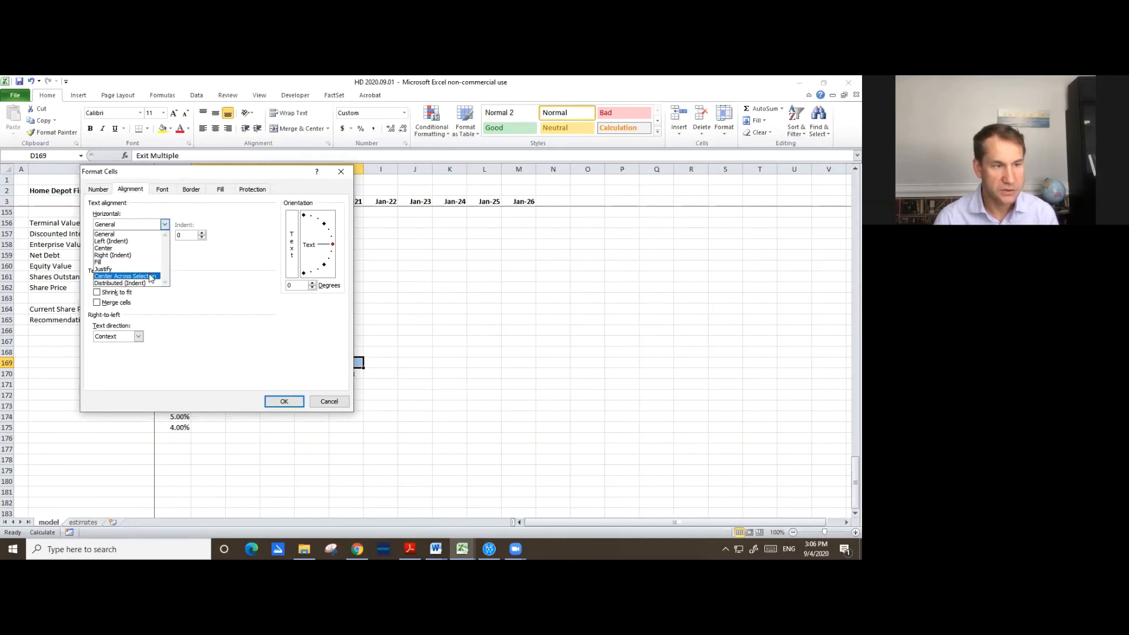
click(149, 262)
- Apply a Single Accounting underline to the Exit Multiple heading range D169:H169
click(162, 189)
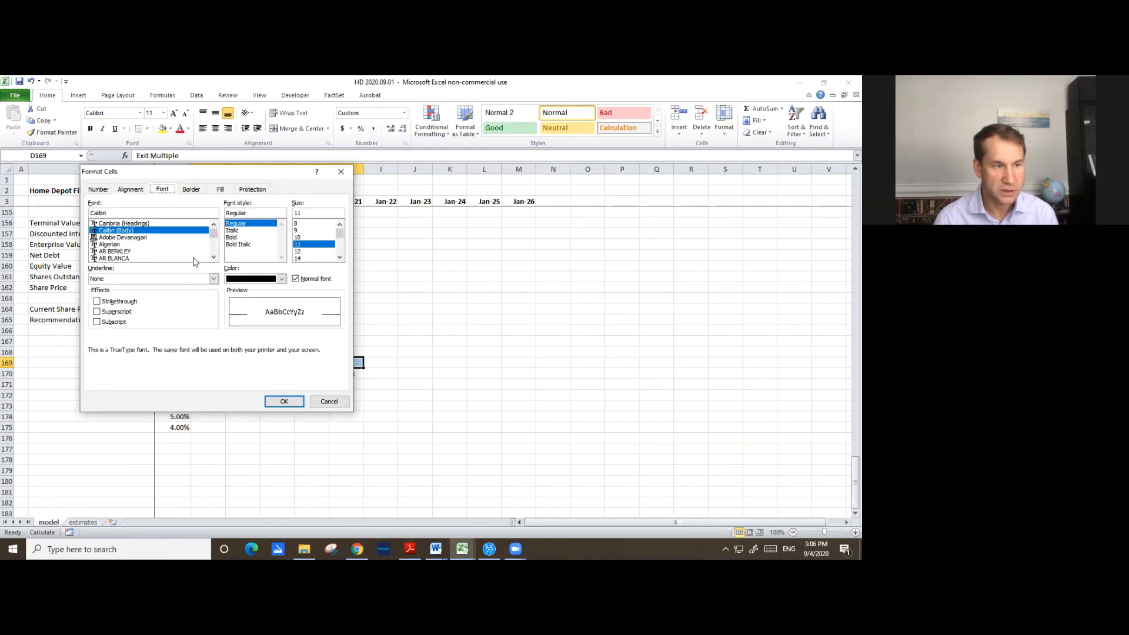
click(213, 280)
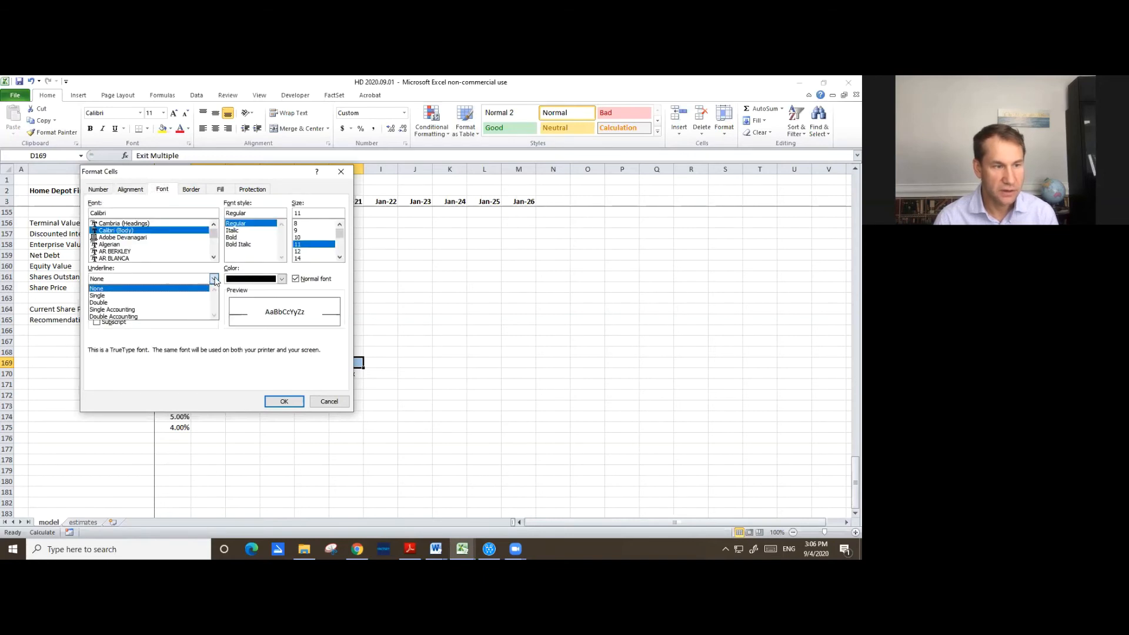
click(197, 312)
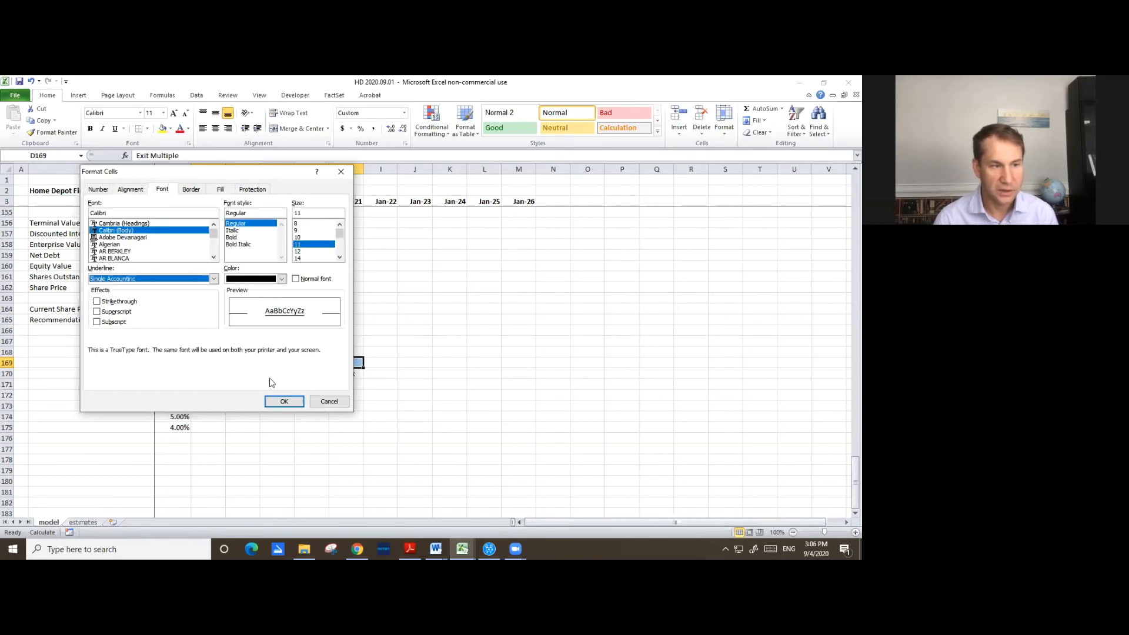
click(284, 401)
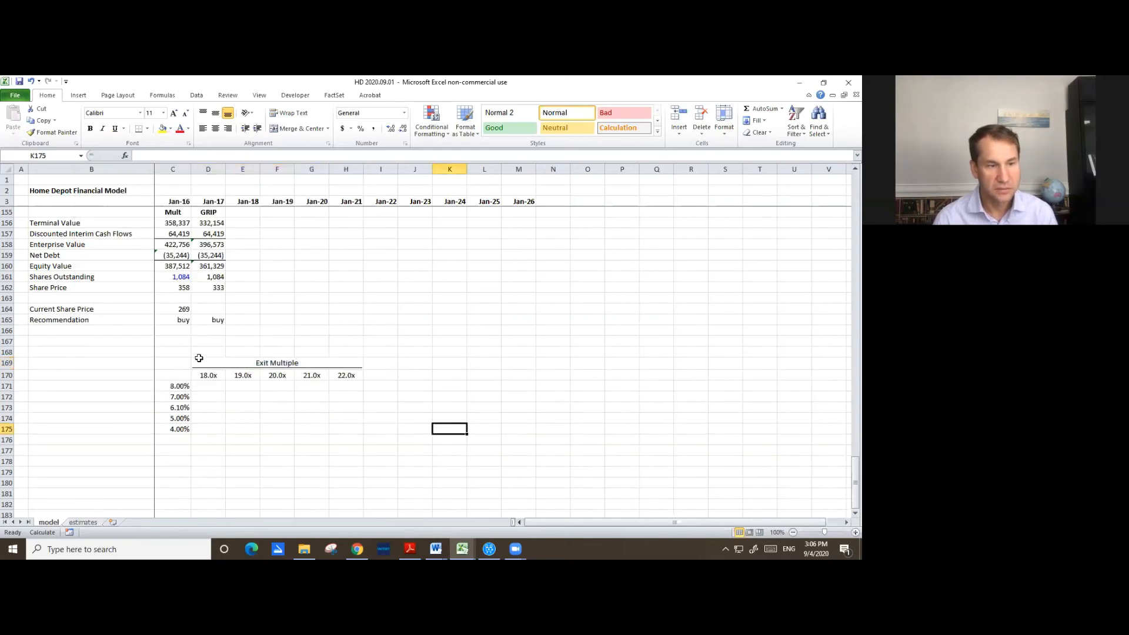
- Copy the formatted Exit Multiple heading into C169 above the discount rates
key(Right)
key(Right)
key(Right)
key(Right)
key(Left)
key(Left)
key(Left)
key(Left)
key(ctrl+c)
key(Left)
key(ctrl+v)
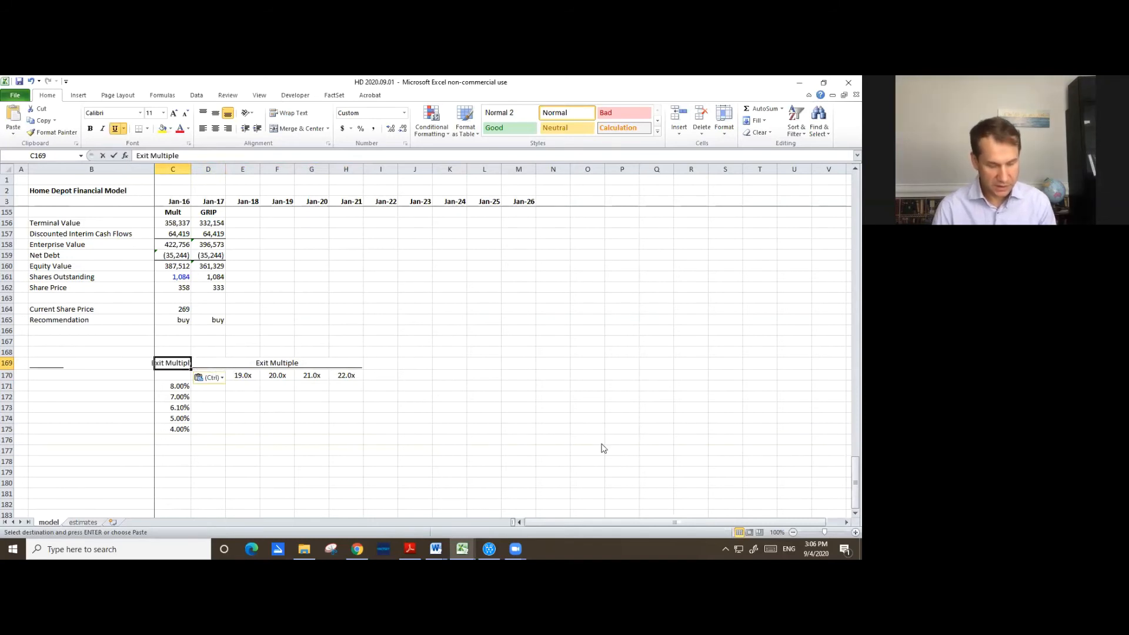
- Replace the copied heading text in C169 with WACC
text(WECC)
key(Return)
key(Up)
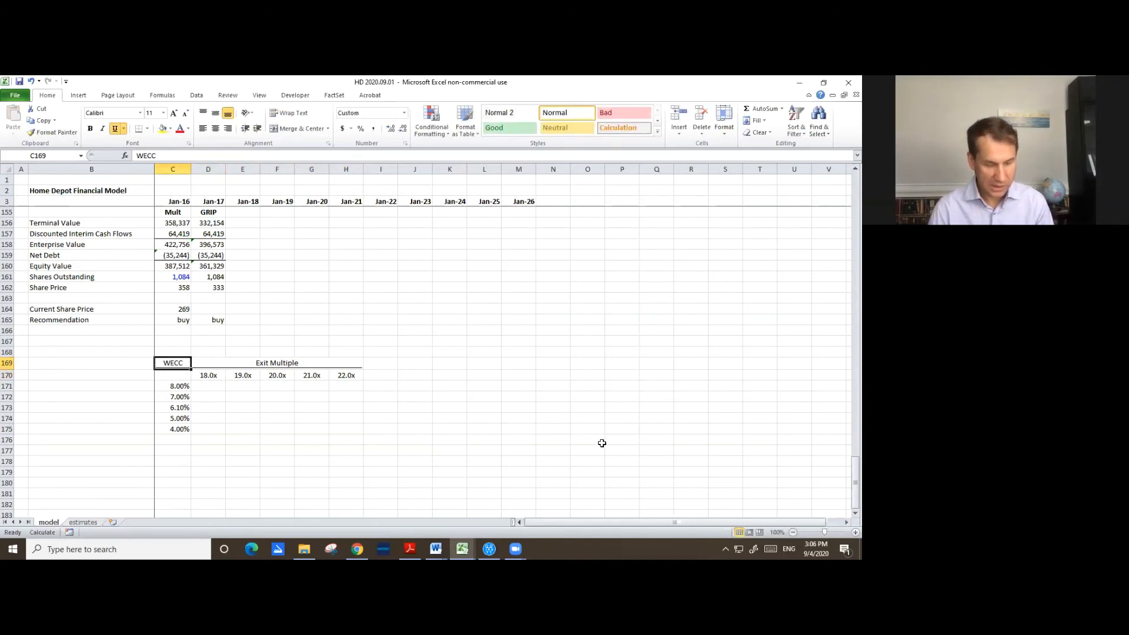
text(WACC)
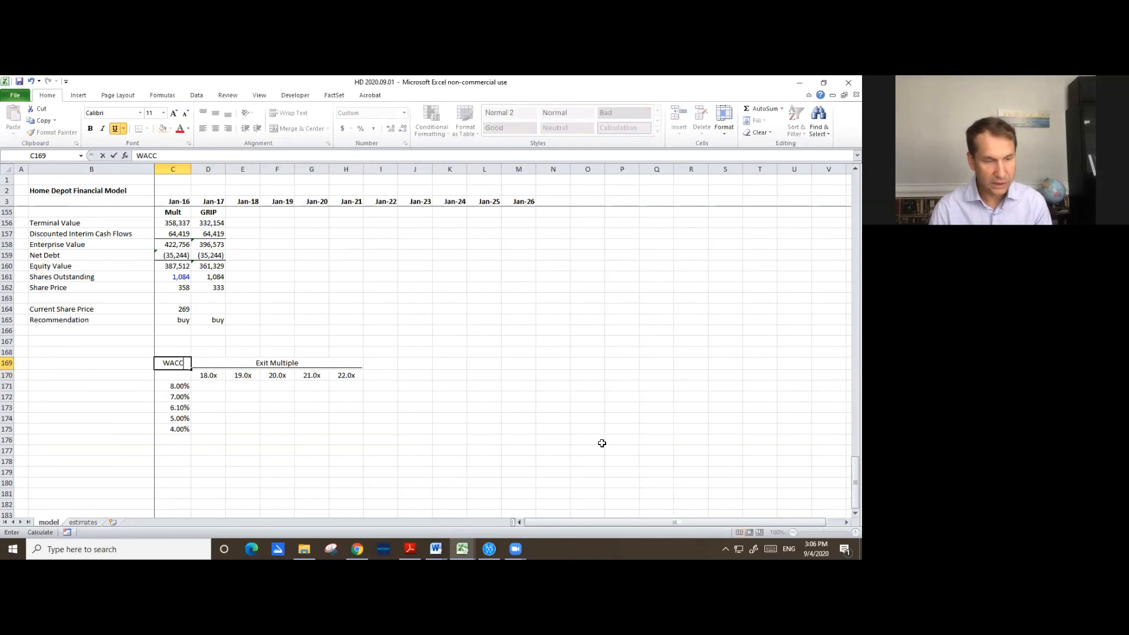
key(Return)
- Review the exit multiples along row 170 and the discount rates down column C of the table
key(Up)
key(Right)
key(Down)
key(Right)
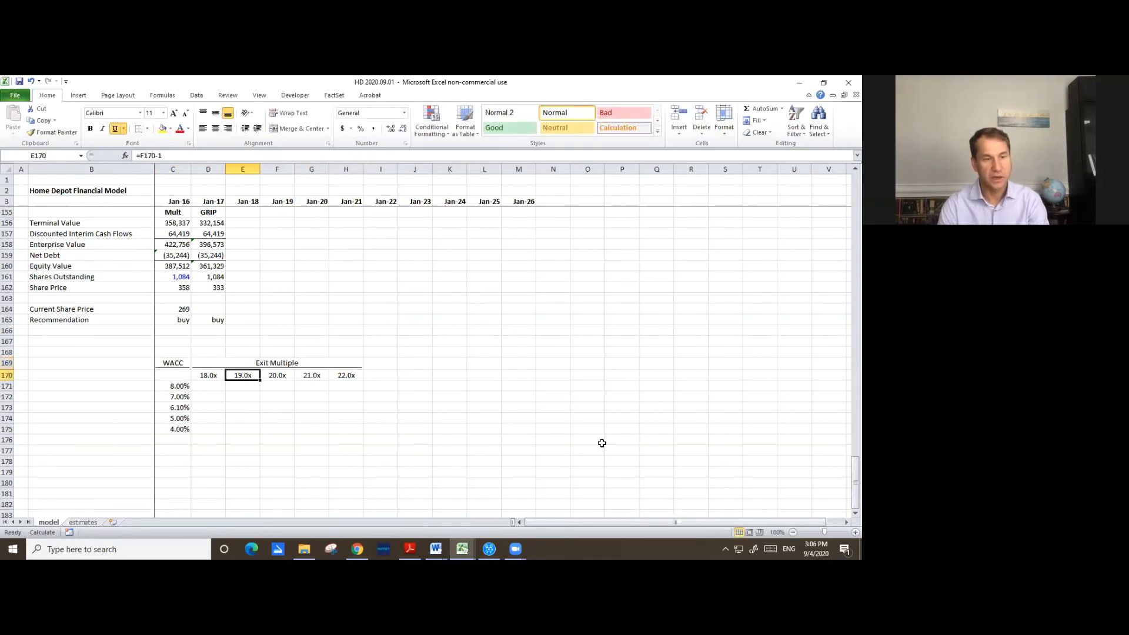
key(Left)
key(Right)
key(Right)
key(Right)
key(Right)
key(Left)
key(Left)
key(Up)
key(Left)
key(Left)
key(Down)
key(Left)
key(Down)
key(Down)
key(Down)
key(Down)
key(Down)
key(Up)
key(Left)
key(Up)
key(Up)
key(Up)
key(Right)
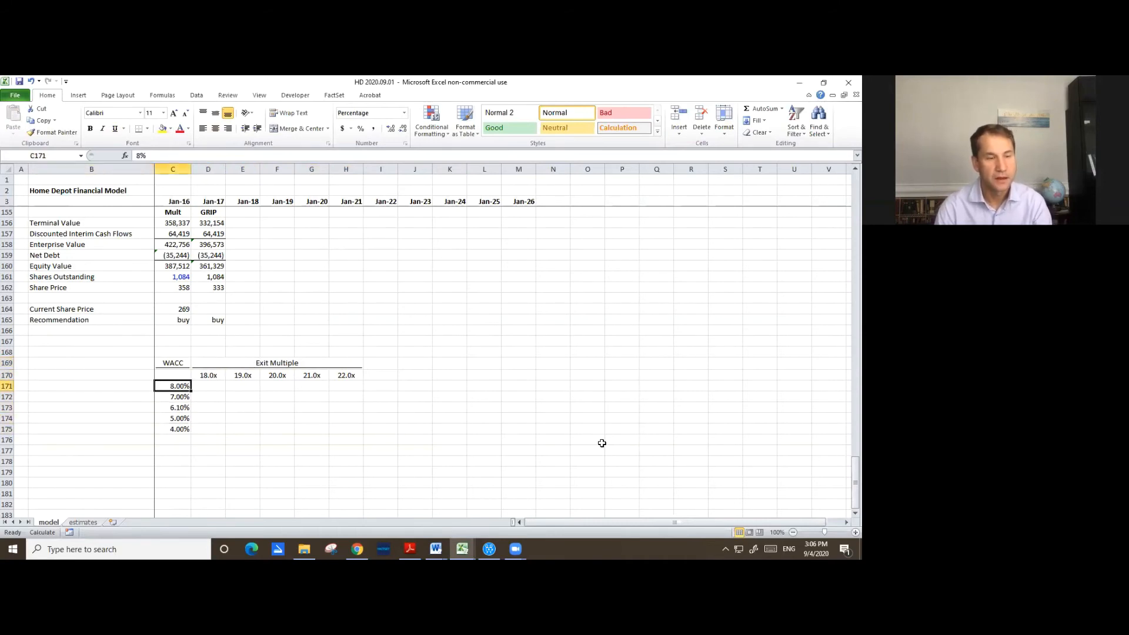
- Copy the whole sensitivity table layout C169:H175 and paste it below, starting at C178
key(Up)
key(Up)
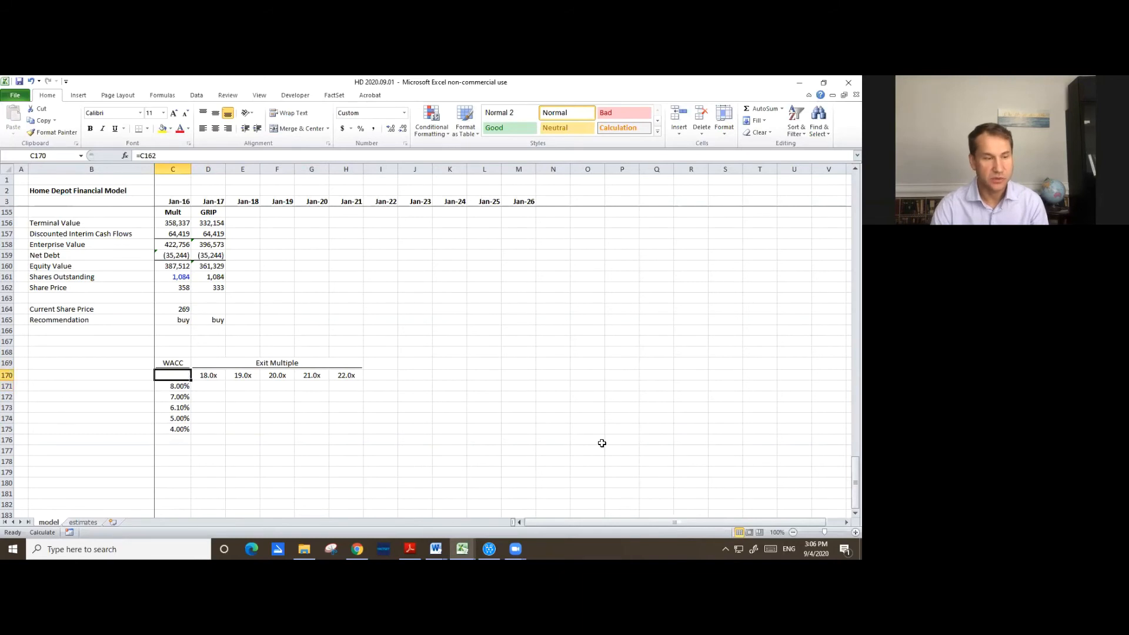
key(shift+Right)
key(shift+Right)
key(shift+Right)
key(shift+Right)
key(shift+Right)
key(shift+Down)
key(shift+Down)
key(shift+Down)
key(shift+Down)
key(shift+Down)
key(shift+Down)
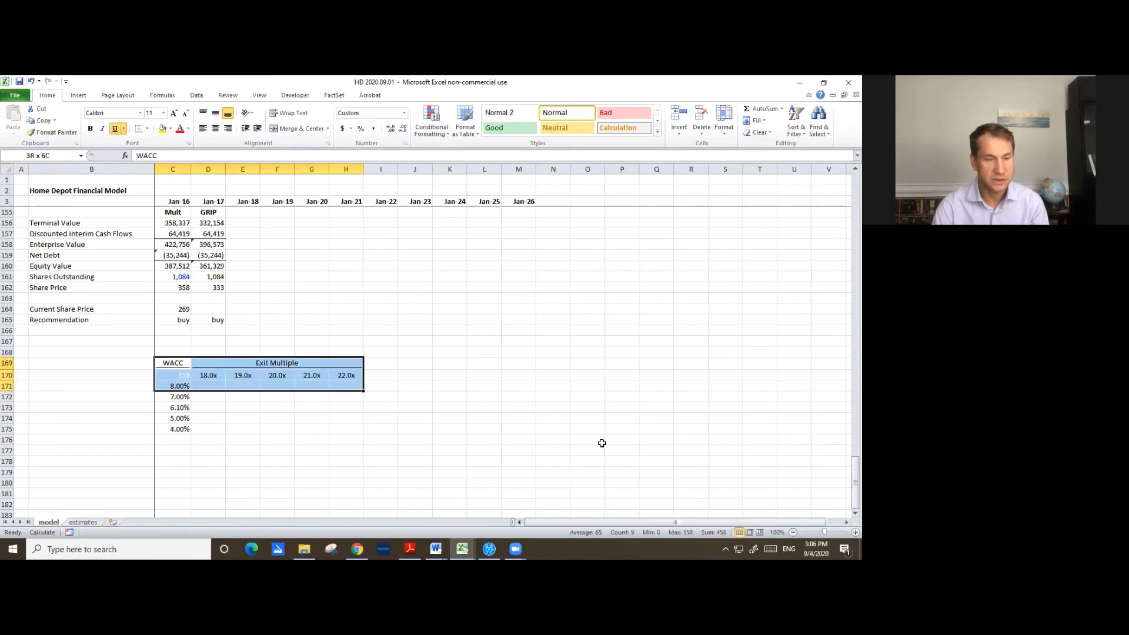
key(ctrl+c)
key(Down)
key(Down)
key(Down)
key(Down)
key(Down)
key(Down)
key(Down)
key(Down)
key(Down)
key(Up)
key(Down)
key(ctrl+v)
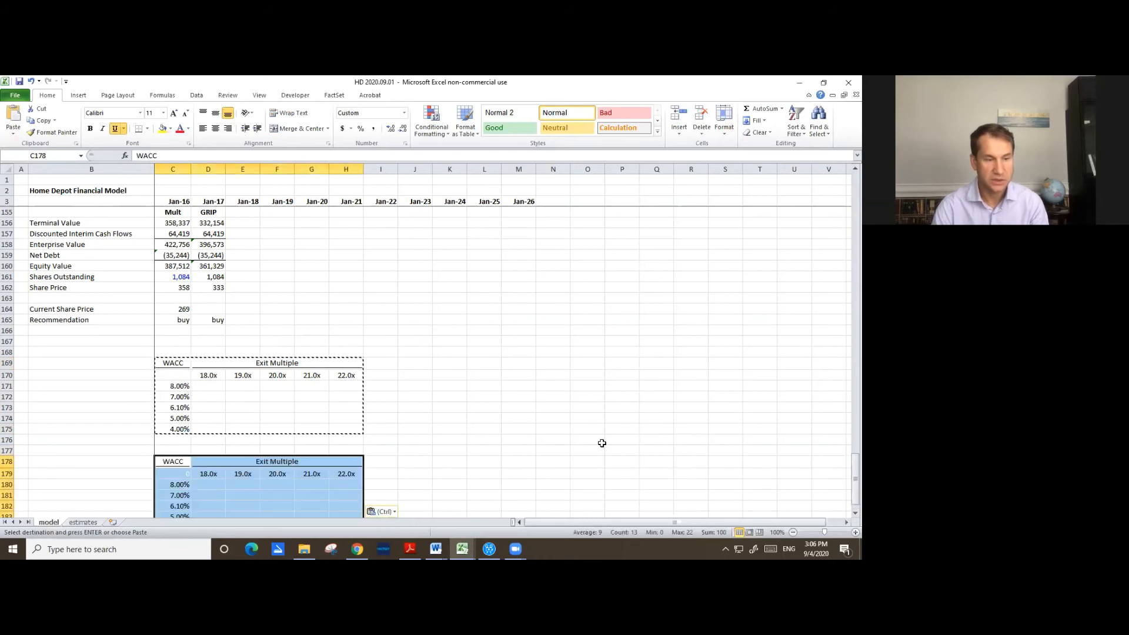
- Change the Exit Multiple heading of the copied table in D178 to GRIP
scroll(406, 413, down, 2)
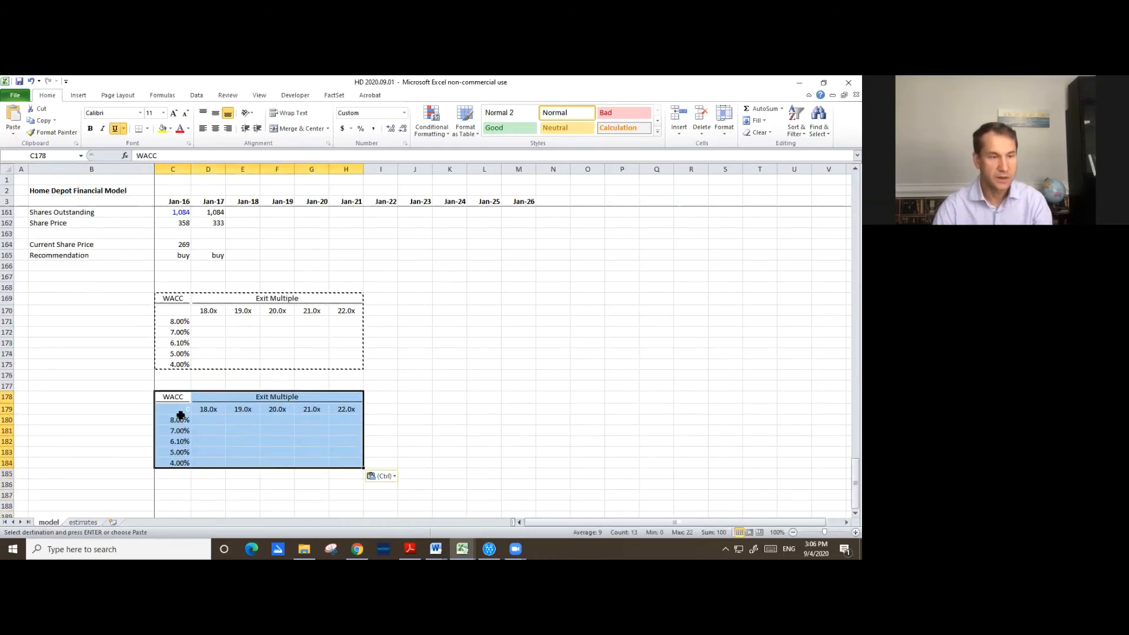
key(Right)
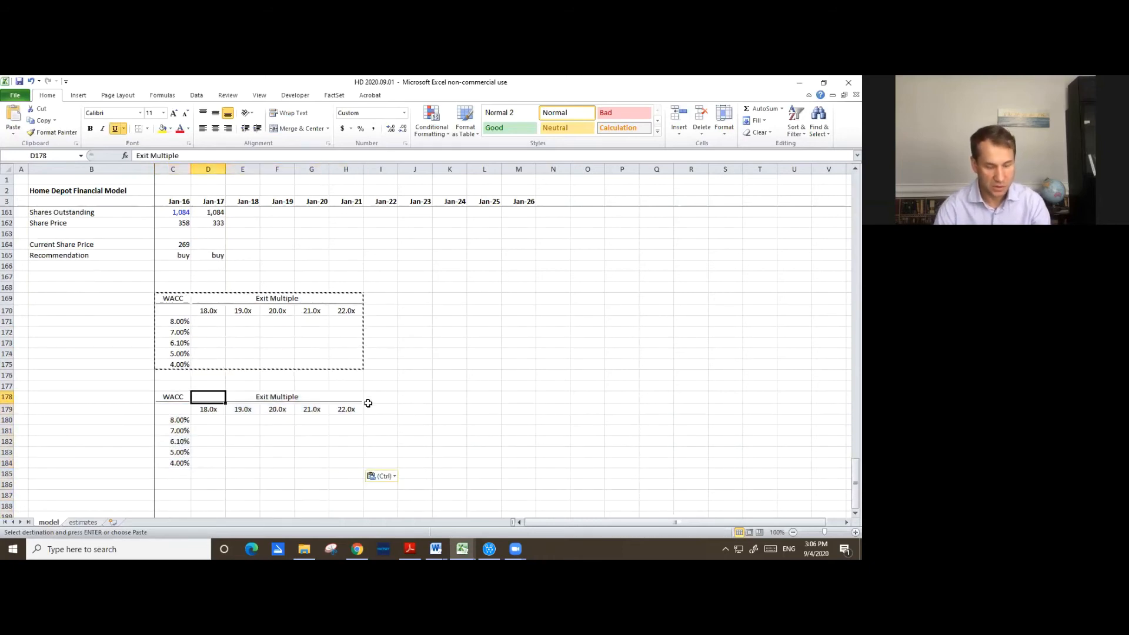
text(CR)
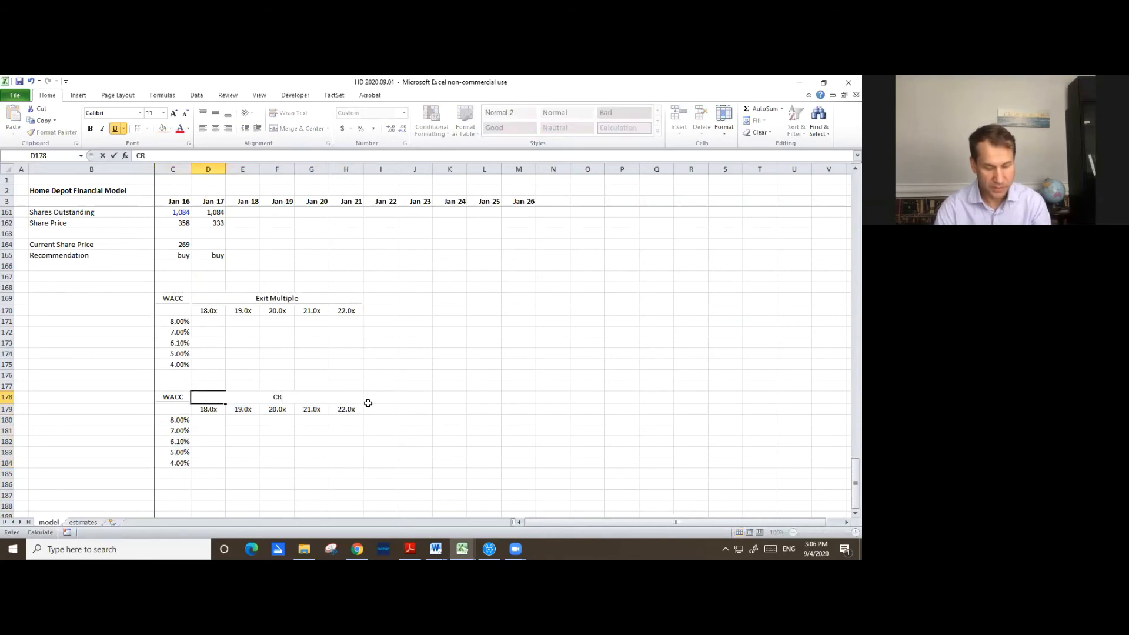
text(IP)
key(Return)
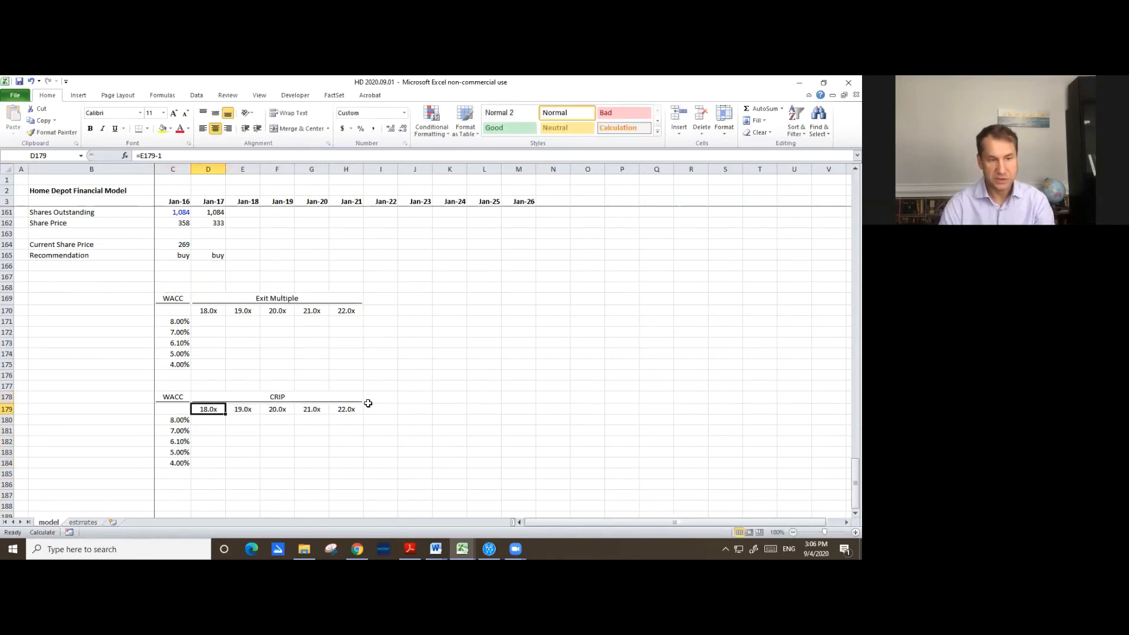
key(Up)
text(GRIP)
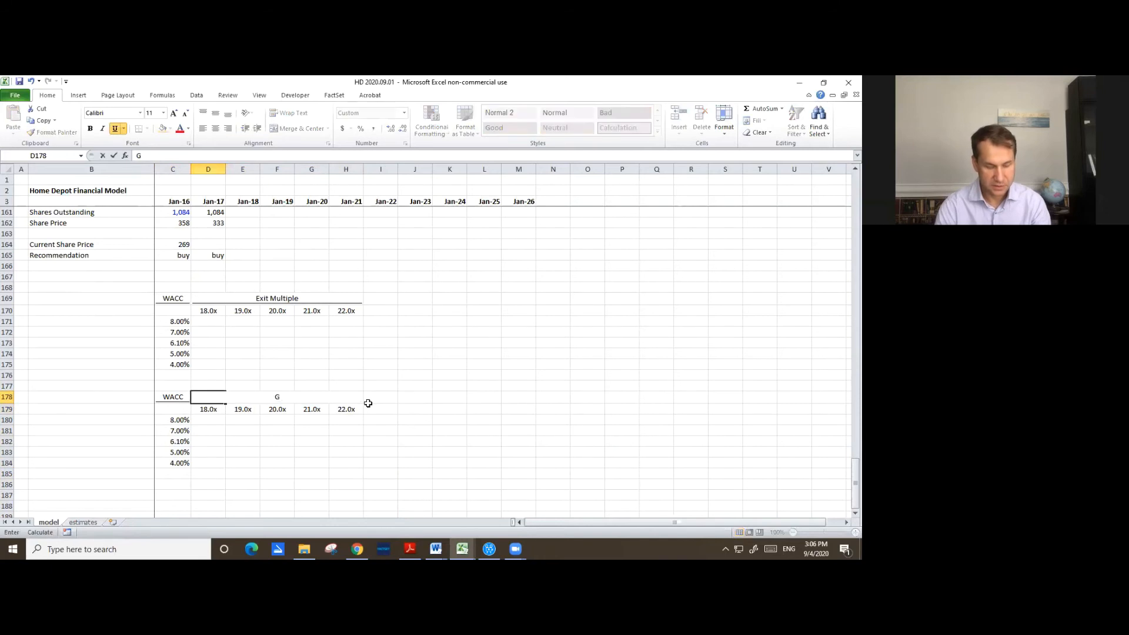
key(Return)
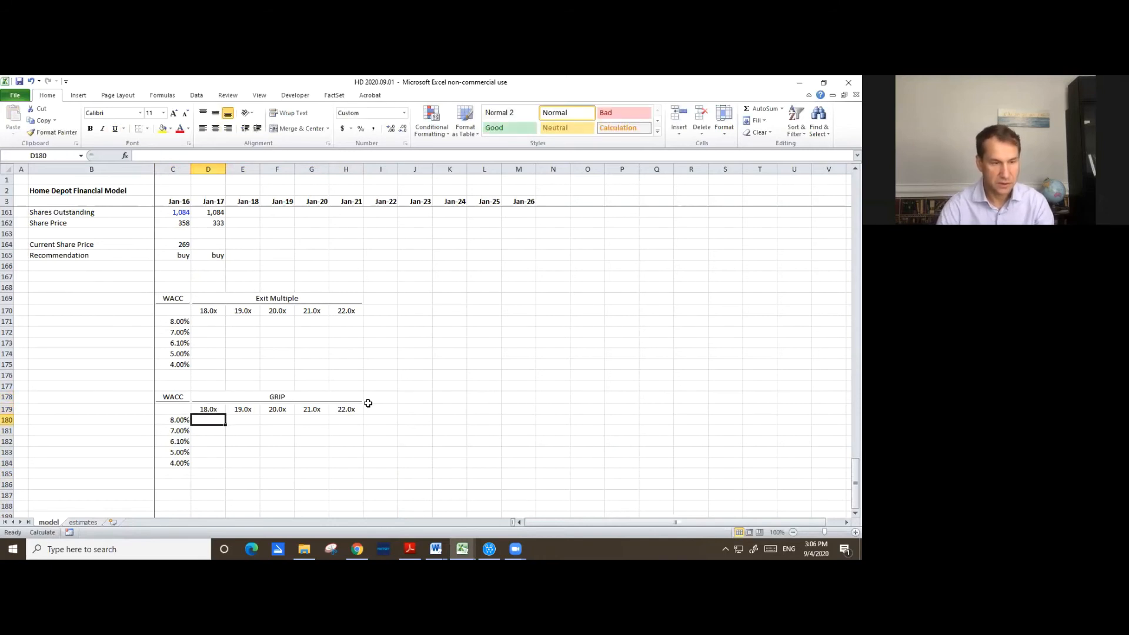
- Paste the percentage-formatted discount rate from C180 across the GRIP axis D179:H179
key(Right)
key(Left)
key(Left)
key(Down)
key(ctrl+c)
key(Up)
key(Right)
key(shift+Right)
key(shift+Right)
key(shift+Right)
key(shift+Right)
key(ctrl+v)
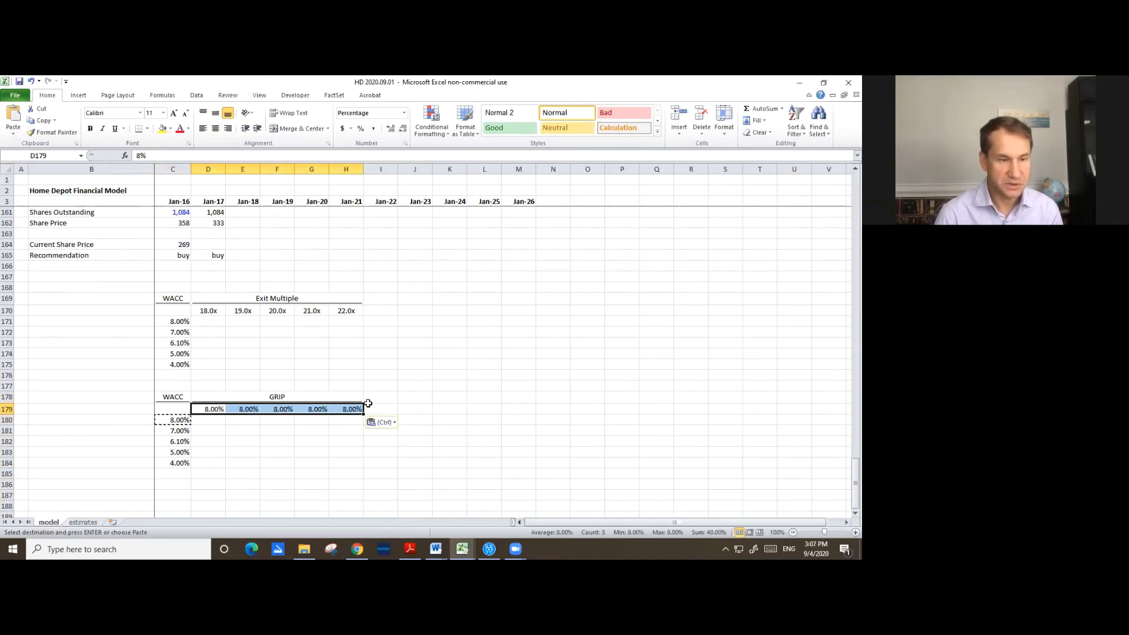
- Set the GRIP growth rates in F179, G179 and H179 to 2.5%, 3% and 3.5%
key(Left)
key(Right)
key(Right)
key(Right)
text(2.5)
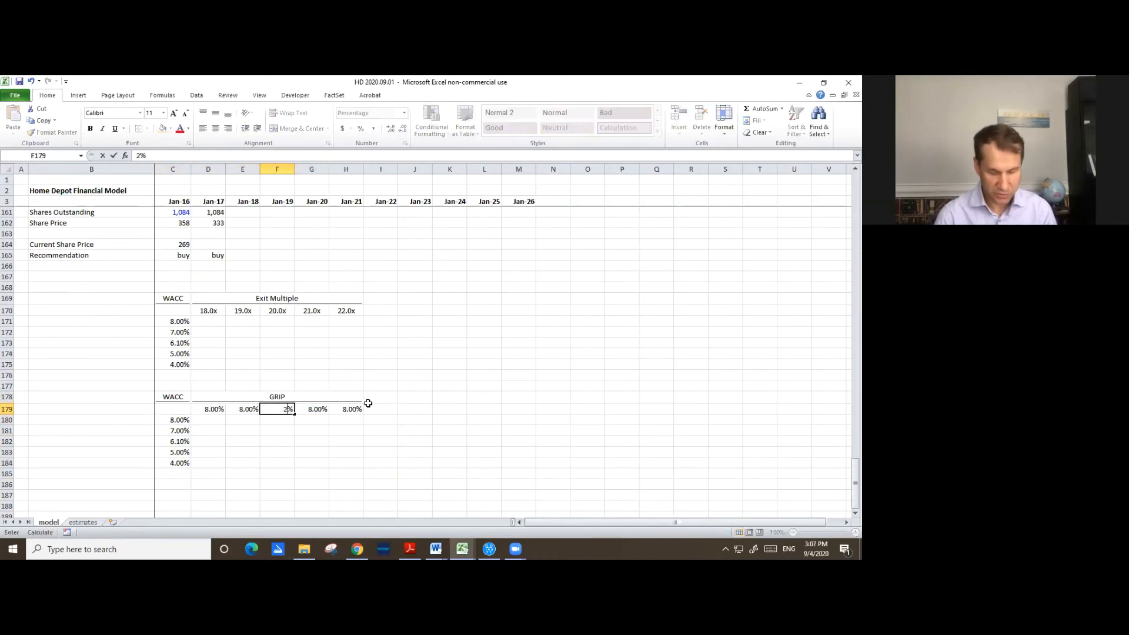
key(Return)
key(Up)
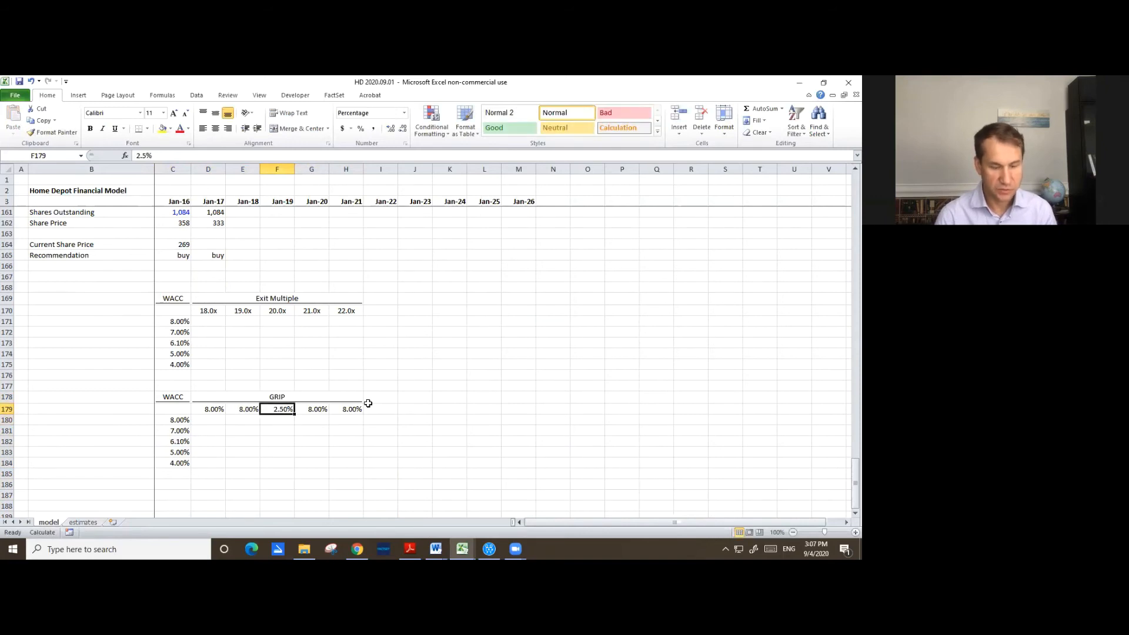
key(Right)
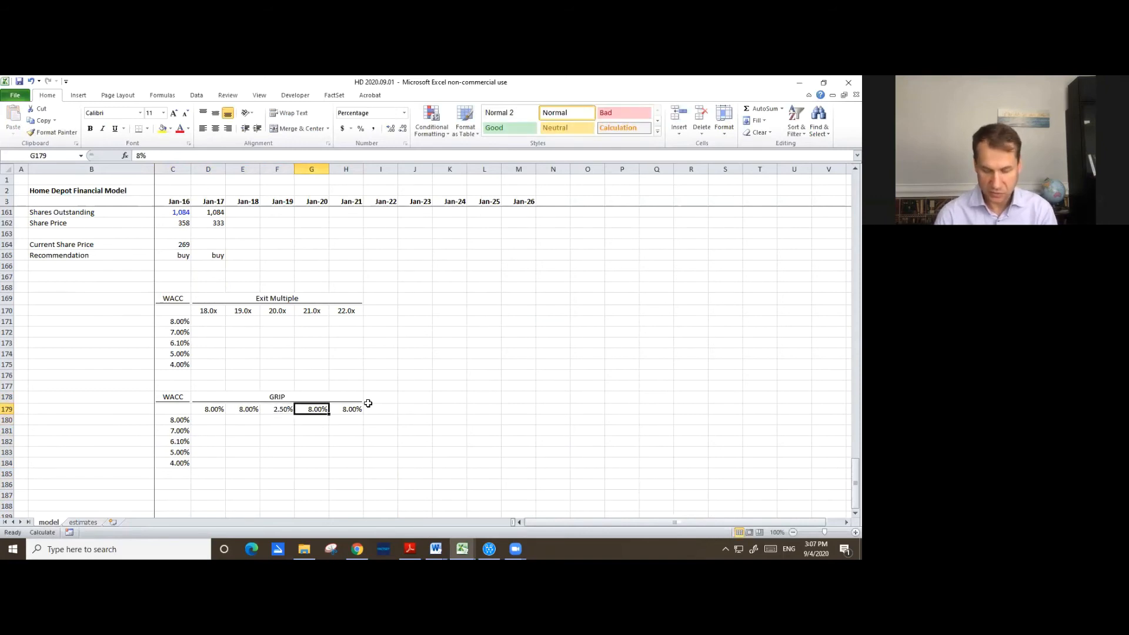
text(3)
key(Right)
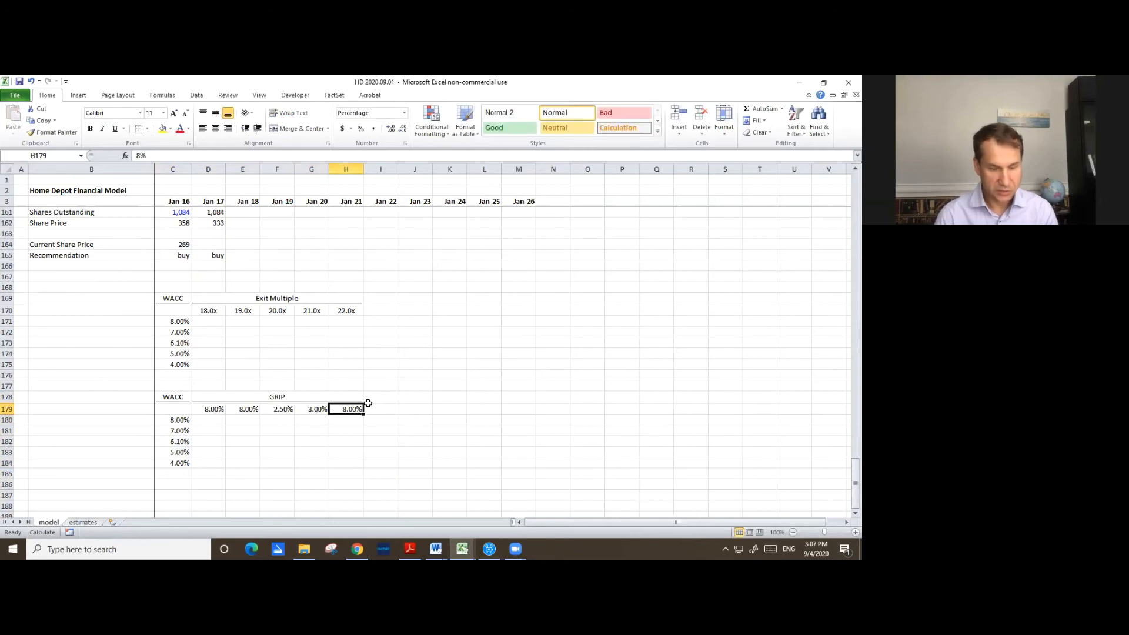
text(3.5)
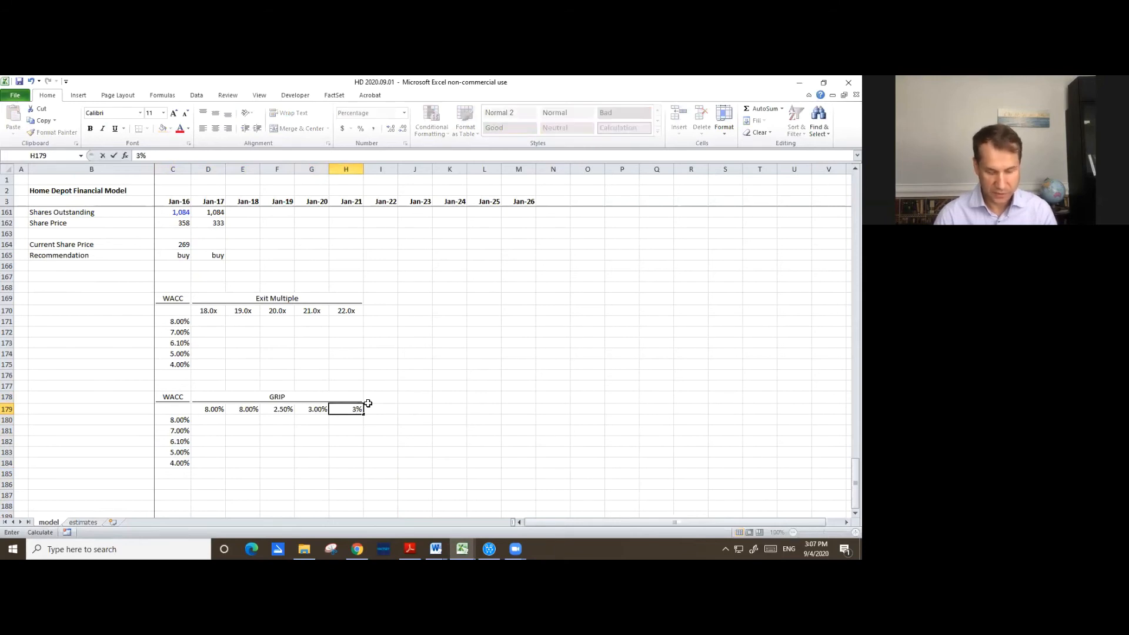
key(Return)
- Set the remaining GRIP growth rates to 2% in E179 and 1.5% in D179
key(Up)
key(Left)
key(Left)
key(Left)
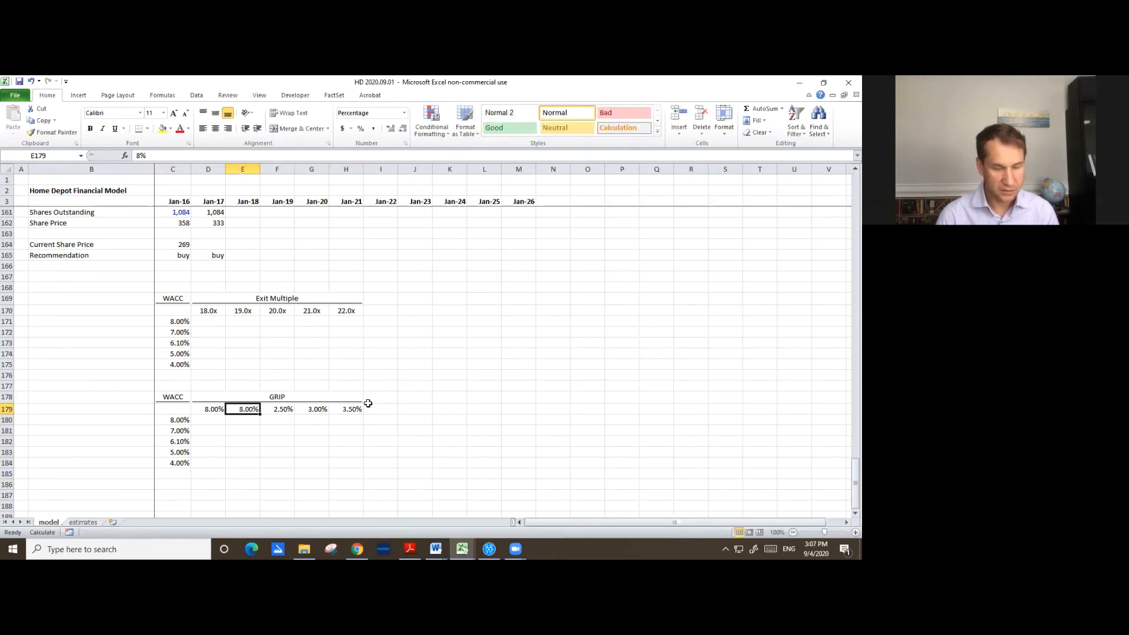
text(2)
key(Left)
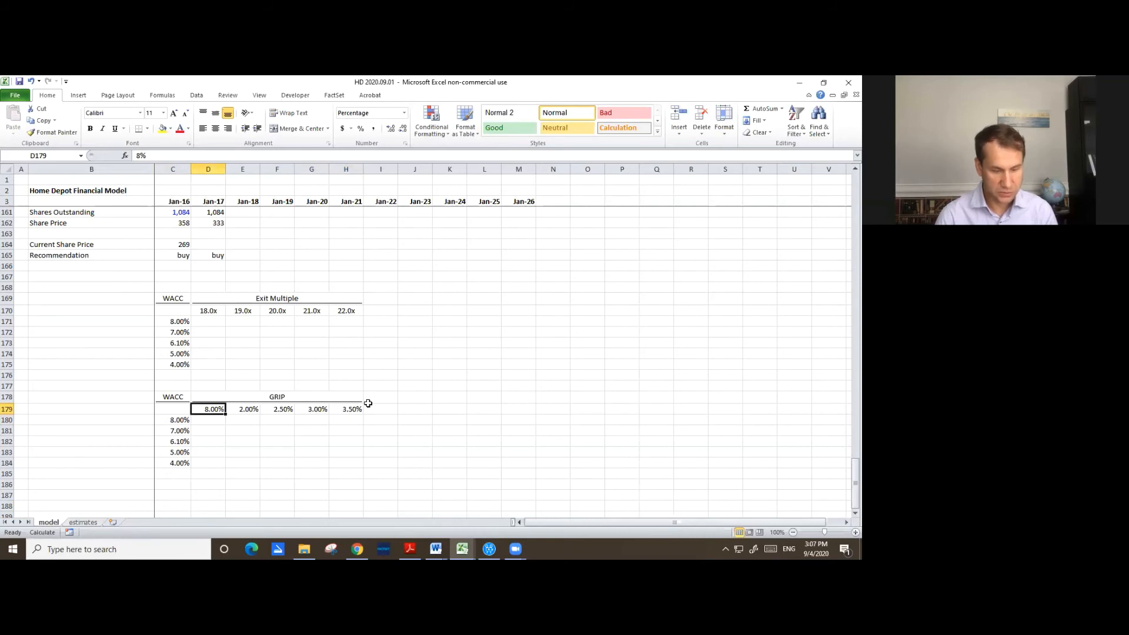
text(1.5)
key(Left)
- Link the corner cell C179 of the GRIP table to the GRIP share price with =D162
key(Down)
key(Down)
key(Down)
key(Down)
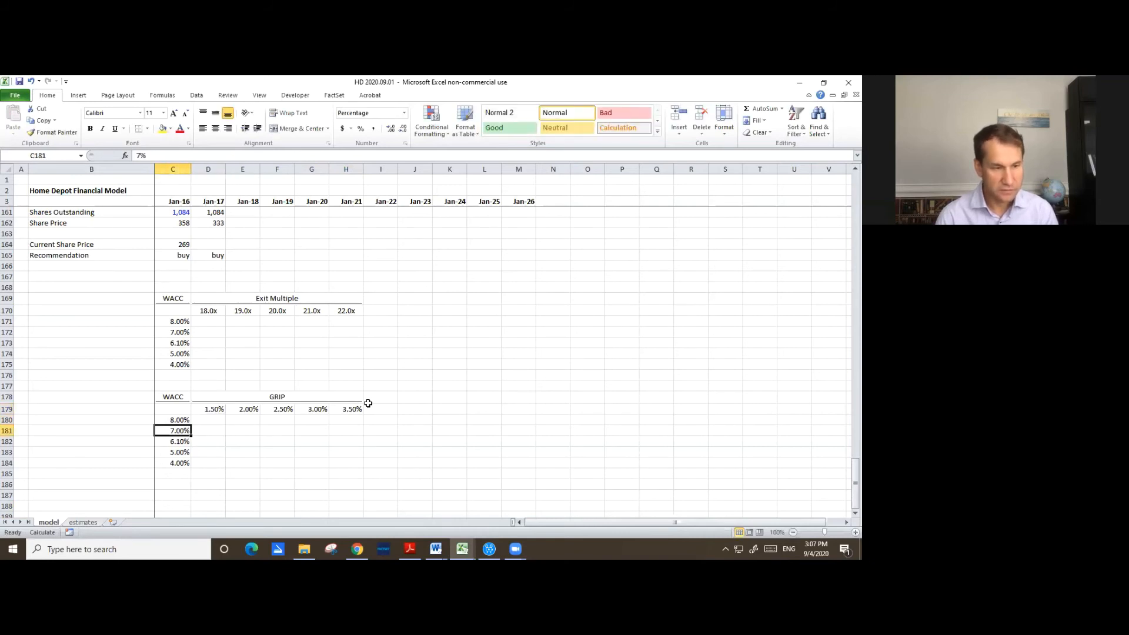
key(Up)
key(Up)
key(Up)
key(Up)
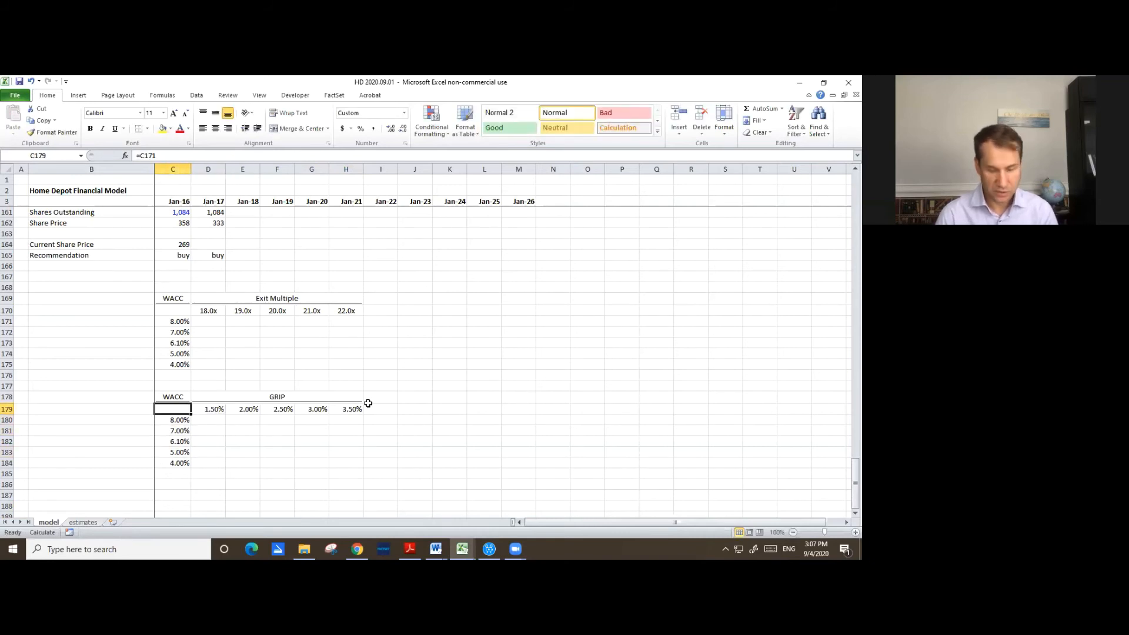
text(=)
key(Up)
key(Up)
key(Up)
key(Up)
key(Up)
key(Up)
key(Up)
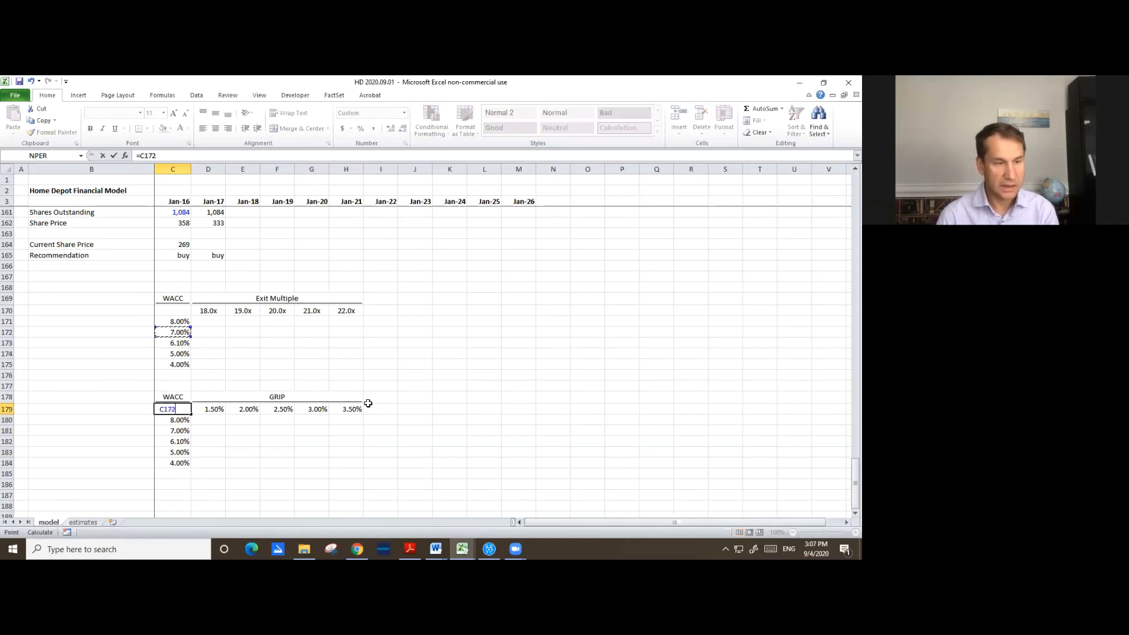
key(Up)
key(Up)
key(Up)
key(Up)
key(Up)
key(Up)
key(Up)
key(Up)
key(Up)
key(Up)
key(Up)
key(Up)
key(Up)
key(Up)
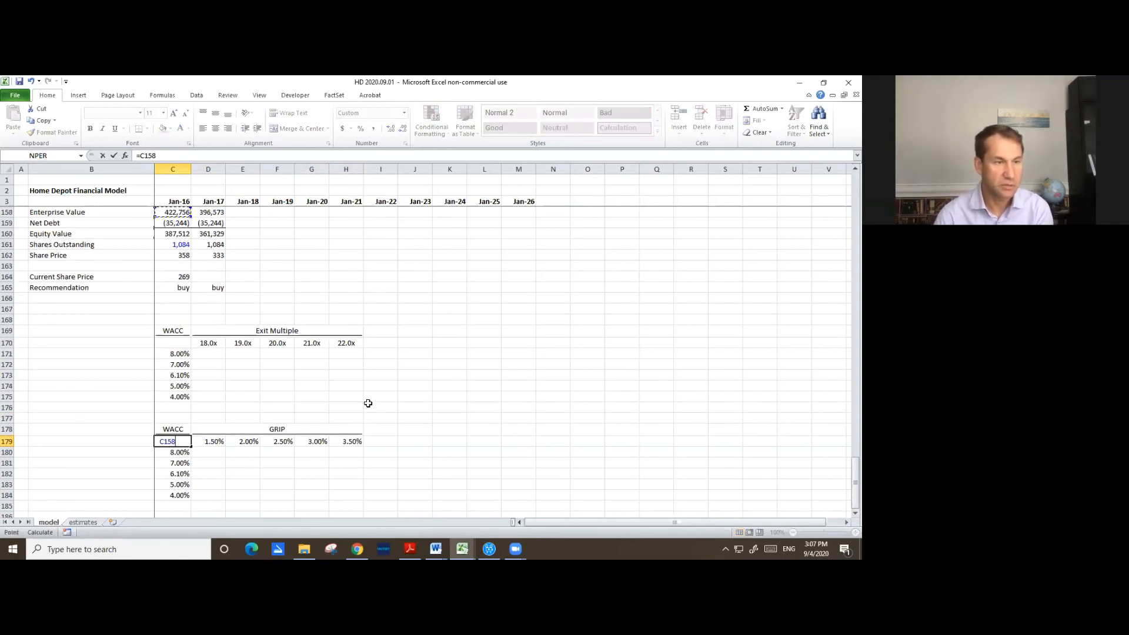
key(Up)
key(Up)
key(Up)
key(Up)
key(Up)
key(Down)
key(Down)
key(Down)
key(Down)
key(Down)
key(Down)
key(Down)
key(Down)
key(Down)
key(Right)
key(Down)
key(Down)
key(Down)
key(Down)
key(Down)
key(Down)
key(Down)
key(Down)
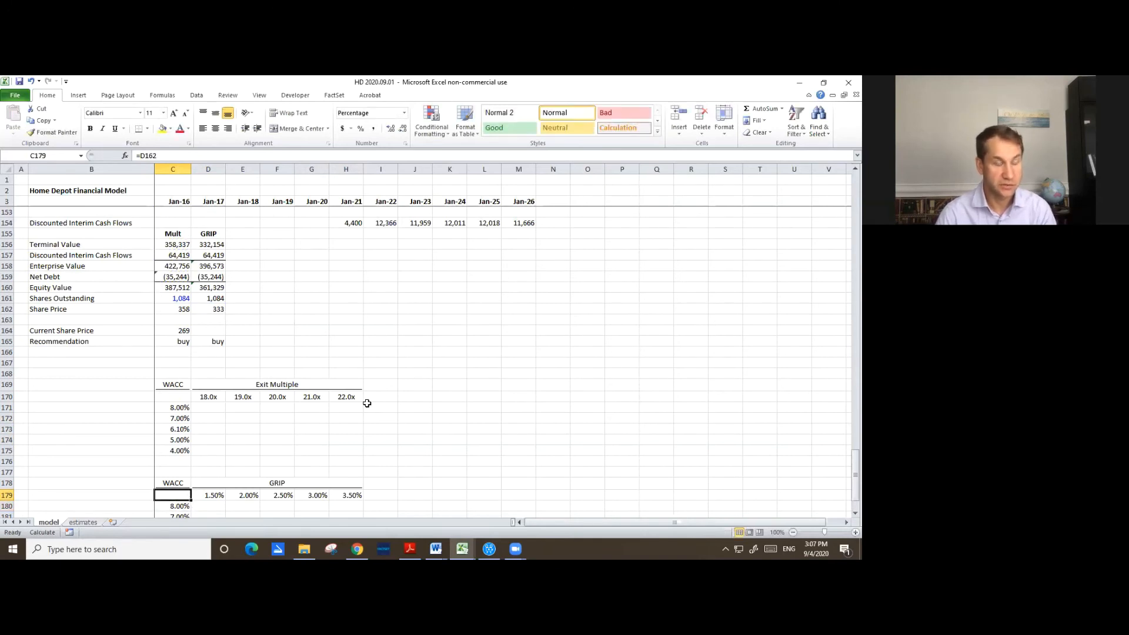
key(Down)
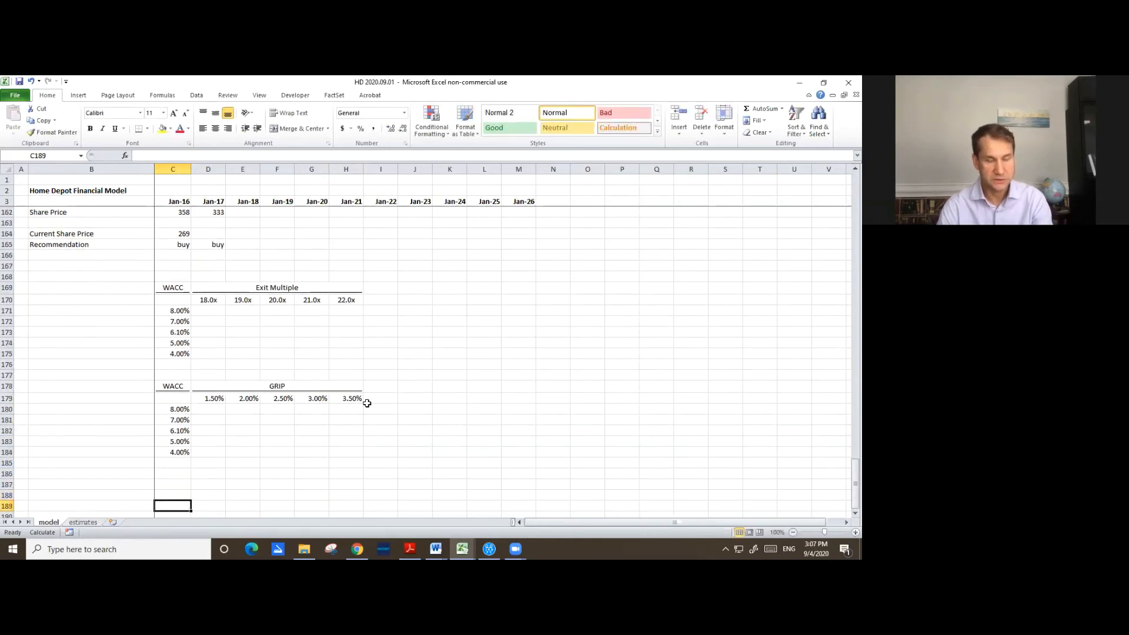
scroll(365, 400, up, 2)
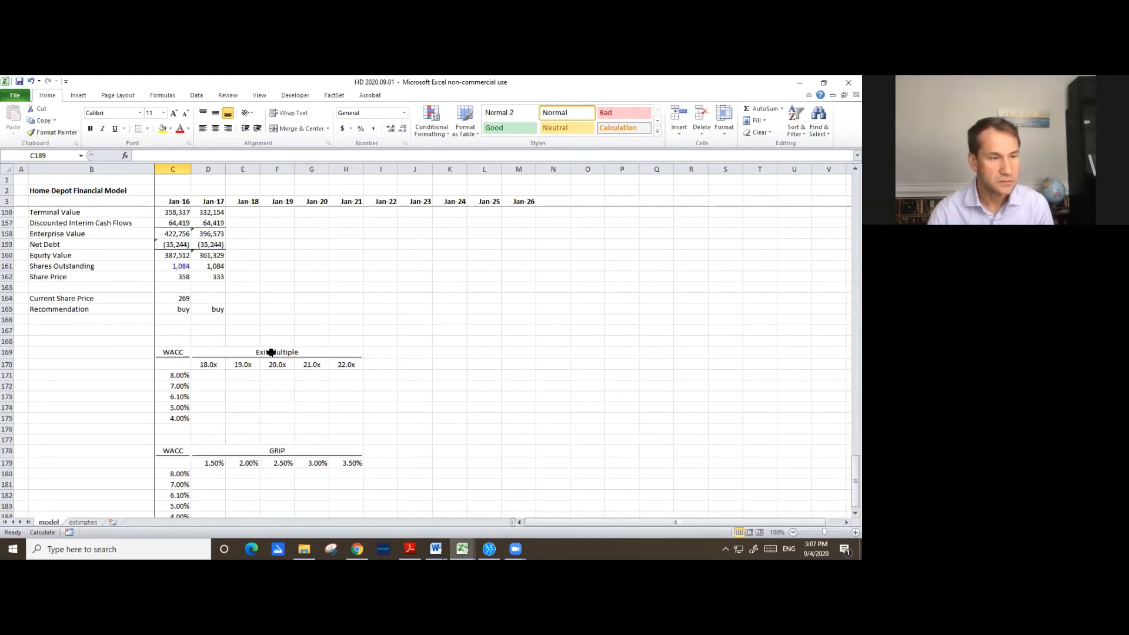
click(204, 277)
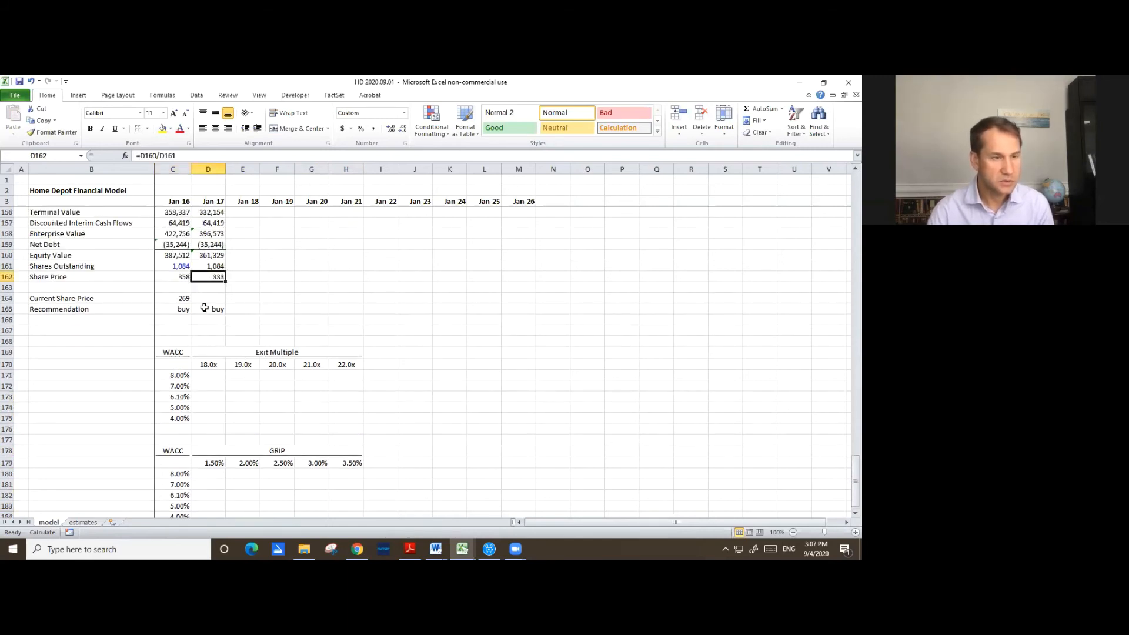
key(ctrl+c)
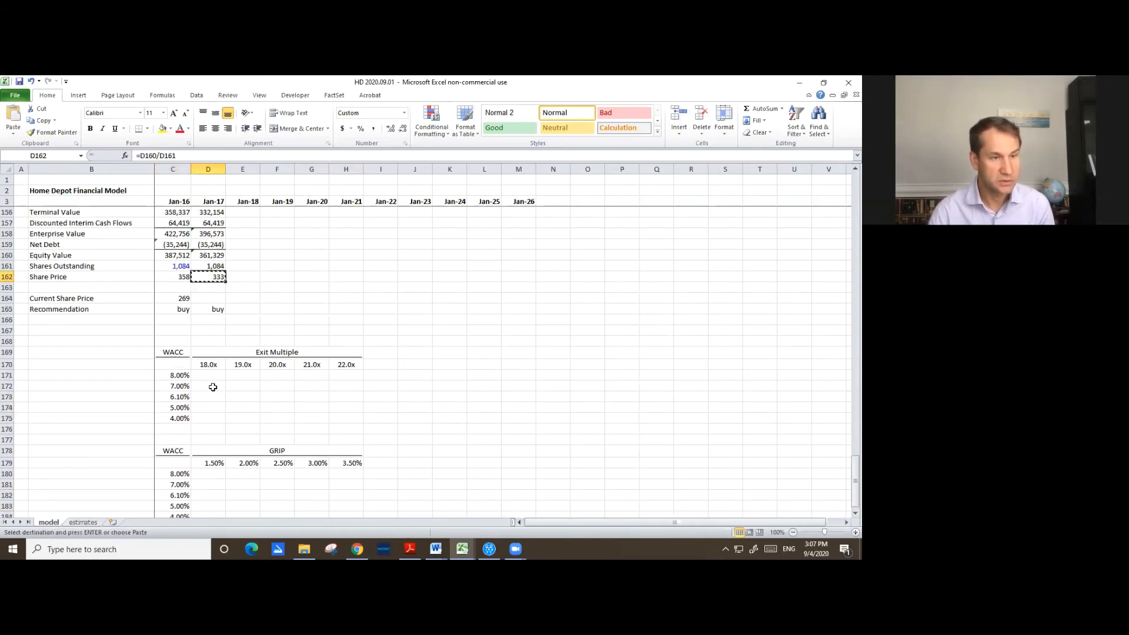
- Format the exit multiple table body D171:H175 as currency with the $ symbol and no decimal places
drag(208, 375, 335, 416)
scroll(330, 403, up, 1)
scroll(333, 415, down, 1)
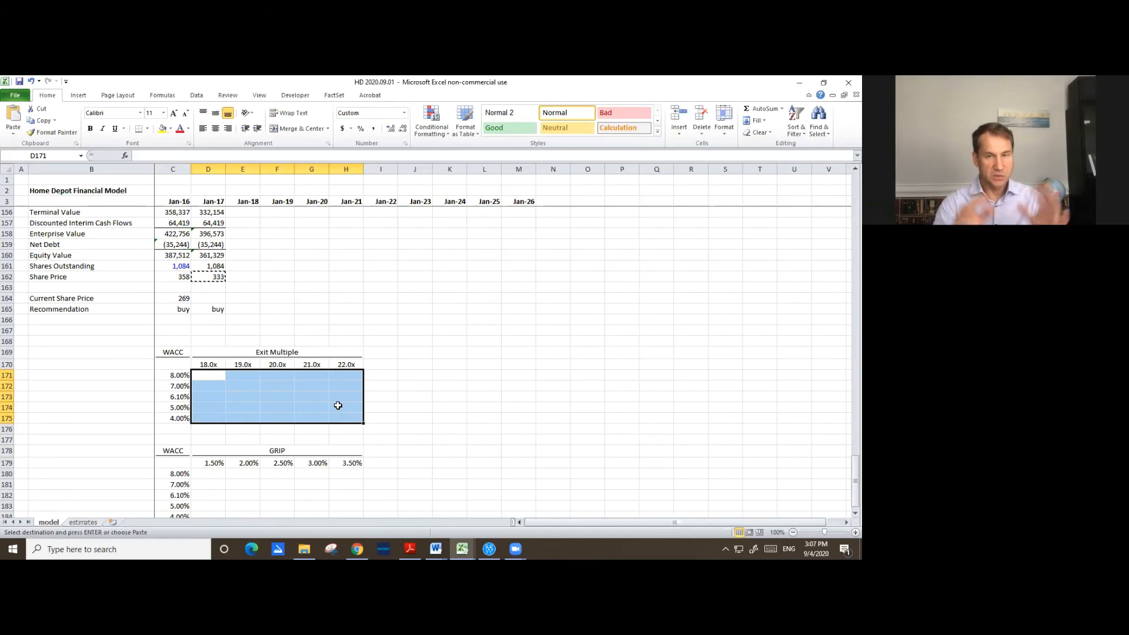
key(Escape)
key(ctrl+1)
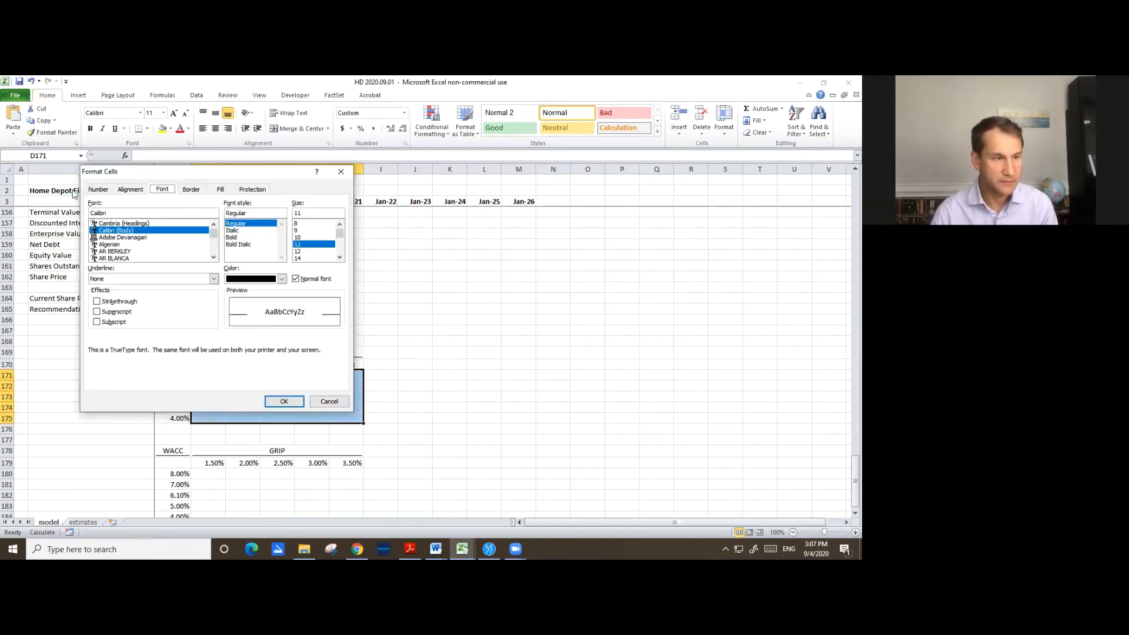
click(98, 189)
click(103, 227)
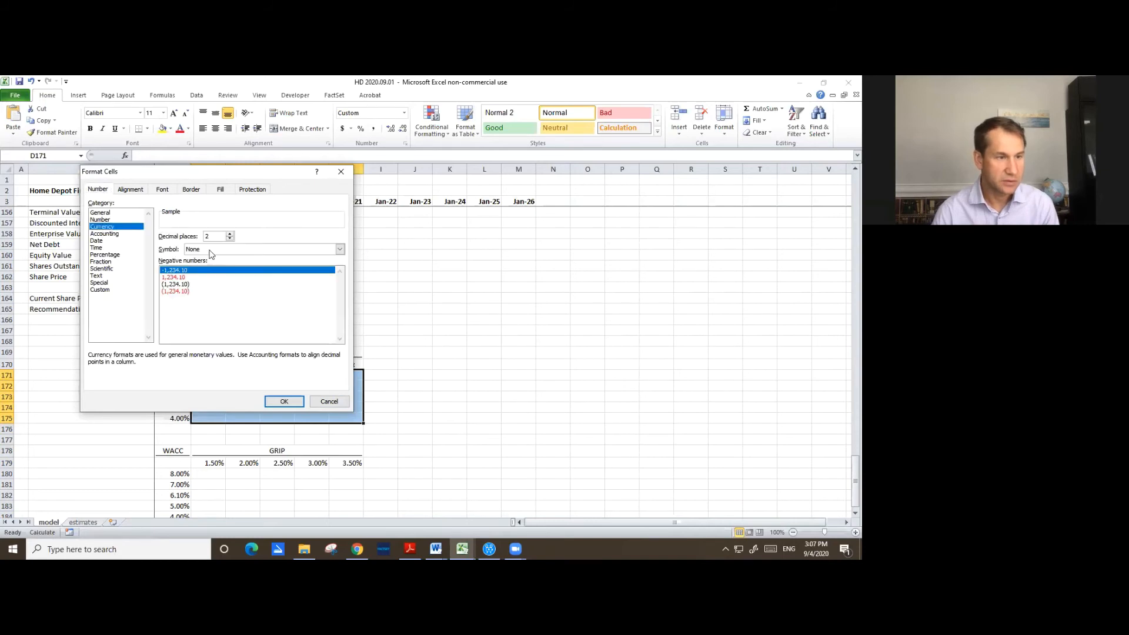
click(218, 247)
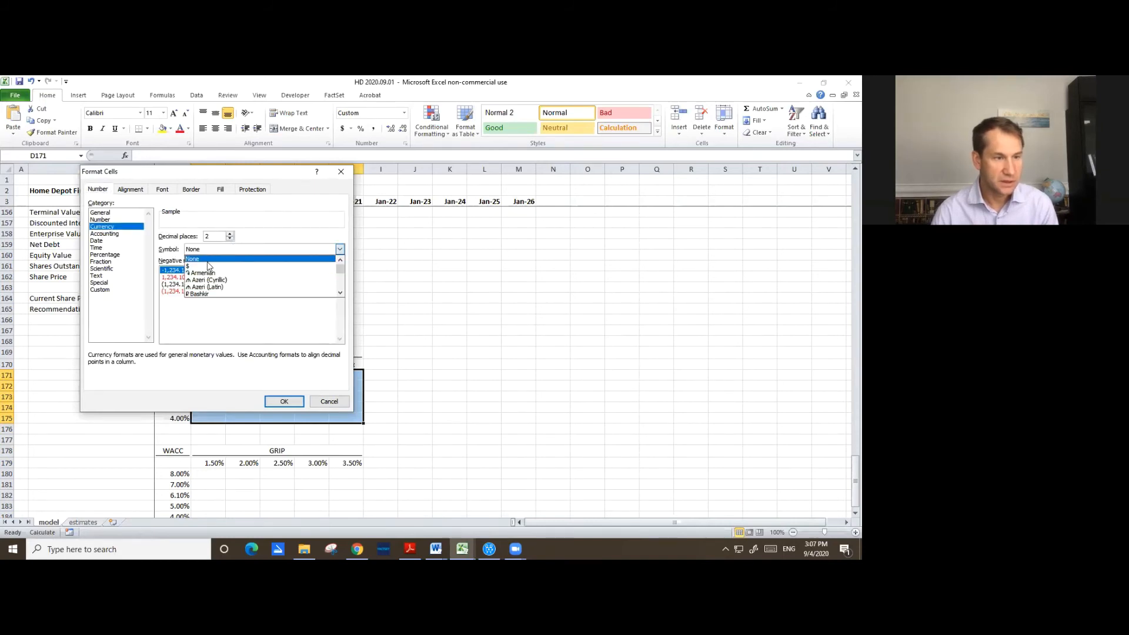
click(208, 266)
click(284, 401)
- Paste only the formats of D171:H175 onto the GRIP table body starting at D180, and return to corner cell C170
scroll(326, 412, down, 3)
click(218, 380)
key(alt+e)
key(s)
key(t)
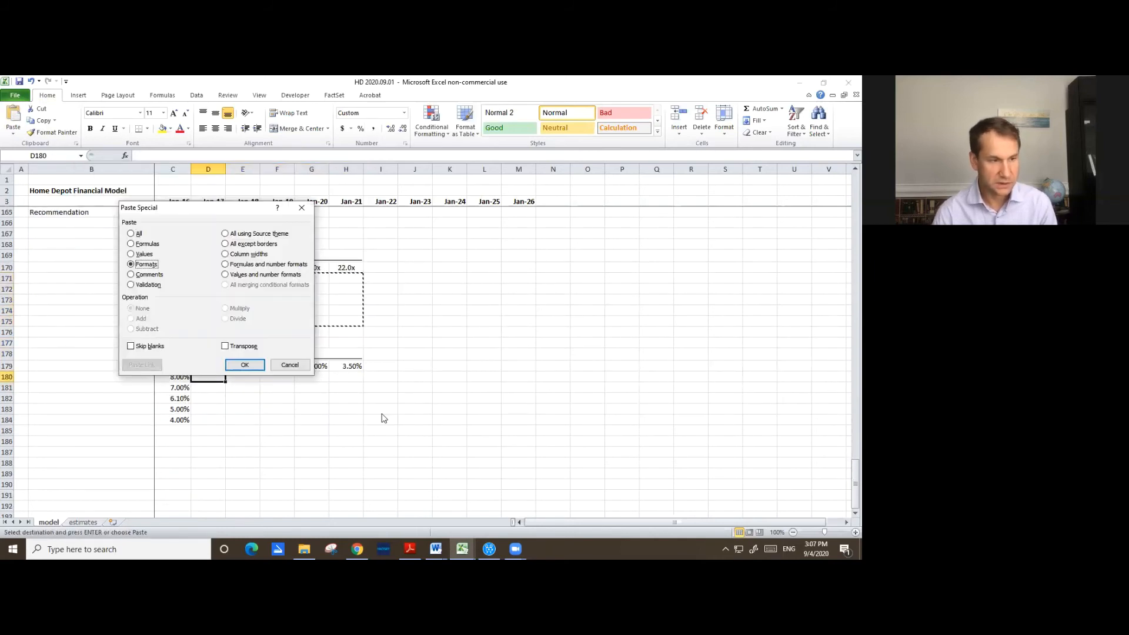
key(Return)
key(Escape)
key(Up)
key(Up)
key(Up)
key(Up)
key(Up)
key(Up)
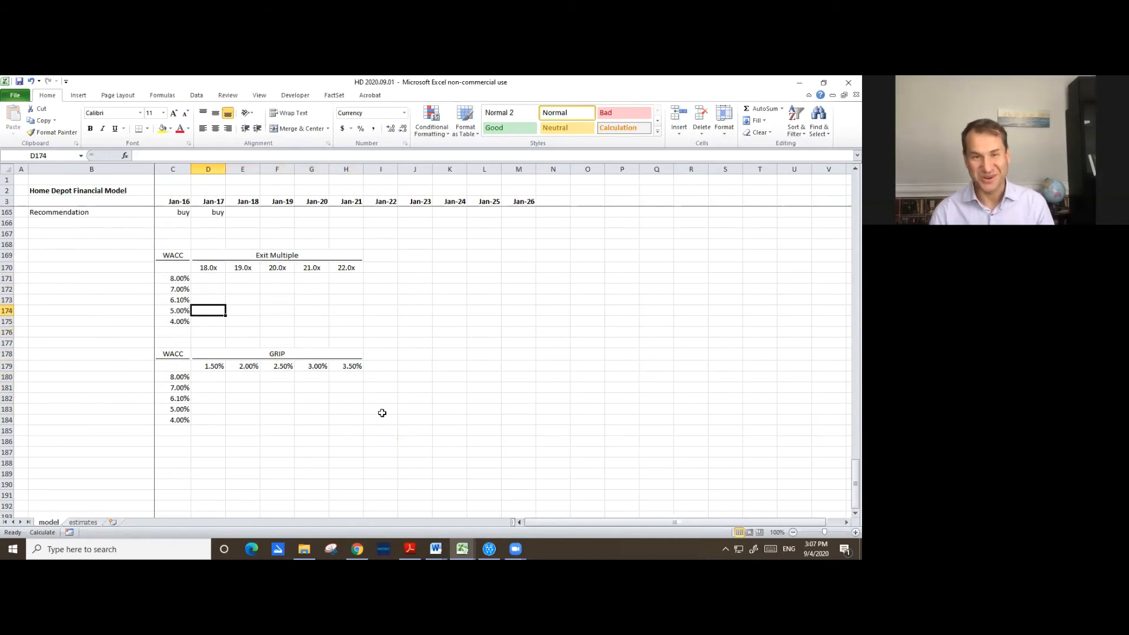
key(Up)
key(Up)
key(Up)
key(Up)
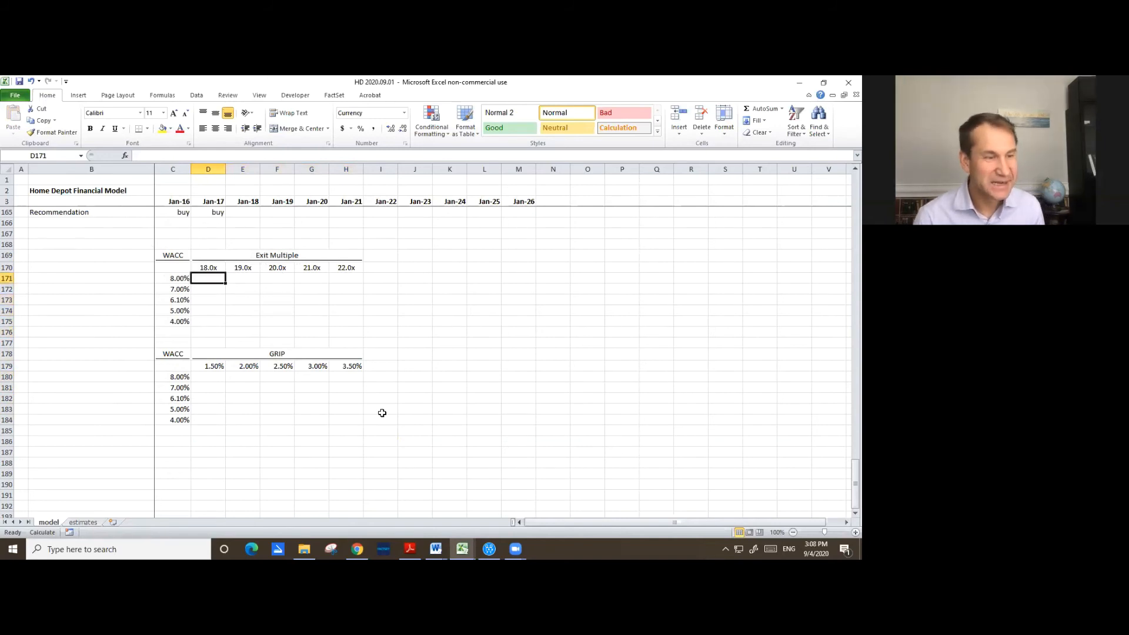
key(Left)
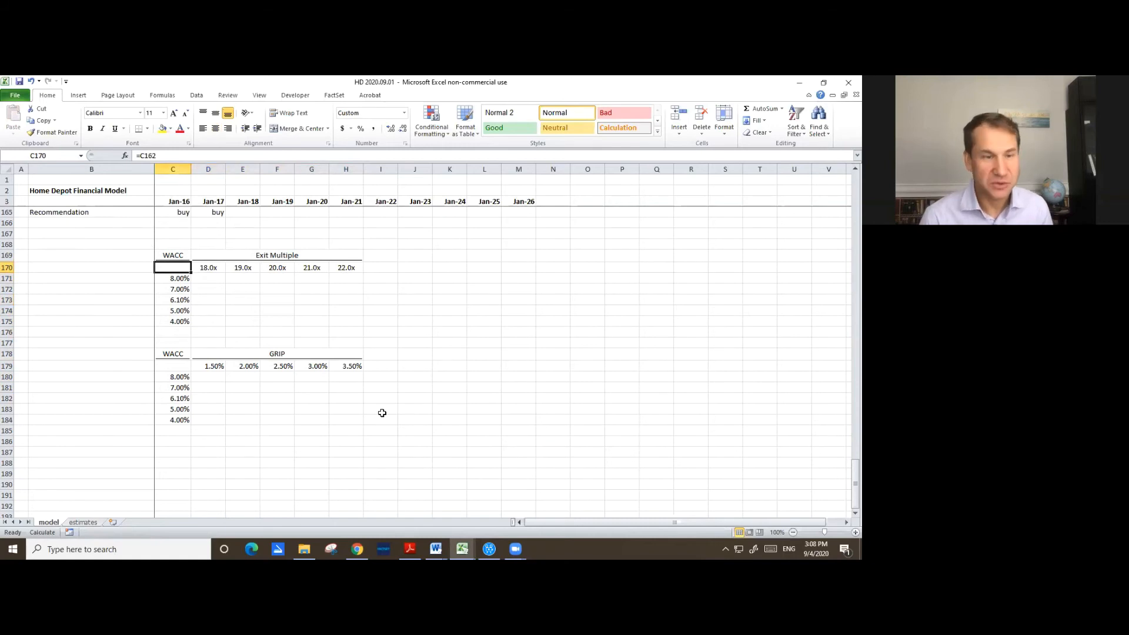
key(shift+Right)
key(shift+Right)
key(shift+Right)
key(shift+Right)
key(shift+Right)
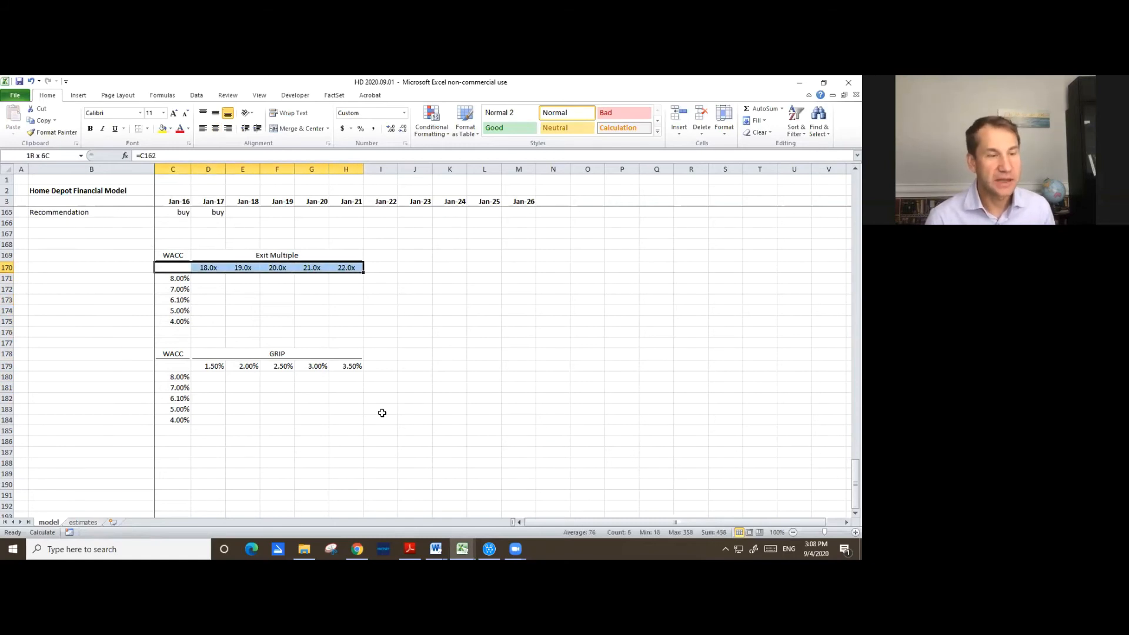
key(shift+Down)
key(shift+Down)
key(shift+Down)
key(shift+Down)
key(shift+Down)
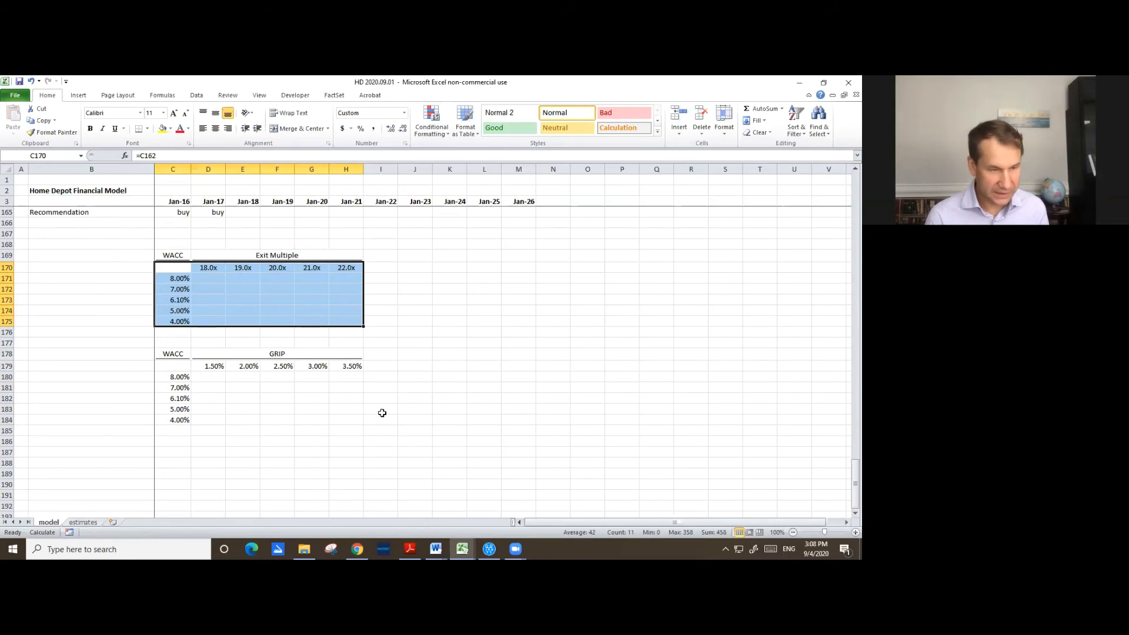
key(shift+BackSpace)
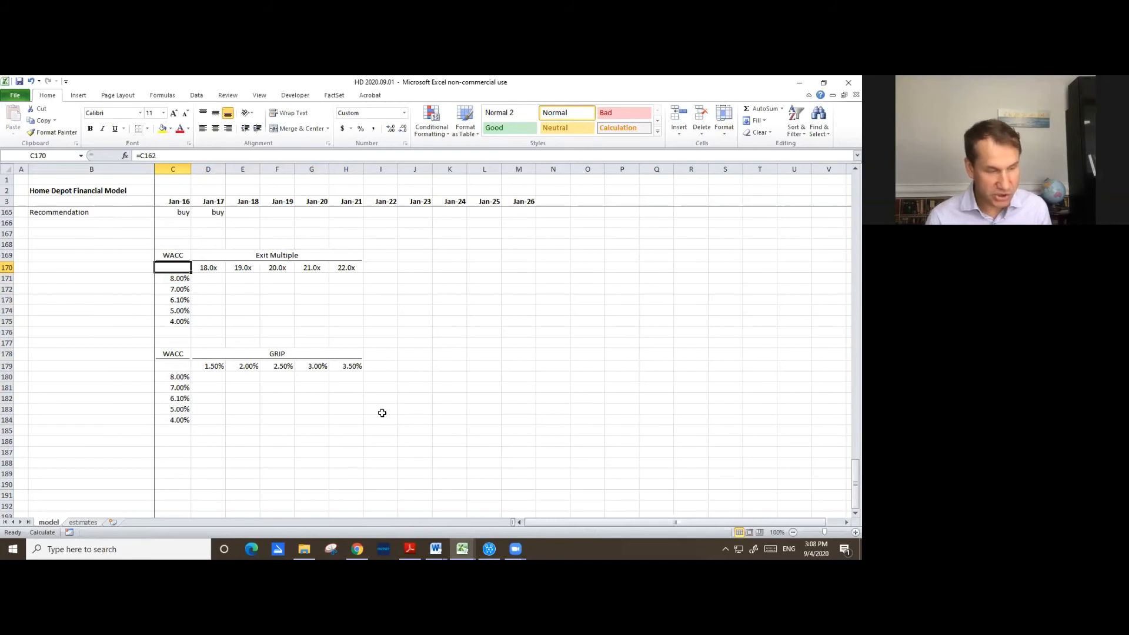
- Start a what-if Data Table on the full exit multiple range C170:H175, keeping its dialog clear of the table
key(shift+Right)
key(shift+Right)
key(shift+Right)
key(shift+Right)
key(shift+Right)
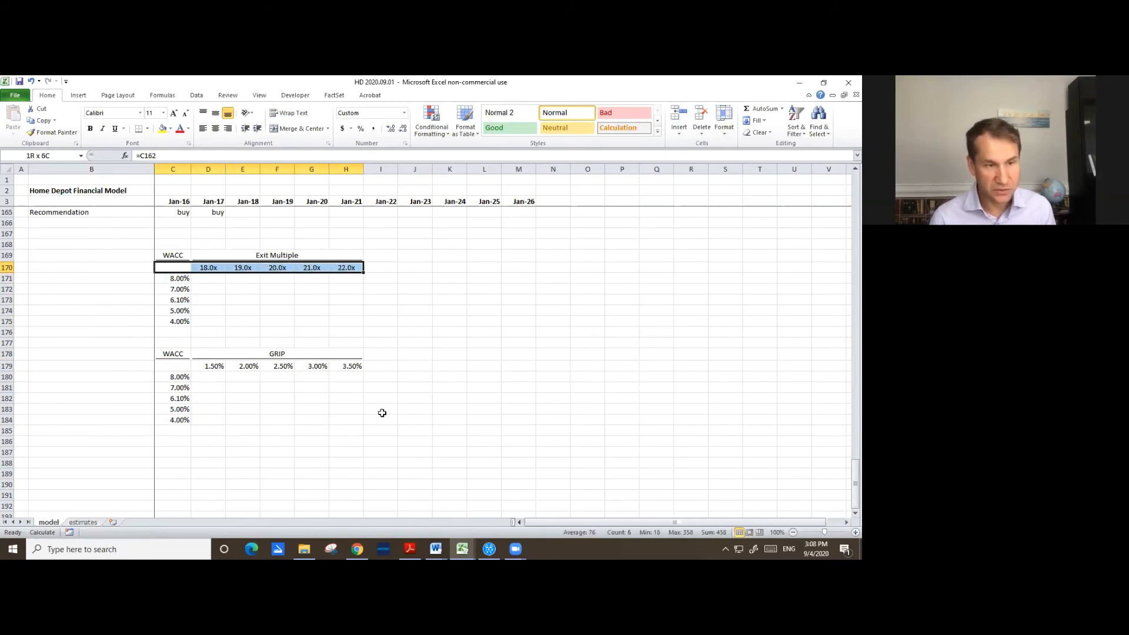
key(shift+Down)
key(shift+Down)
key(shift+Down)
key(shift+Down)
key(shift+Down)
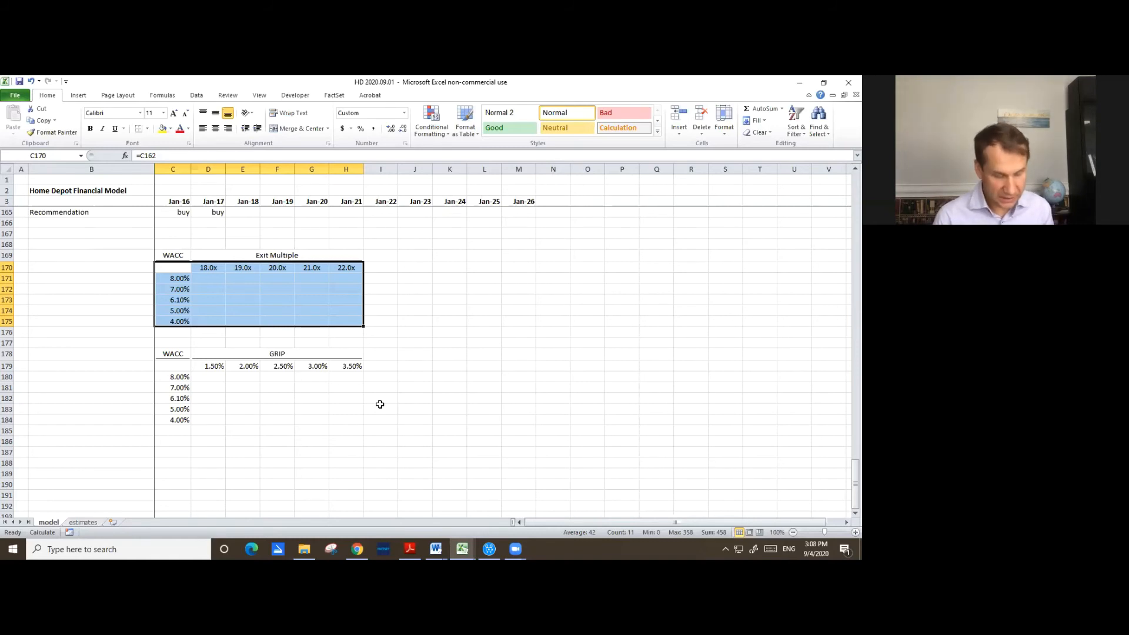
key(alt)
key(d)
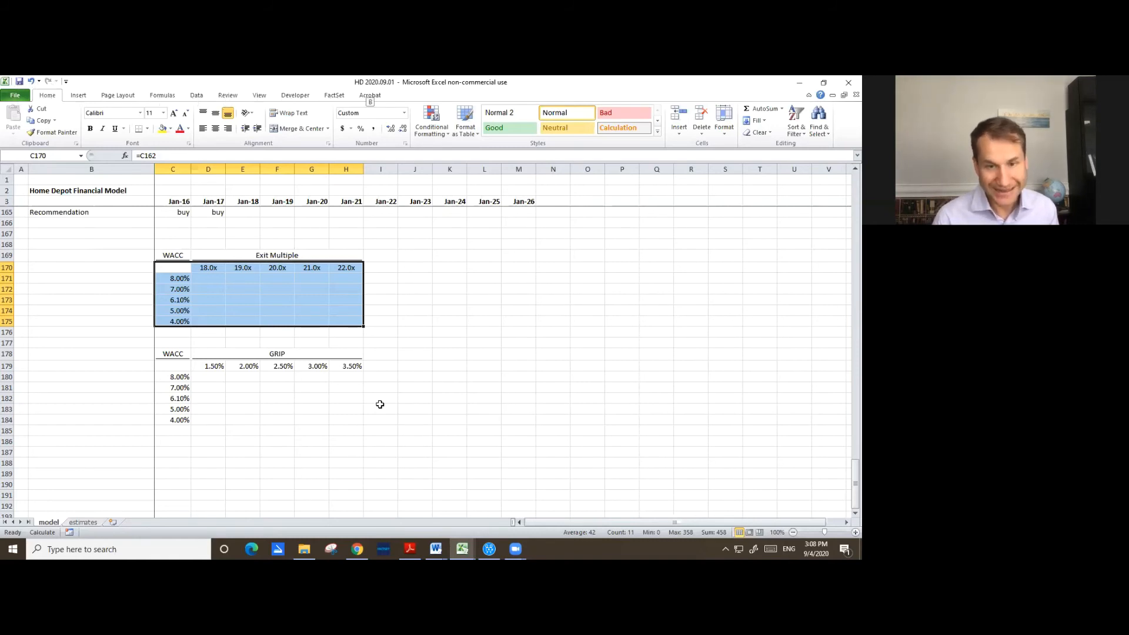
key(t)
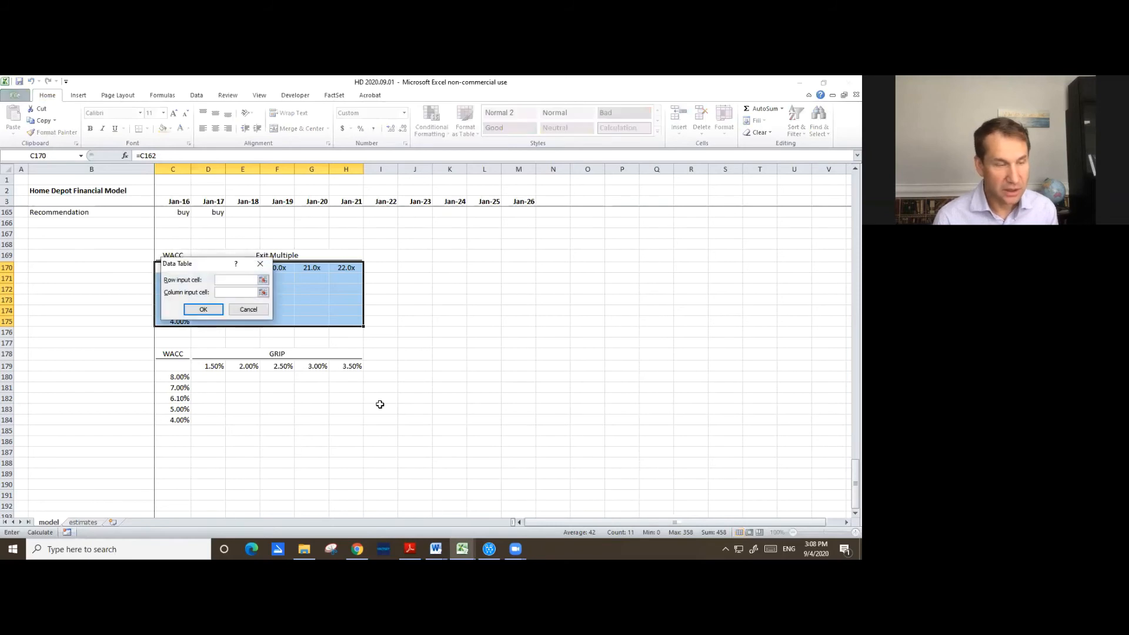
drag(203, 265, 424, 242)
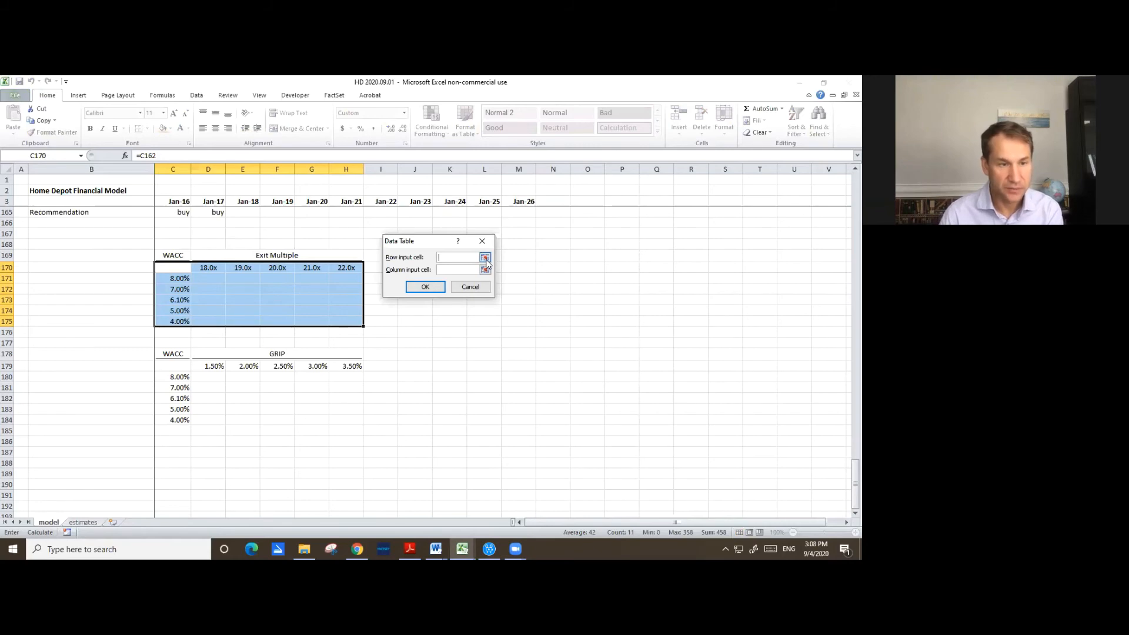
- Create the data table with the exit multiple C141 as row input and the discount rate C139 as column input
click(485, 258)
scroll(421, 307, up, 6)
scroll(320, 346, up, 6)
scroll(269, 350, down, 2)
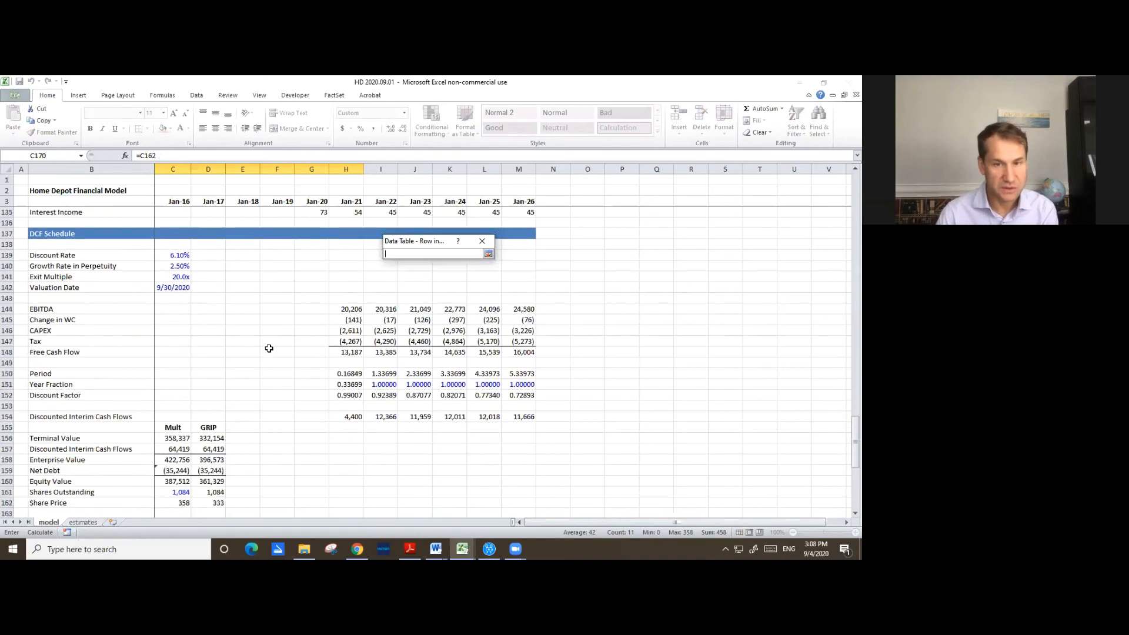
click(172, 277)
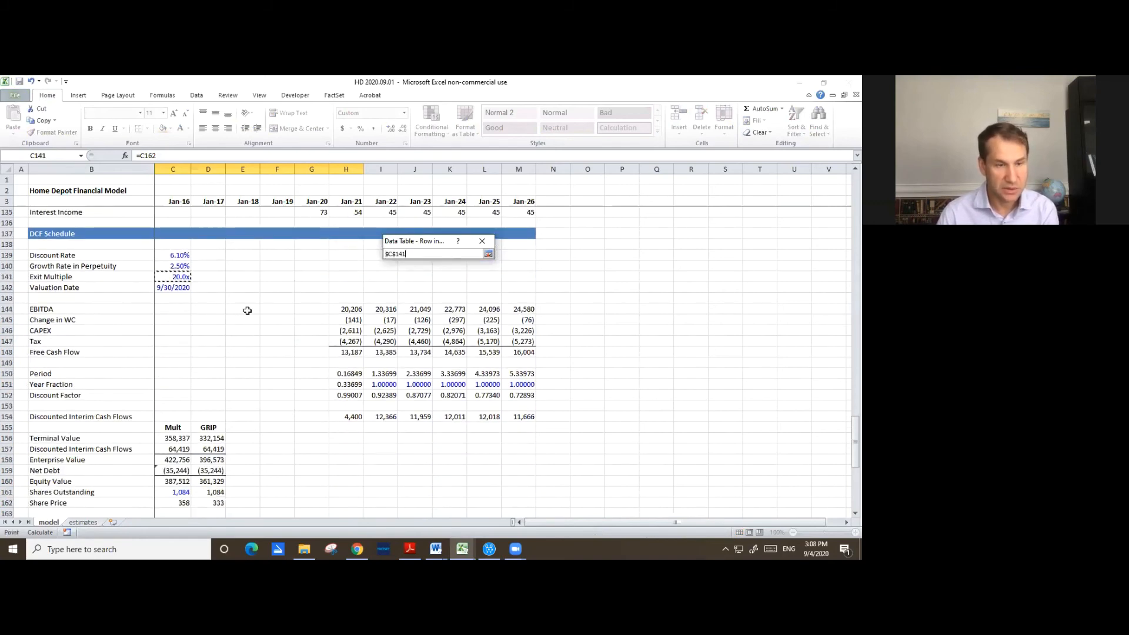
key(Return)
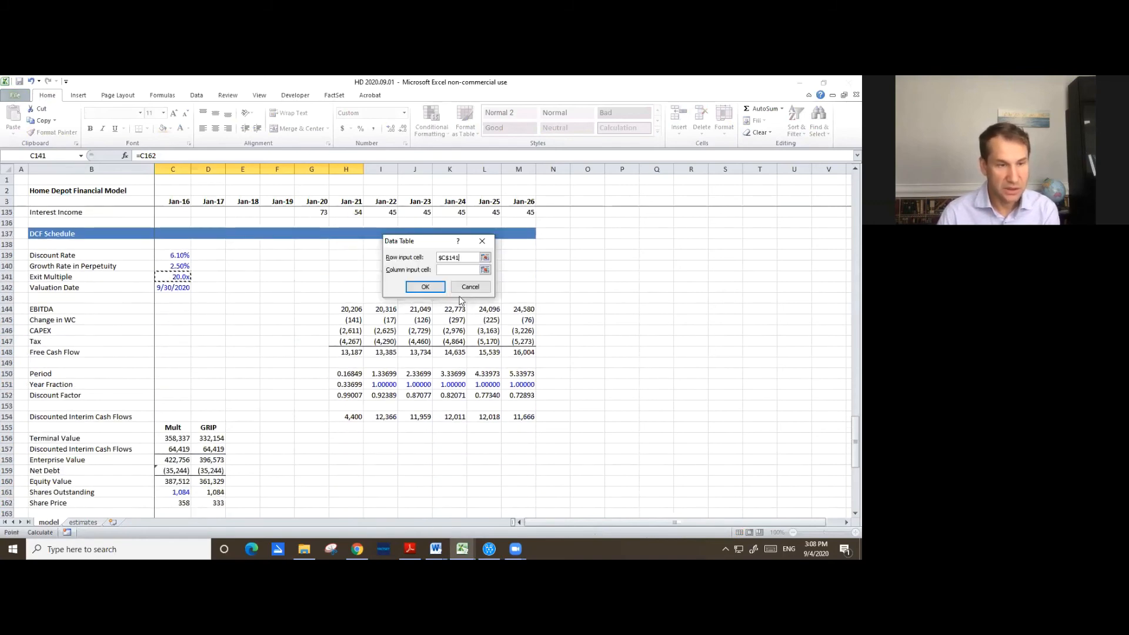
click(486, 269)
click(178, 256)
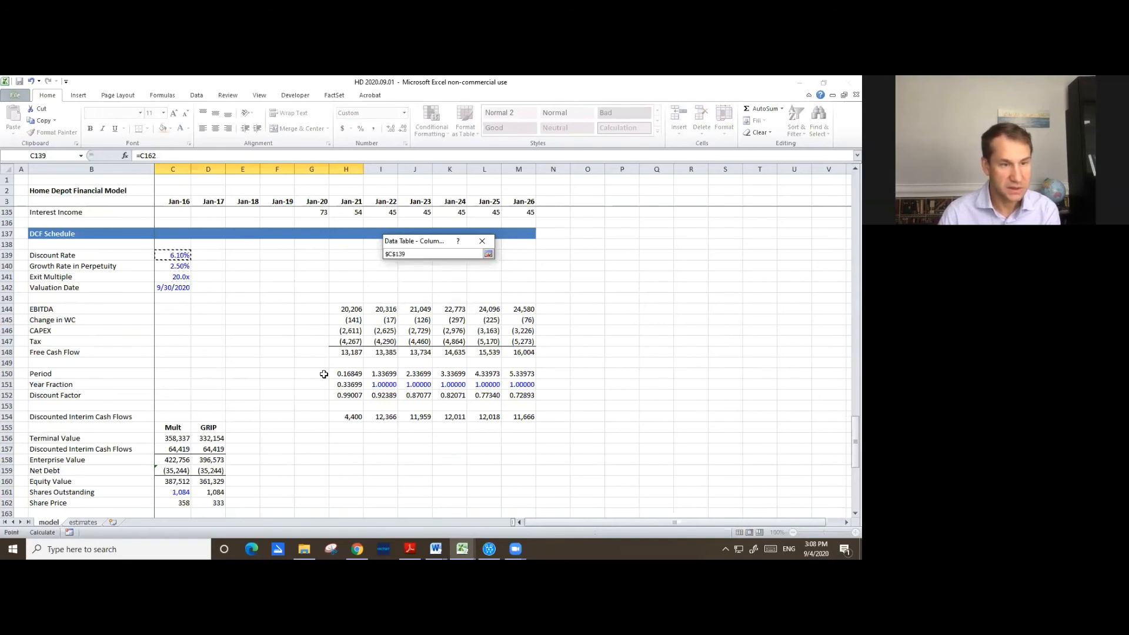
key(Return)
click(418, 288)
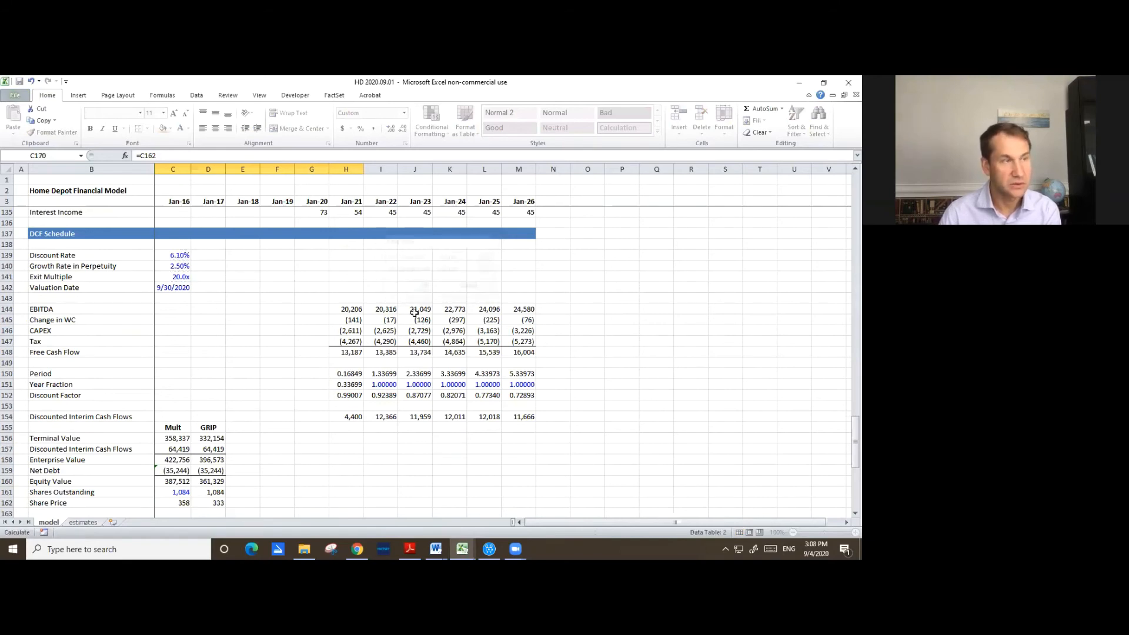
scroll(418, 335, down, 8)
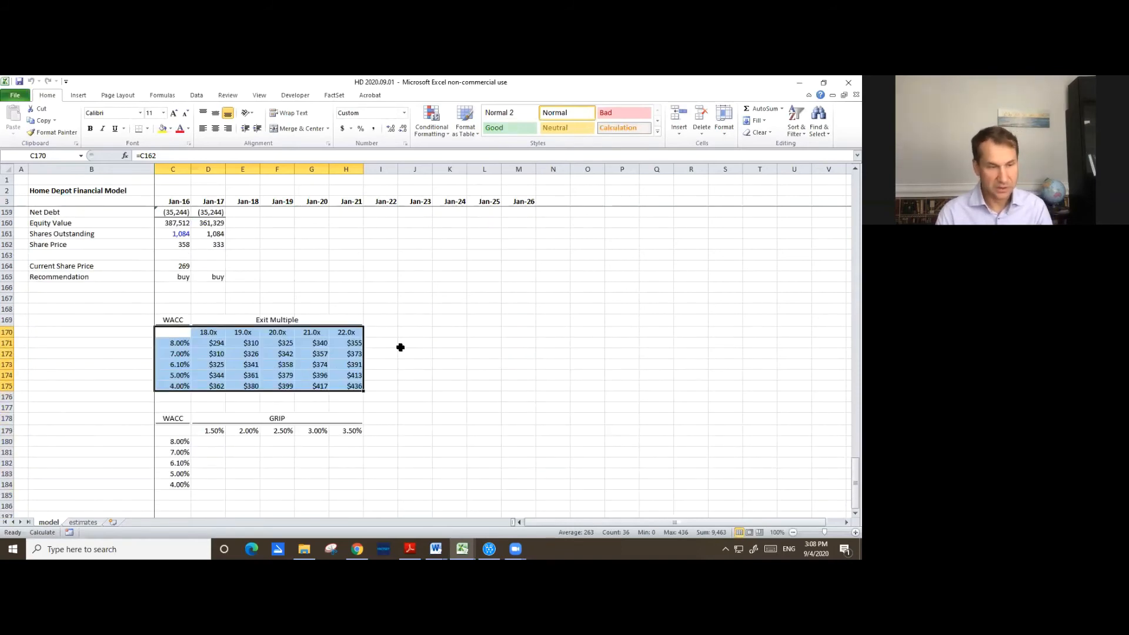
- Check the table's share price for a 20.0x multiple and 6.10% WACC in F173 against the valuation's multiple-based share price
key(Down)
key(Down)
key(Down)
key(Right)
key(Right)
key(Right)
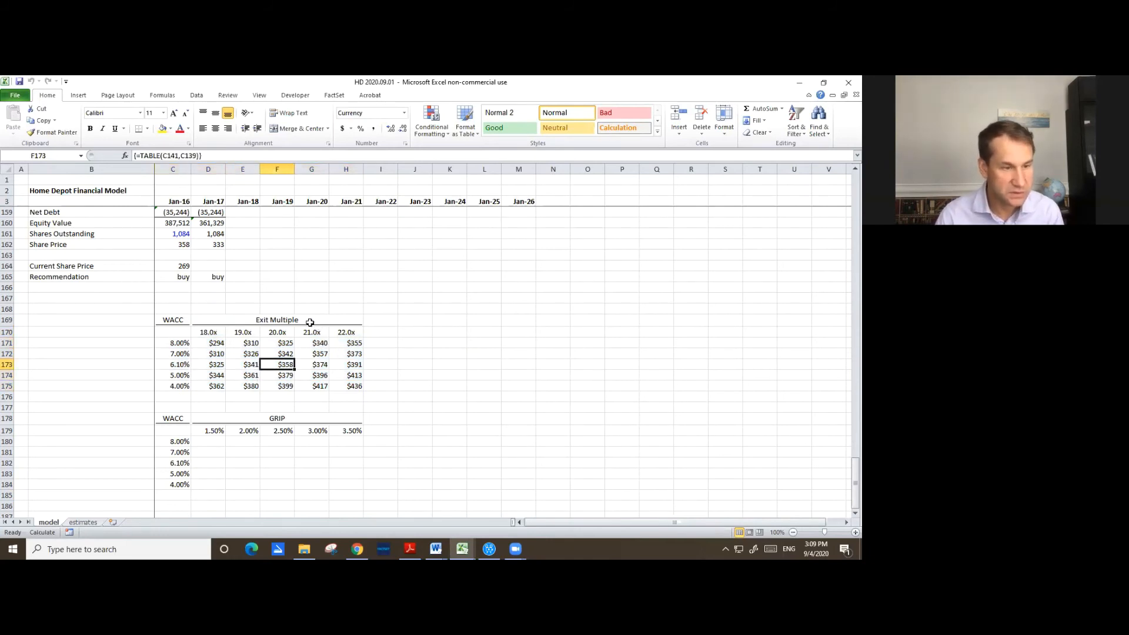
scroll(306, 322, up, 1)
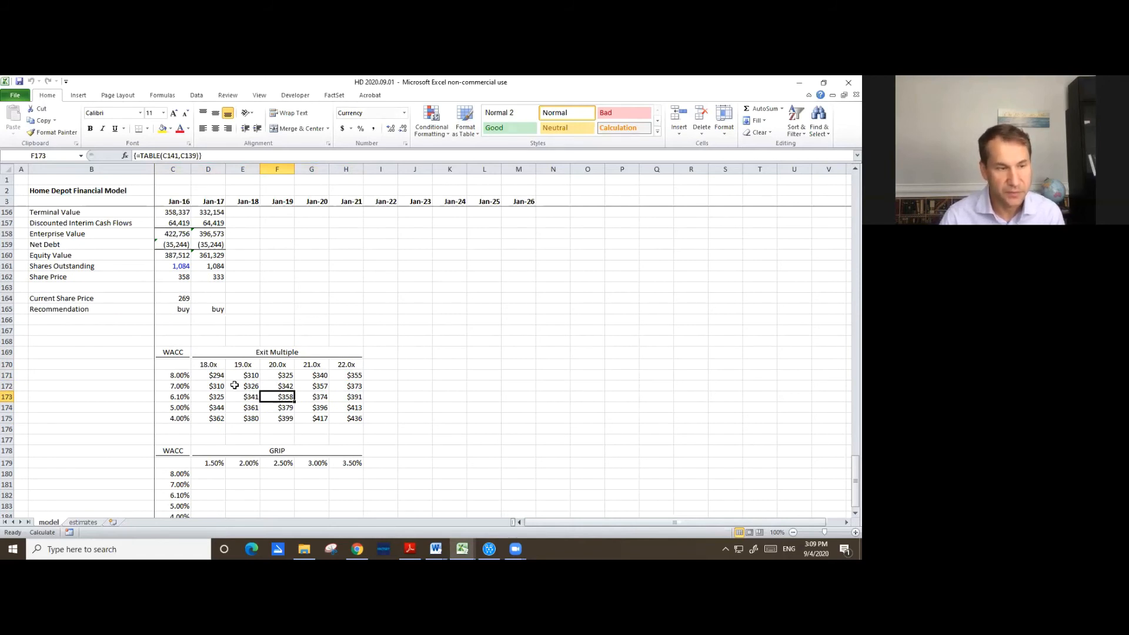
- Add outside borders around the exit multiple table's share price body D171:H175
drag(219, 376, 358, 416)
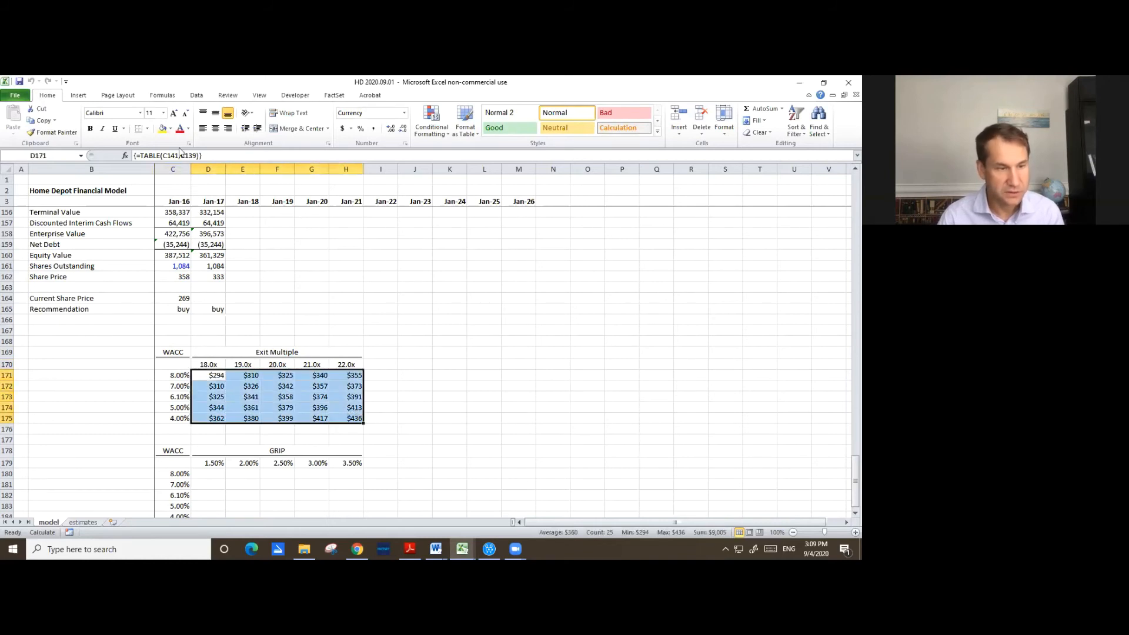
click(147, 129)
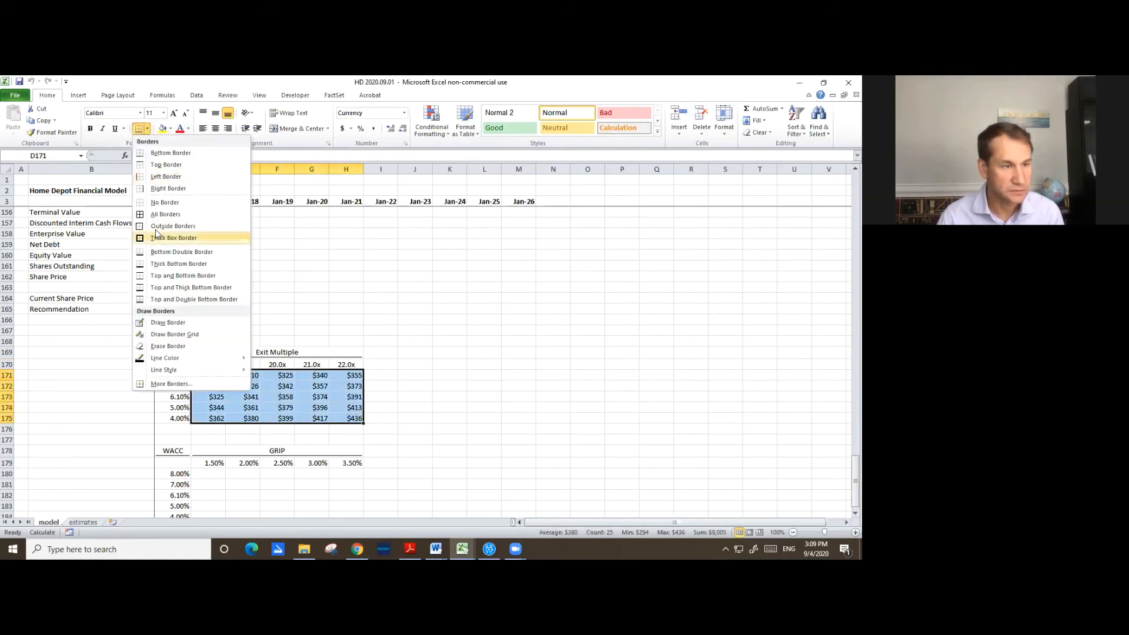
click(154, 226)
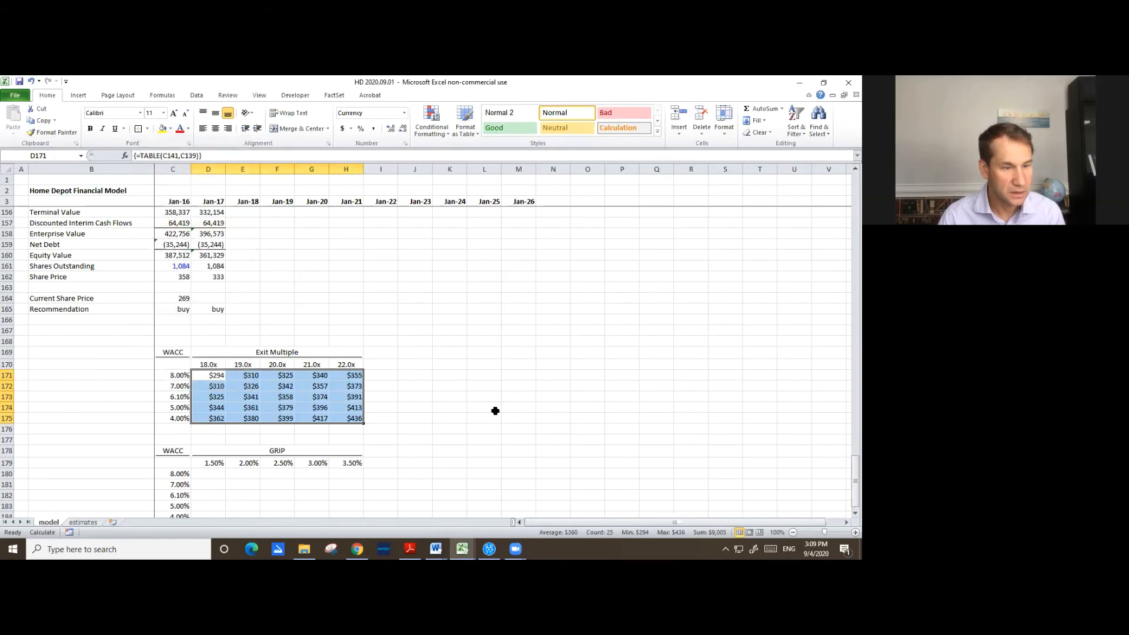
click(494, 408)
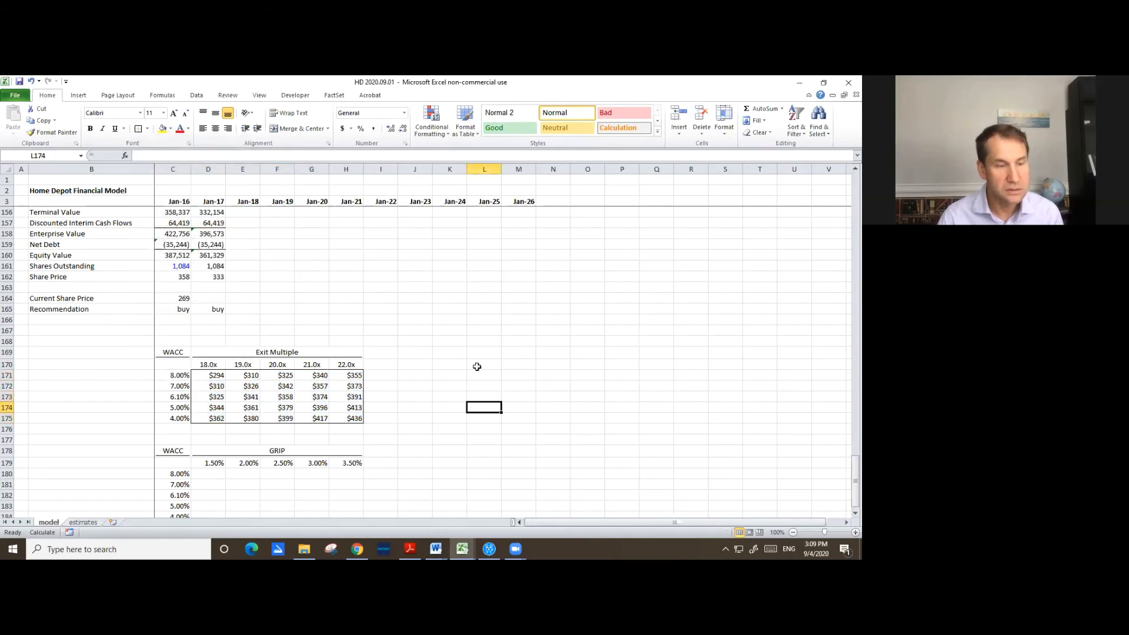
- Examine the exit multiple table's share prices across the 6.10% WACC row and up the 20.0x multiple column
scroll(475, 366, down, 1)
click(287, 365)
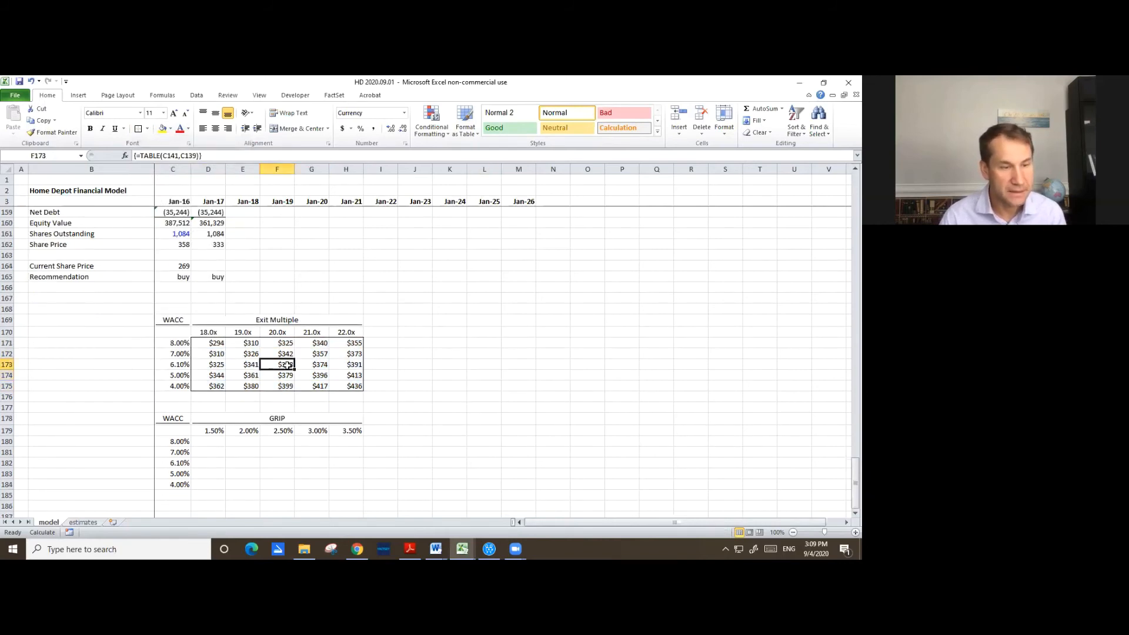
key(Right)
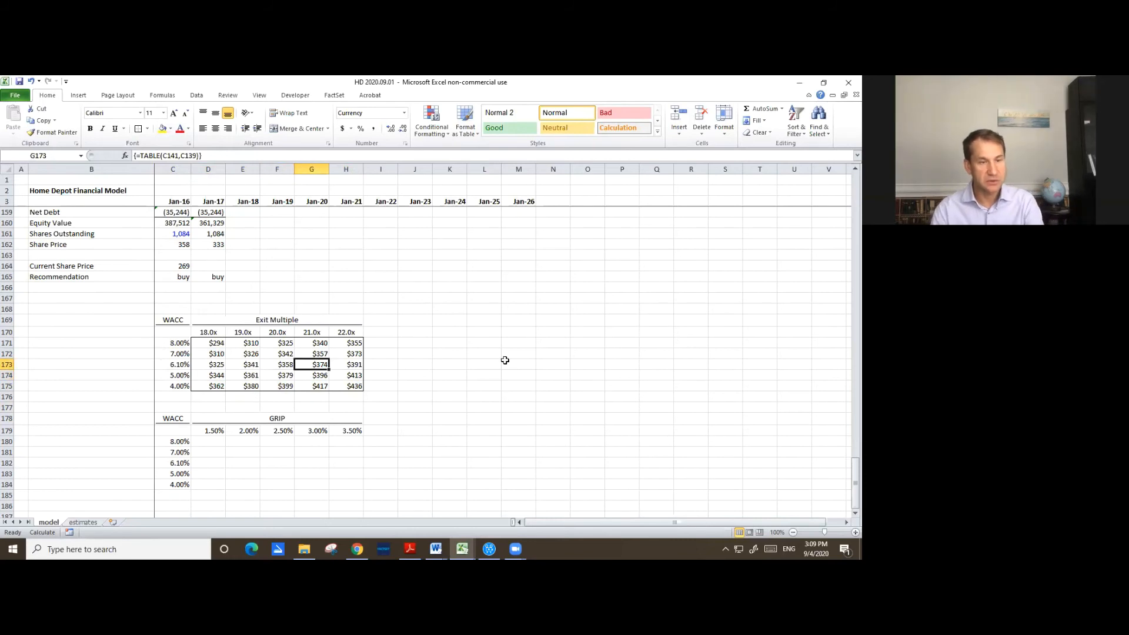
key(Right)
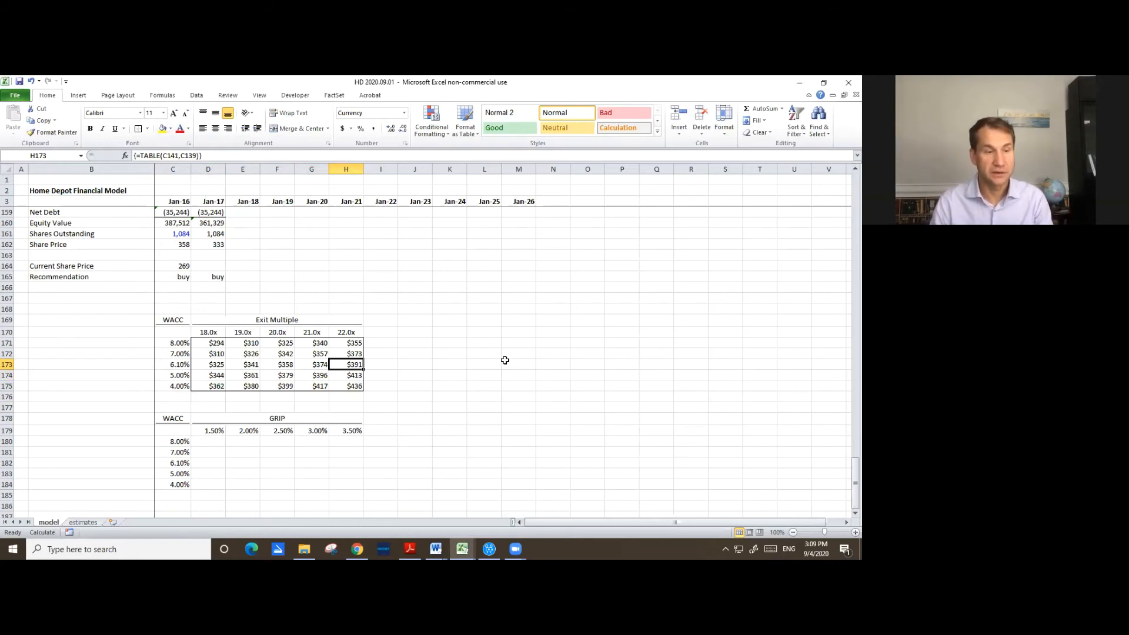
key(Left)
key(Left)
key(Left)
key(Left)
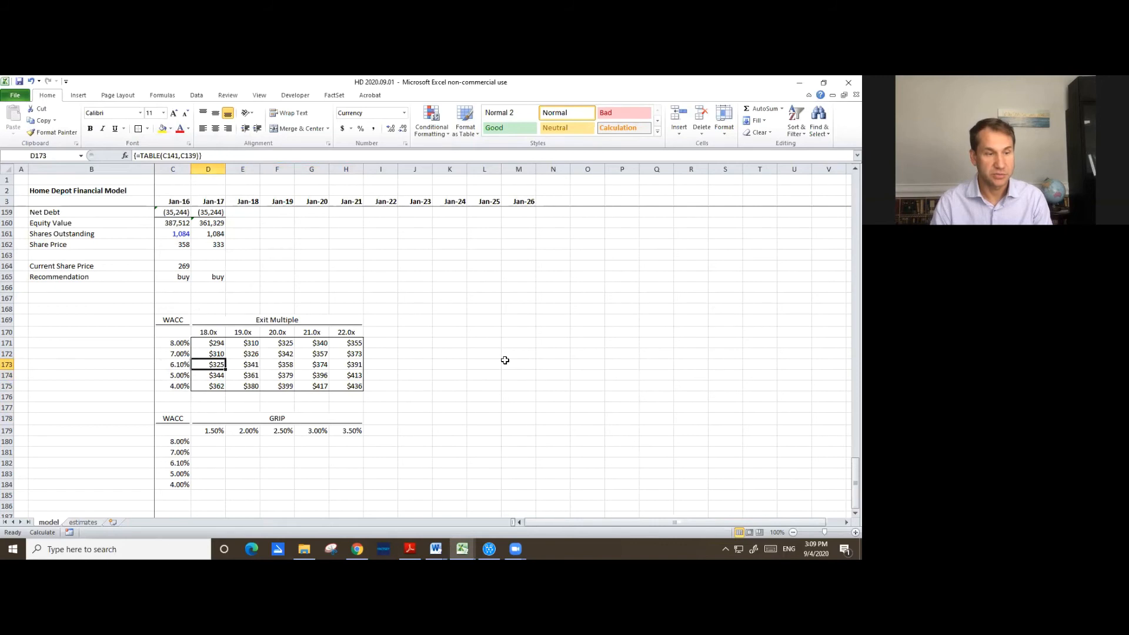
key(Right)
key(Right)
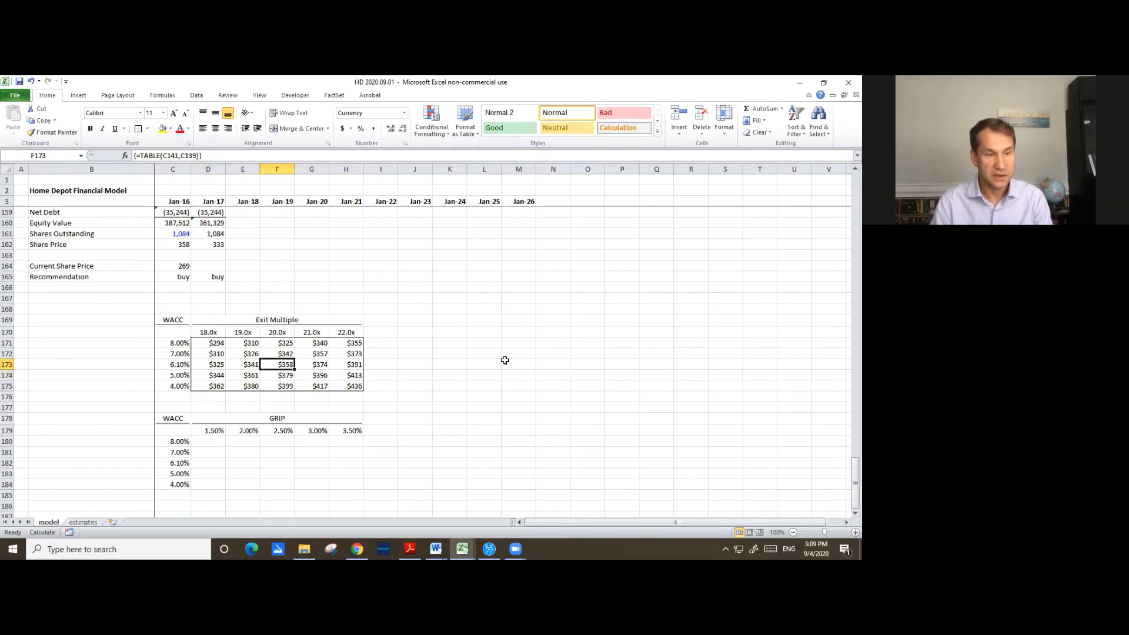
key(Up)
key(Up)
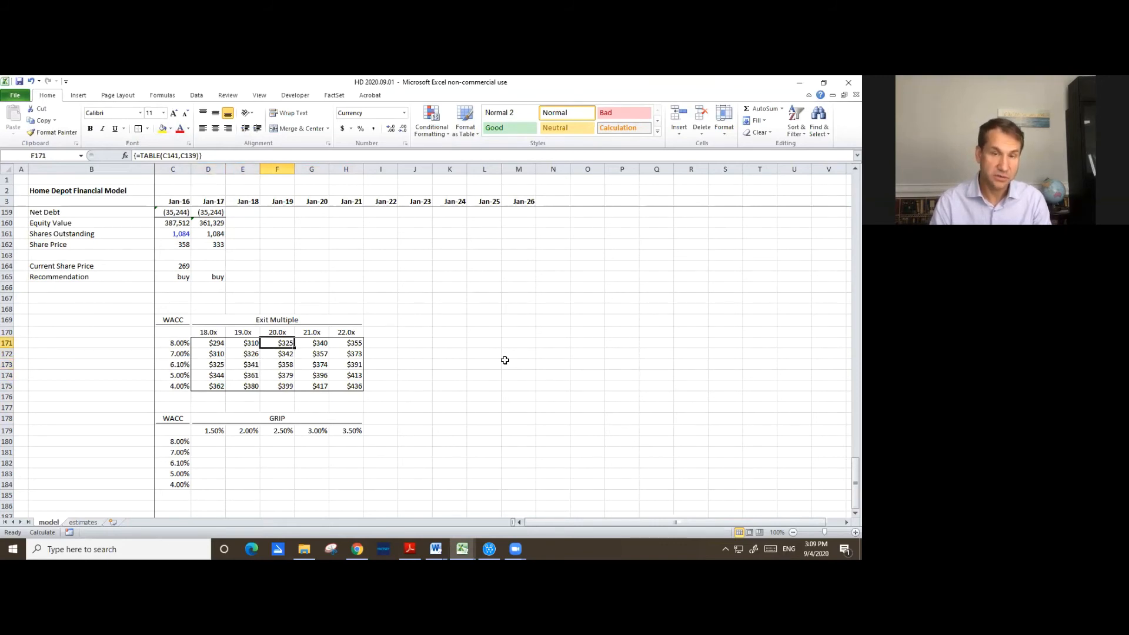
key(Down)
key(Down)
- Set the discount rate in C139 to 8% and the exit multiple in C141 to 18 as a test case
key(Up)
key(Up)
key(Up)
key(Up)
key(Up)
key(Up)
key(Up)
key(Up)
key(Up)
key(Up)
key(Up)
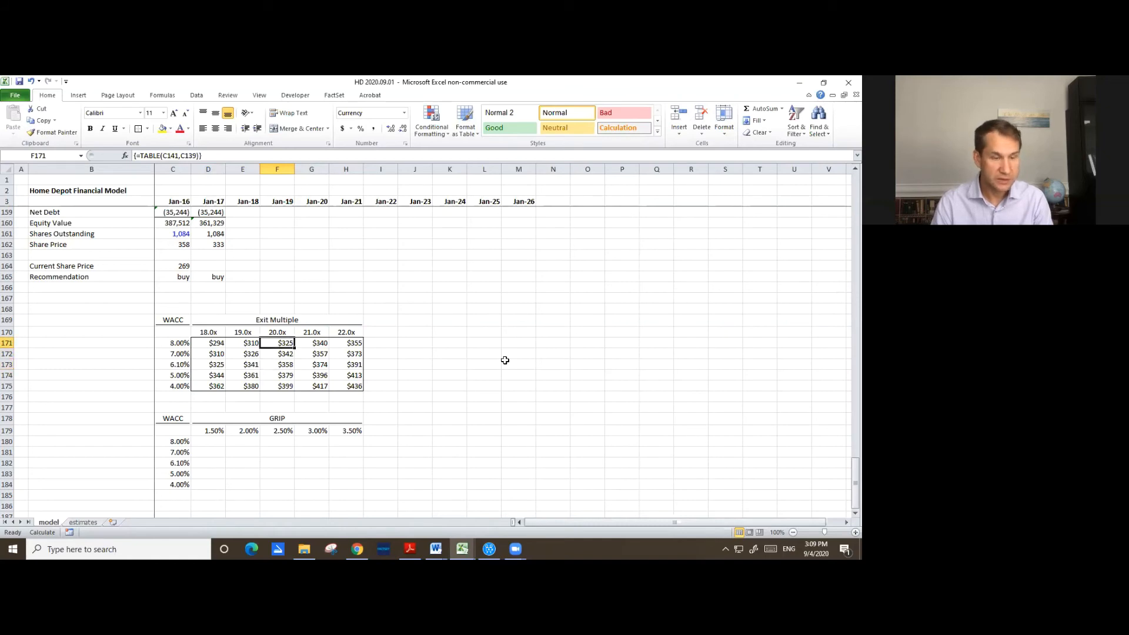
key(Up)
key(Up)
key(Up)
key(Up)
key(Up)
key(Up)
key(Up)
key(Up)
key(Up)
key(Up)
key(Up)
key(Up)
key(Up)
key(Up)
key(Up)
key(Up)
key(Up)
key(Up)
key(Up)
key(Up)
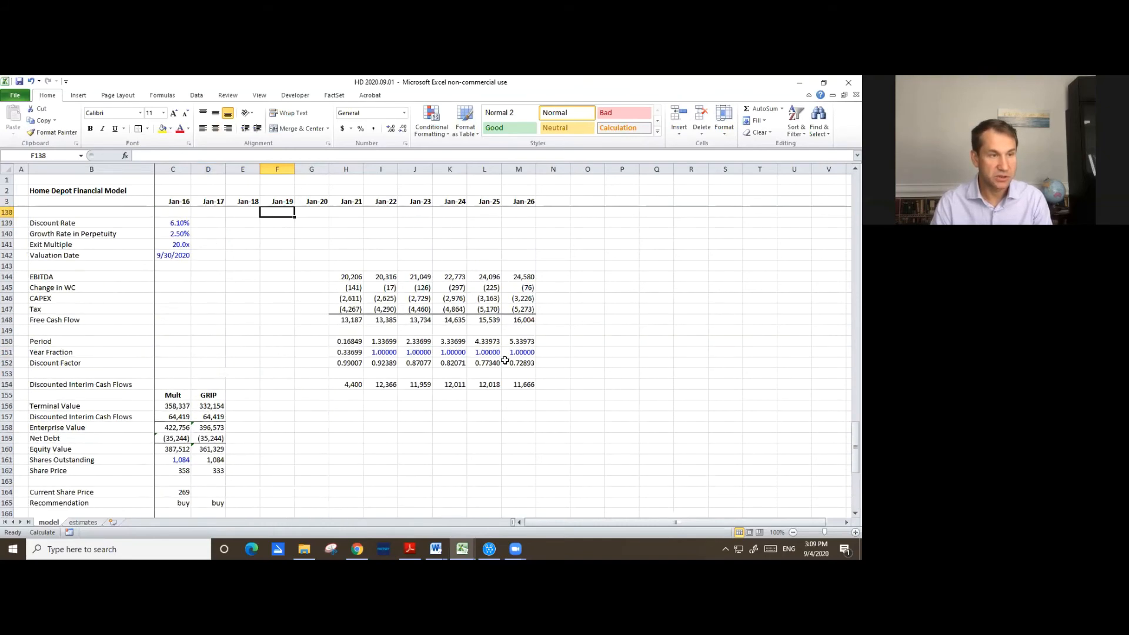
key(Down)
key(Left)
key(Left)
key(Left)
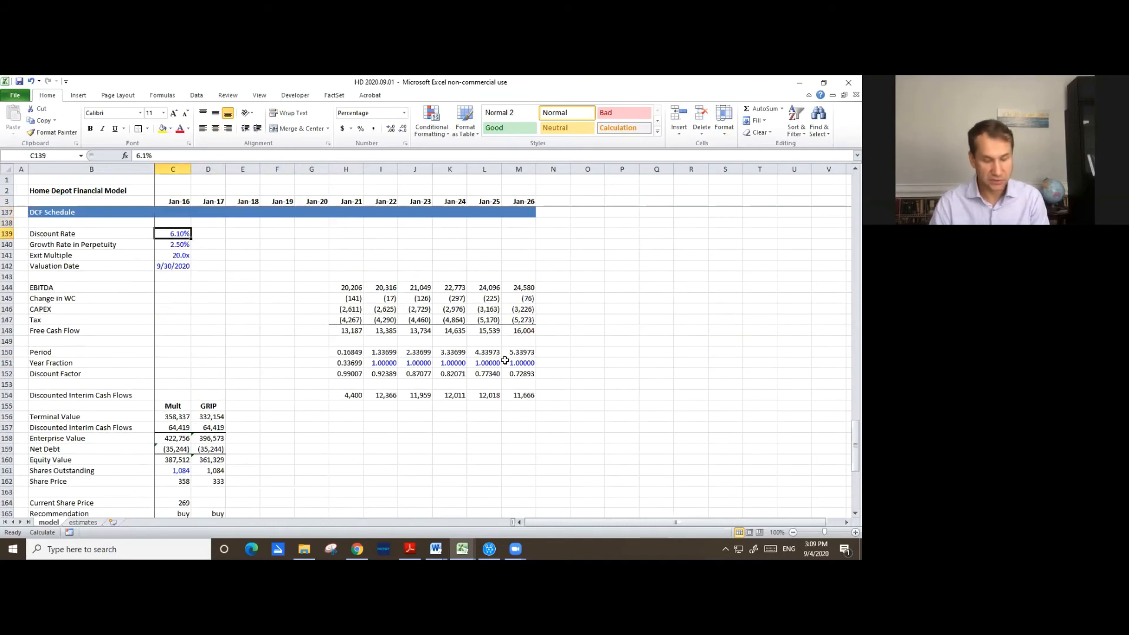
text(8)
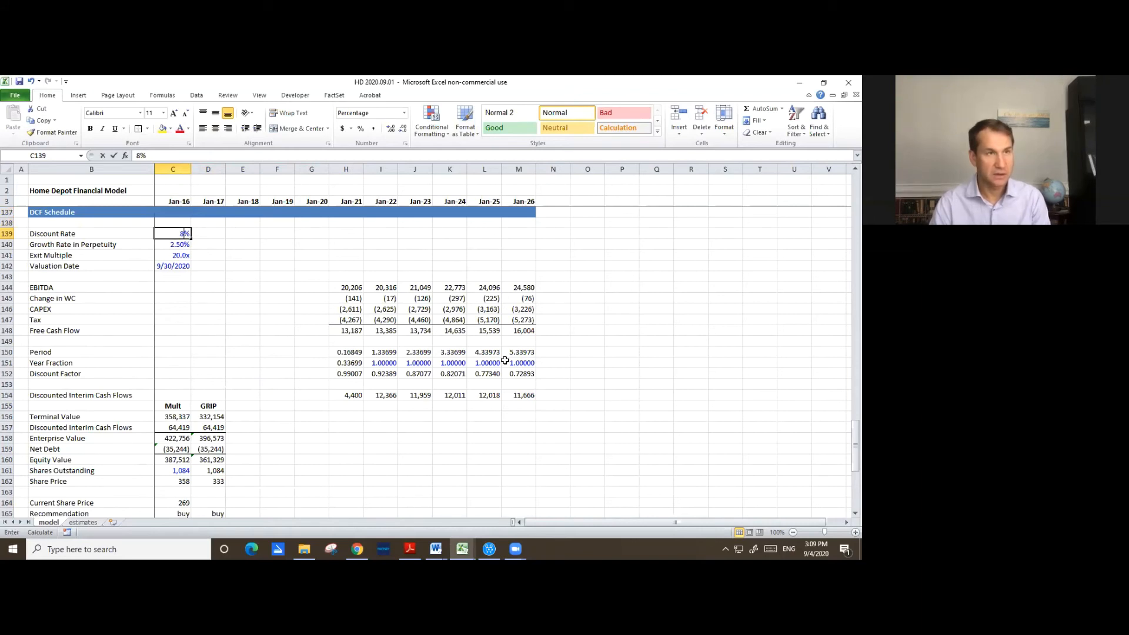
key(Return)
key(Down)
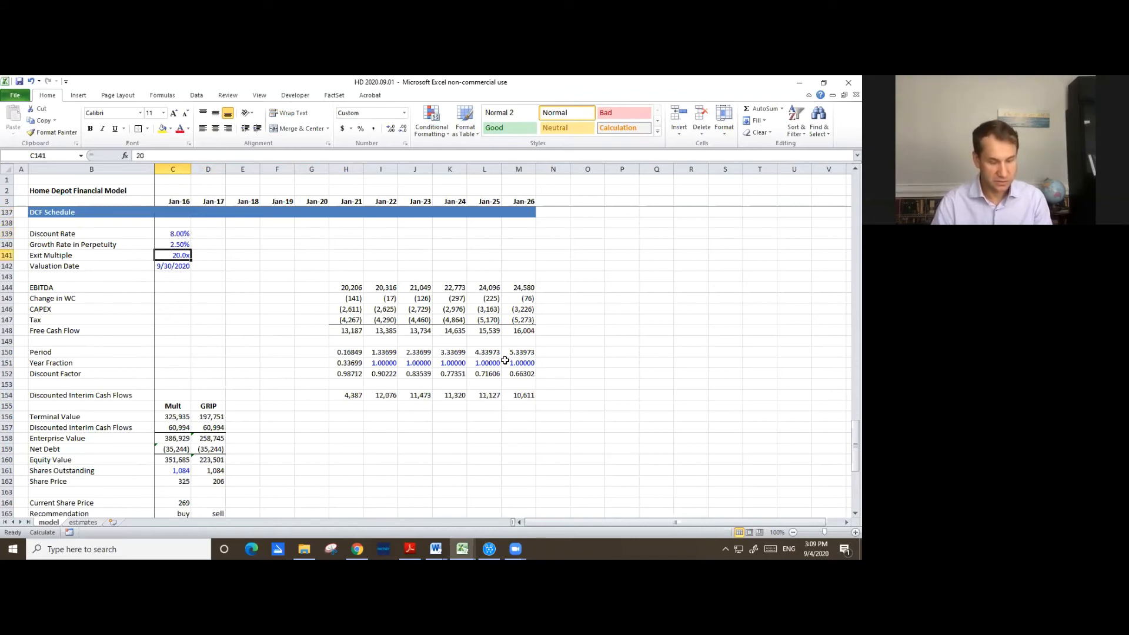
text(18)
key(Return)
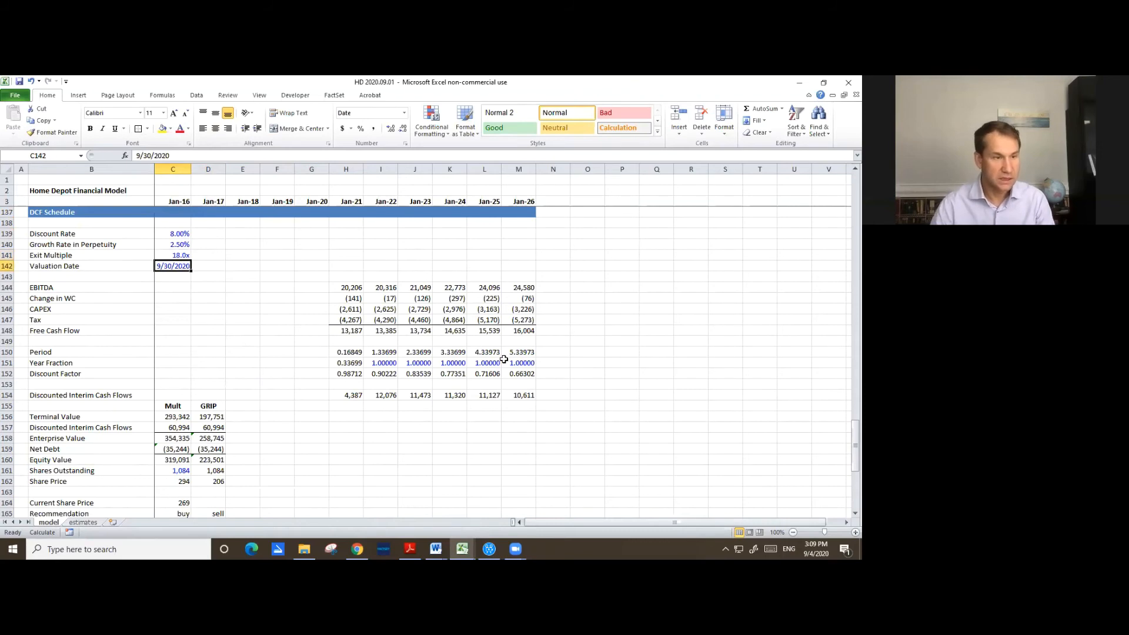
- Compare the table's share price in D171 for 8.00% WACC and 18.0x with the multiple-based share price in C162
scroll(415, 398, down, 4)
scroll(415, 398, down, 6)
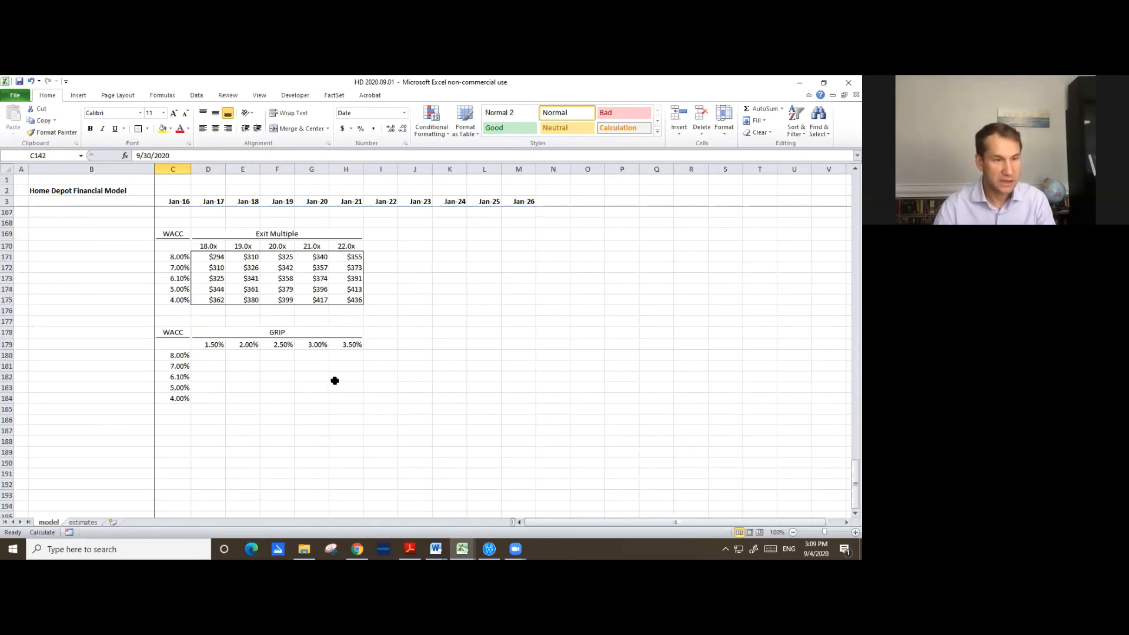
click(208, 263)
scroll(230, 335, up, 3)
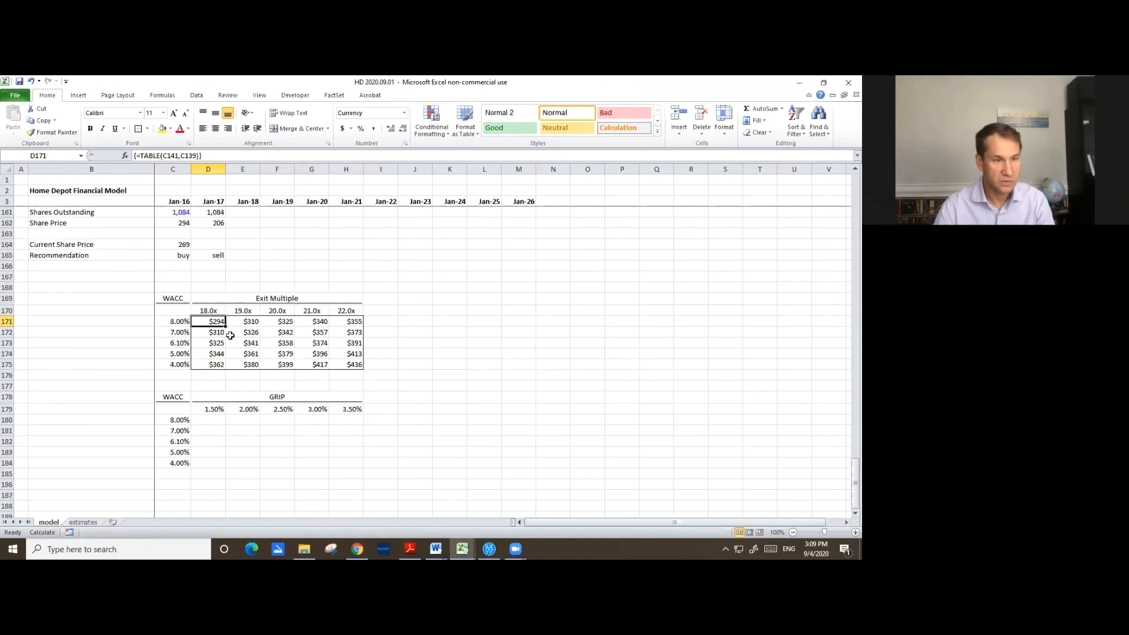
click(177, 252)
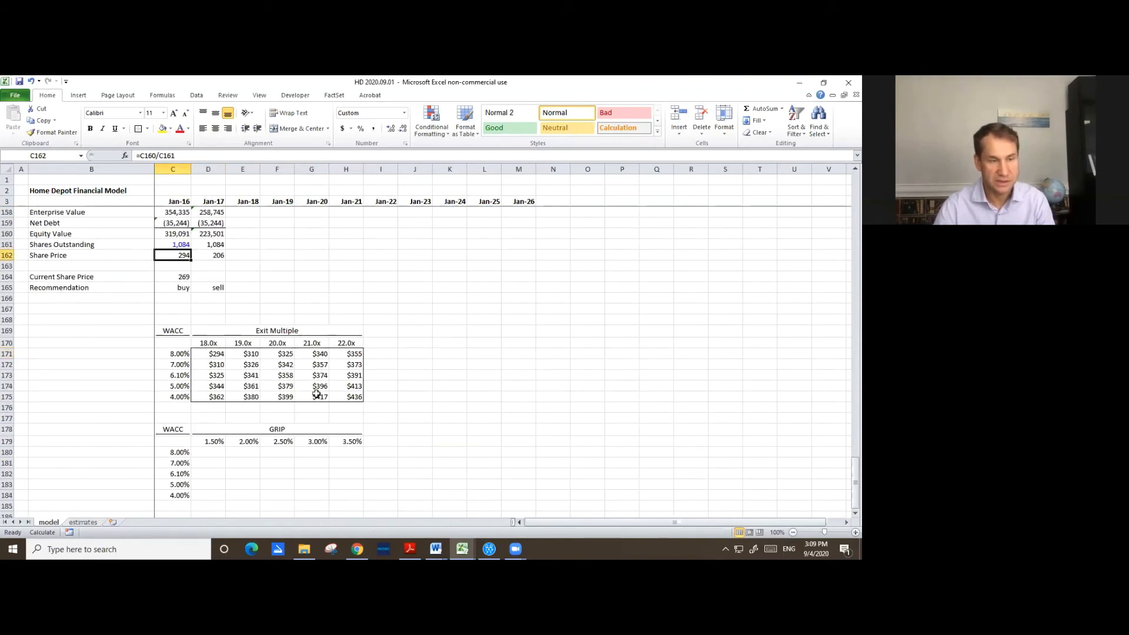
- Undo the test changes to the exit multiple and the discount rate, and return to the sensitivity tables
scroll(354, 394, up, 2)
key(ctrl+z)
key(ctrl+z)
scroll(354, 392, up, 3)
scroll(354, 392, down, 10)
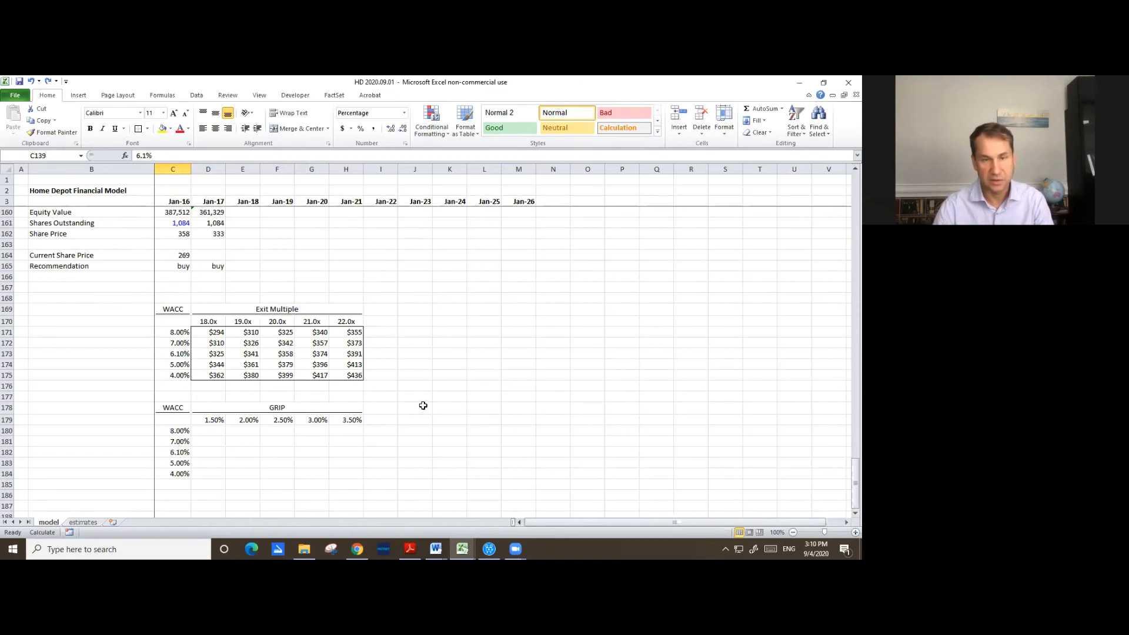
scroll(430, 409, down, 1)
scroll(446, 415, up, 1)
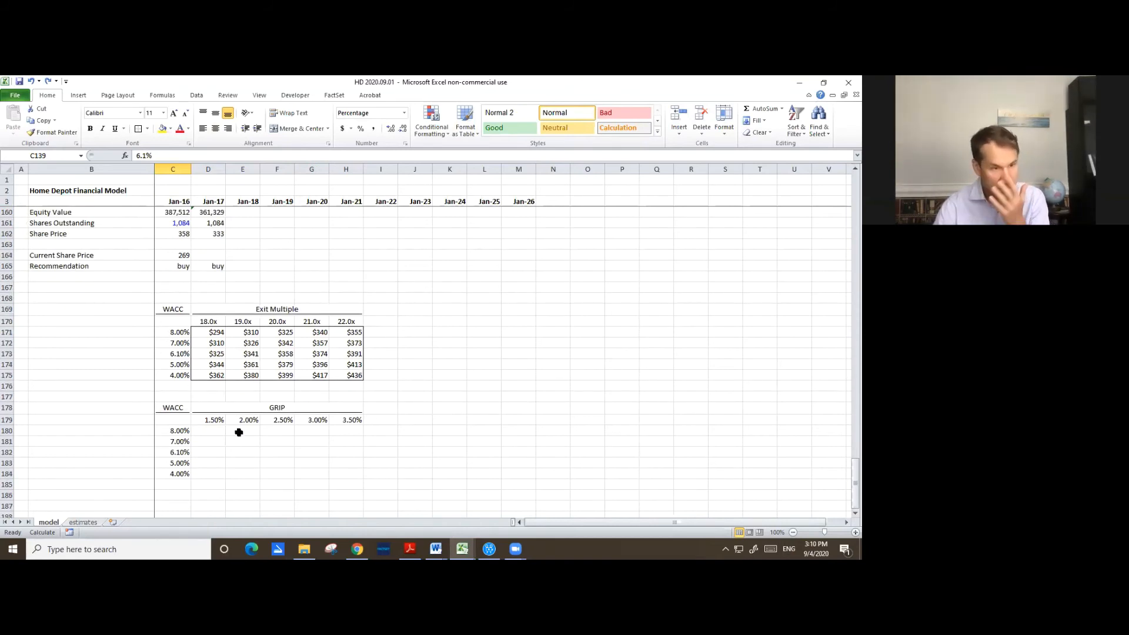
- Select the full GRIP table range C179:H184, including its corner cell, growth rates and WACC values
click(176, 420)
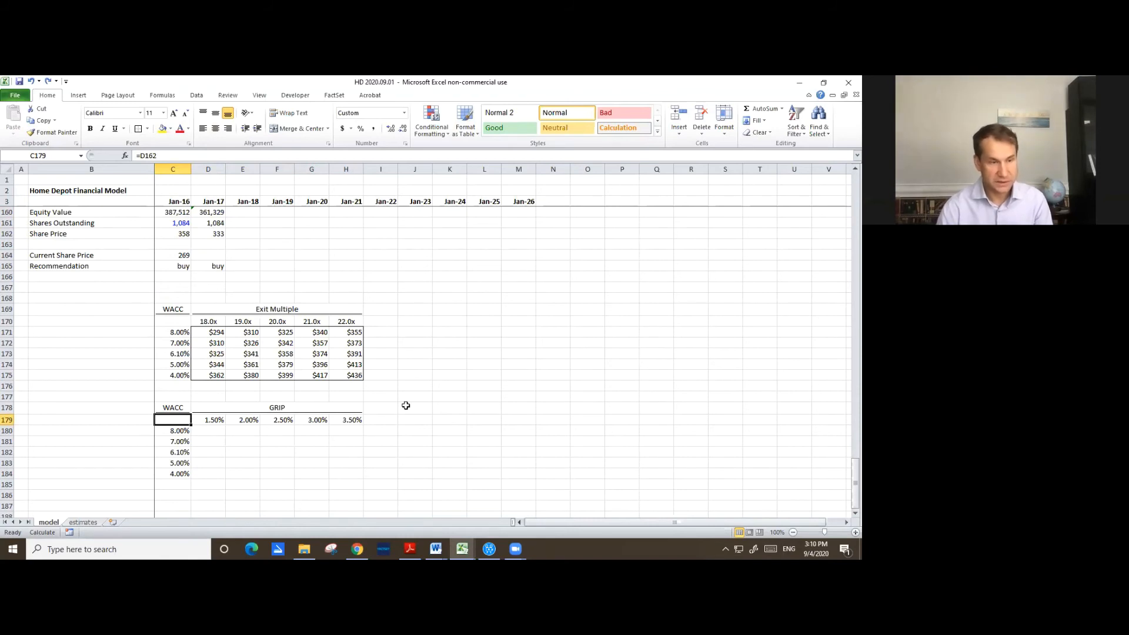
key(ctrl+shift+Right)
key(ctrl+shift+Down)
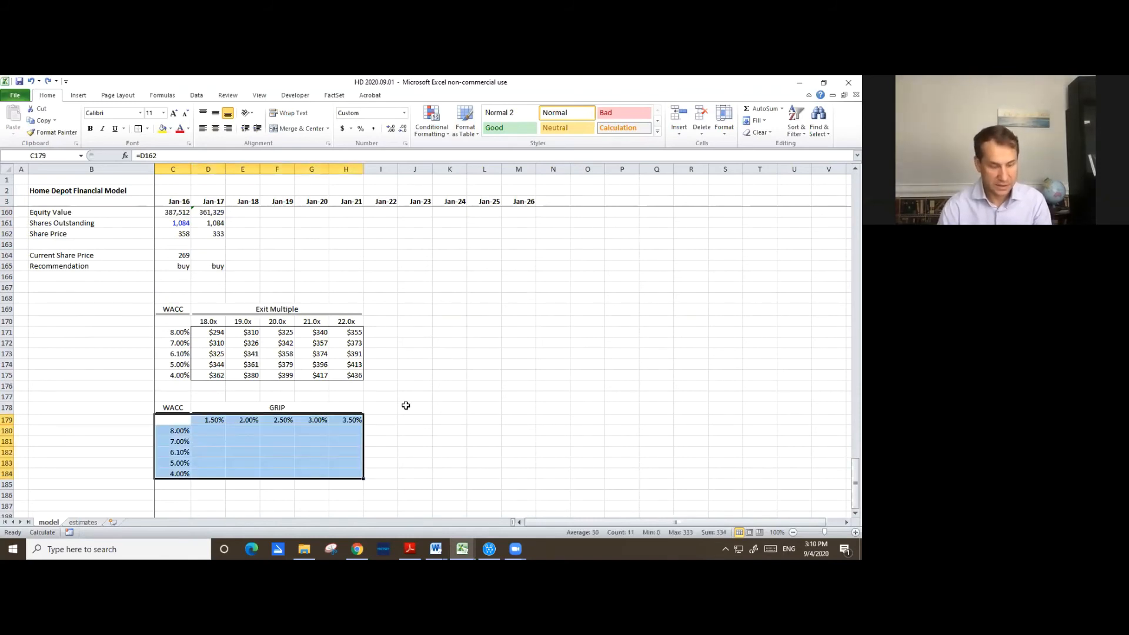
- Try to create the GRIP data table with only the growth rate in perpetuity, C140, as an input
key(alt+d)
key(t)
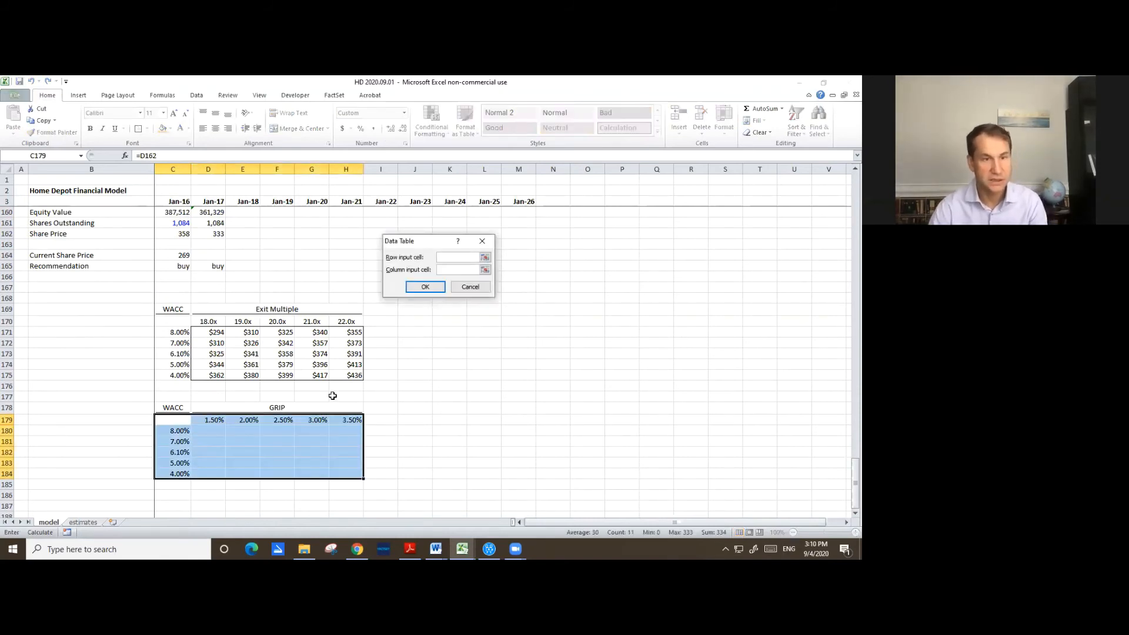
scroll(335, 396, up, 2)
scroll(335, 396, up, 8)
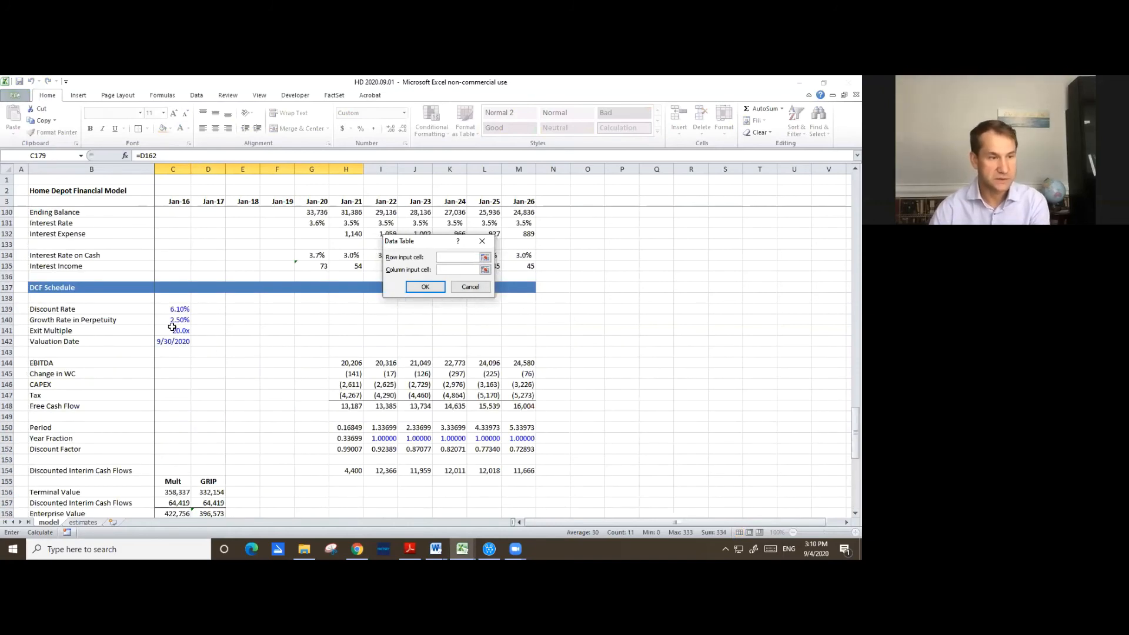
click(167, 324)
key(Return)
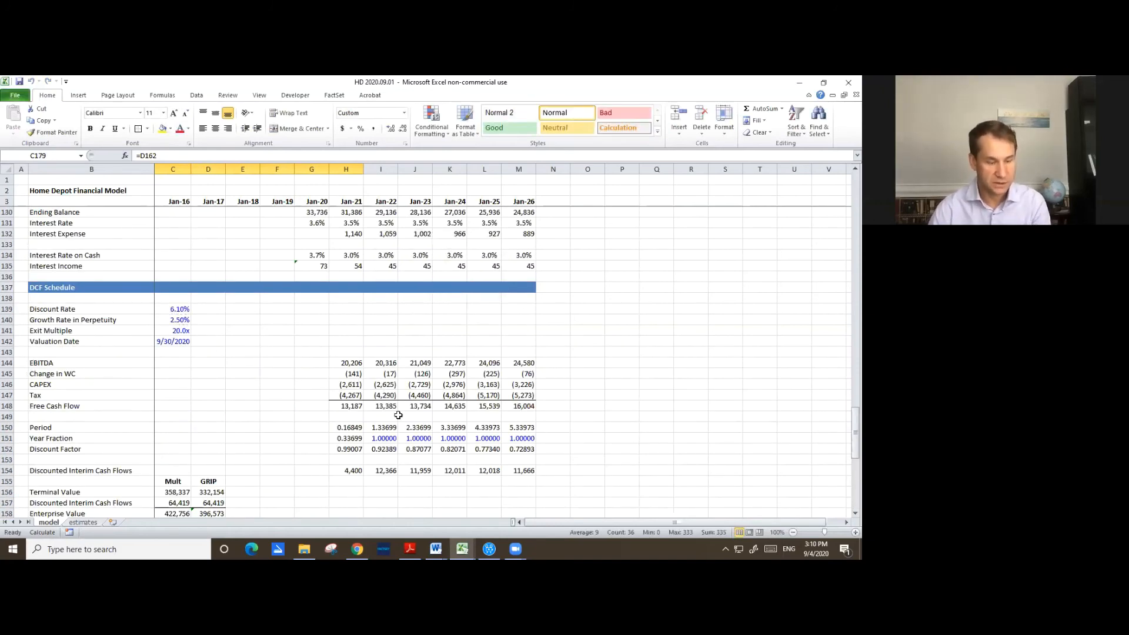
- Create the GRIP data table with the growth rate C140 as row input and the discount rate C139 as column input
scroll(383, 385, down, 3)
scroll(434, 432, down, 4)
key(alt+a)
key(w)
key(t)
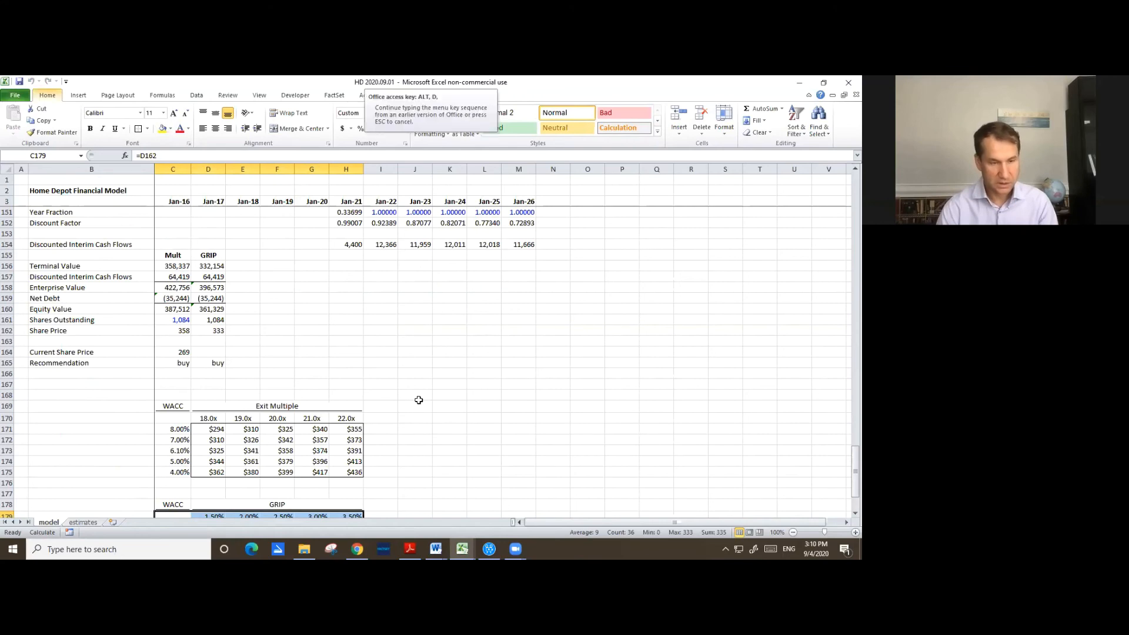
click(484, 259)
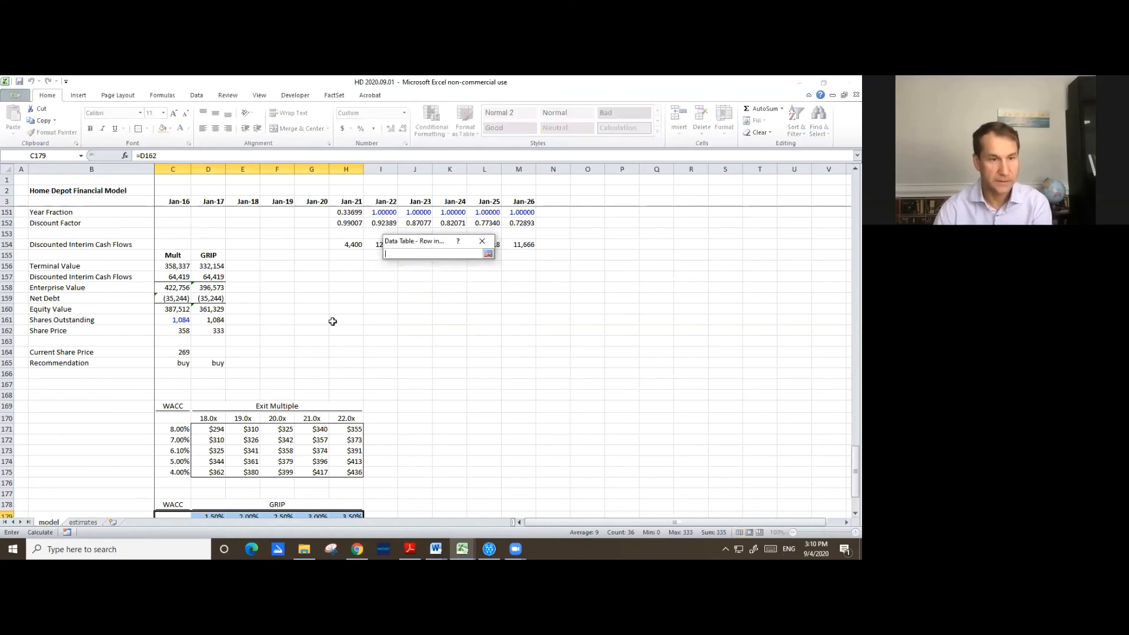
scroll(269, 325, up, 6)
click(178, 287)
click(488, 258)
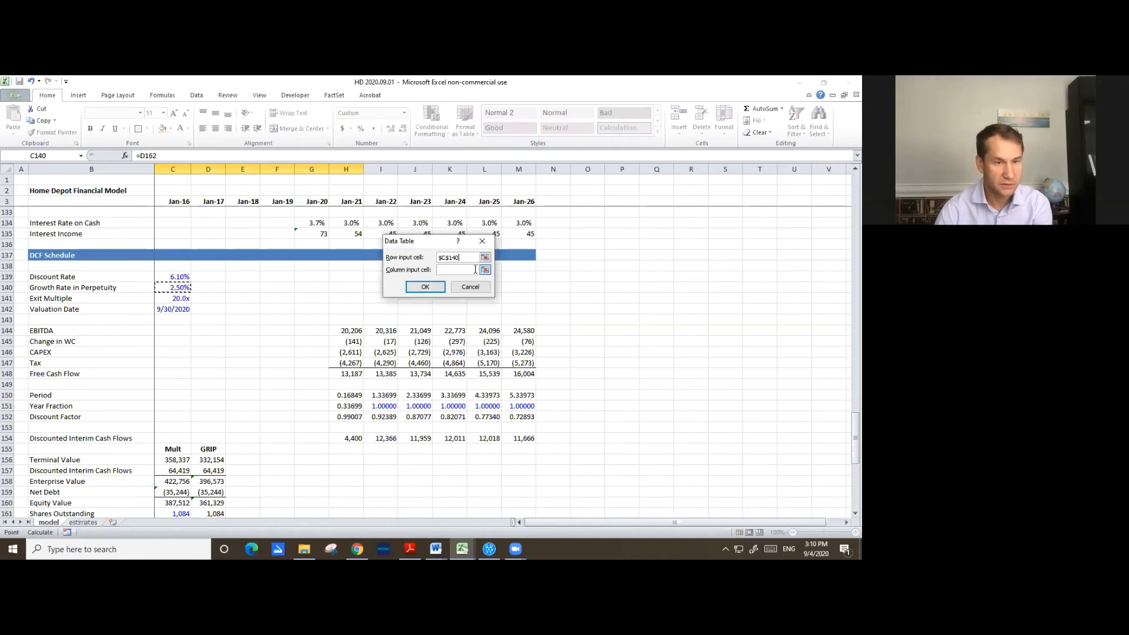
click(475, 267)
click(184, 278)
key(Return)
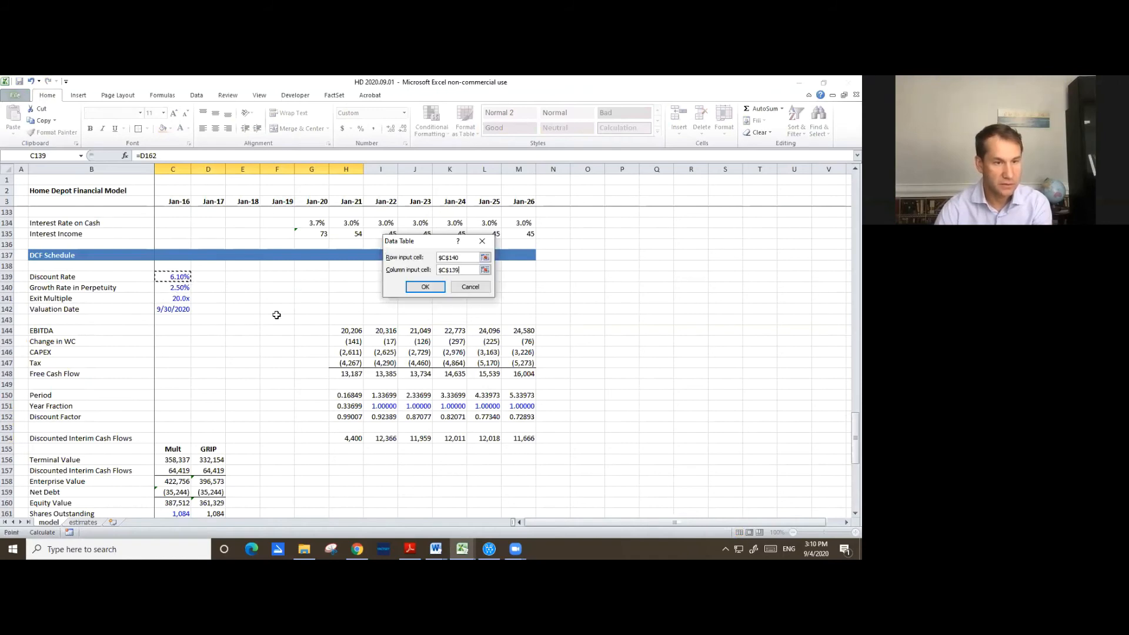
key(Return)
- Add outside borders around the GRIP table's share price body D180:H184
scroll(329, 353, down, 12)
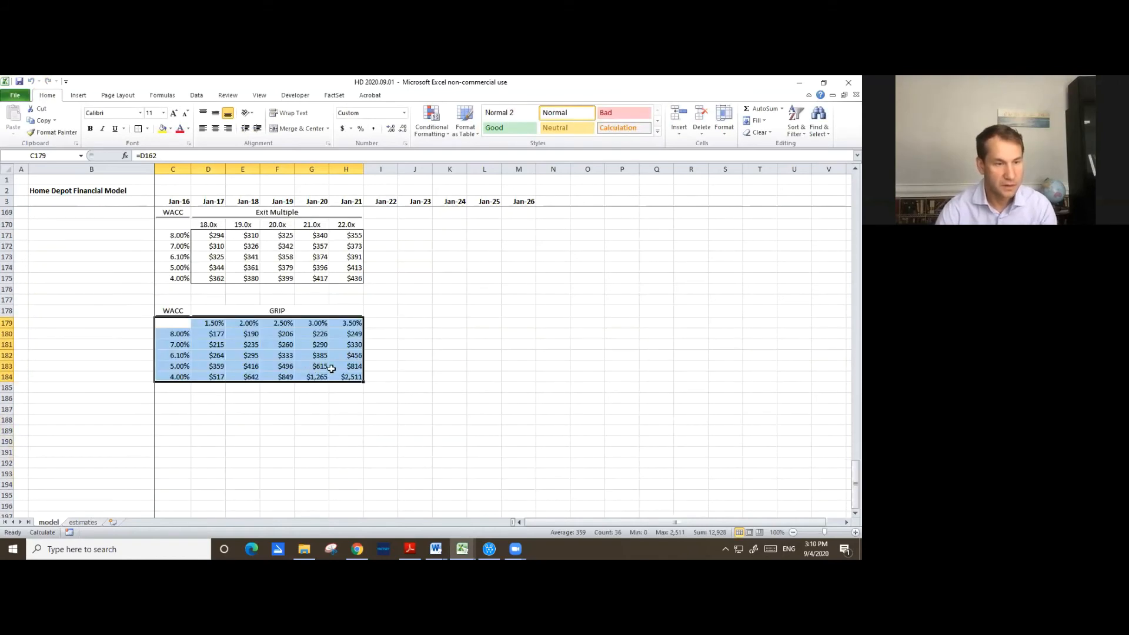
scroll(414, 368, up, 1)
click(416, 366)
drag(205, 367, 358, 411)
scroll(358, 410, up, 3)
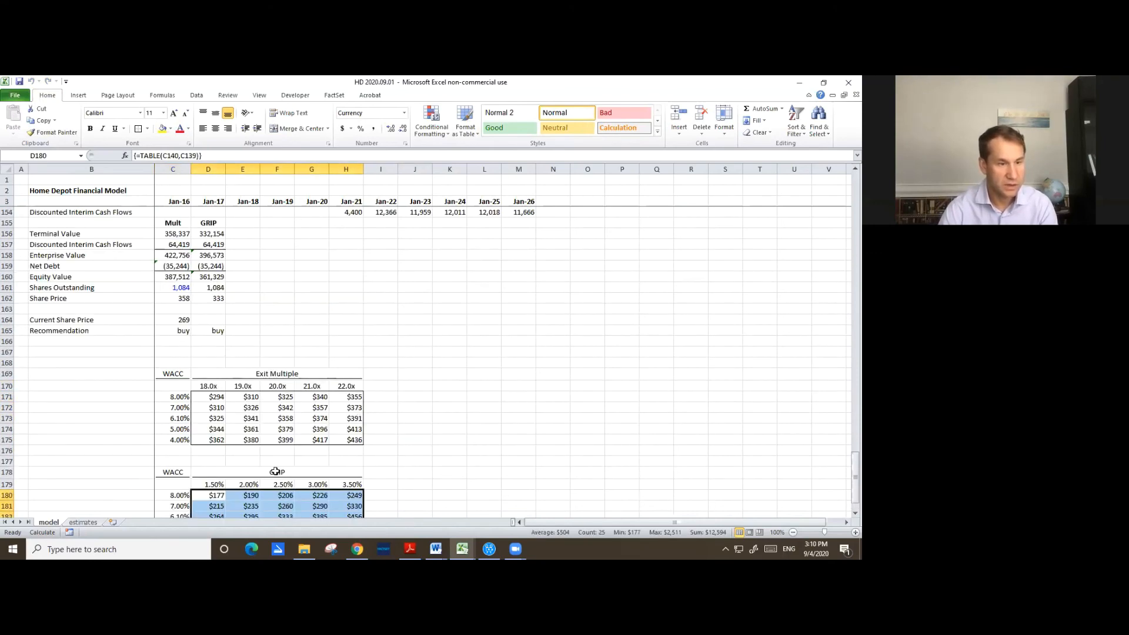
scroll(284, 449, down, 1)
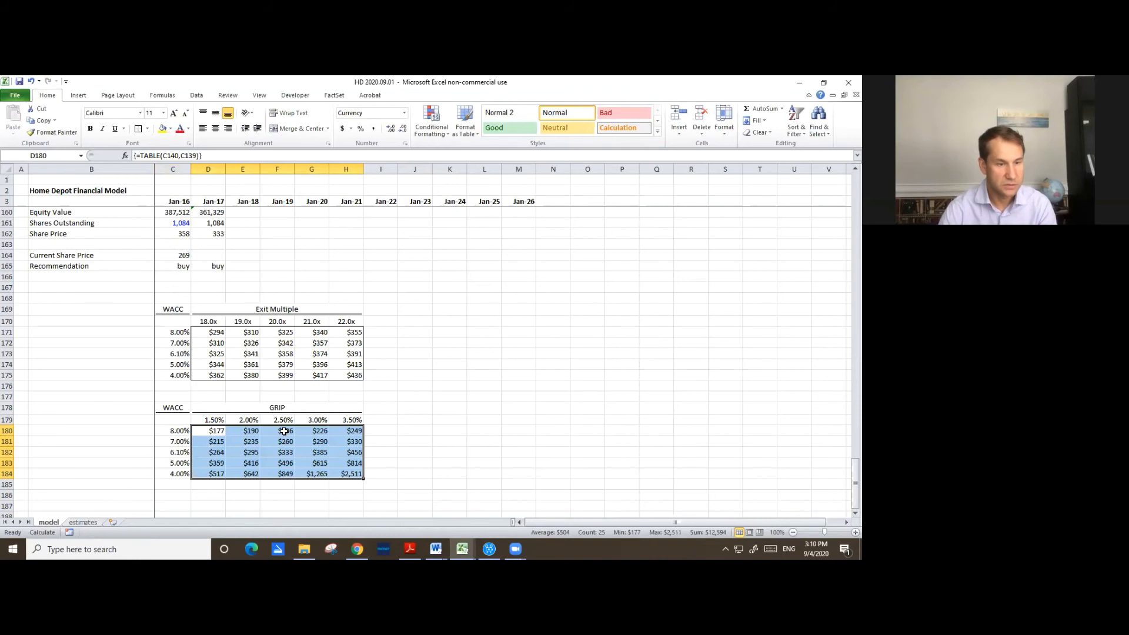
click(476, 442)
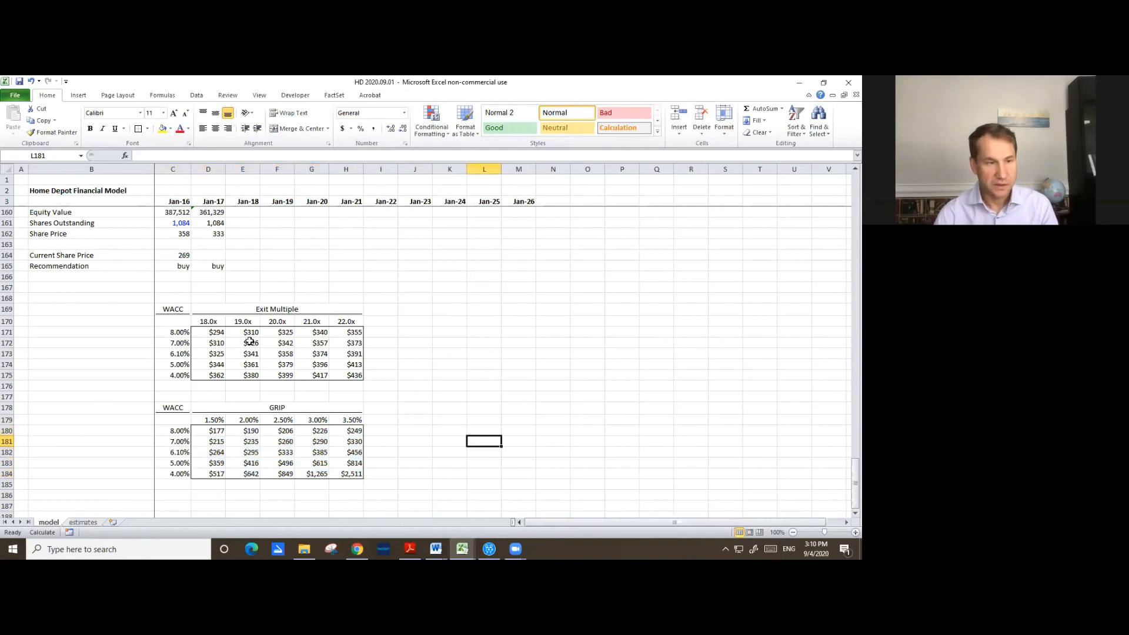
- Open the conditional formatting rules manager for the exit multiple table's share prices, D171:H175
click(210, 333)
key(ctrl+shift+Right)
key(ctrl+shift+Down)
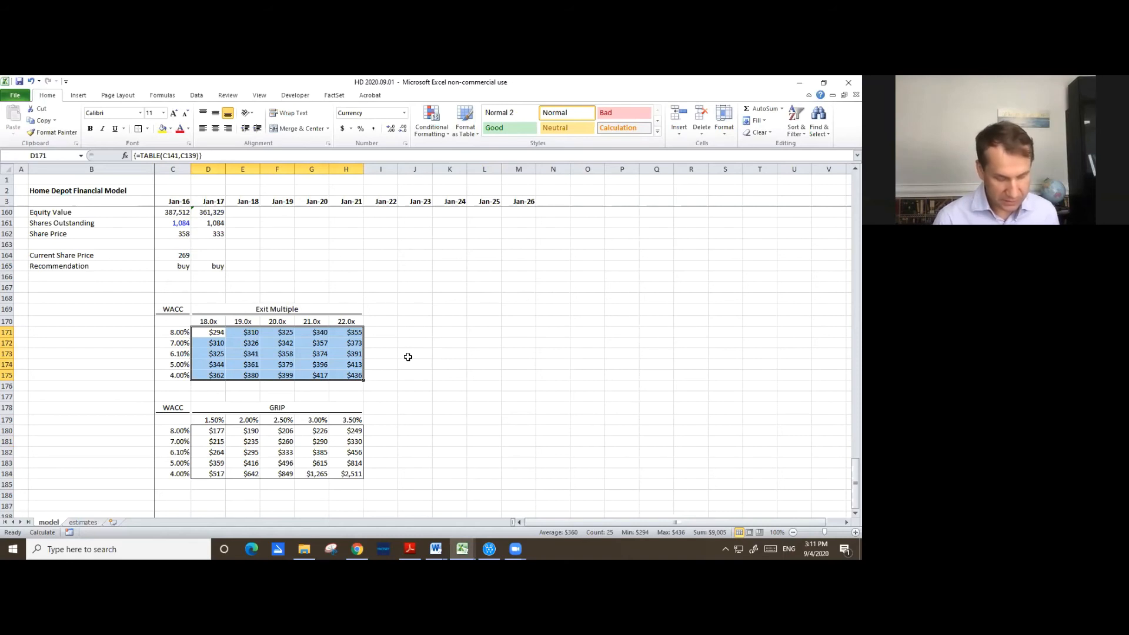
key(alt)
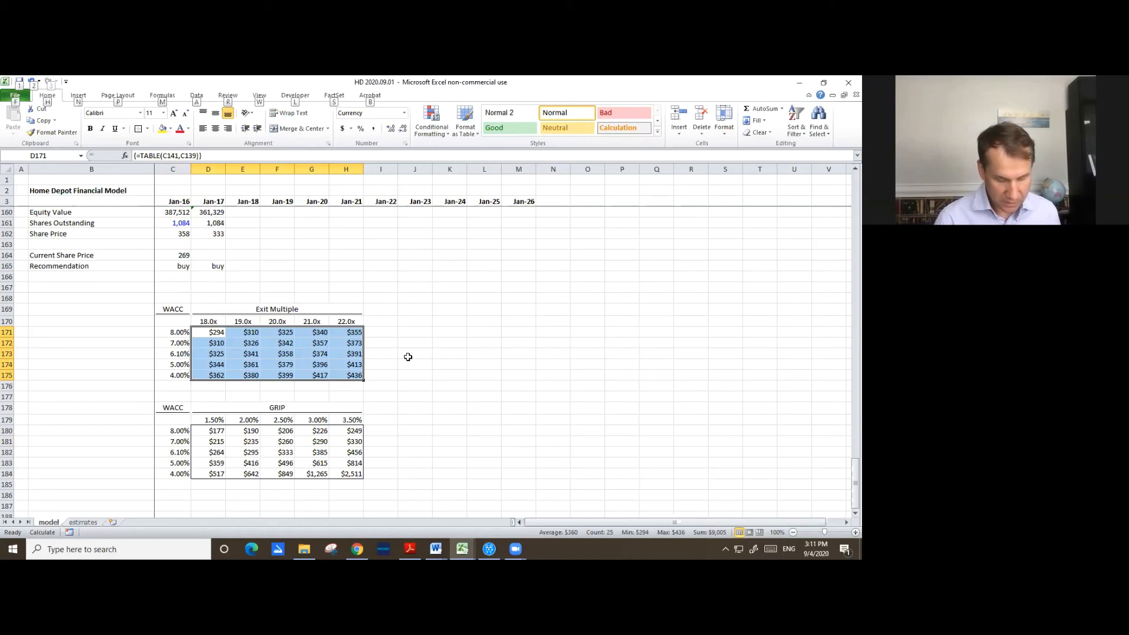
key(h)
key(l)
key(r)
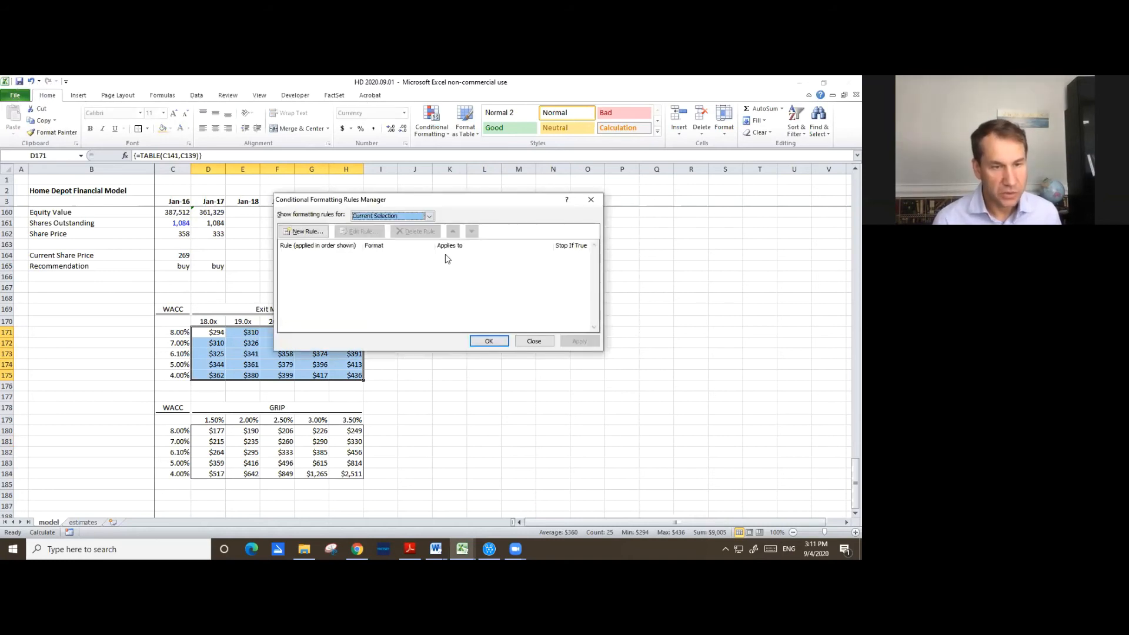
drag(501, 196, 674, 273)
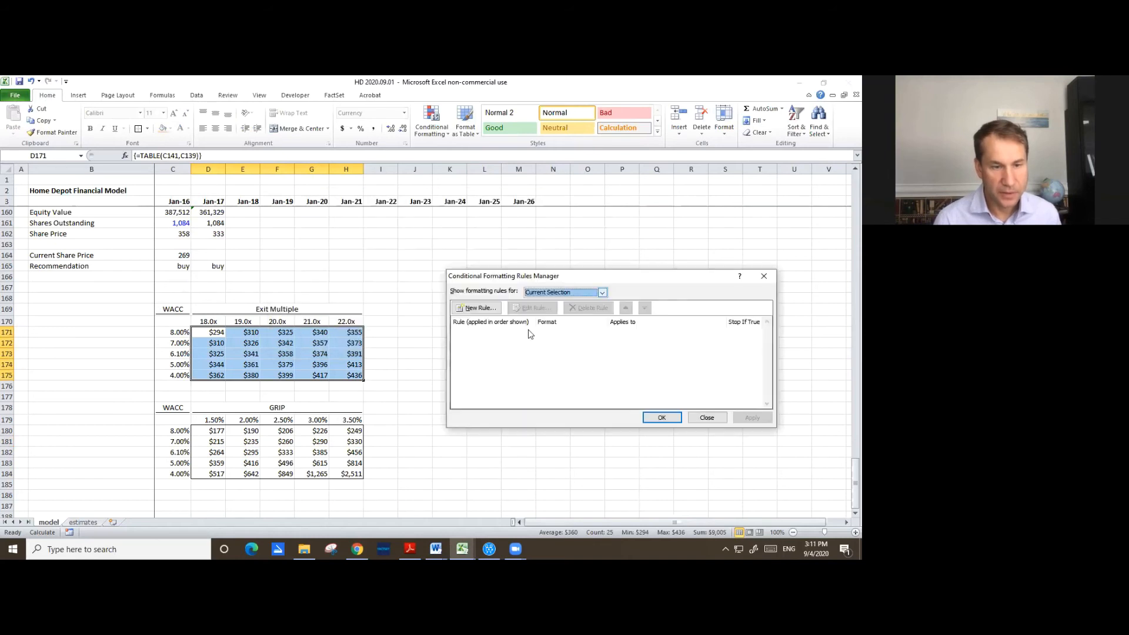
- Define a new rule that formats only cells with a value greater than the share price in C162
click(483, 310)
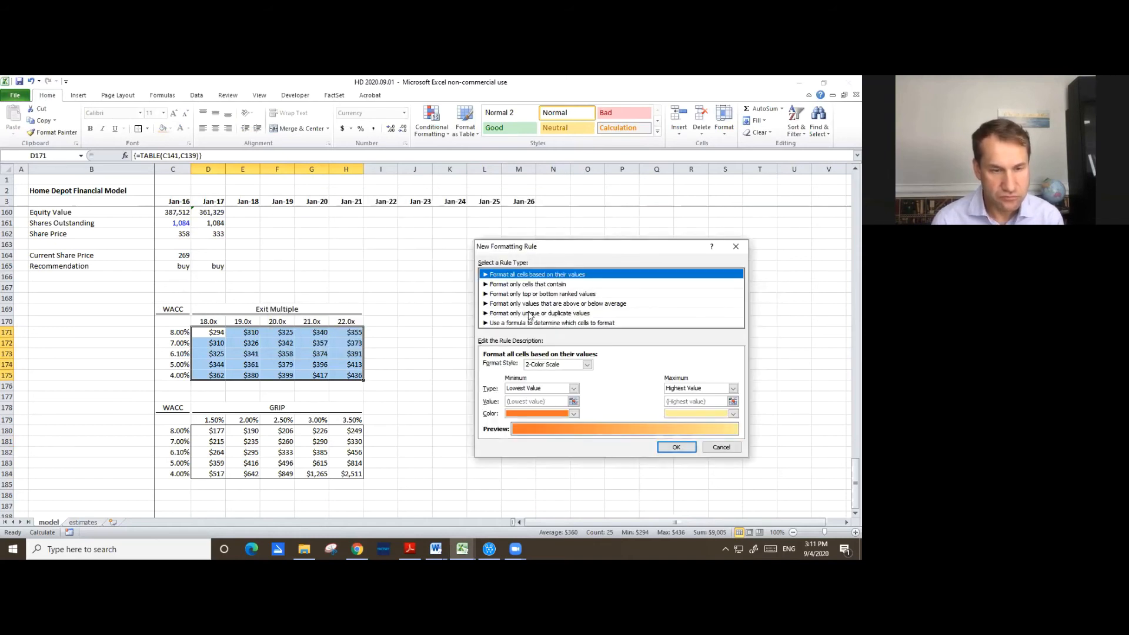
click(521, 284)
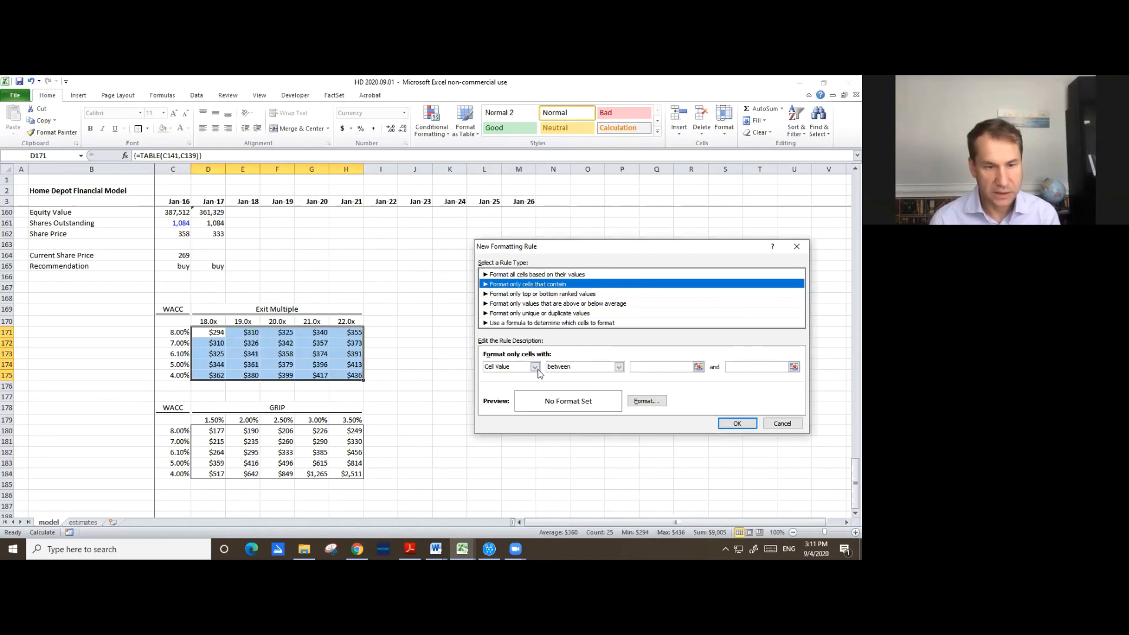
click(618, 366)
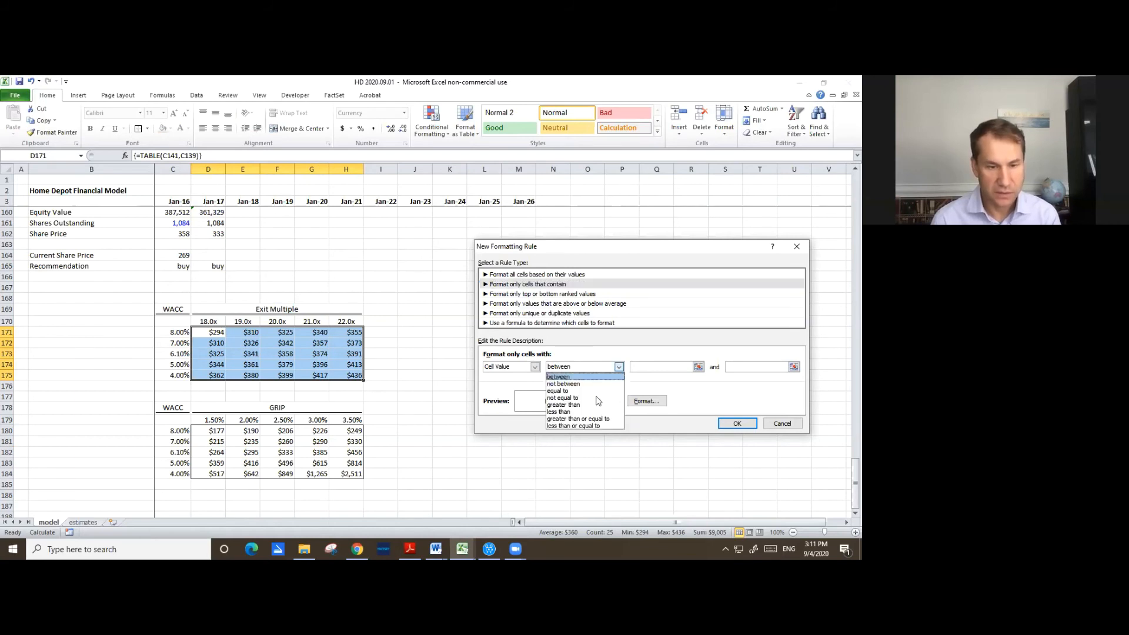
click(596, 404)
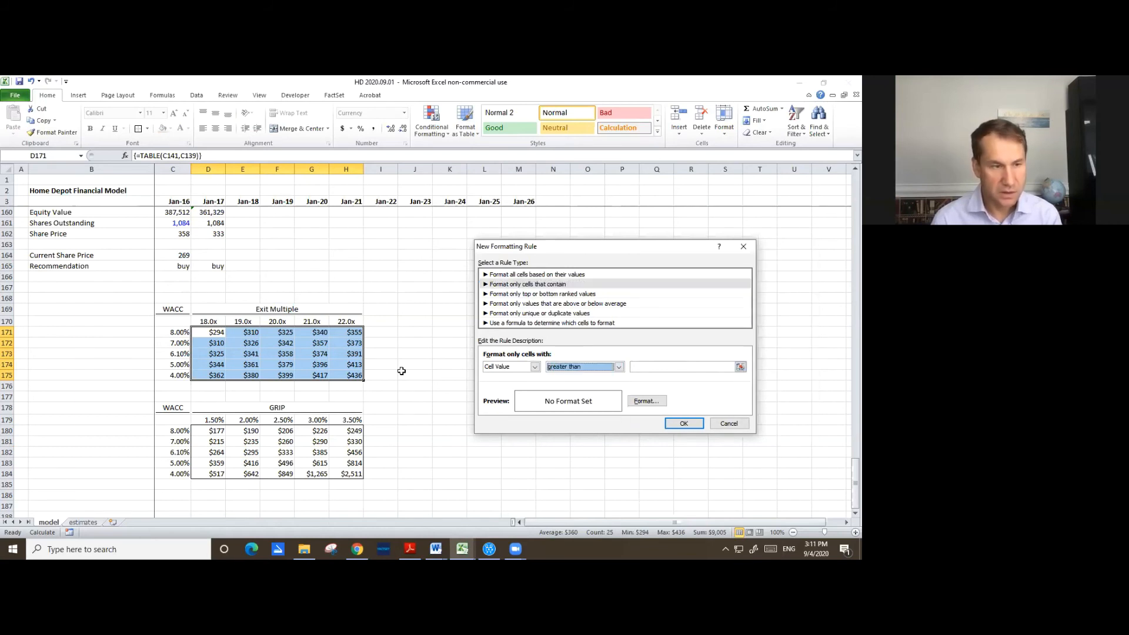
click(739, 368)
click(176, 234)
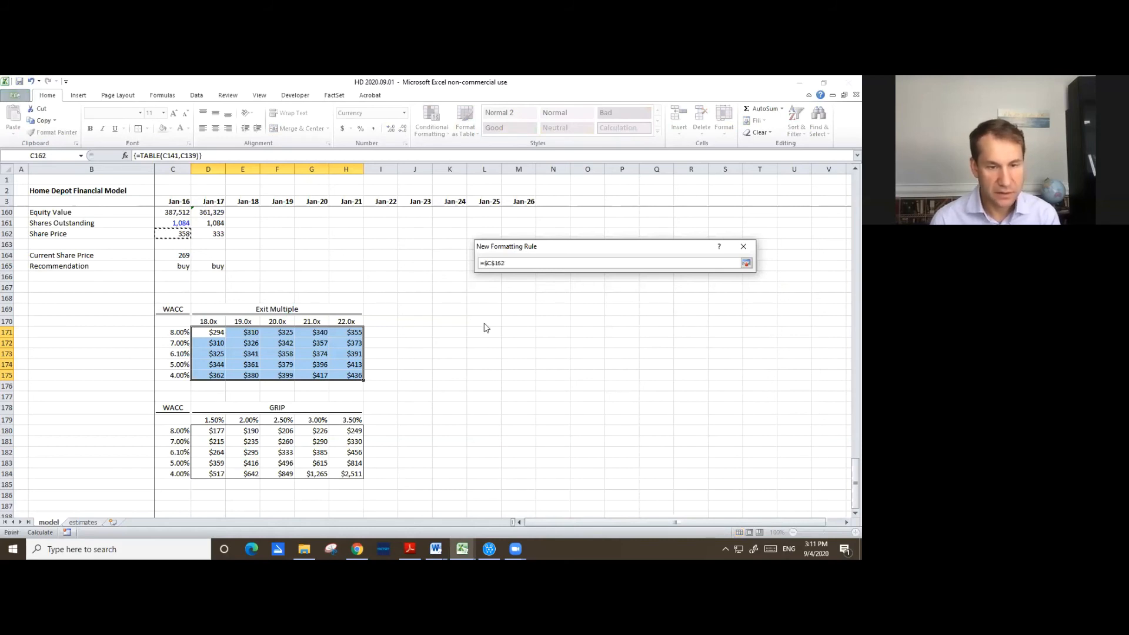
key(Return)
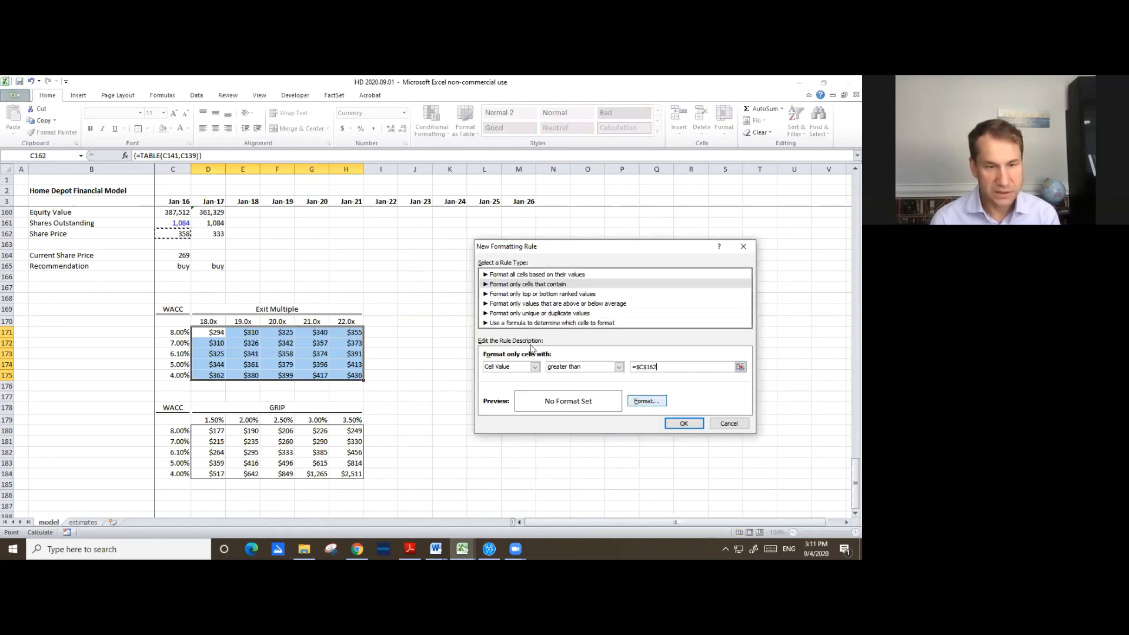
- Give the rule a light olive green fill and apply it to the exit multiple table
click(647, 401)
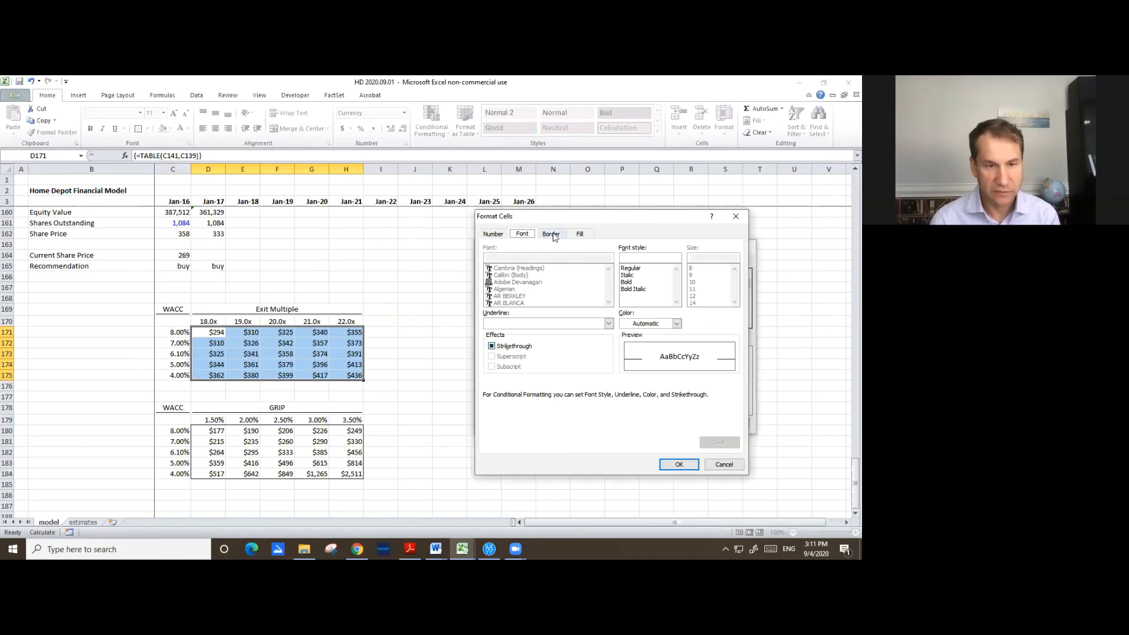
click(579, 234)
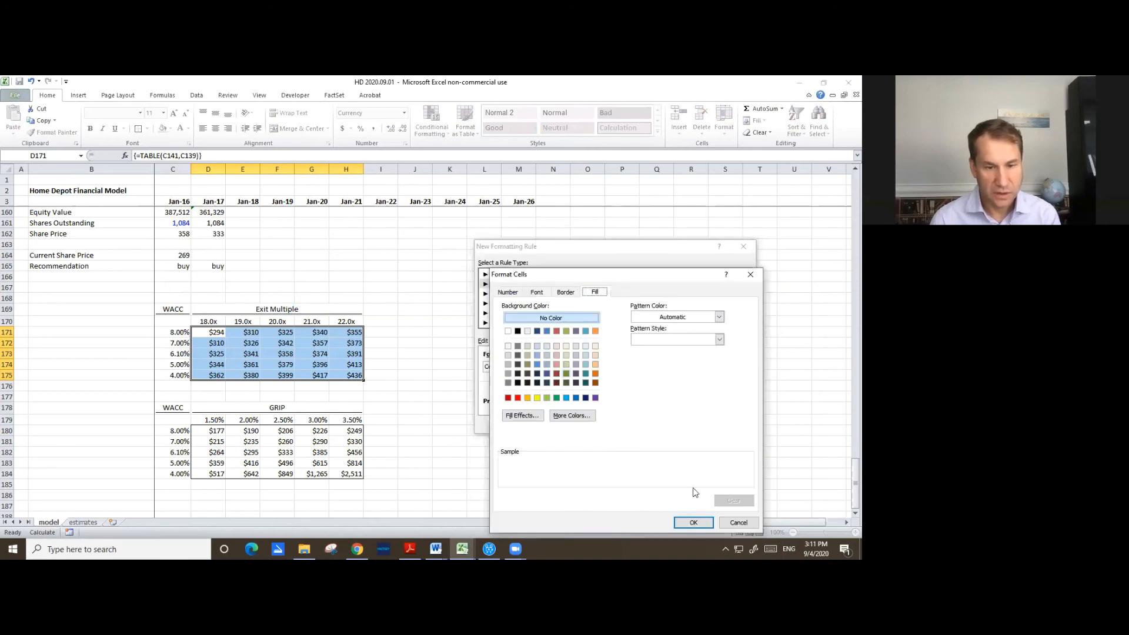
click(566, 355)
click(694, 523)
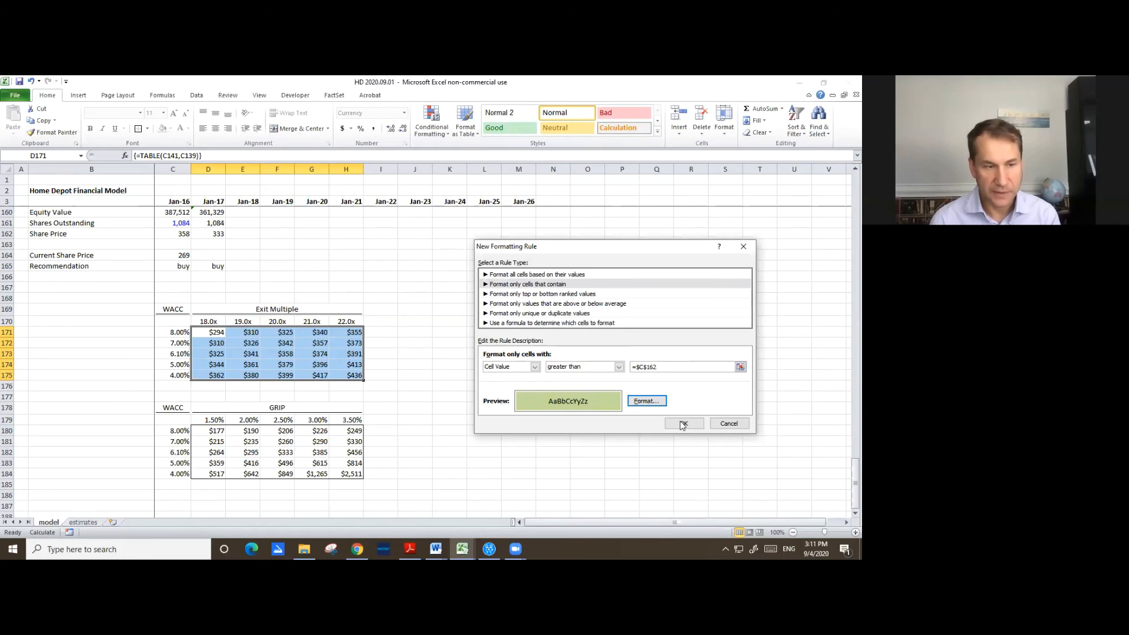
click(683, 423)
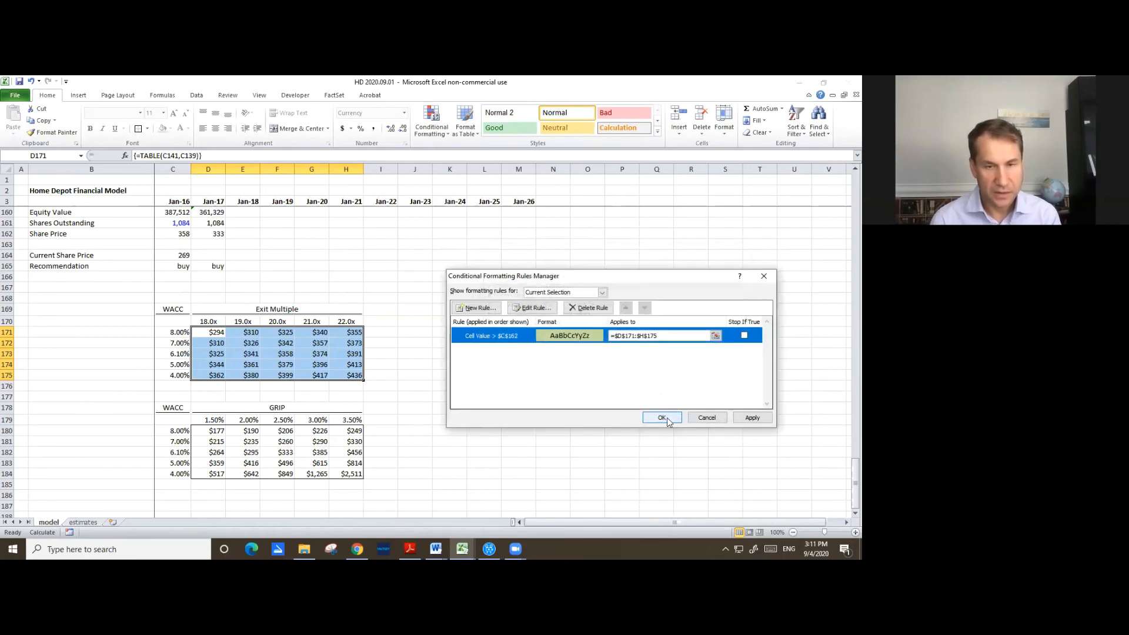
click(663, 417)
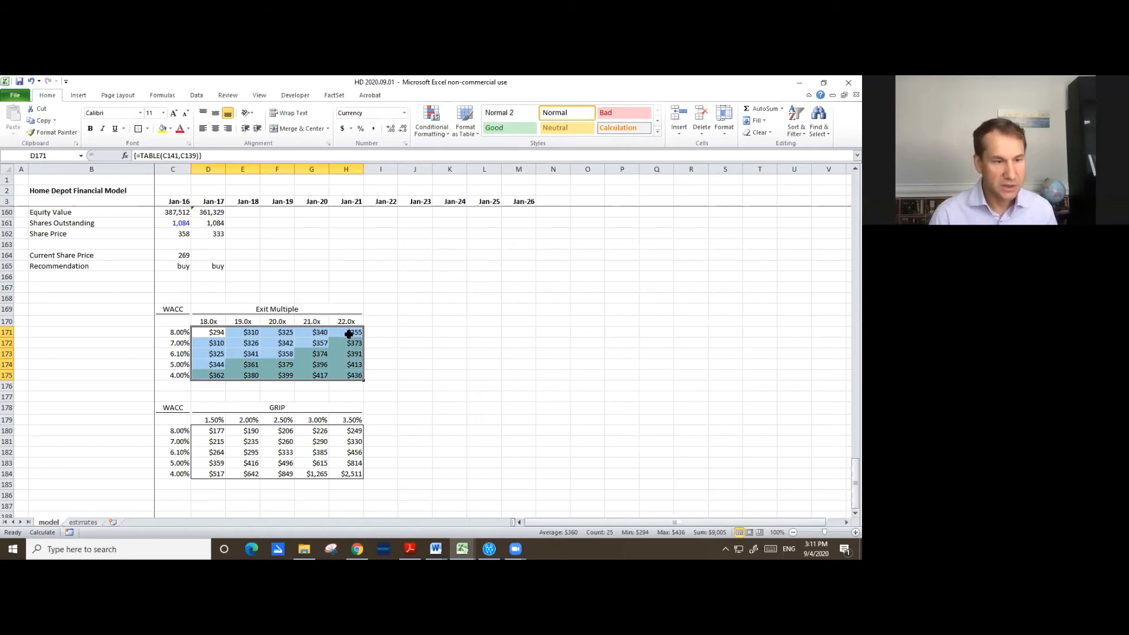
click(484, 387)
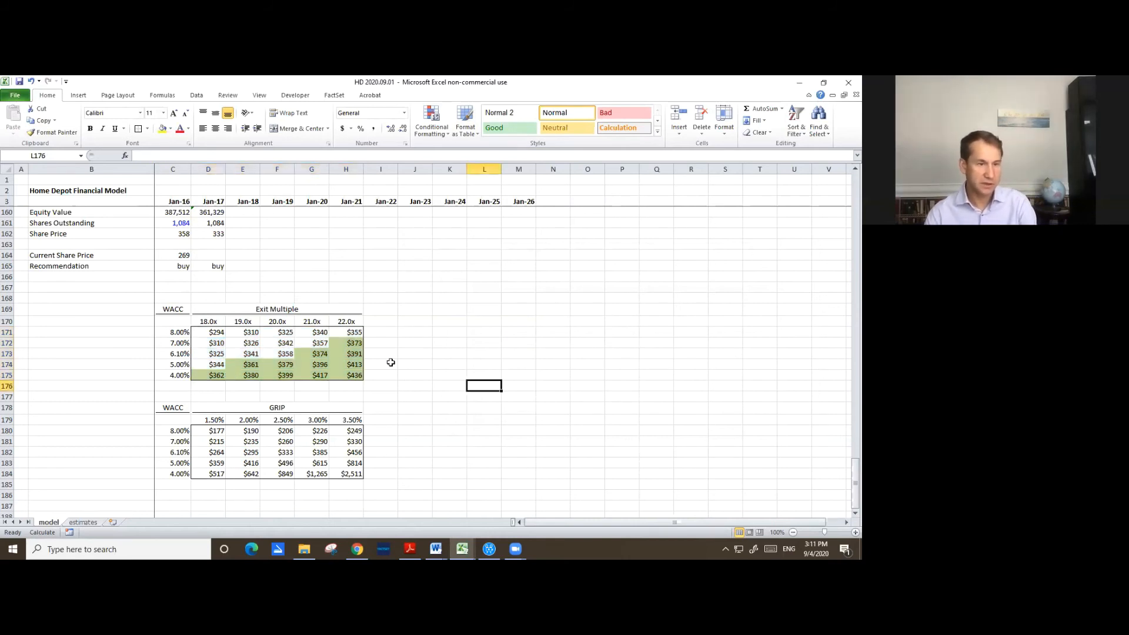
- Examine the highlighted share prices in the exit multiple table and the values in the GRIP table below it
click(277, 353)
key(Left)
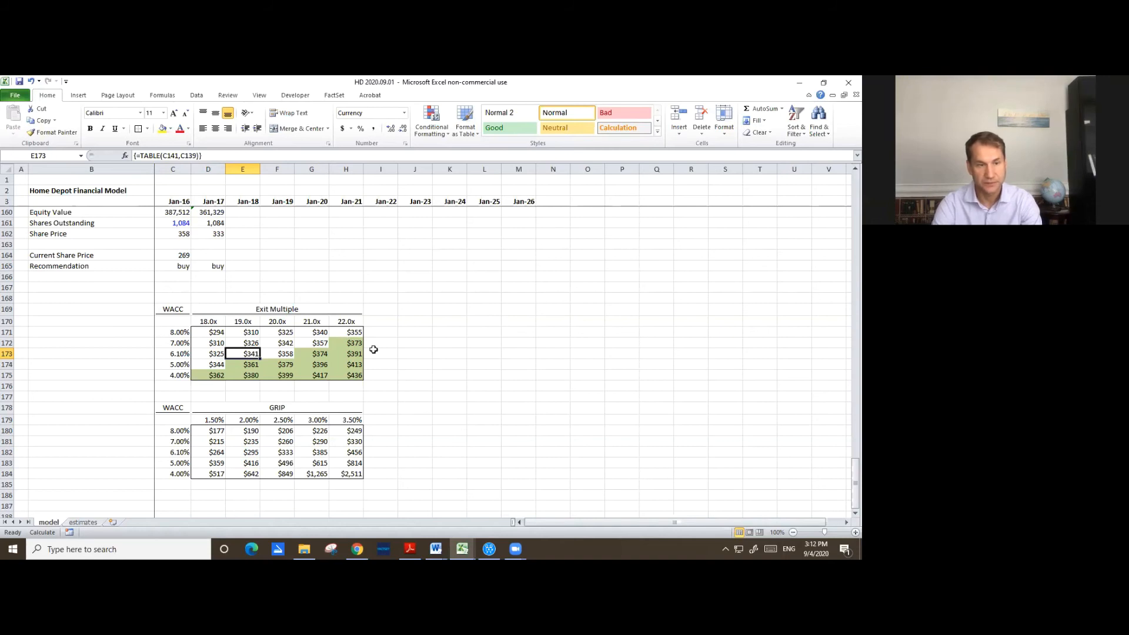
key(Right)
key(Right)
key(Right)
key(Left)
key(Down)
key(Down)
key(Down)
key(Down)
key(Down)
key(Down)
key(Down)
key(Down)
key(Down)
key(Down)
key(Down)
key(Down)
key(Down)
key(Down)
key(Down)
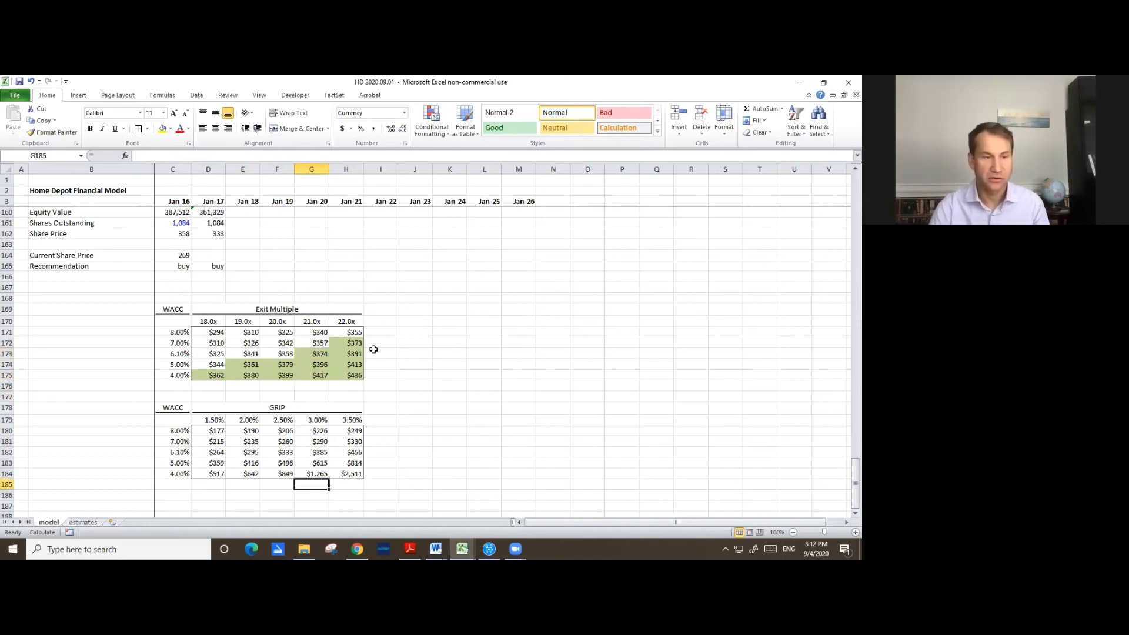
- Open the conditional formatting rules manager for the GRIP table's share prices, D180:H184
key(ctrl+Up)
key(ctrl+Up)
key(Left)
key(Left)
key(Left)
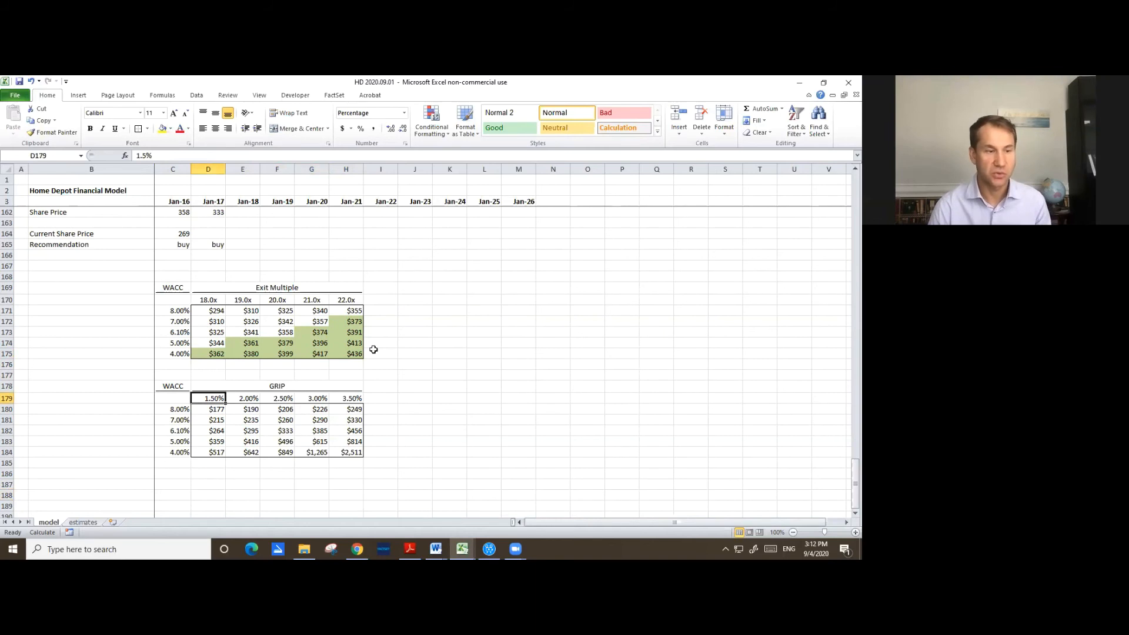
key(Down)
key(ctrl+shift+Right)
key(ctrl+shift+Down)
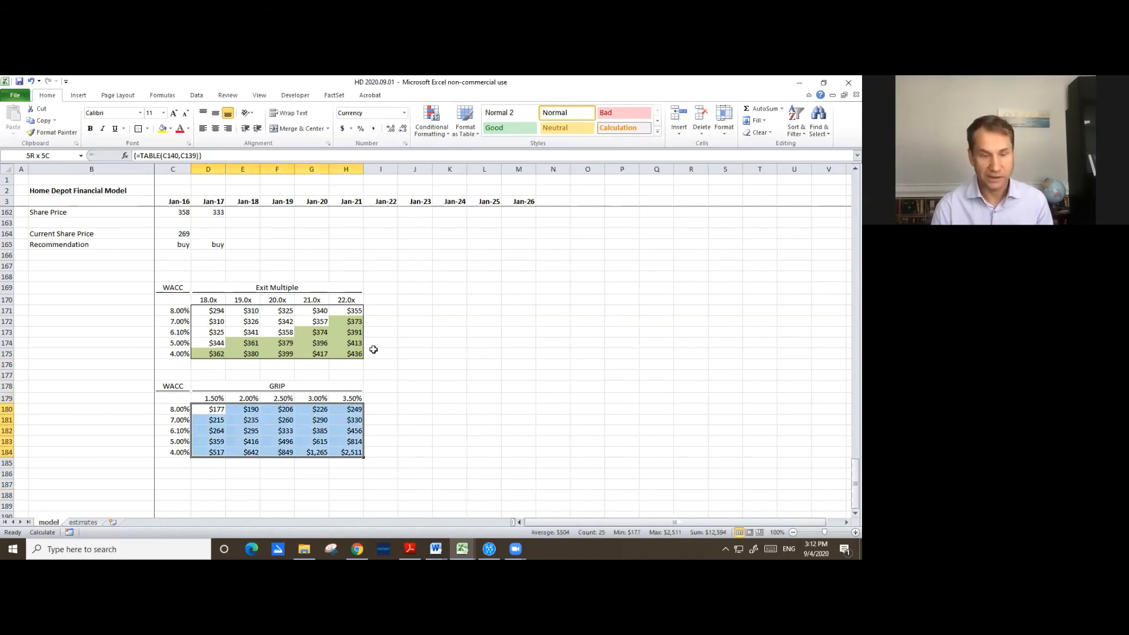
key(alt)
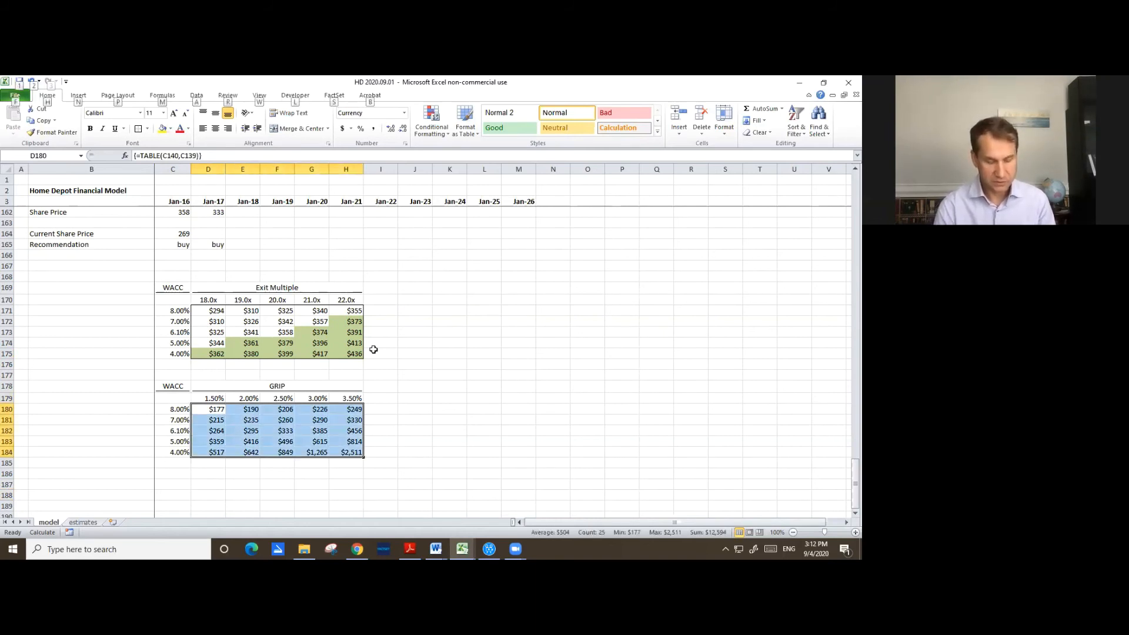
key(h)
key(l)
key(r)
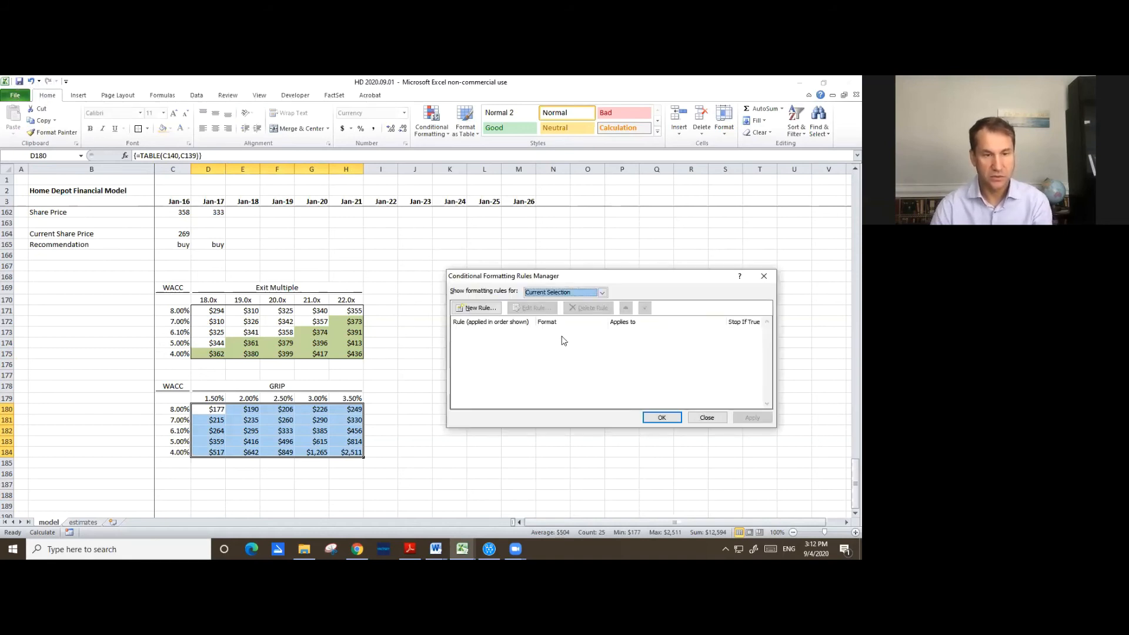
- Create a rule for the GRIP share prices that formats cell values greater than the share price in D162
key(alt+n)
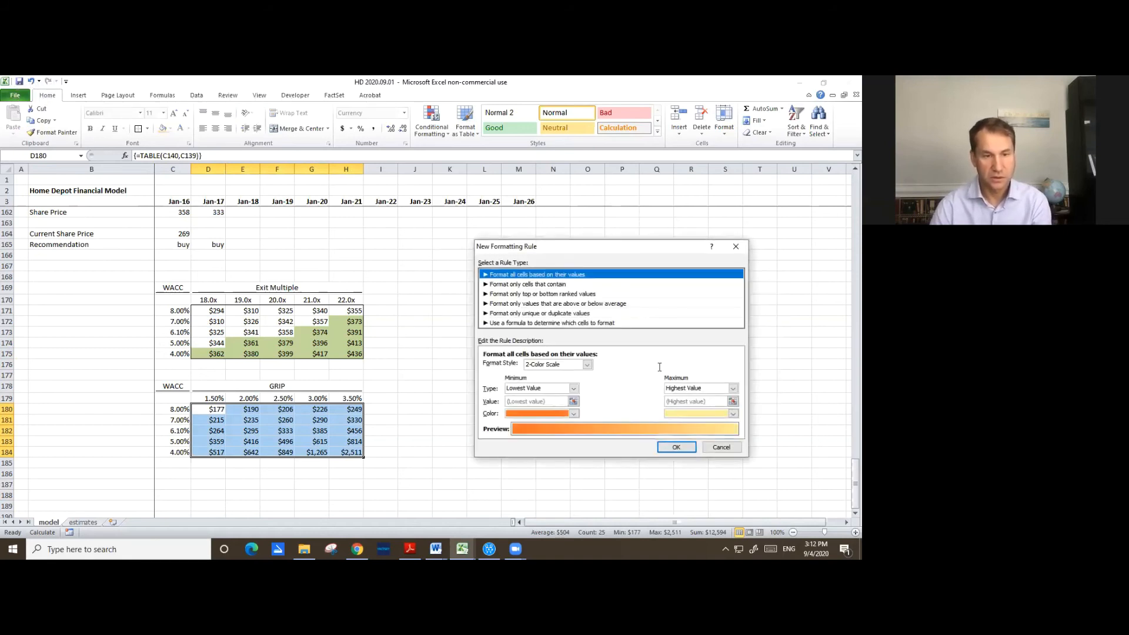
key(Down)
click(619, 366)
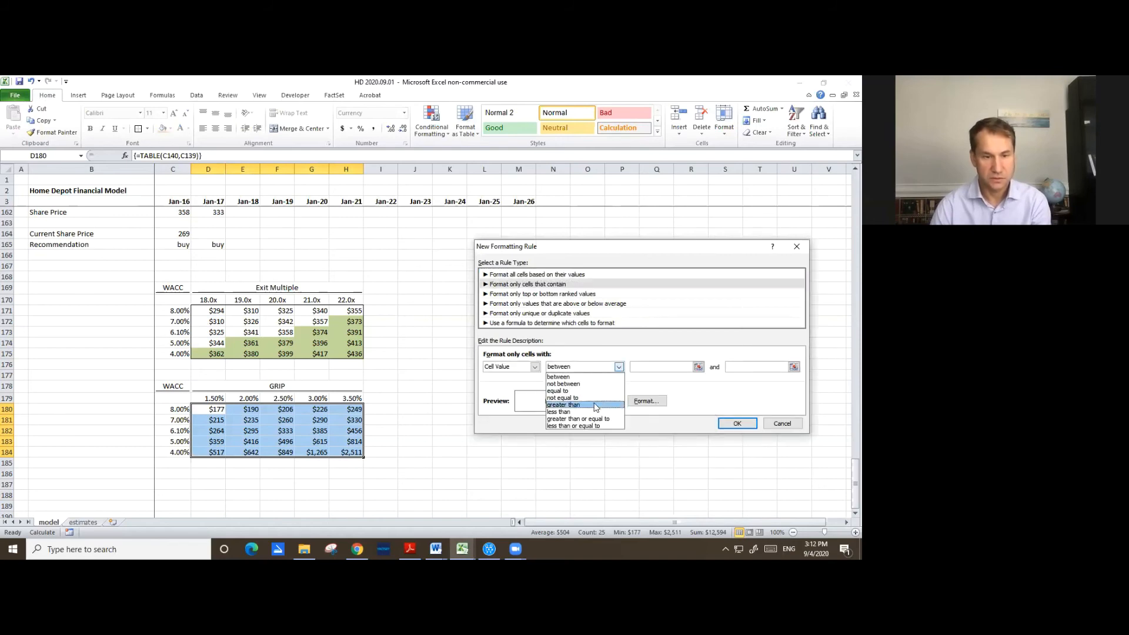
click(595, 405)
click(741, 367)
scroll(237, 255, up, 1)
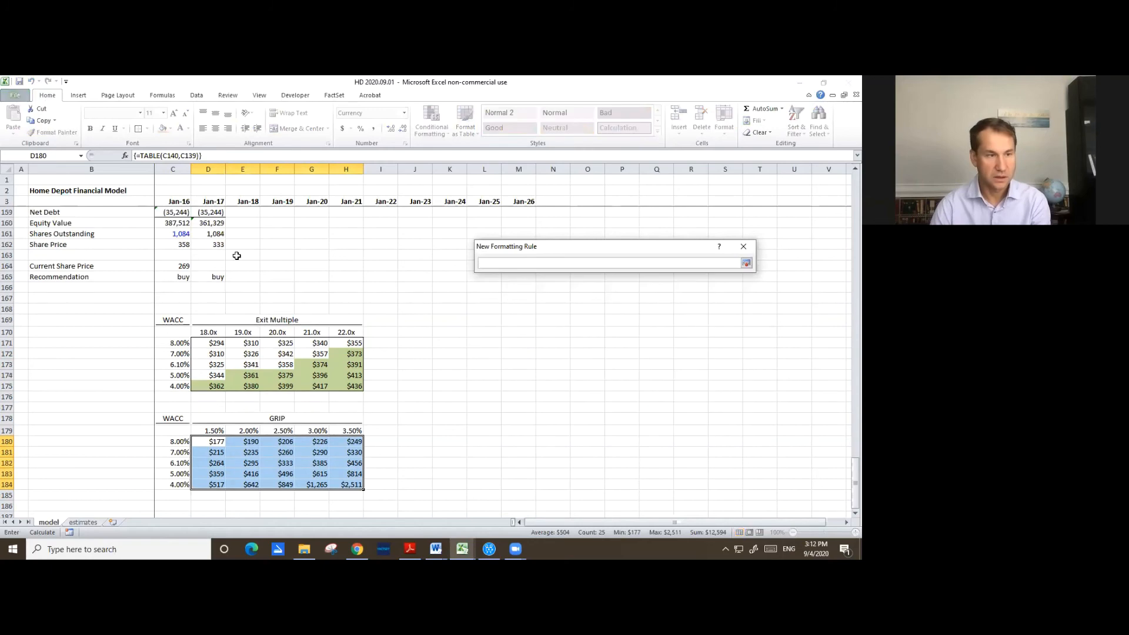
click(216, 244)
key(Return)
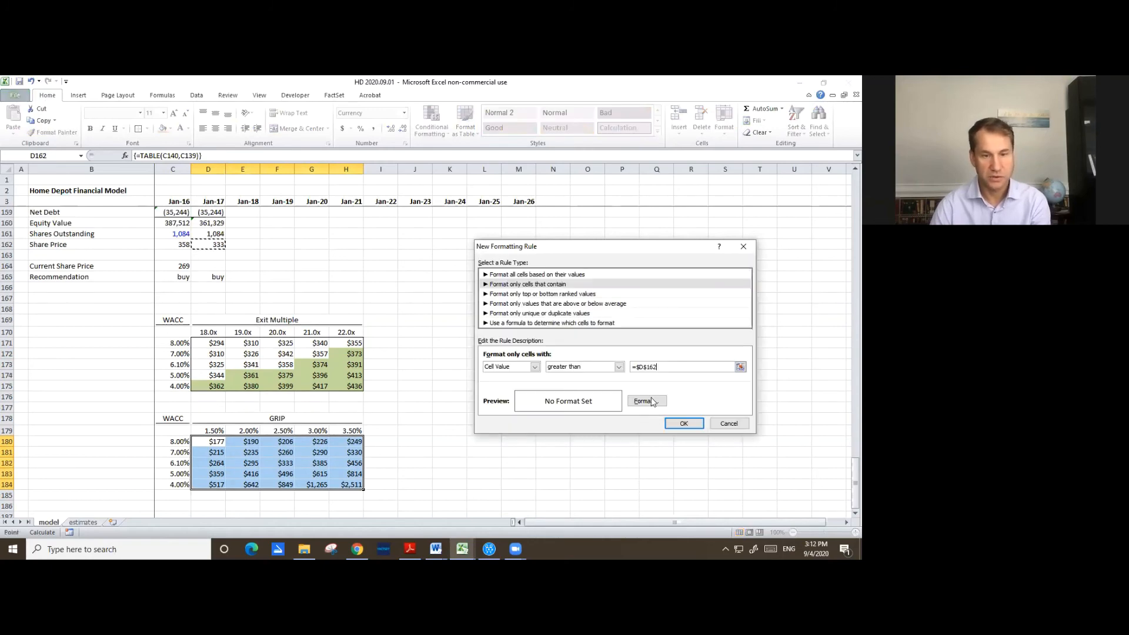
- Set a light olive green fill for the GRIP rule and apply it to D180:H184
click(652, 401)
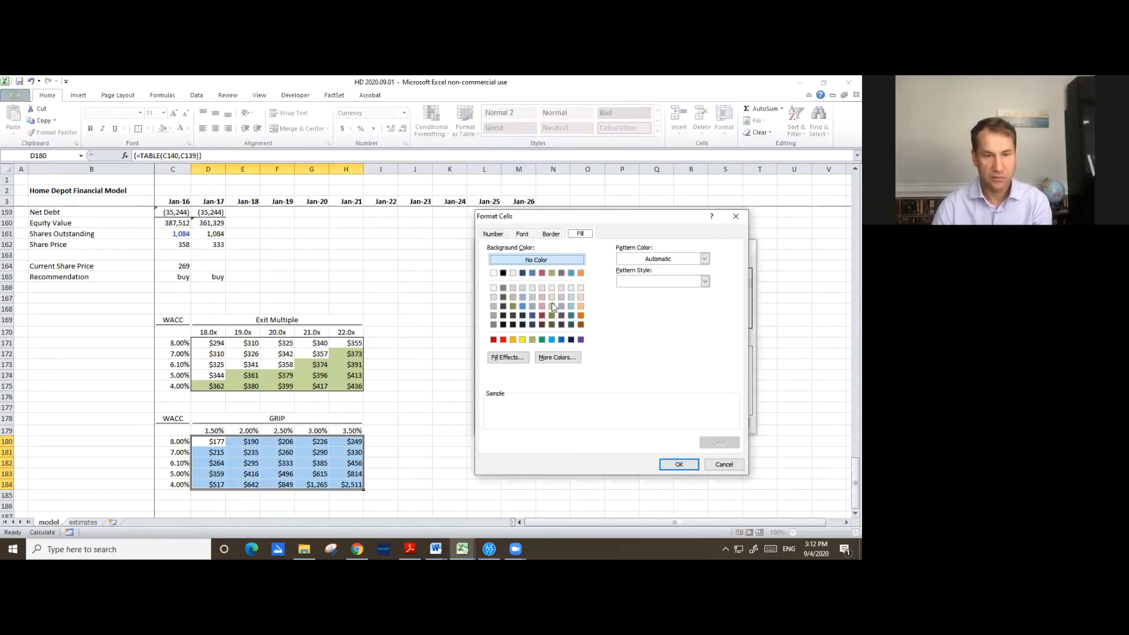
click(552, 272)
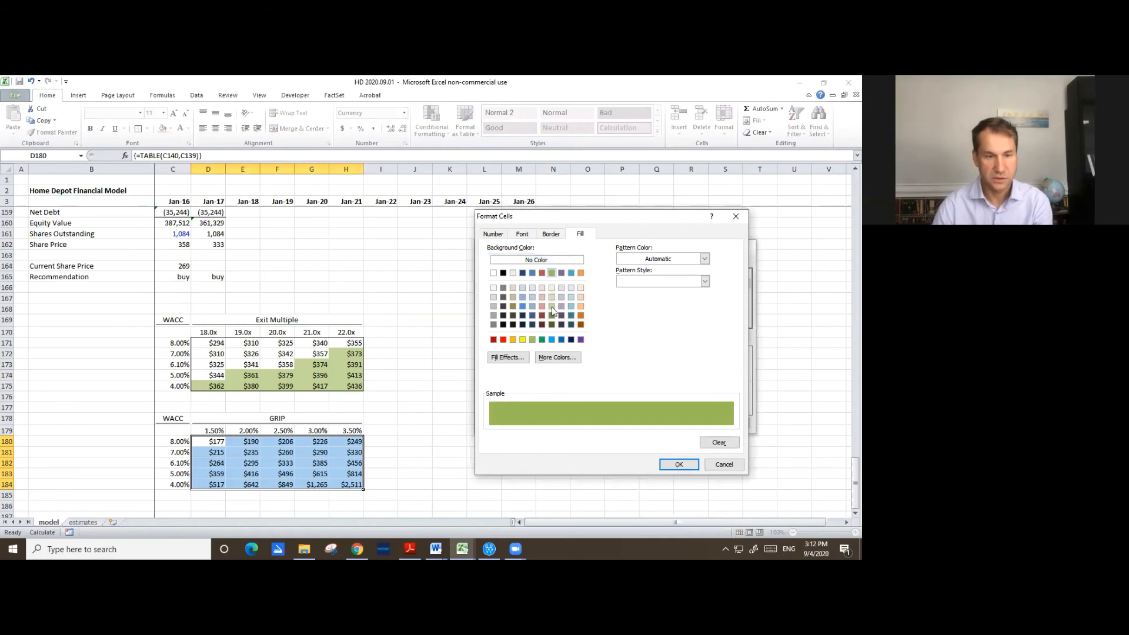
click(552, 307)
click(680, 465)
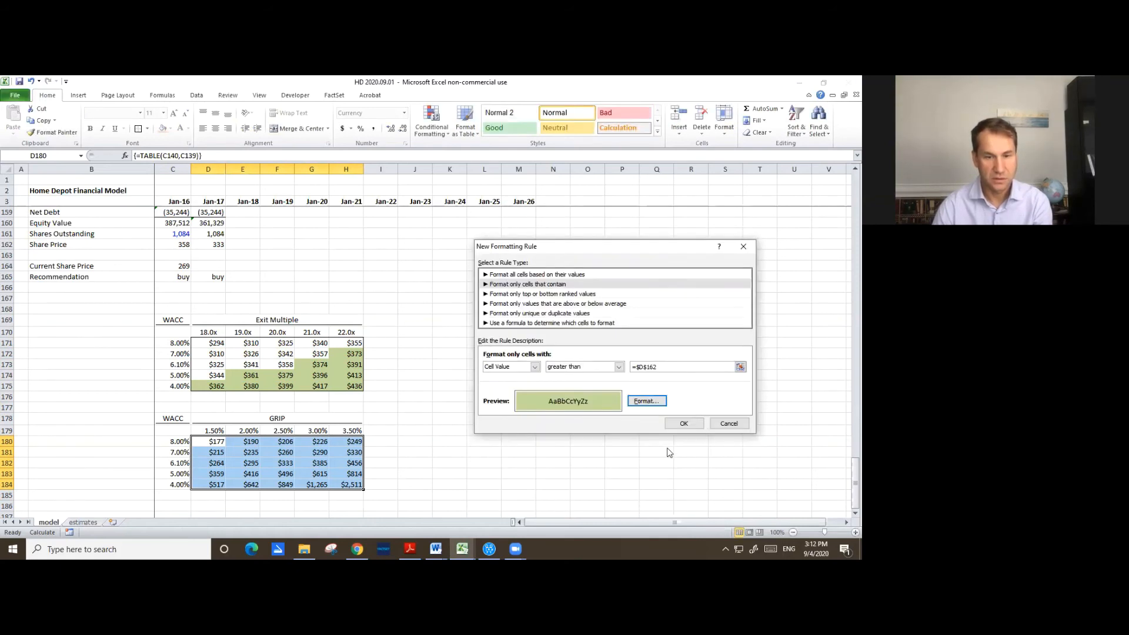
click(680, 426)
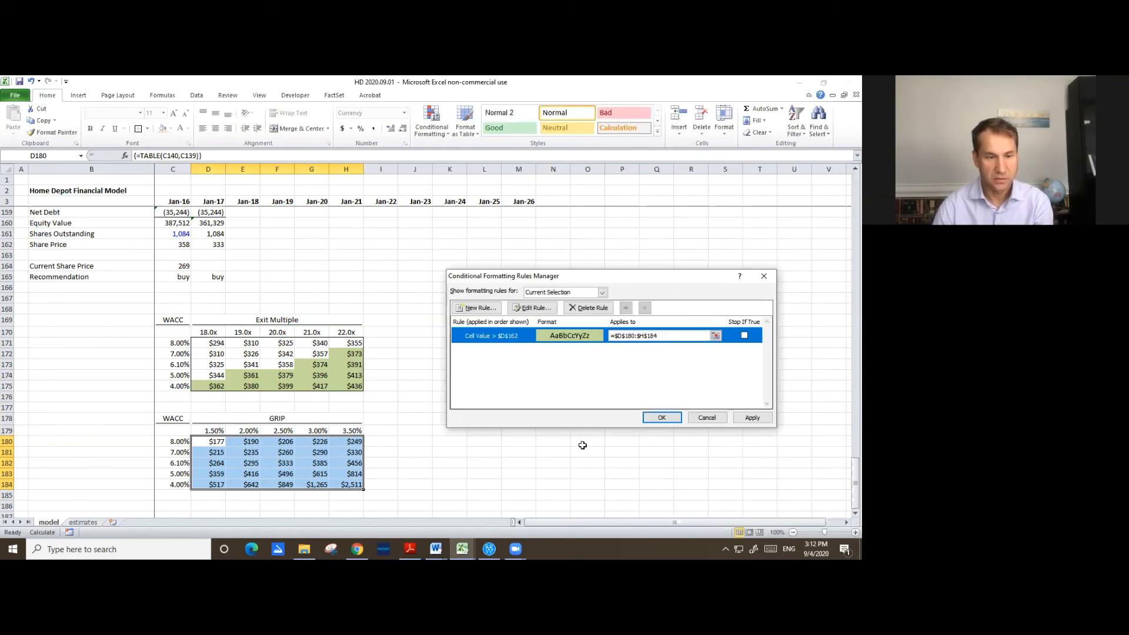
key(Return)
scroll(496, 400, down, 2)
click(494, 388)
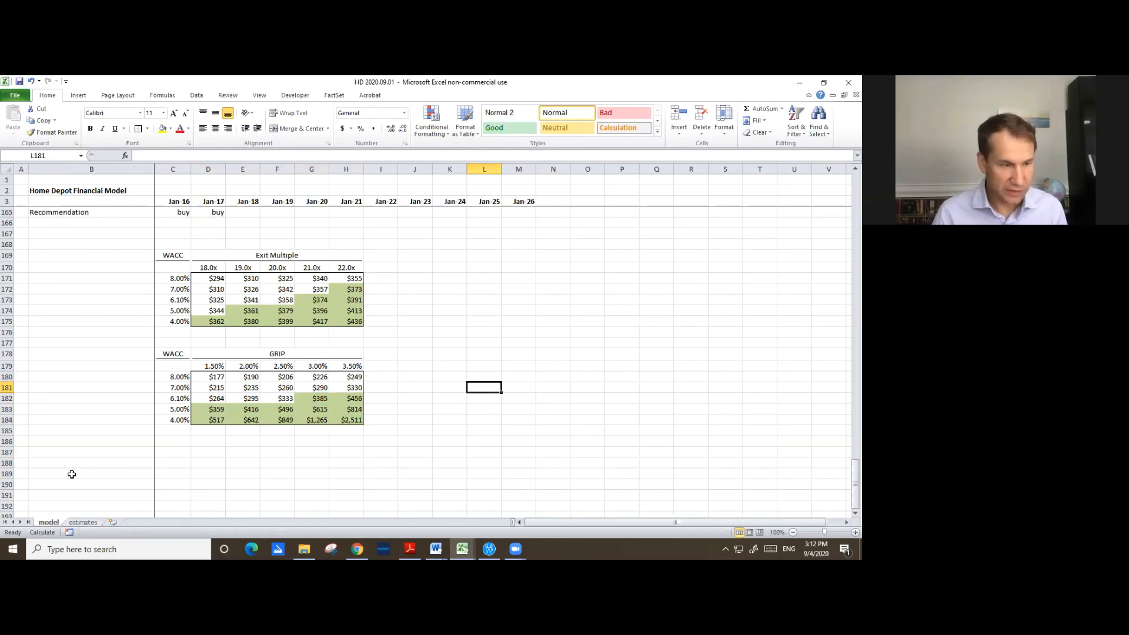
- Review both sensitivity tables and switch to the Lowe's comps page on FactSet in Chrome
click(108, 460)
scroll(109, 458, up, 2)
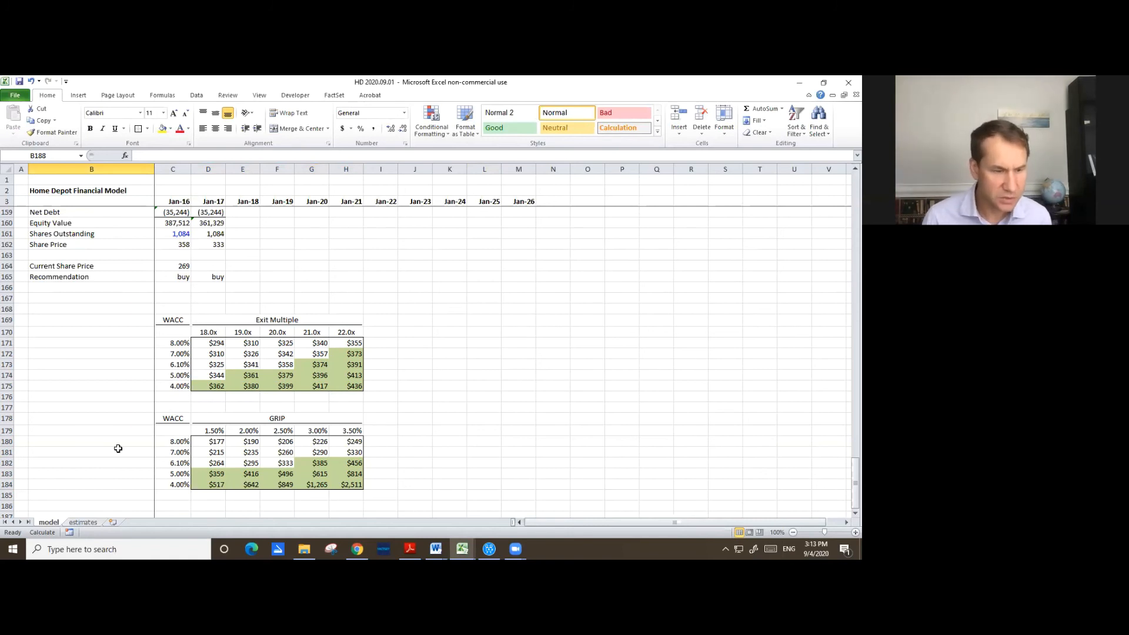
scroll(253, 422, down, 3)
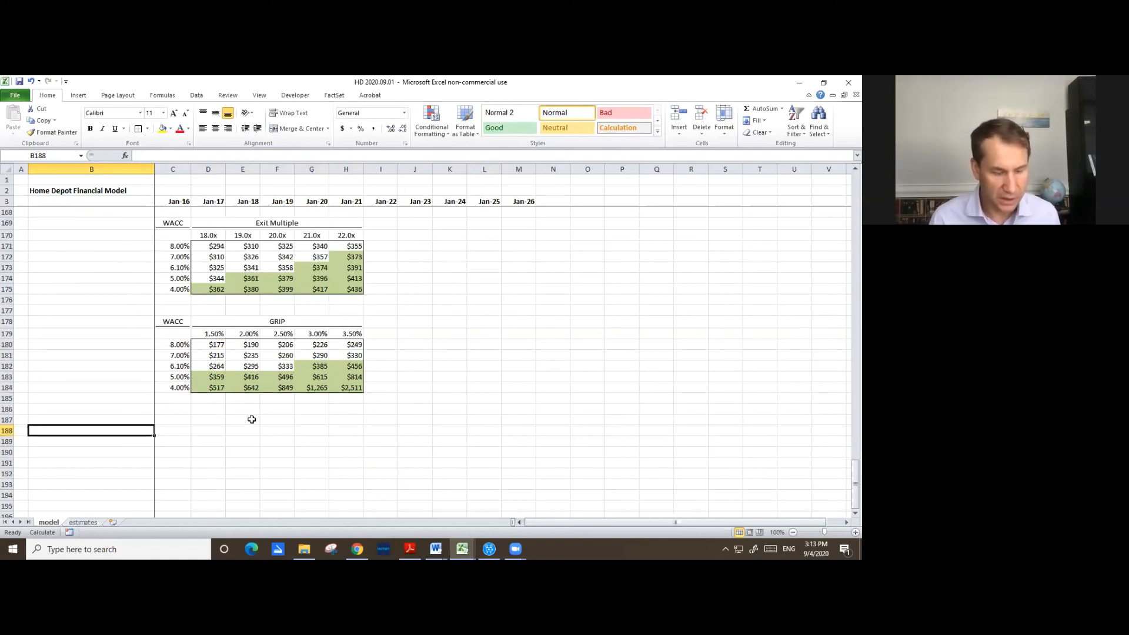
scroll(270, 421, down, 1)
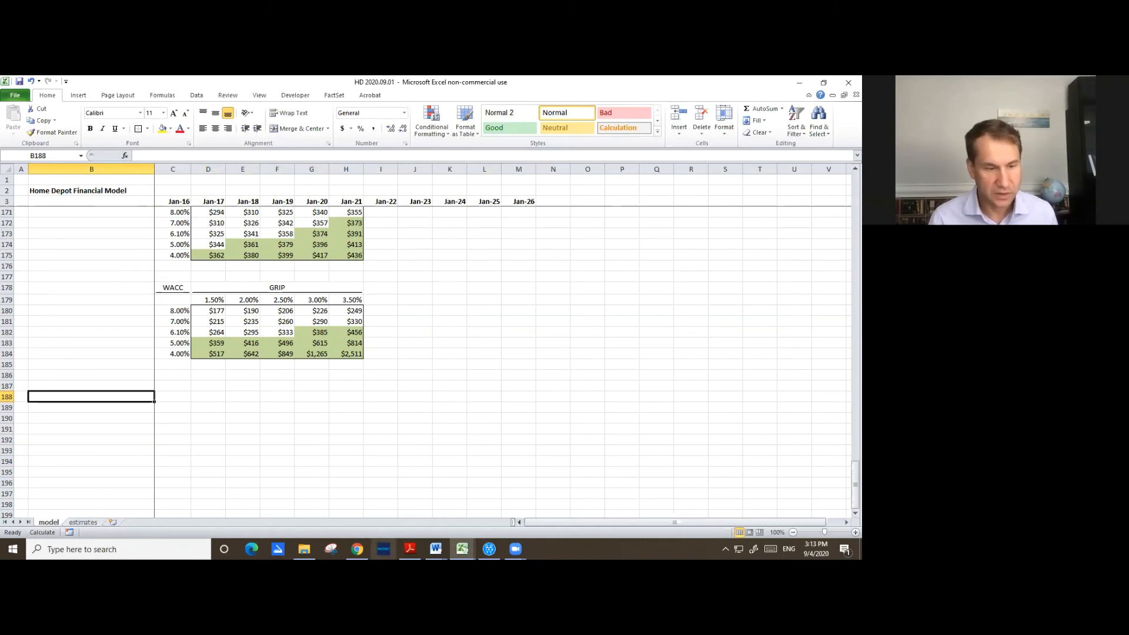
click(357, 549)
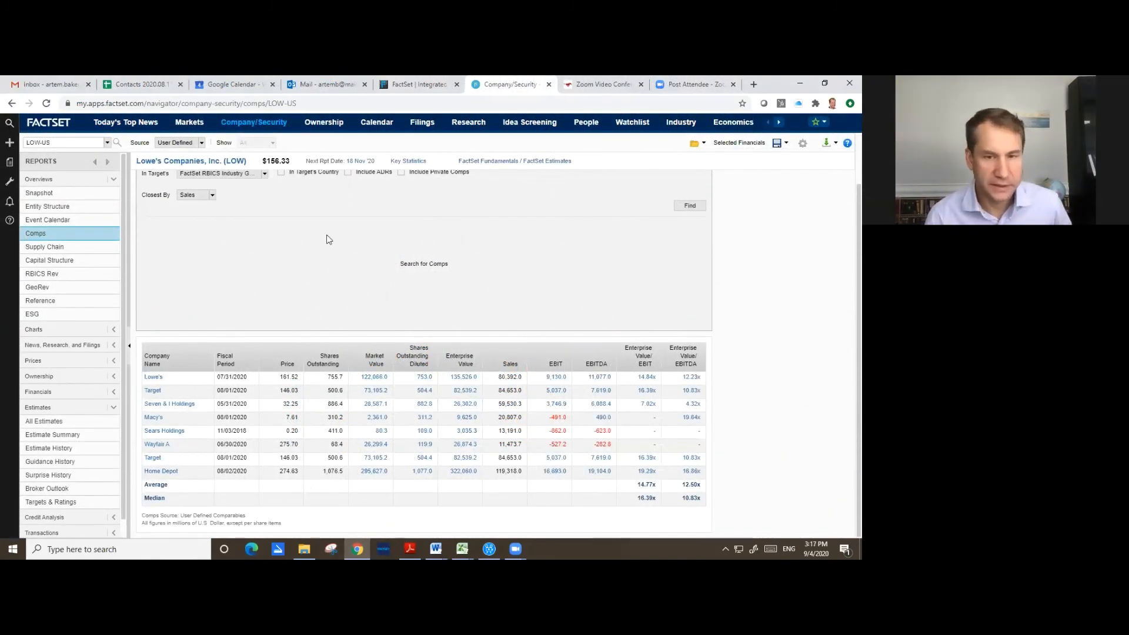
- Examine the EV/EBITDA multiples of the comparable companies on the Lowe's comps page, including Home Depot's
click(56, 142)
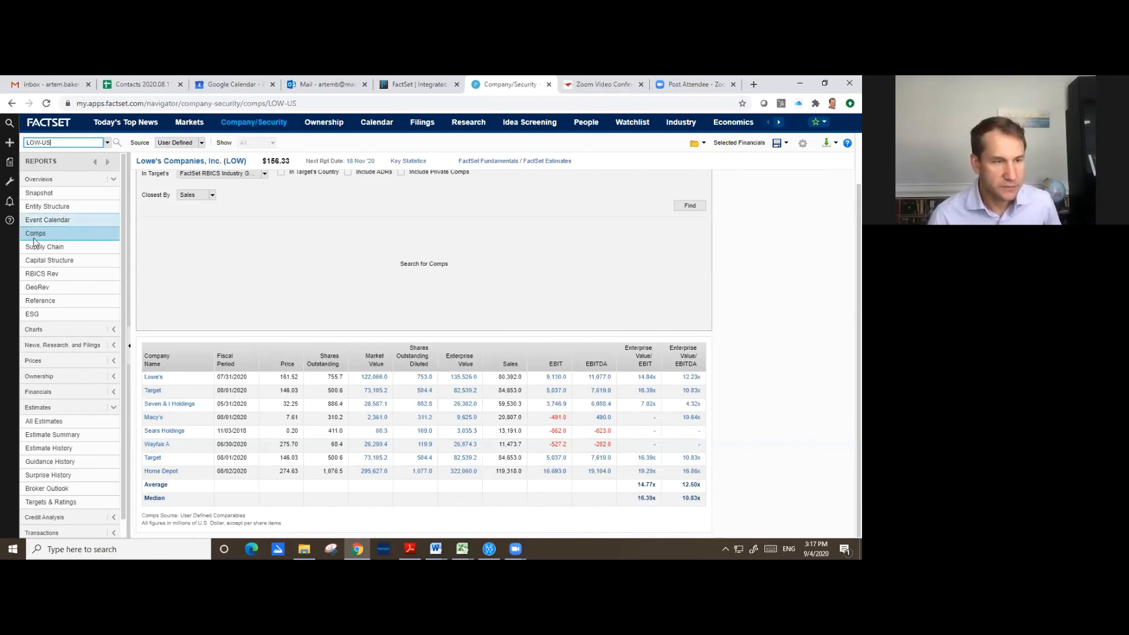
scroll(270, 294, up, 1)
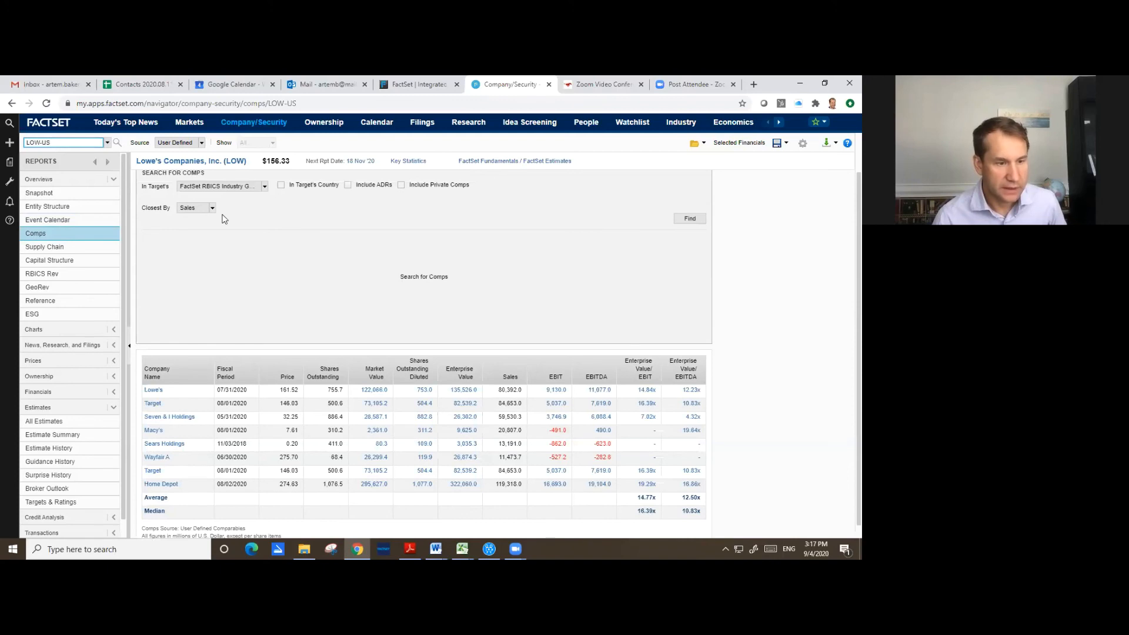
scroll(211, 206, up, 2)
click(195, 197)
scroll(348, 215, down, 3)
click(323, 394)
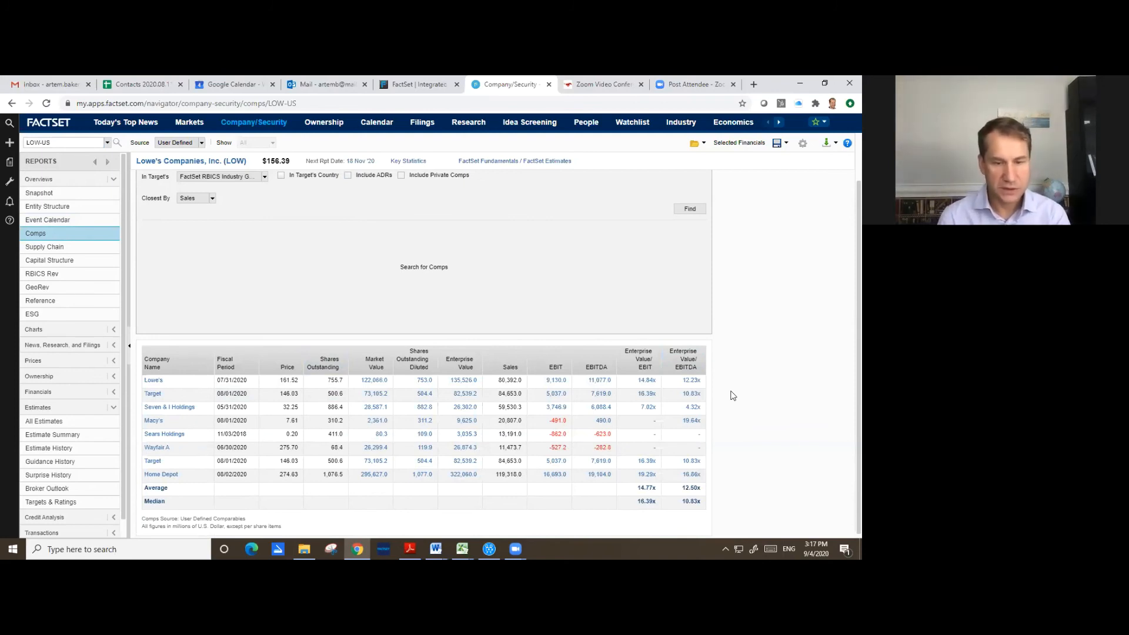
click(688, 475)
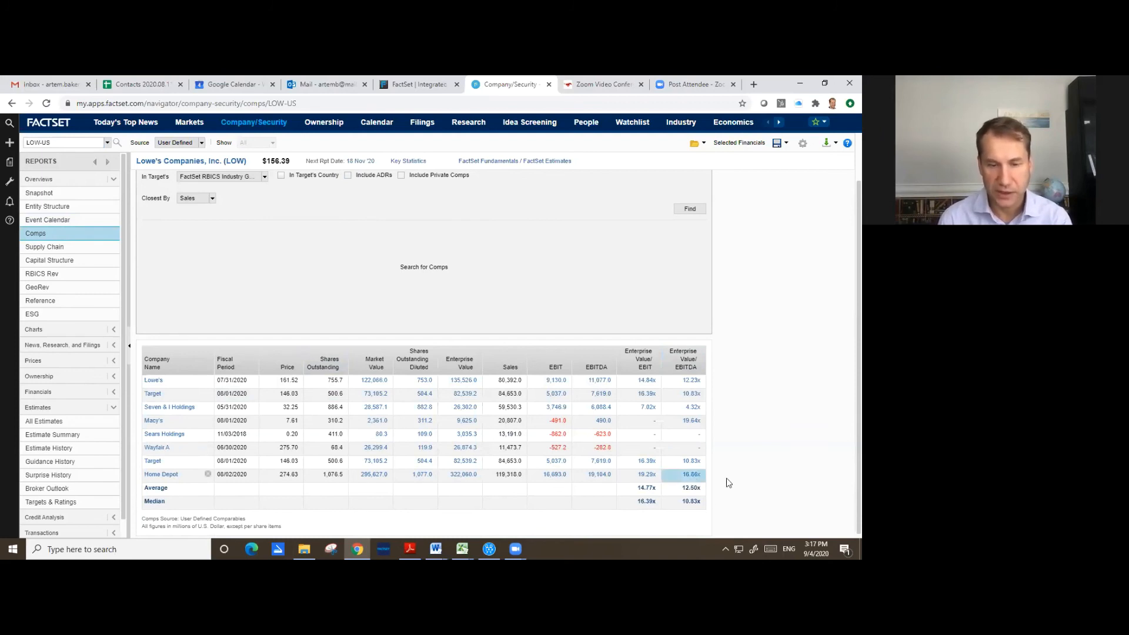
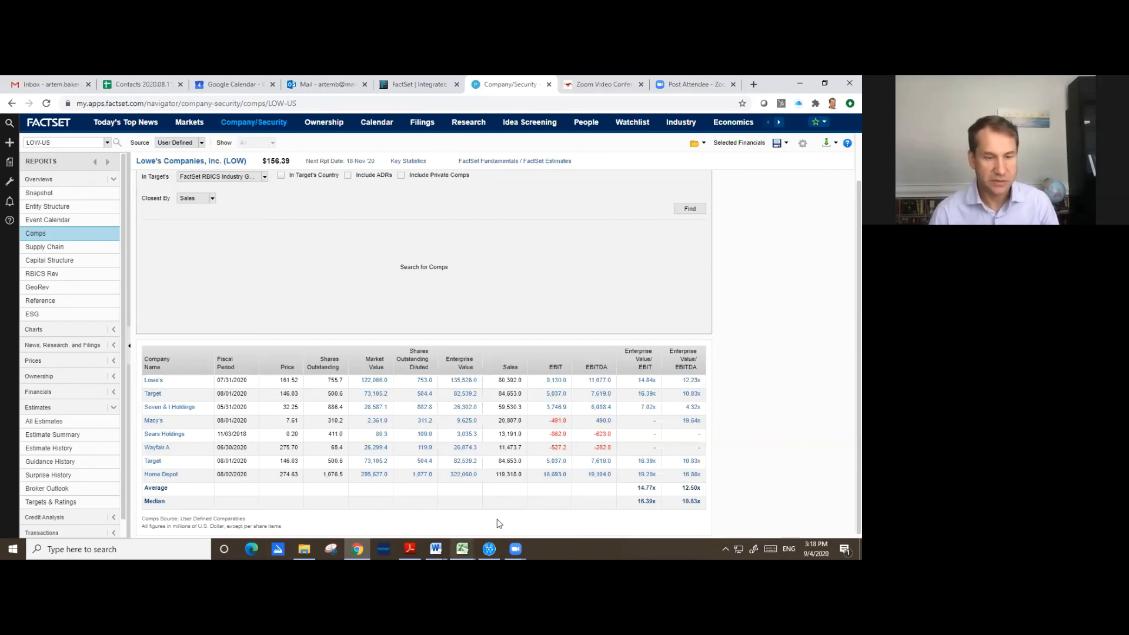
- Switch to Excel, look at the valuation section of the HD 2020.08.31 workbook, and return to HD 2020.09.01
mouse_move(462, 548)
mouse_move(505, 506)
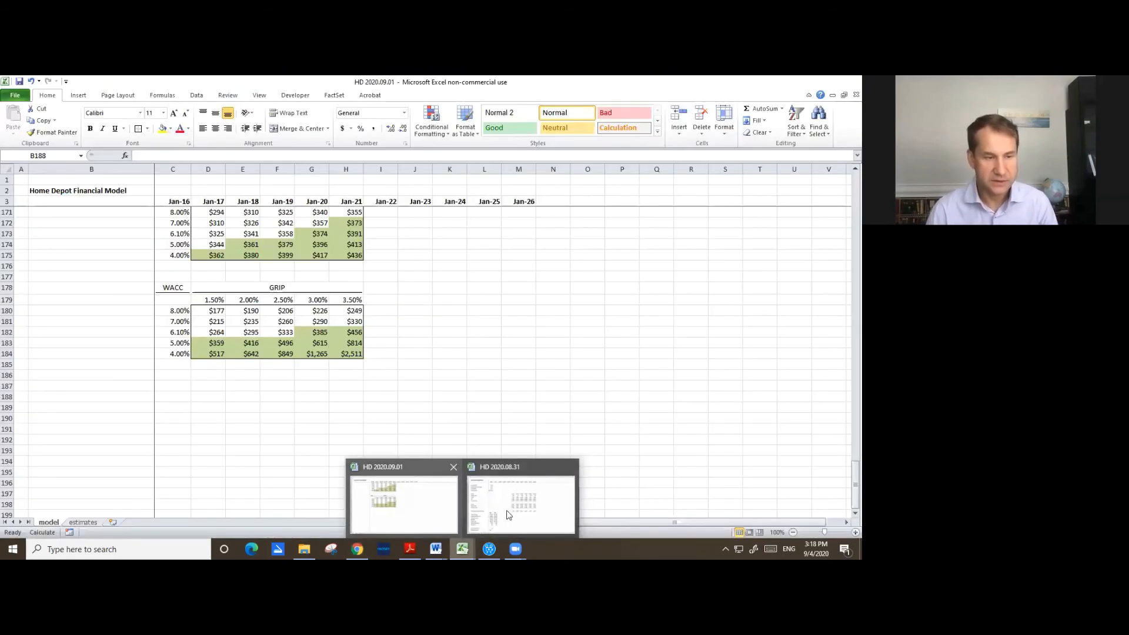
click(506, 507)
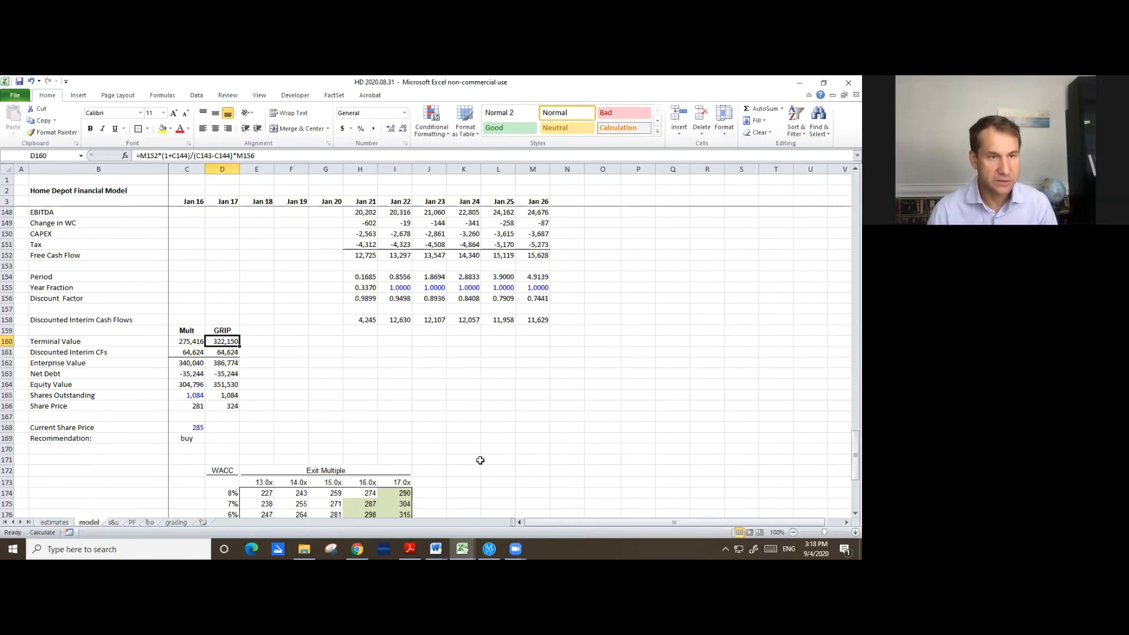
click(462, 549)
click(413, 511)
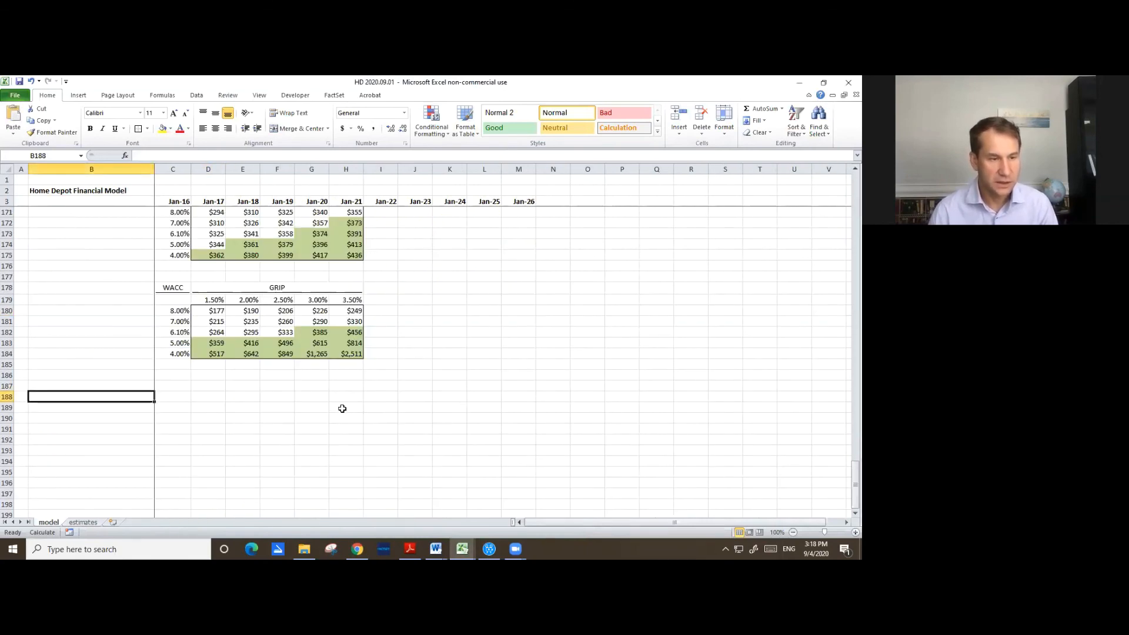
- List Lowe's and Target in B188:B189 below the GRIP table and insert a blank row above them
scroll(342, 408, up, 2)
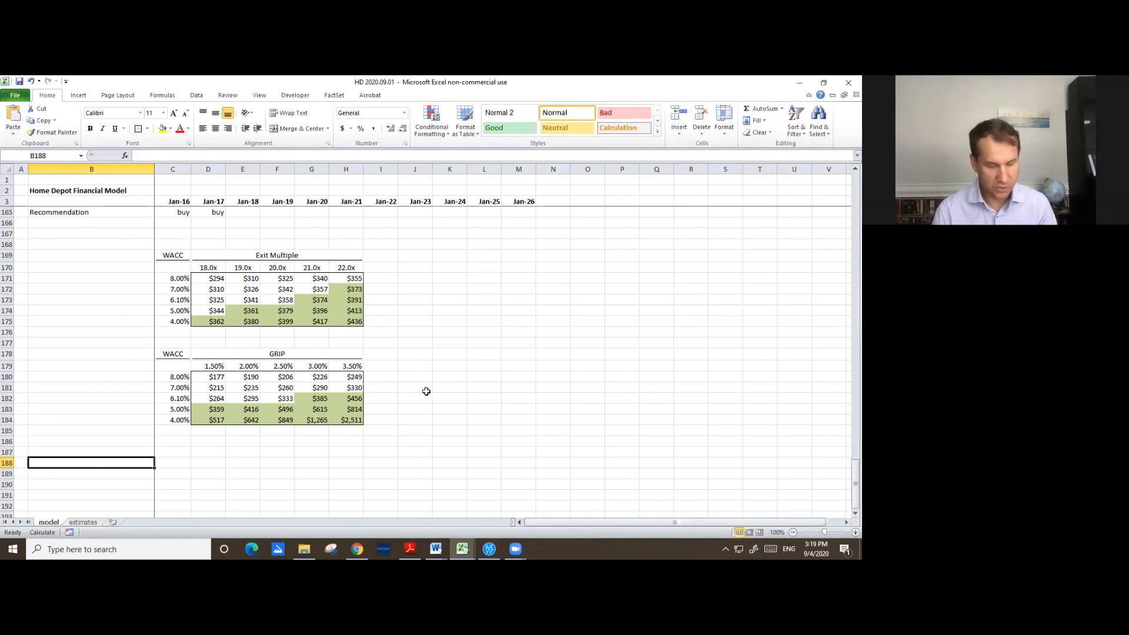
text(Lowe's)
key(Return)
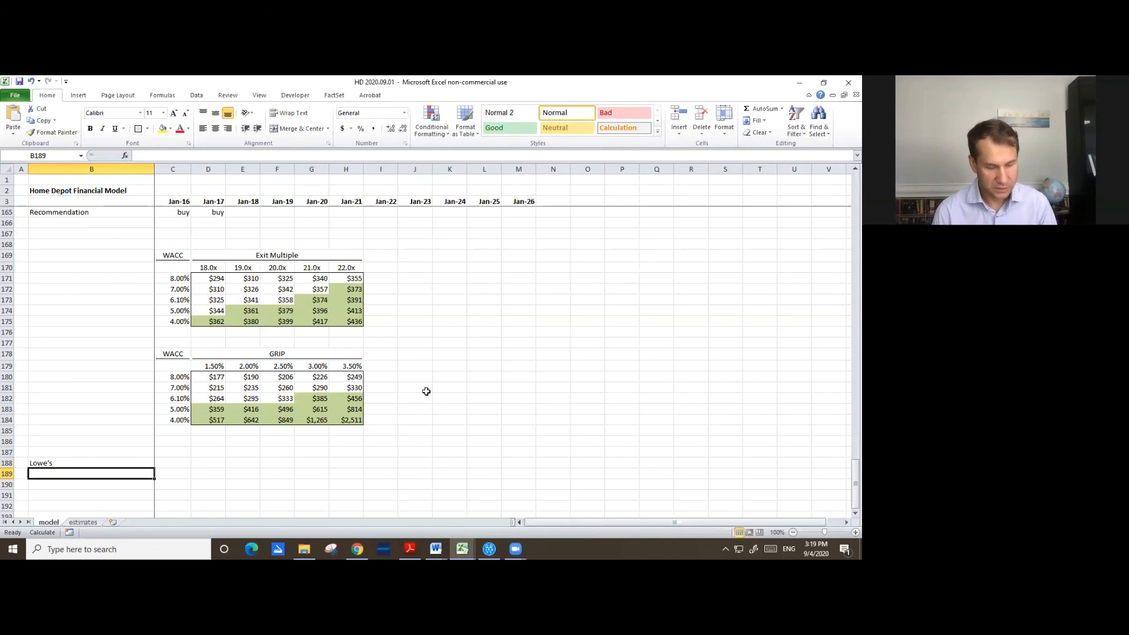
text(Target)
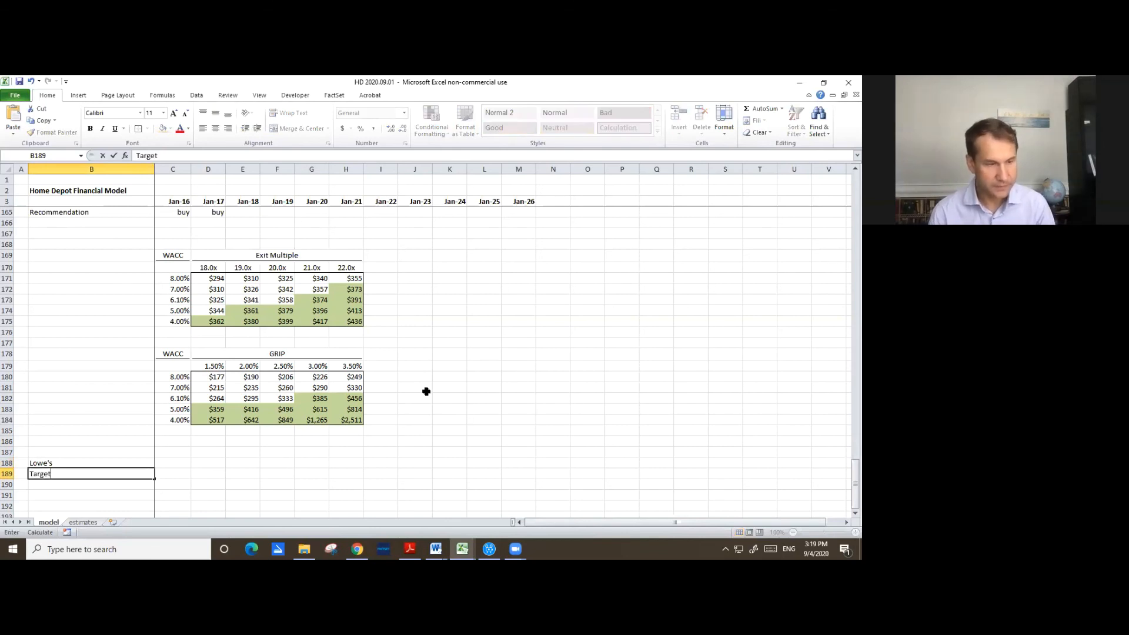
key(Up)
key(Up)
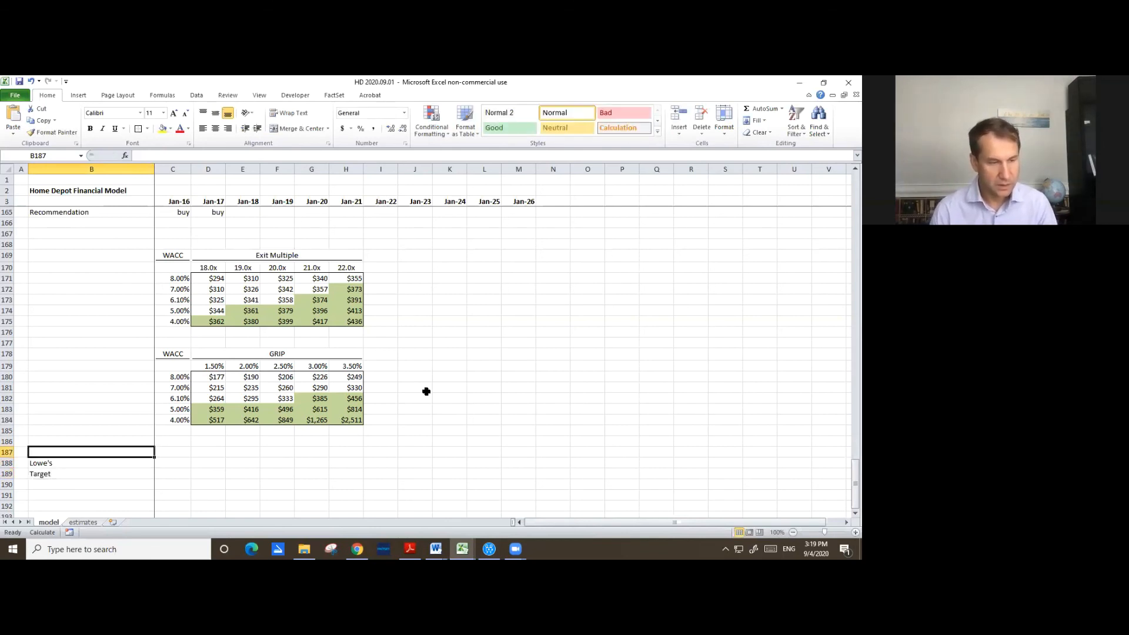
key(Right)
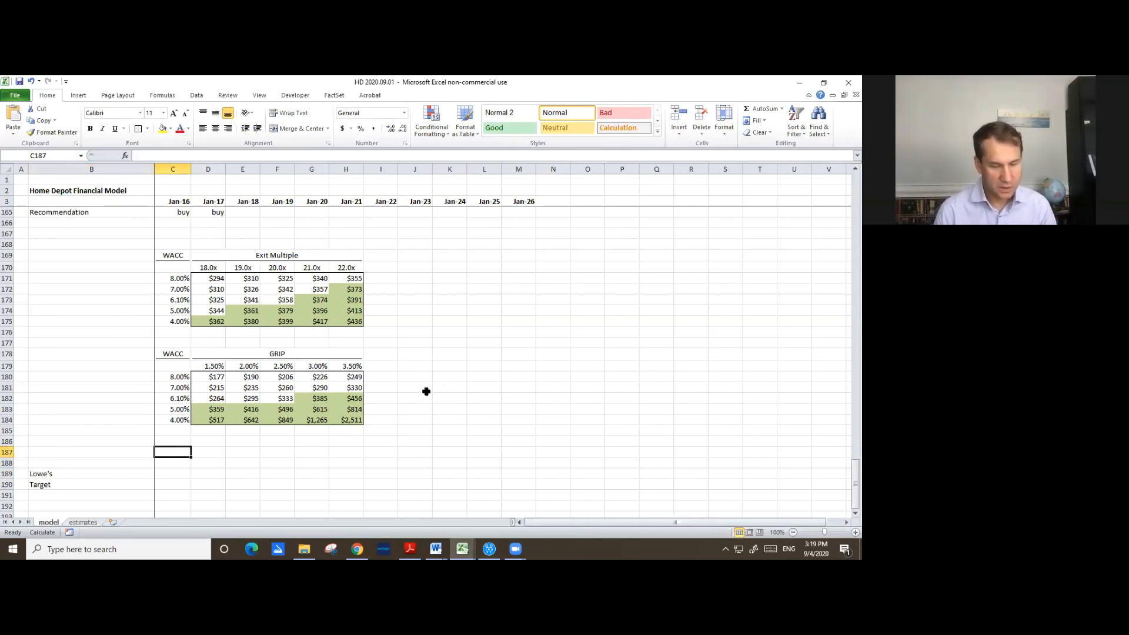
- Add an "EV / EBITDA" column header in C188 and format it with wrapped, centred text
key(Down)
text(EV / EBITDA)
key(ctrl+Return)
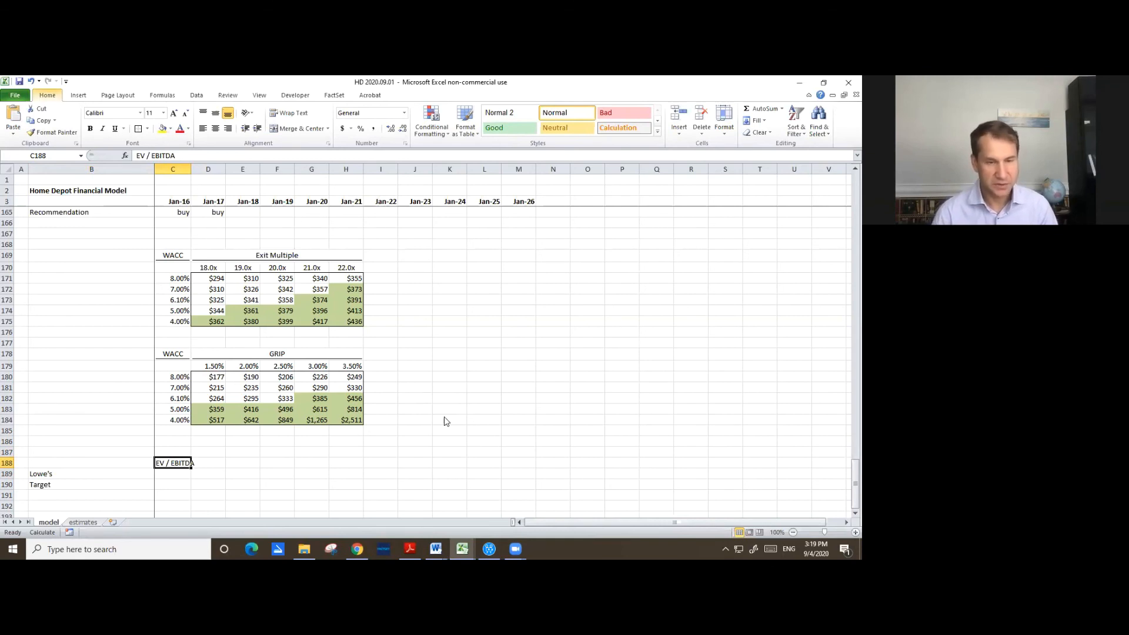
key(ctrl+1)
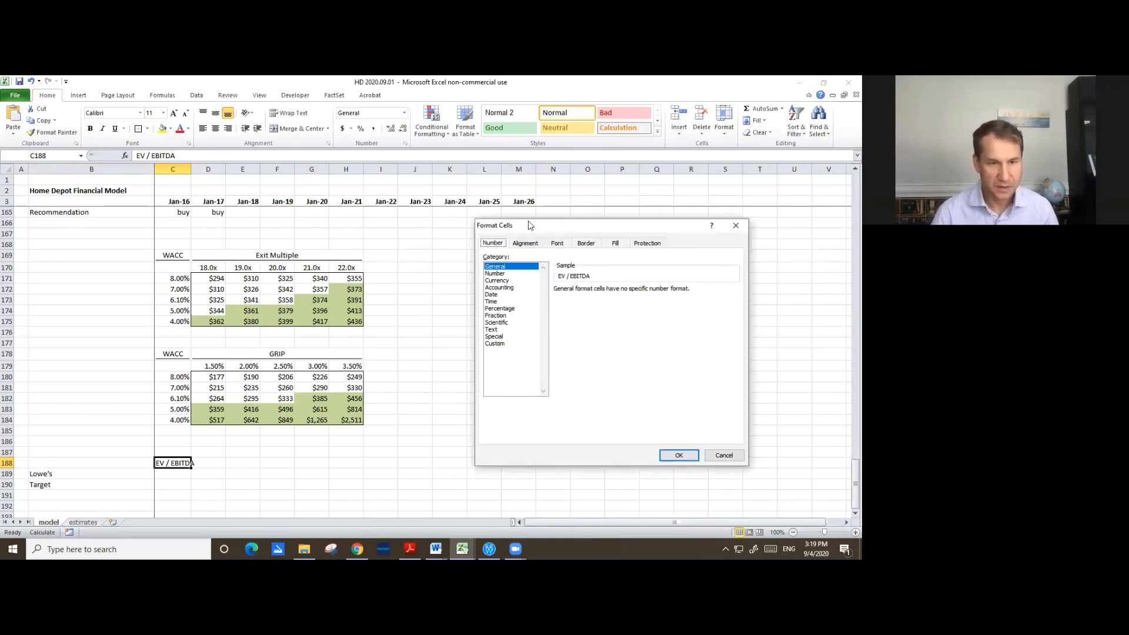
drag(570, 225, 435, 139)
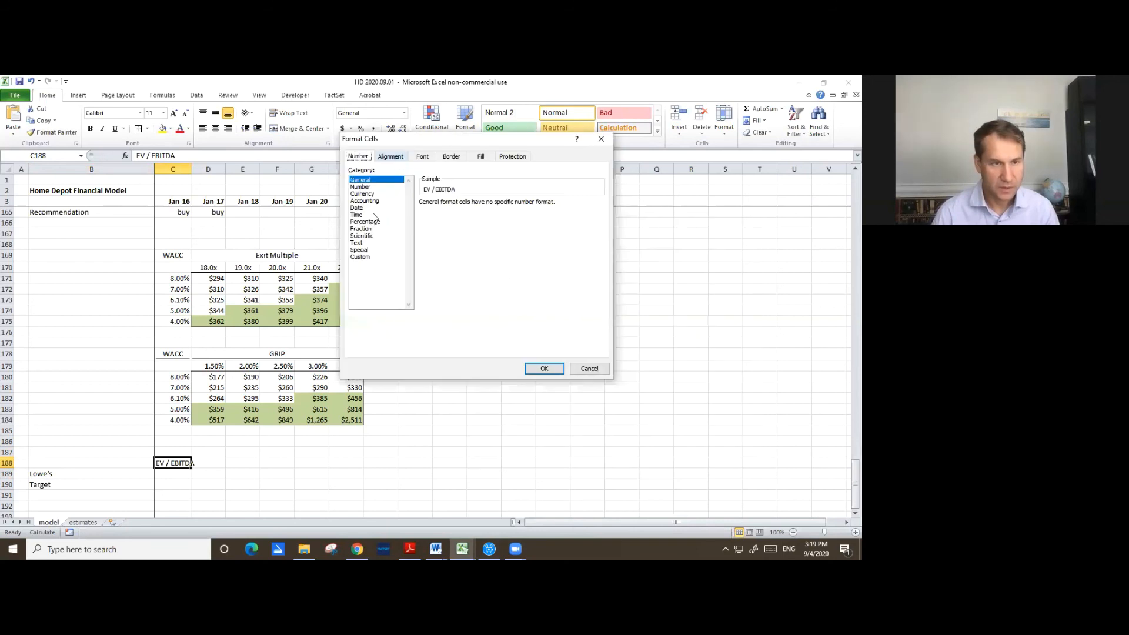
click(361, 251)
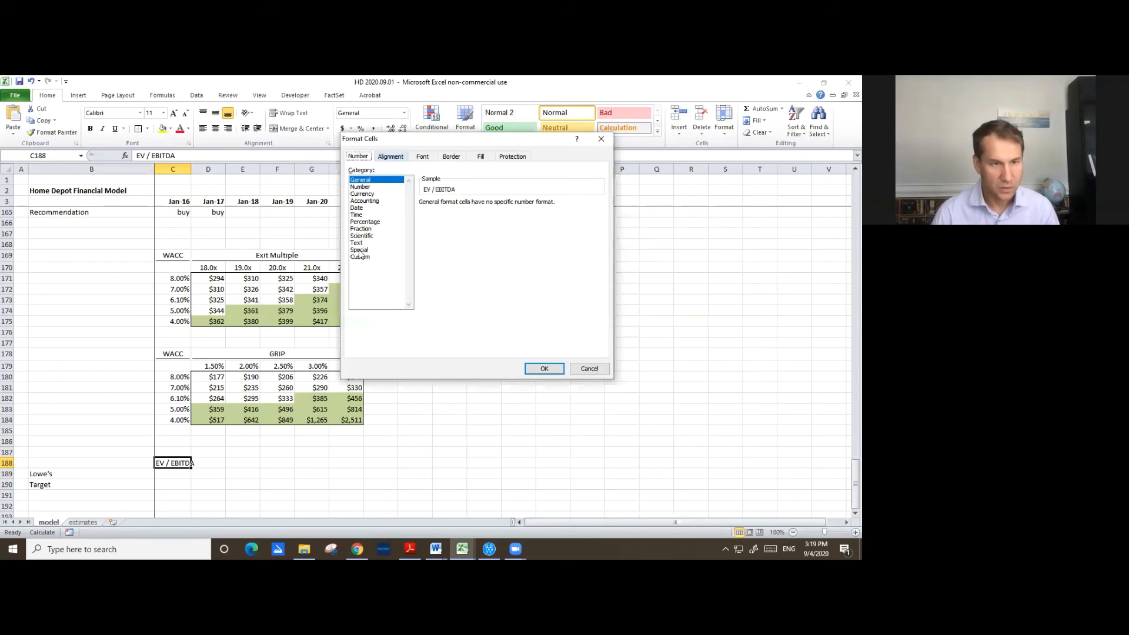
click(542, 366)
scroll(286, 476, down, 1)
key(alt+h)
key(a)
key(c)
- Enter the column header "Implied EV" in D188
click(212, 444)
scroll(242, 445, down, 1)
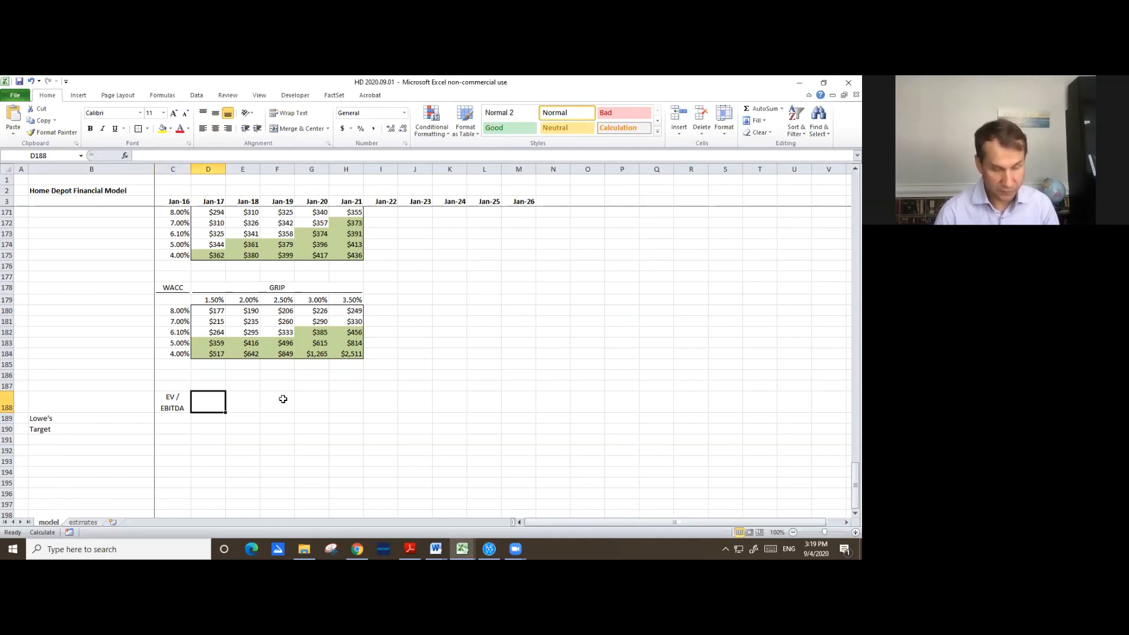
text(Imp)
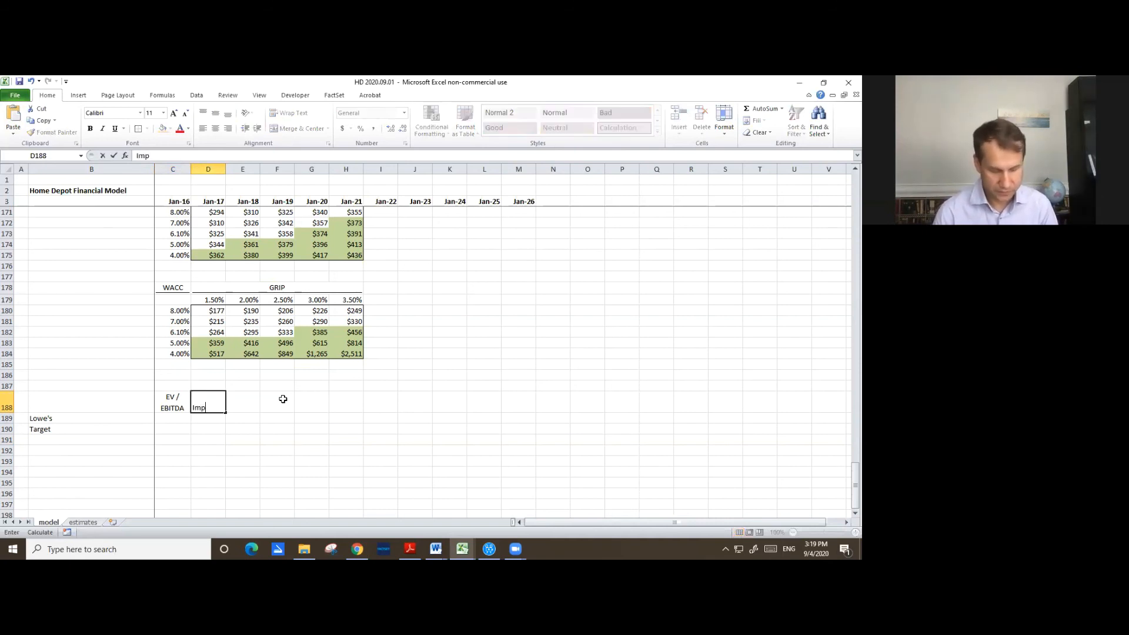
text(lied EV)
key(Left)
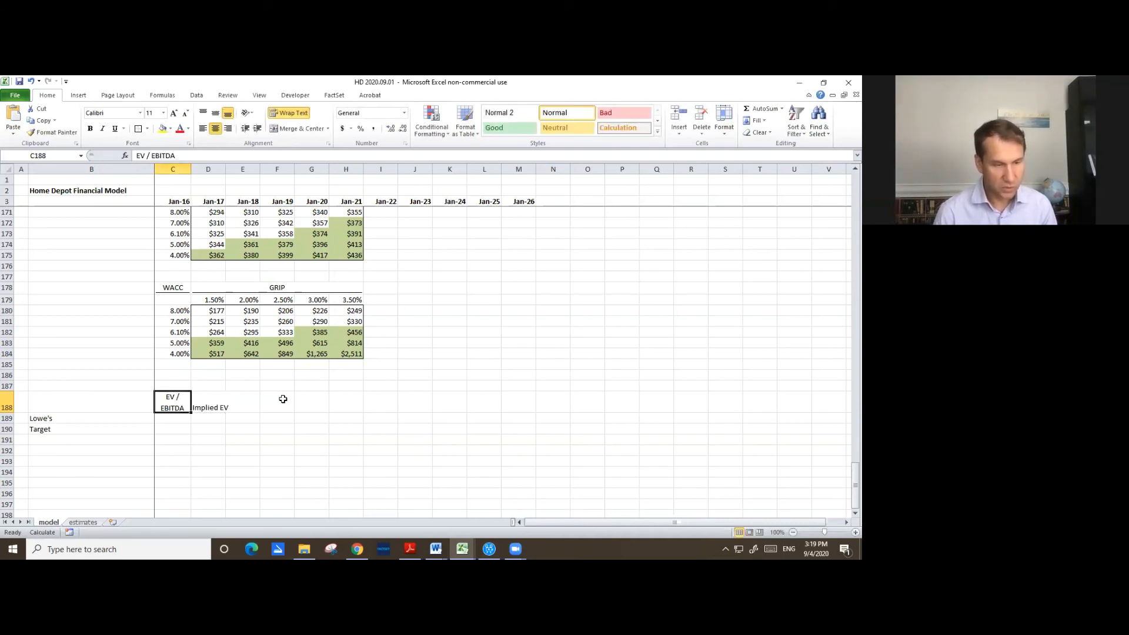
- Copy the header formatting of C188 across C188:I188 with Paste Special
key(ctrl+c)
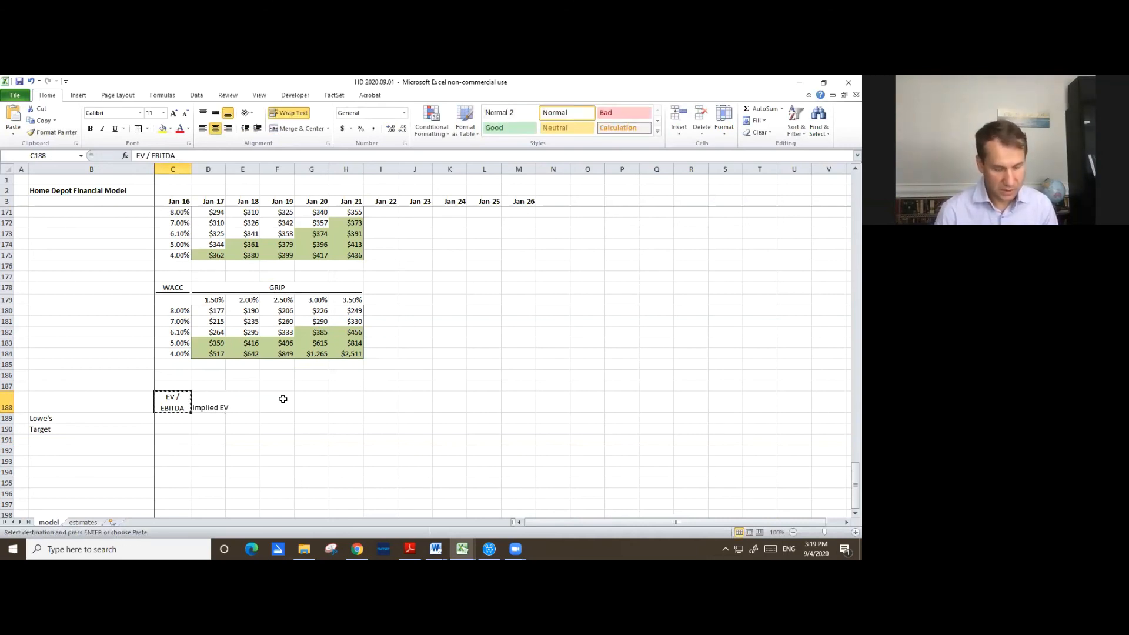
key(shift+Right)
key(shift+Right)
key(shift+Right)
key(shift+Right)
key(shift+Right)
key(shift+Right)
key(ctrl+alt+v)
key(v)
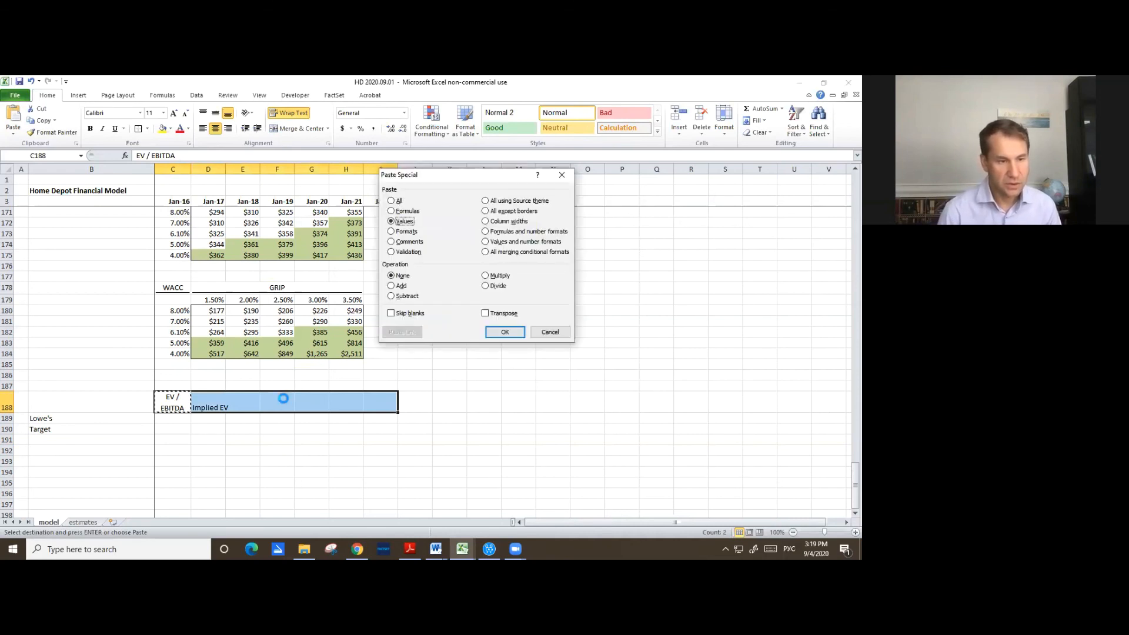
key(Return)
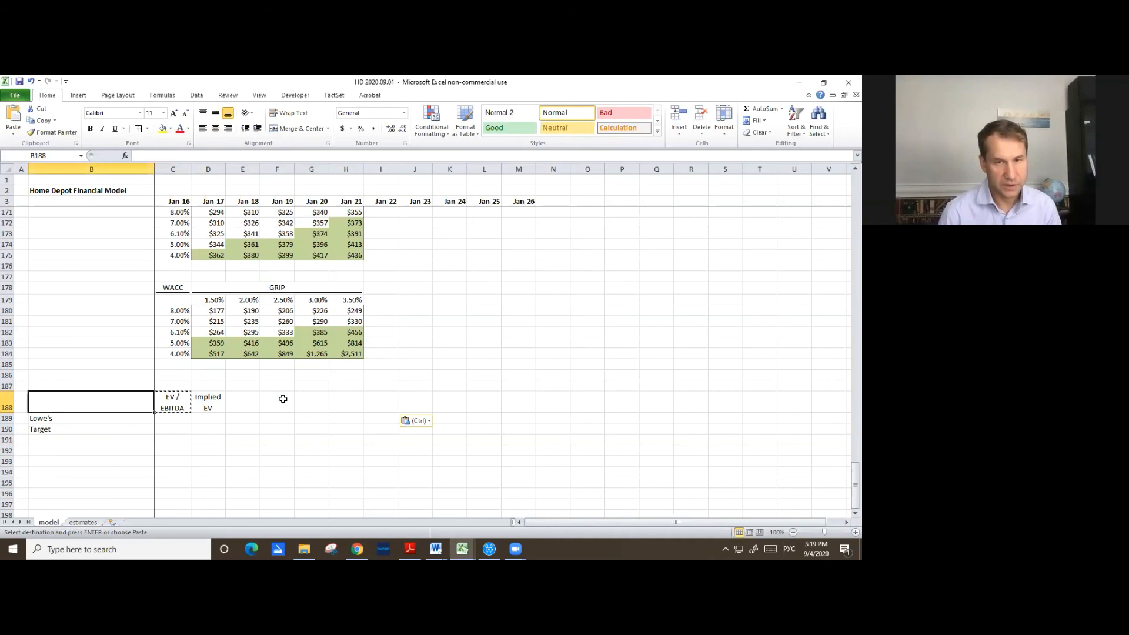
- Add a Net Debt column header in E188 by linking it to the label in B159
key(Right)
key(Right)
key(Right)
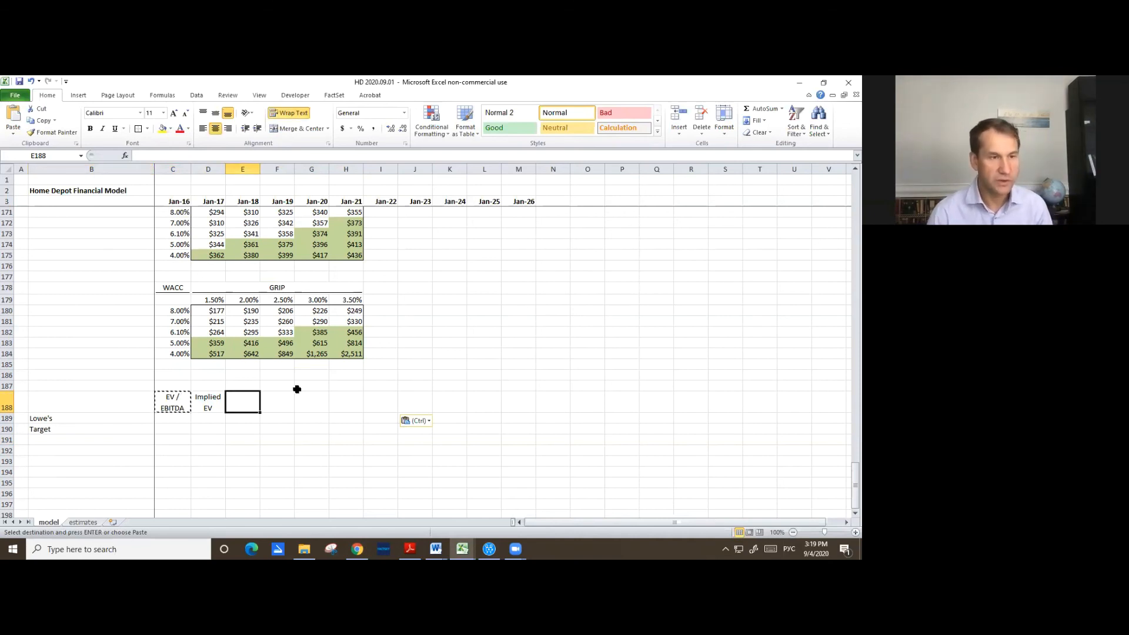
scroll(247, 306, up, 4)
scroll(174, 300, up, 2)
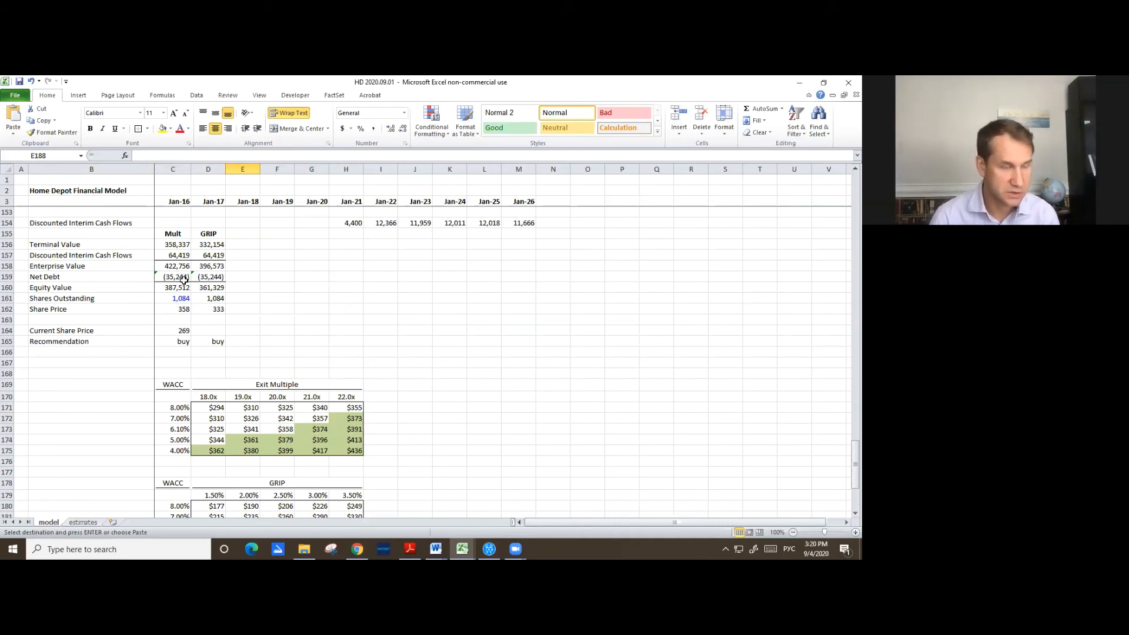
scroll(184, 280, down, 1)
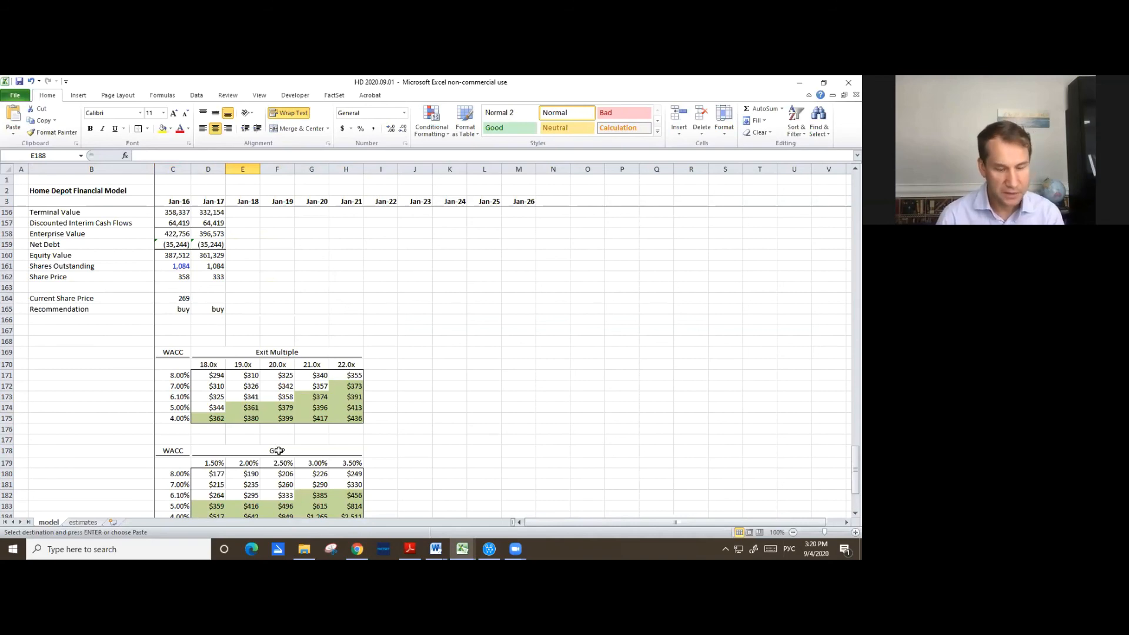
scroll(278, 451, down, 3)
text(=)
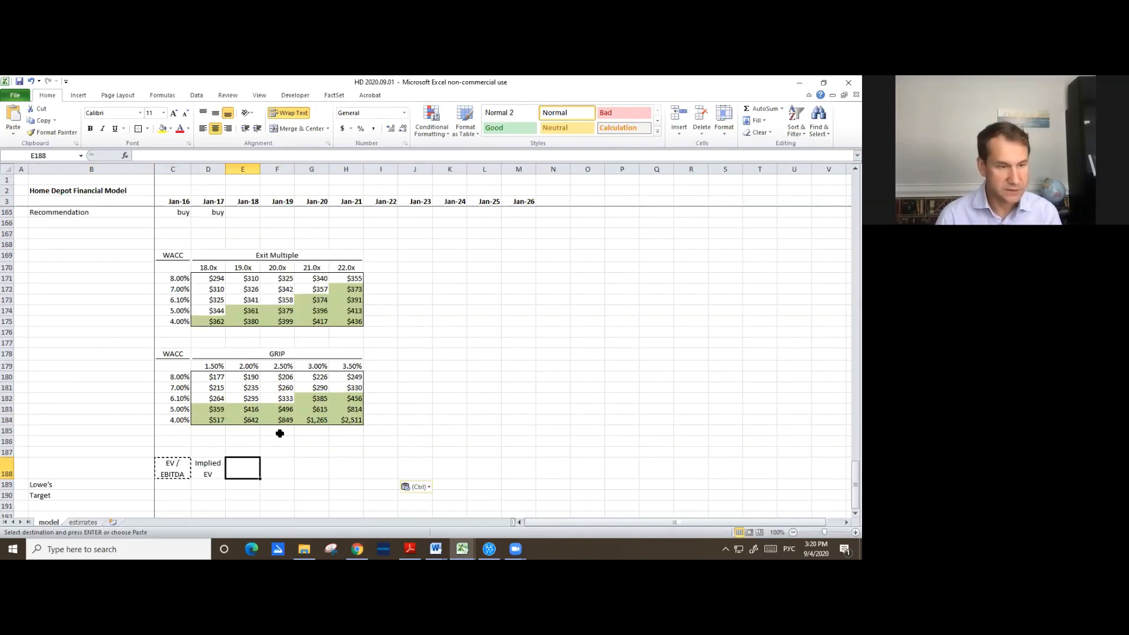
scroll(222, 400, up, 7)
click(88, 374)
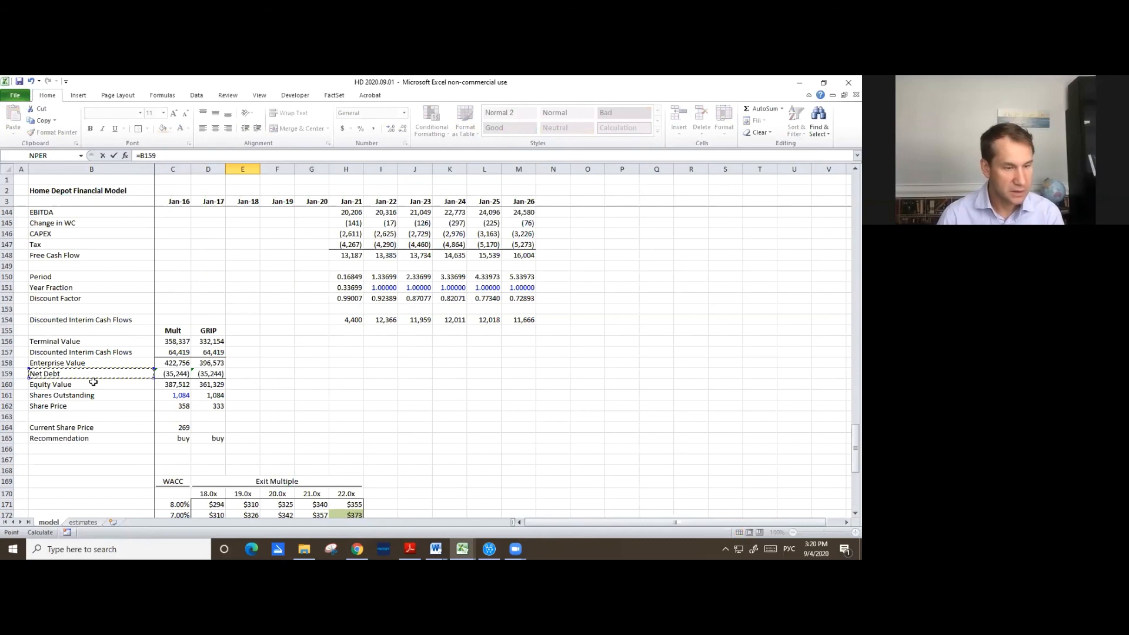
key(Return)
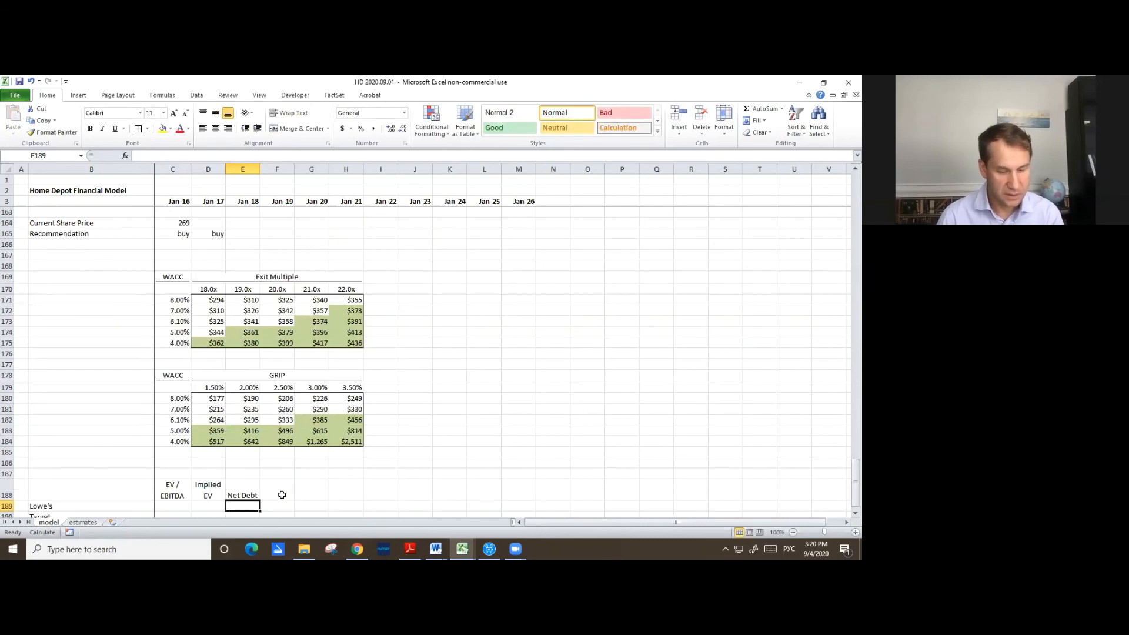
- Add an Equity Value column header in F188 by linking it to the label in B160
click(282, 495)
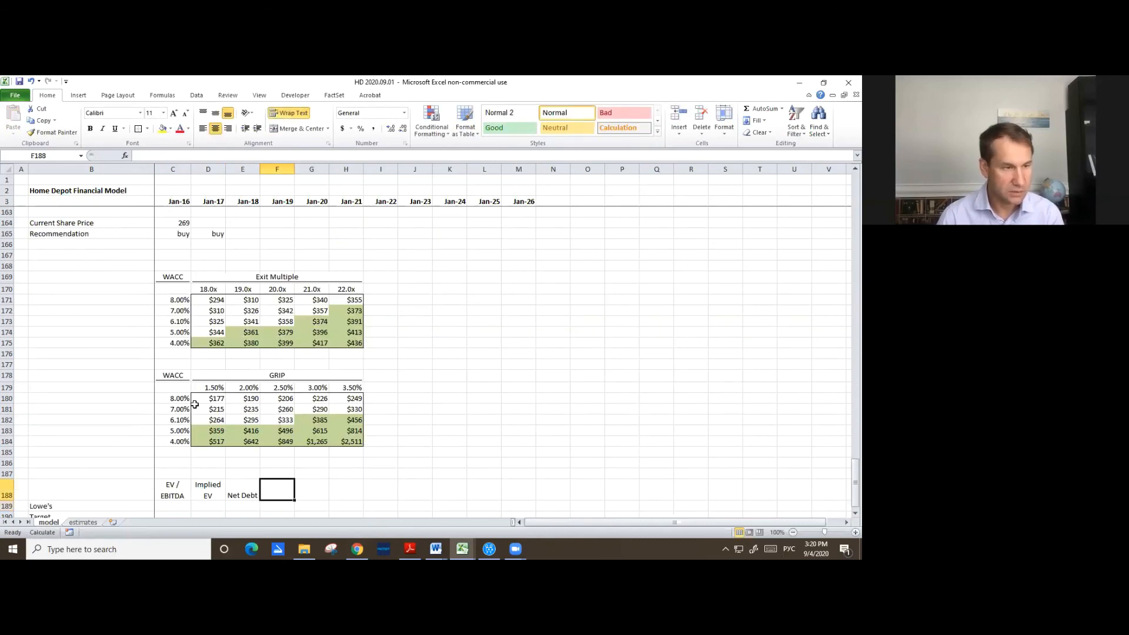
text(=)
scroll(78, 400, up, 7)
click(76, 405)
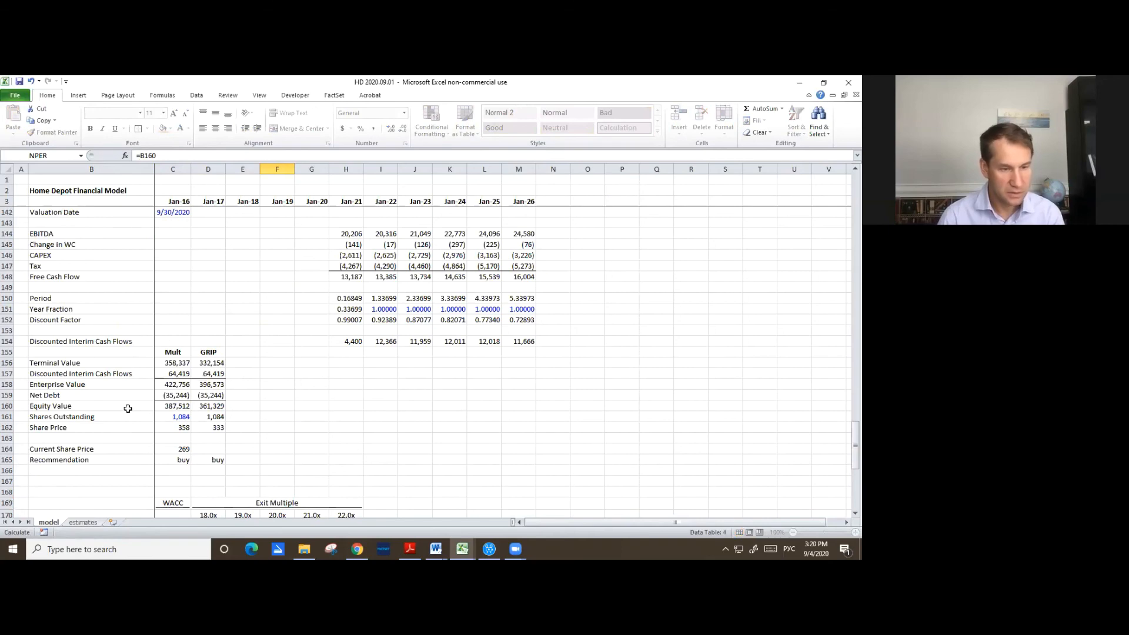
key(Return)
- Add a Share Price column header in G188 by linking it to the label in B162
click(307, 422)
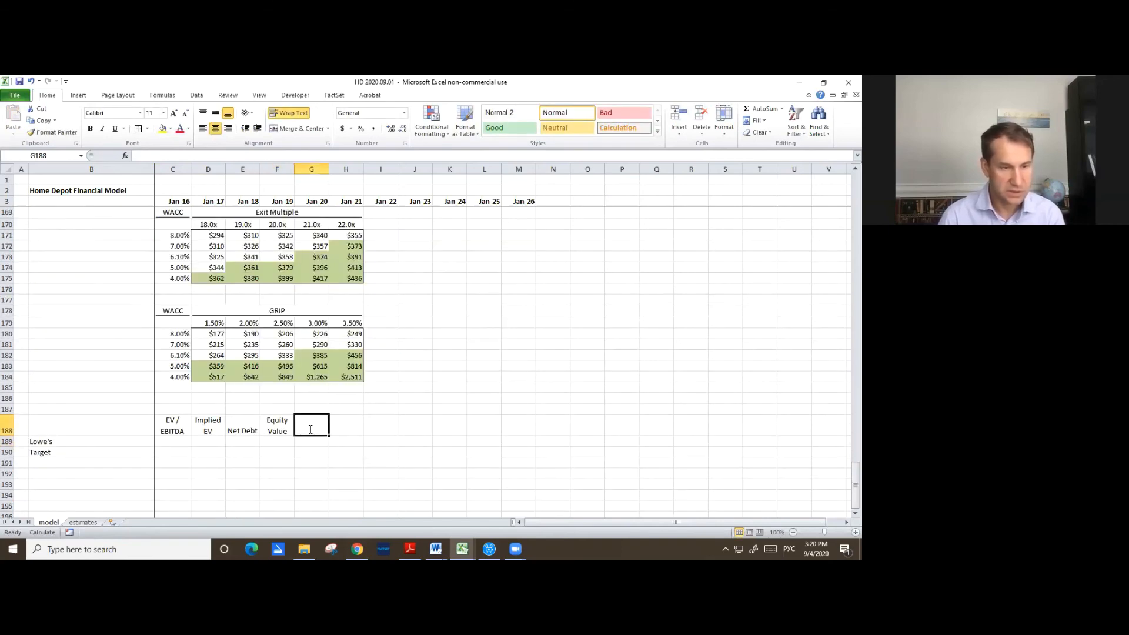
text(=)
scroll(276, 423, up, 5)
click(88, 298)
key(Return)
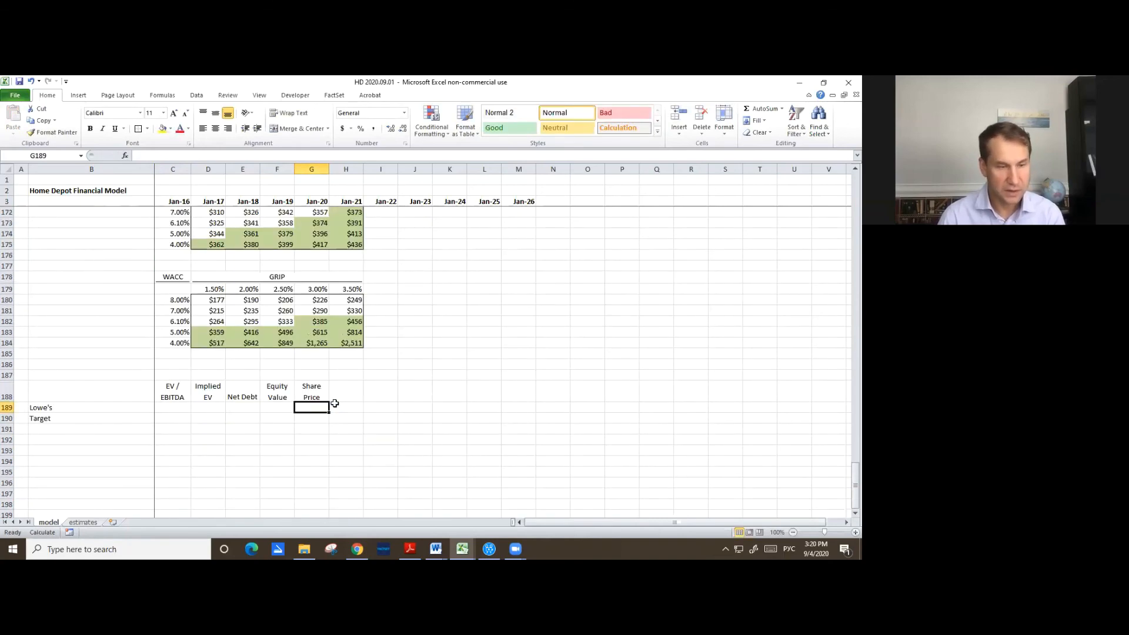
click(333, 393)
scroll(121, 306, up, 6)
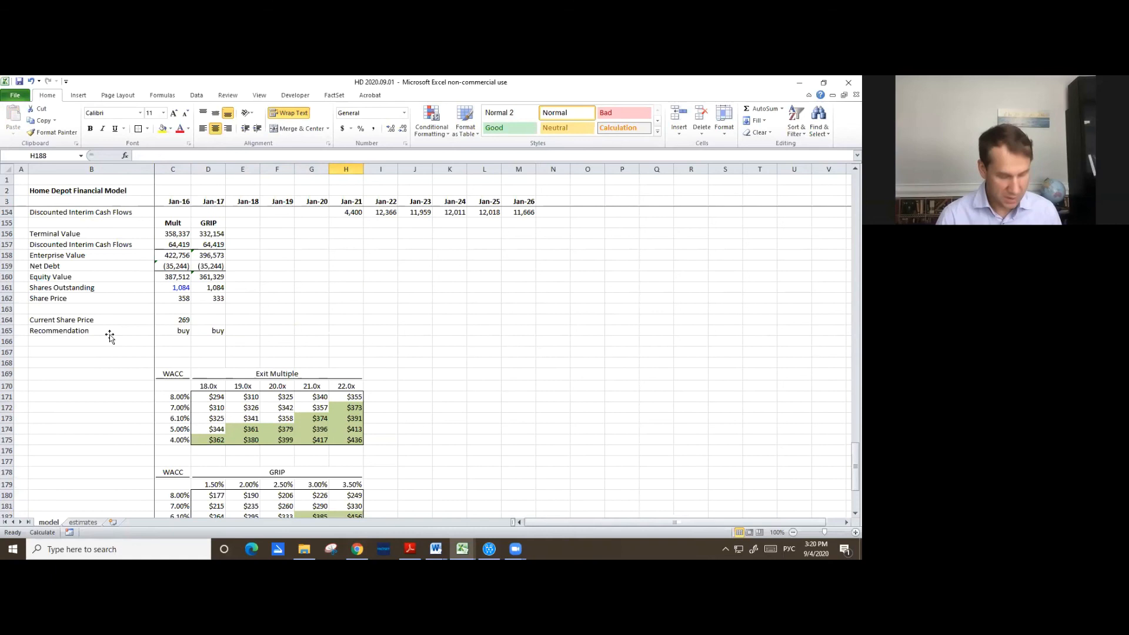
click(109, 335)
key(ctrl+c)
scroll(312, 414, down, 3)
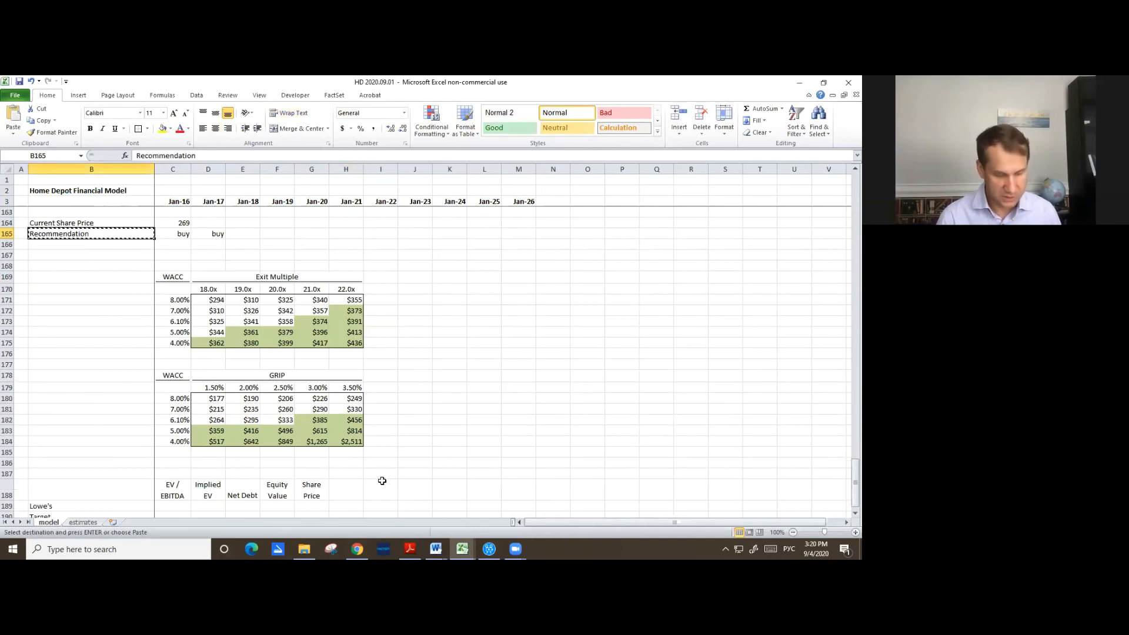
click(349, 488)
text(Кус)
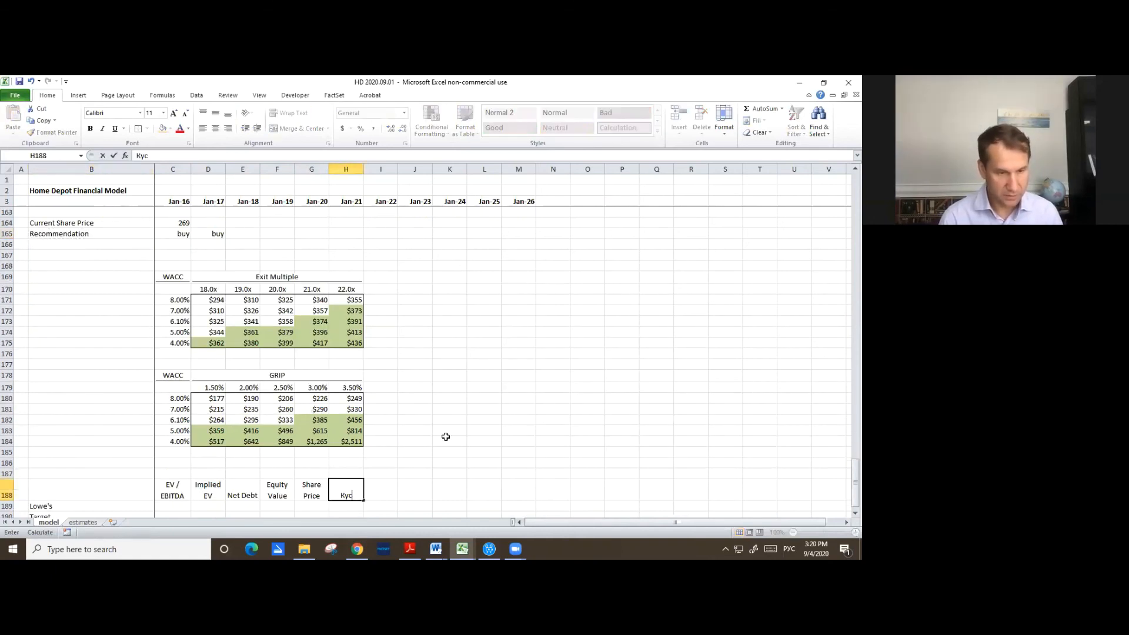
text(щь)
key(Return)
- Switch to the English input language and add a Recom column header in H188
key(alt+shift)
key(Up)
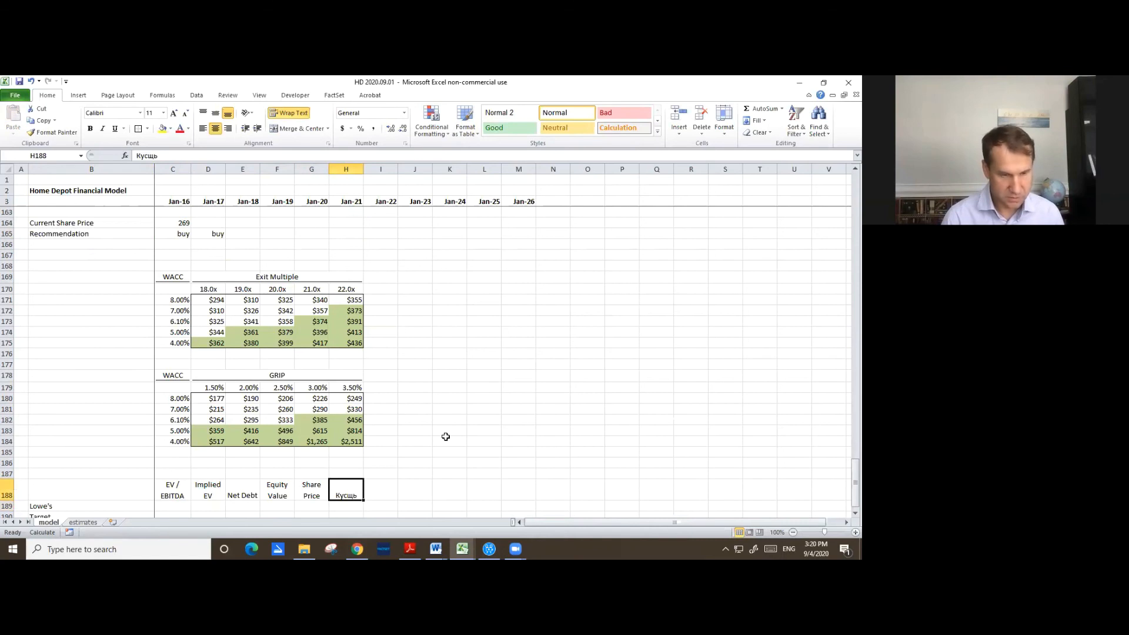
text(Recom)
key(Return)
- Make the comparables table headers in C188:H188 bold
scroll(439, 434, down, 2)
drag(172, 425, 344, 435)
key(ctrl+b)
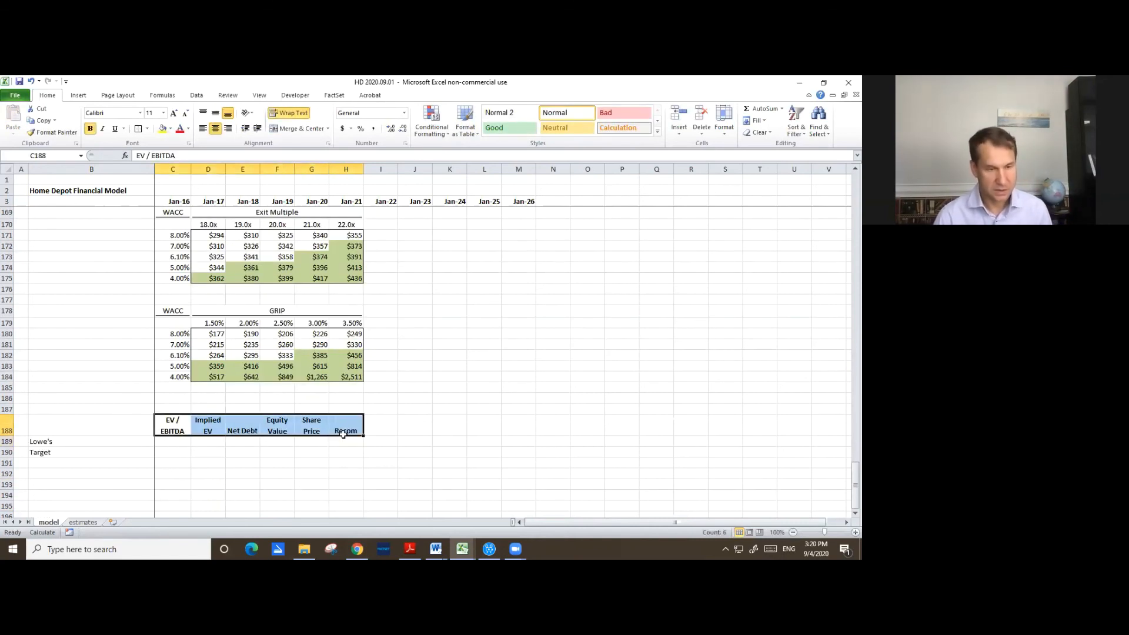
click(414, 472)
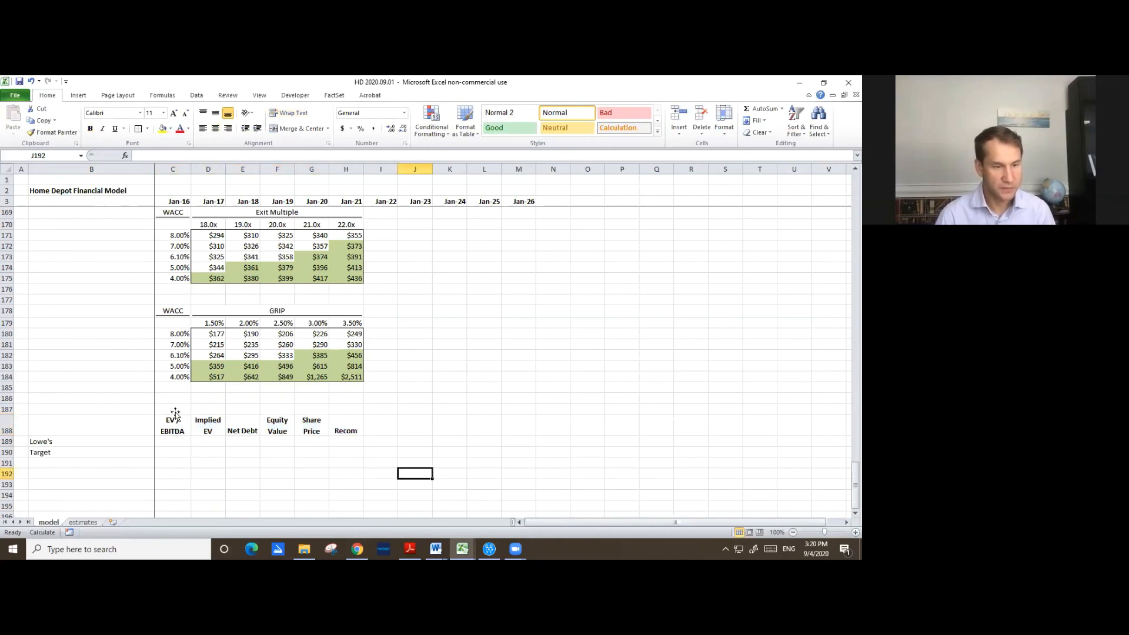
- Copy the DCF exit multiple in C141 into the EV / EBITDA cells C189:C190 for Lowe's and Target
scroll(174, 411, down, 1)
click(175, 410)
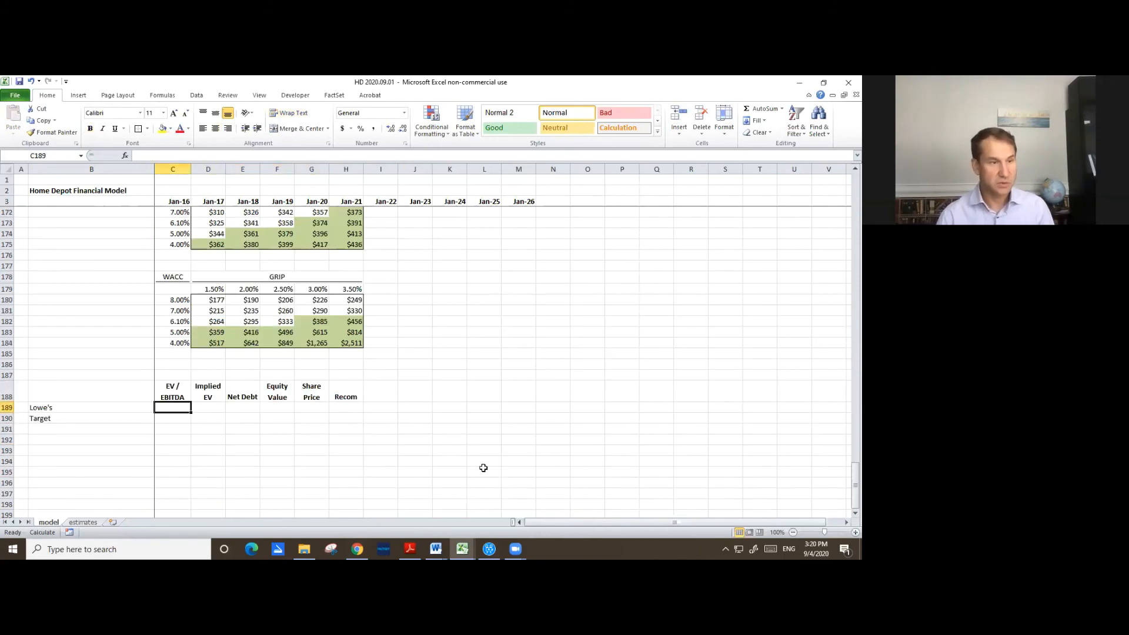
scroll(365, 412, up, 5)
scroll(178, 296, up, 8)
click(178, 296)
key(ctrl+c)
scroll(225, 446, down, 11)
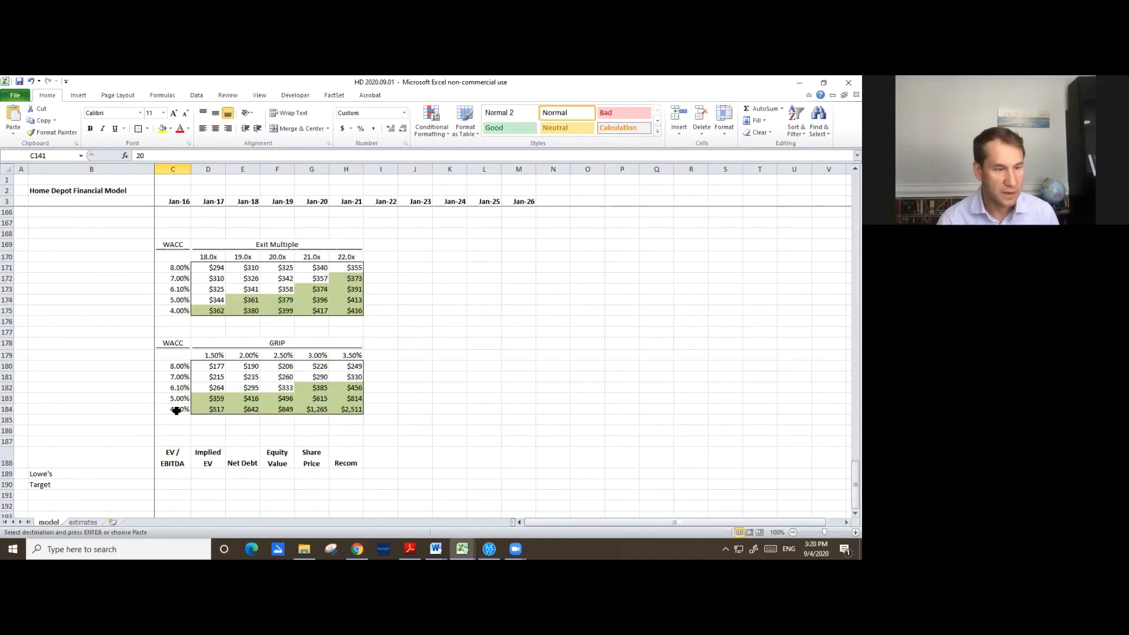
scroll(176, 411, down, 2)
drag(176, 411, 177, 418)
key(ctrl+v)
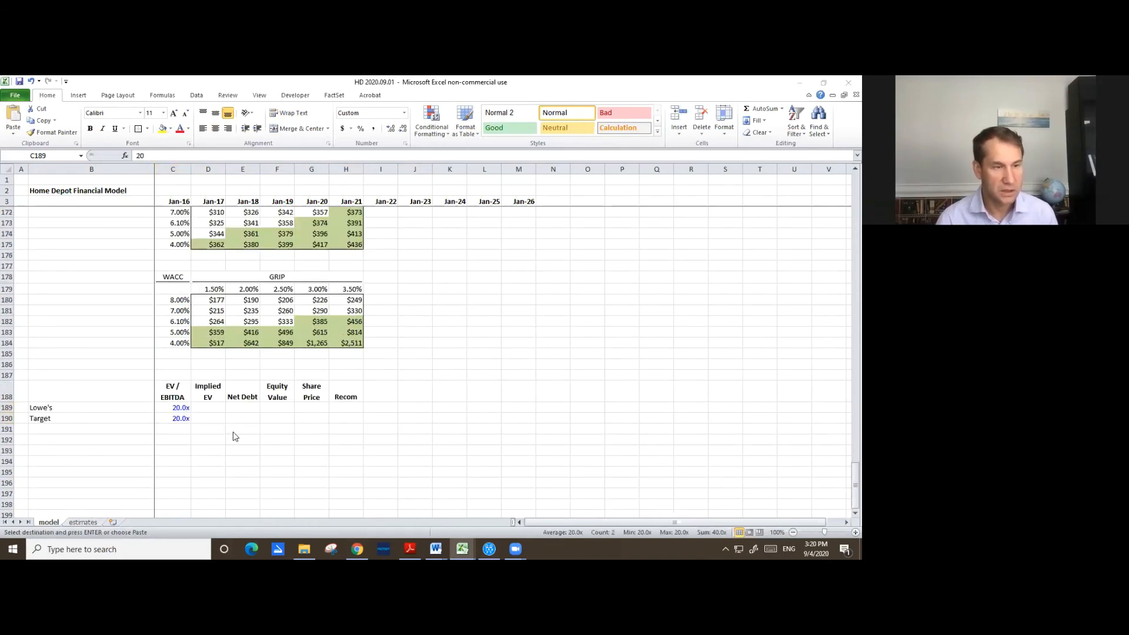
- Check the Lowe's and Target EV/EBITDA multiples in the FactSet comps in the browser, and set C189 to 12.0x and C190 to 11.0x in Excel
key(alt+Tab)
key(alt+Tab)
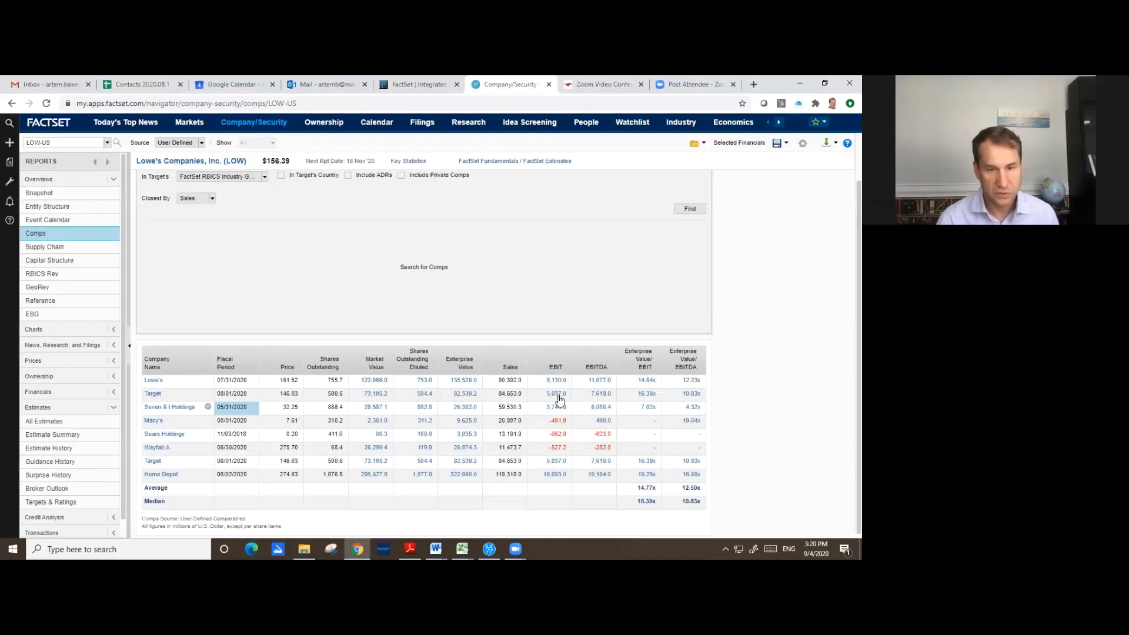
click(696, 393)
click(696, 381)
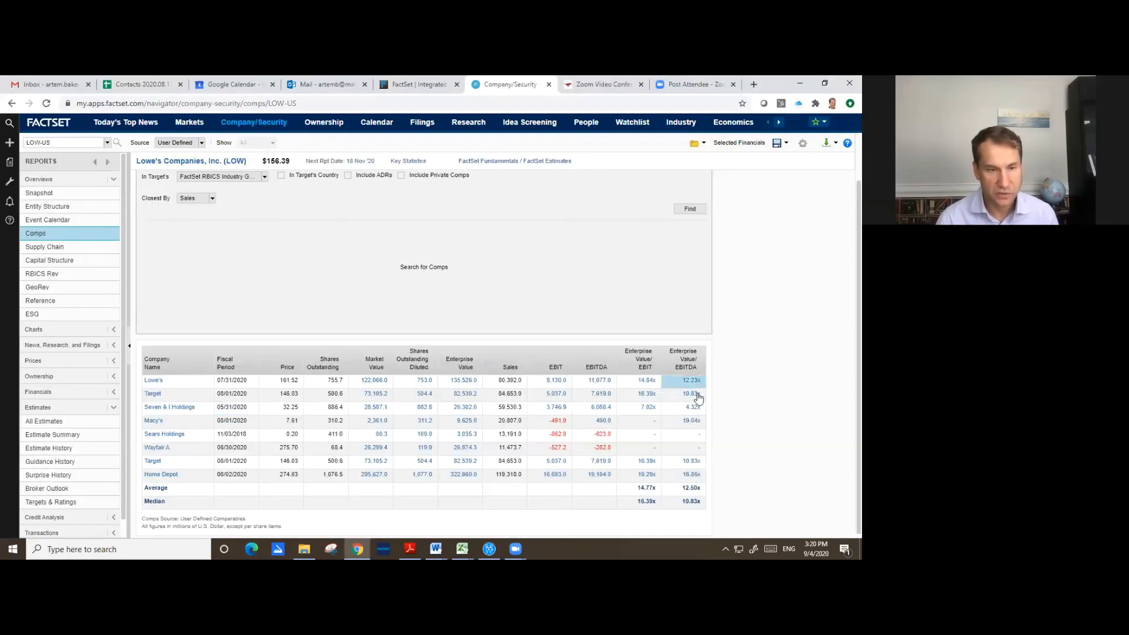
shift+click(696, 393)
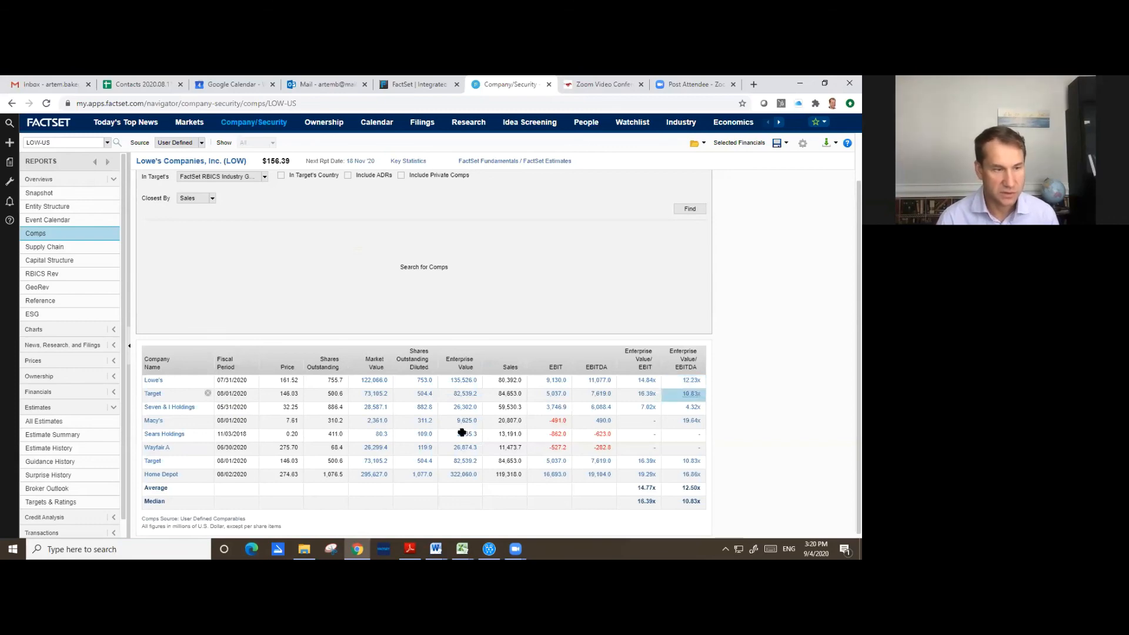
key(alt+Tab)
key(shift+Up)
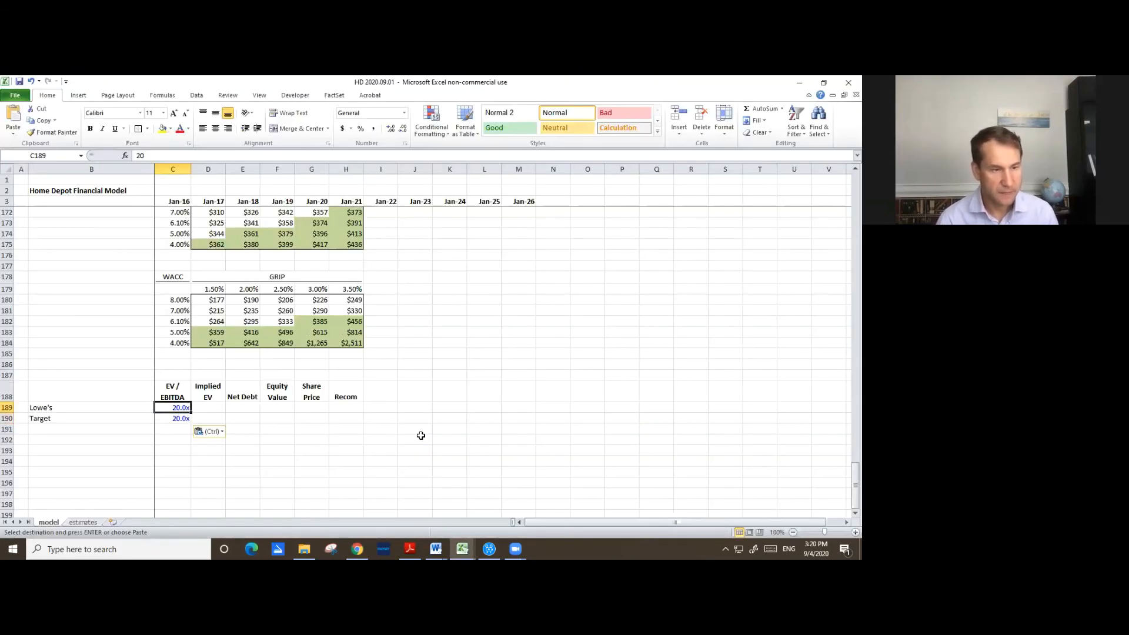
key(Return)
text(11)
key(ctrl+Return)
- Calculate the Lowe's implied EV in D189 as the multiple in C189 times the Jan-20 EBITDA in G40
key(Up)
key(Right)
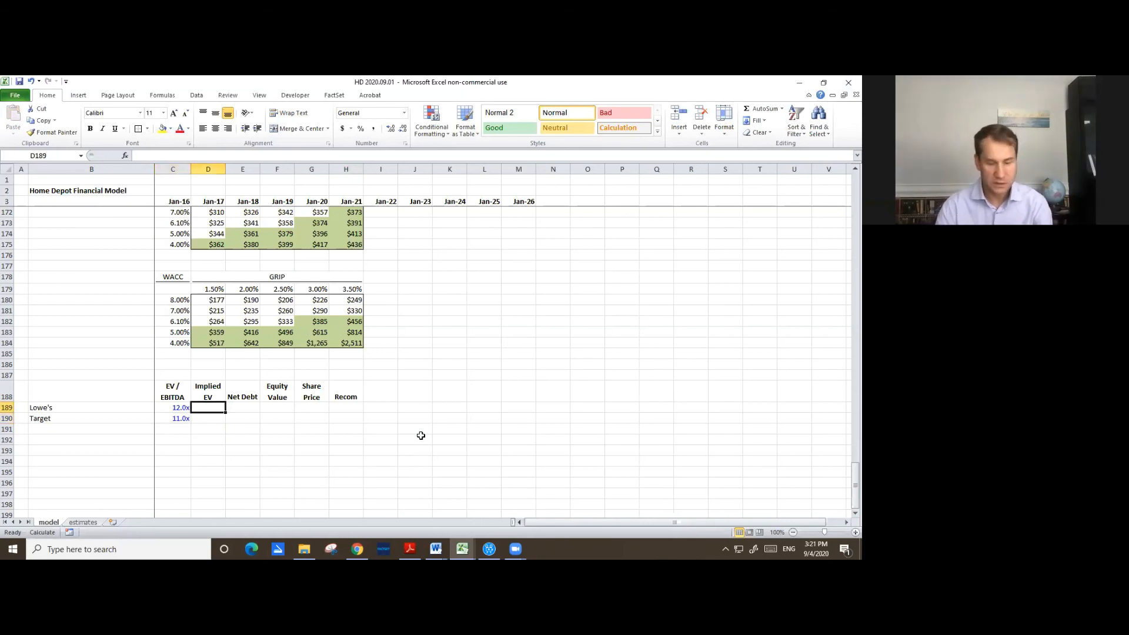
text(=)
key(Left)
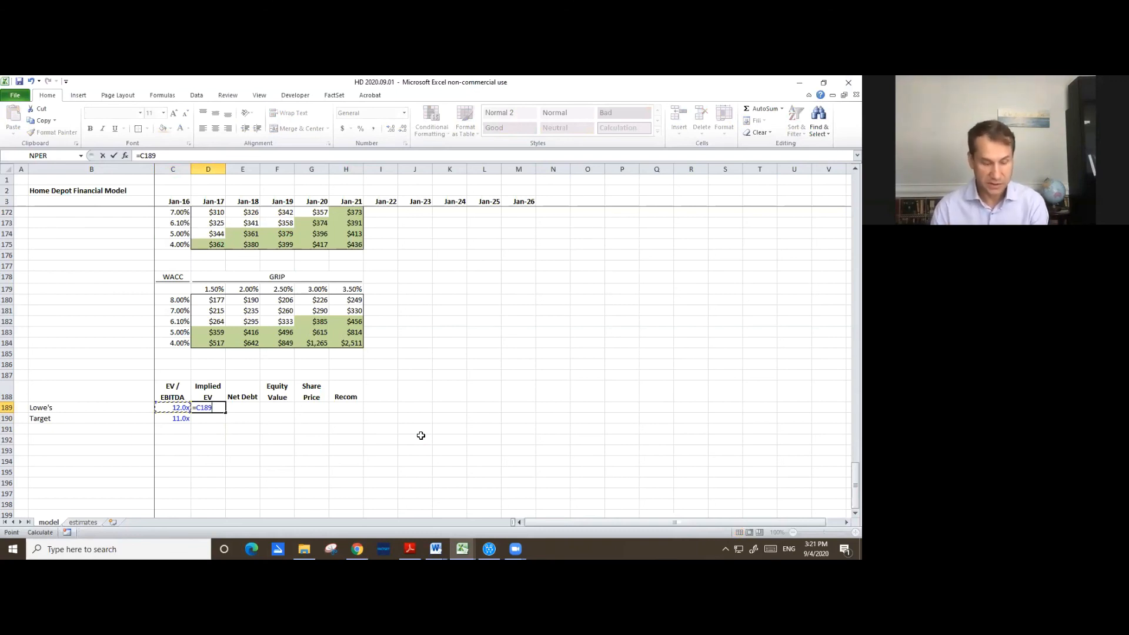
text(*)
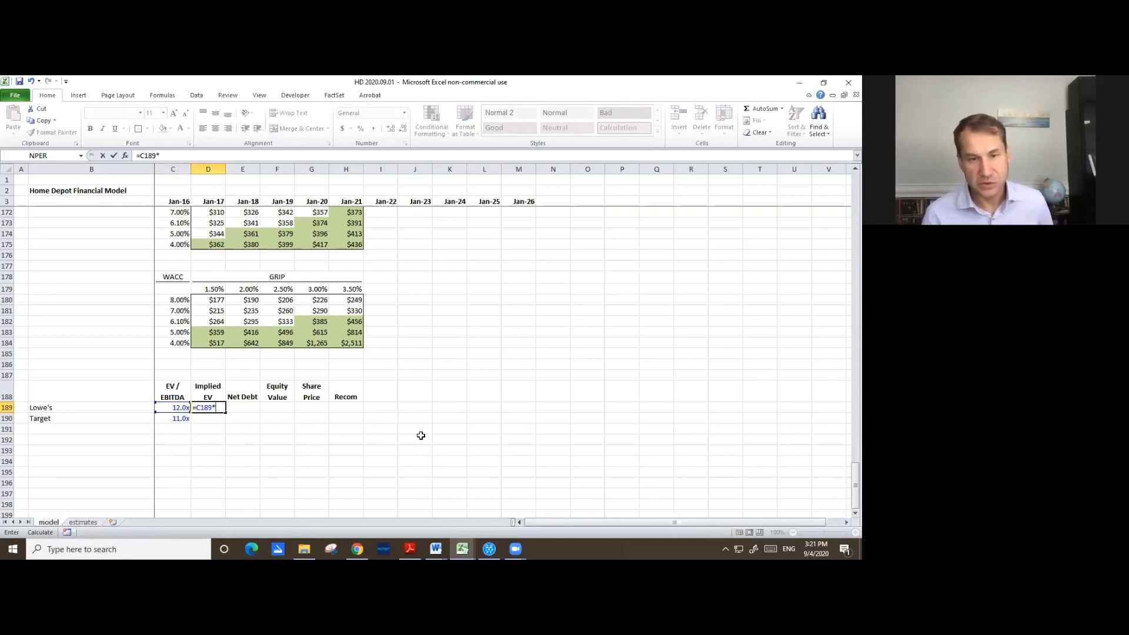
key(Page_Up)
key(Page_Up)
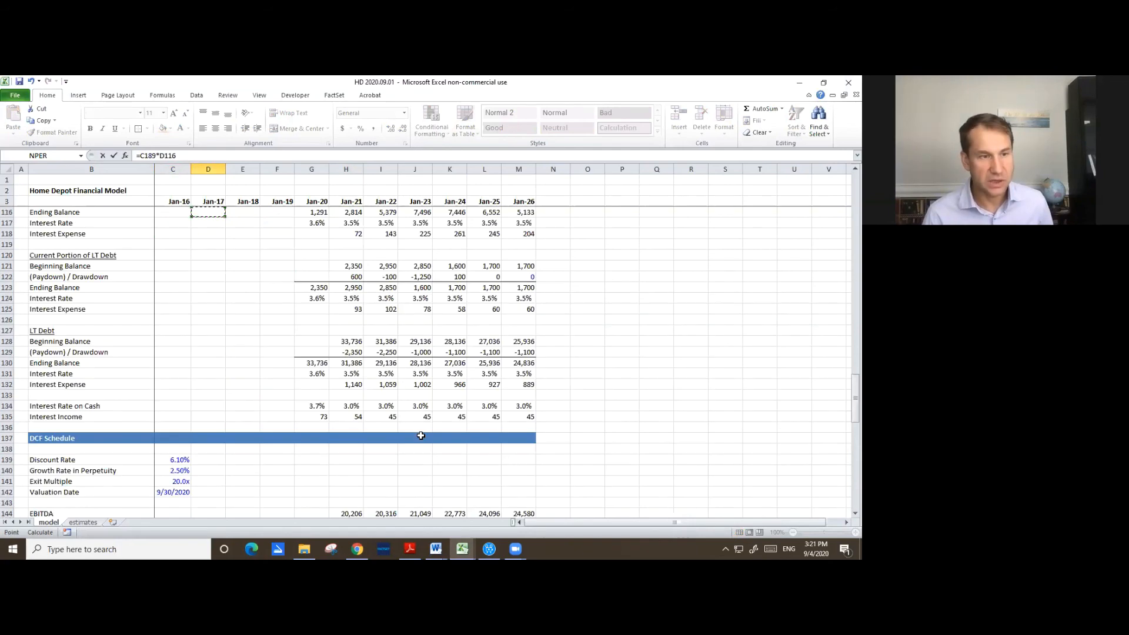
key(Page_Up)
key(Page_Up)
key(Page_Up)
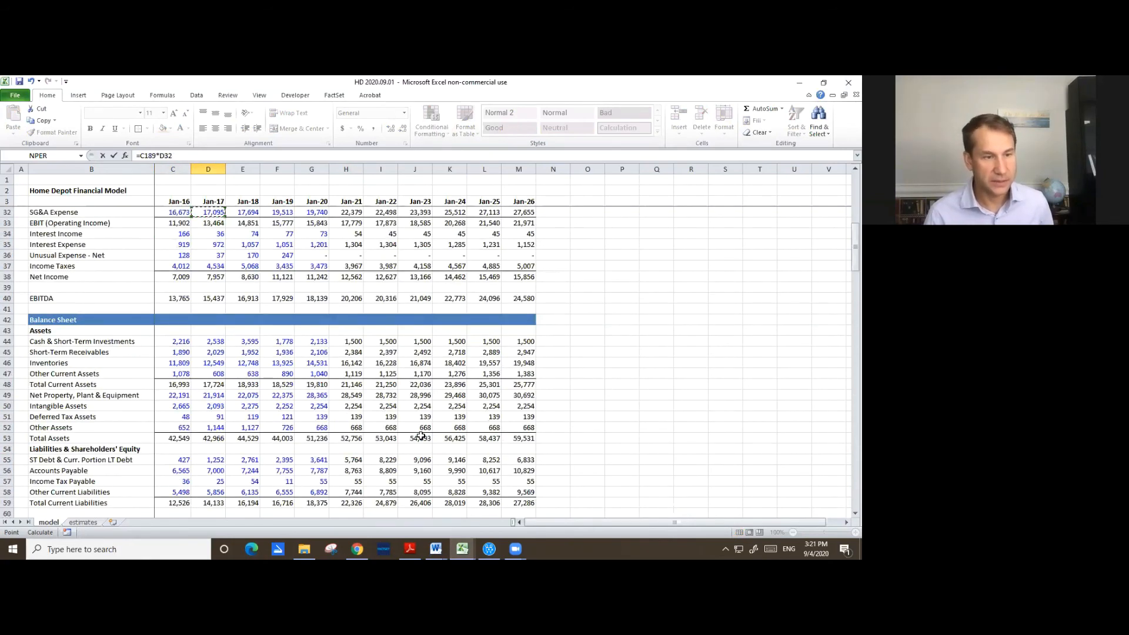
key(Page_Up)
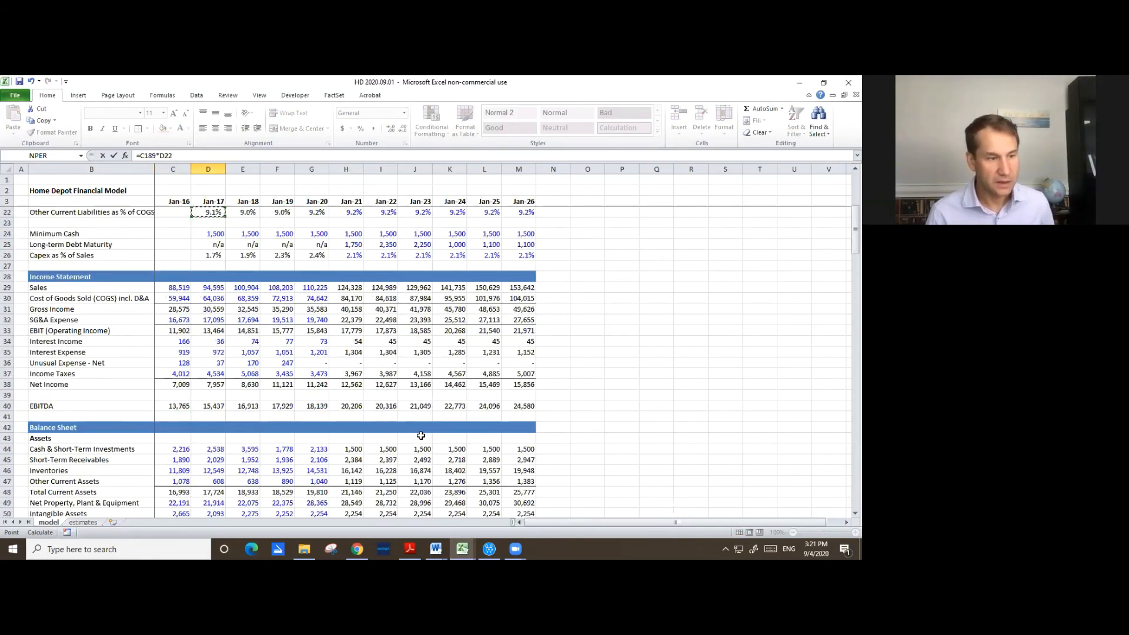
key(Down)
key(Down)
key(Down)
key(Down)
scroll(420, 435, up, 1)
key(Right)
key(Down)
key(Down)
key(Down)
key(Down)
key(Down)
key(Down)
key(Down)
key(Down)
key(Down)
key(Down)
key(Down)
key(Down)
key(Down)
key(Down)
key(Right)
key(Right)
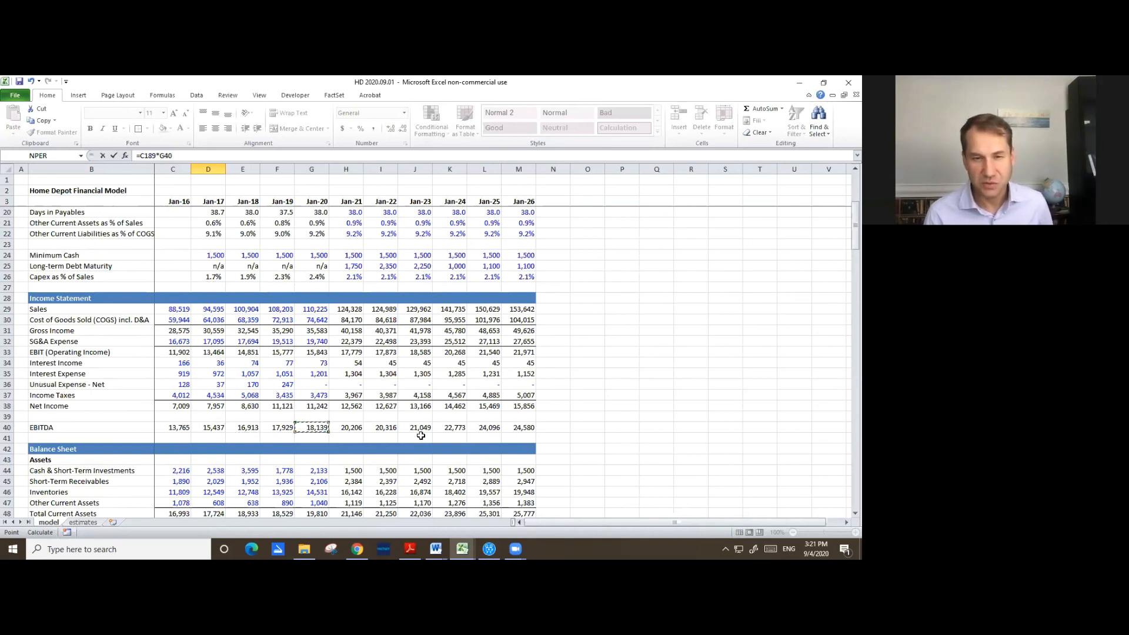
key(Return)
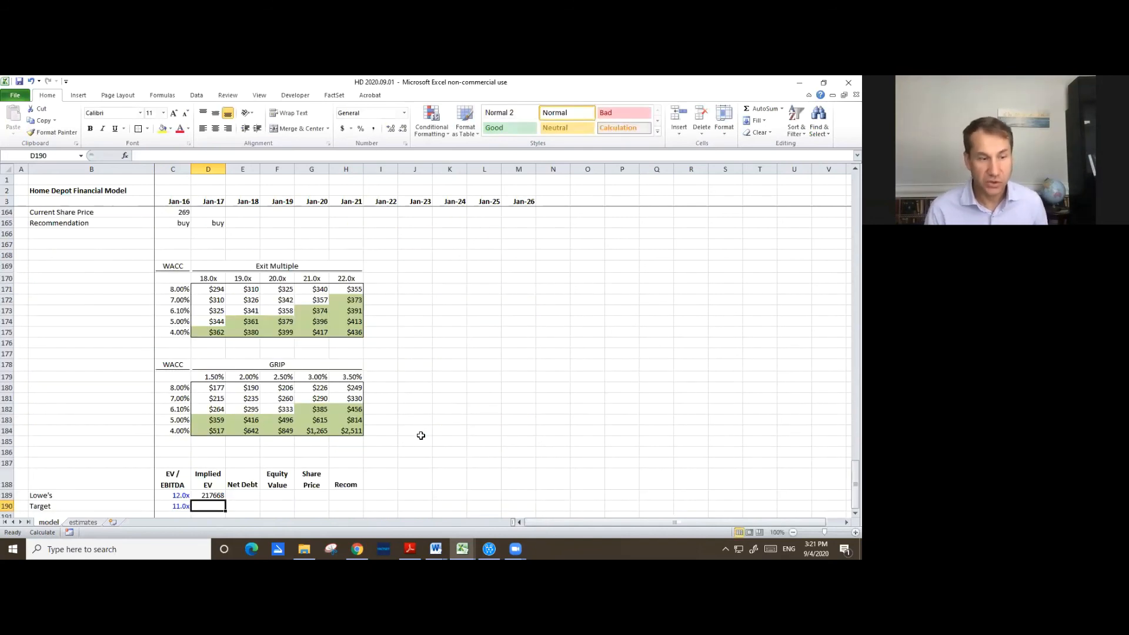
- Copy the formatting of the Terminal Value in C156 onto D189:H190 with Paste Special Formats
key(Up)
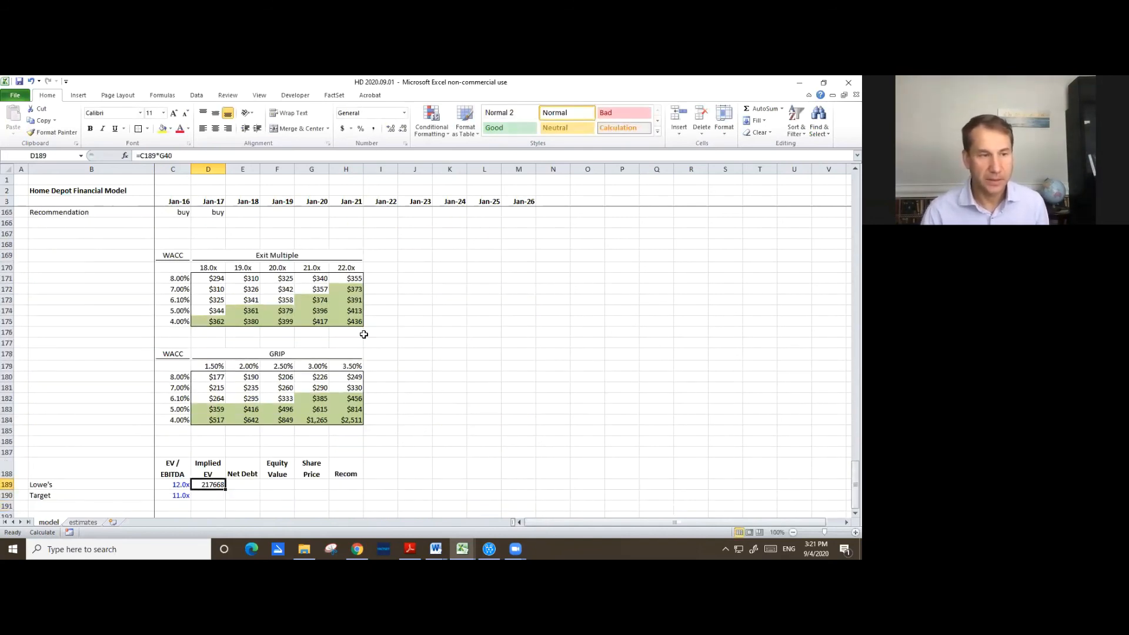
scroll(173, 242, up, 3)
scroll(177, 243, up, 1)
click(179, 244)
key(ctrl+c)
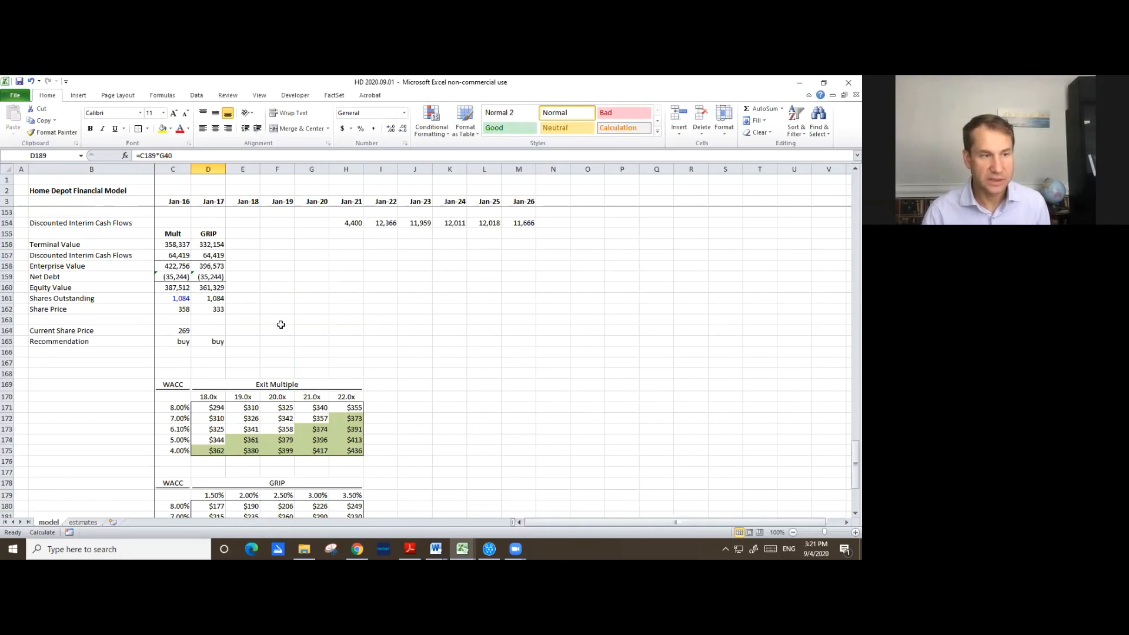
scroll(281, 324, down, 7)
drag(209, 386, 348, 397)
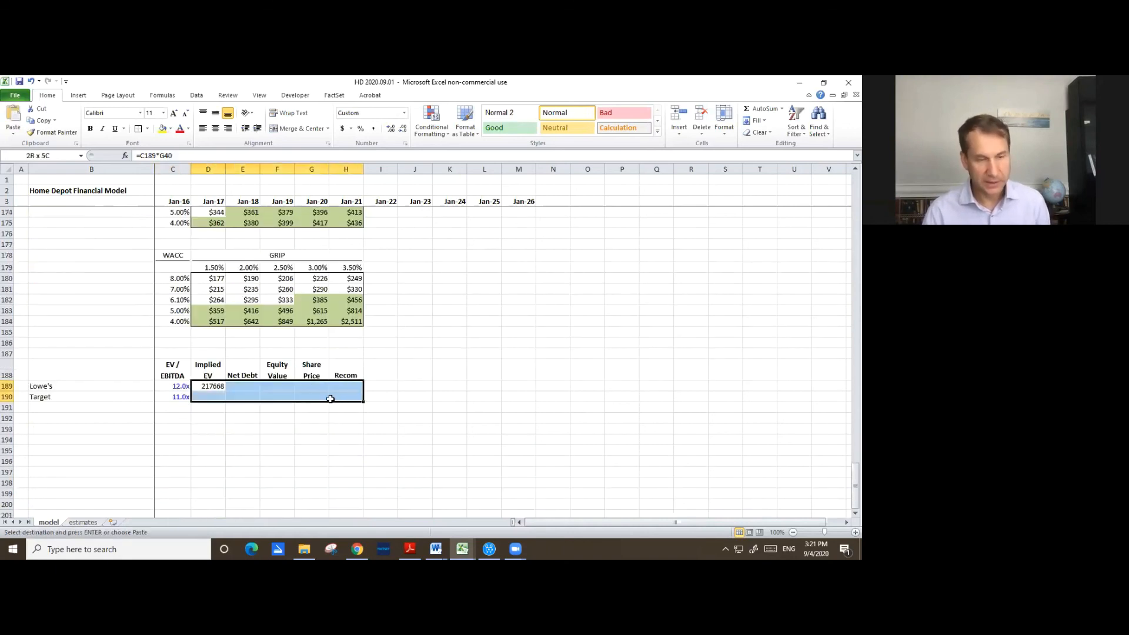
key(alt+e)
key(s)
key(t)
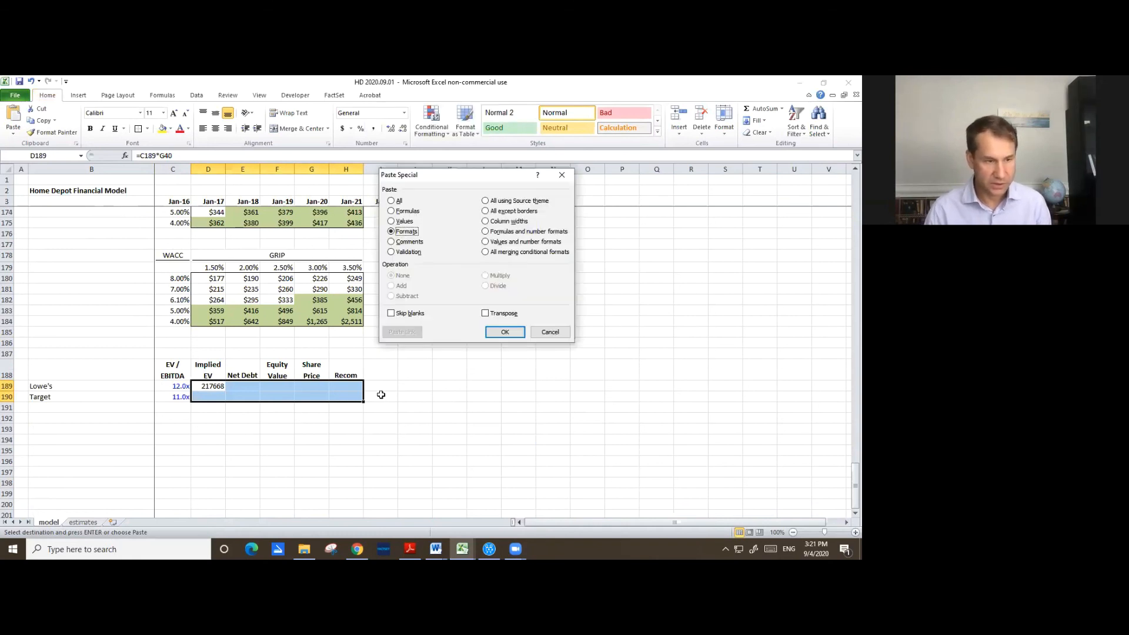
key(Return)
key(Left)
key(Right)
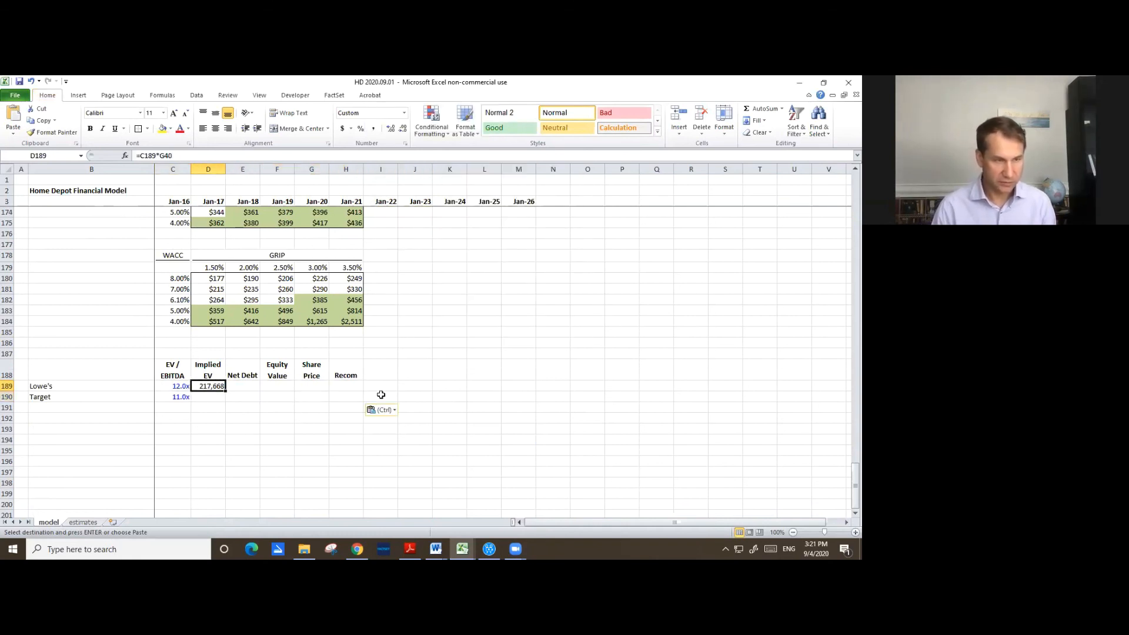
- Check the EBITDA reference in D189, make it absolute as $G$40, and copy the implied EV formula to D190 for Target
key(F2)
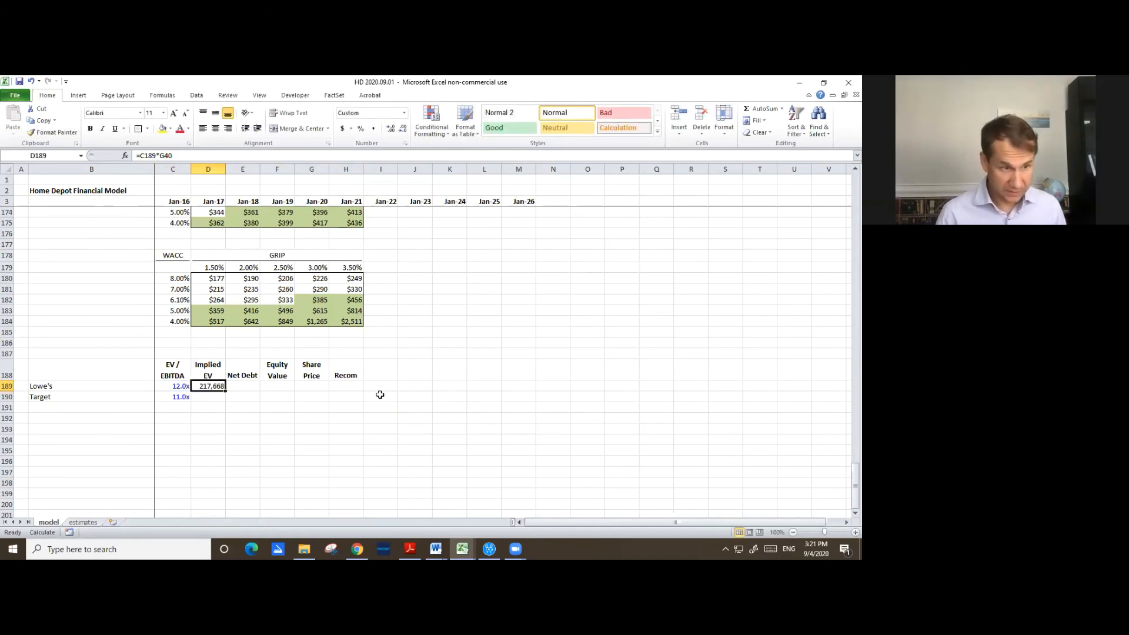
scroll(412, 375, up, 17)
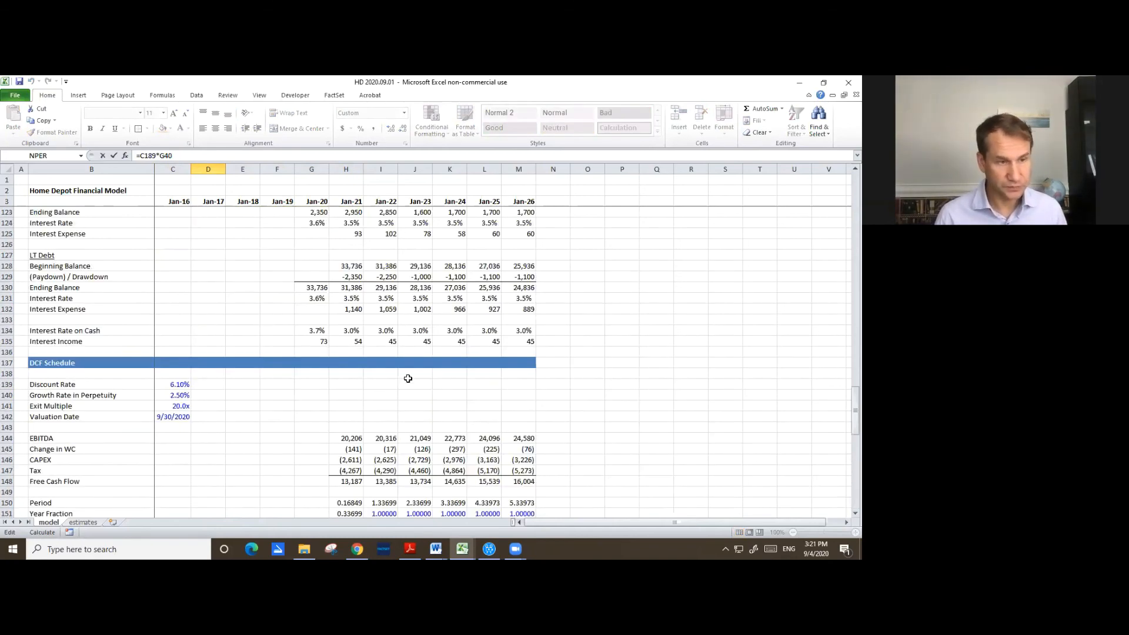
scroll(409, 378, up, 15)
scroll(407, 377, up, 16)
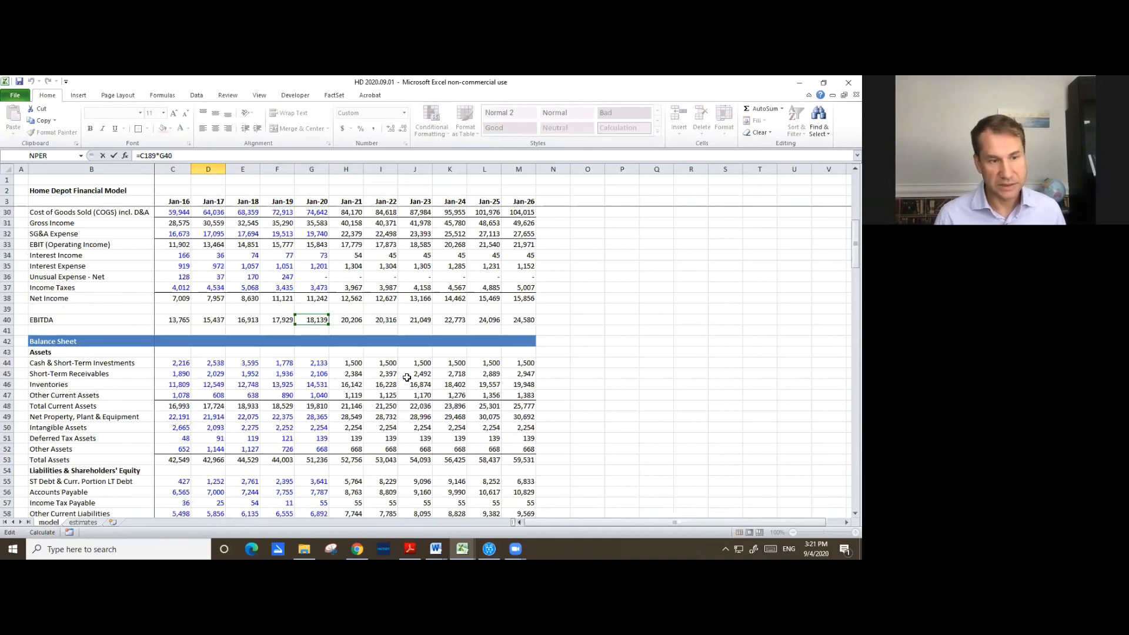
scroll(407, 377, down, 5)
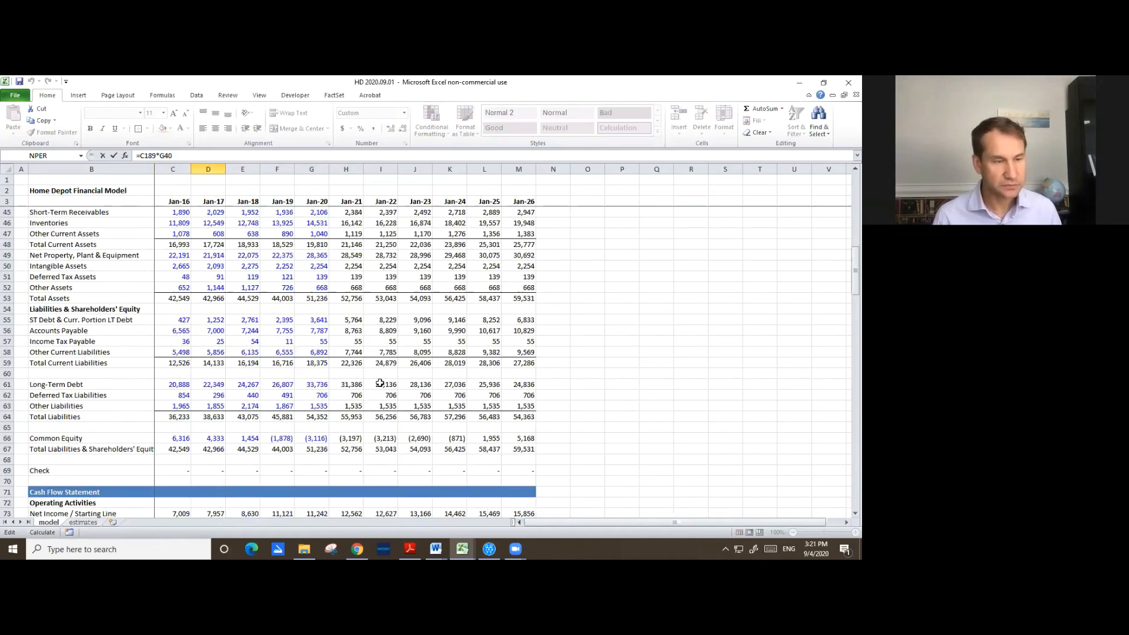
key(ctrl+Return)
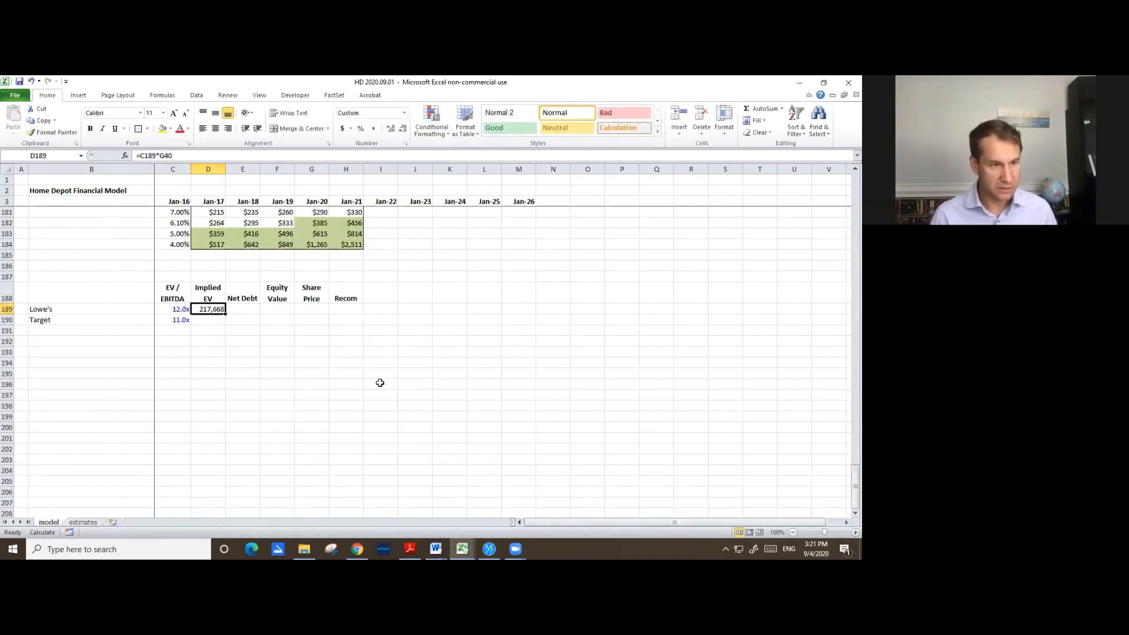
key(ctrl+c)
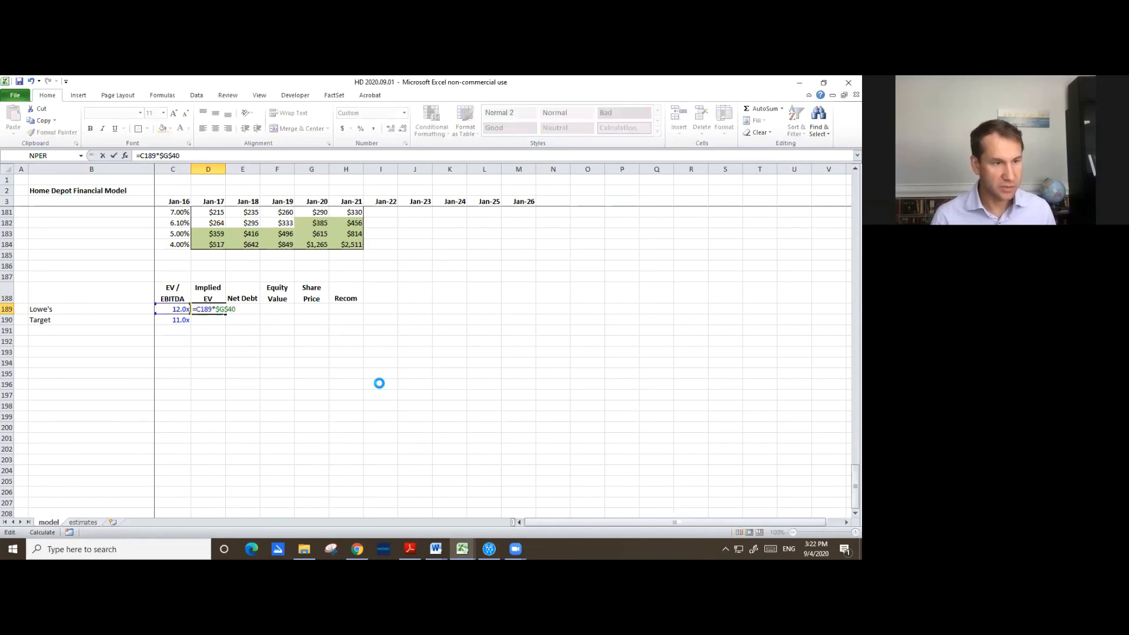
key(Down)
key(Return)
- Link the Lowe's Net Debt in E189 to the GRIP net debt in D159
key(Up)
key(Right)
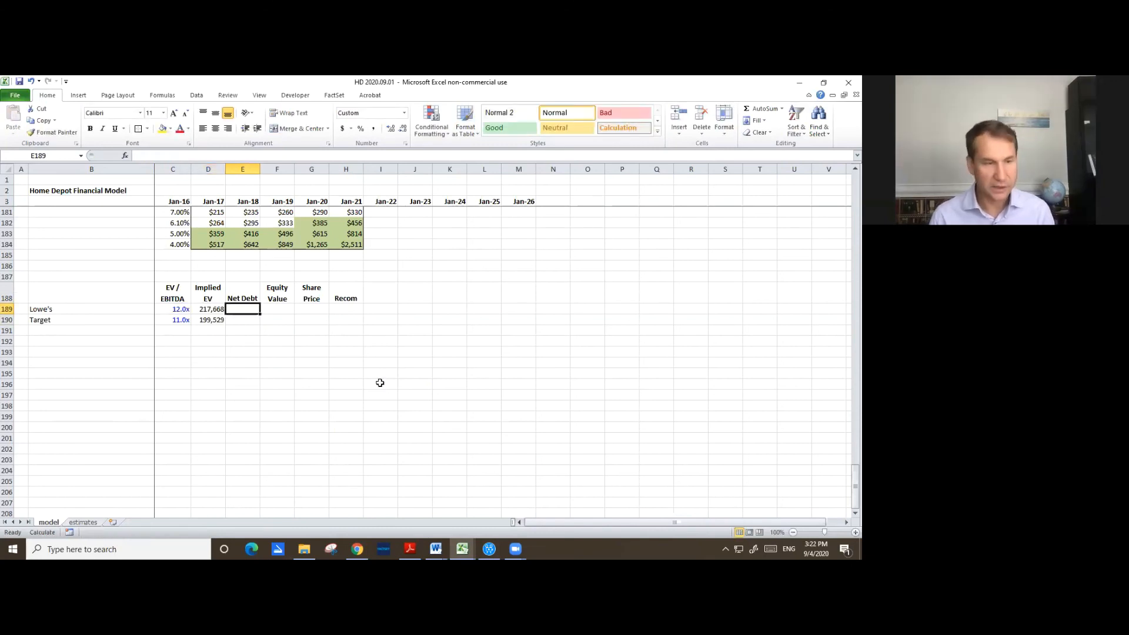
text(=)
key(Page_Up)
key(Up)
key(Up)
key(Left)
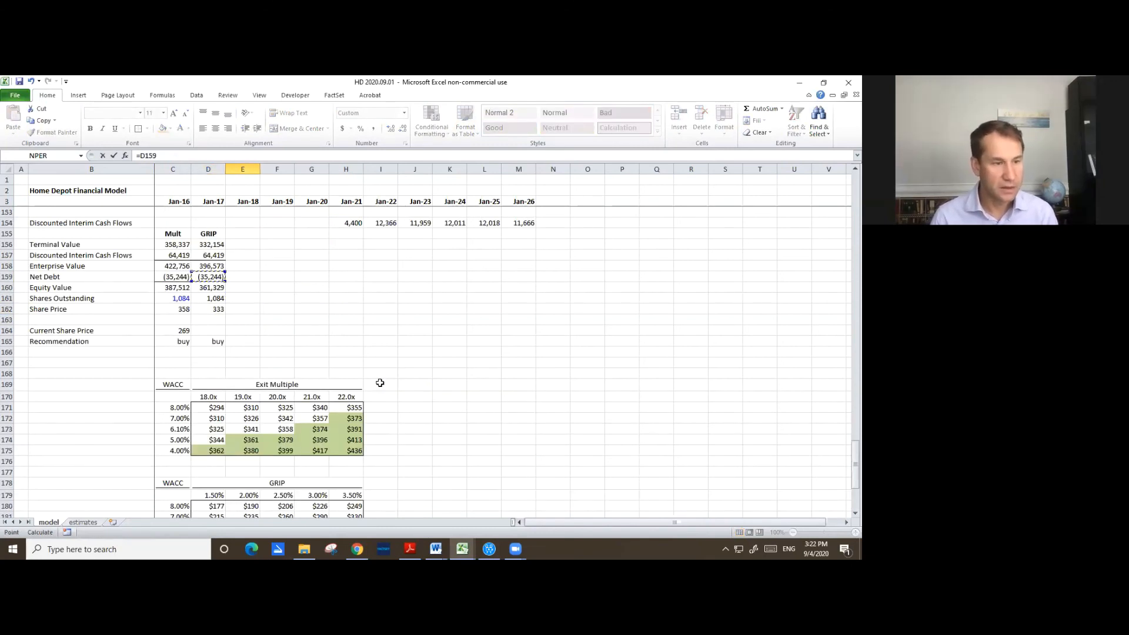
key(Return)
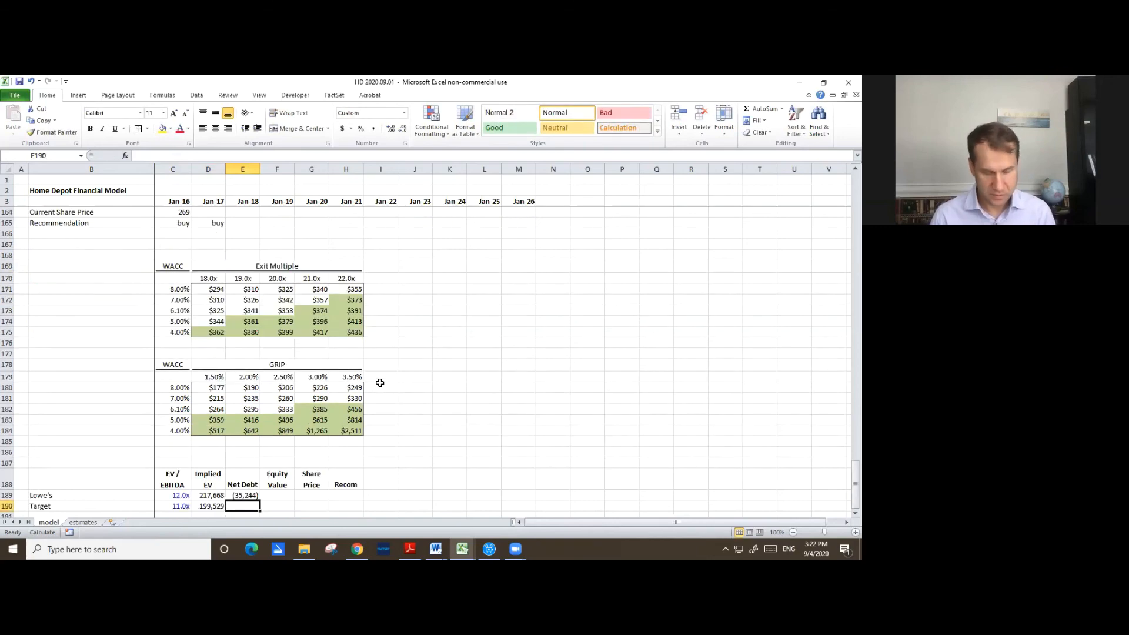
- Link the Target Net Debt in E190 to the Lowe's Net Debt in E189
text(=)
key(Up)
key(Return)
- Calculate the Lowe's Equity Value in F189 as Implied EV D189 plus Net Debt E189, and fill the formula down to F190 for Target
key(Up)
key(Right)
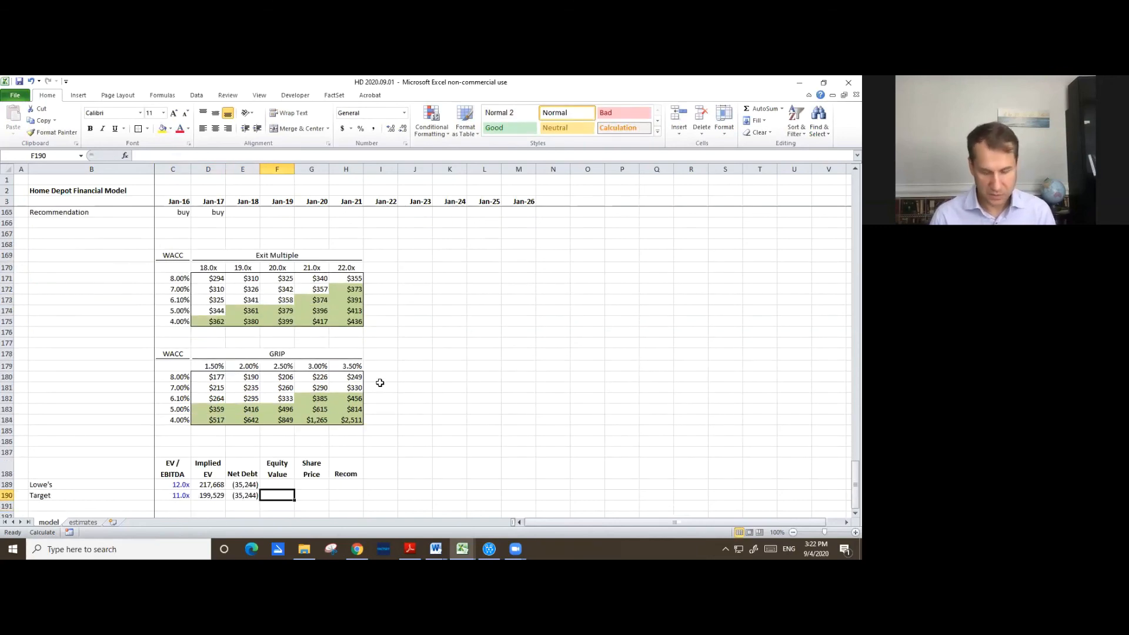
key(Up)
text(=)
key(Left)
key(Left)
text(+)
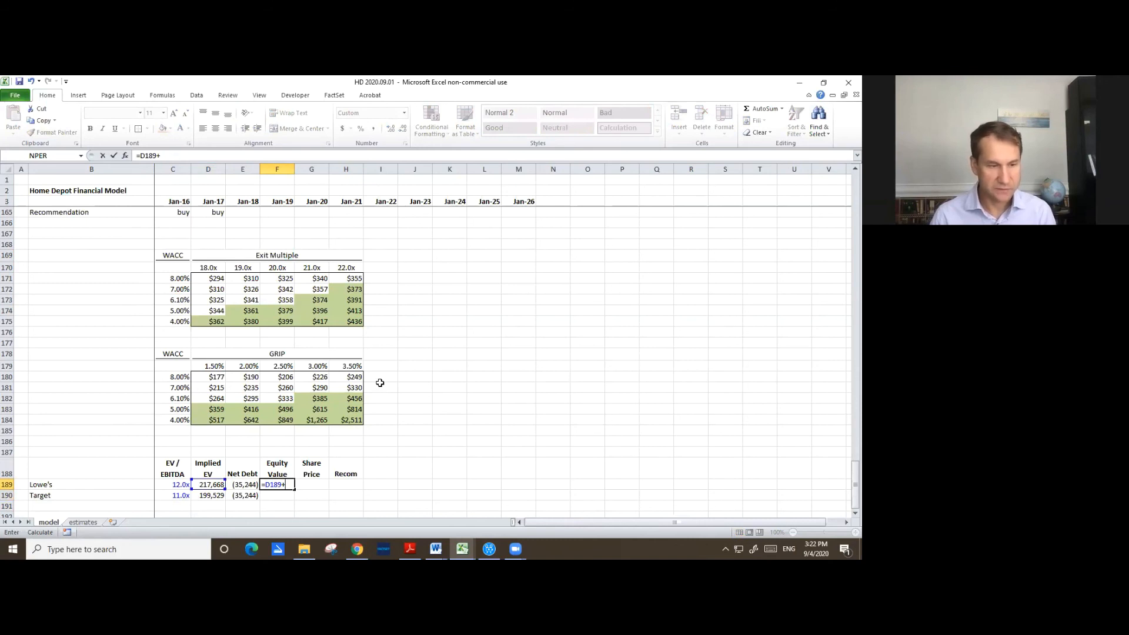
key(Left)
key(Return)
key(ctrl+d)
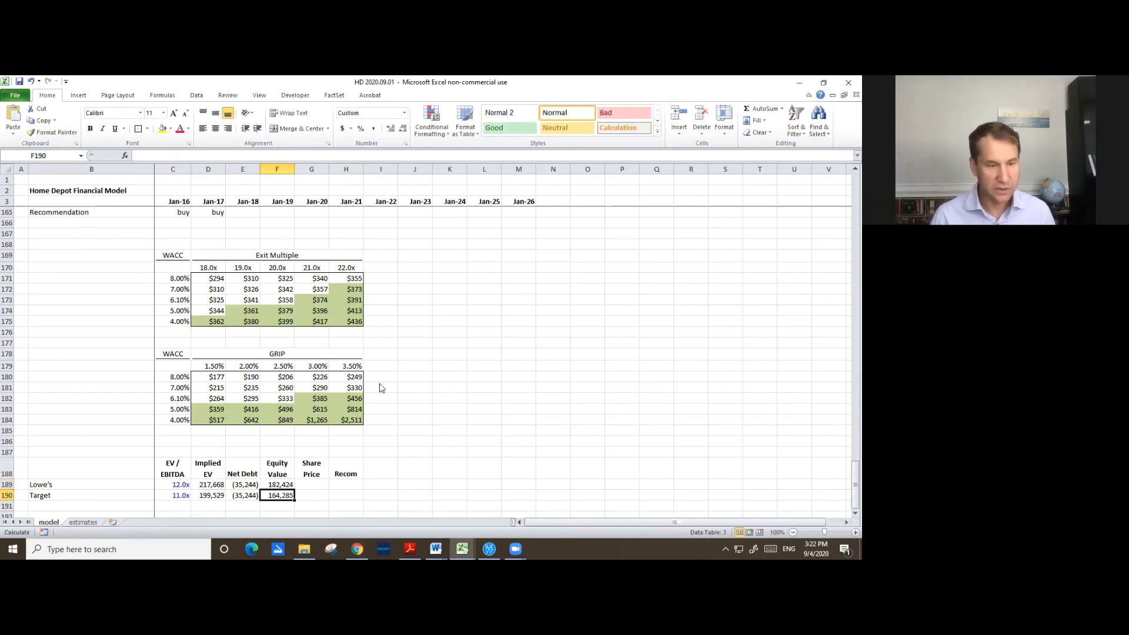
- Calculate the Lowe's implied Share Price in G189 as Equity Value F189 divided by Shares Outstanding, with the absolute reference $C$161
key(Up)
key(ctrl+c)
key(Right)
key(ctrl+v)
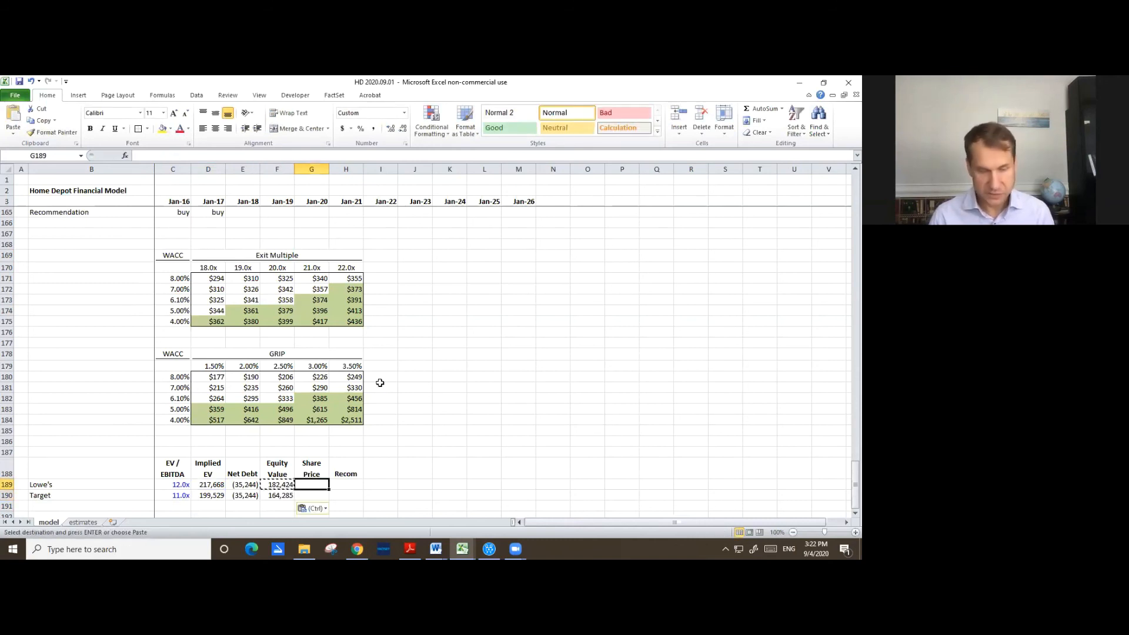
text(=)
key(Left)
text(/)
key(Up)
key(Up)
key(Up)
key(Up)
key(Up)
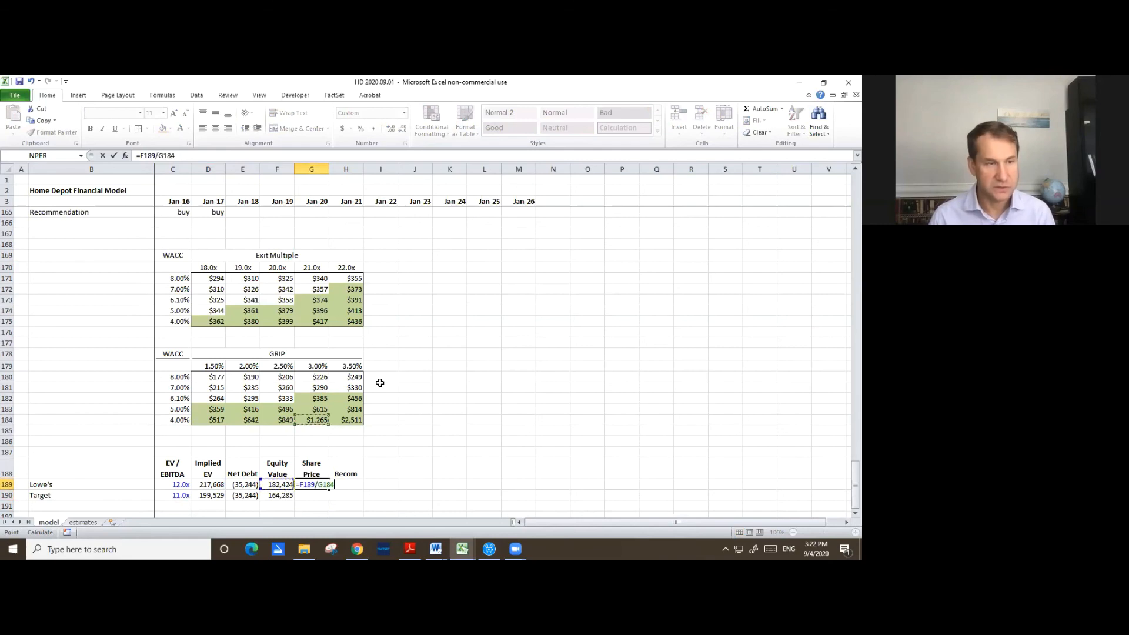
key(Up)
key(Up)
key(Up)
key(Up)
key(Up)
key(Up)
key(Up)
key(Up)
key(Up)
key(Up)
key(Up)
key(Up)
key(Up)
key(Up)
key(Up)
key(Up)
key(Up)
key(Up)
key(Up)
key(Up)
key(Up)
key(Up)
key(Down)
key(Down)
key(Down)
key(Down)
key(Down)
key(Down)
key(Down)
key(Down)
key(Down)
key(Left)
key(Left)
key(Left)
key(Left)
key(Down)
key(Down)
key(Down)
key(Down)
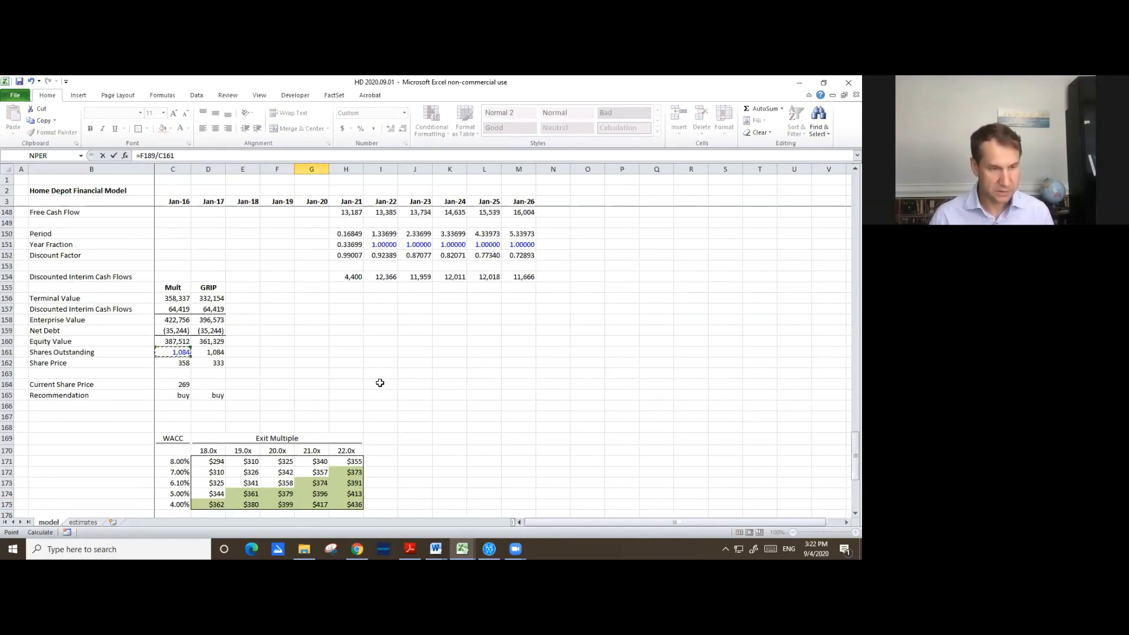
key(F4)
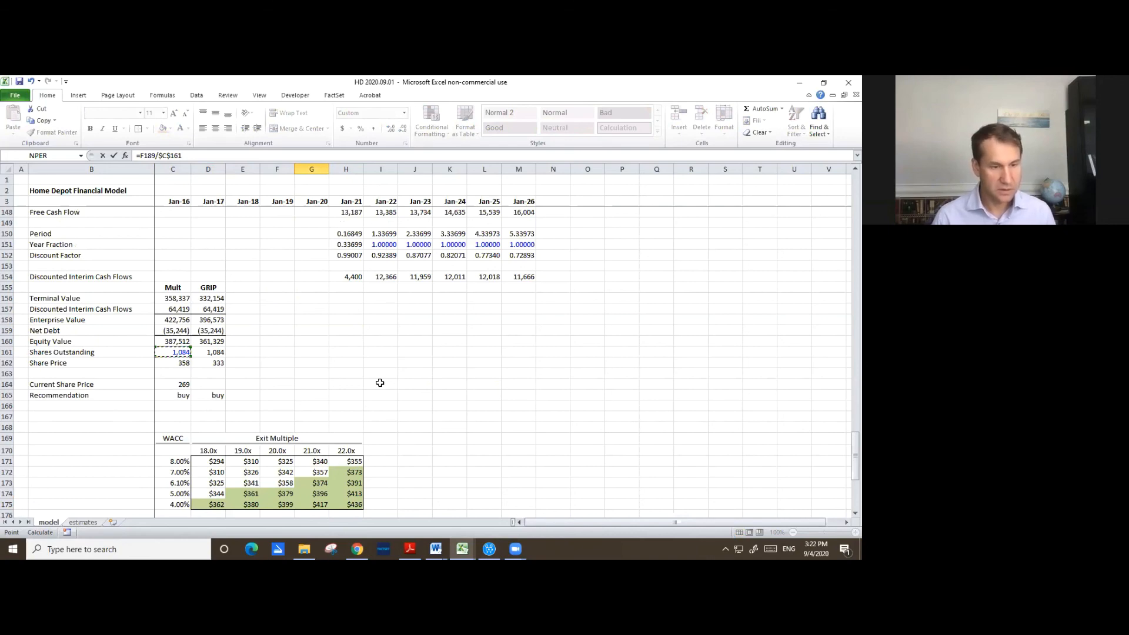
key(Return)
- Copy the Share Price formula from G189 to G190 for Target
key(Up)
key(ctrl+c)
key(Down)
key(ctrl+v)
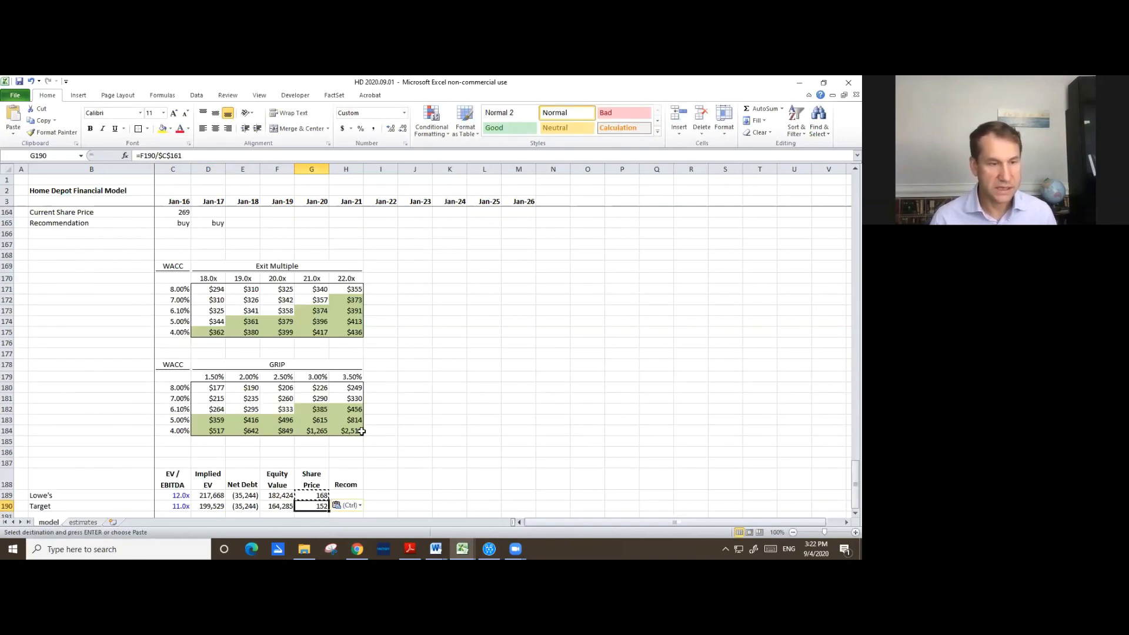
- Enter an IF formula in H189 that returns "buy" when Share Price G189 exceeds the Current Share Price $C$164 and "sell" otherwise
scroll(379, 442, down, 3)
scroll(378, 442, up, 4)
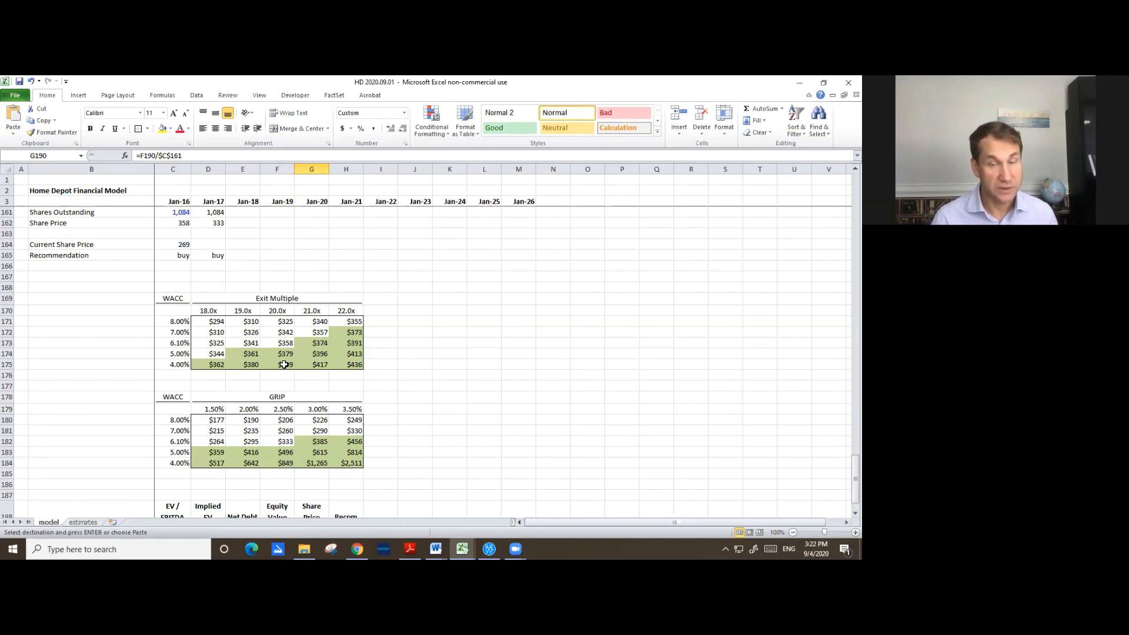
scroll(336, 456, down, 2)
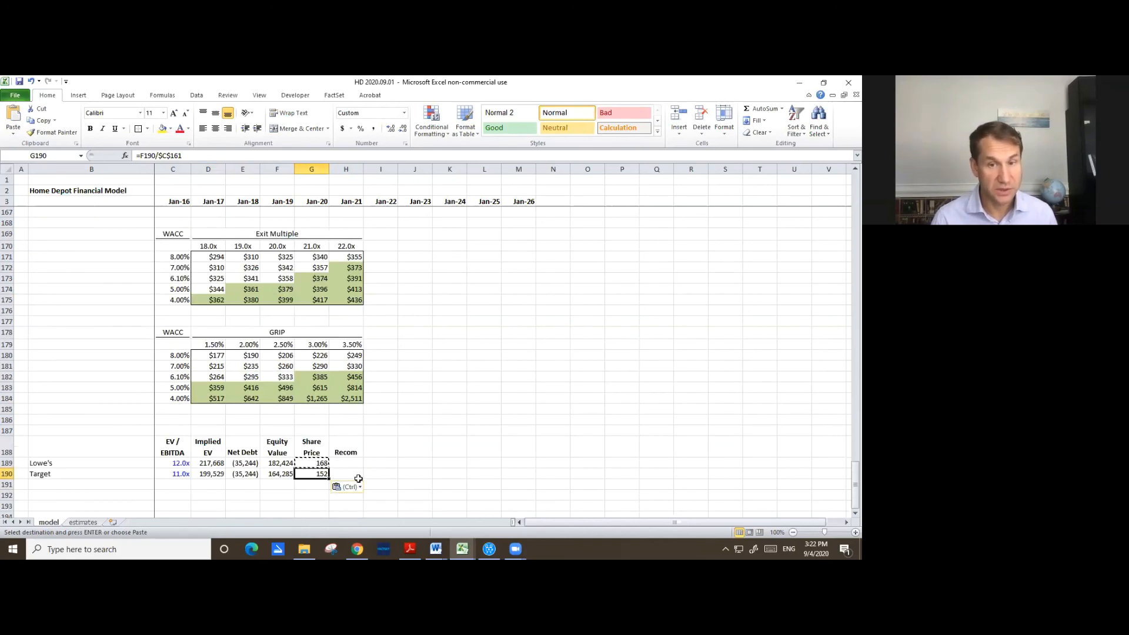
scroll(336, 457, down, 1)
click(346, 430)
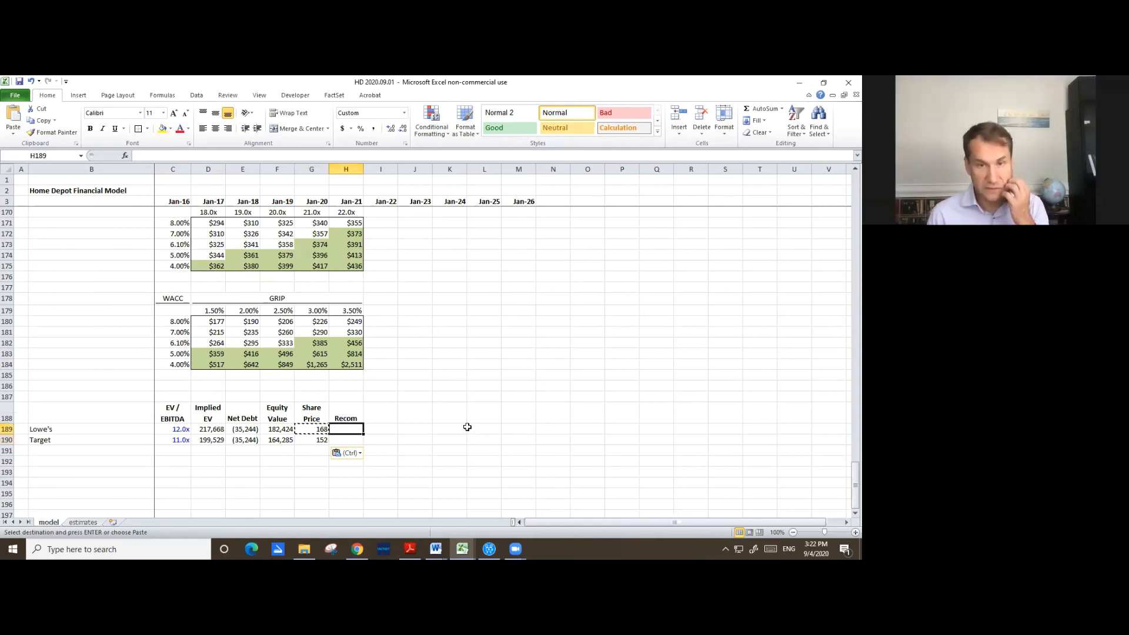
text(=)
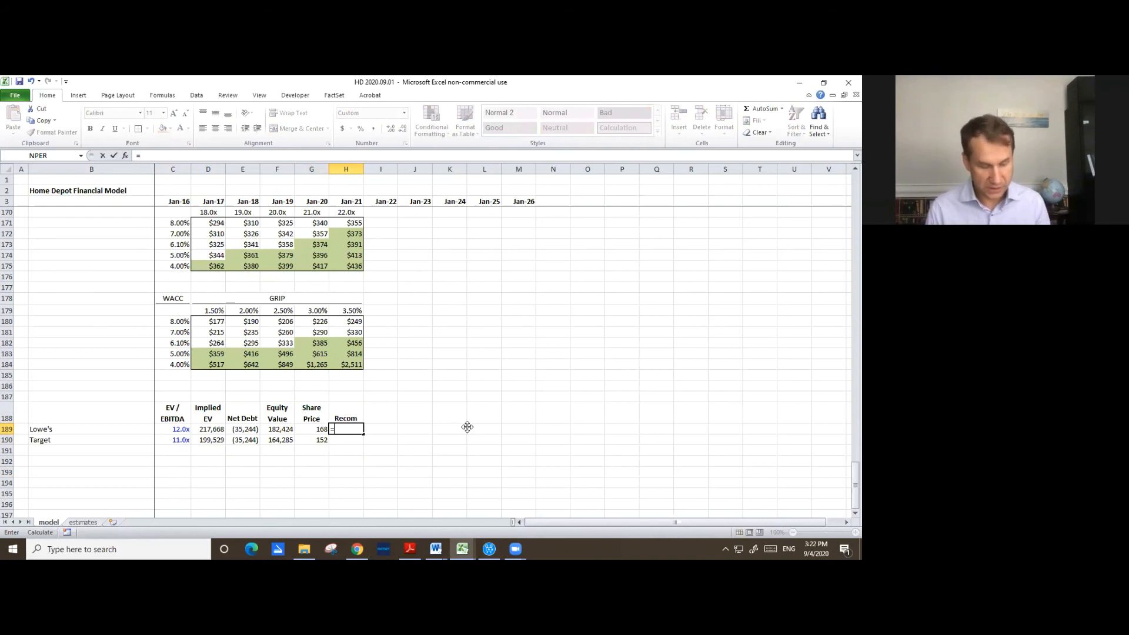
text(if()
key(Left)
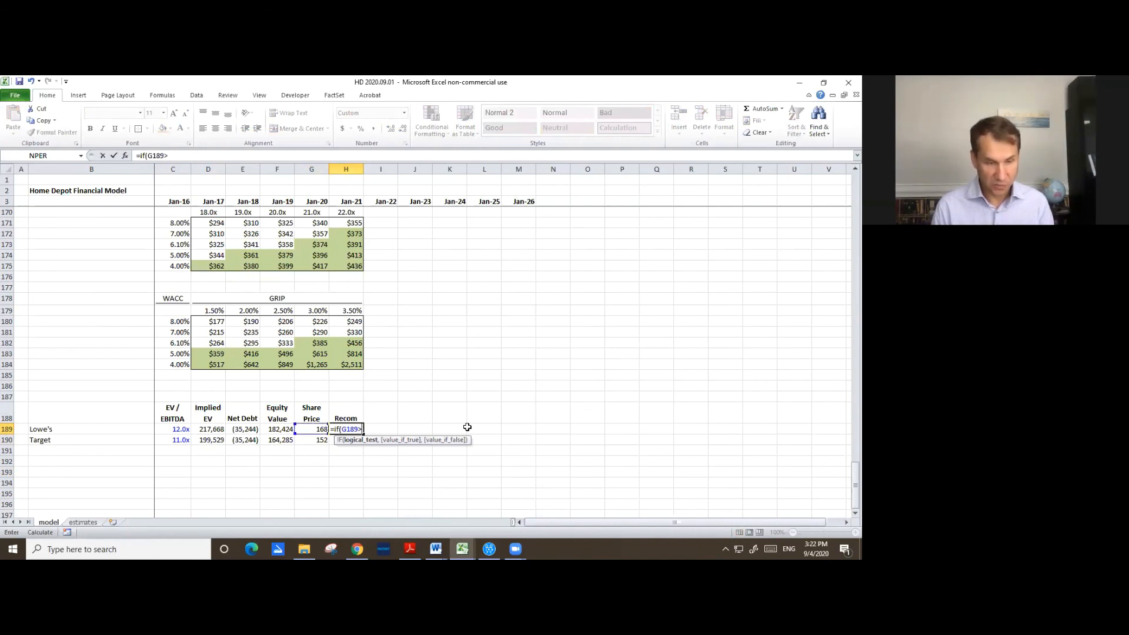
text(>)
key(Up)
key(Up)
key(Up)
key(Up)
key(Up)
key(Up)
key(Up)
key(Up)
key(Up)
key(Up)
key(Up)
key(Up)
key(Up)
key(Up)
key(Up)
key(Up)
key(Up)
key(Up)
key(Up)
key(Up)
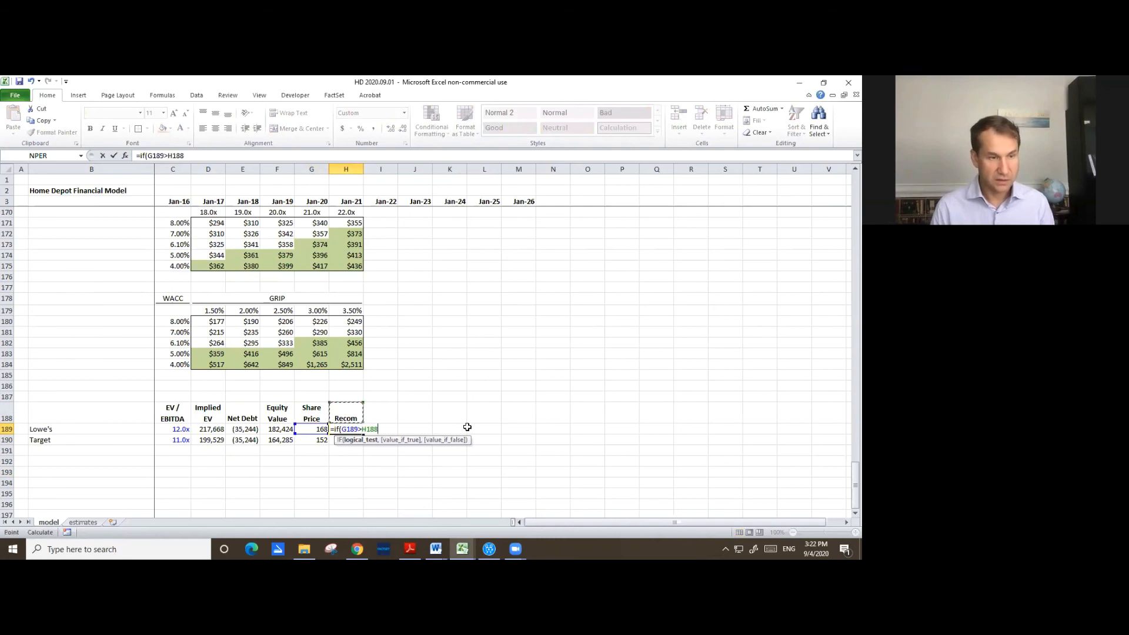
key(Left)
key(Down)
key(Down)
key(Left)
key(Left)
key(Left)
key(Left)
key(F4)
text(,"buy",)
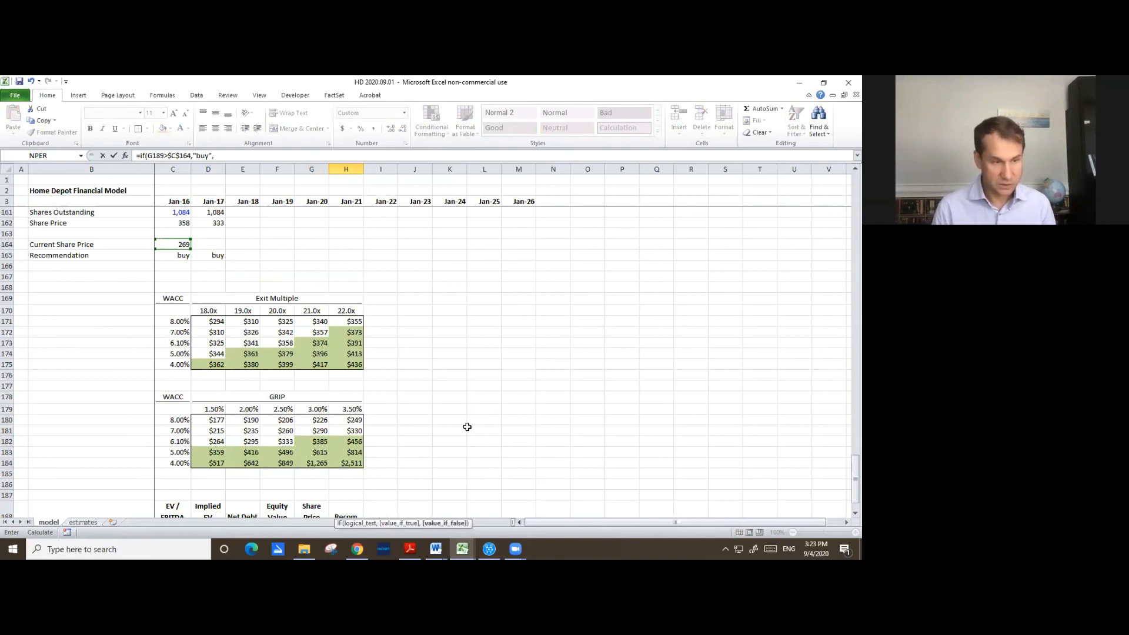
text(sel)
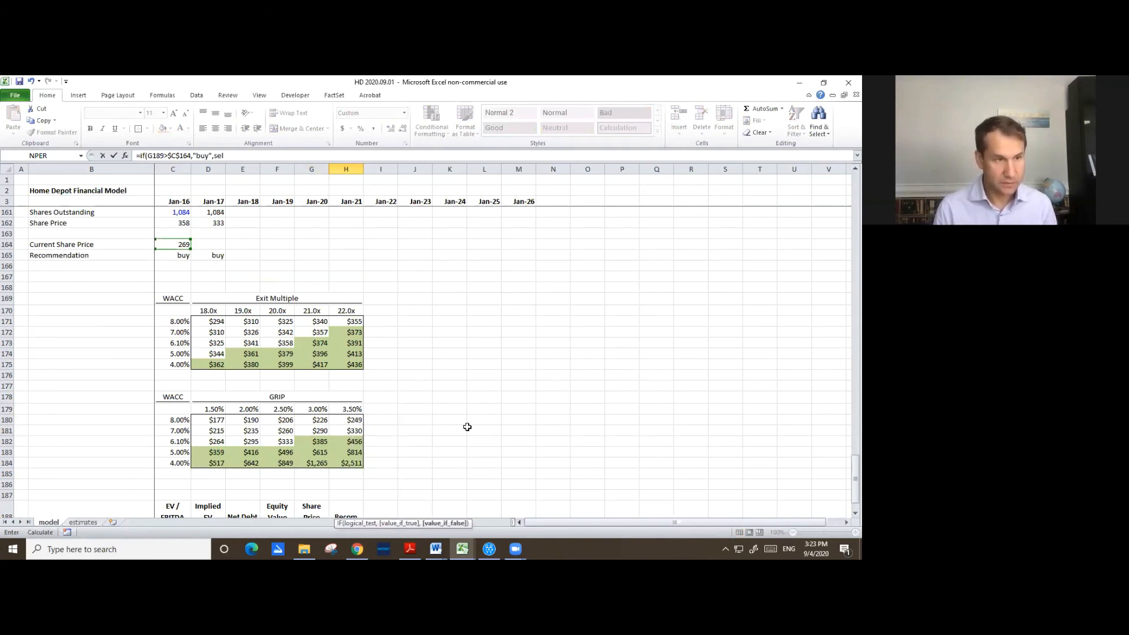
key(BackSpace)
key(BackSpace)
key(BackSpace)
text("s)
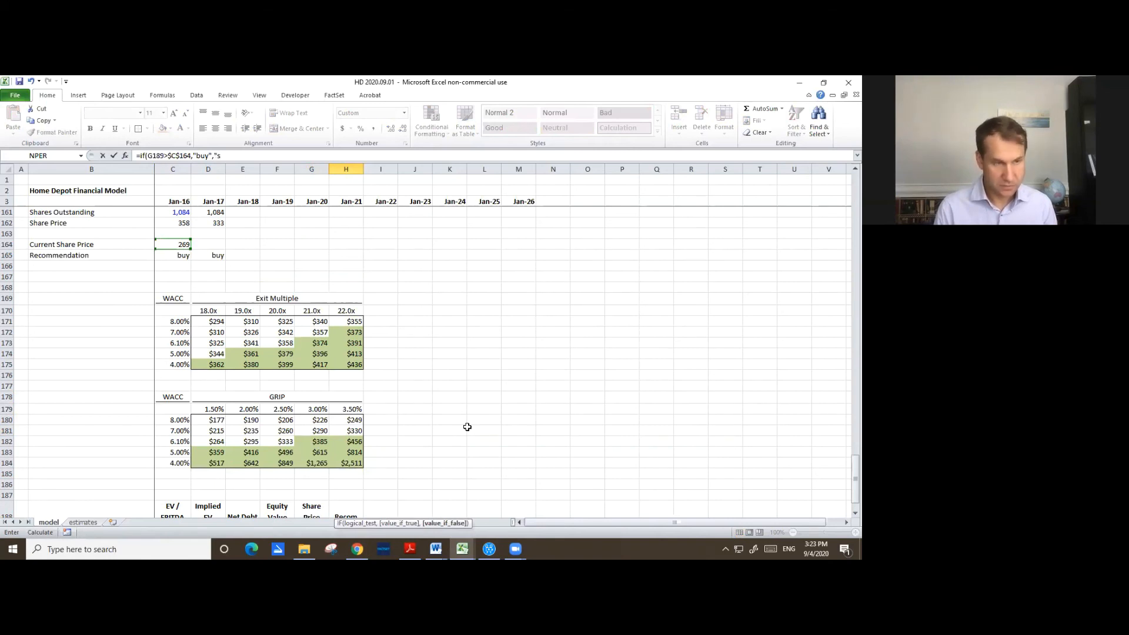
text(ell")
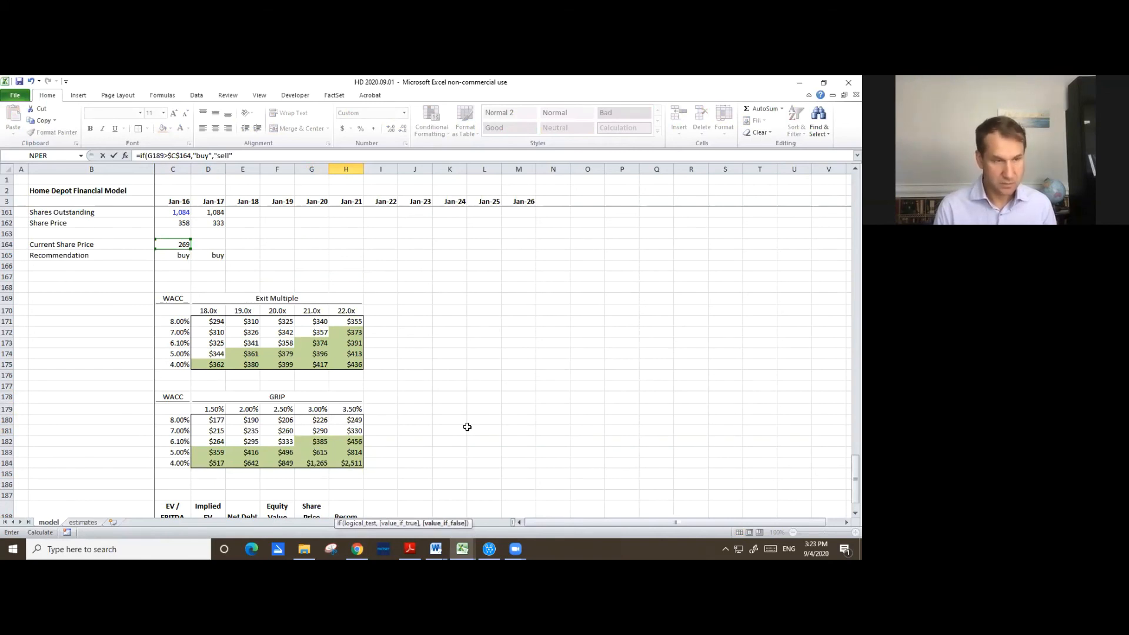
key(Return)
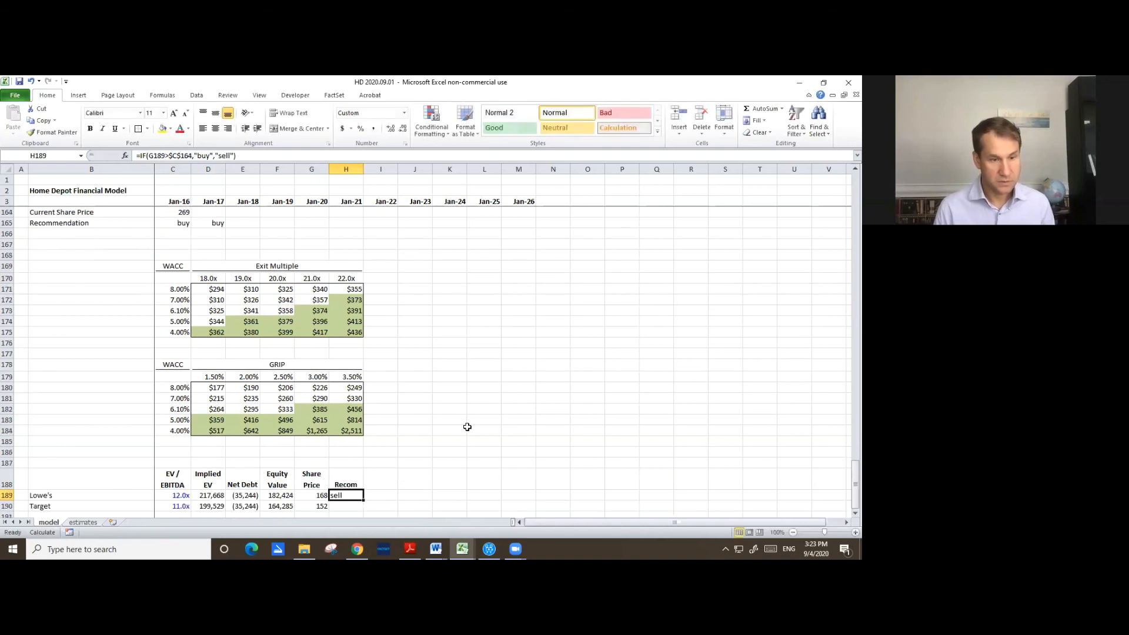
- Copy the recommendation formula to H190 for Target and centre the recommendations in H189:H190
key(ctrl+c)
key(shift+Down)
key(ctrl+v)
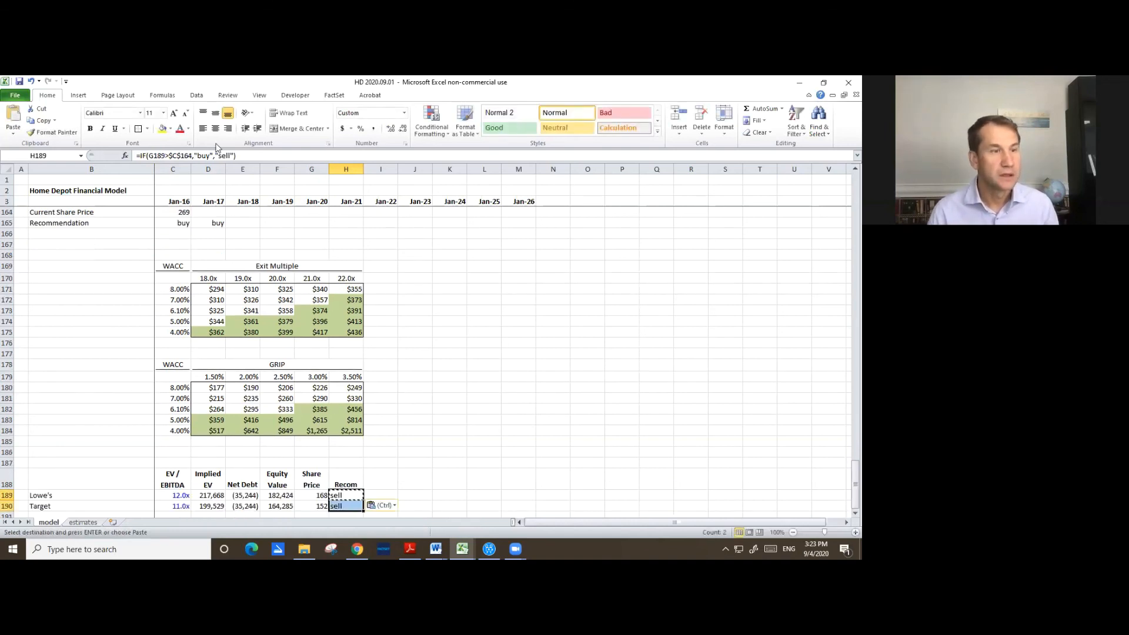
click(413, 478)
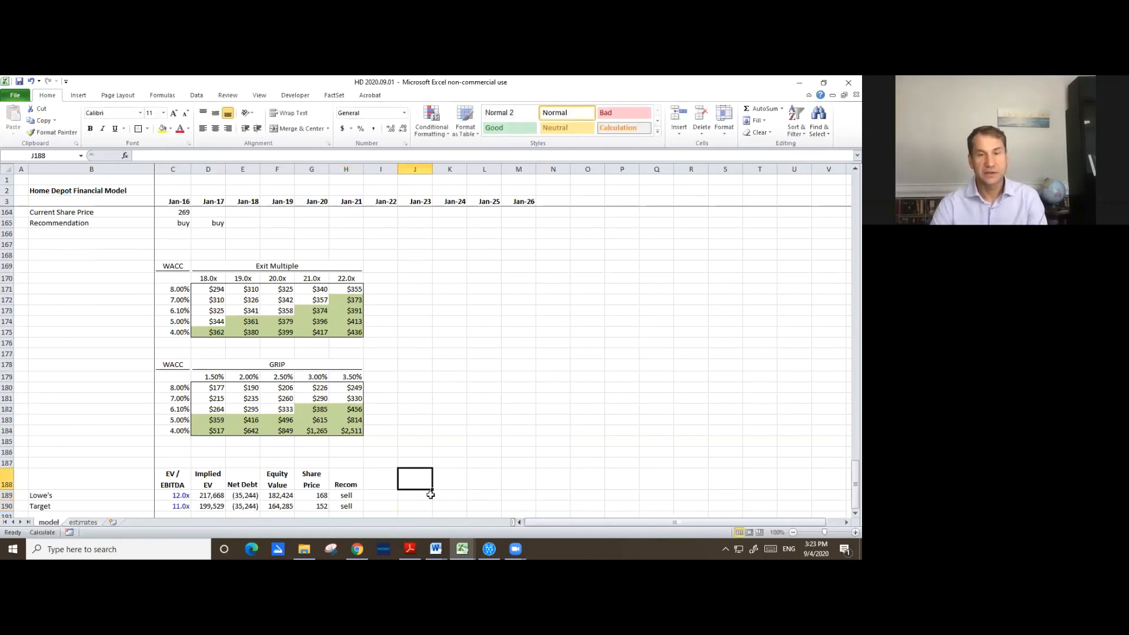
scroll(431, 495, down, 2)
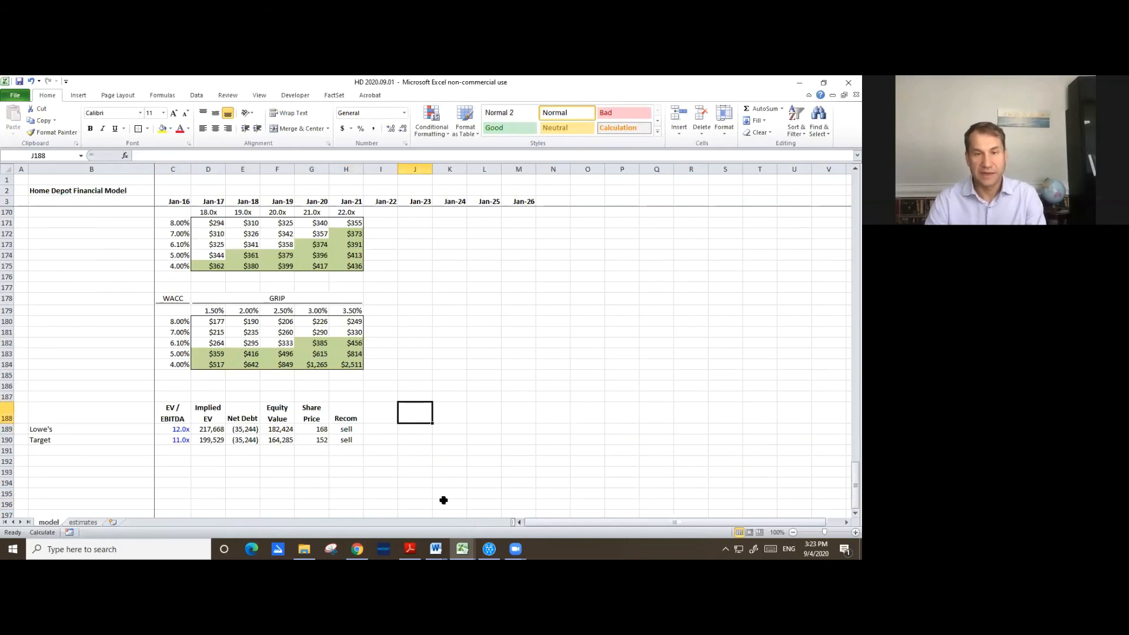